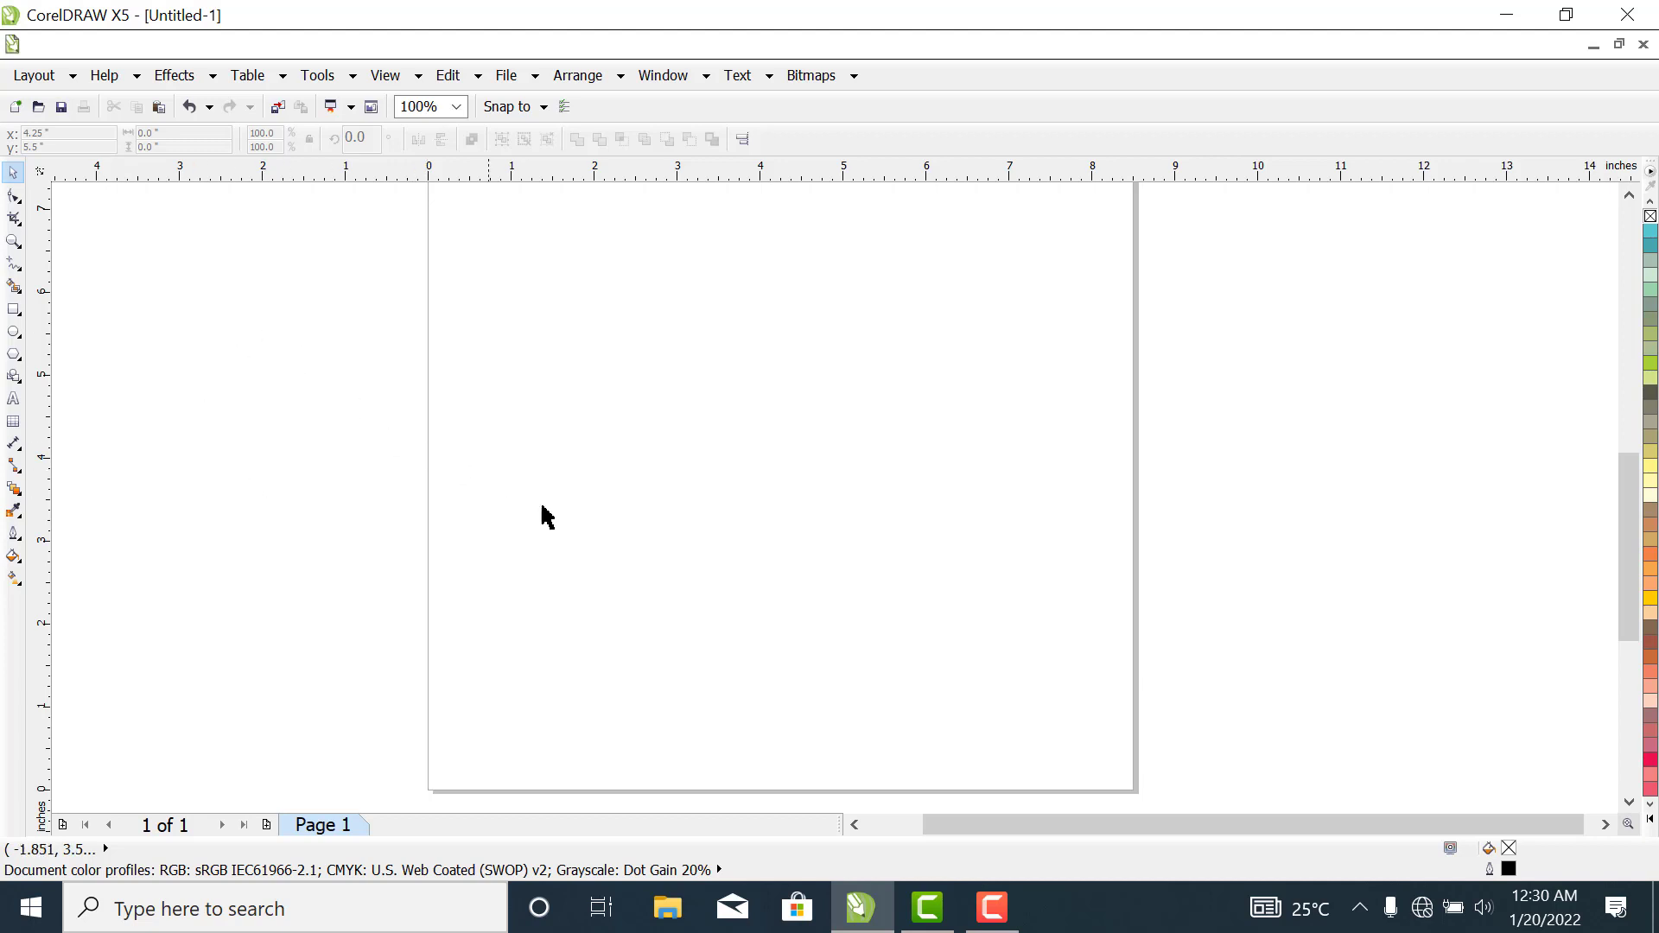
- Draw a circle about 4.77 inches in diameter and move it slightly up and left to about x 3.9, y 3.63 inches
left_click(14, 333)
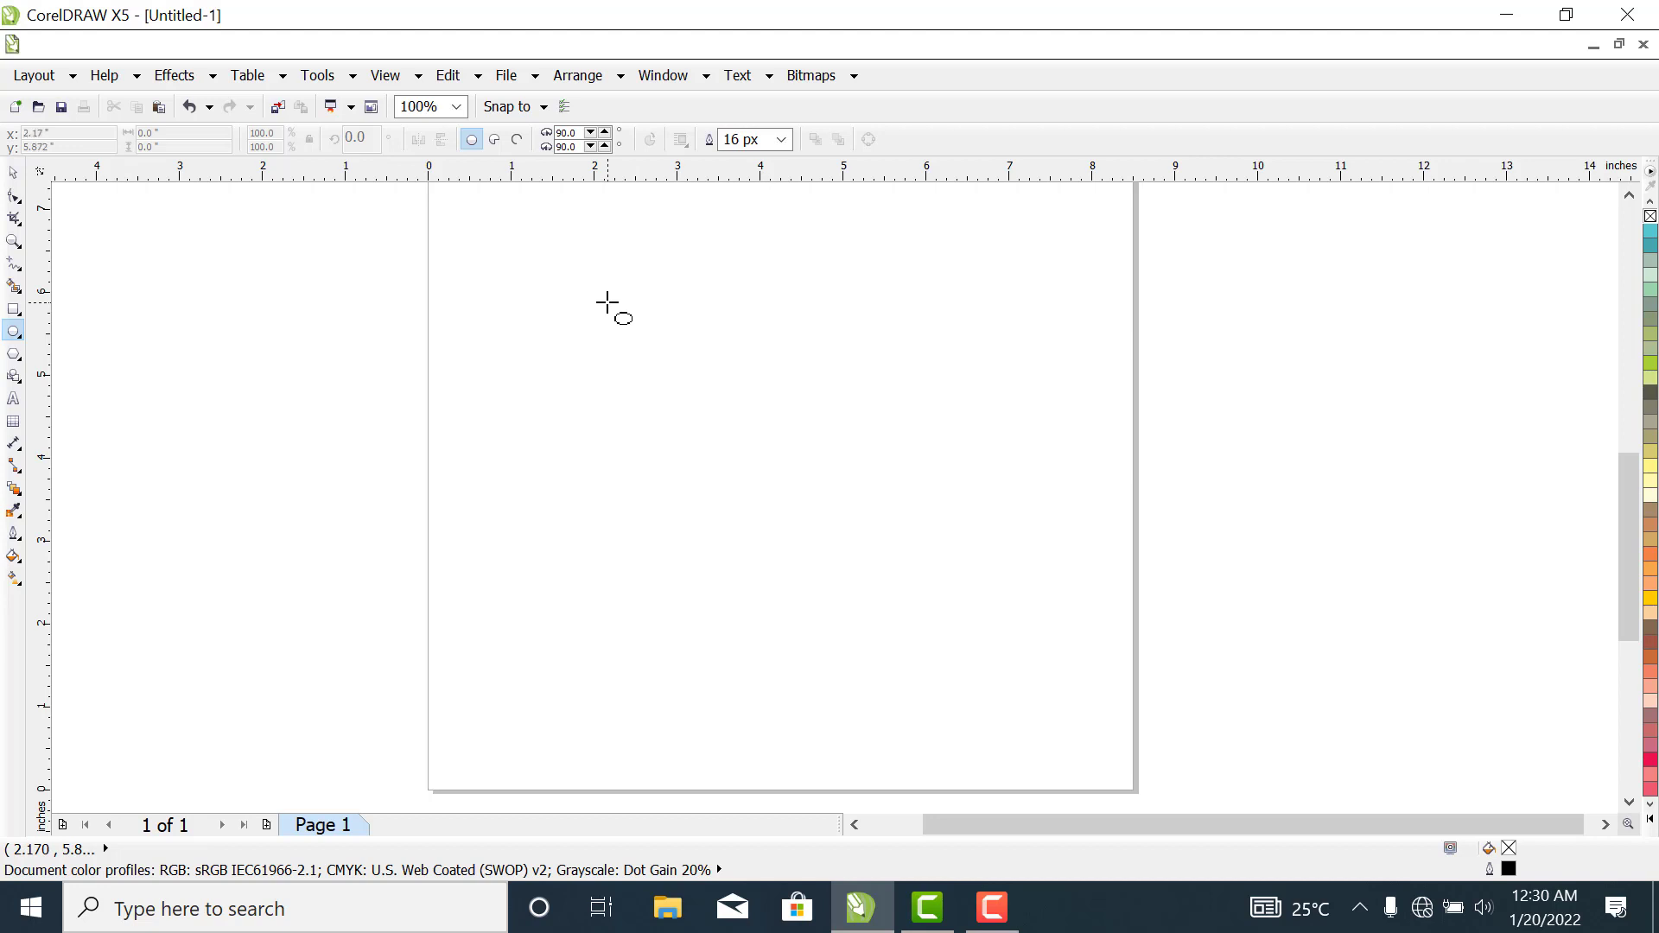
left_click_drag(608, 302, 975, 700)
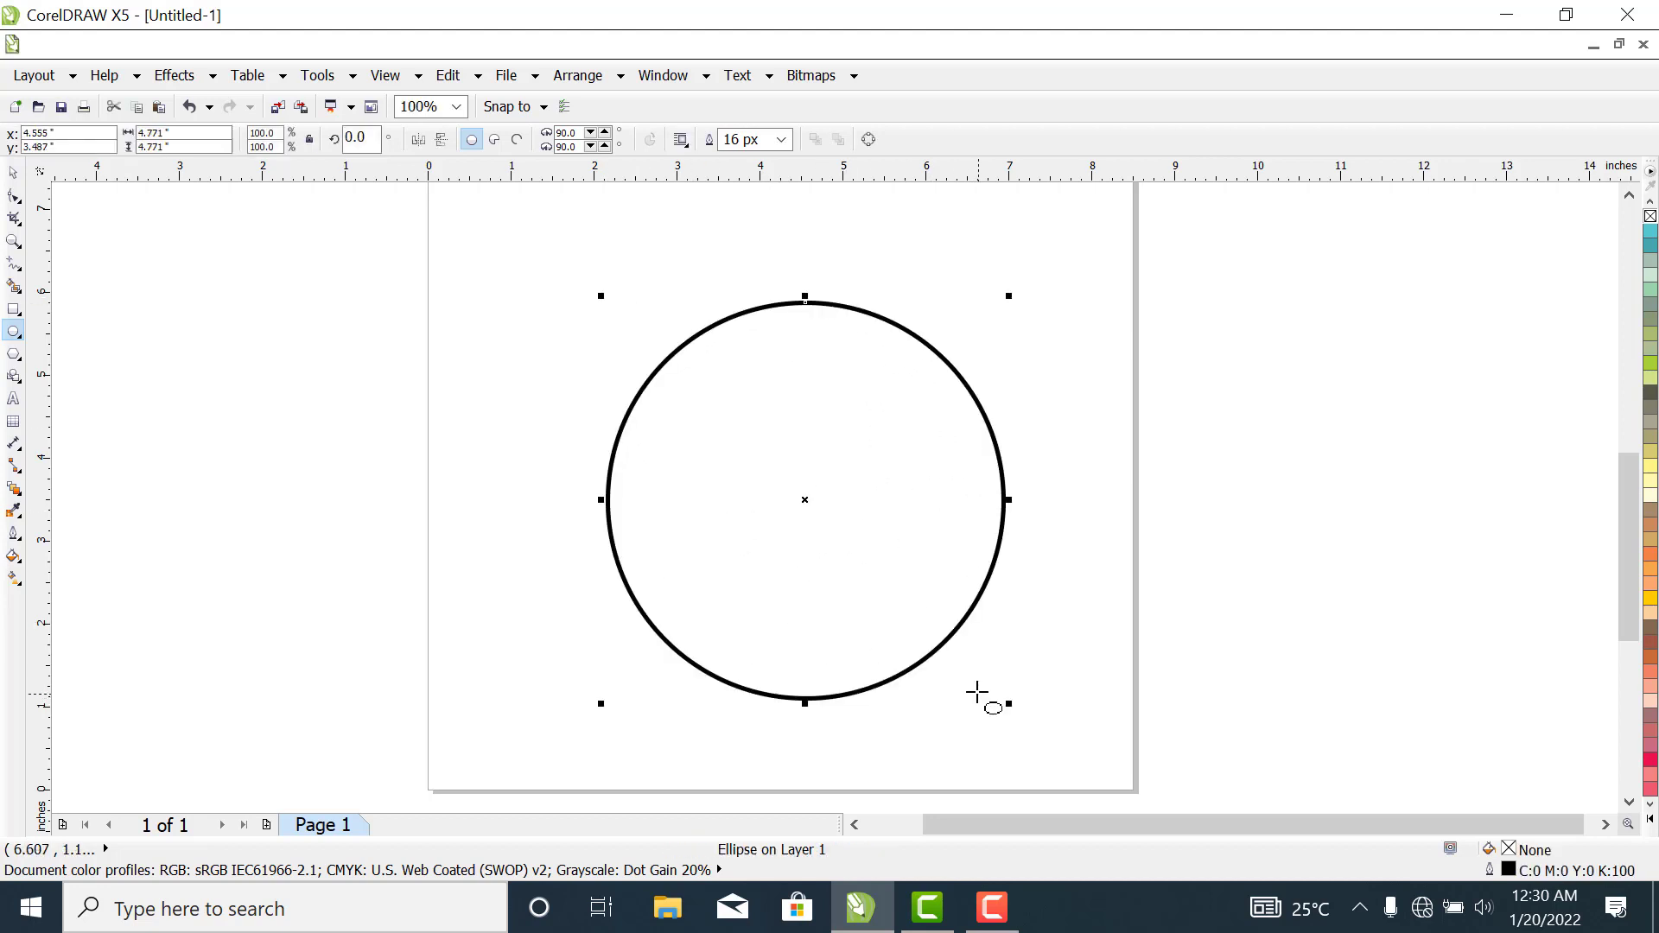
left_click(12, 174)
left_click_drag(873, 489, 817, 477)
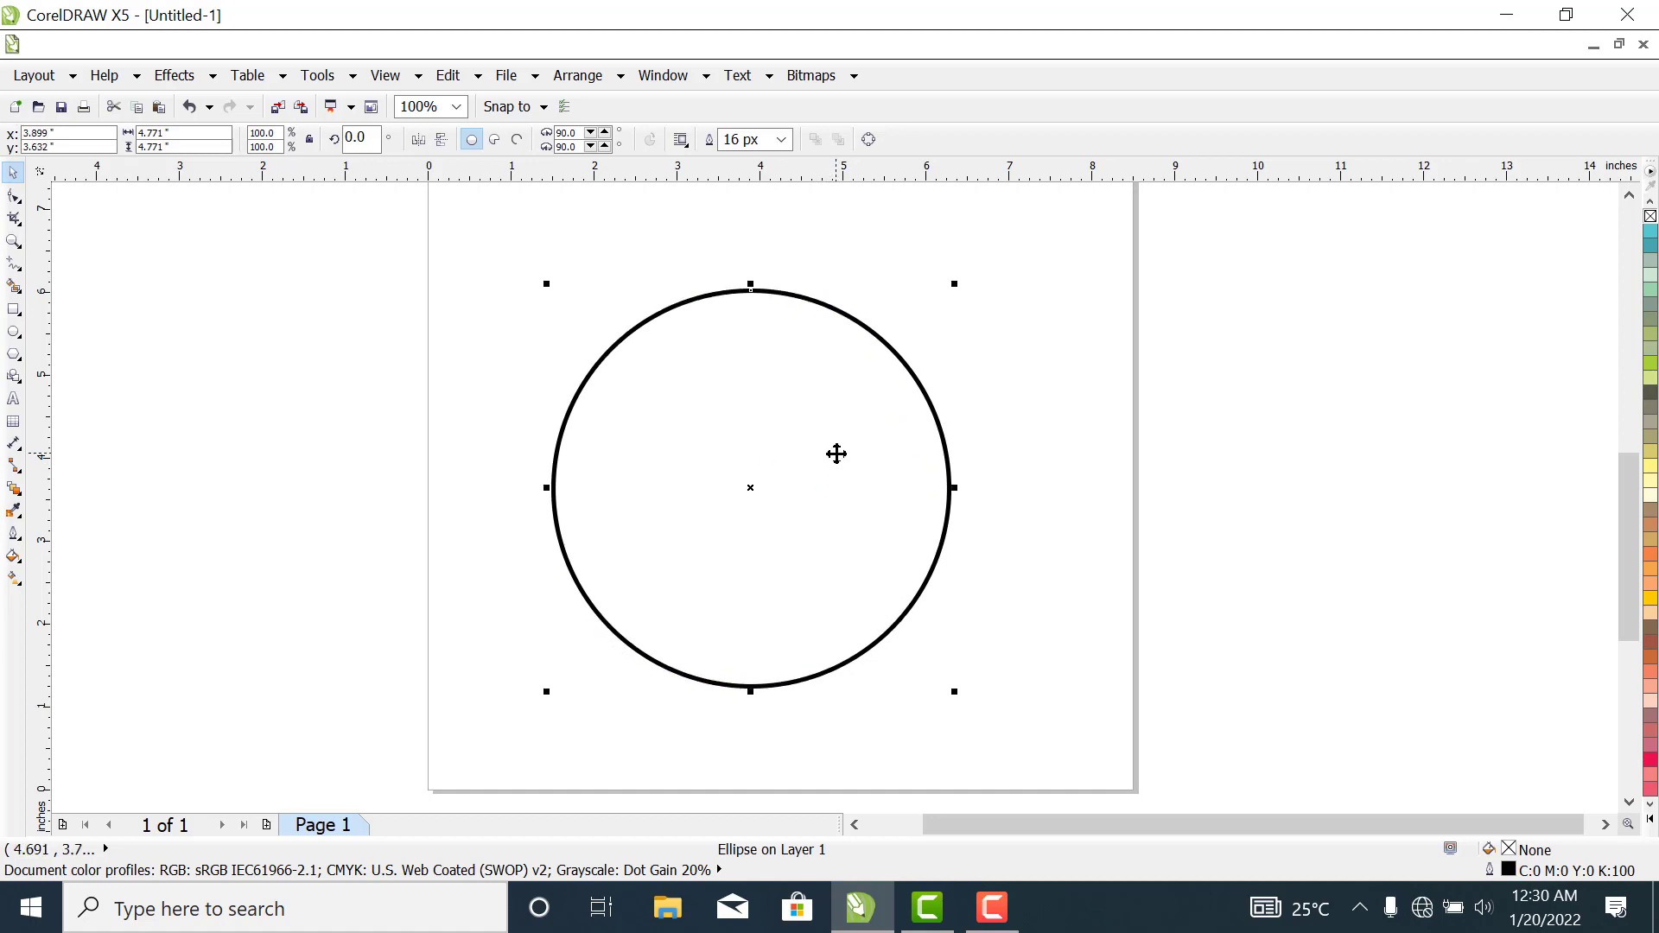
left_click(1052, 416)
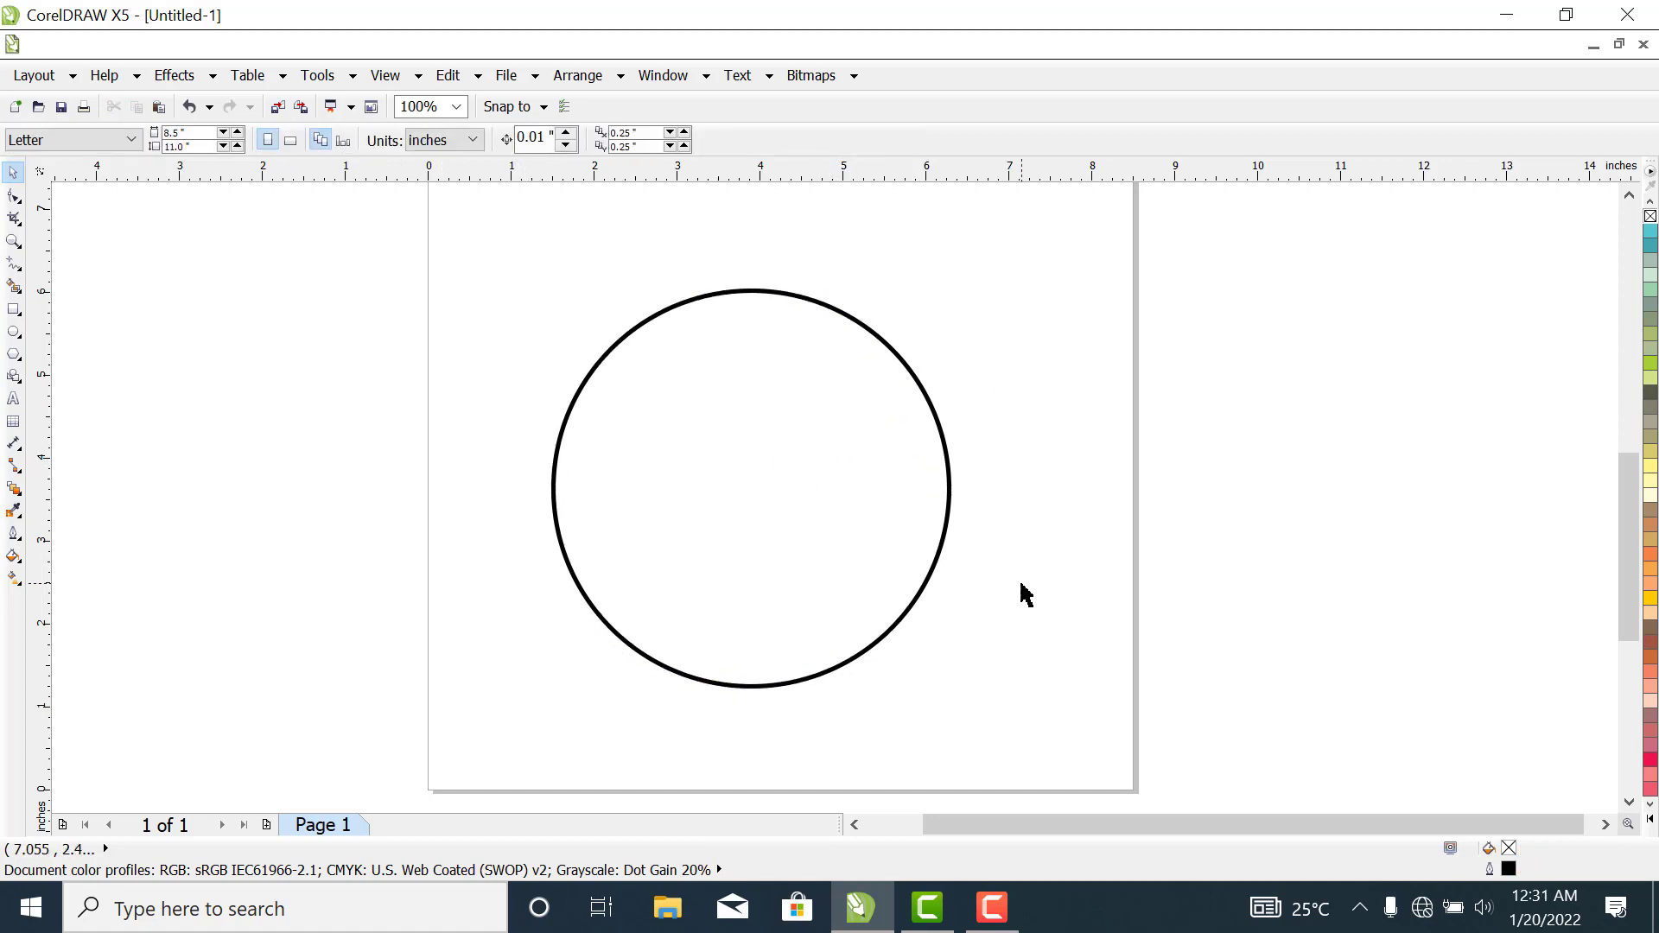
- Draw a straight freehand line about 4.9 inches long across the circle, sloping from its left edge to just past its lower-right edge
left_click(12, 264)
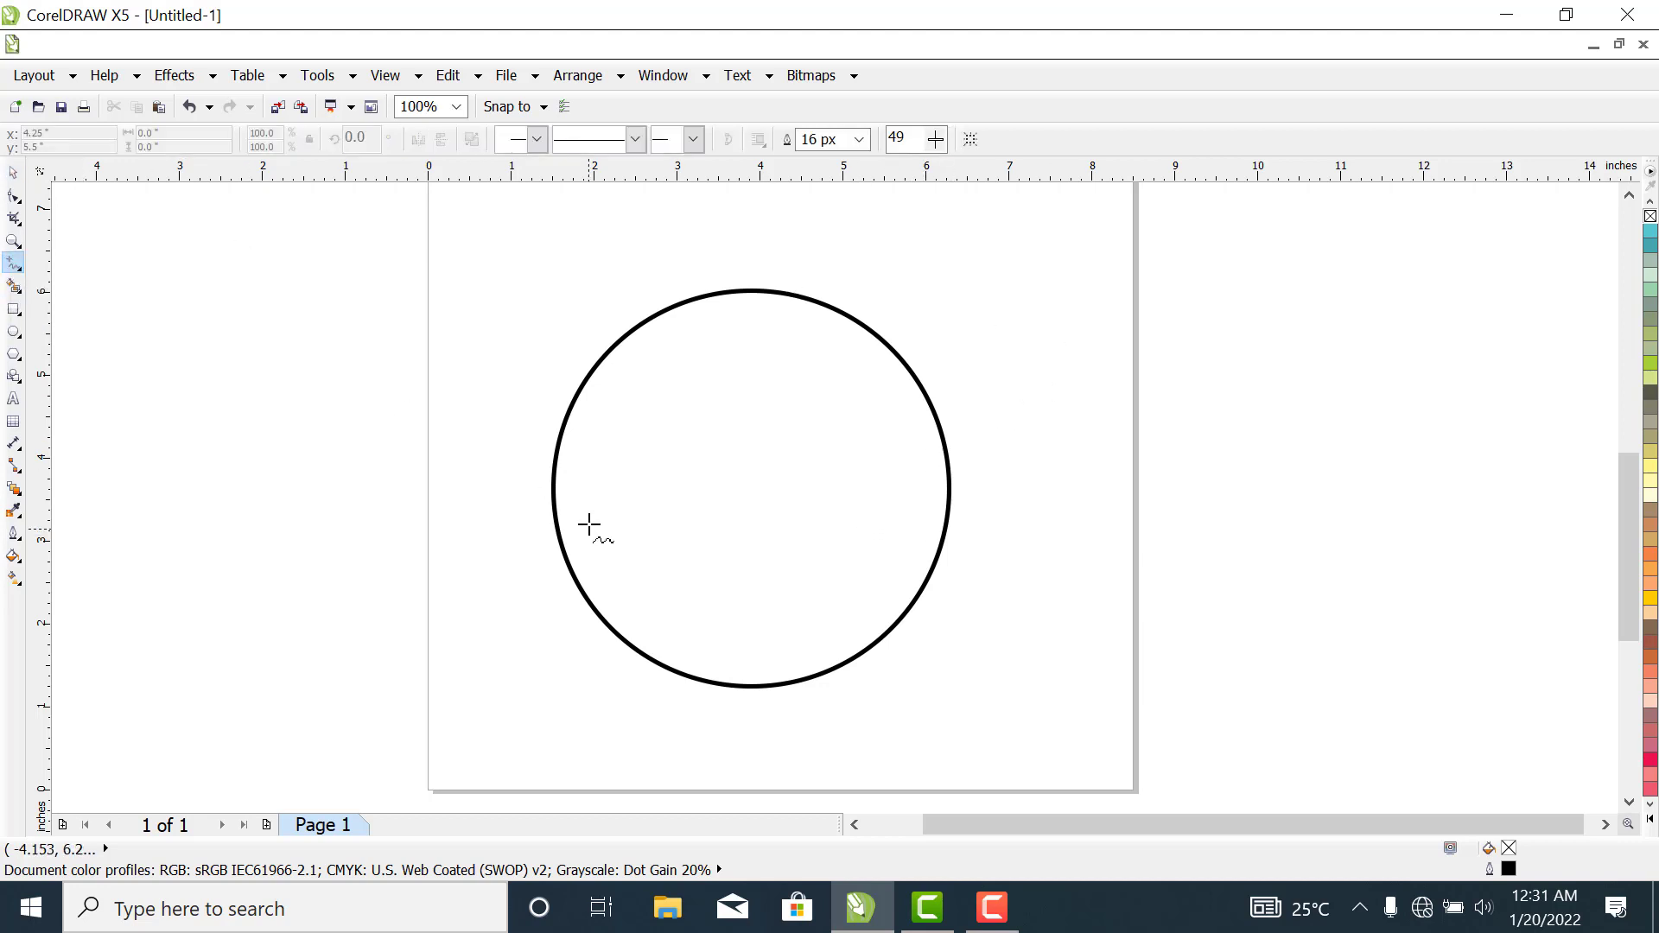
left_click(554, 452)
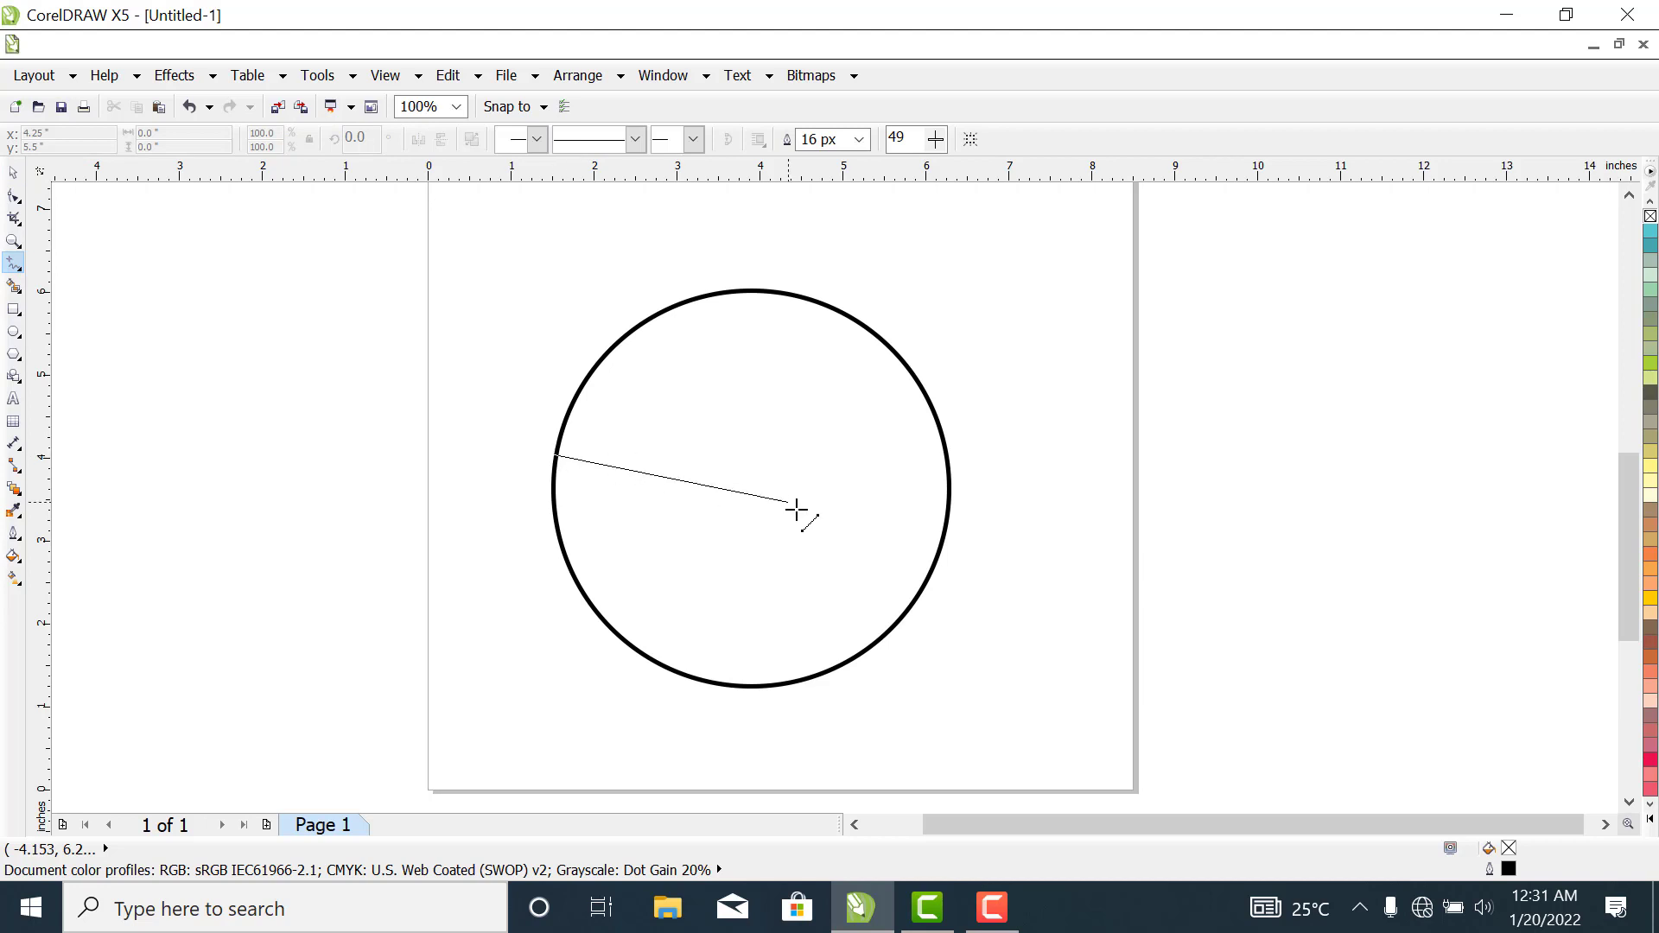
left_click(932, 612)
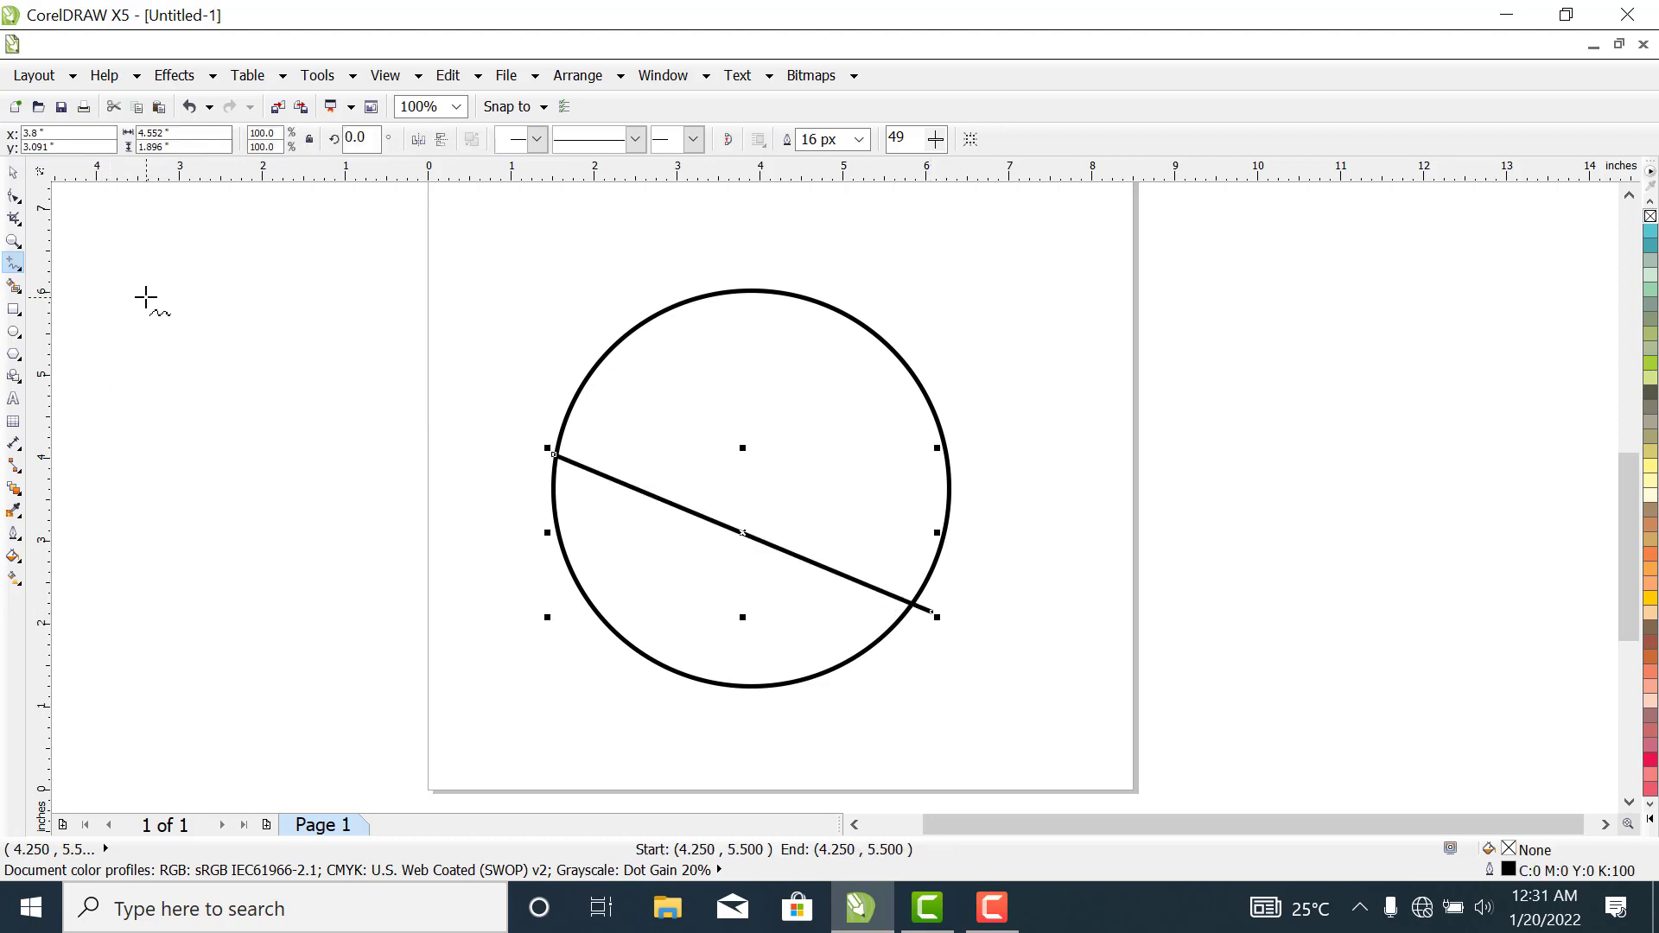
- Convert the diagonal line to a curve and bend it upward into an arch following the upper part of the circle
left_click(12, 199)
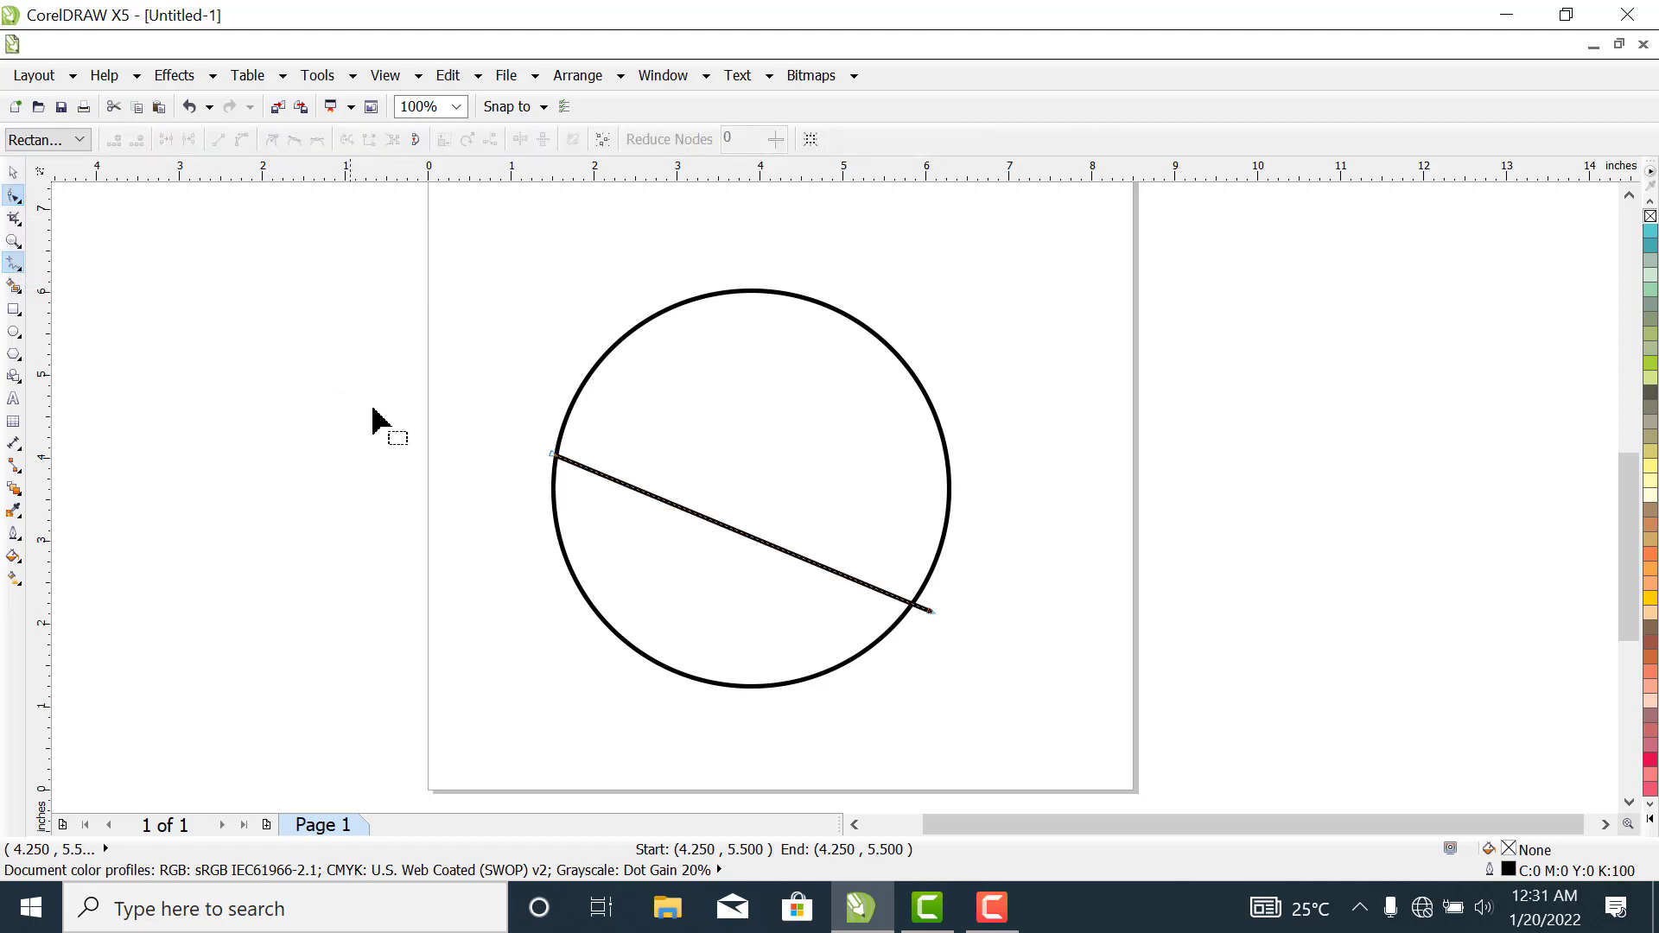
left_click_drag(497, 399, 1065, 663)
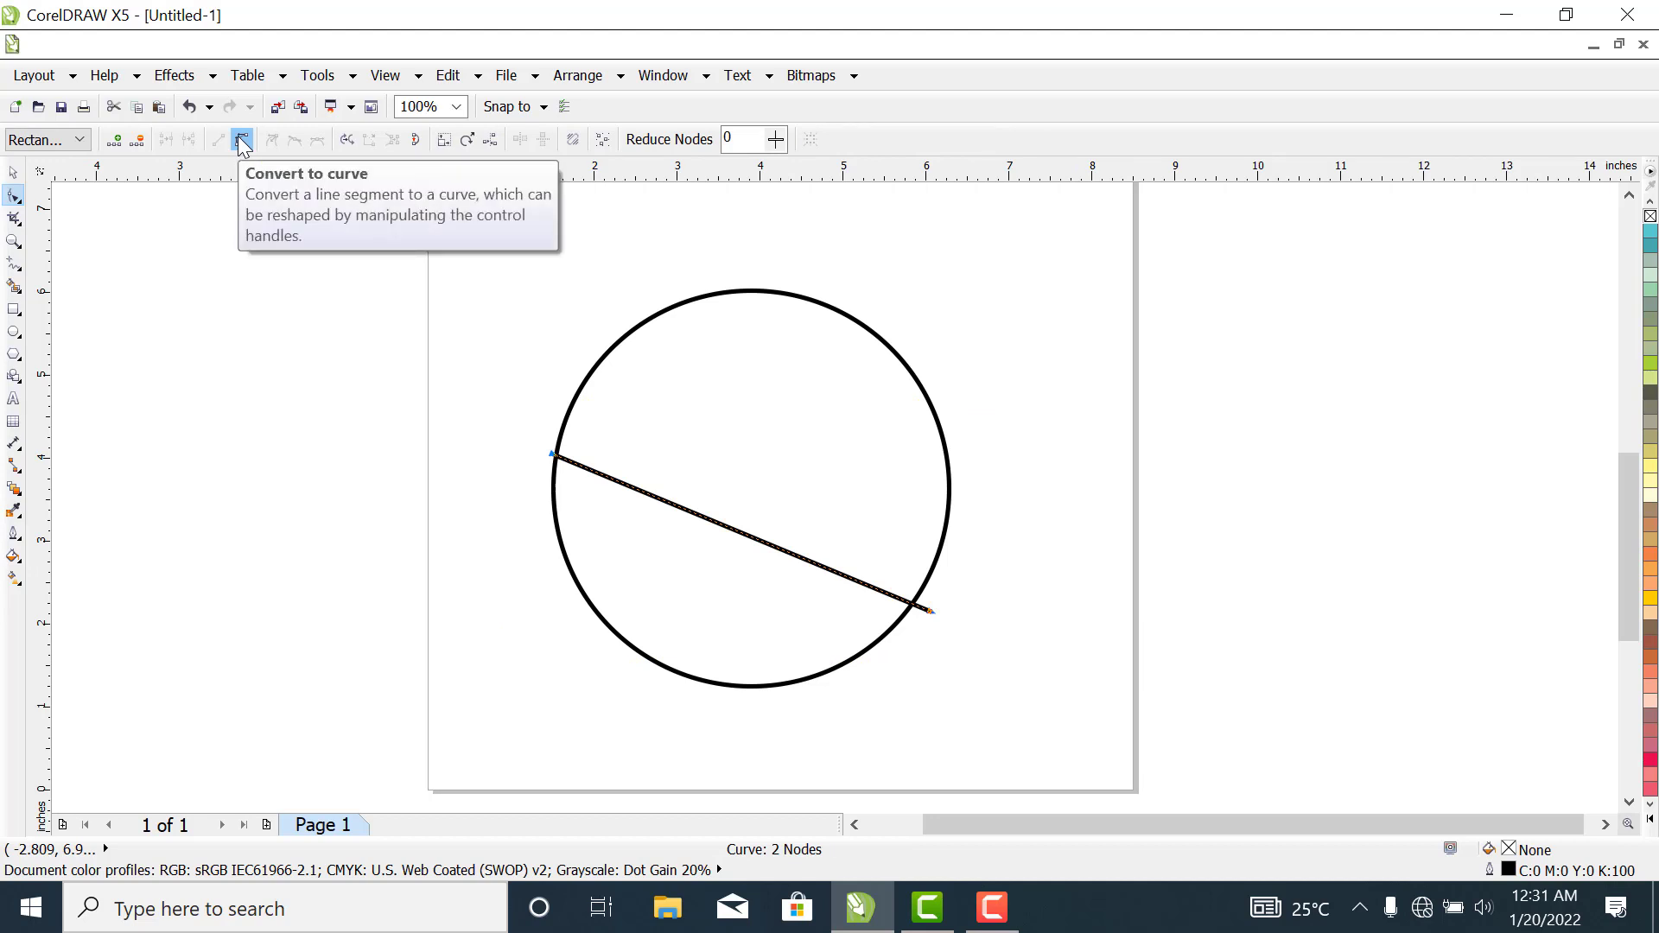
left_click(242, 141)
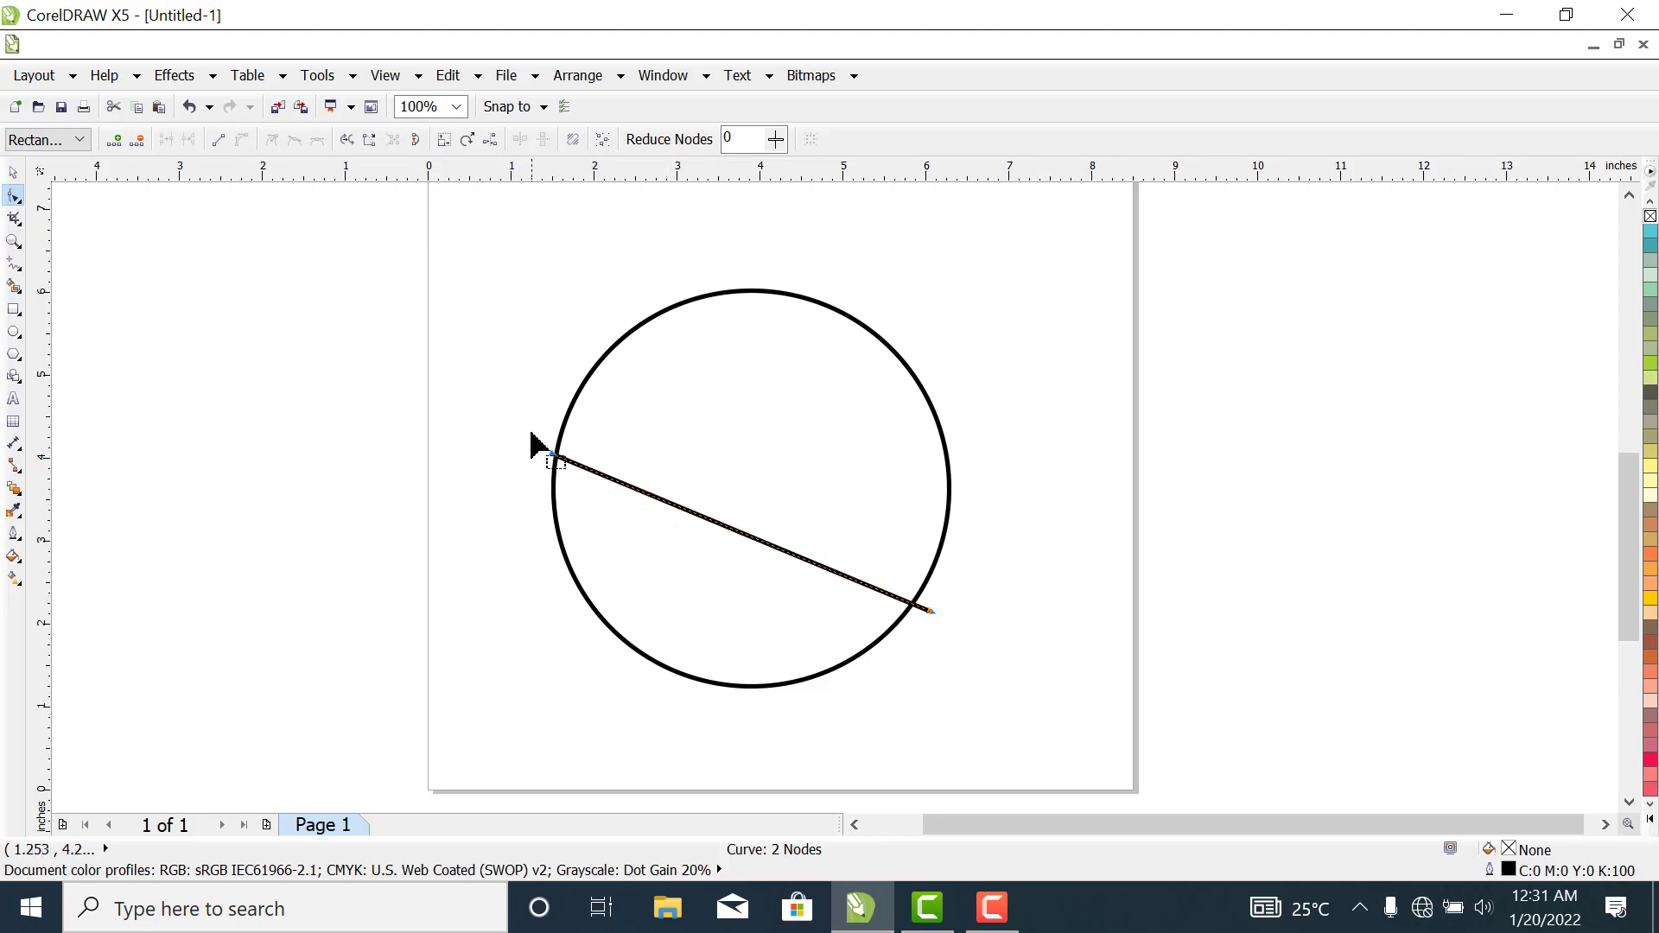
left_click_drag(530, 430, 593, 484)
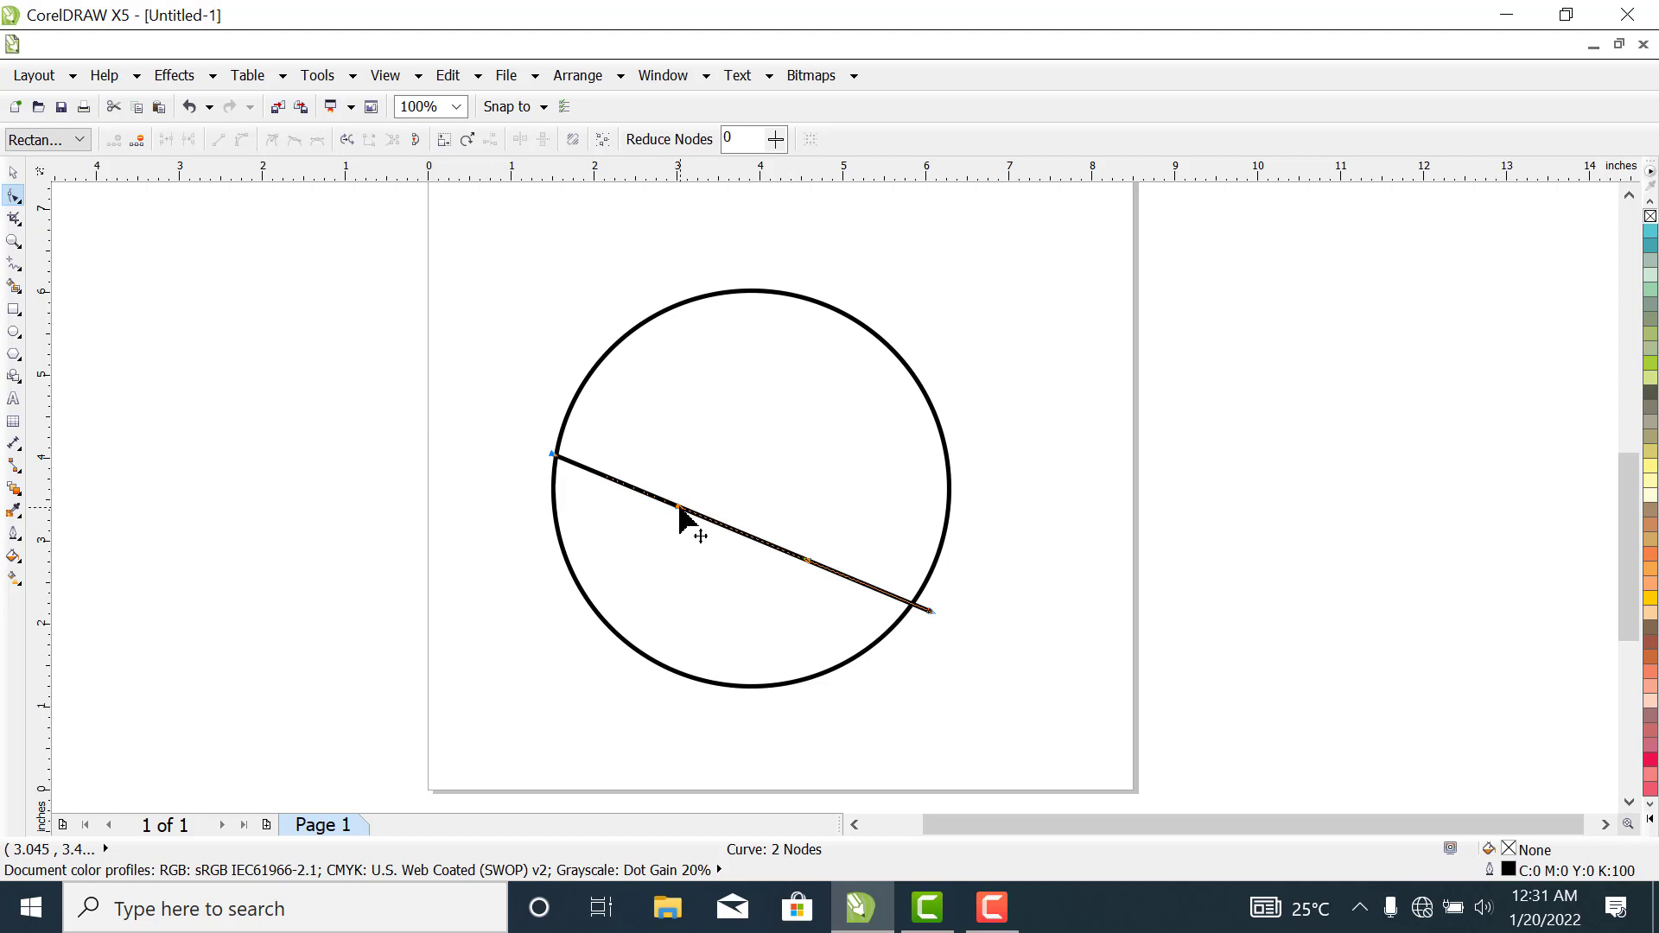
left_click_drag(680, 510, 652, 230)
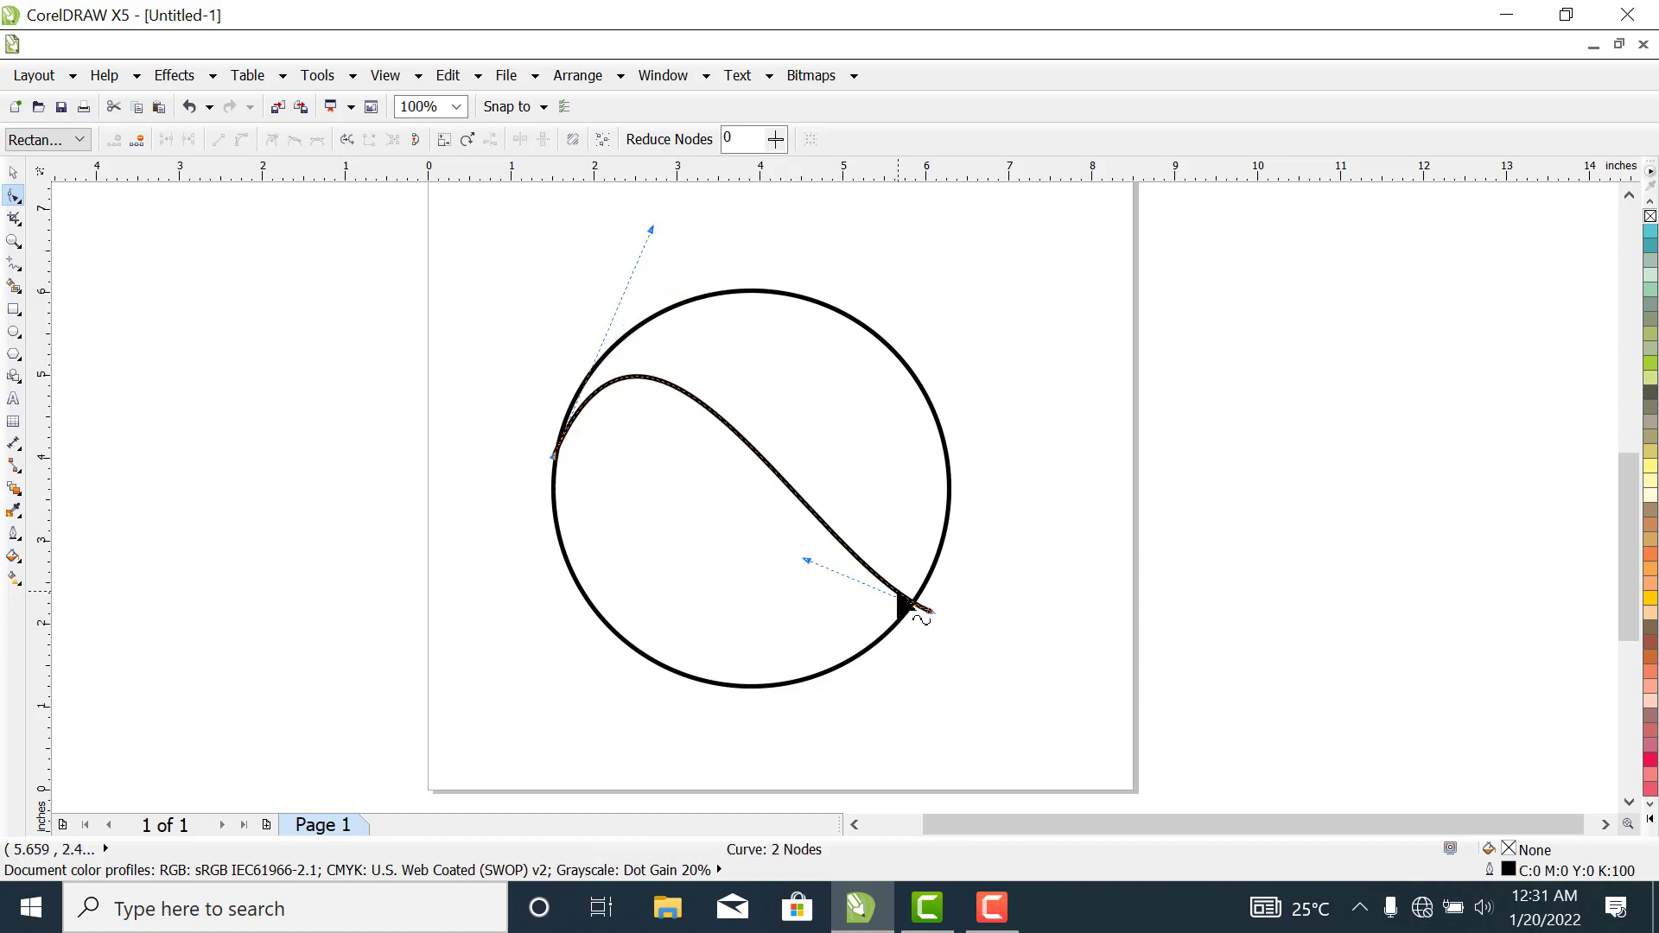
left_click_drag(806, 562, 969, 348)
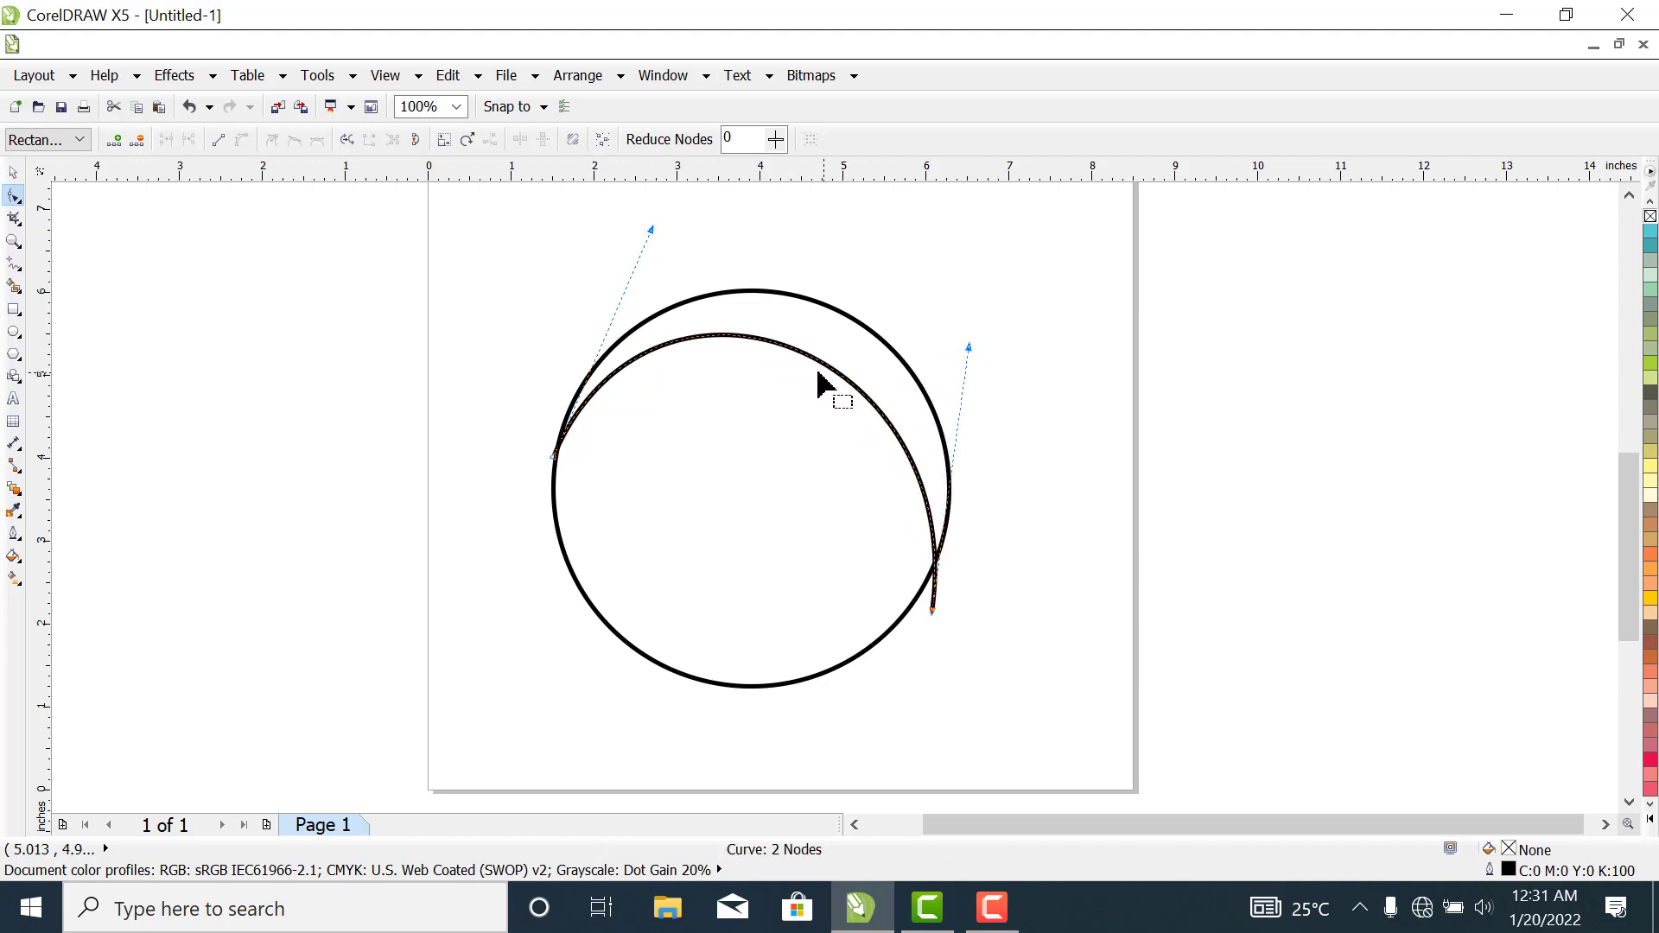
left_click(192, 269)
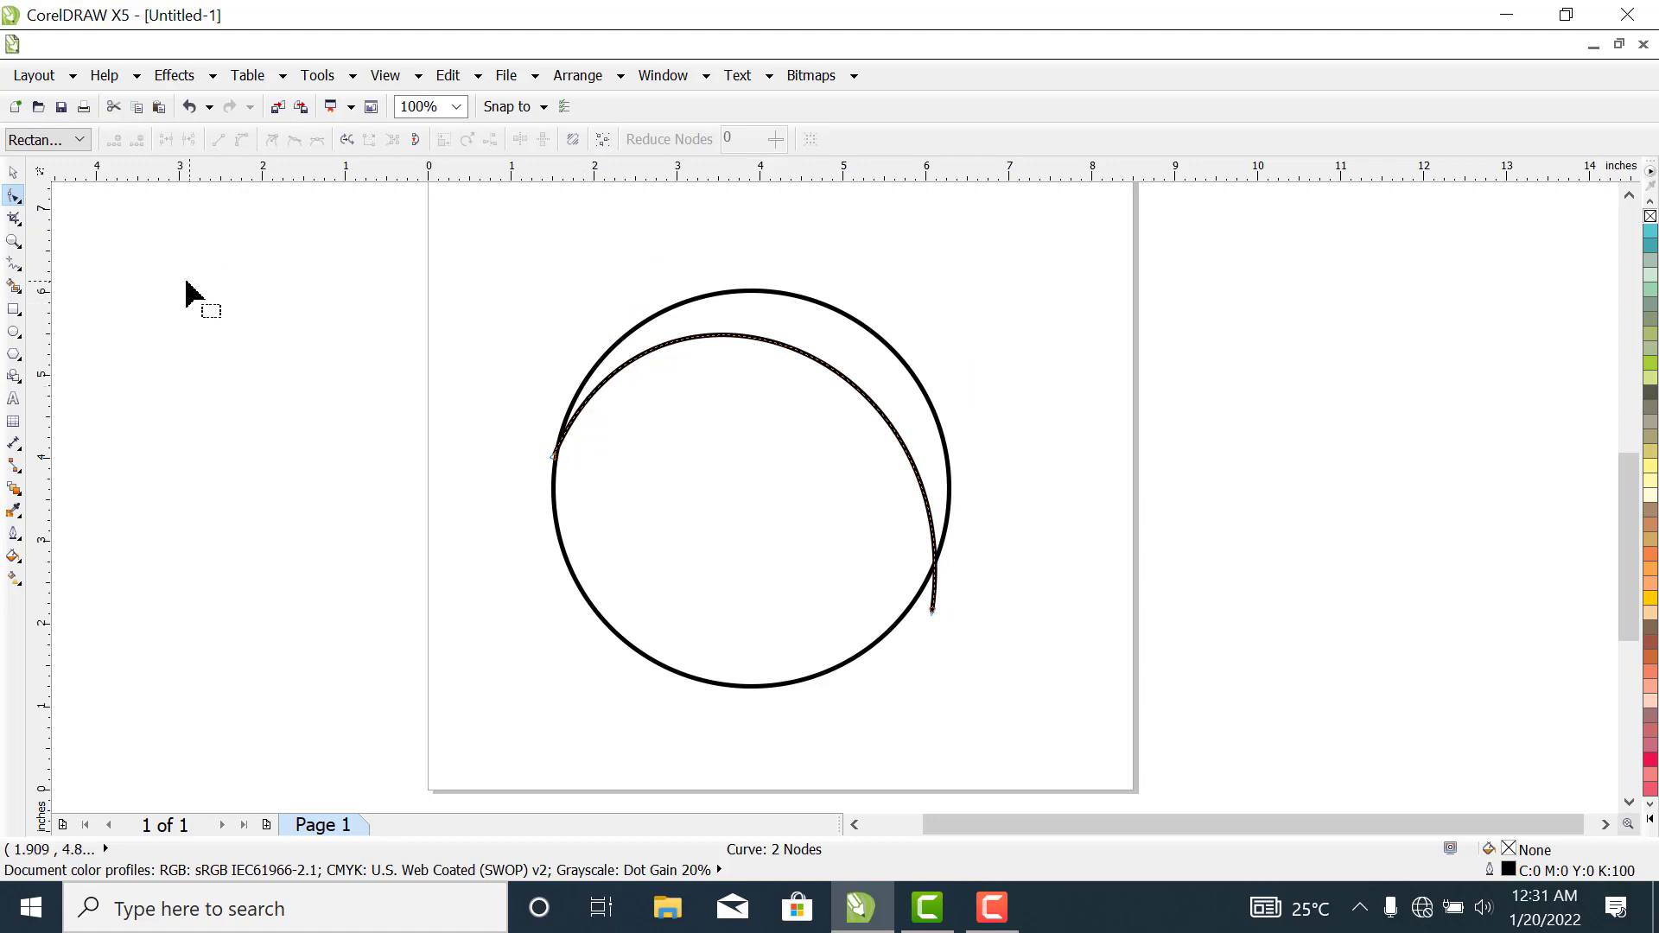
- Move the arched curve down about 1.3 inches inside the circle
left_click(13, 172)
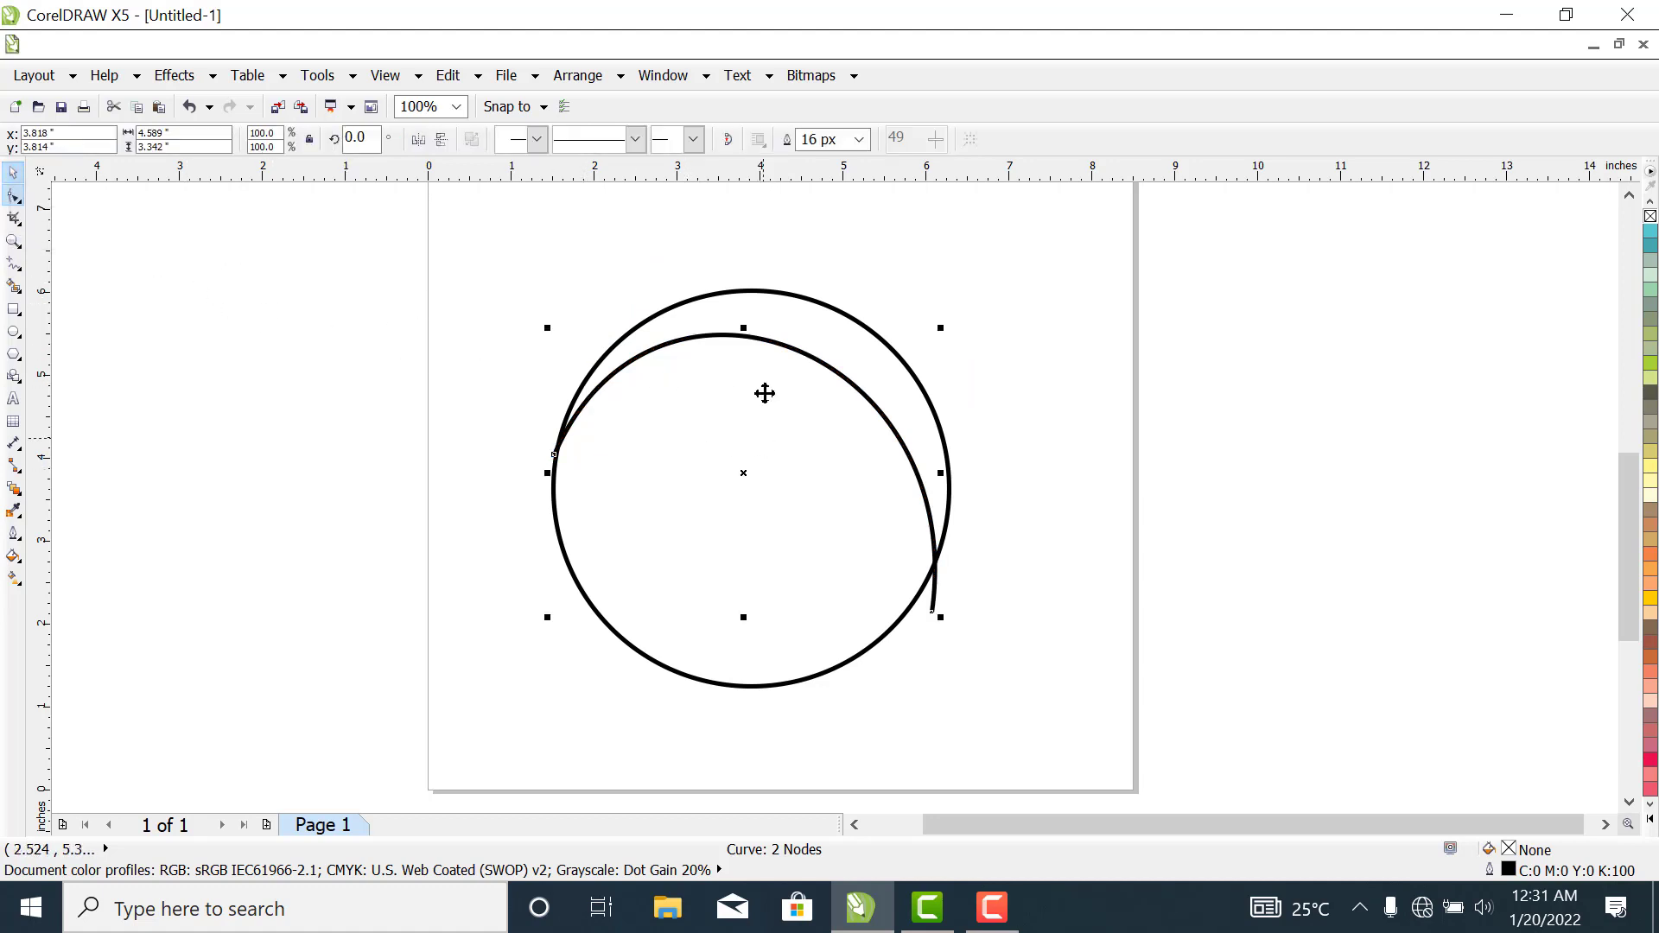
left_click_drag(775, 350, 771, 456)
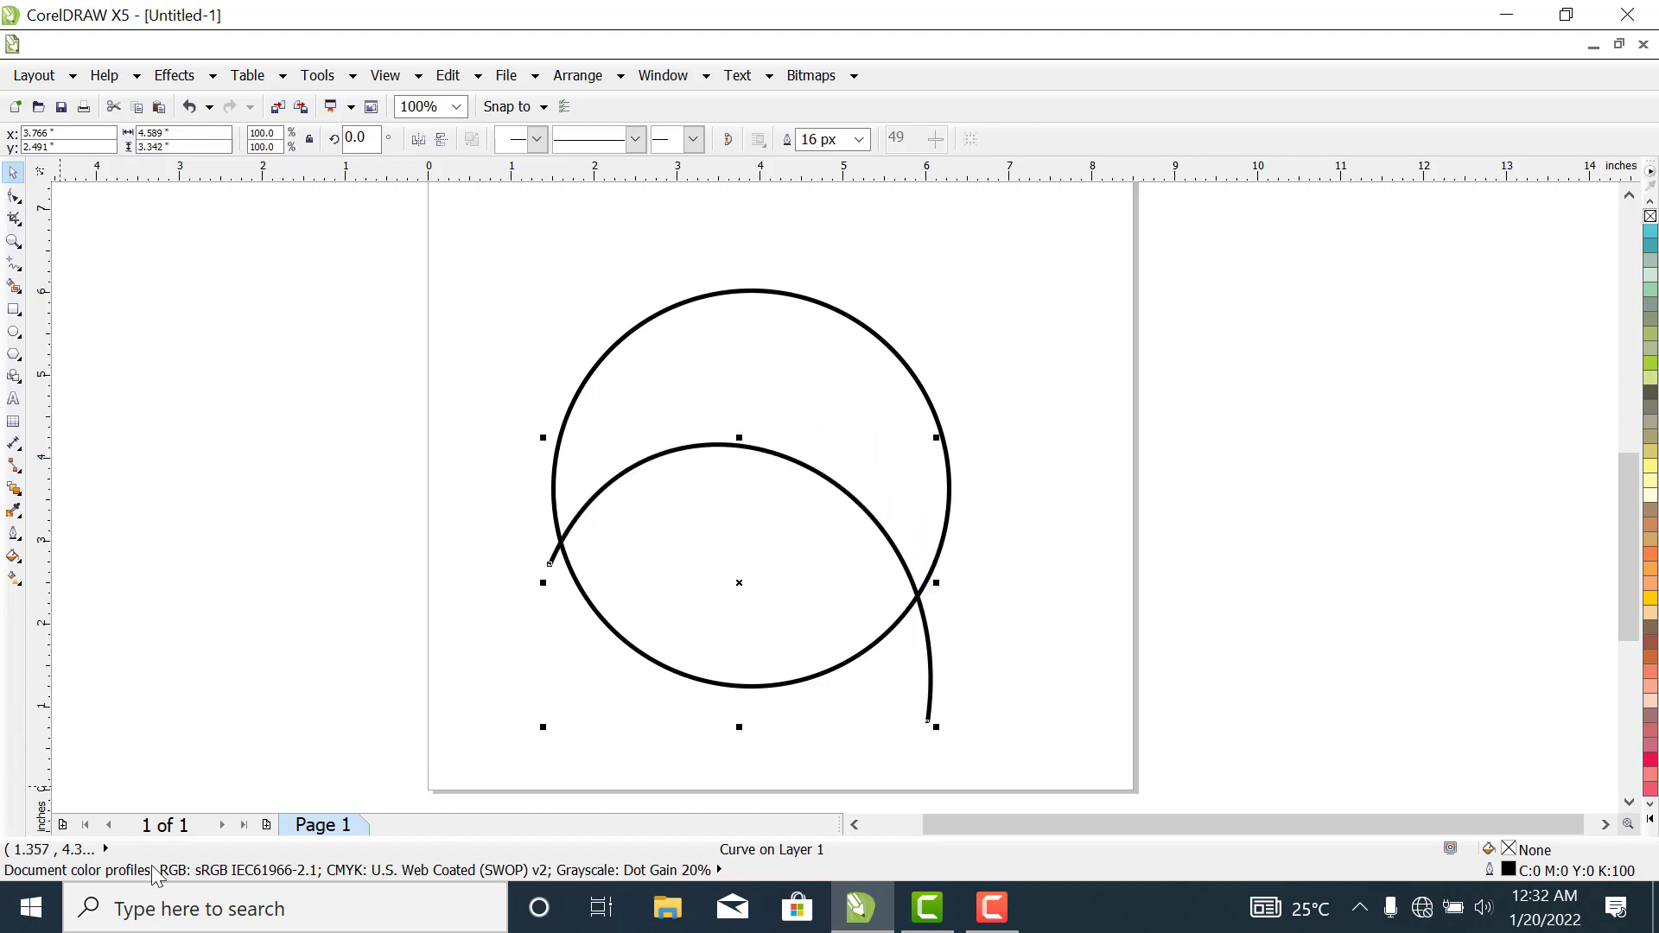
left_click(737, 563)
left_click(1019, 548)
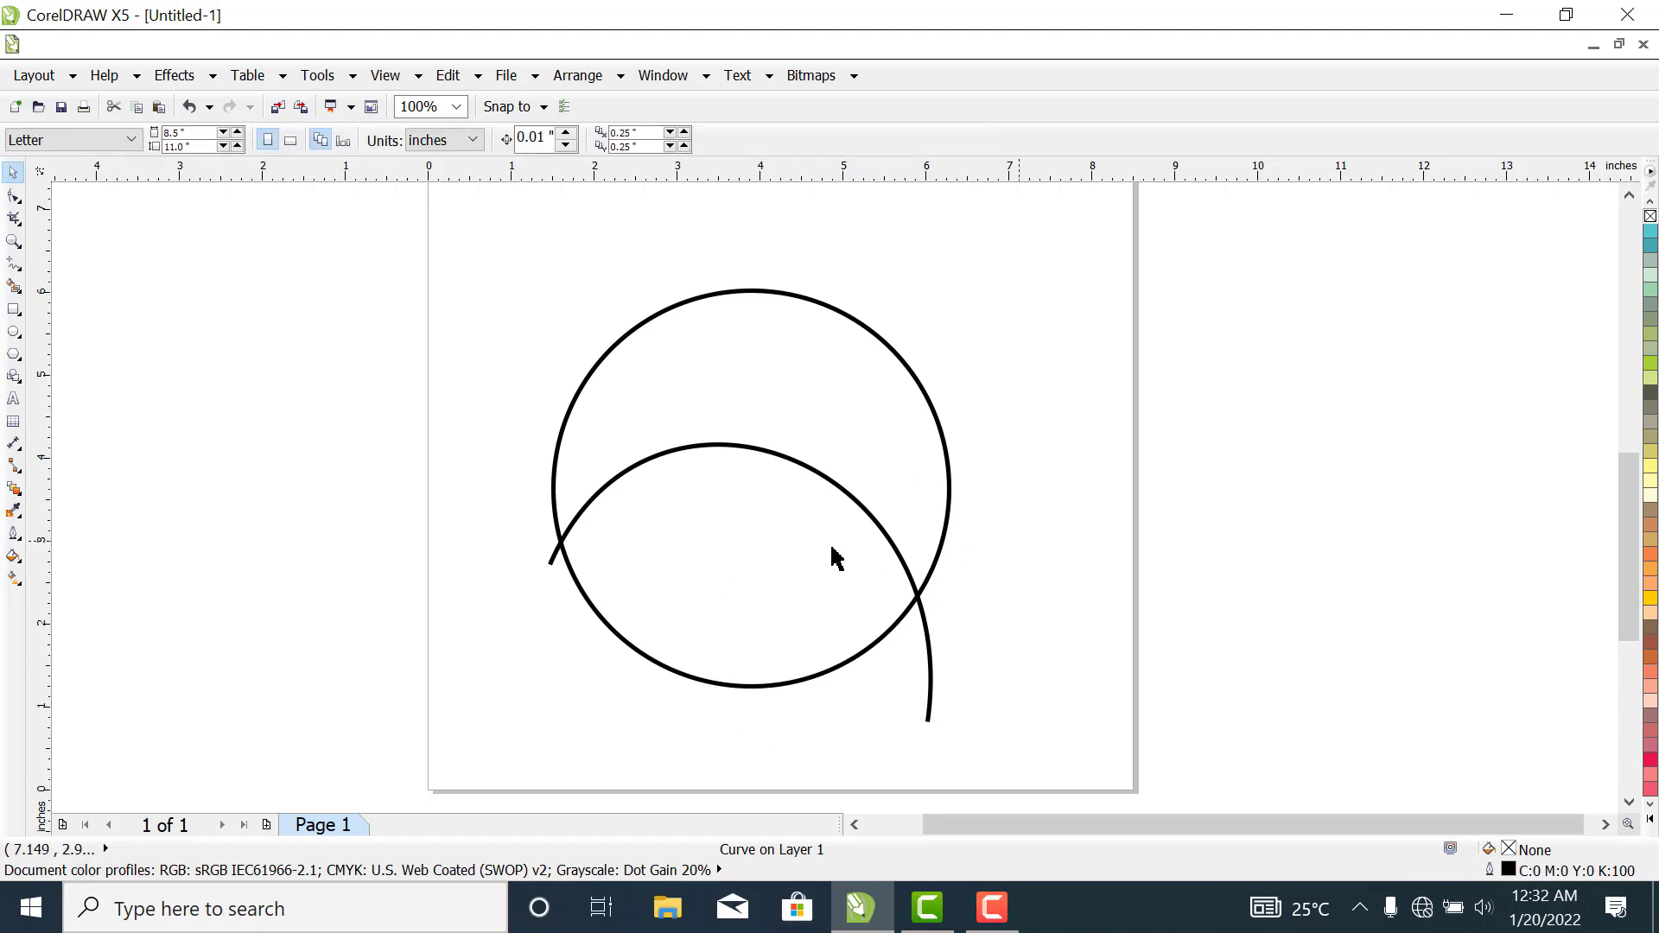
- Rotate the arched curve about 17° clockwise and shift it up and slightly left over the circle
left_click(793, 464)
left_click(796, 467)
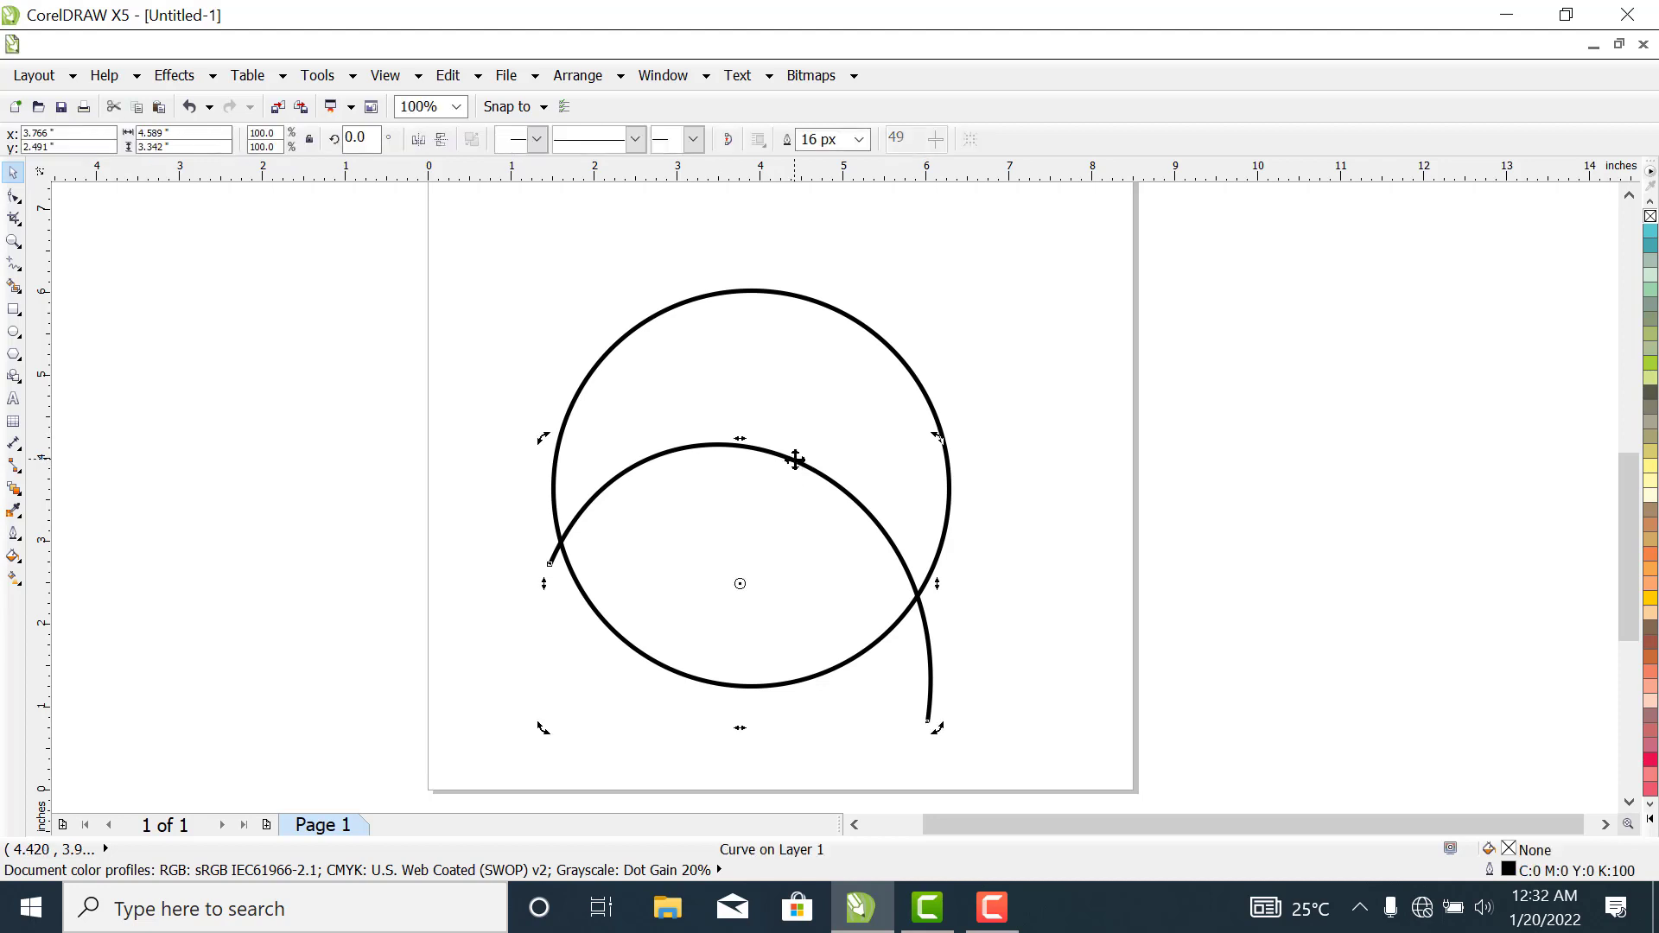
left_click_drag(940, 439, 974, 515)
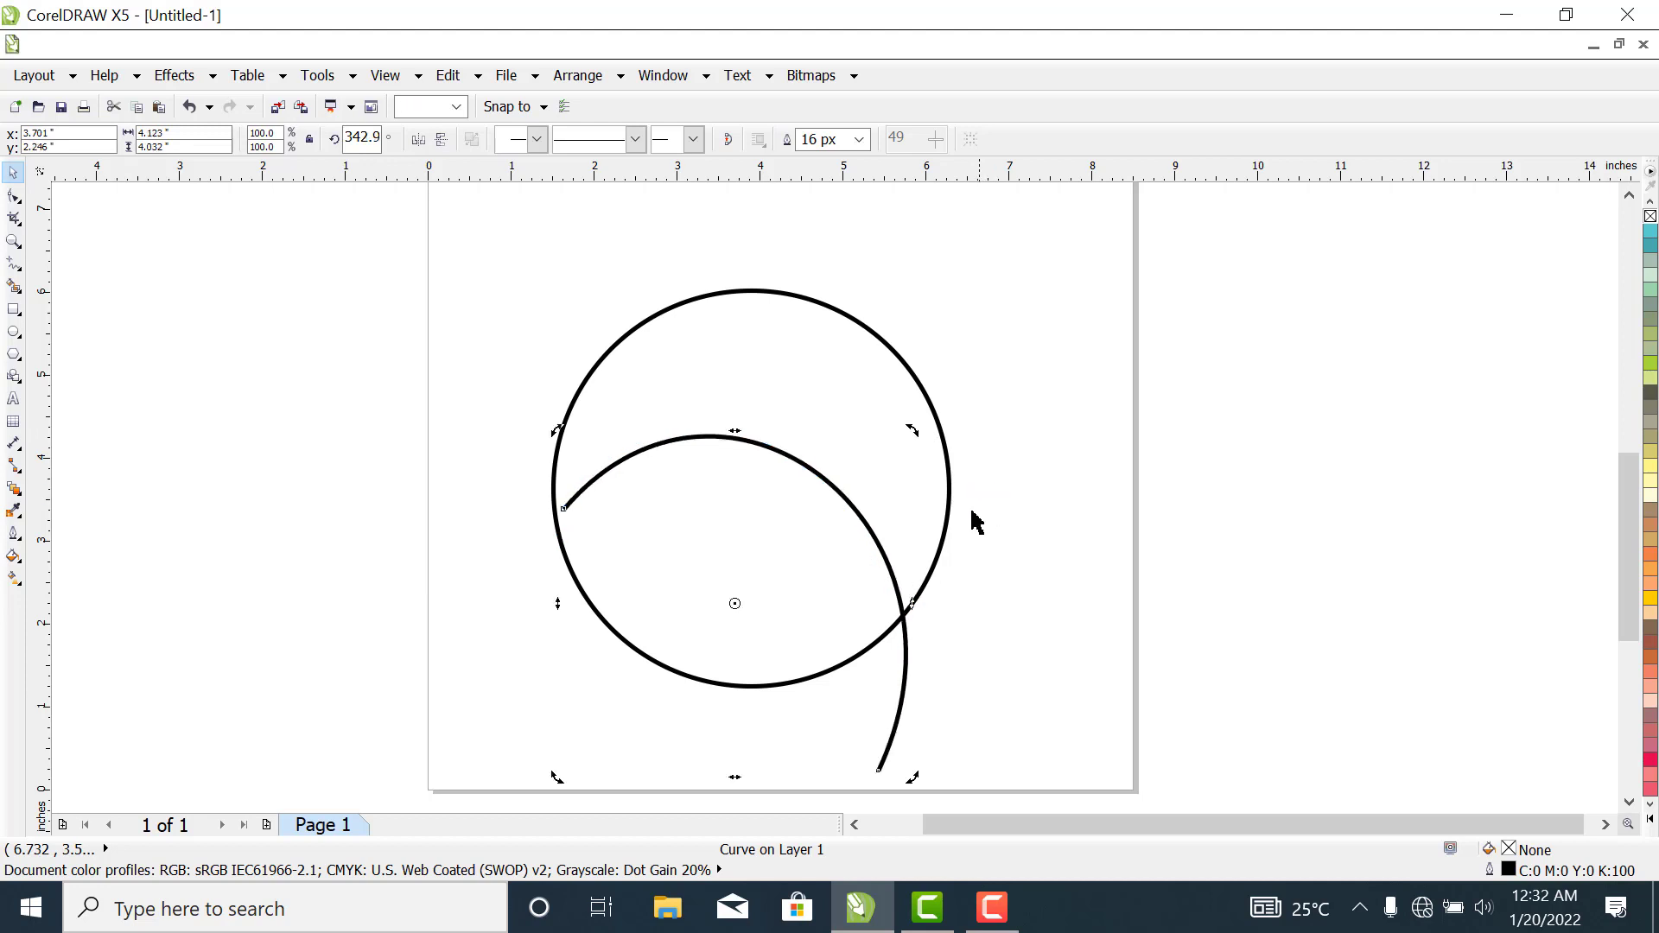
left_click_drag(854, 510, 821, 486)
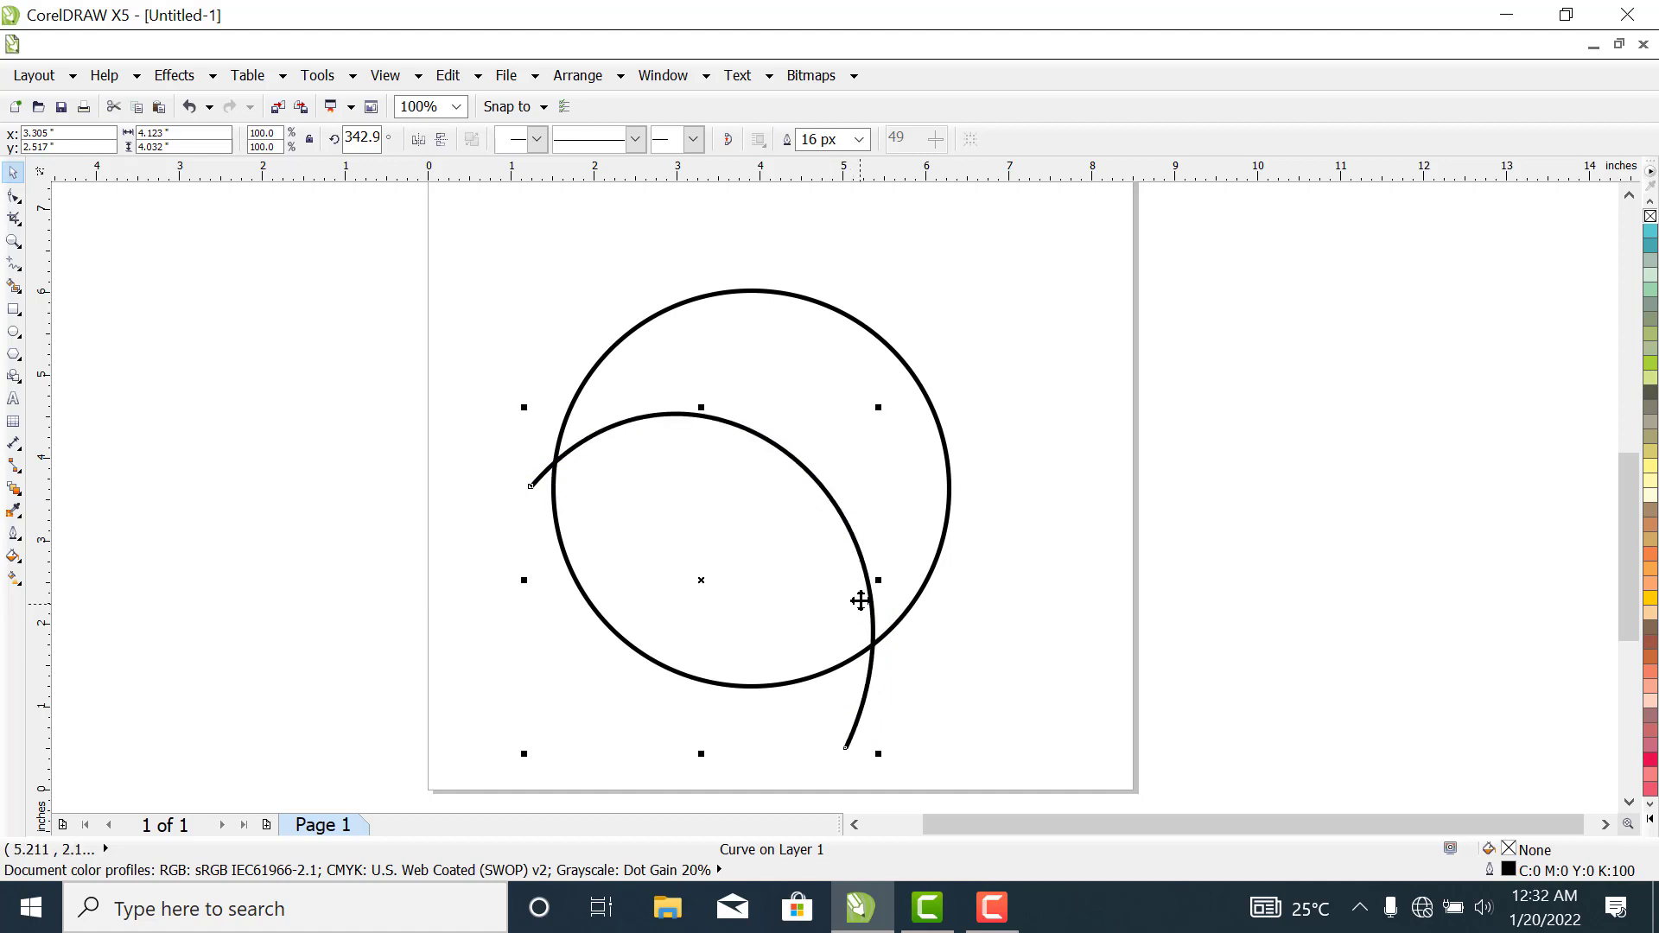
left_click_drag(866, 585, 882, 559)
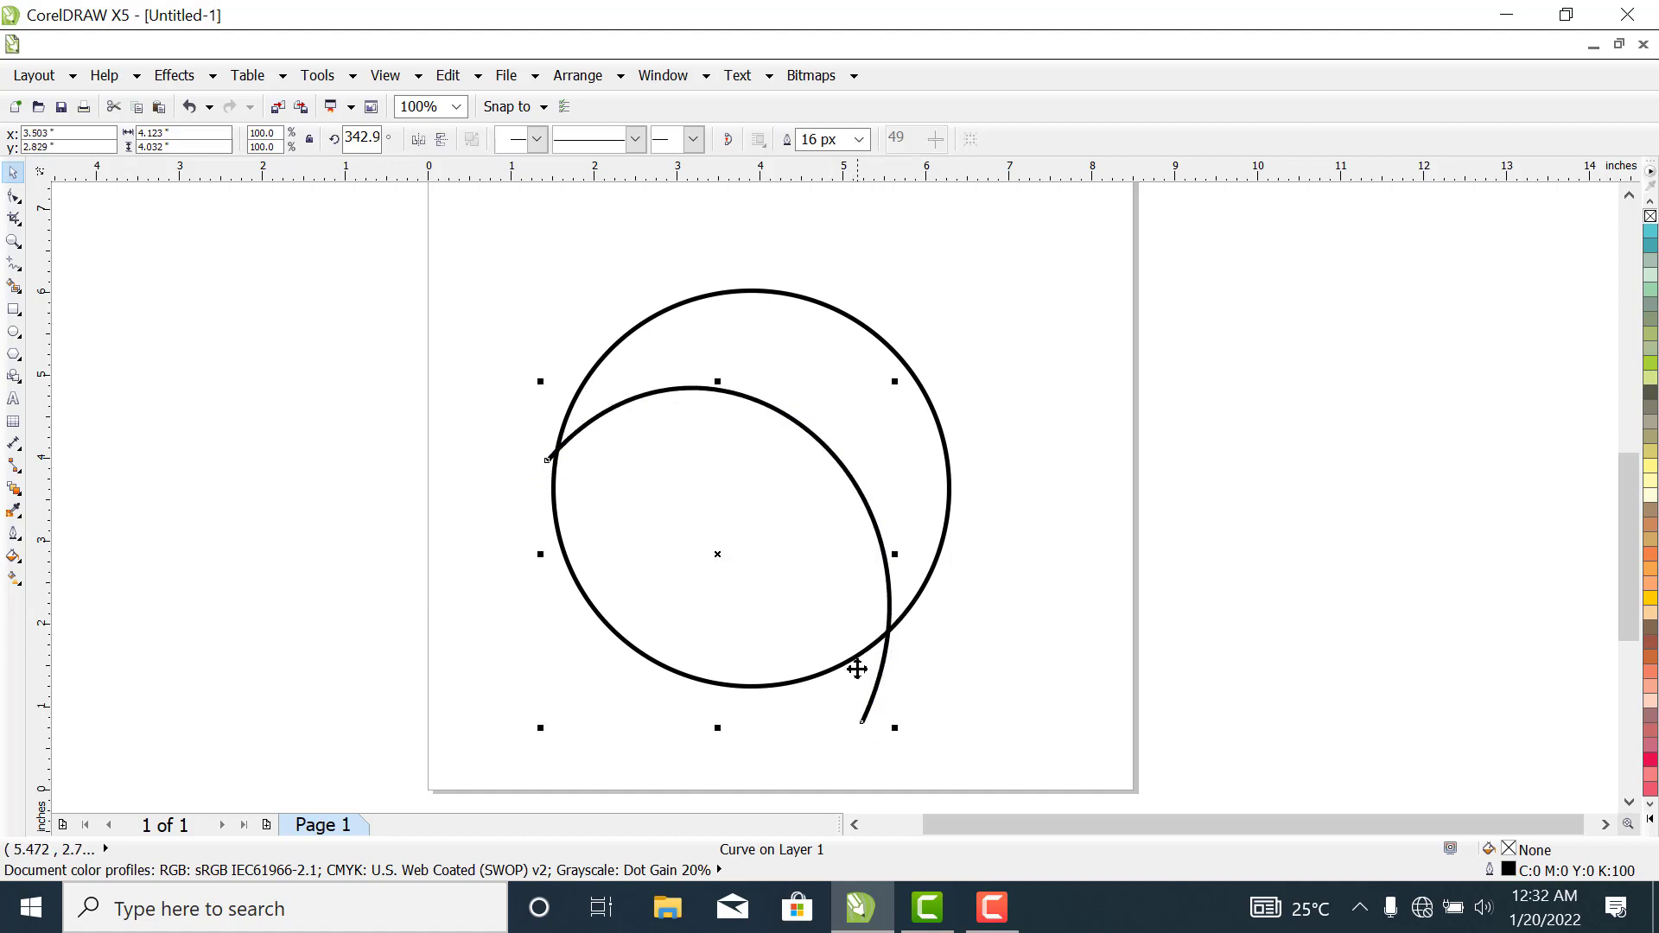
- Rotate the arched curve counterclockwise so its ends extend past the circle's left and lower-right edges
left_click(842, 496)
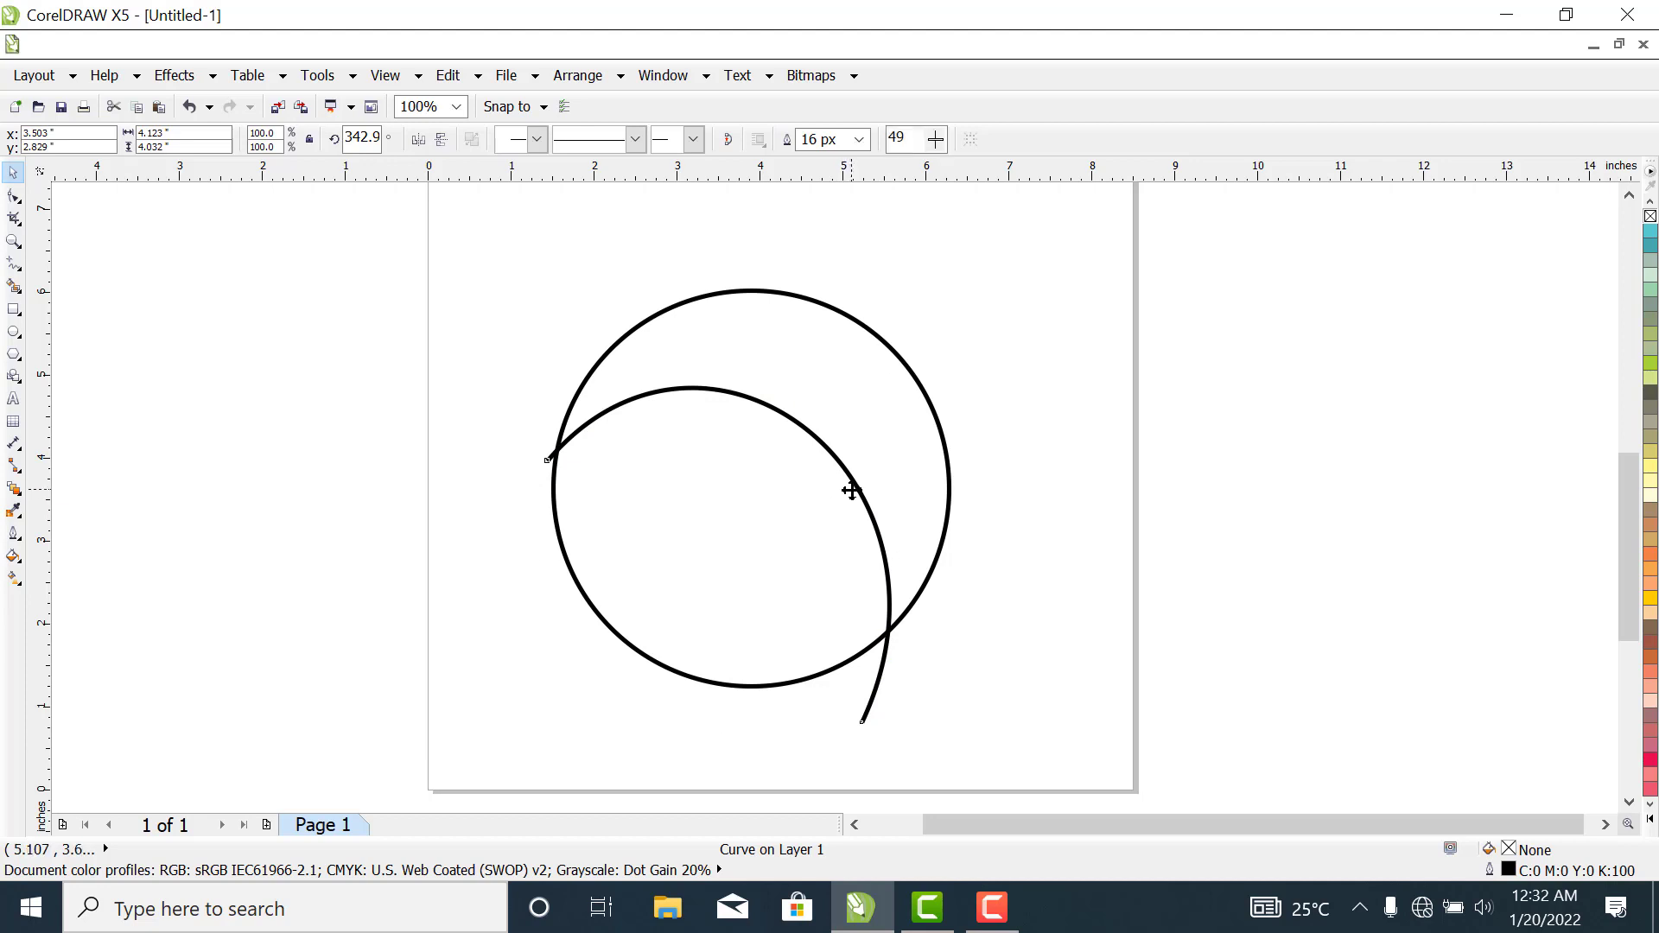
mouse_move(896, 378)
left_mouse_down()
mouse_move(859, 340)
mouse_move(905, 395)
left_mouse_up()
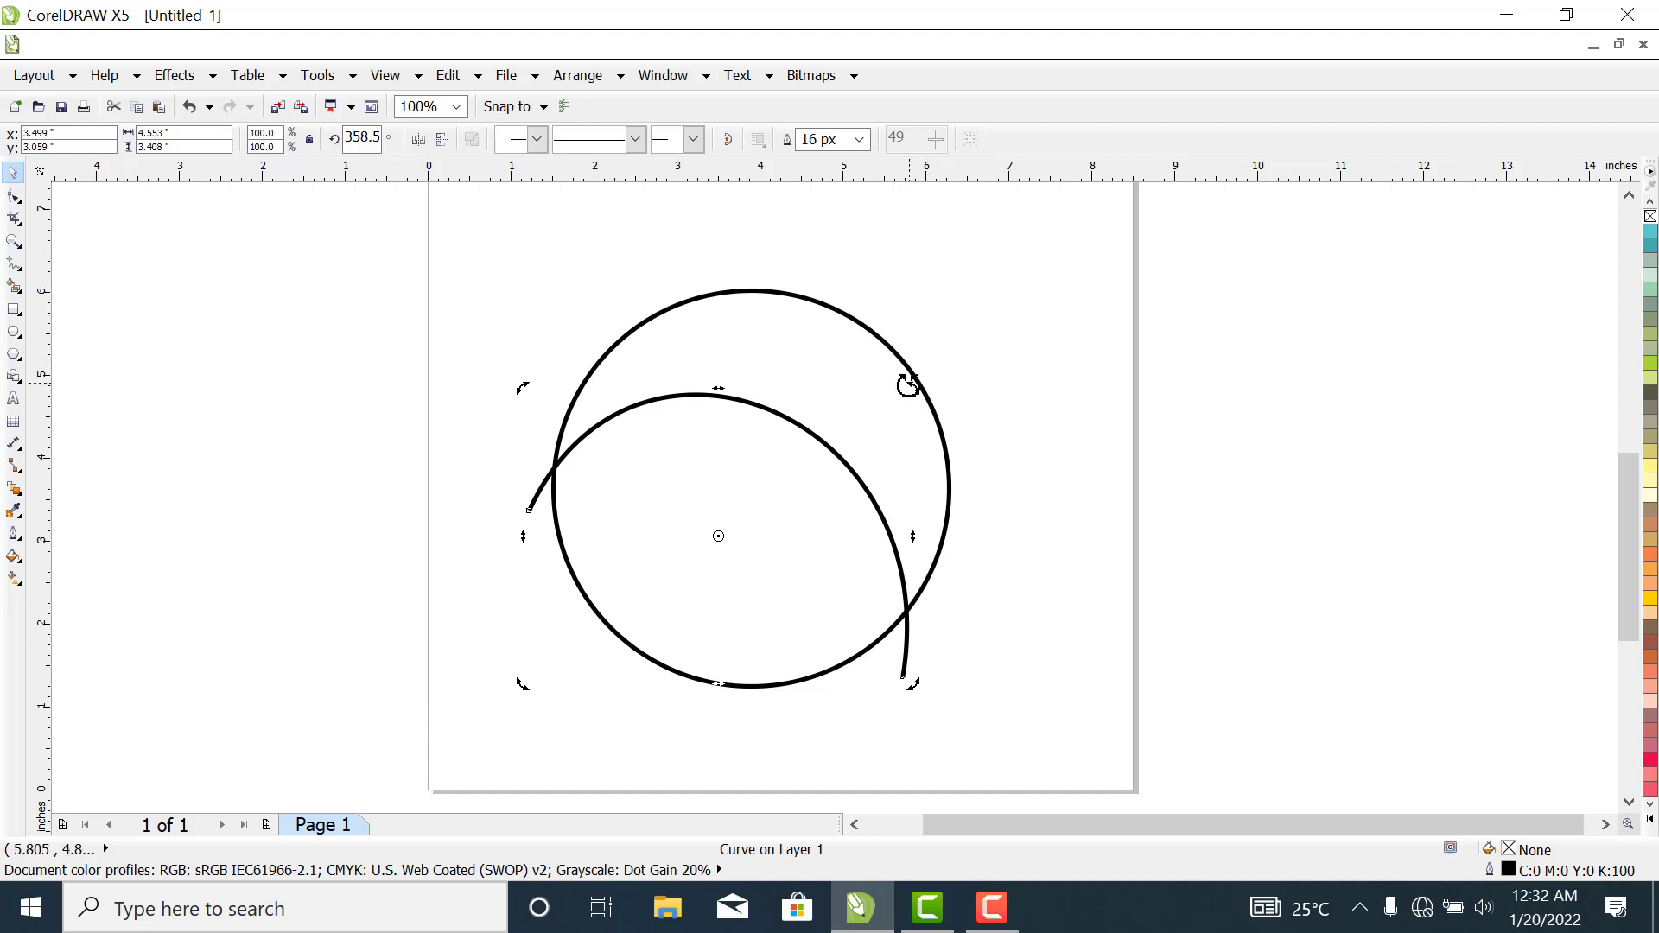
left_click_drag(908, 386, 916, 360)
left_click(993, 555)
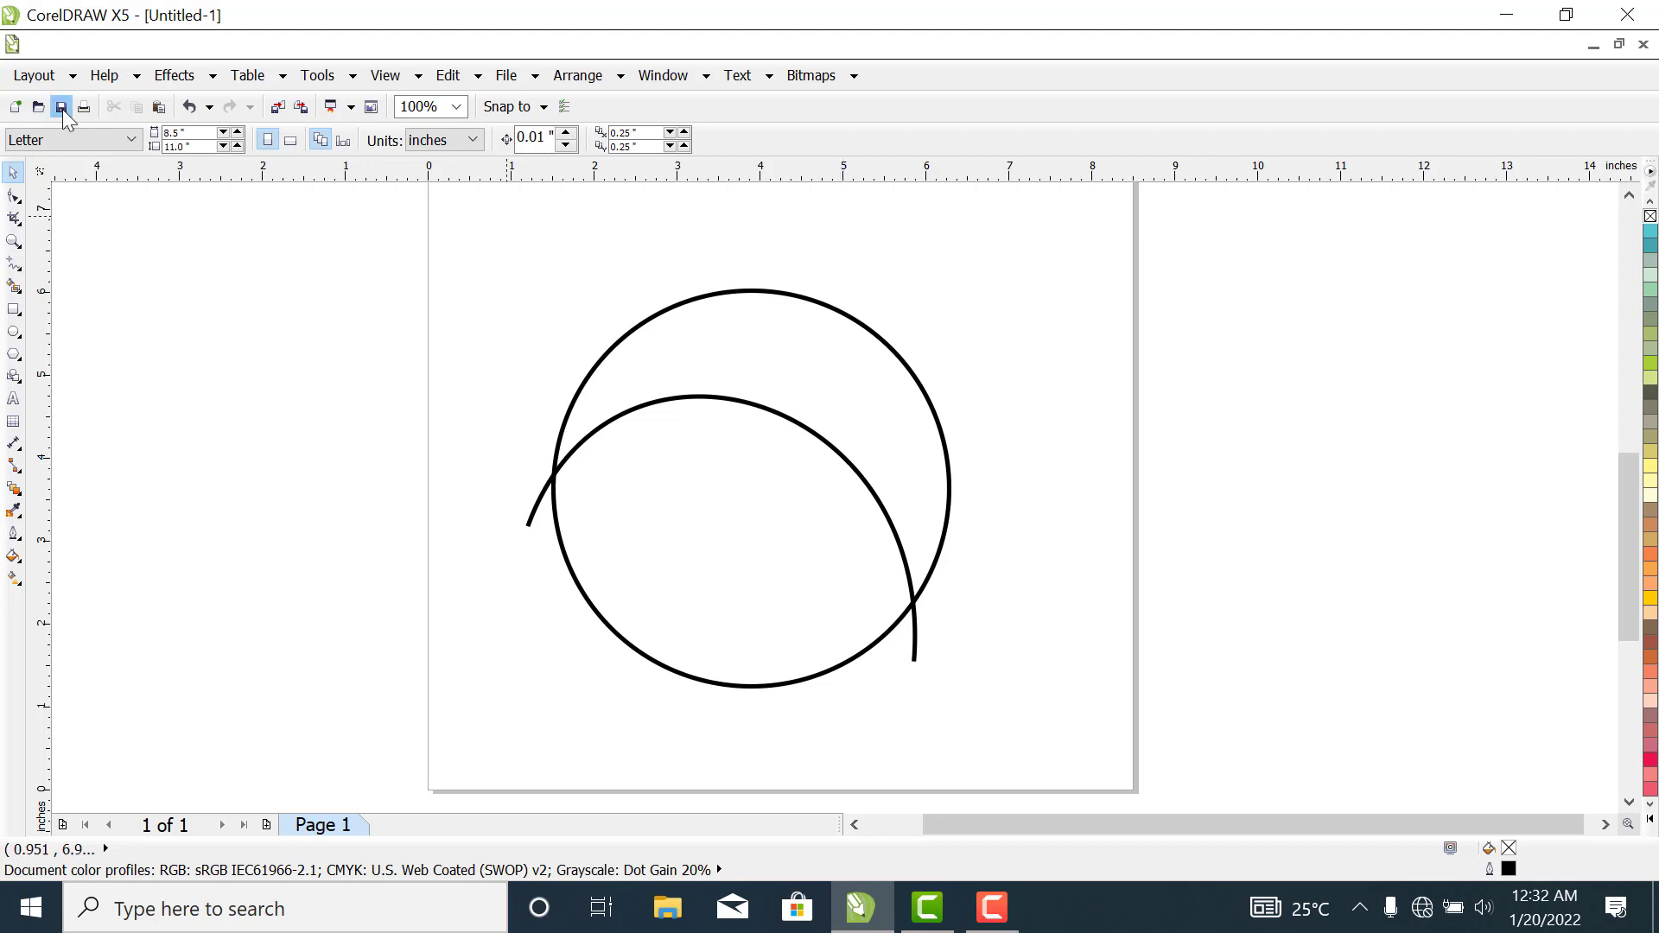
left_click(13, 263)
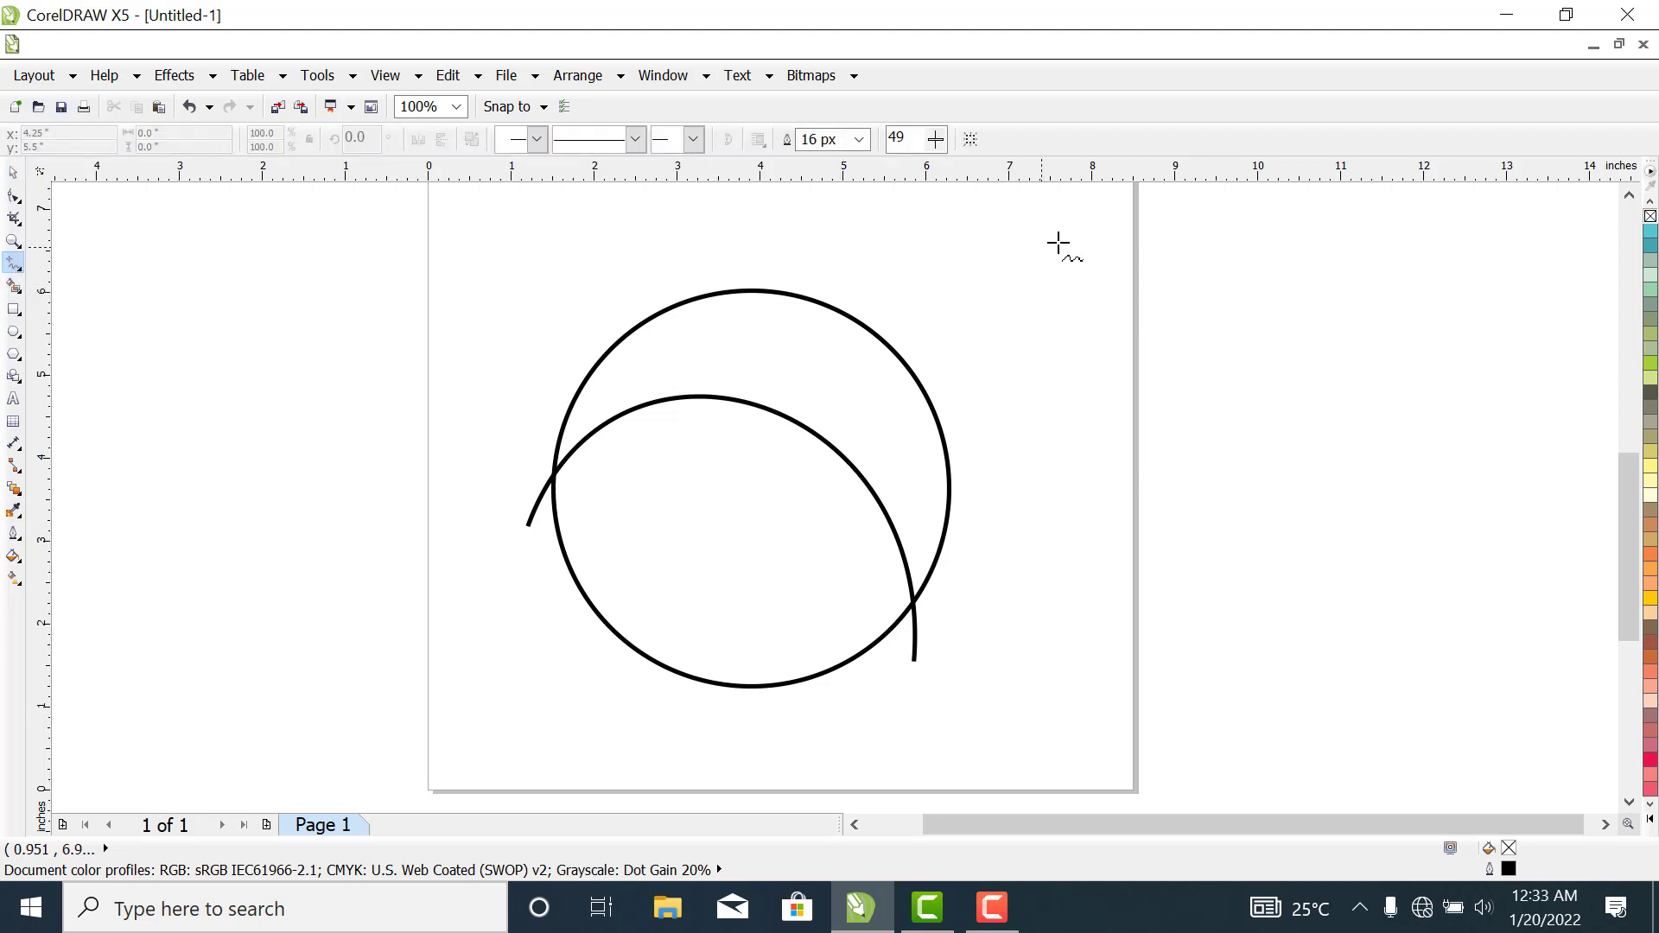
left_click(907, 318)
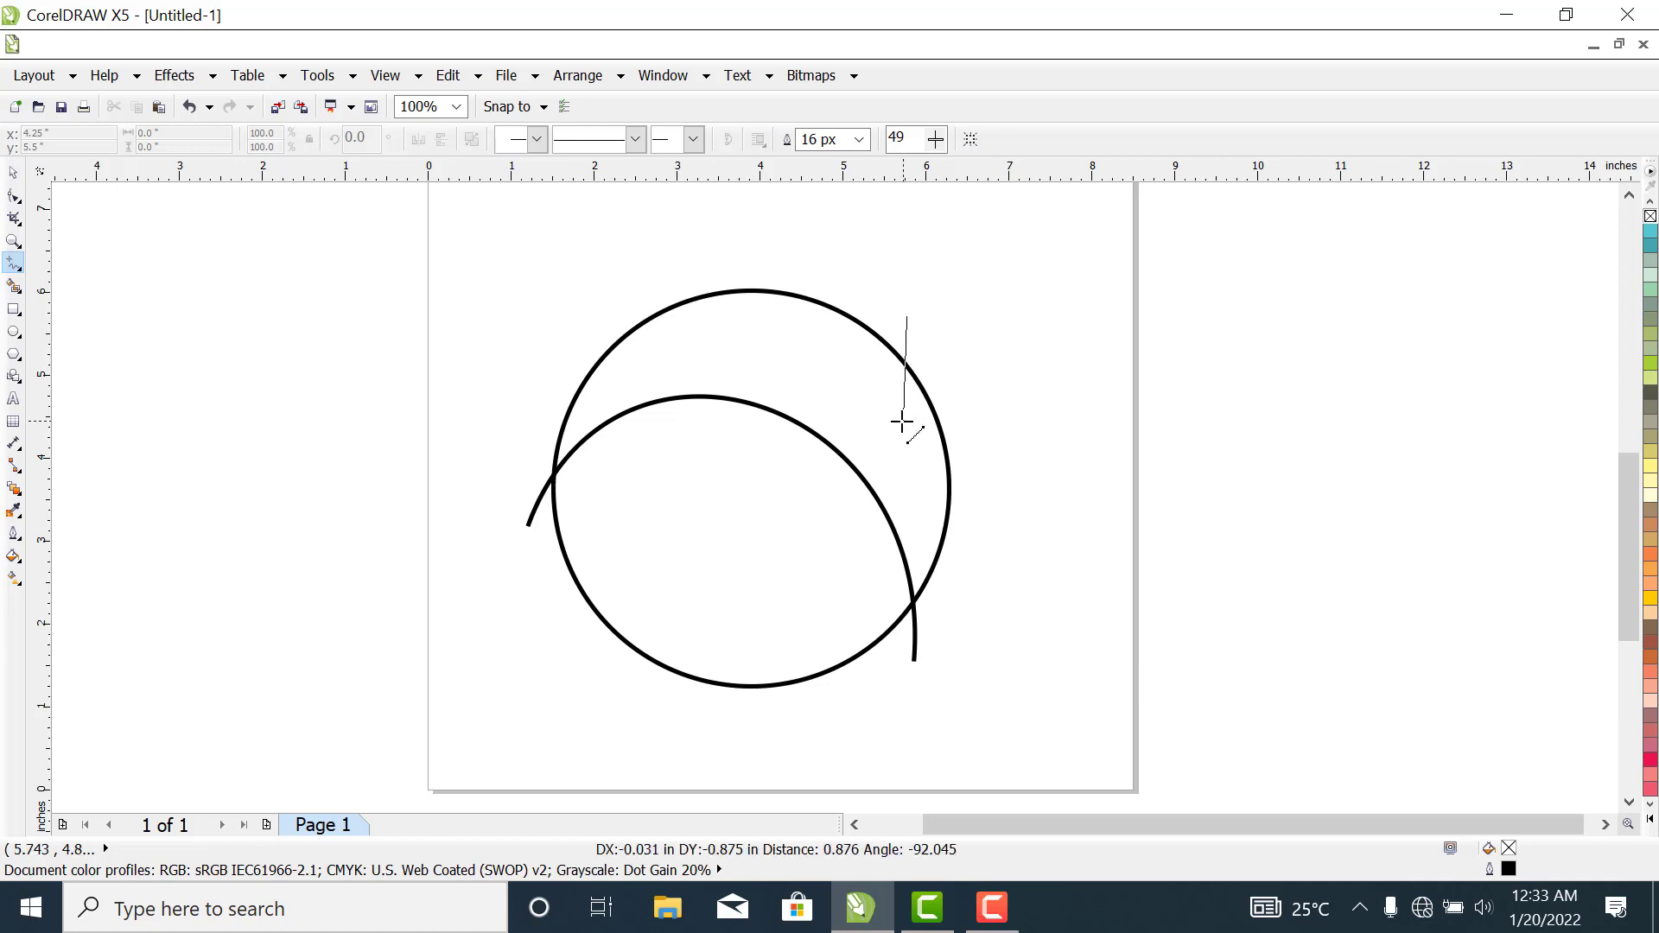
left_click(838, 503)
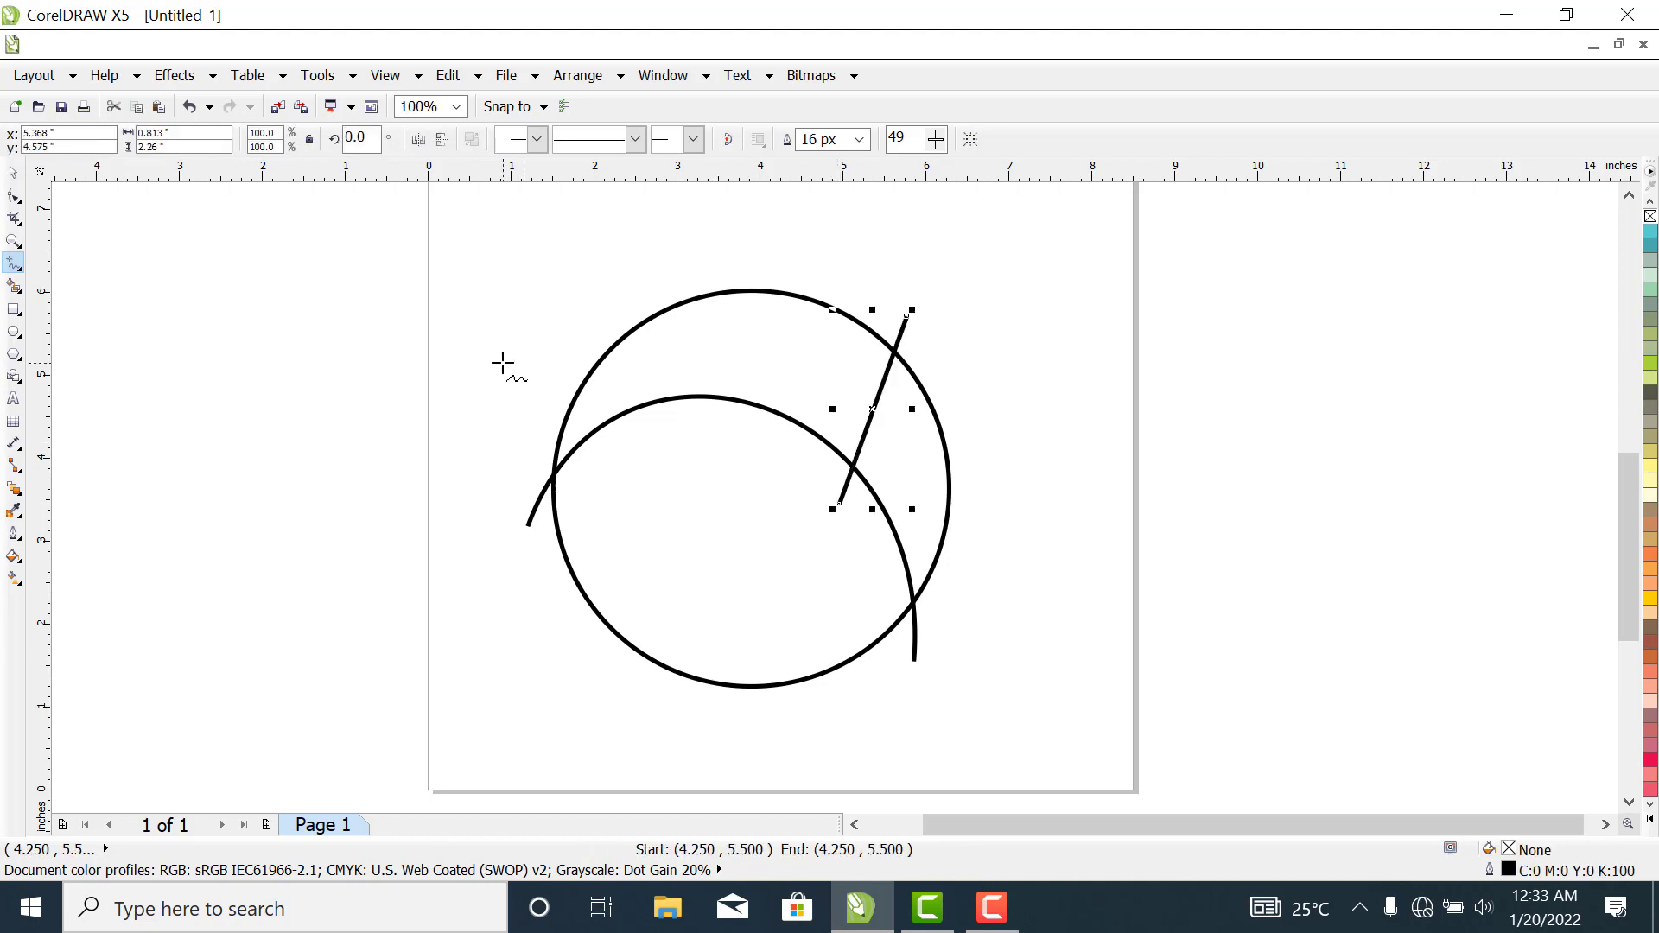
key("ctrl+z")
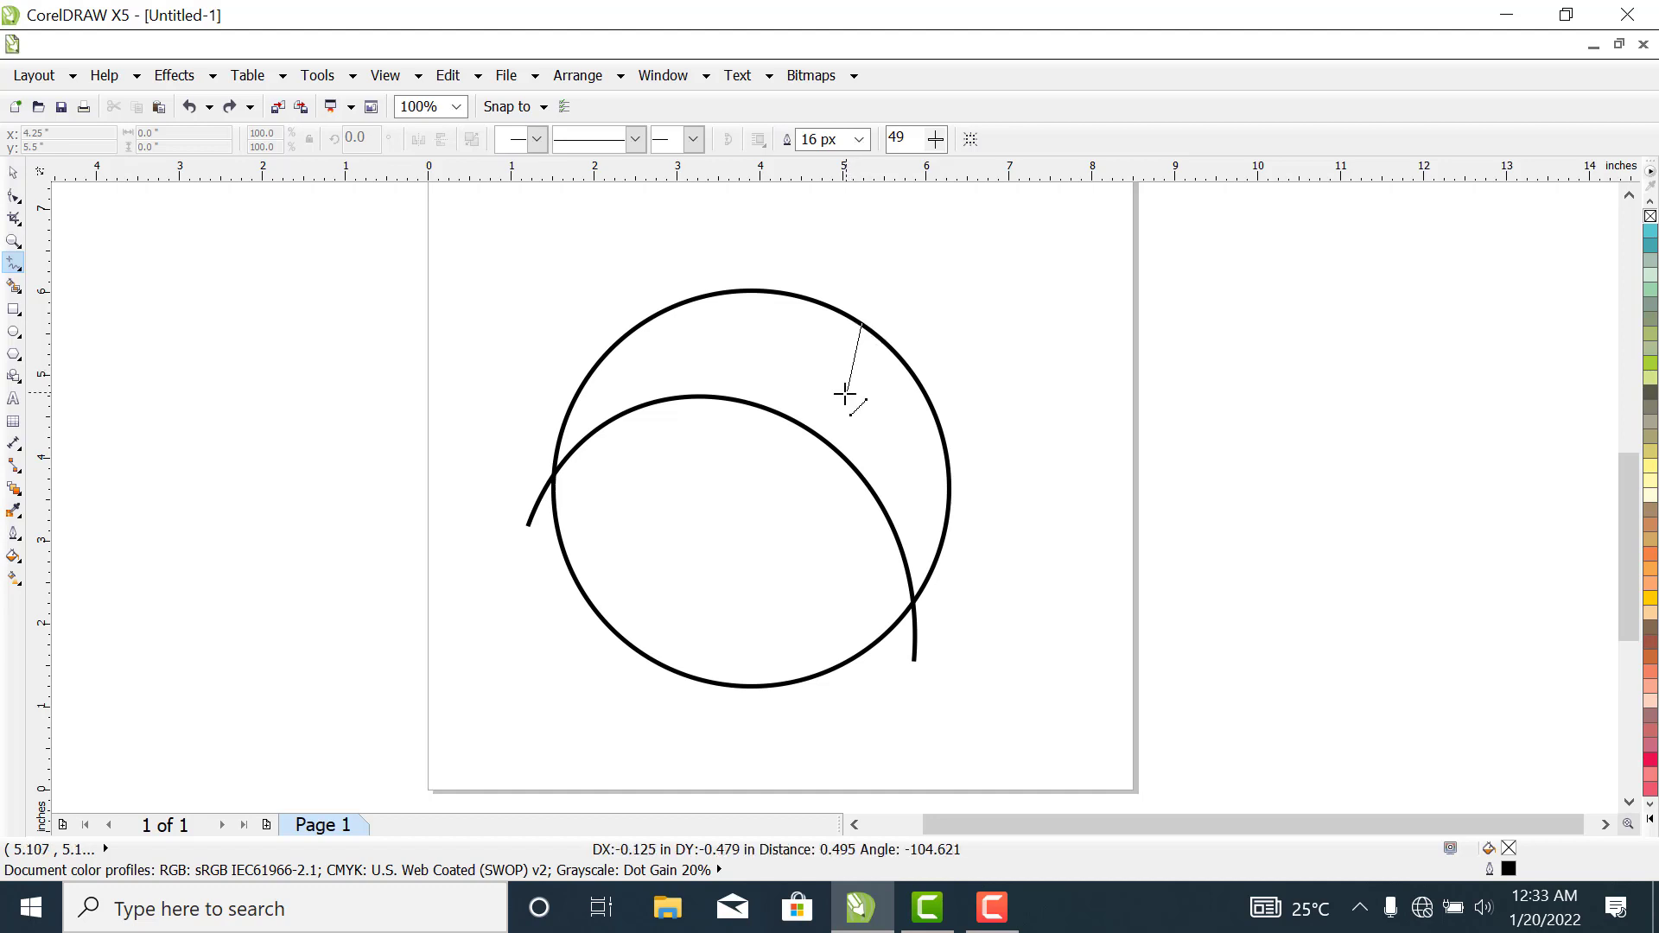
- Draw a straight line about 1.7 inches long from the circle's upper-right edge down to the arch and convert it to a curve
left_click(832, 462)
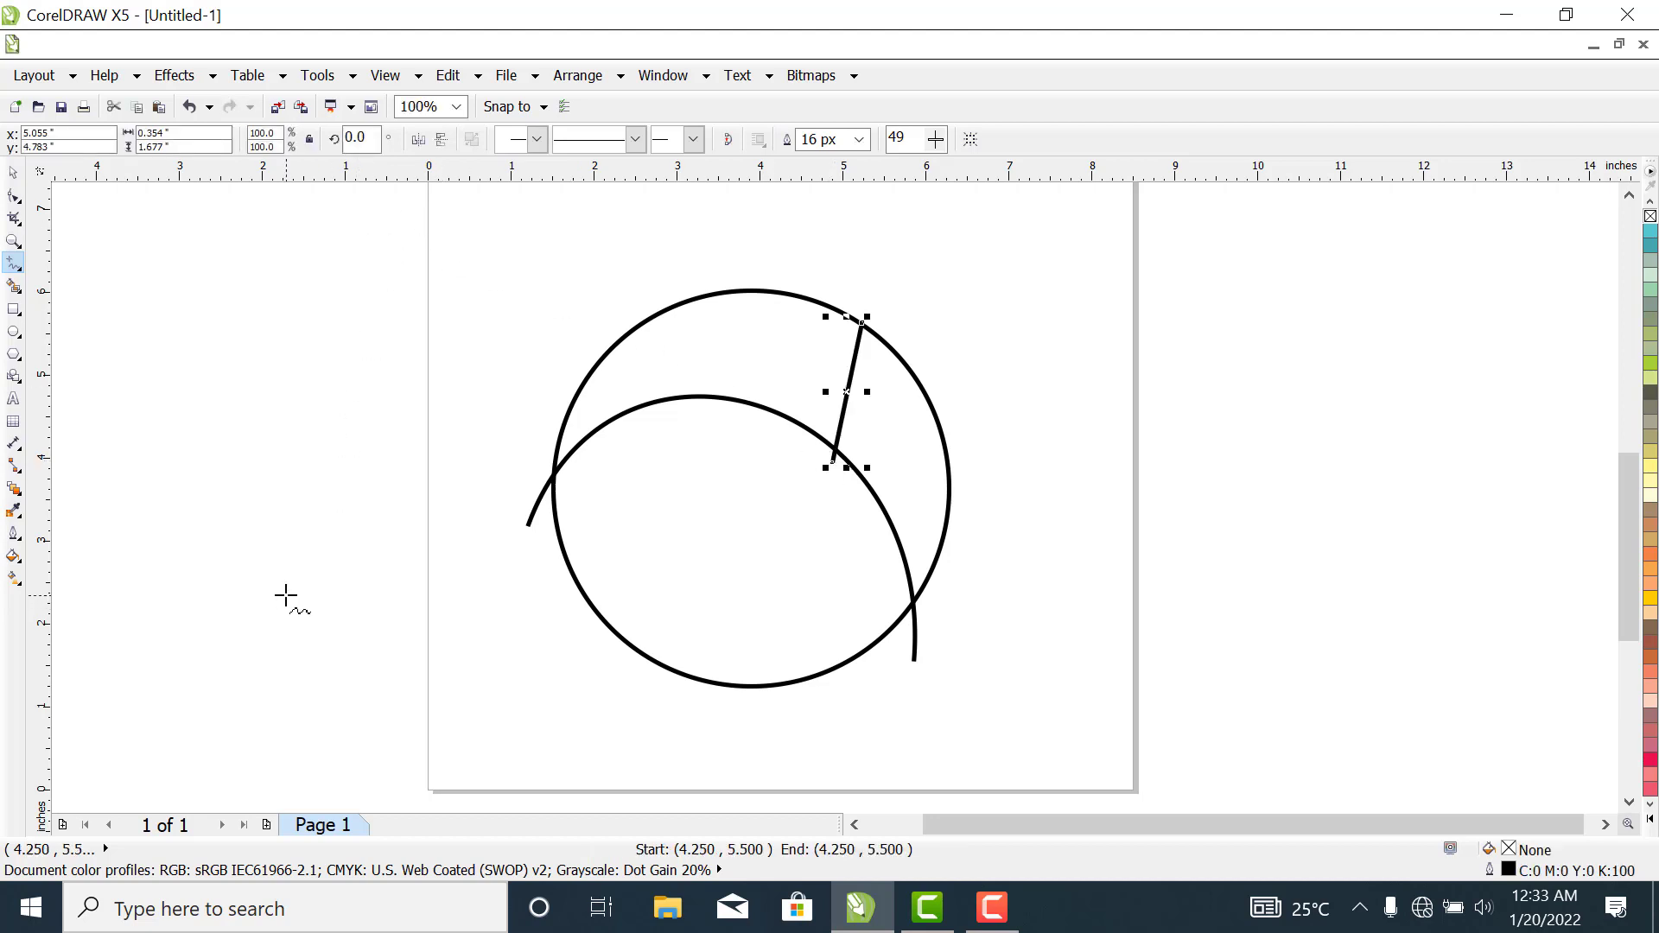
left_click(12, 200)
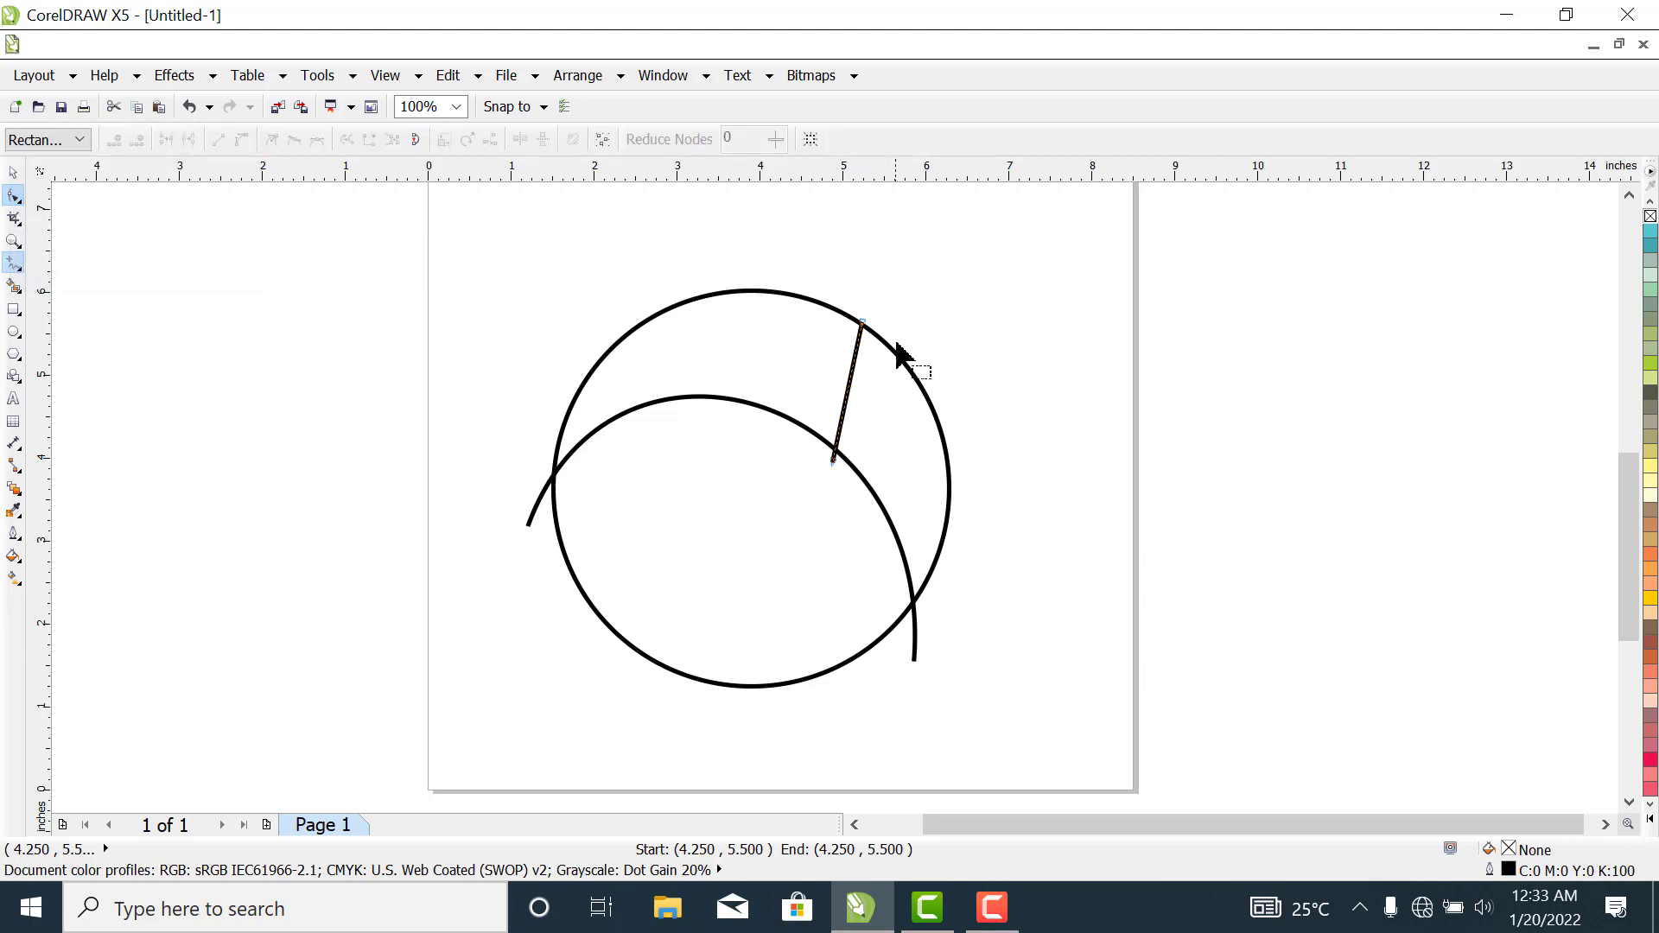
left_click_drag(837, 339, 926, 527)
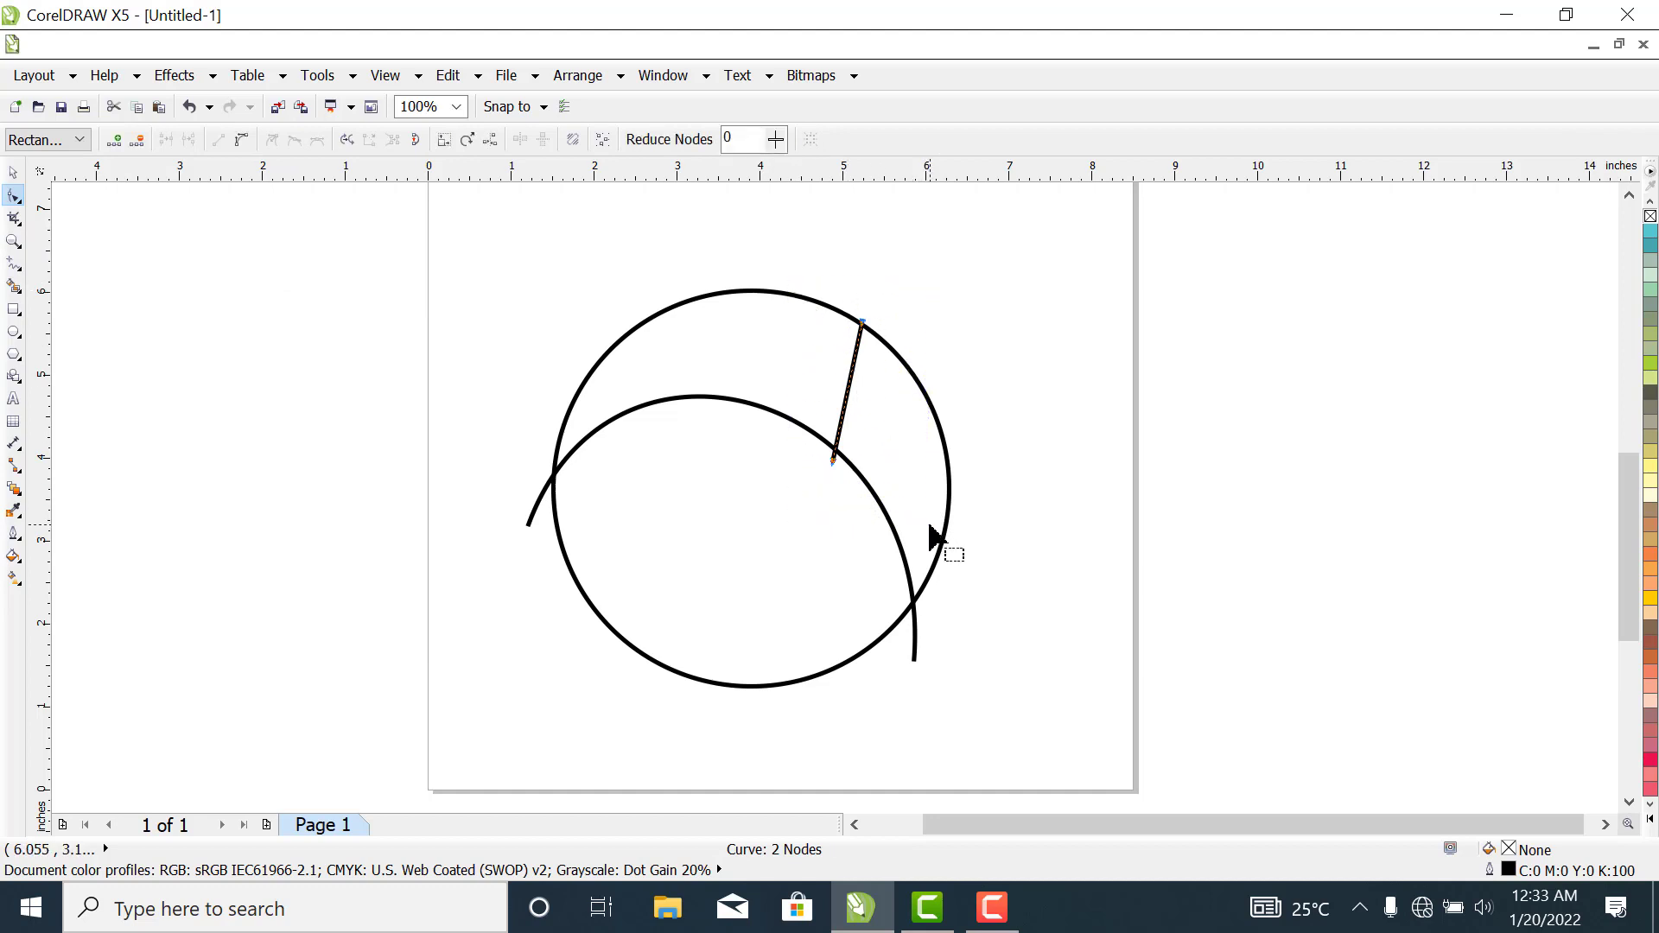
left_click(249, 138)
- Bend the short line into an S-shape, curving its lower end to the right and its upper end to the left
left_click_drag(816, 438, 854, 469)
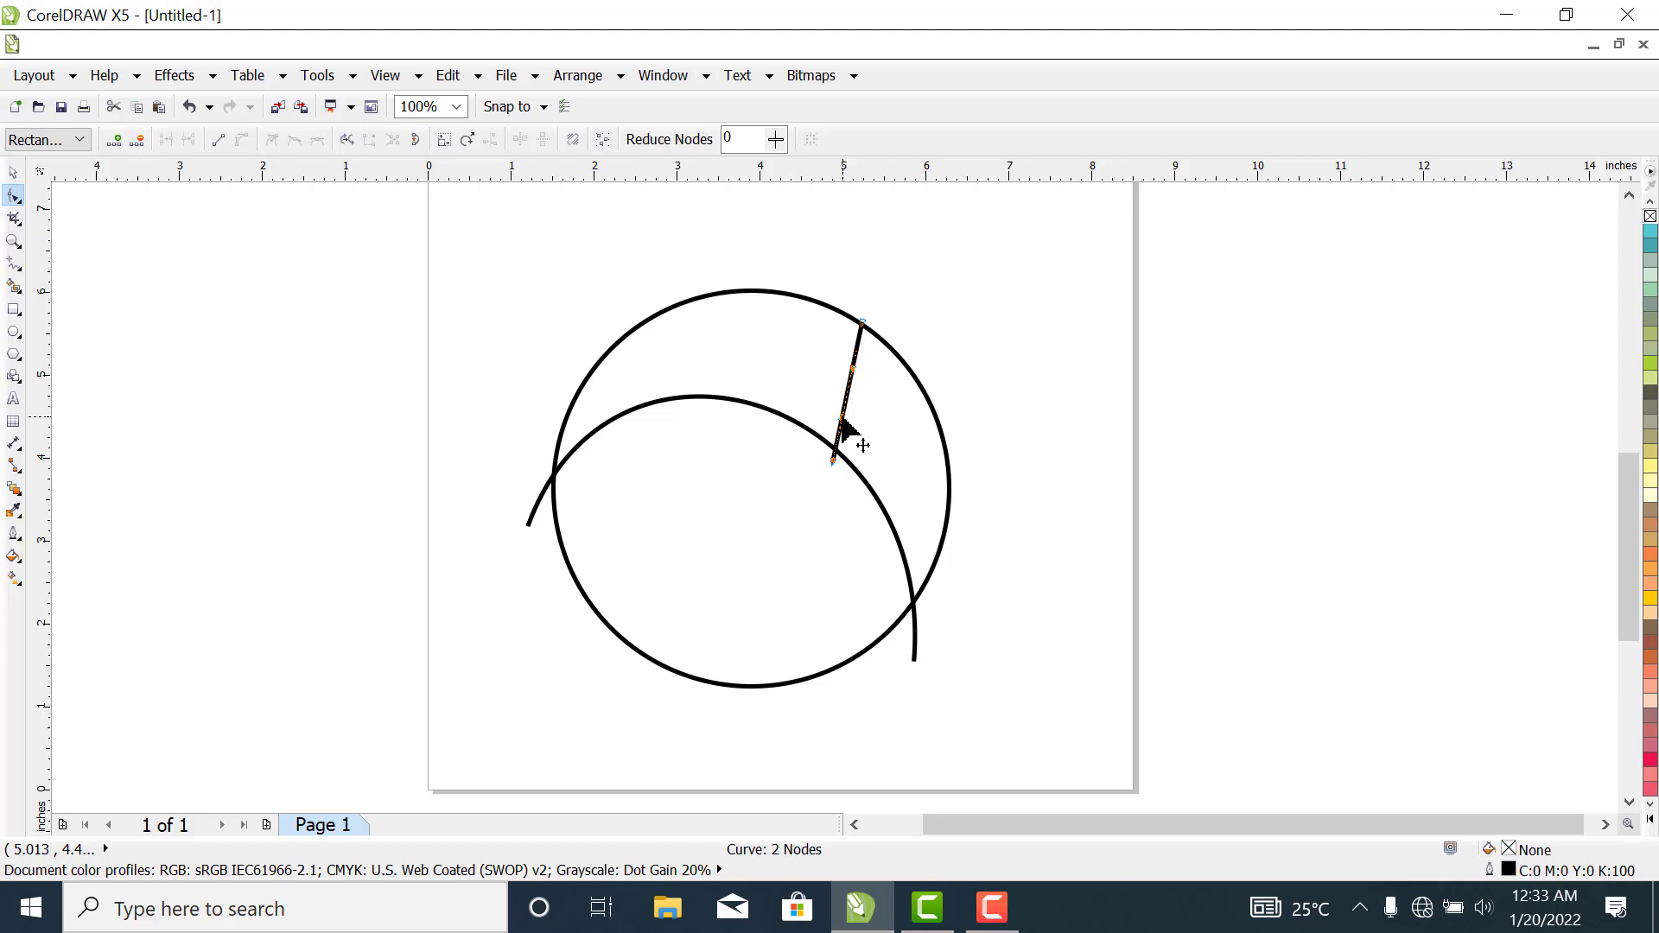
left_click_drag(846, 422, 922, 466)
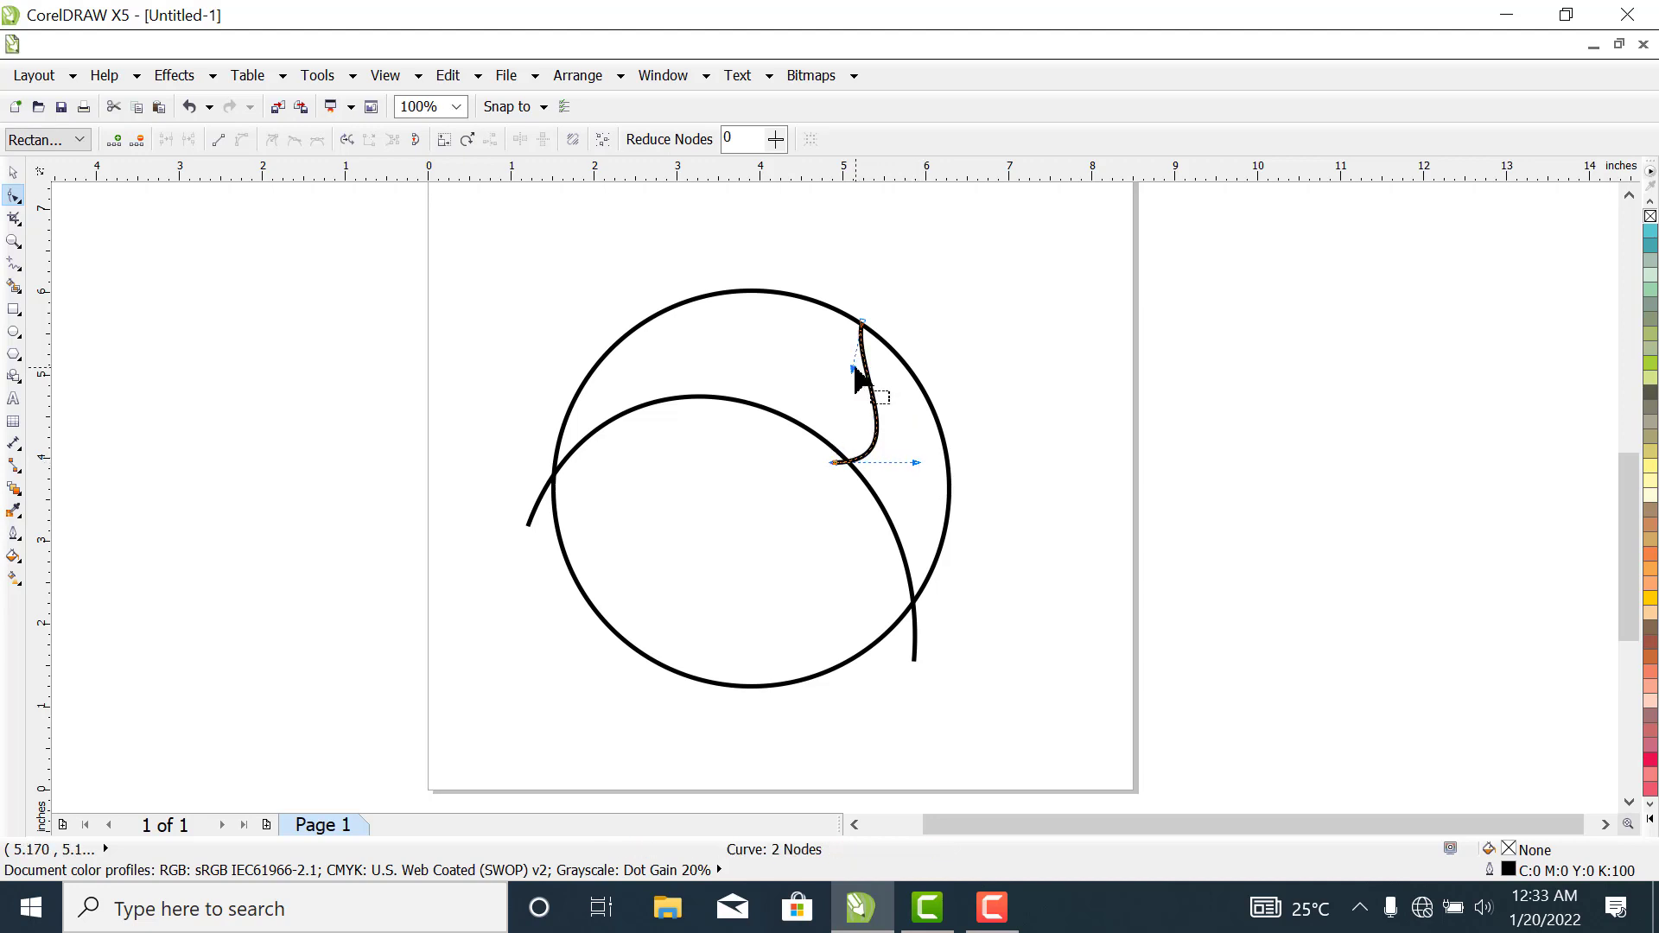
left_click_drag(853, 369, 773, 328)
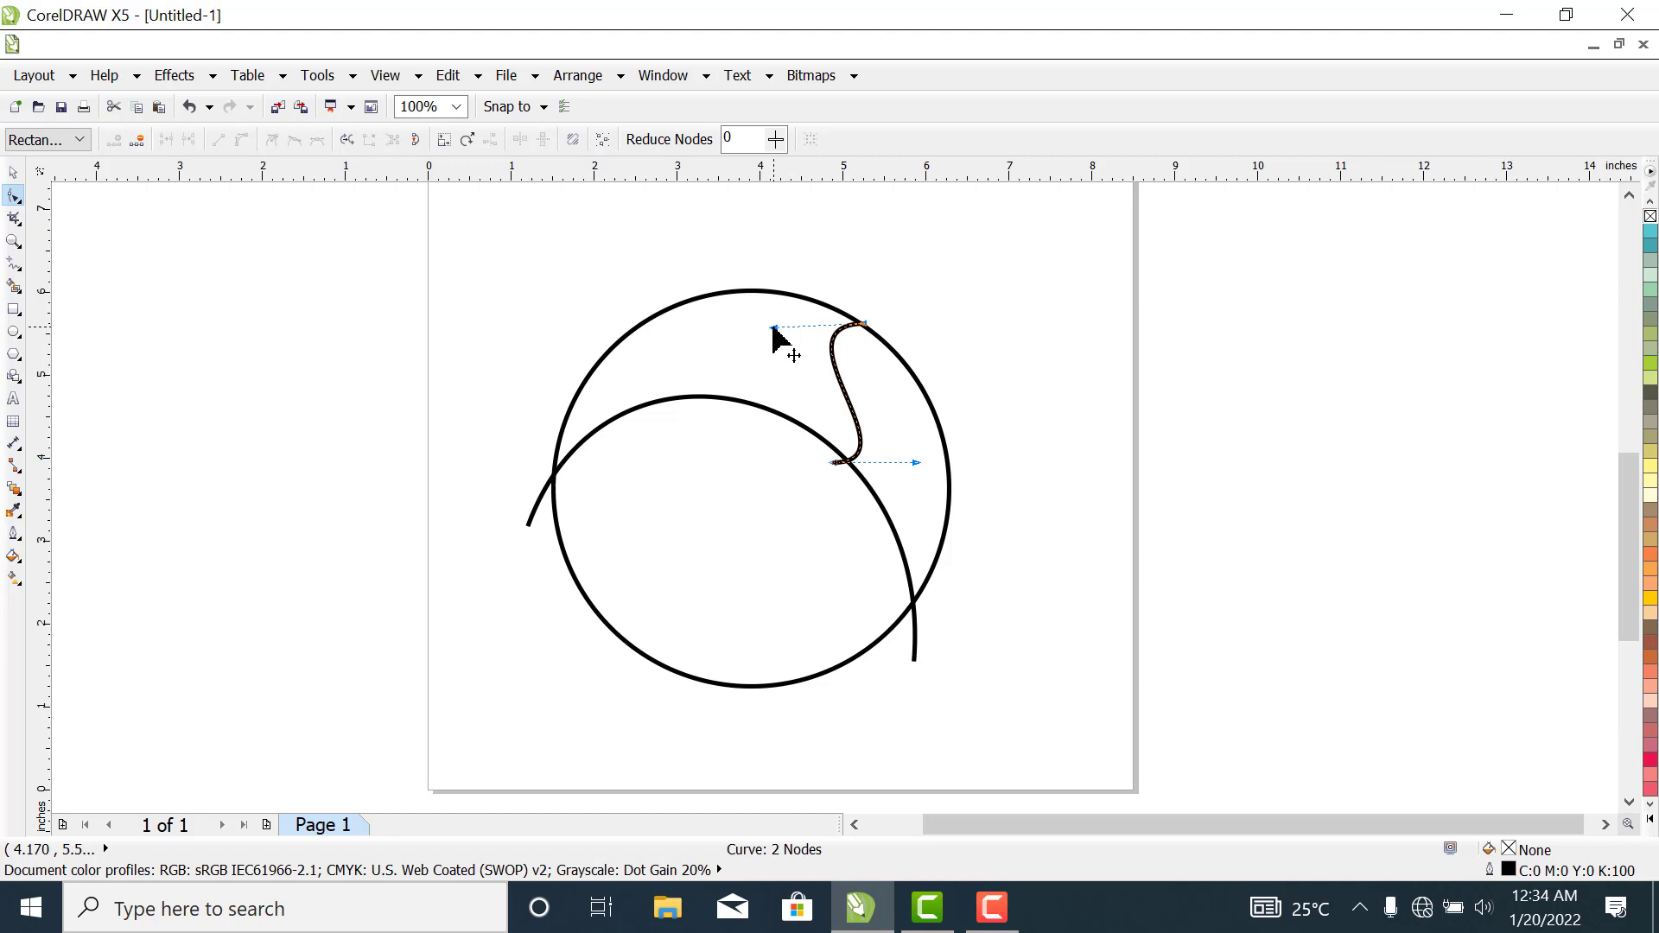
left_click(917, 463)
left_click_drag(917, 465, 918, 477)
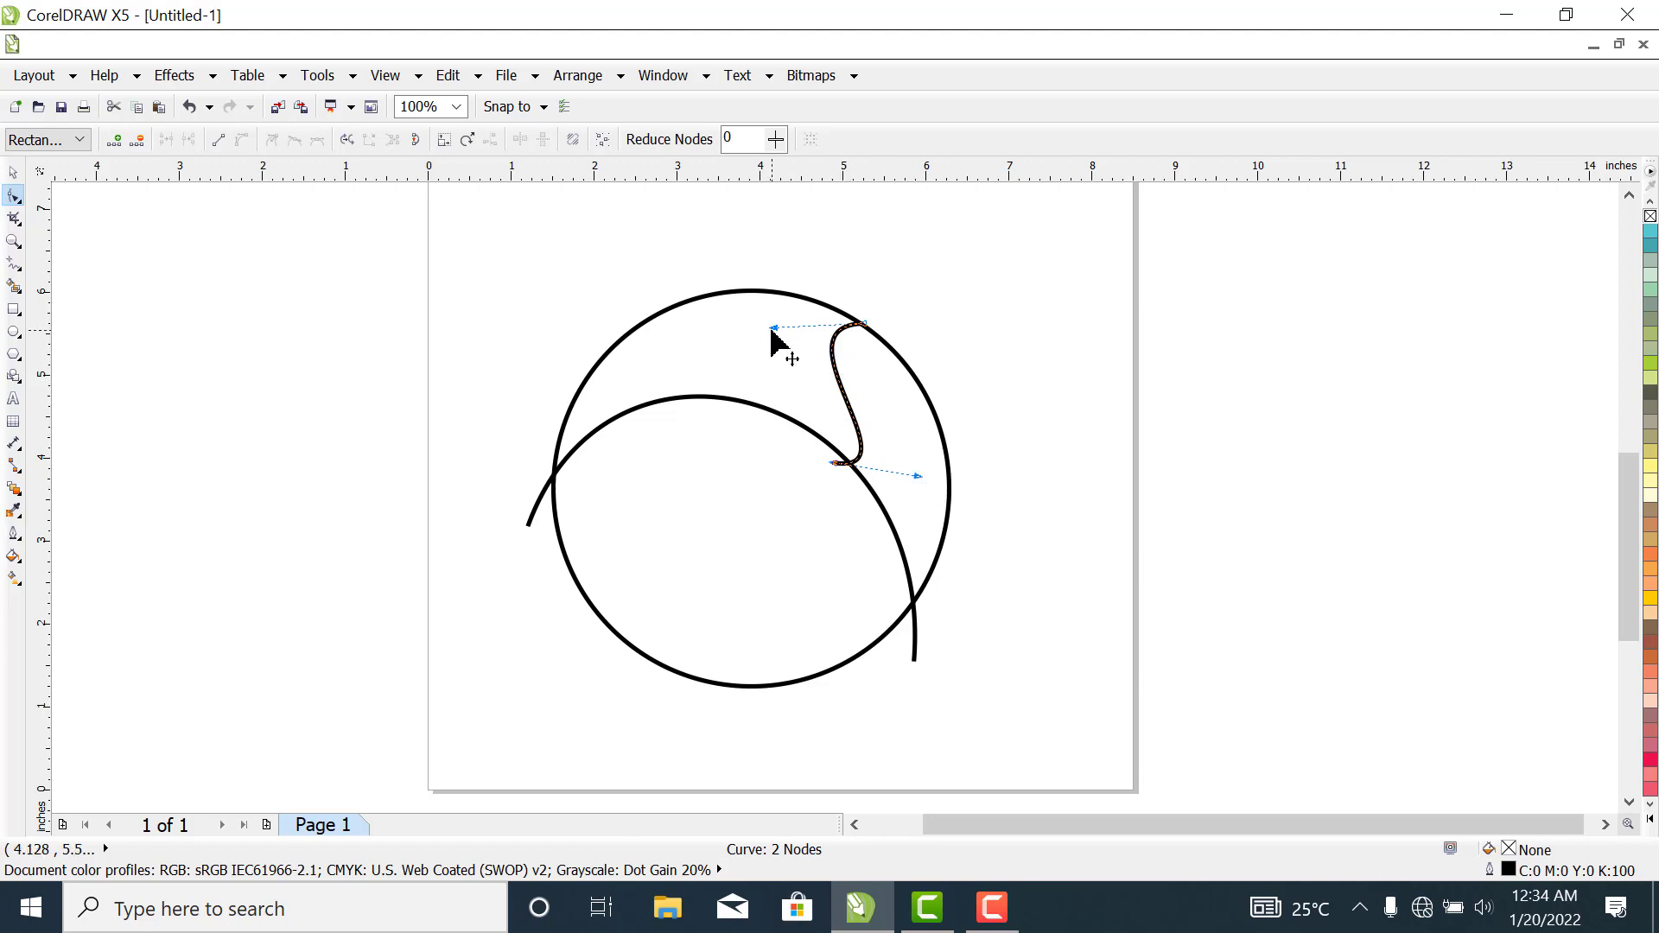
left_click_drag(773, 330, 794, 353)
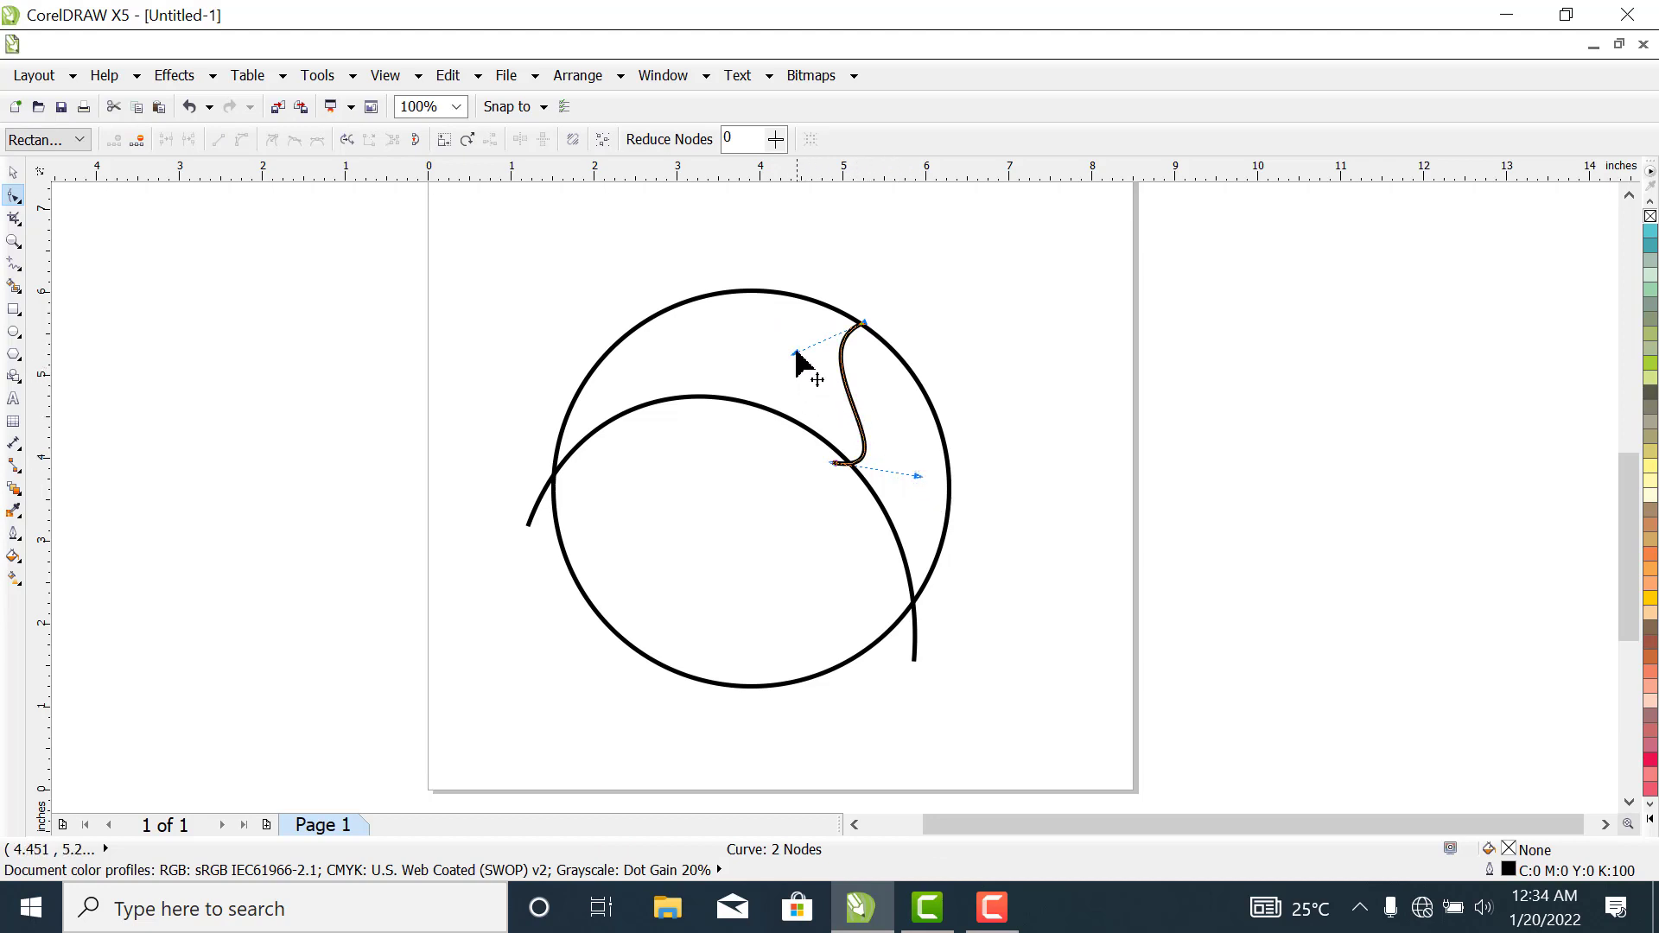
- Fine-tune the S-curve by making its upper bend slightly shallower and its lower bend slightly wider, and deselect it
left_click_drag(796, 353, 812, 359)
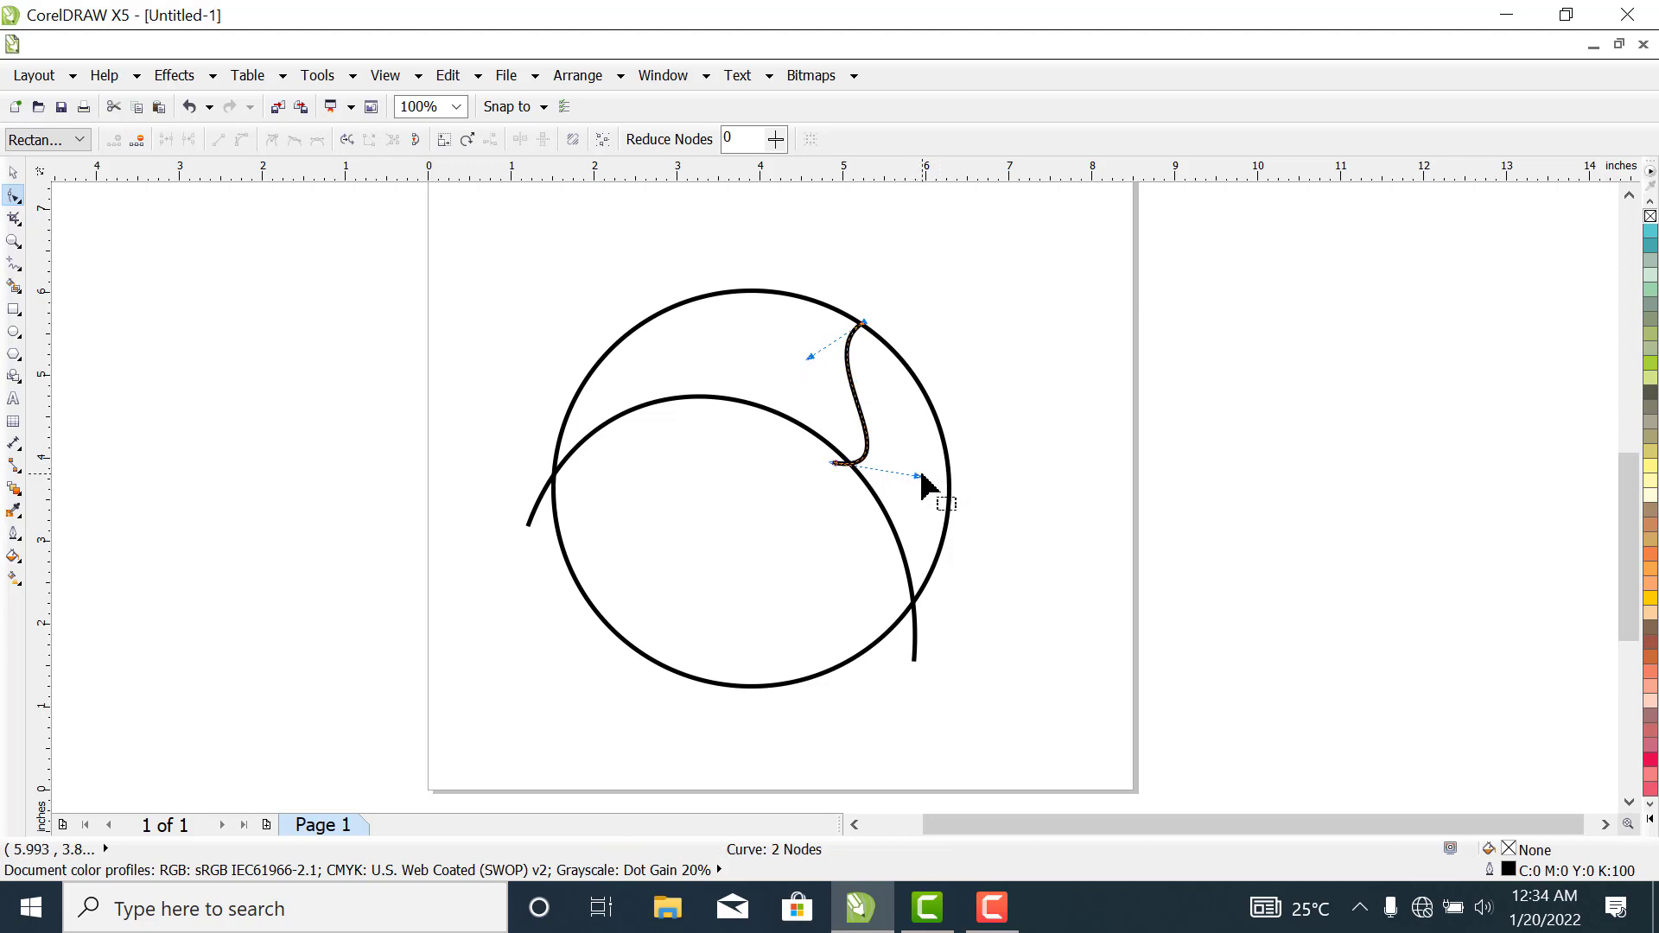
left_click_drag(917, 475, 925, 474)
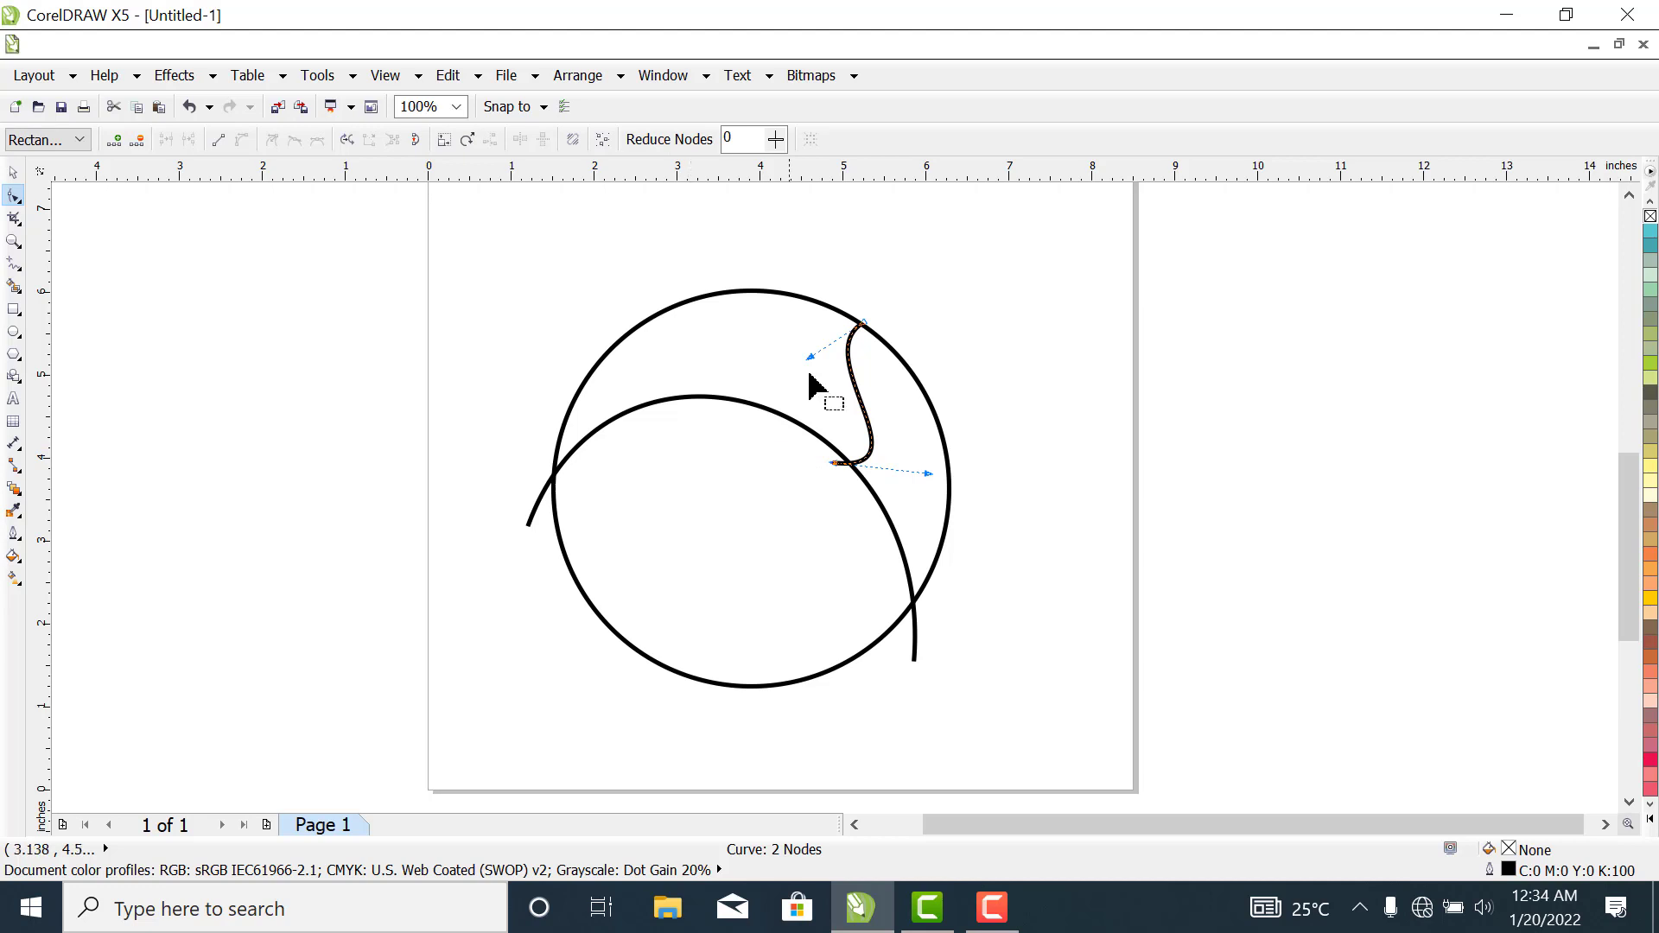
left_click(13, 172)
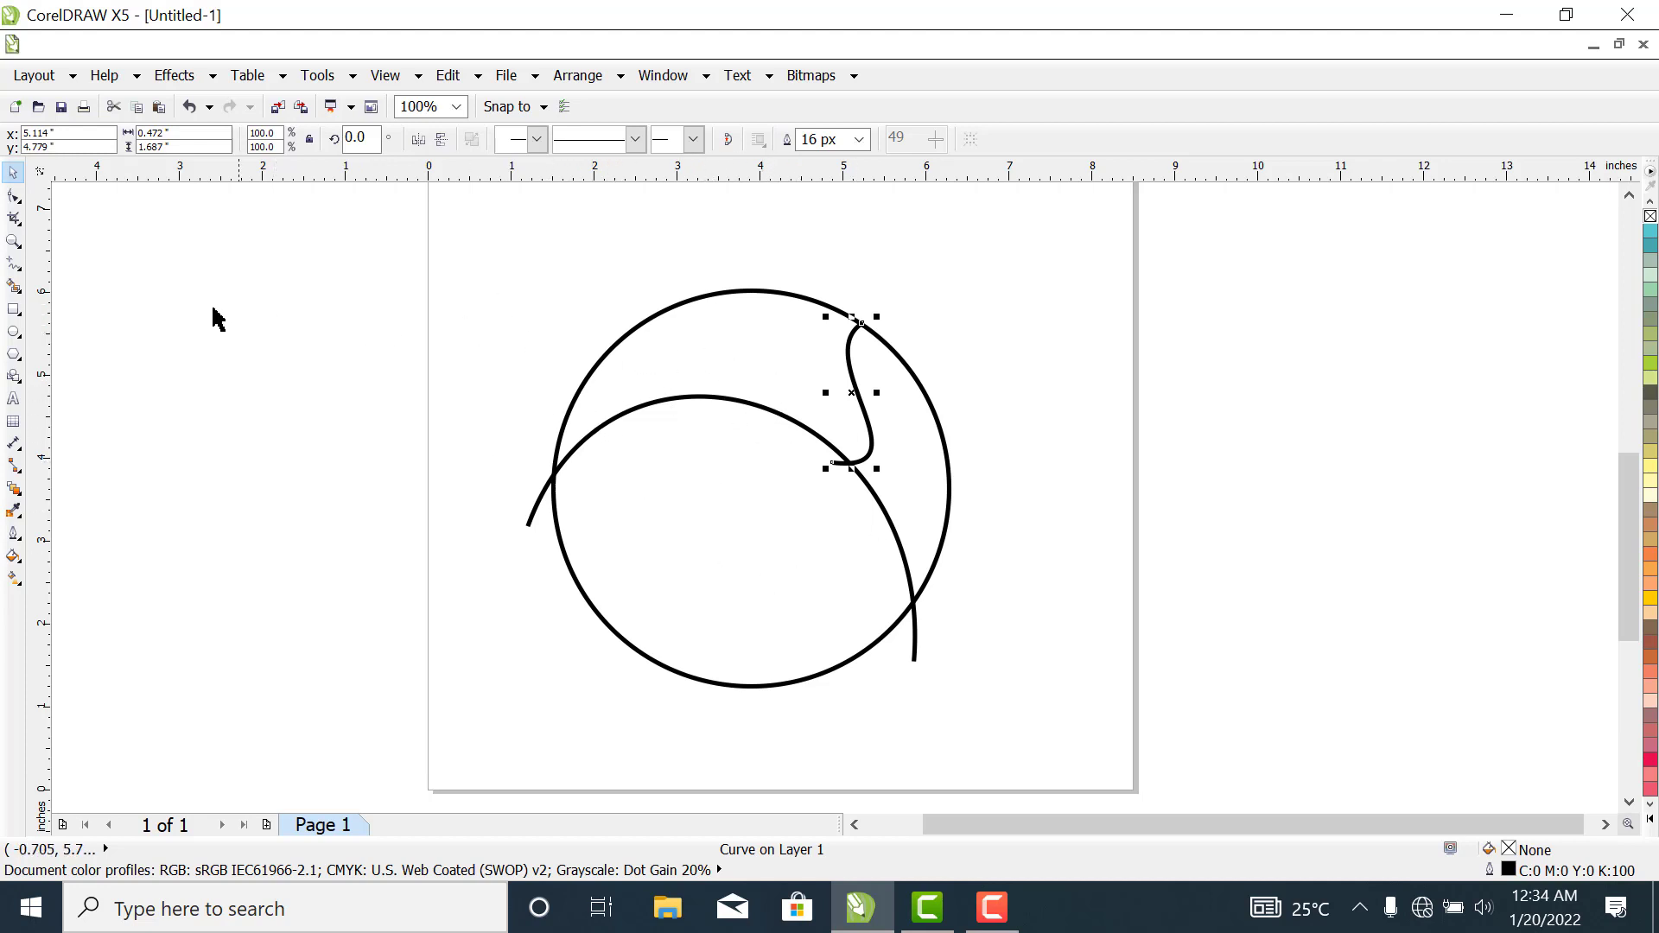
left_click(336, 391)
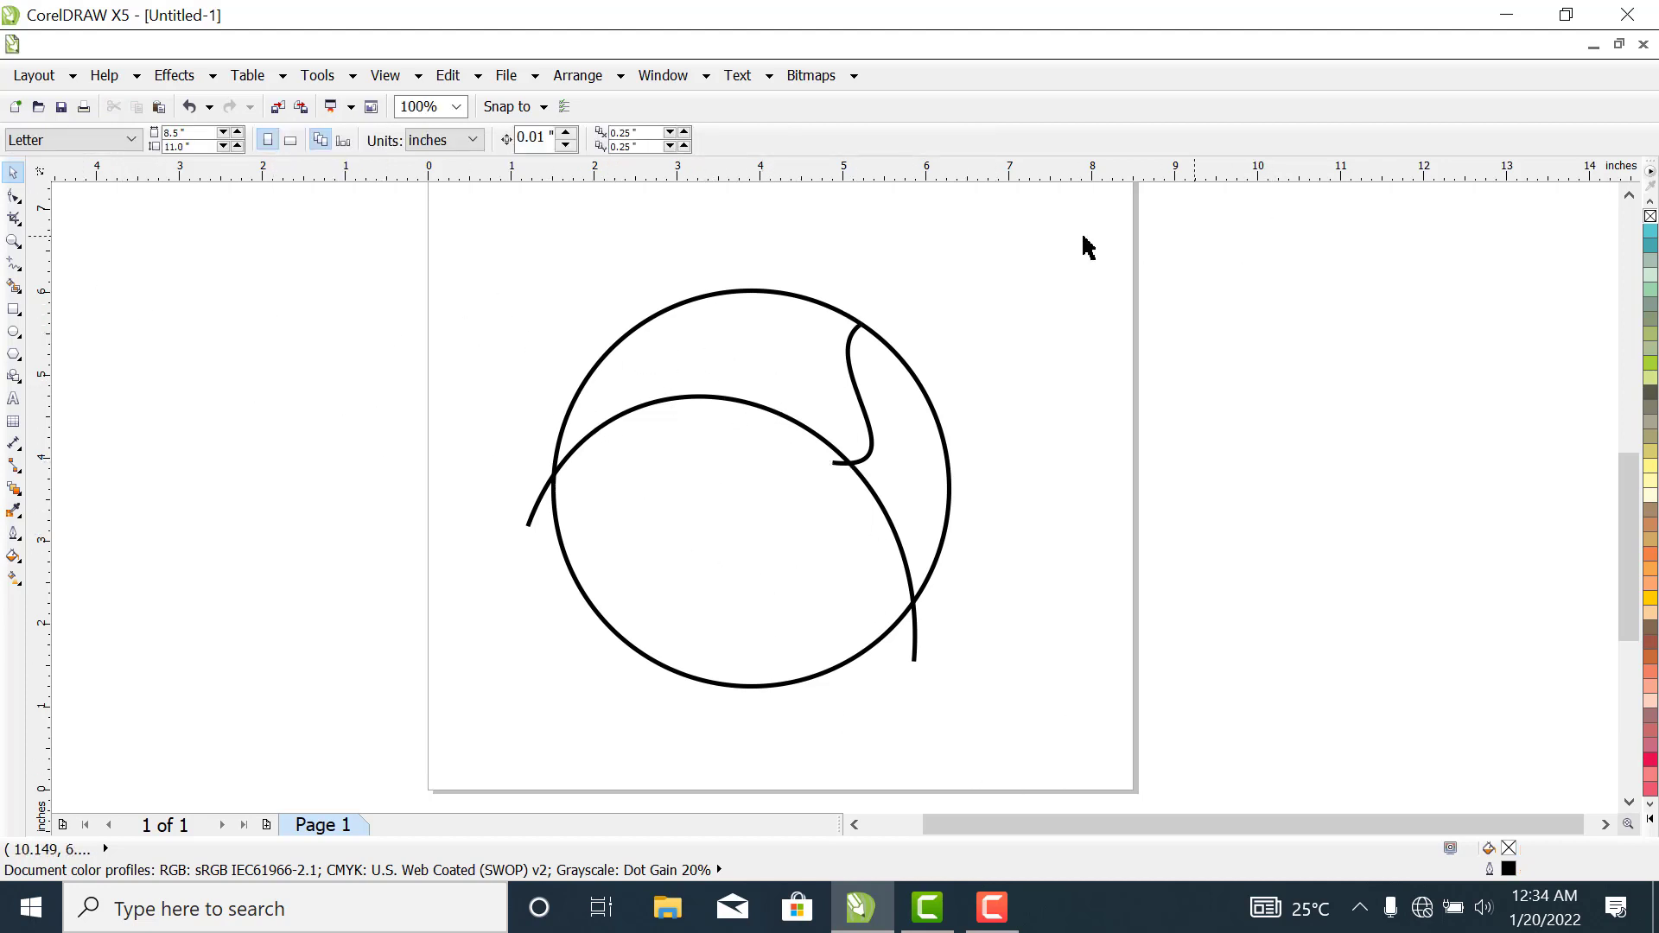
- Smart-fill the area enclosed by the circle's upper part, the arch and the S-curve with brown and a 2 px outline
left_click(13, 286)
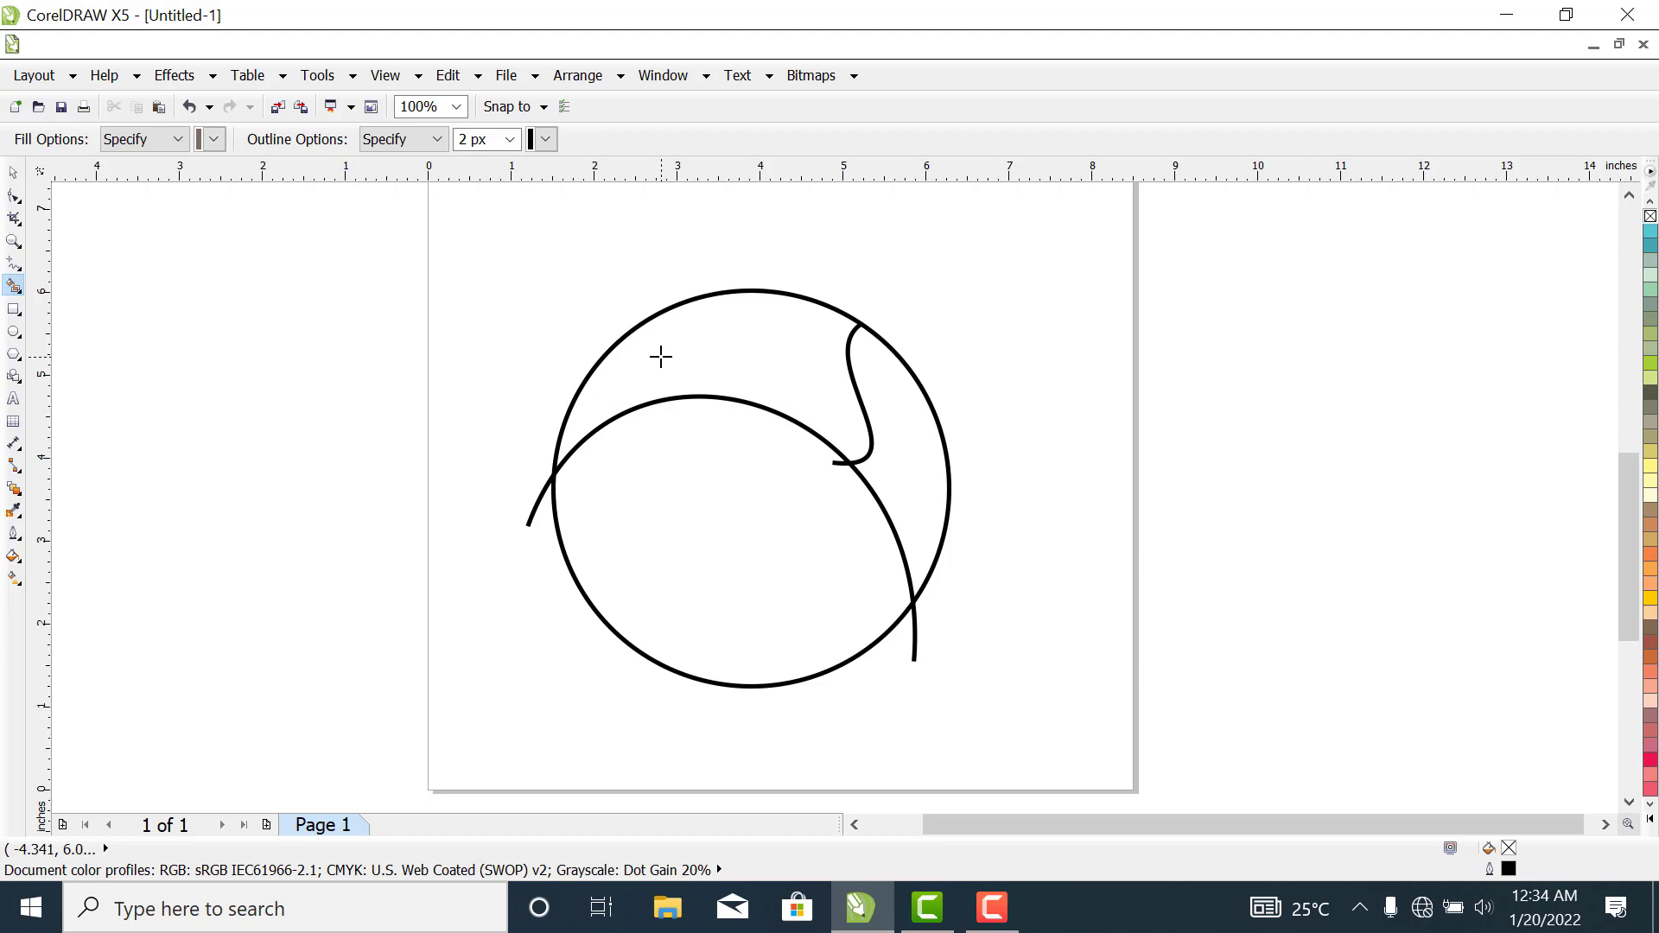
left_click(661, 357)
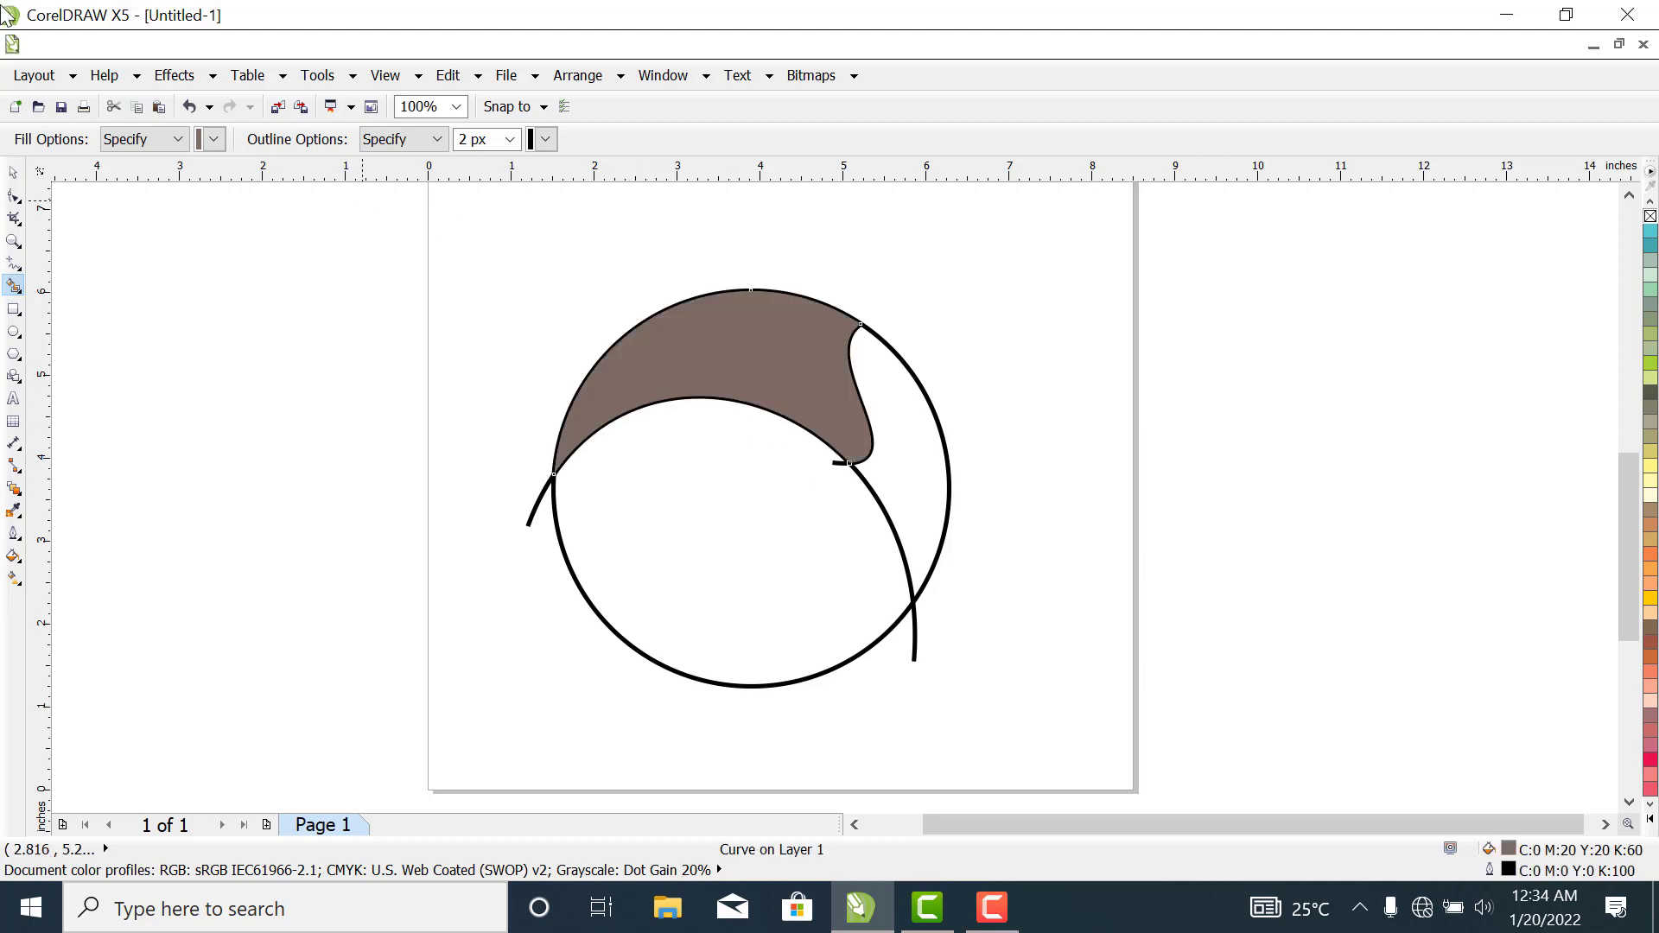
left_click(13, 172)
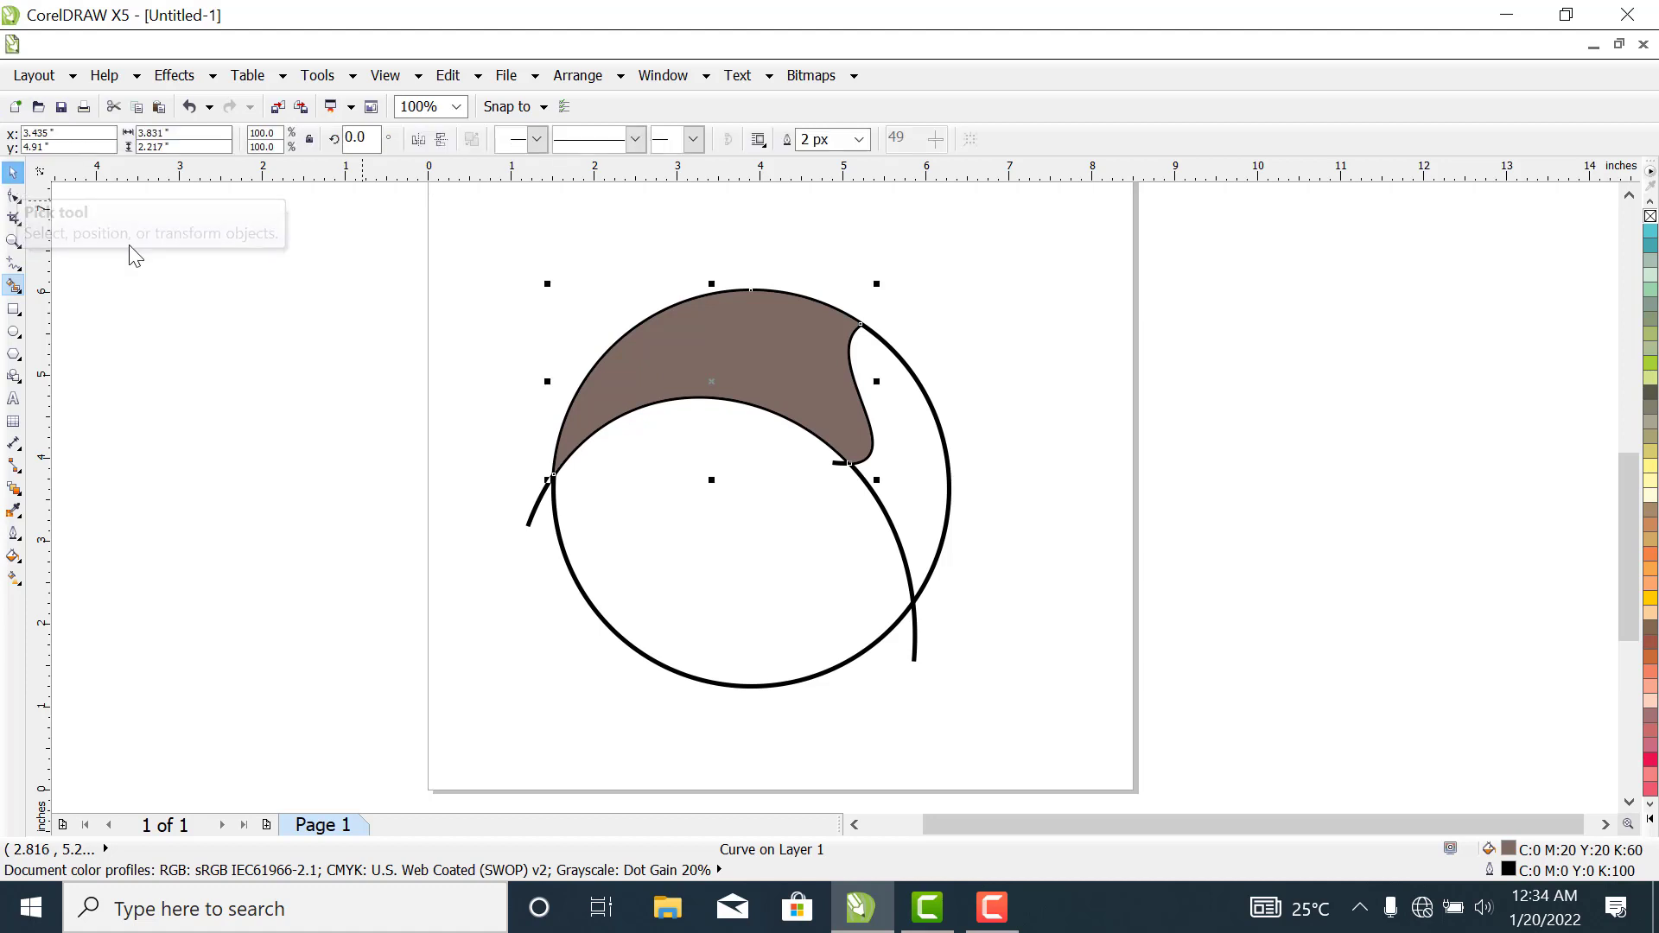
- Delete the arch and the S-curve construction lines, keeping the filled brown shape and the circle
left_click(916, 668)
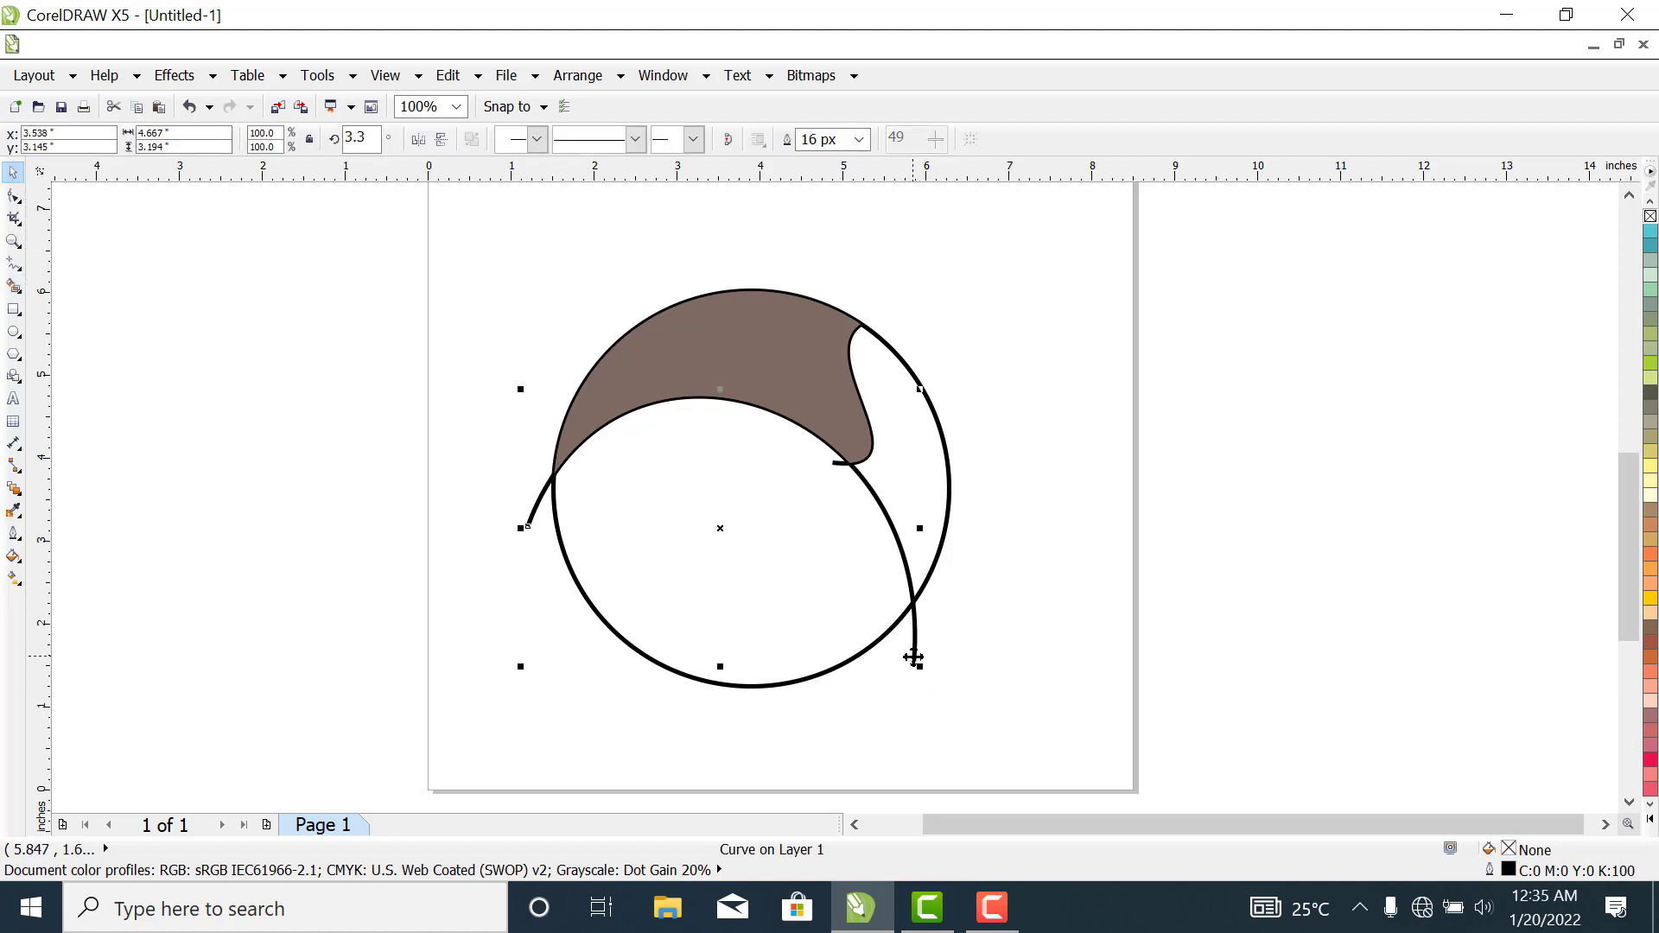
right_click(914, 657)
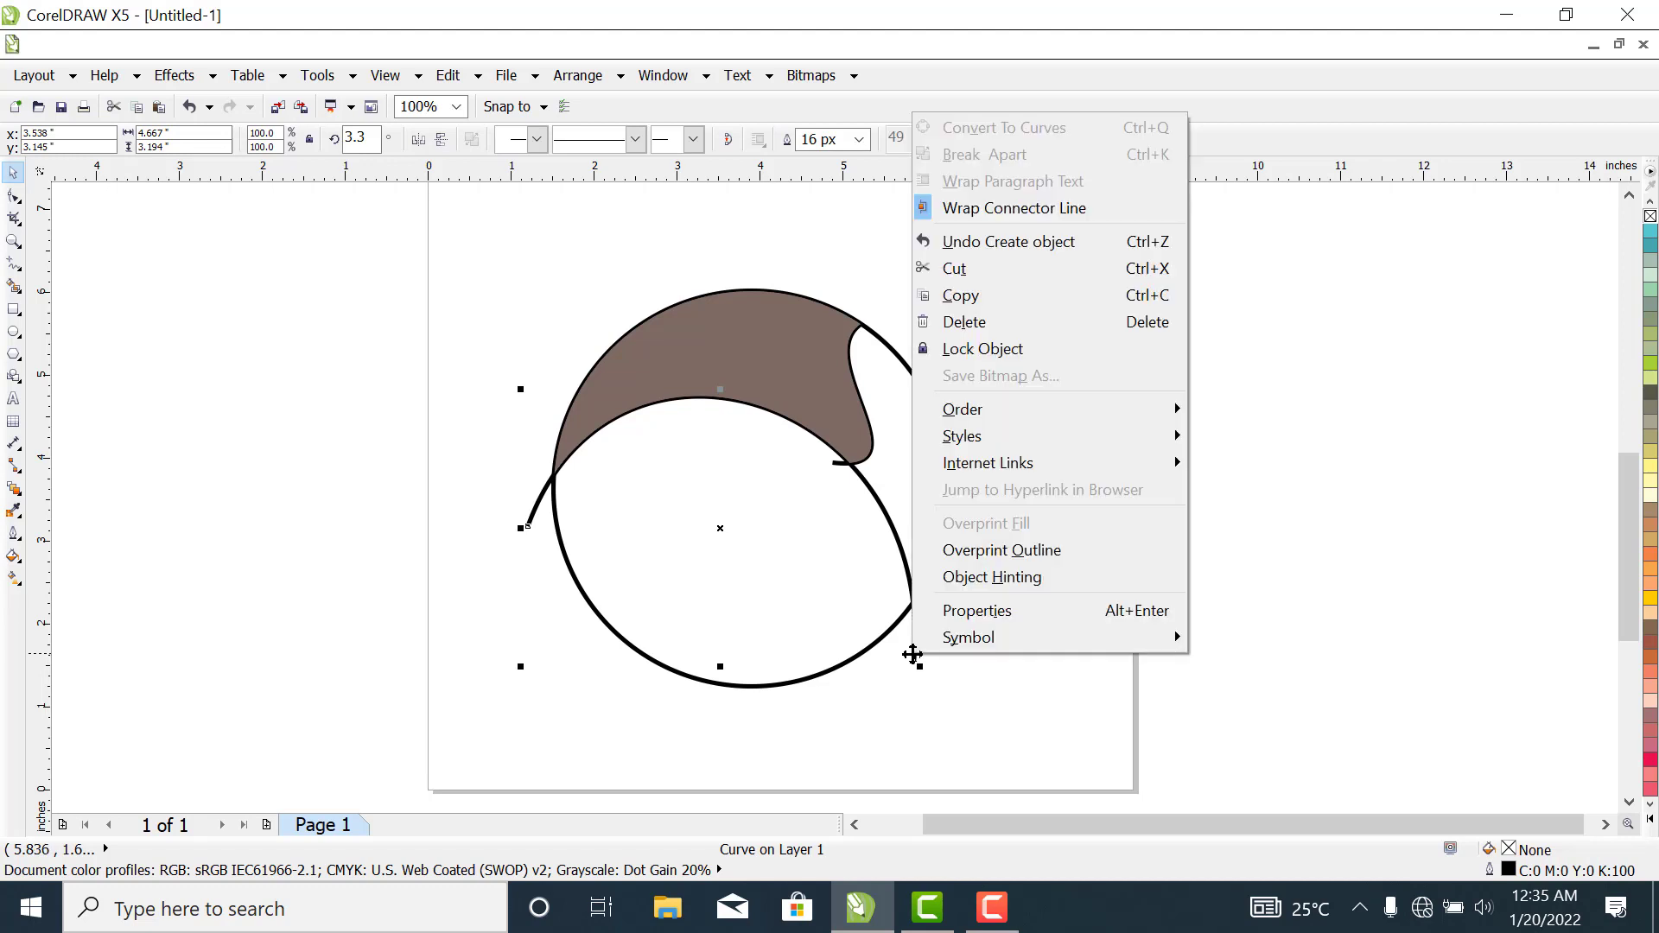
left_click(991, 324)
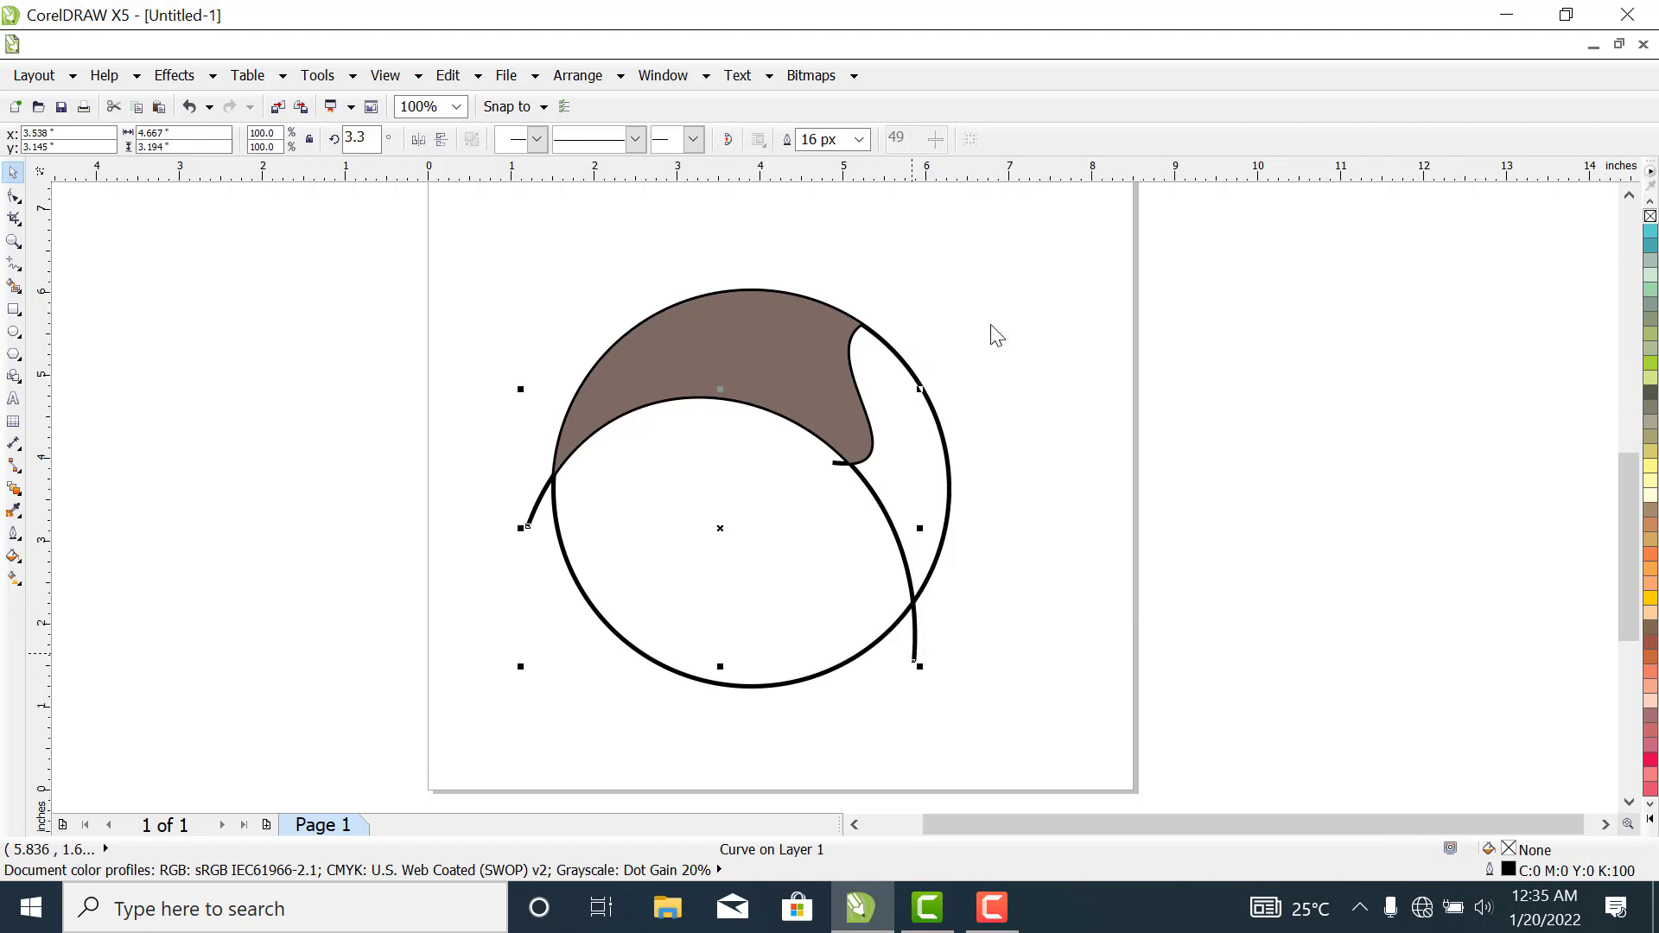
left_click(842, 467)
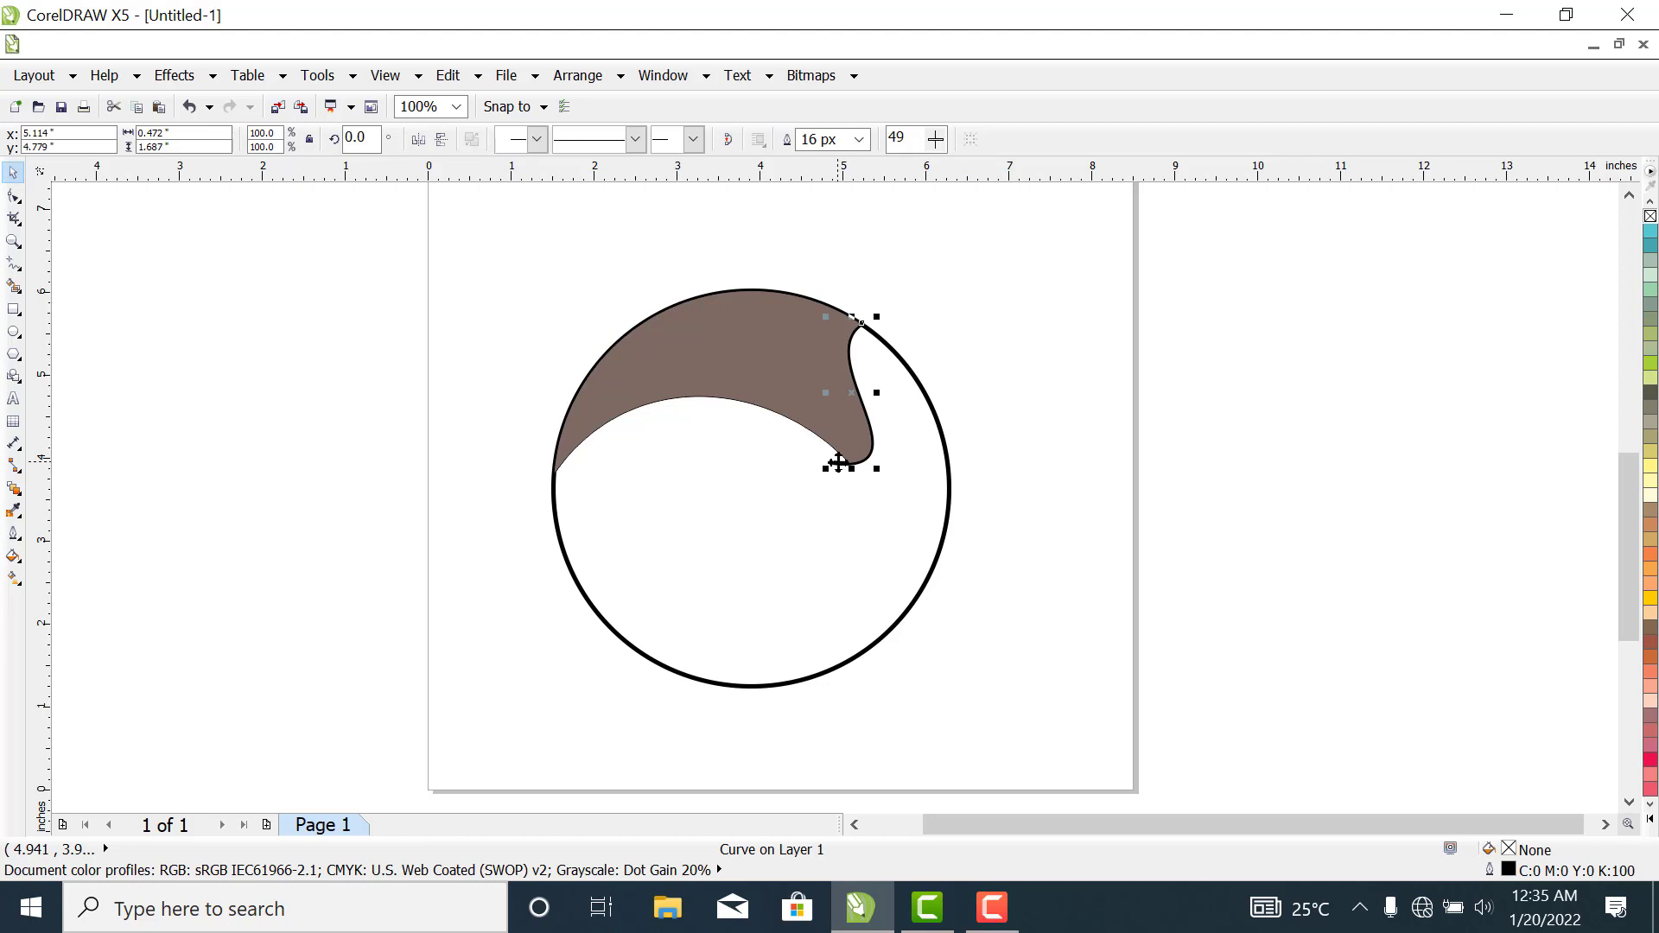
right_click(840, 467)
left_click(910, 210)
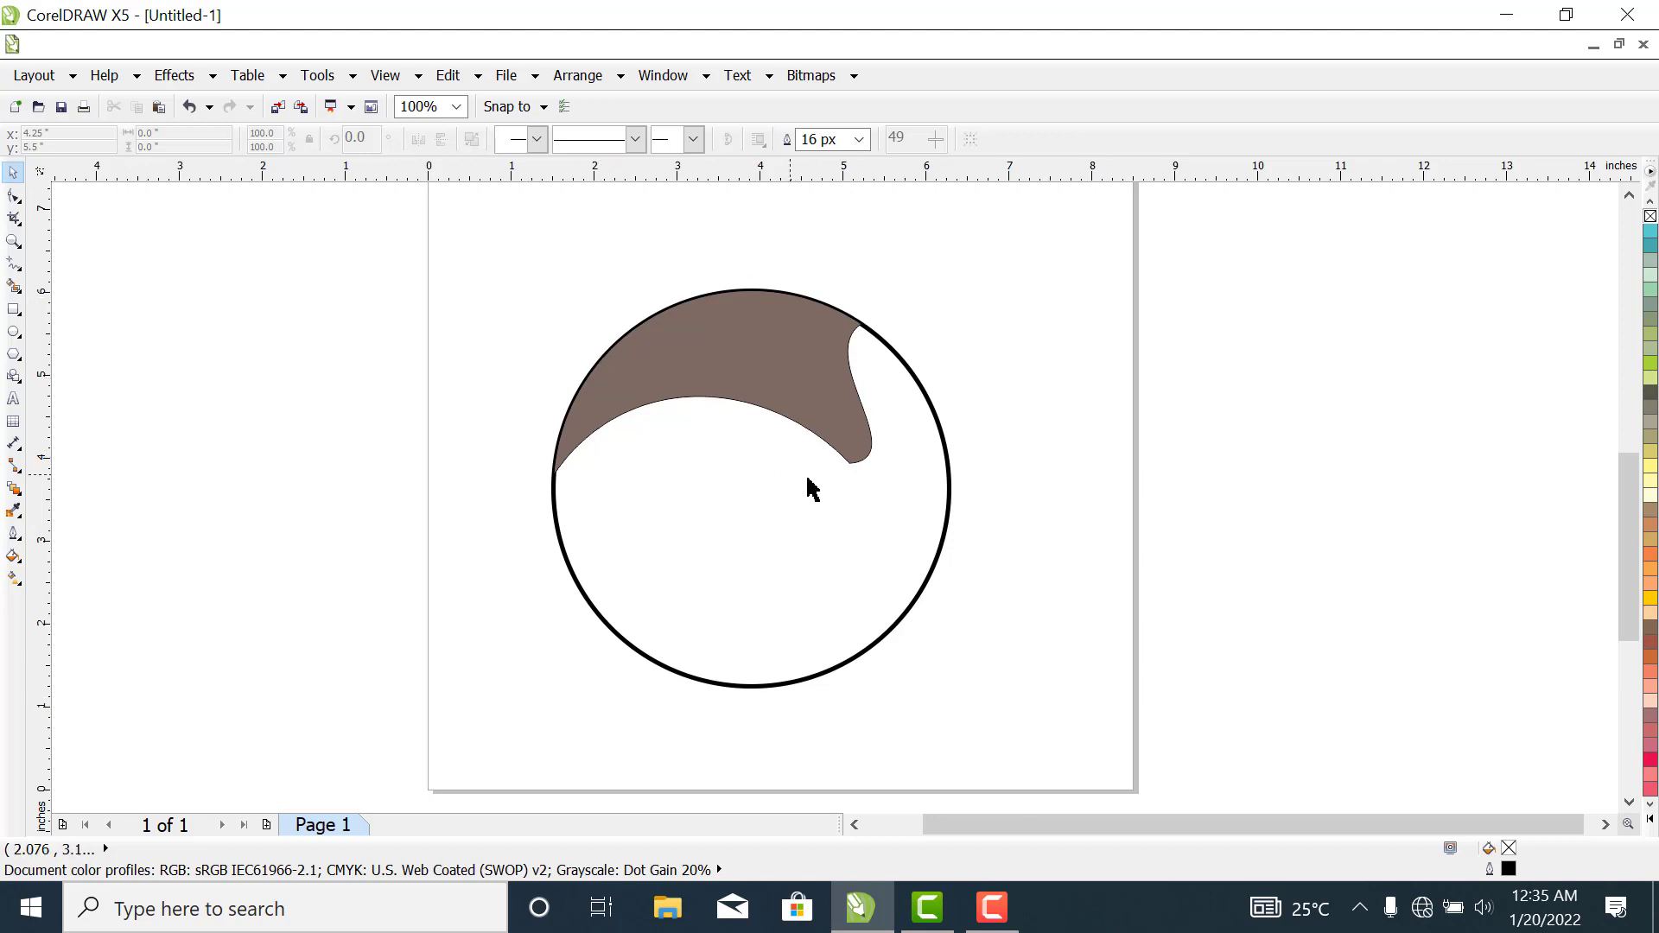
- Reshape the brown shape at its lower-right node, flattening the lower arc slightly and pulling the tip's curve downward into a narrower point
left_click(15, 198)
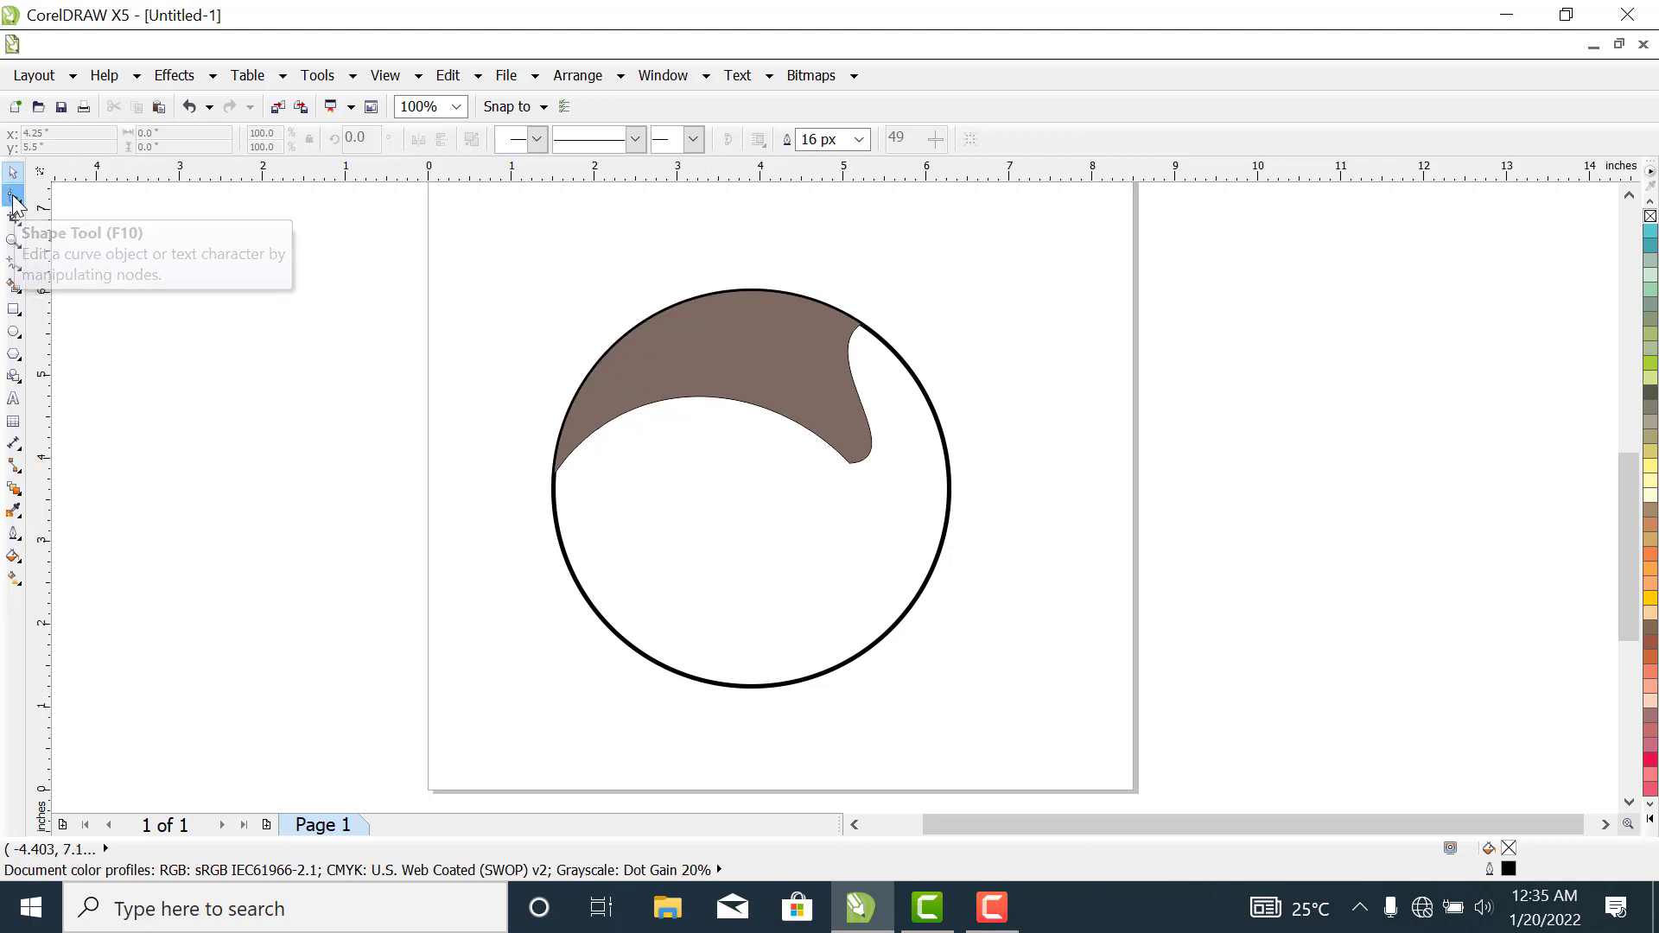
left_click(716, 374)
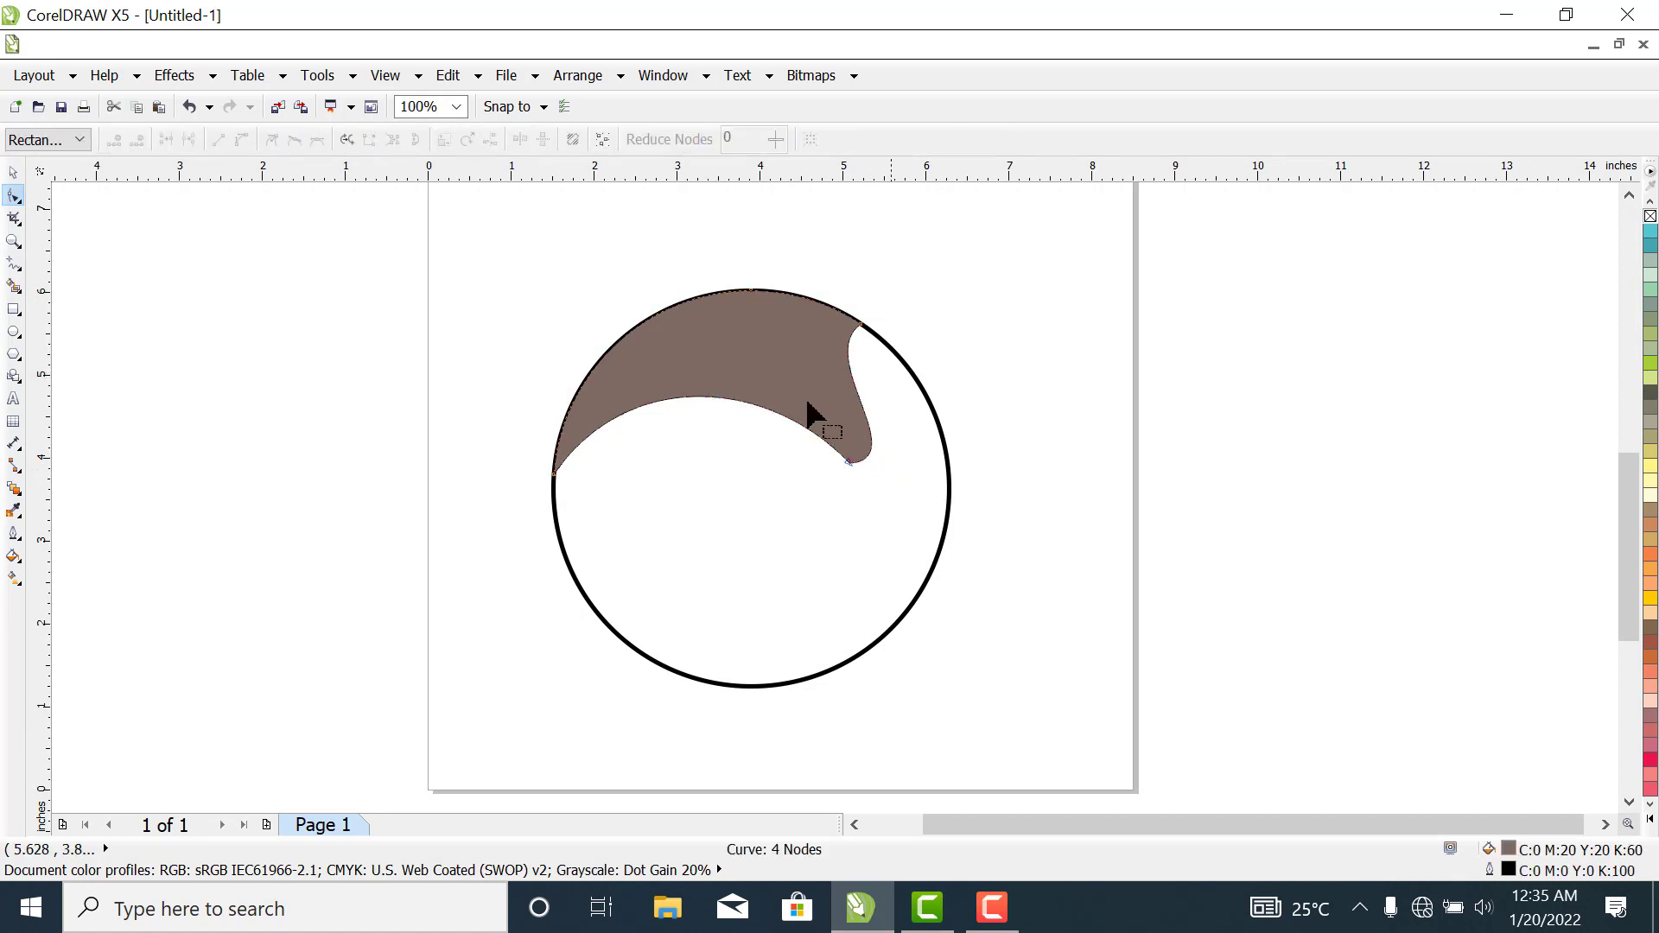
left_click(16, 173)
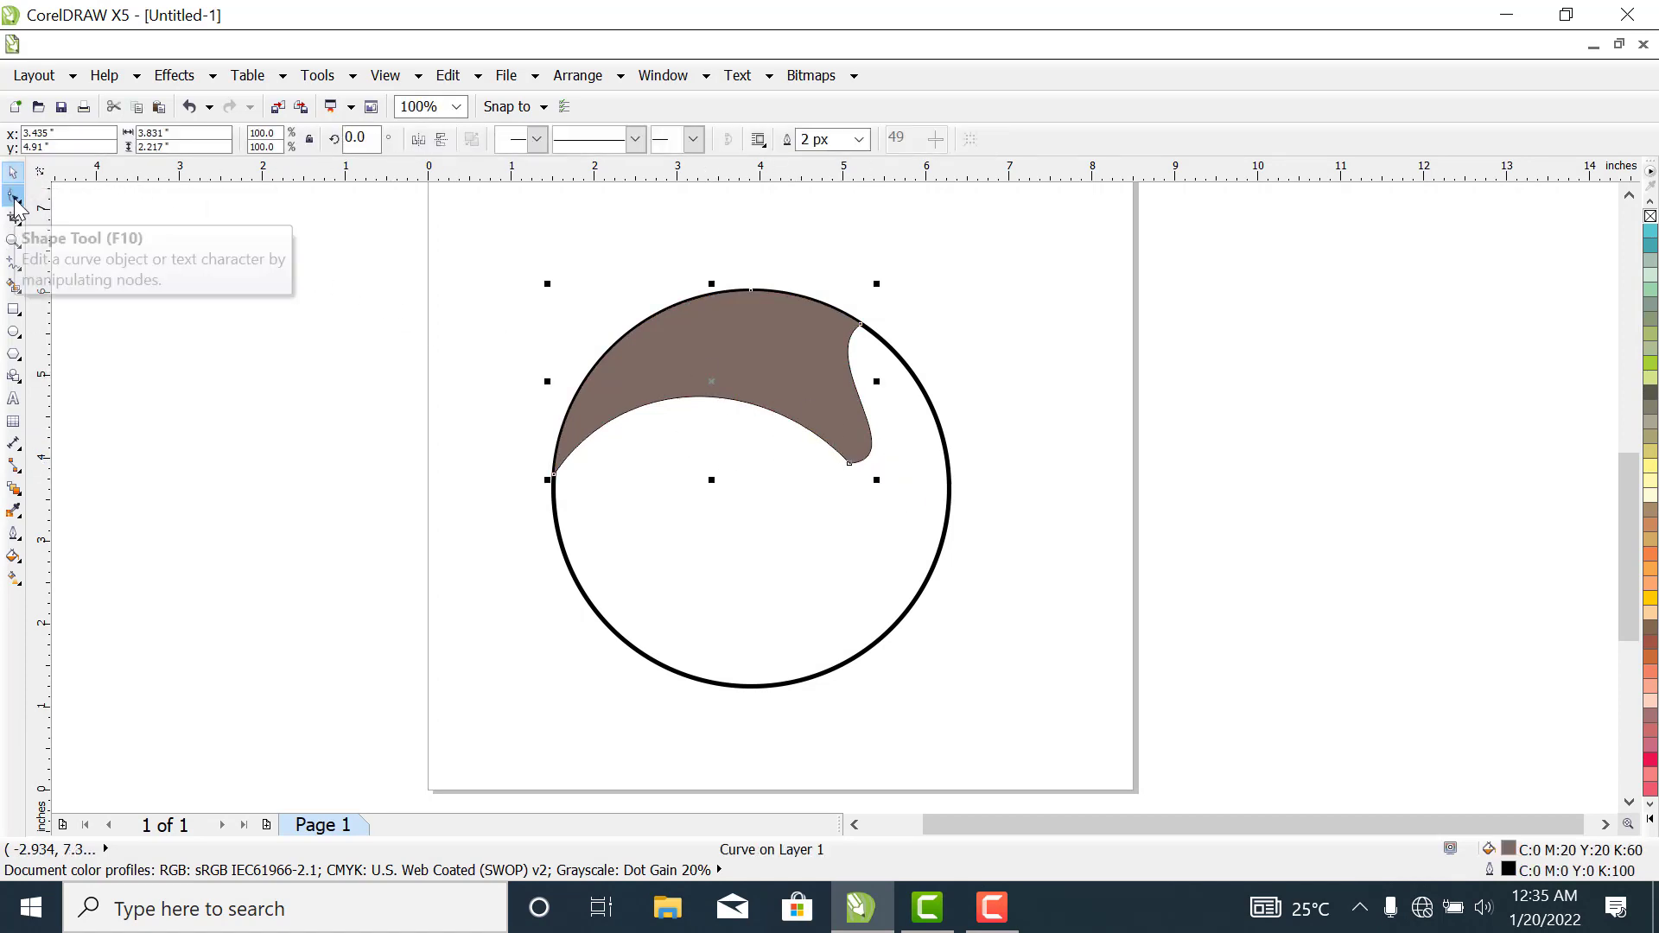
left_click(13, 198)
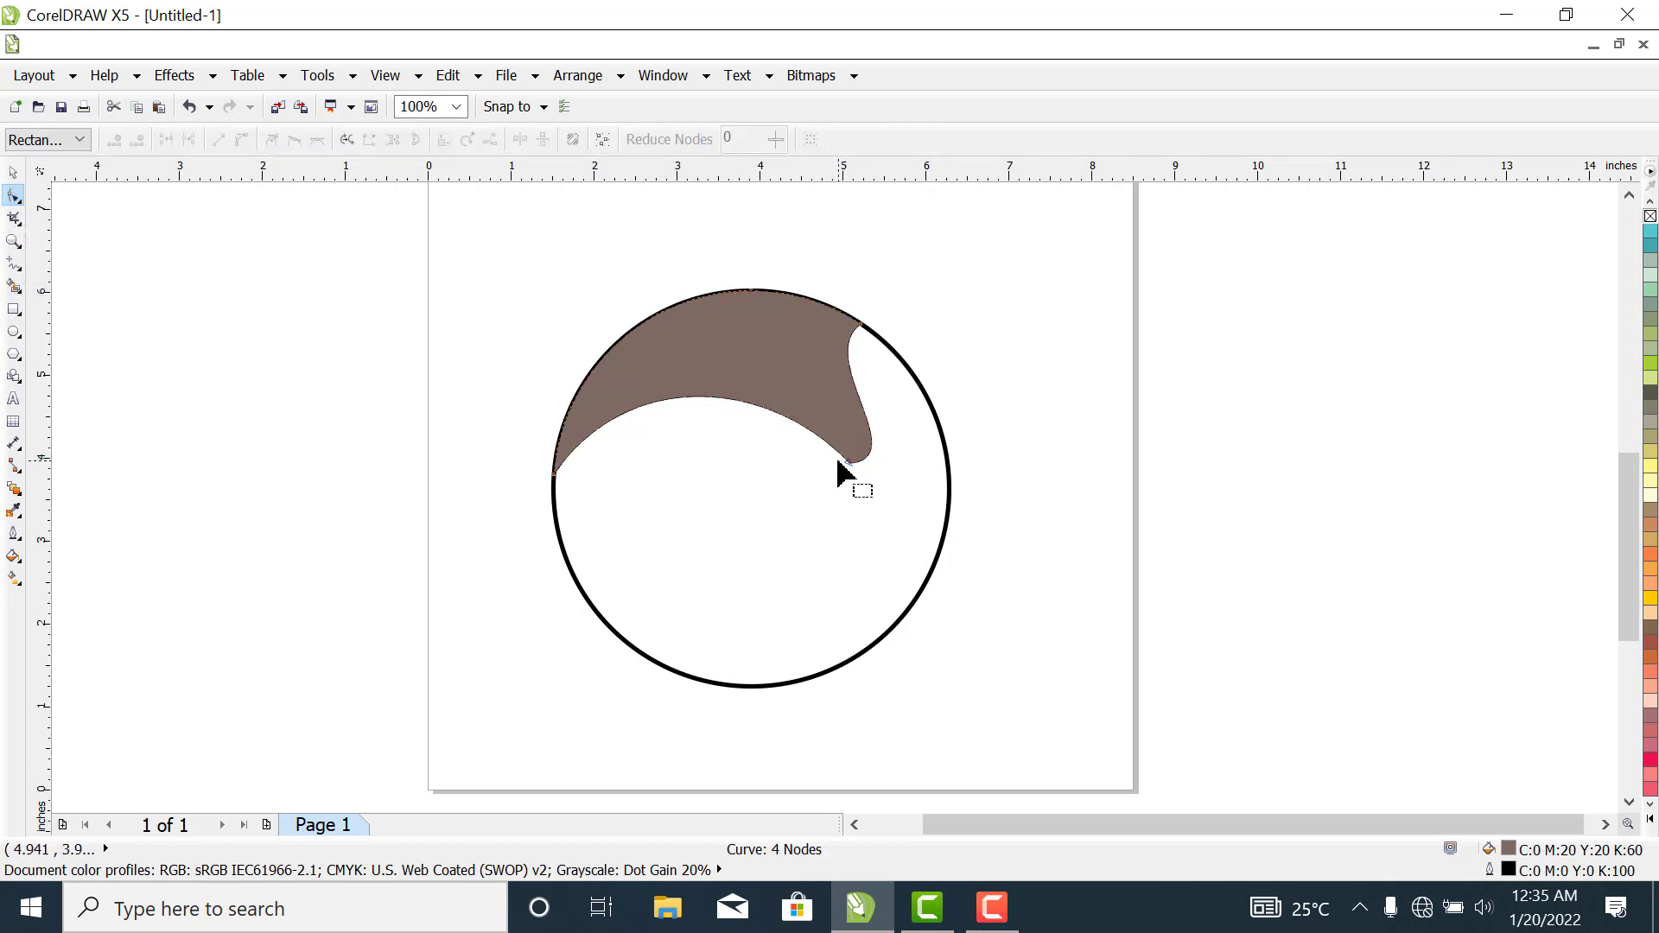
left_click_drag(738, 374, 911, 495)
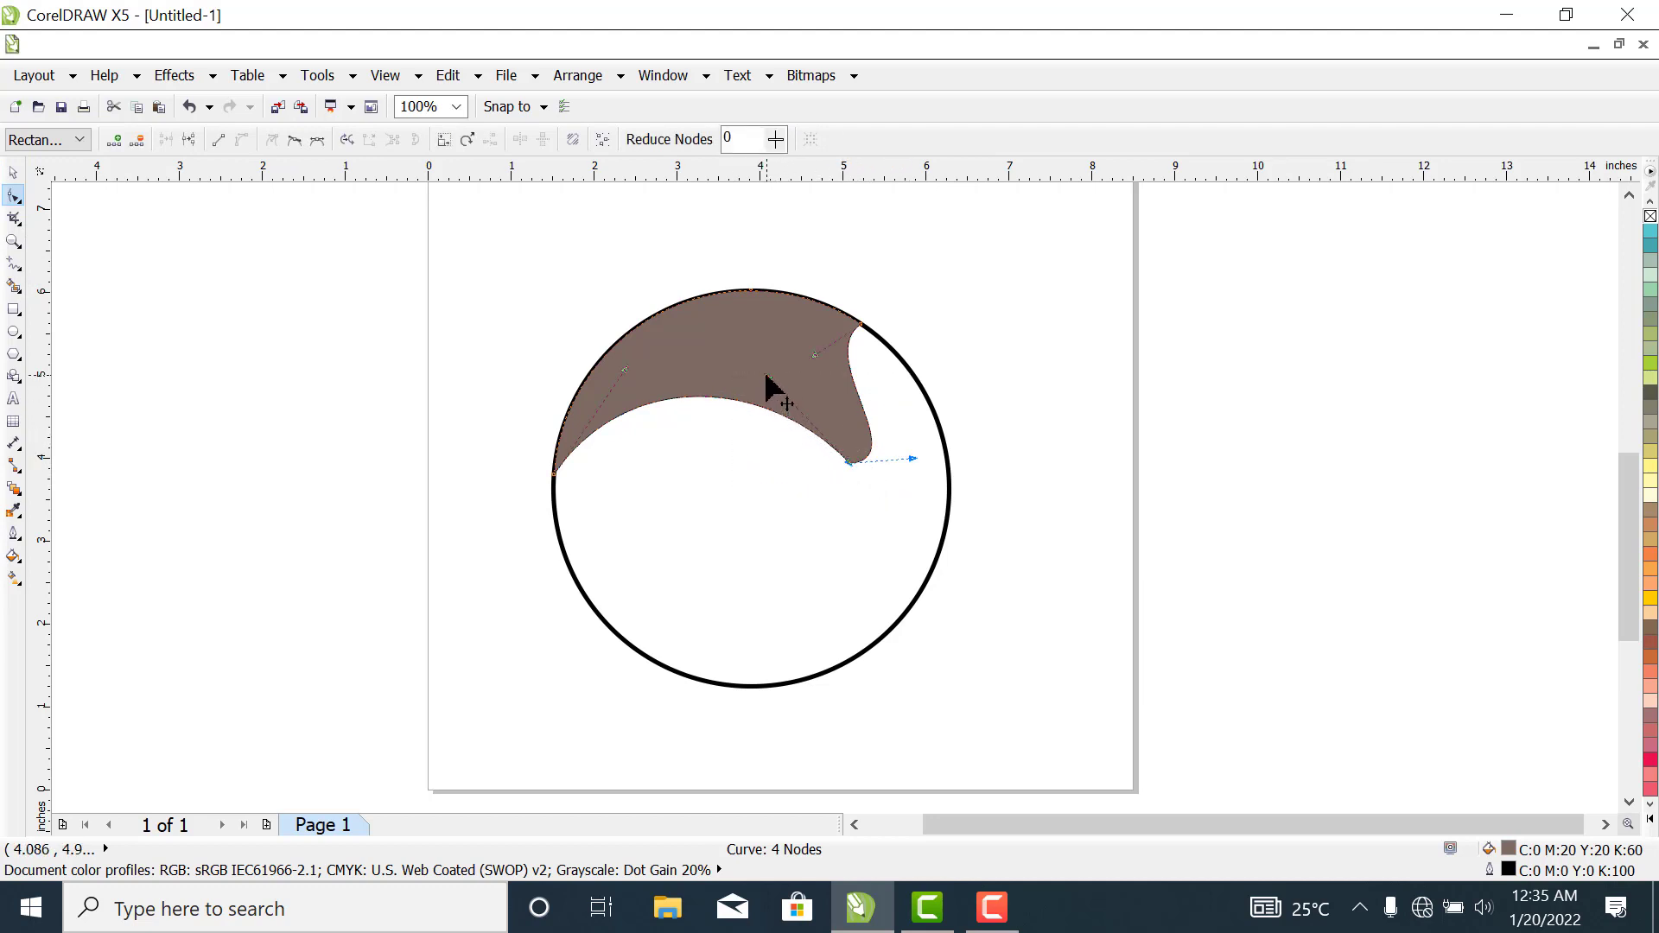
left_click_drag(766, 375, 751, 394)
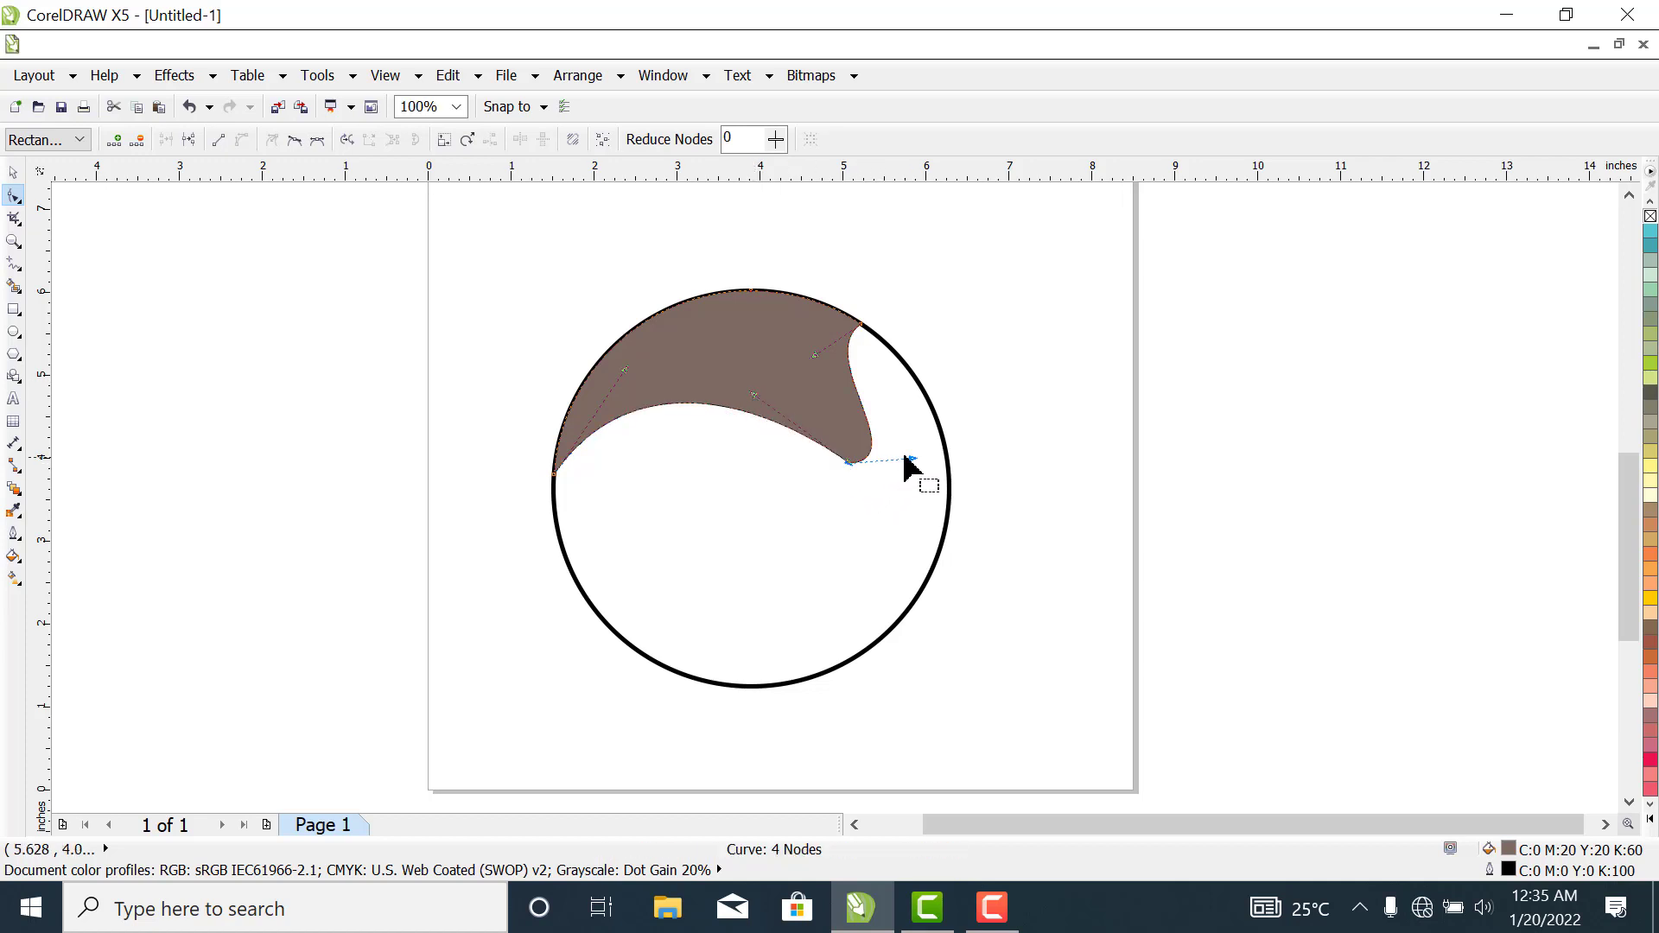
left_click_drag(912, 459, 918, 497)
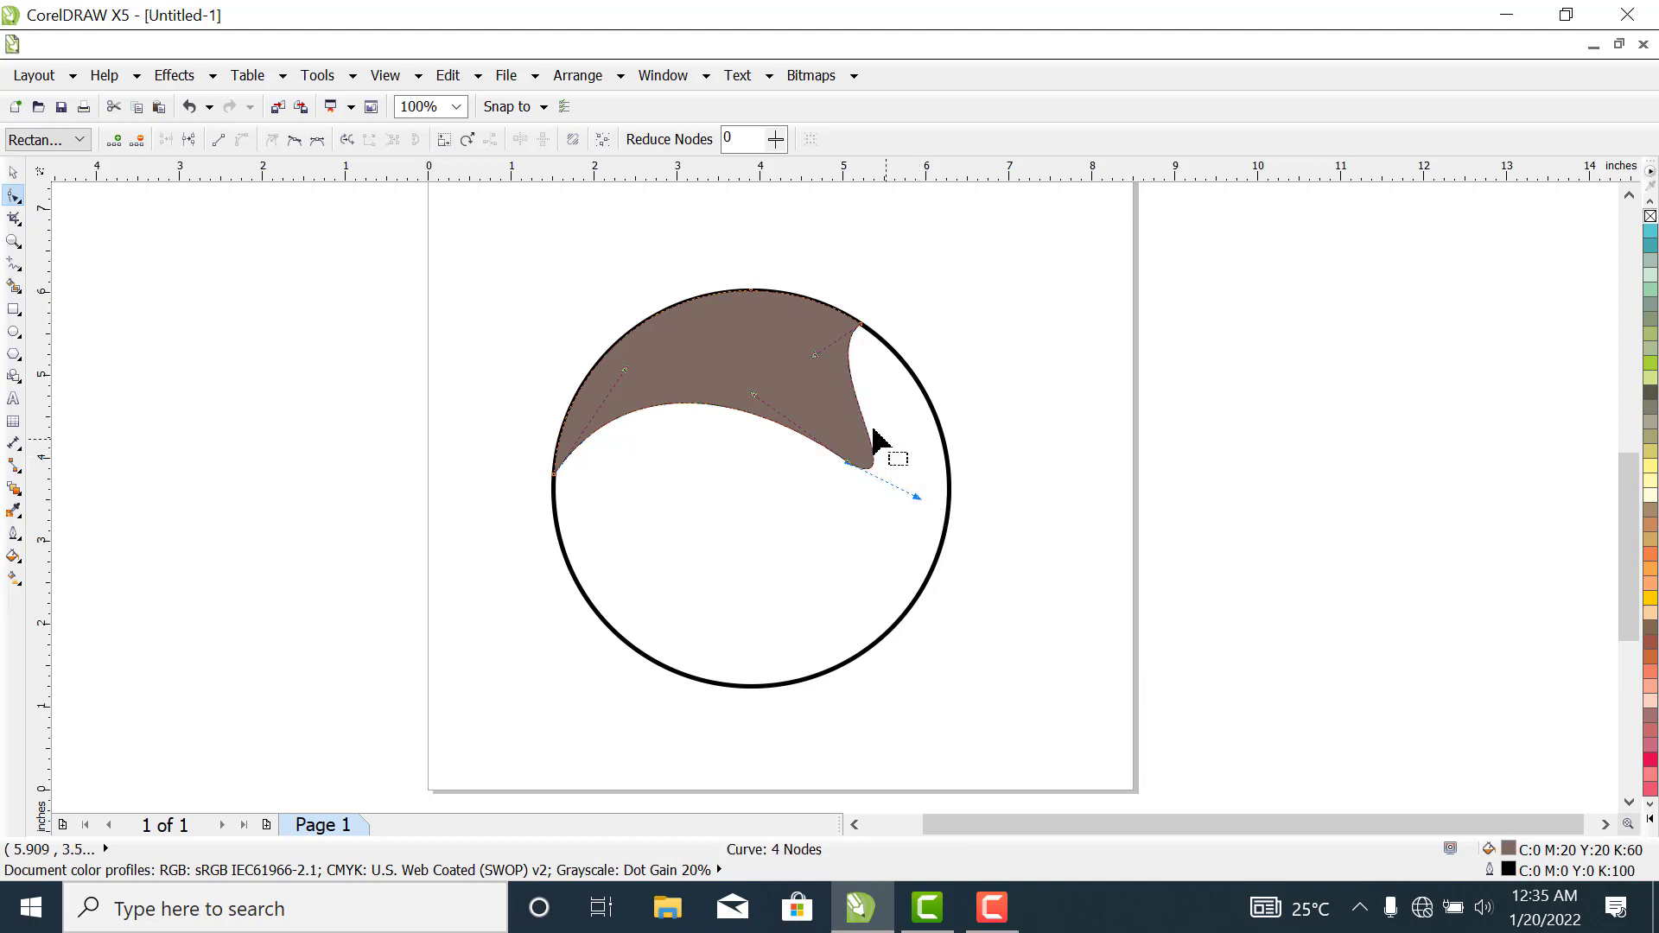
- Adjust the handles at the brown shape's upper-right node so its outer edge bulges slightly and the inner notch curves deeper
left_click(785, 354)
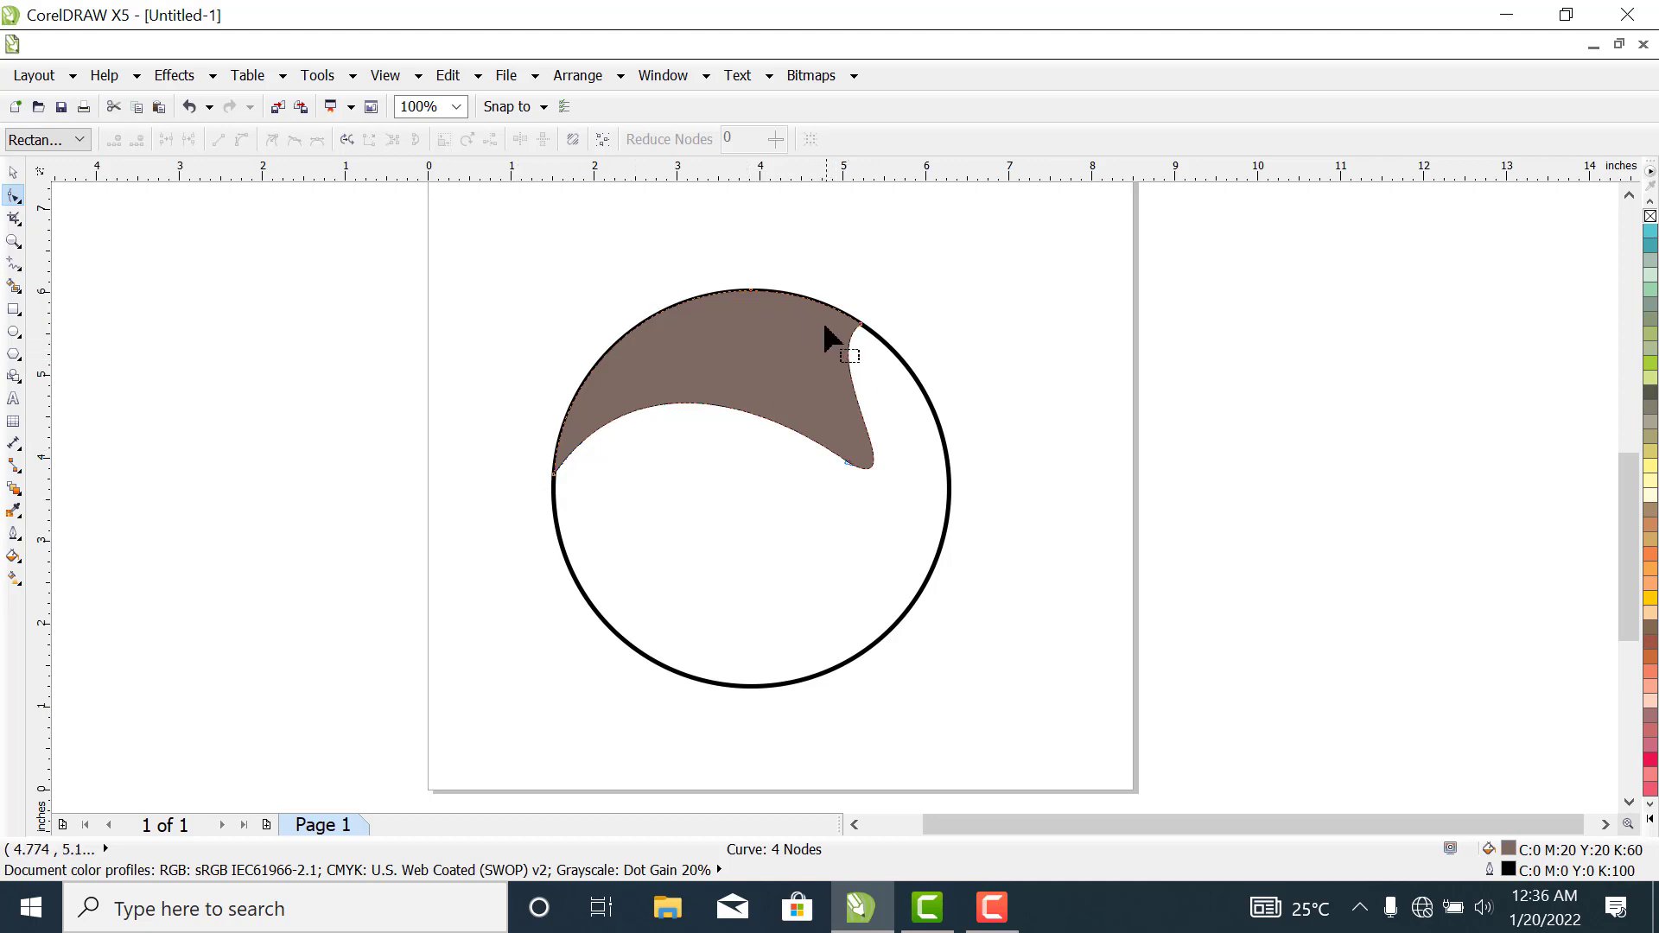
left_click_drag(793, 272, 923, 398)
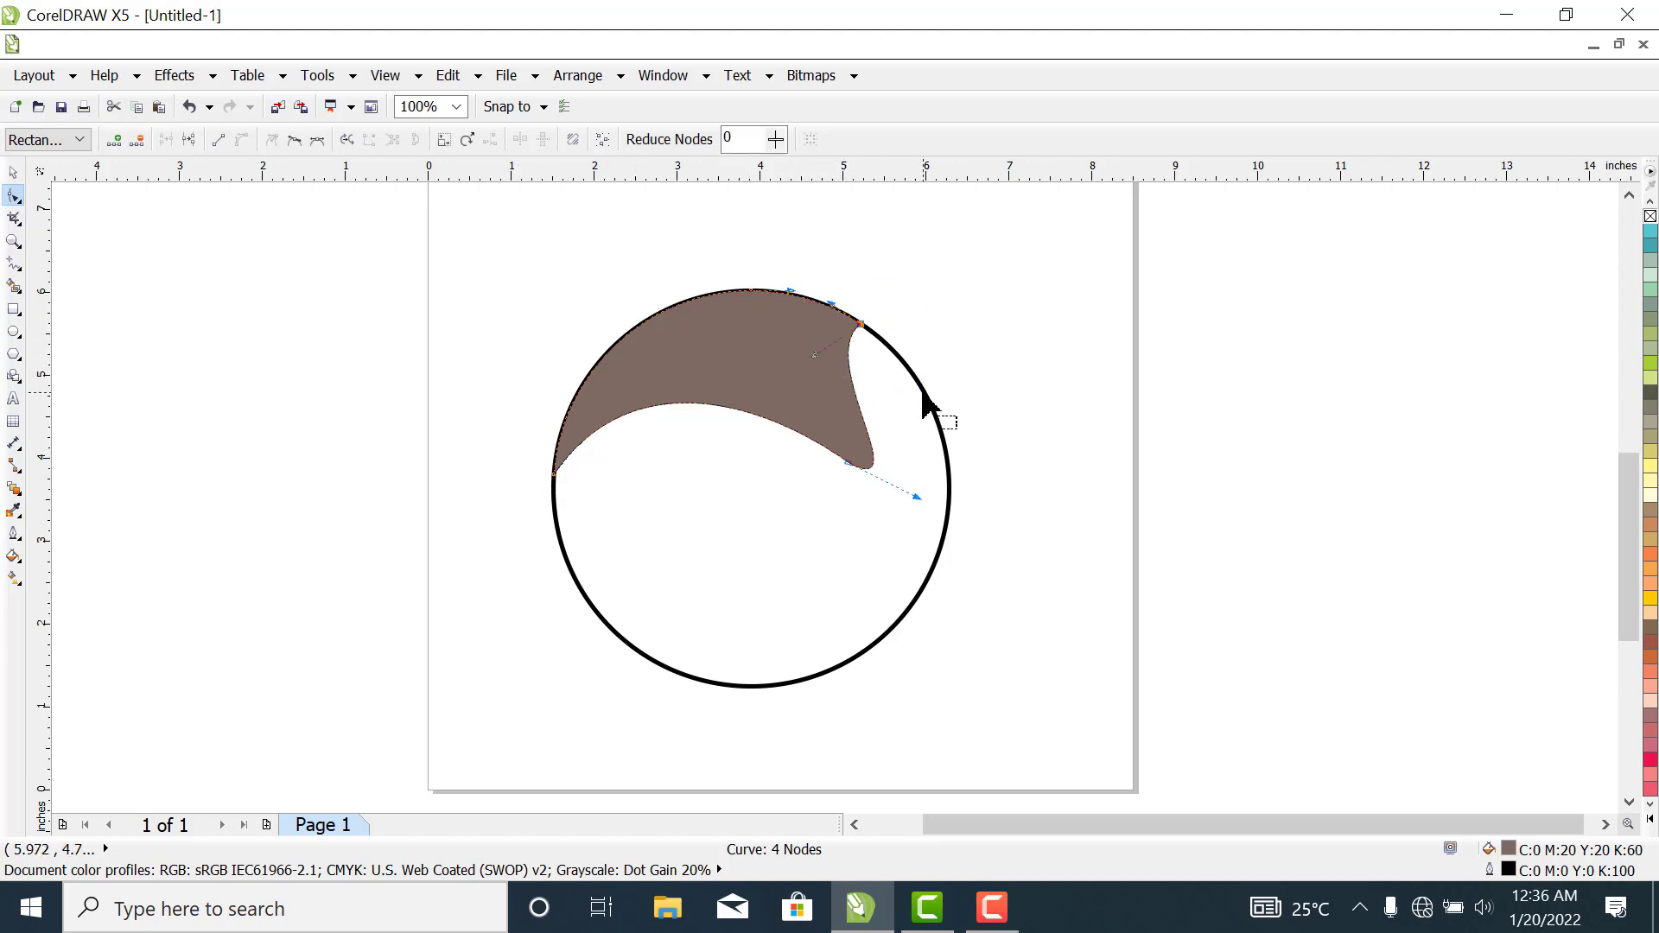
left_click_drag(814, 355, 832, 295)
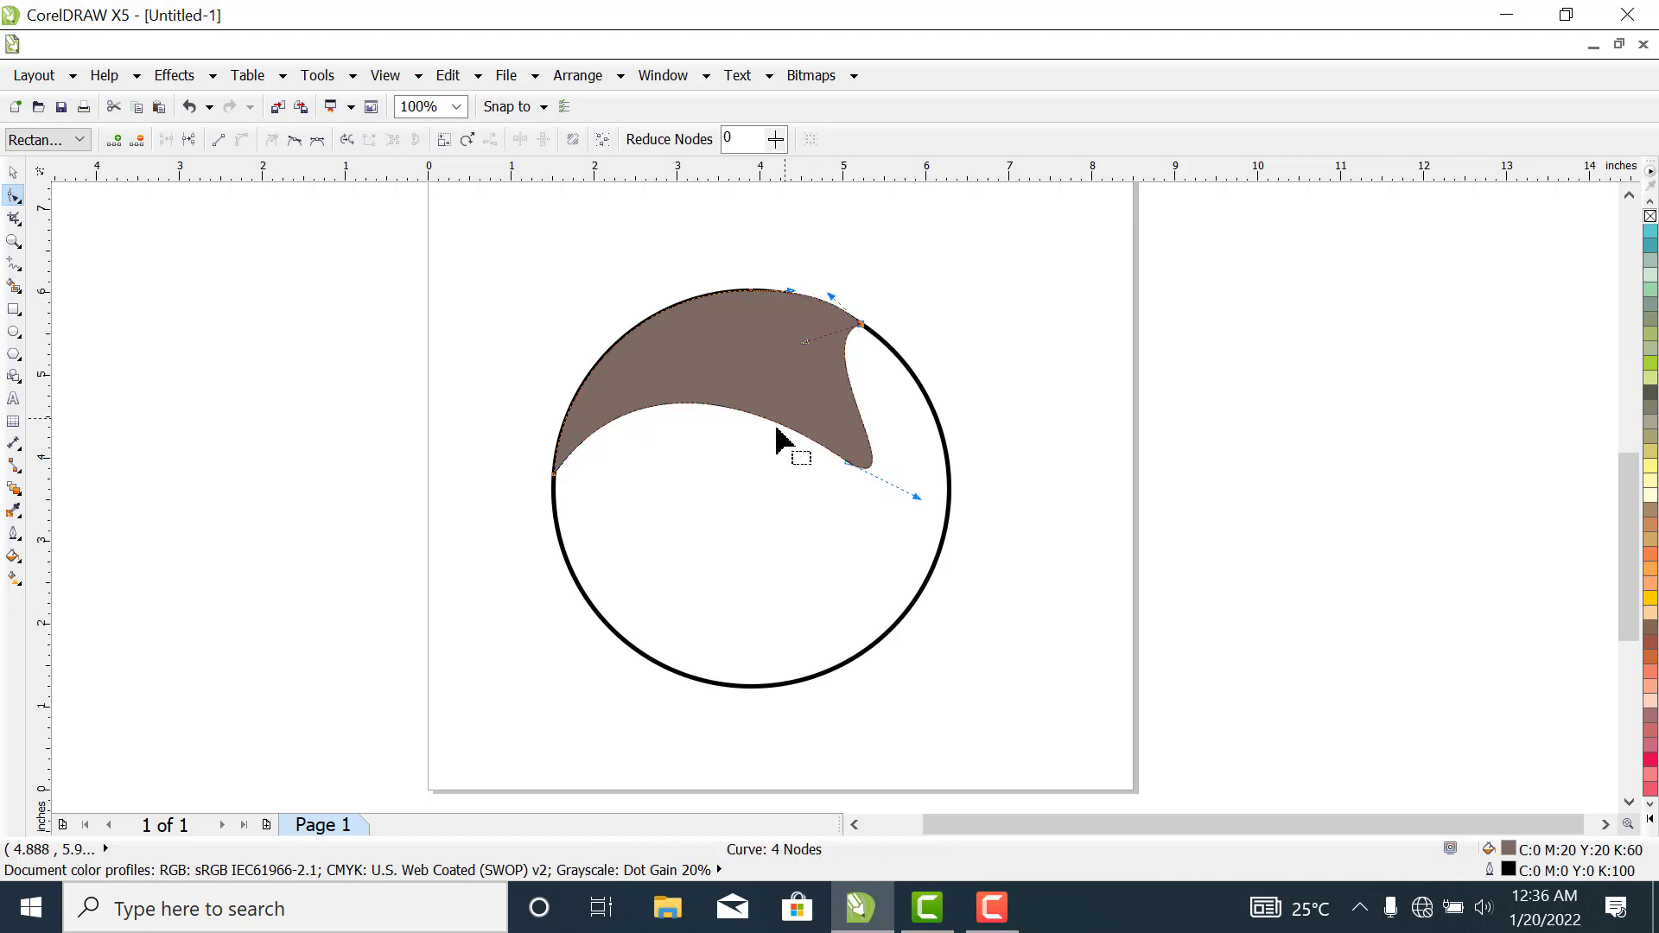
left_click(1003, 380)
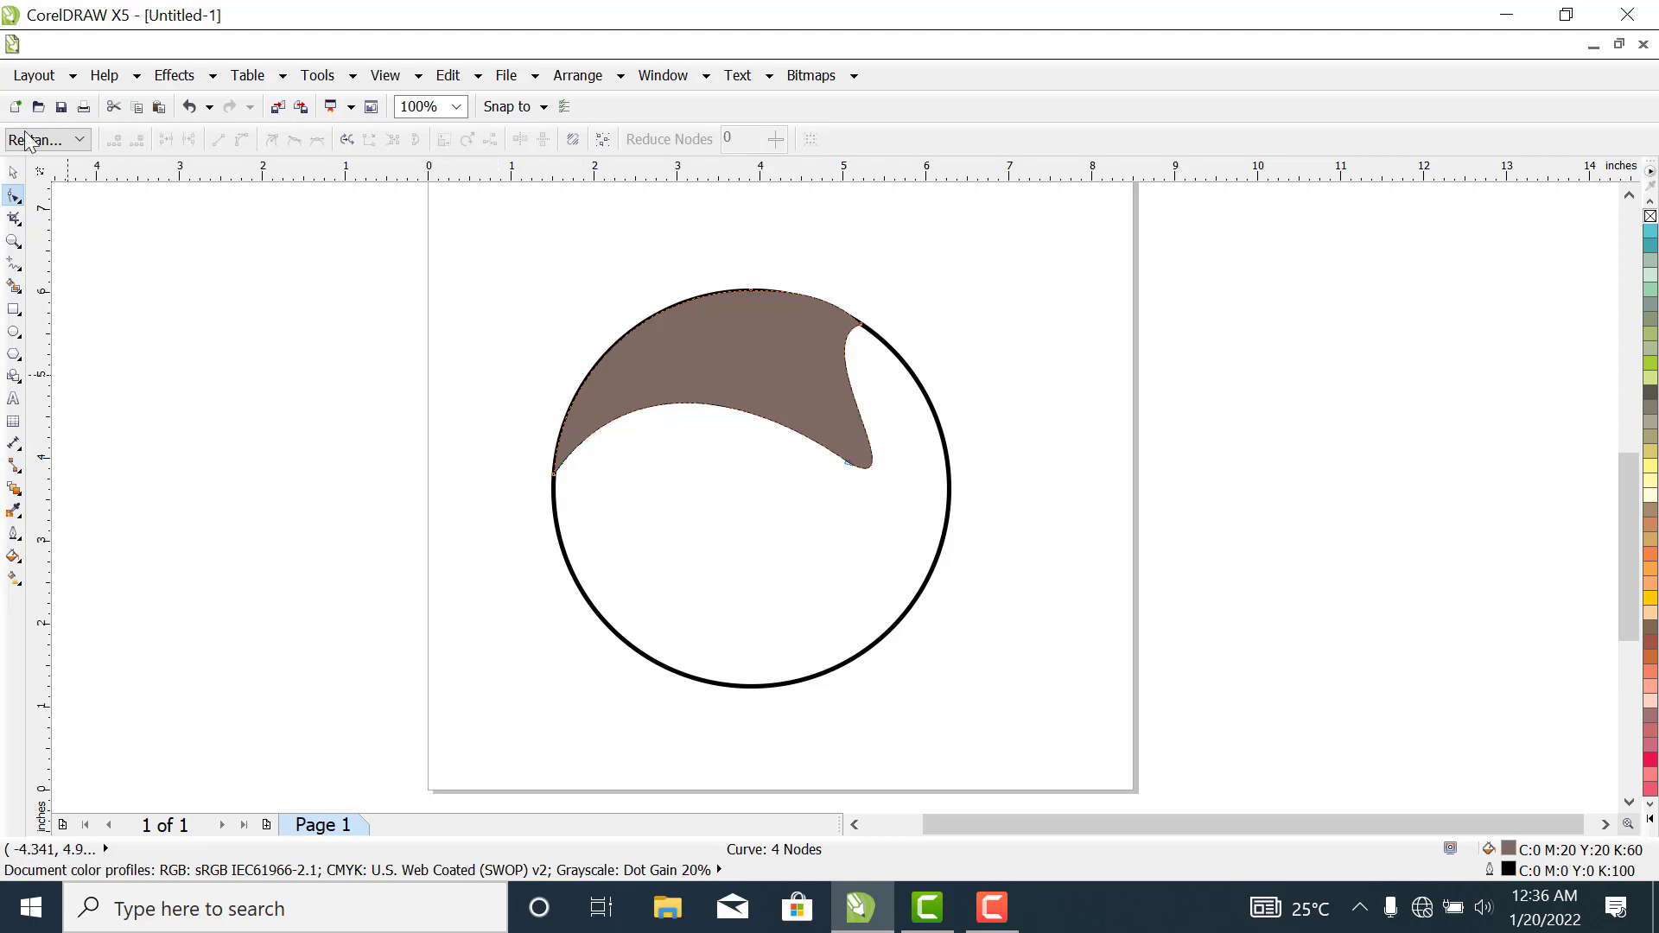
left_click(14, 173)
left_click(233, 307)
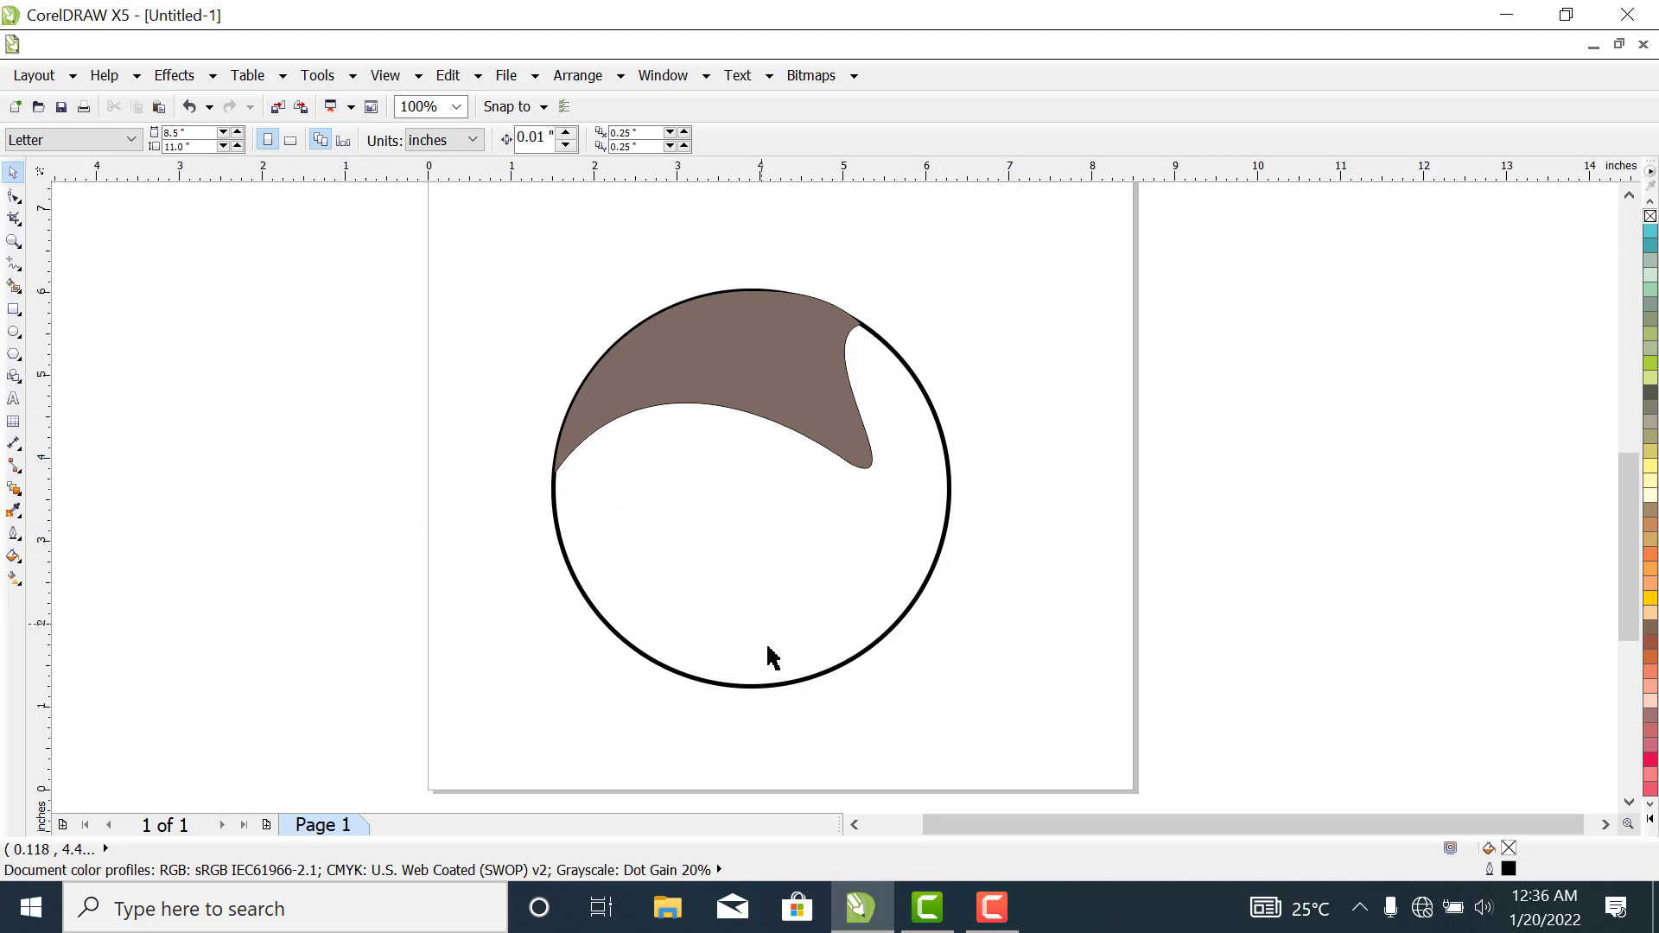
- Draw an ellipse about 3.72 by 4.05 inches and place it within the circle's lower-left part, extending slightly below the circle
left_click(14, 334)
left_click_drag(673, 413, 971, 711)
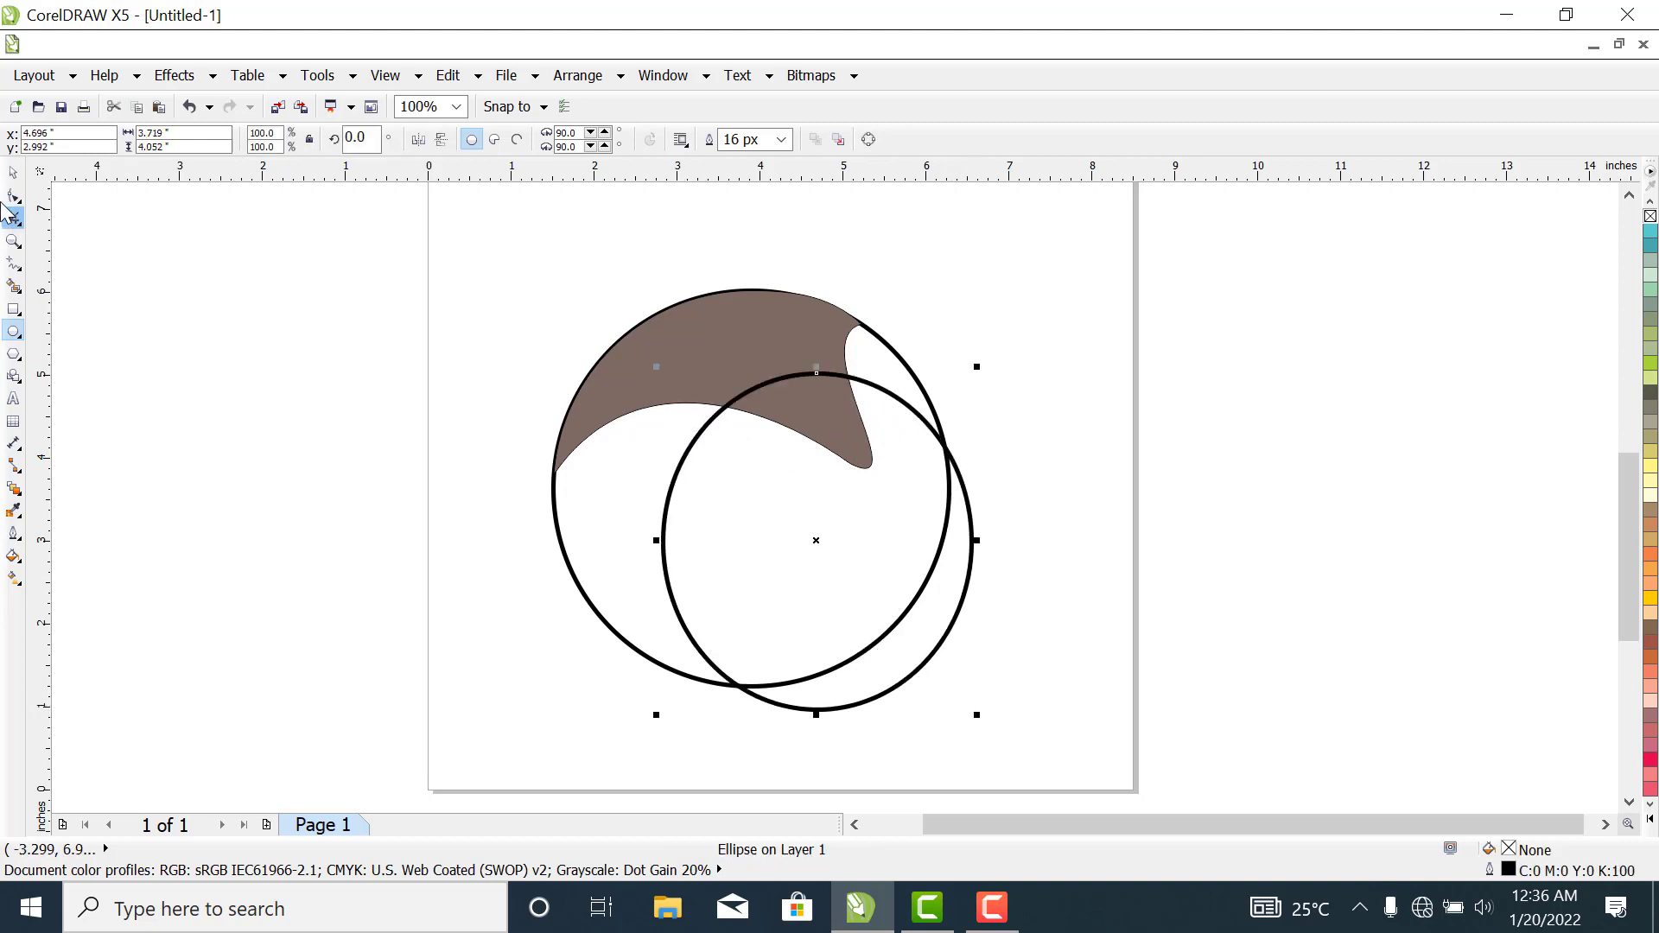
left_click(13, 175)
left_click_drag(822, 530, 754, 530)
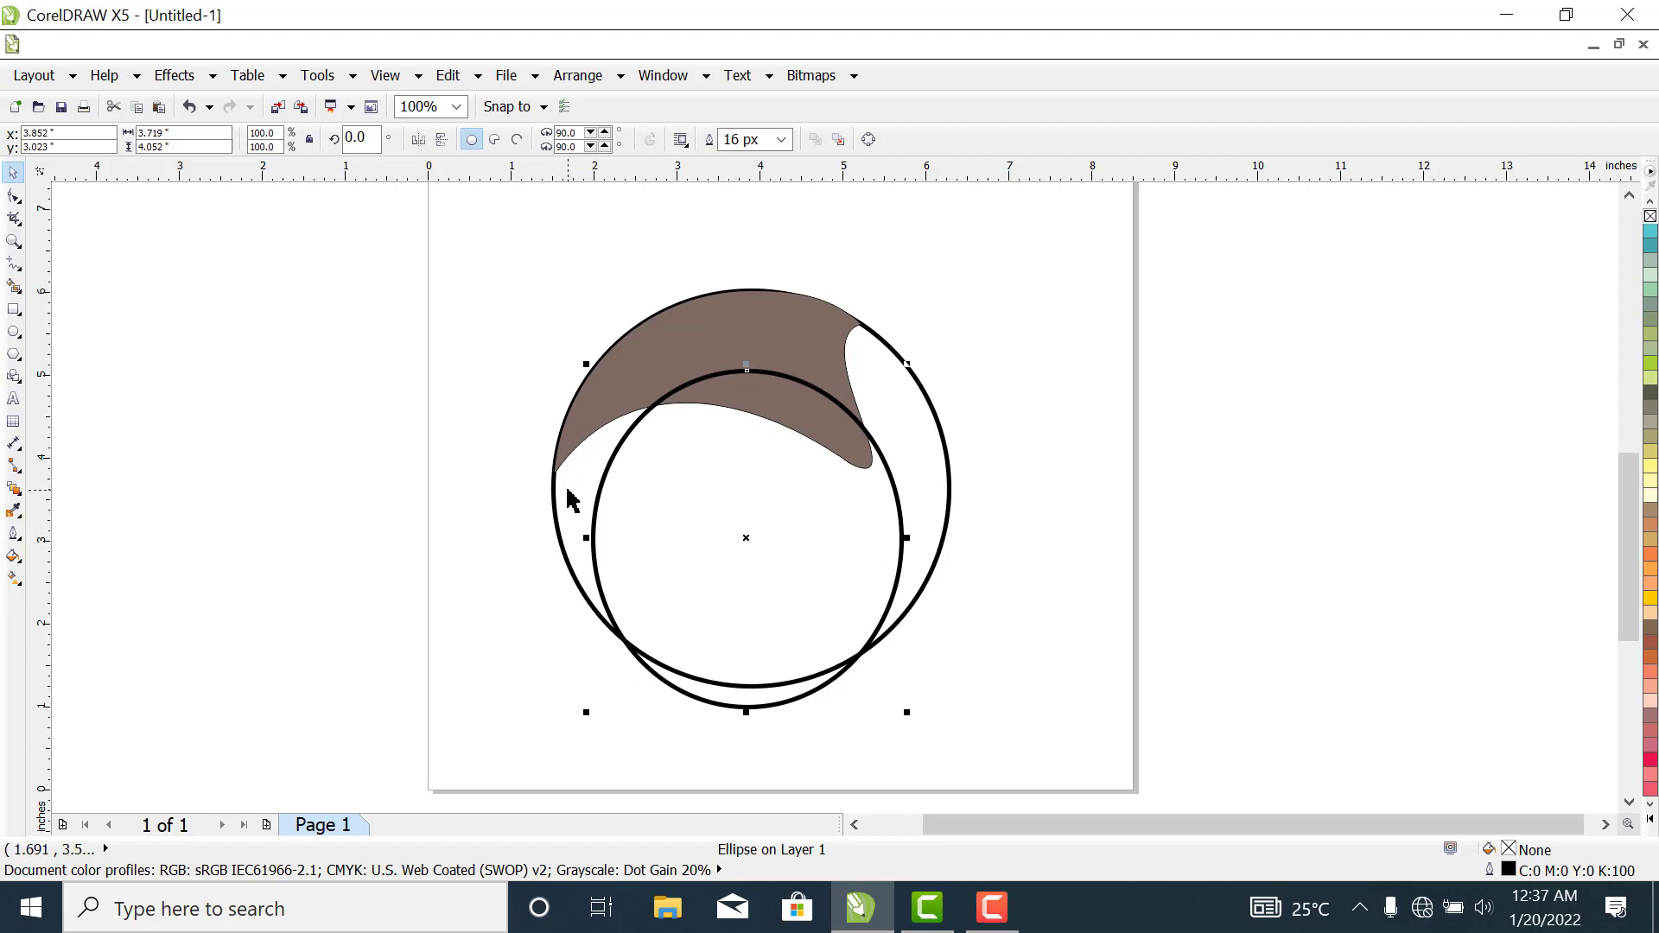
left_click_drag(821, 545, 817, 538)
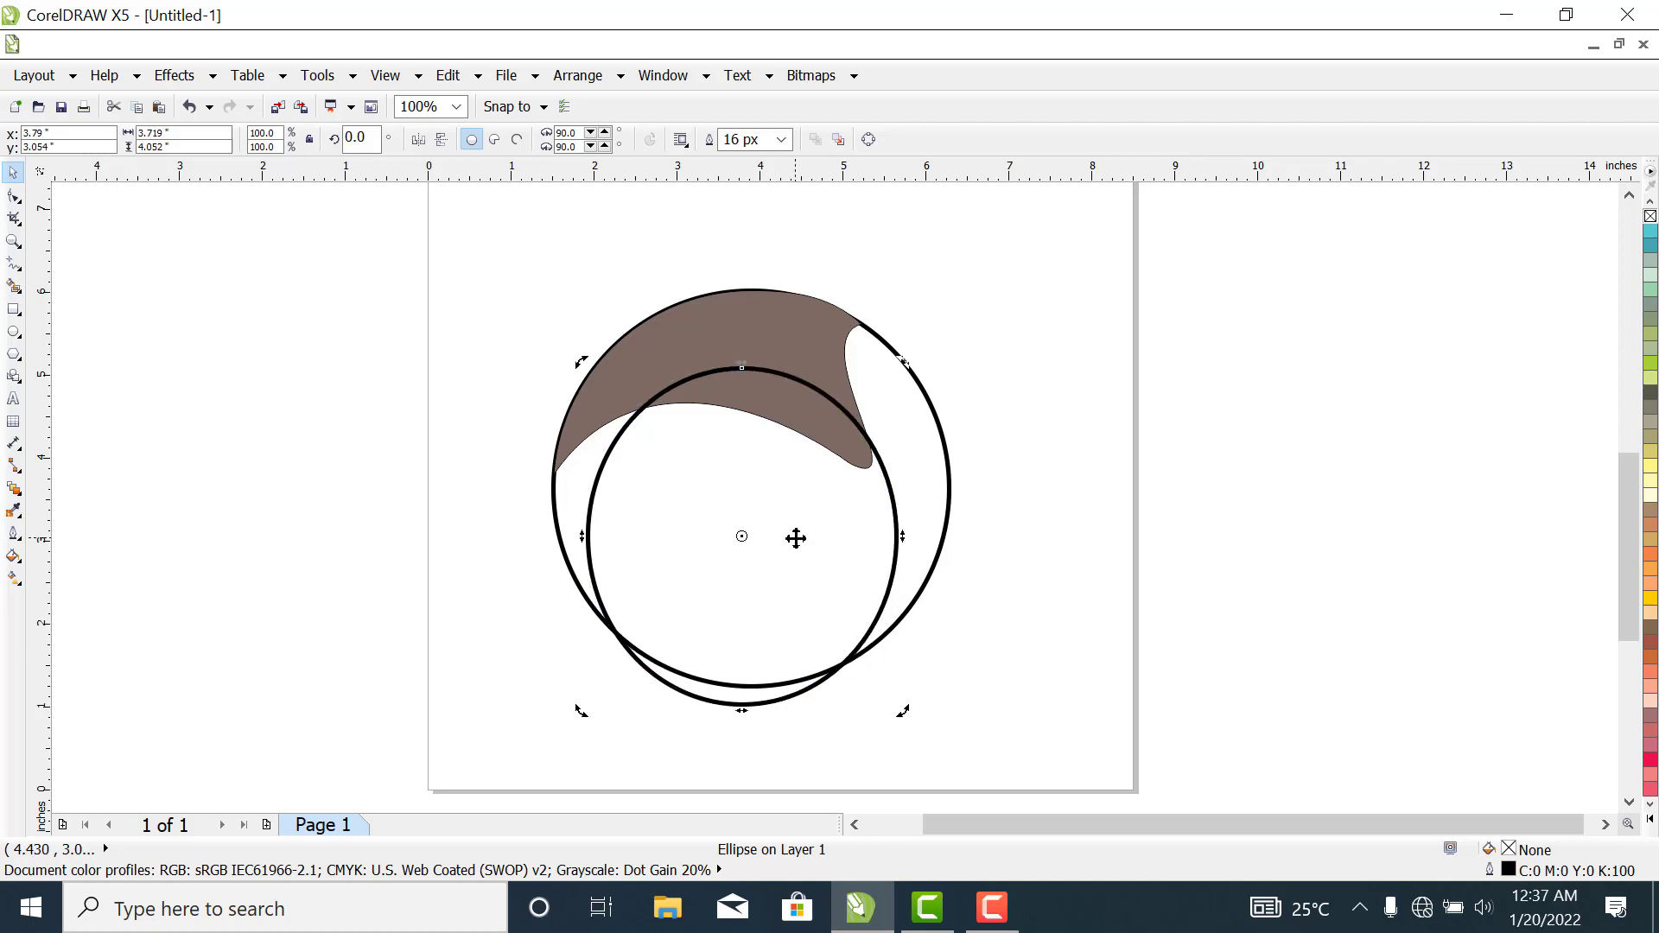
- Smart-fill the crescent between the circle's left edge and the ellipse with brown and a 2 px outline
left_click(1068, 538)
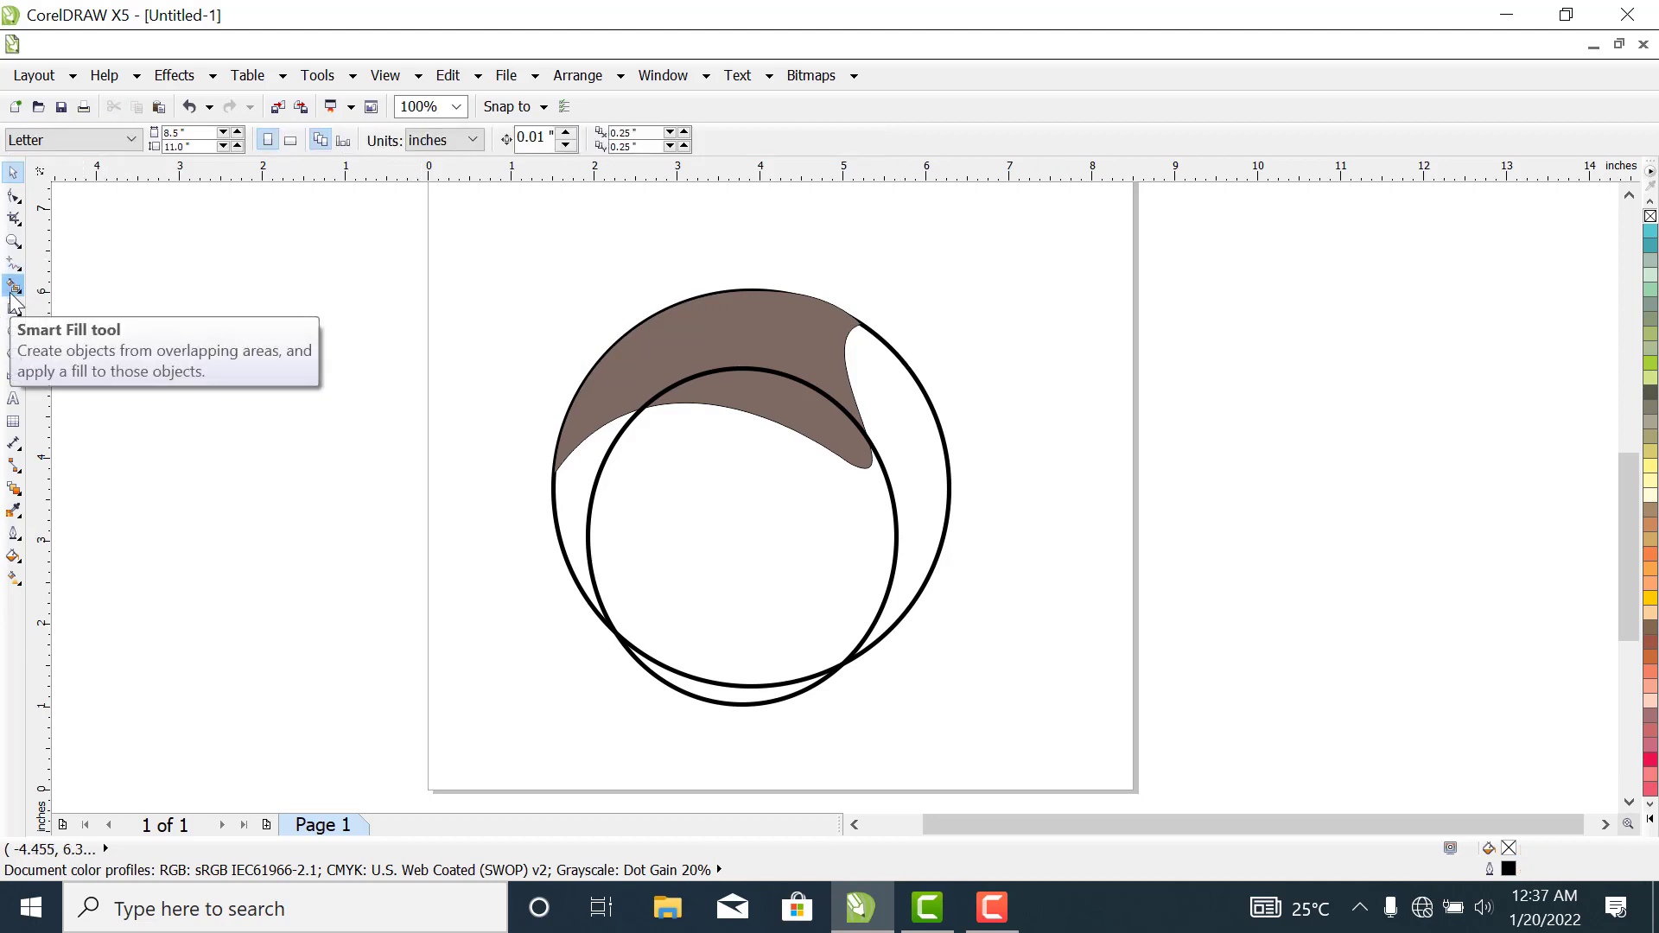
left_click(571, 496)
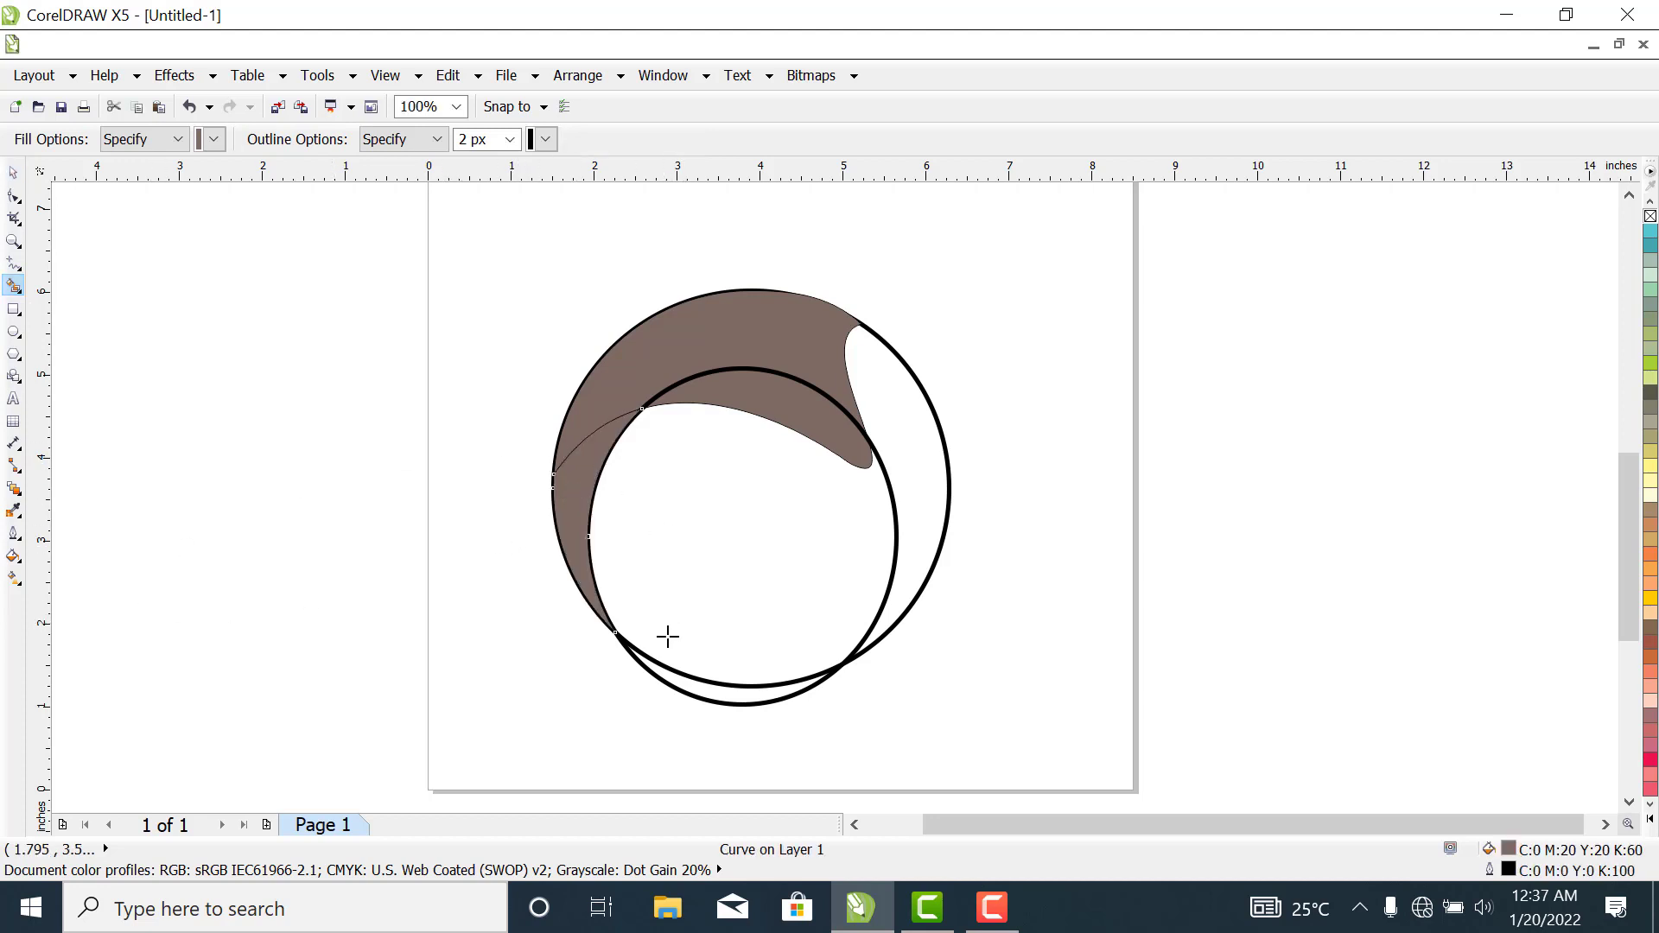
left_click(13, 172)
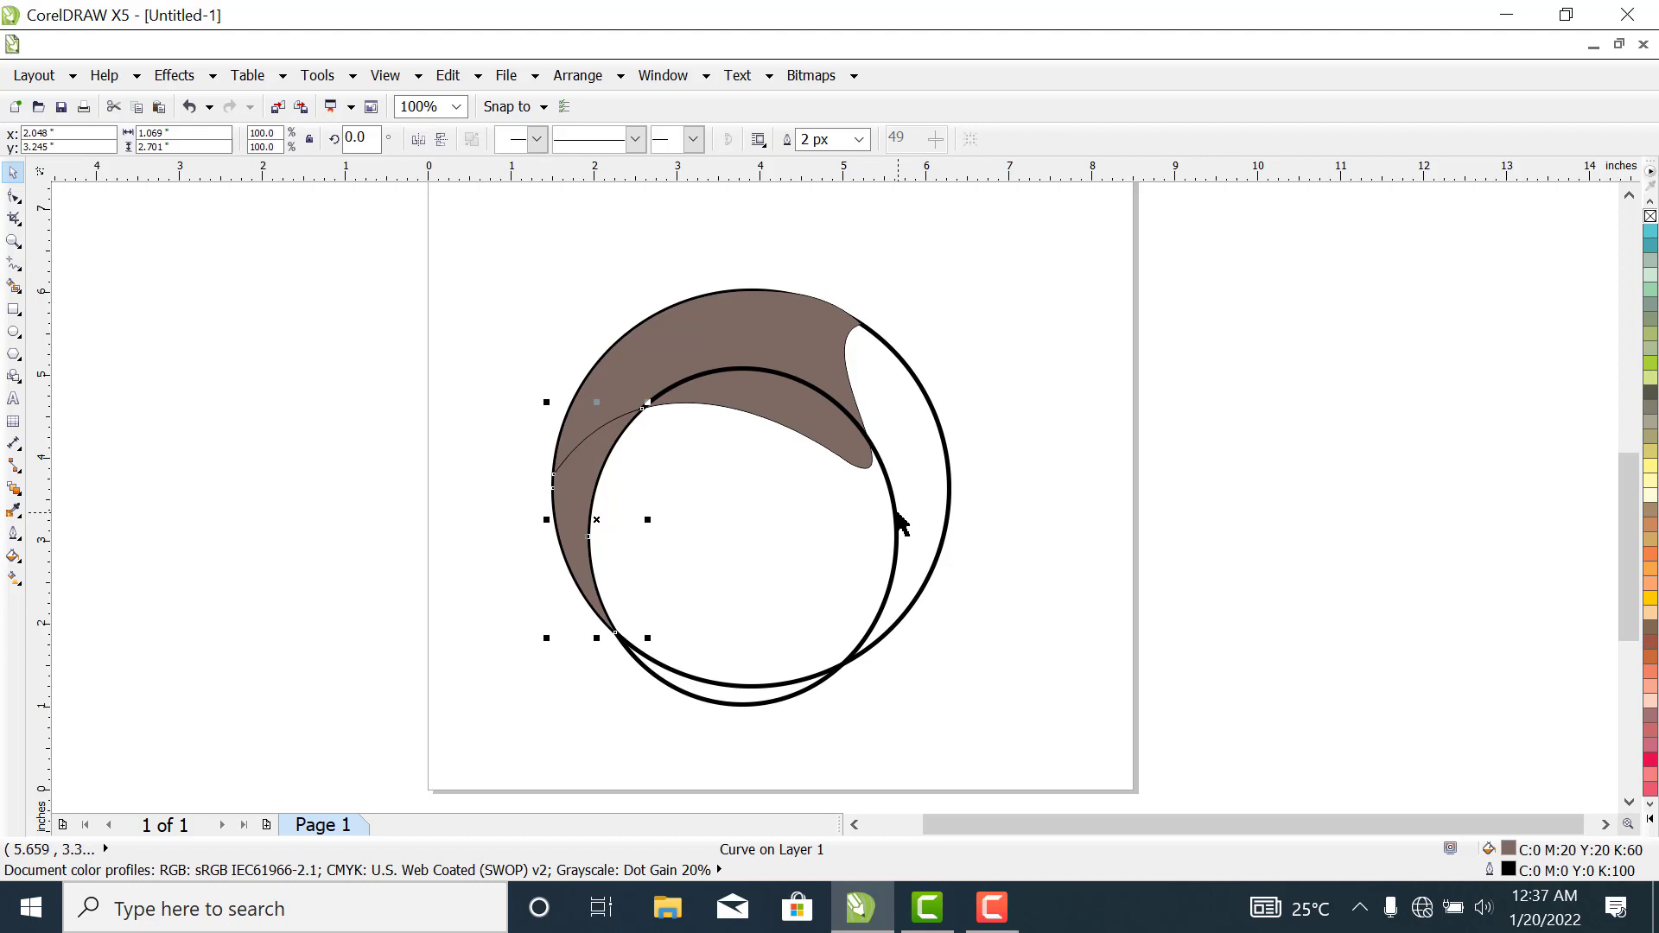
- Delete the ellipse used to bound the crescent
left_click(899, 521)
right_click(896, 517)
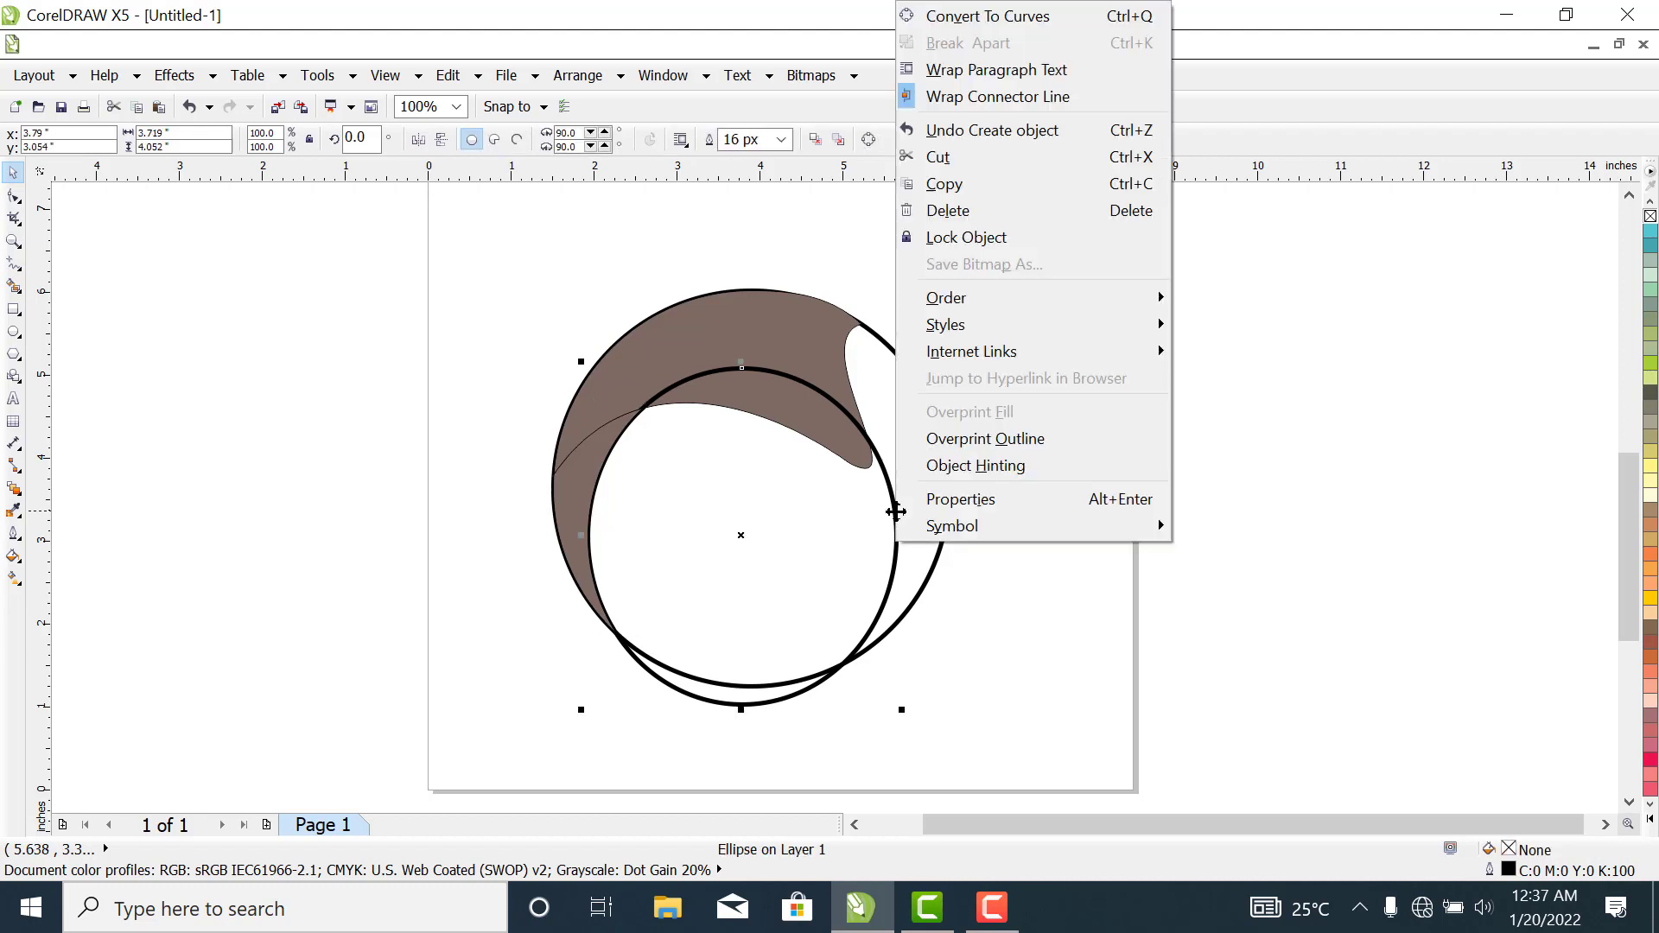
left_click(986, 211)
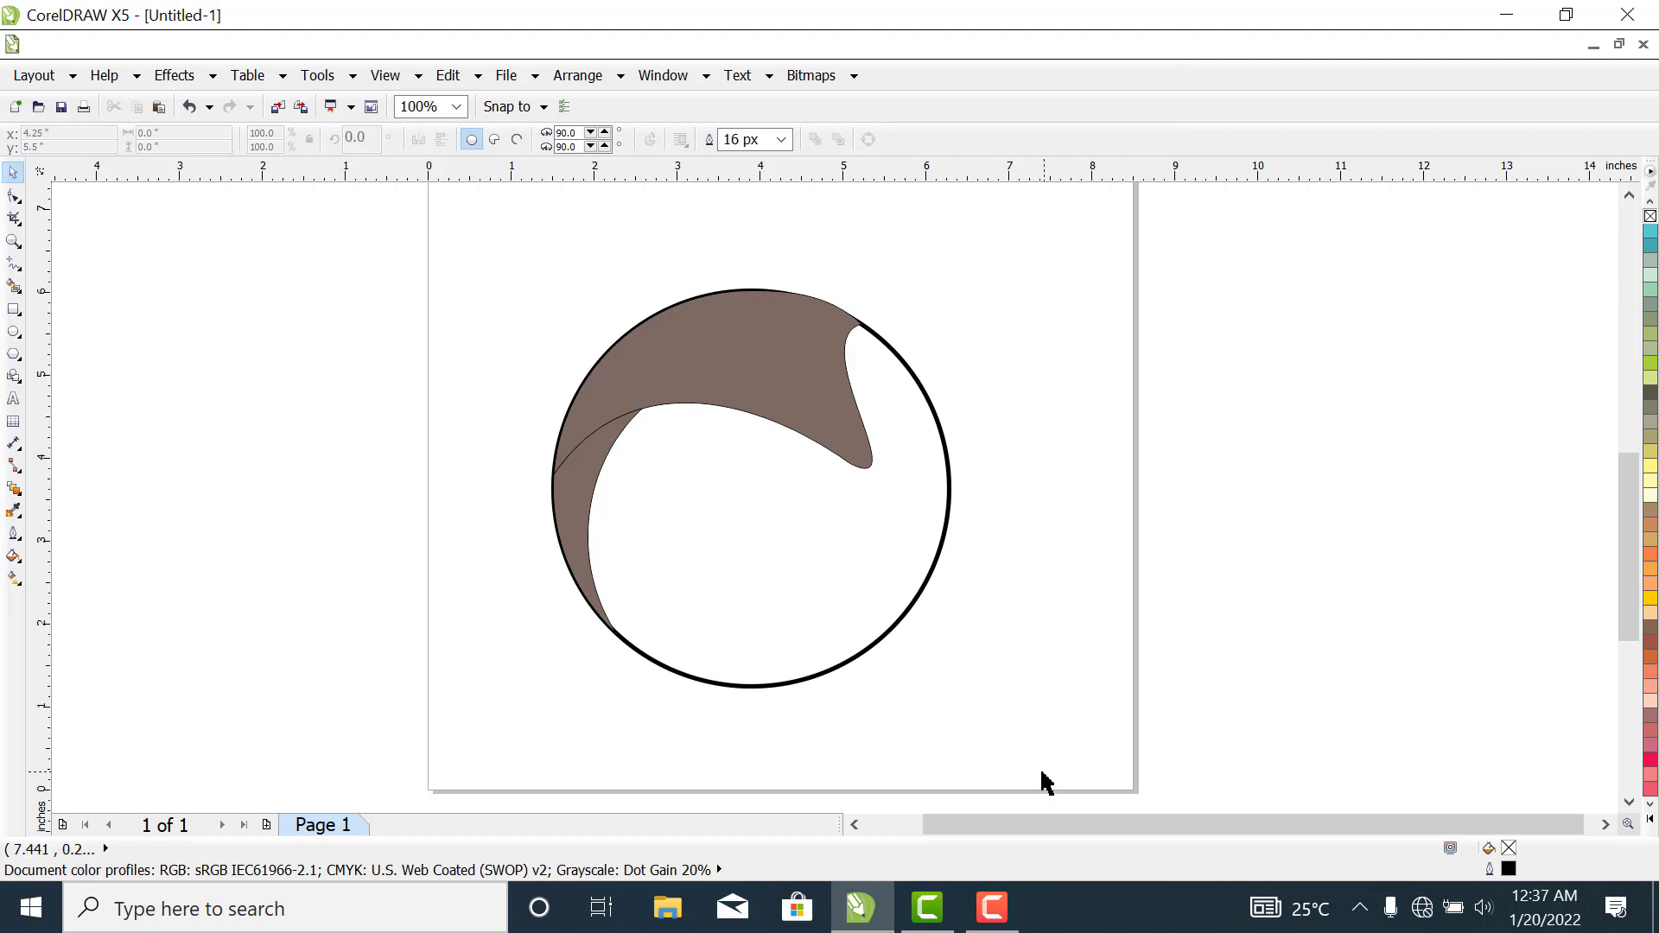
- Duplicate the circle with its copy centred at about X 4.63, Y 3.45 inches, and smart-fill the sliver between the crescent and copy brown
left_click(939, 420)
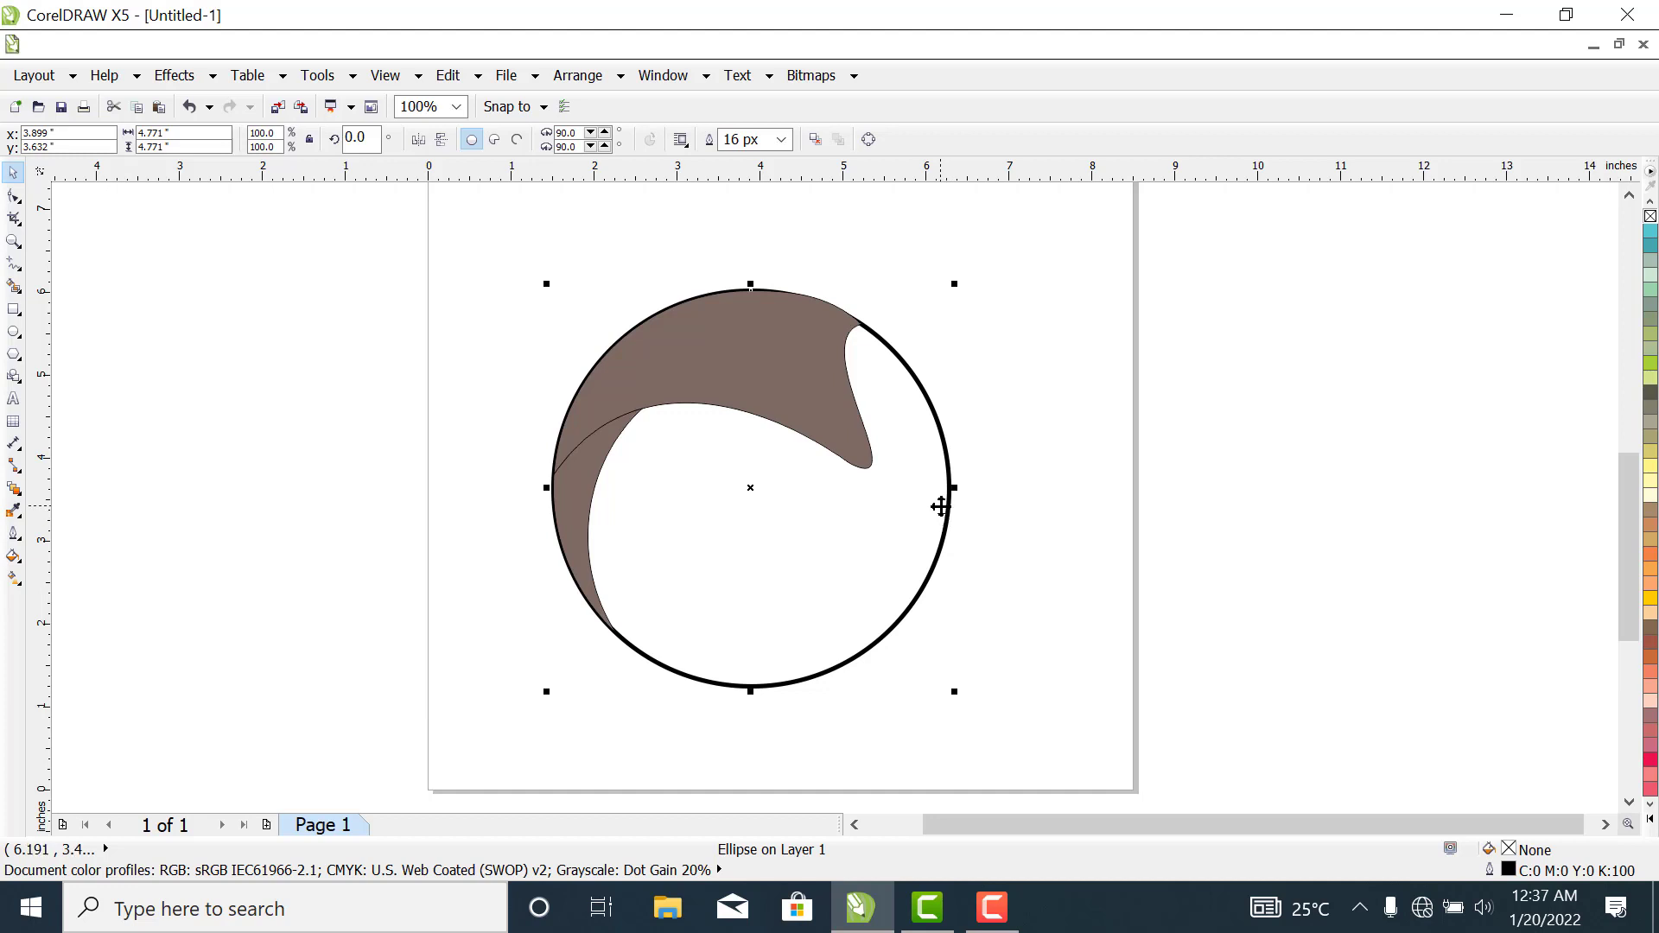
left_click_drag(923, 510, 1080, 521)
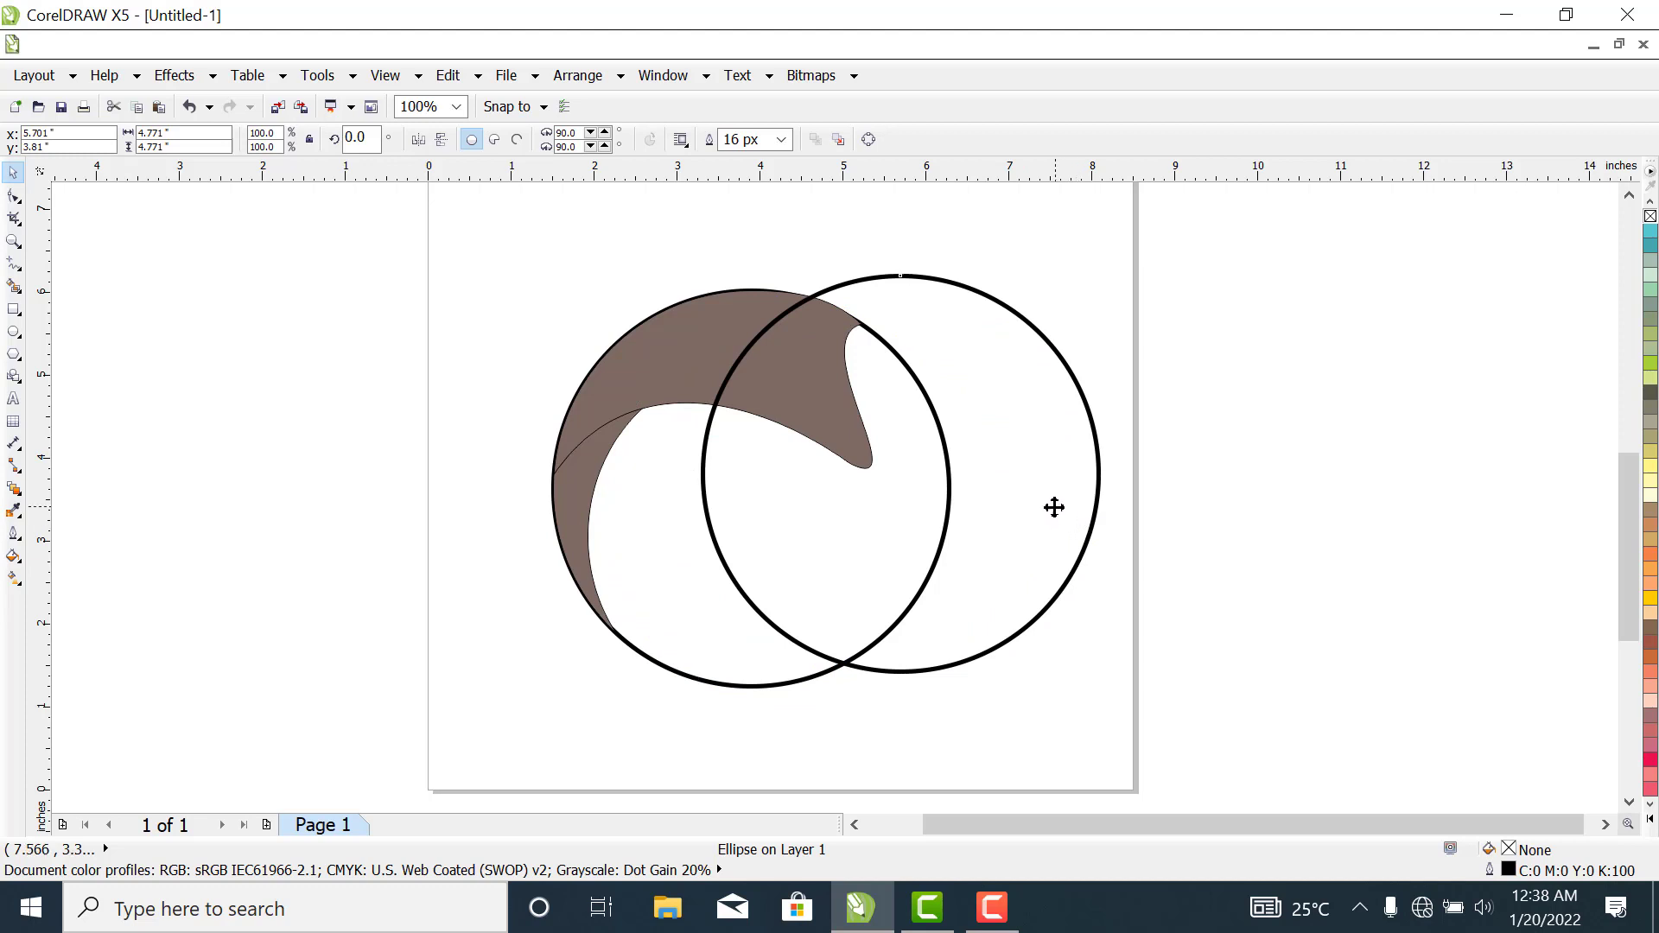
left_click_drag(1054, 509, 972, 536)
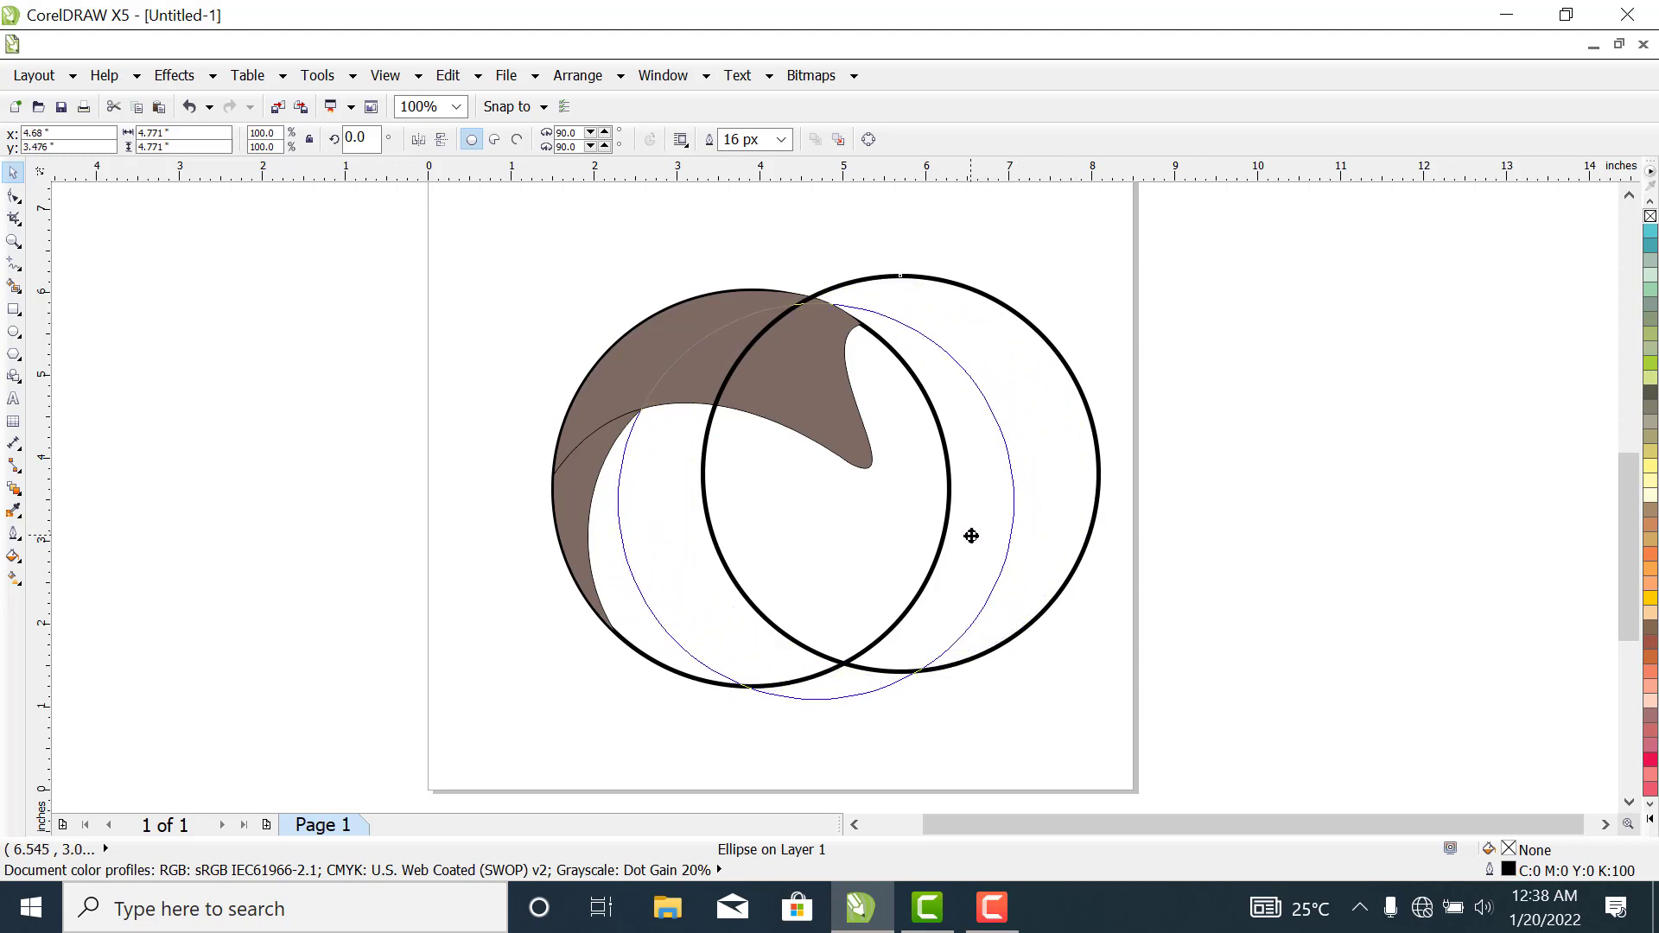
left_click_drag(972, 536, 967, 539)
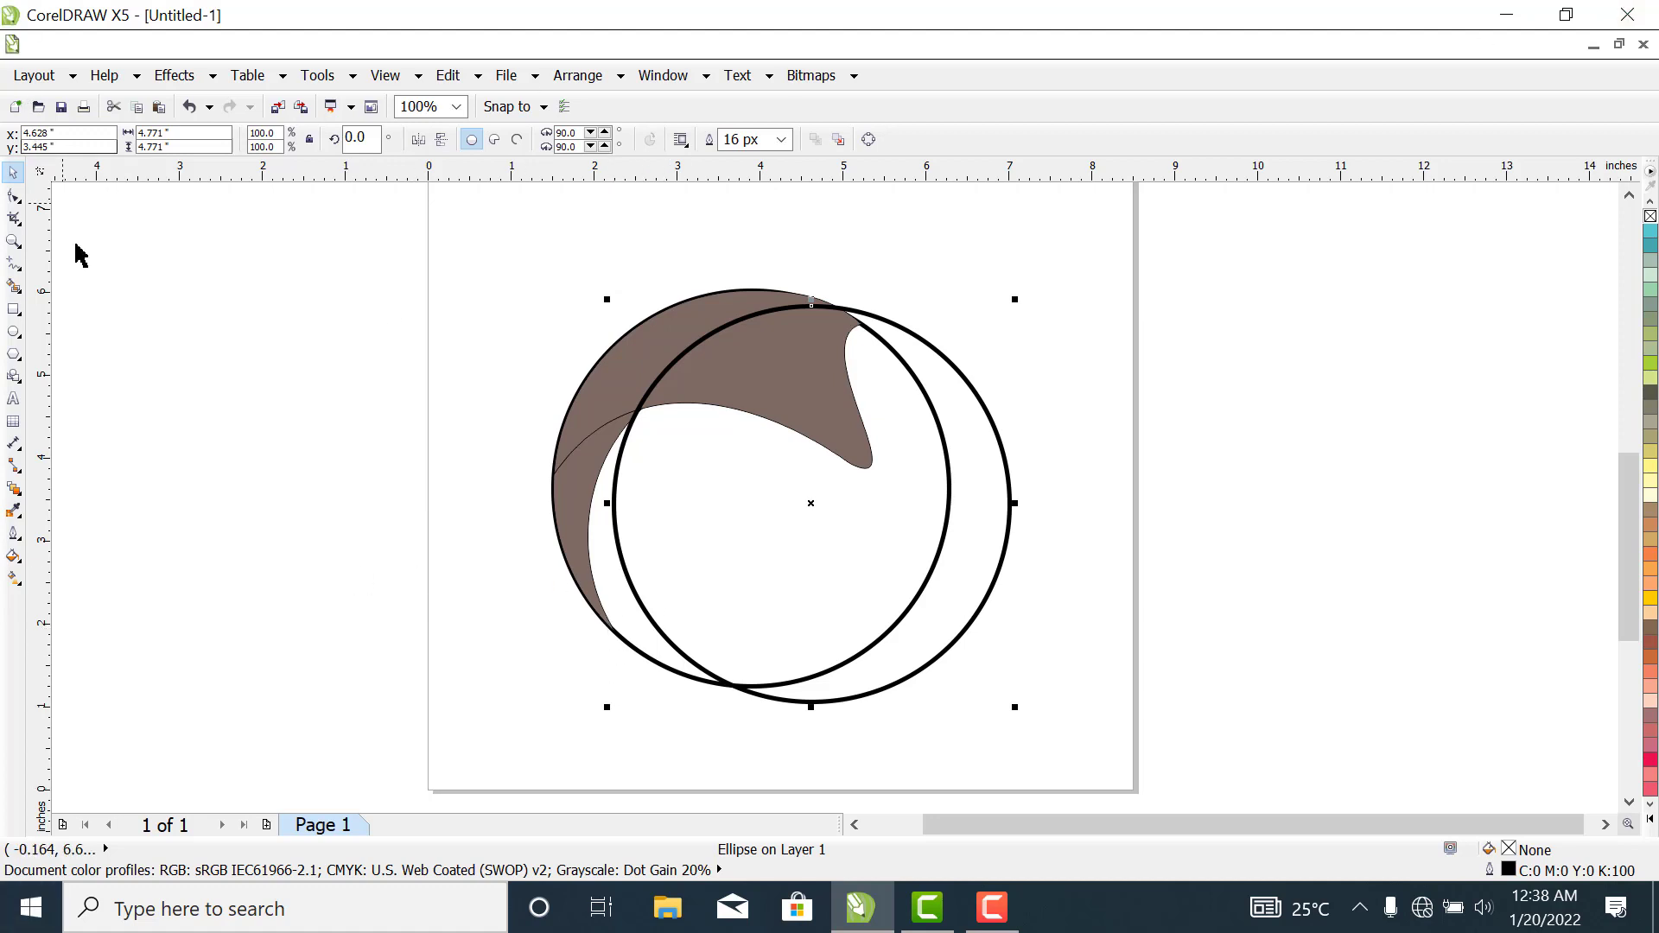
left_click(14, 285)
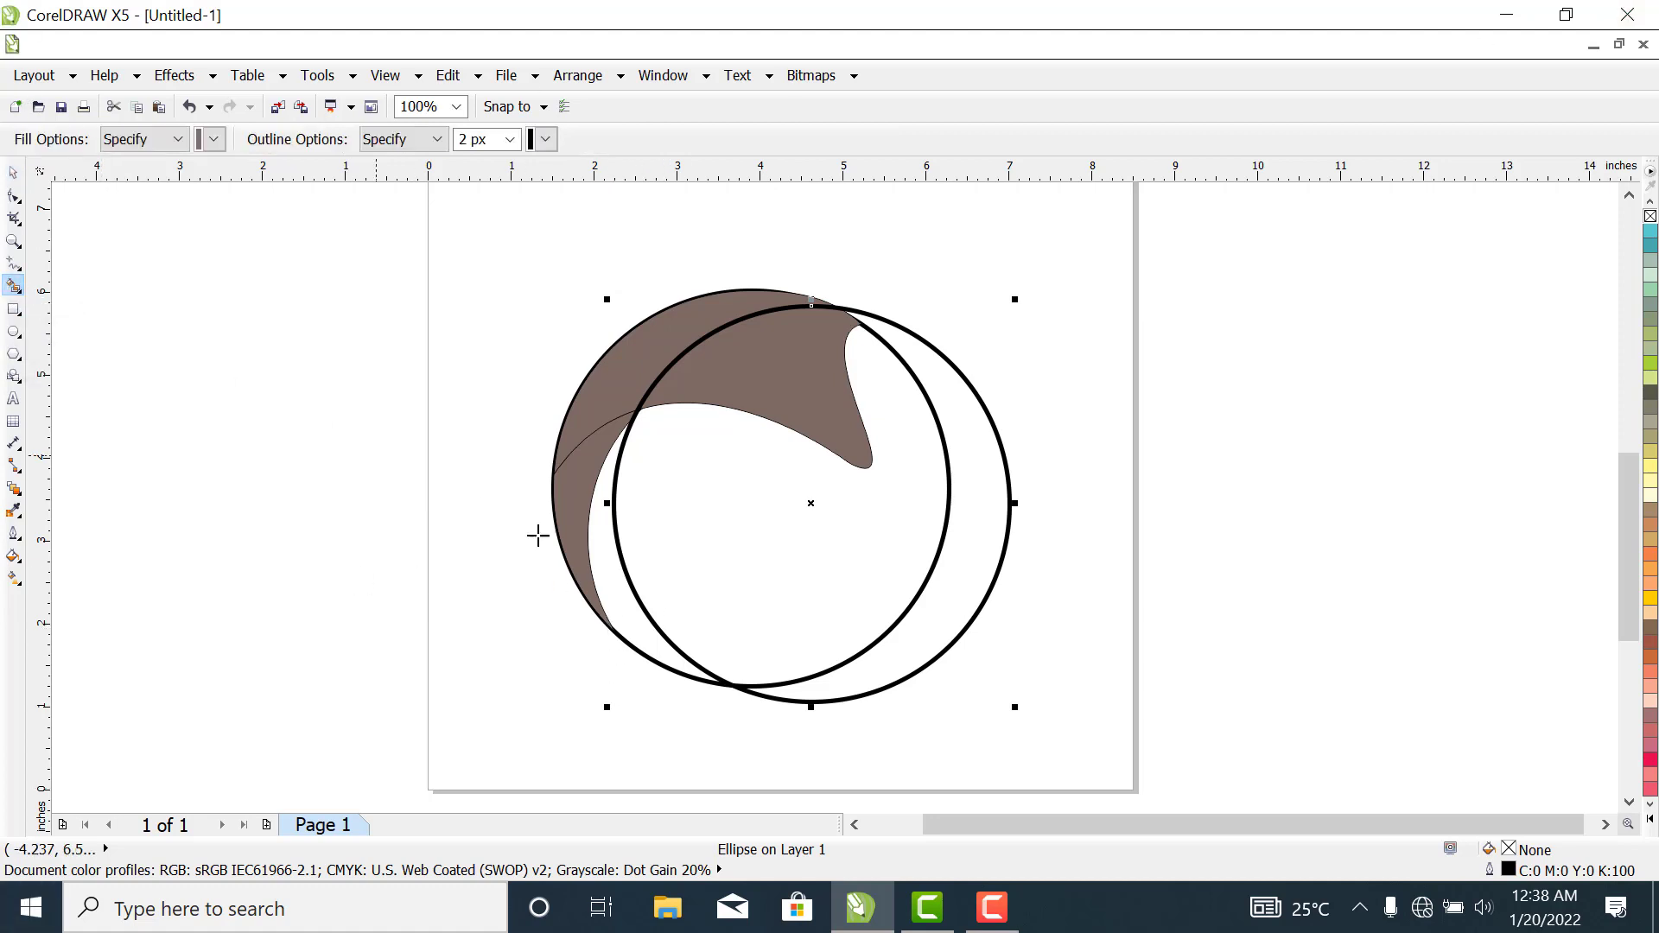
left_click(619, 596)
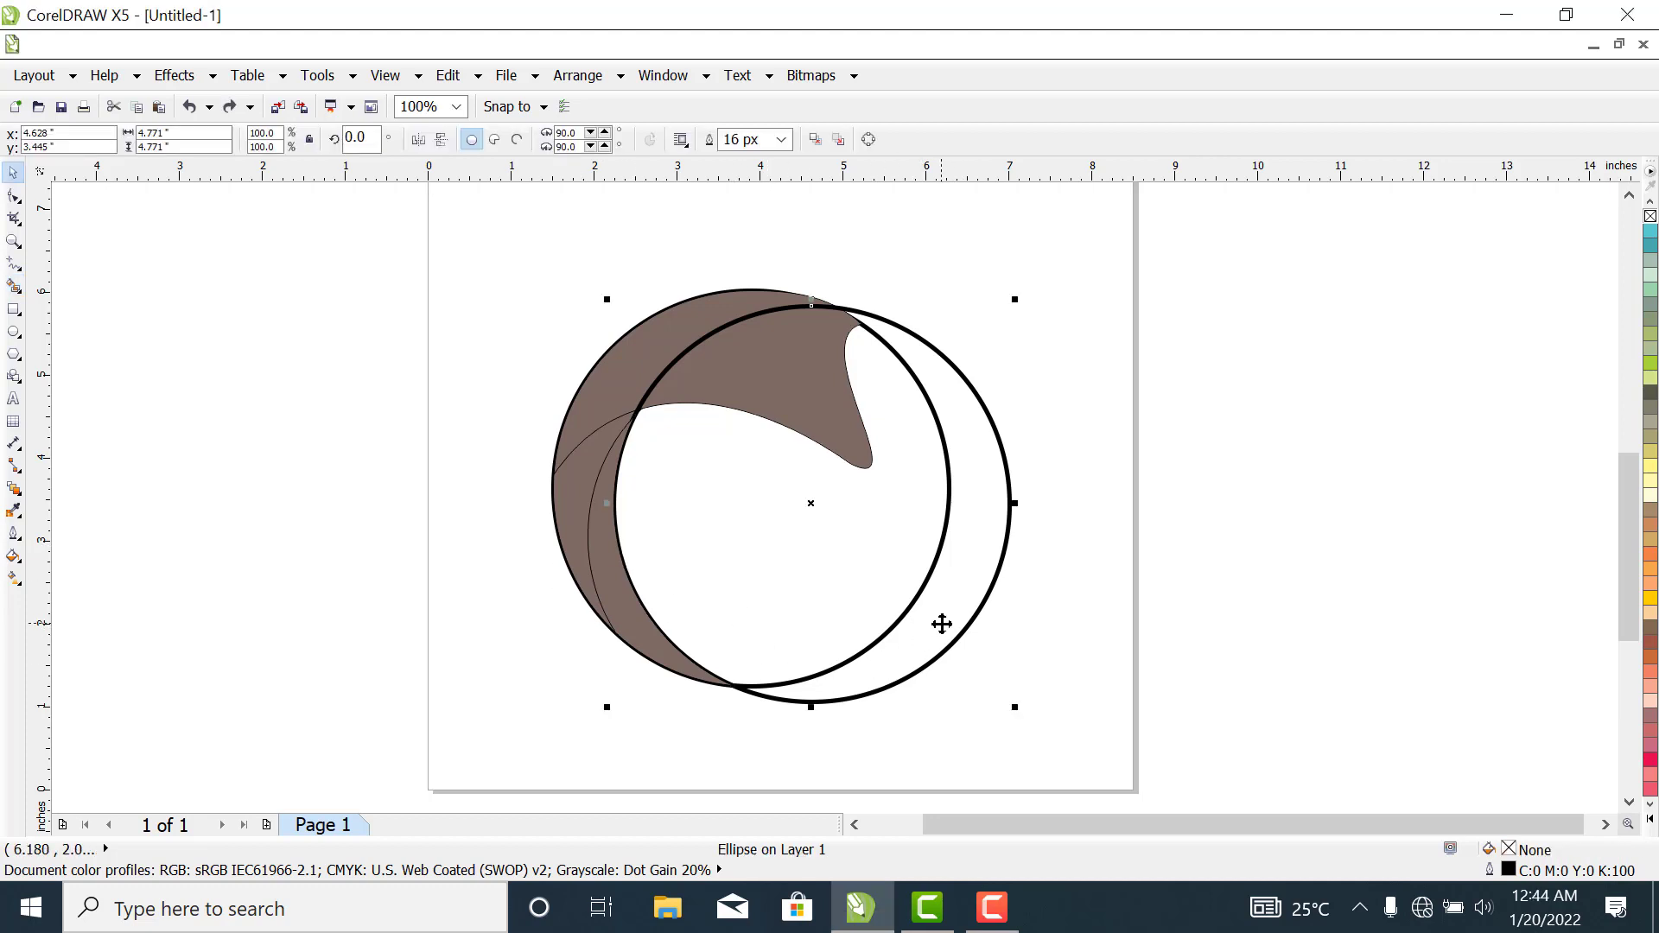
- Move the circle copy up to about X 4.44, Y 3.98 inches and smart-fill the crescent along the original circle's bottom brown
left_click_drag(942, 624, 927, 580)
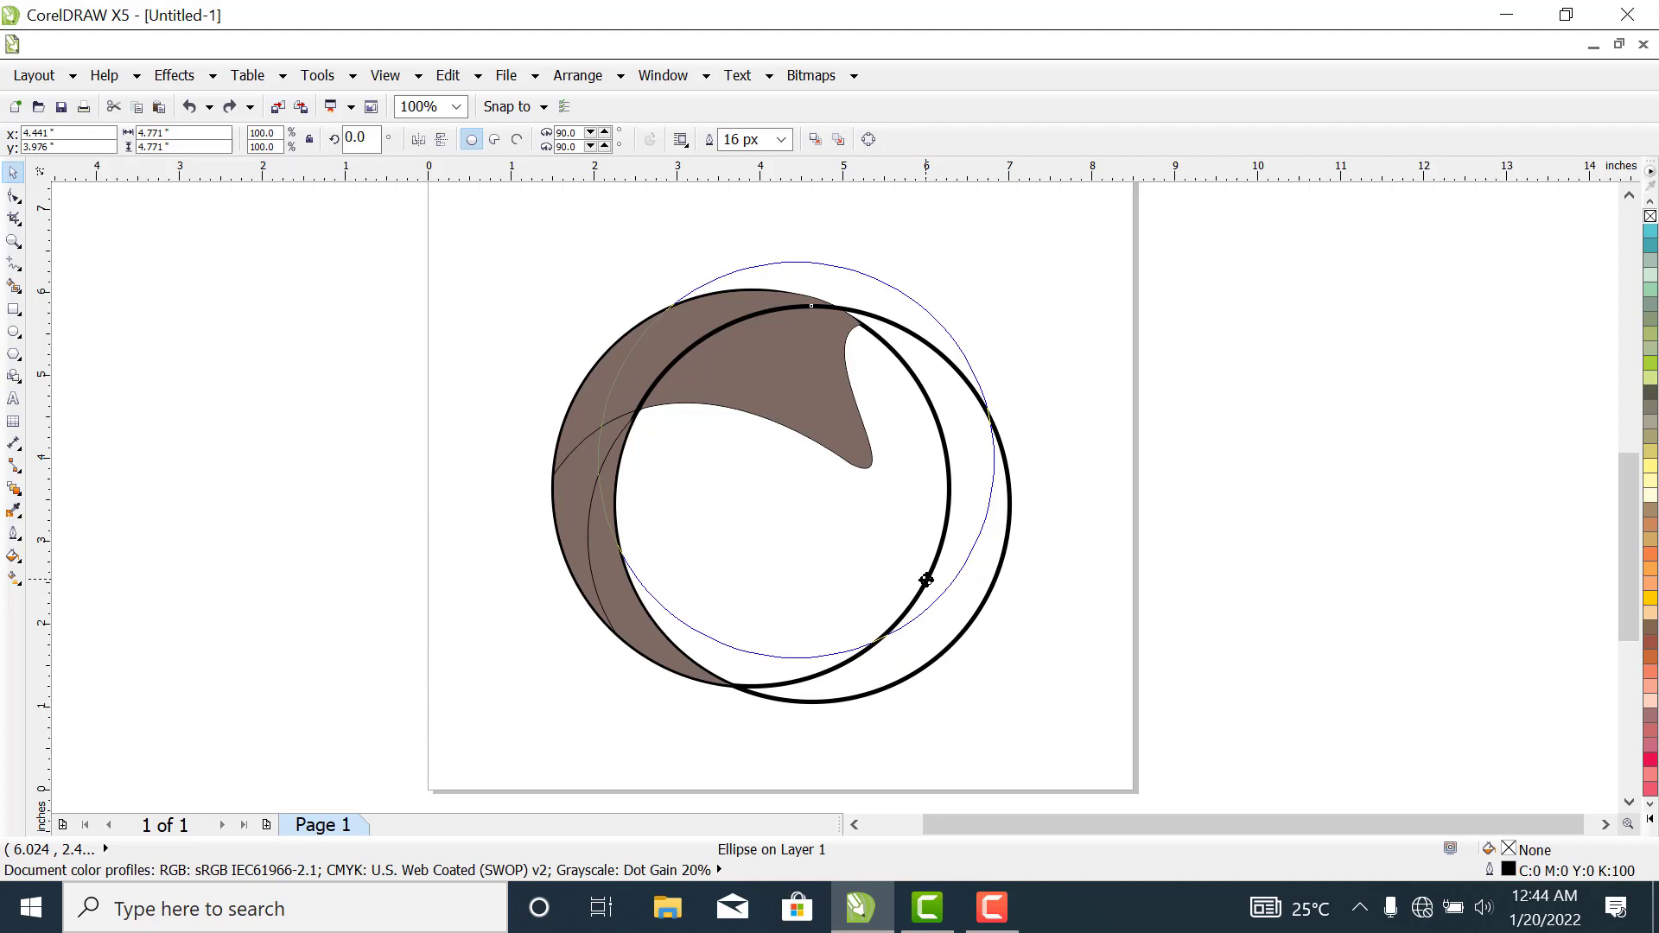
left_click_drag(926, 580, 926, 579)
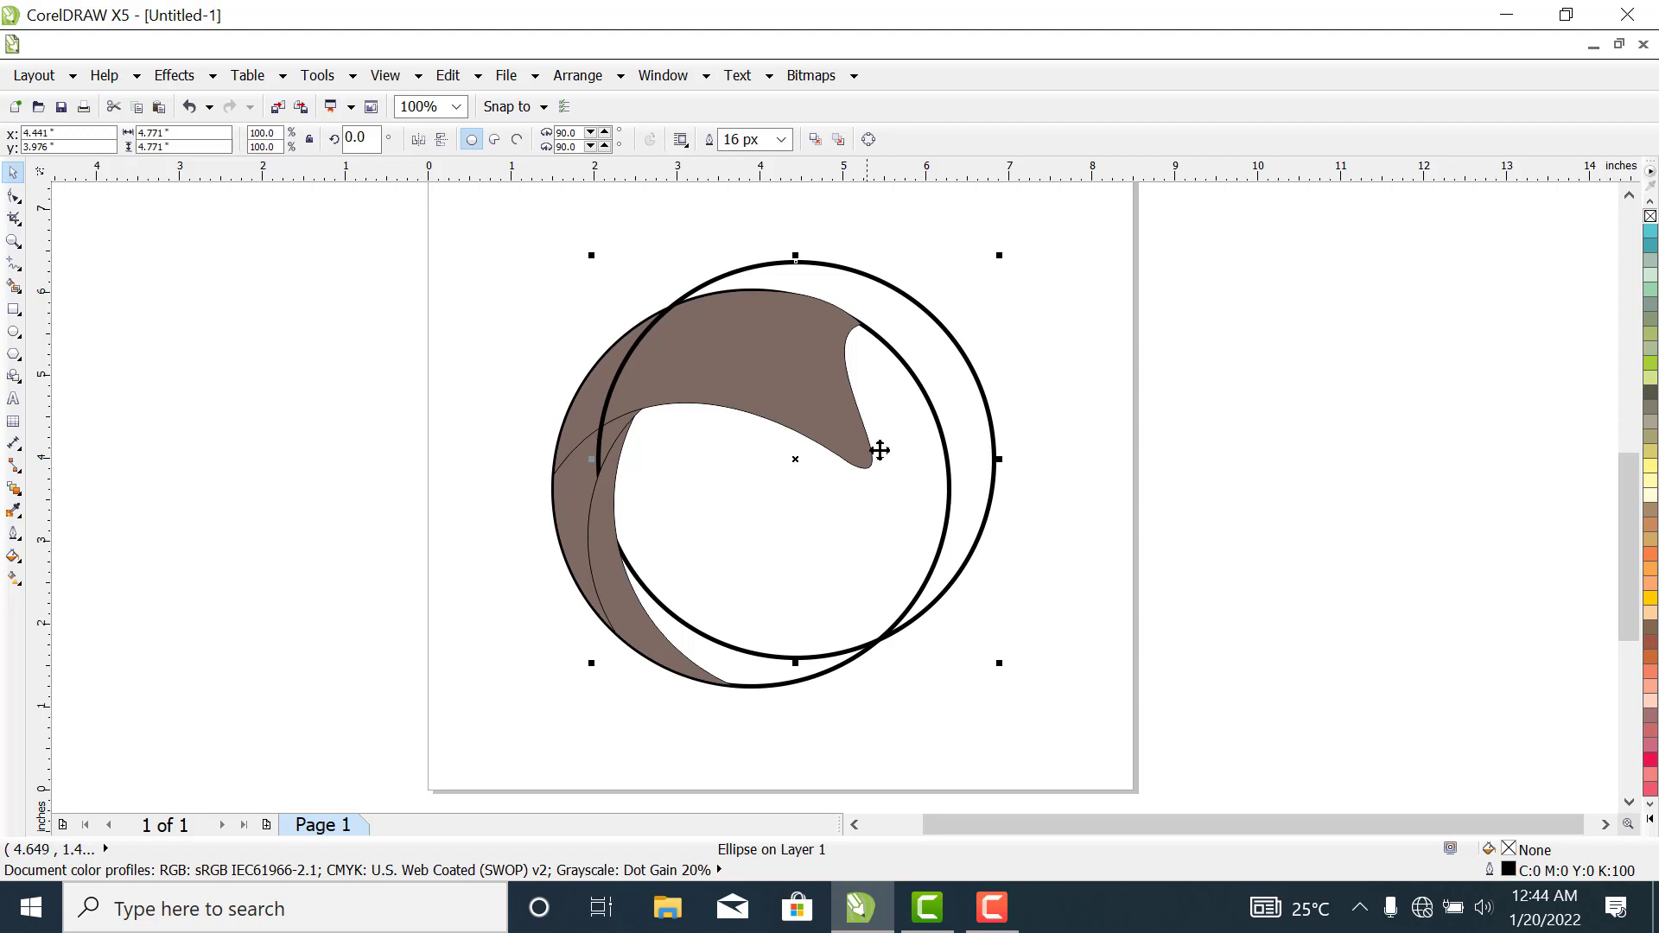
left_click(14, 332)
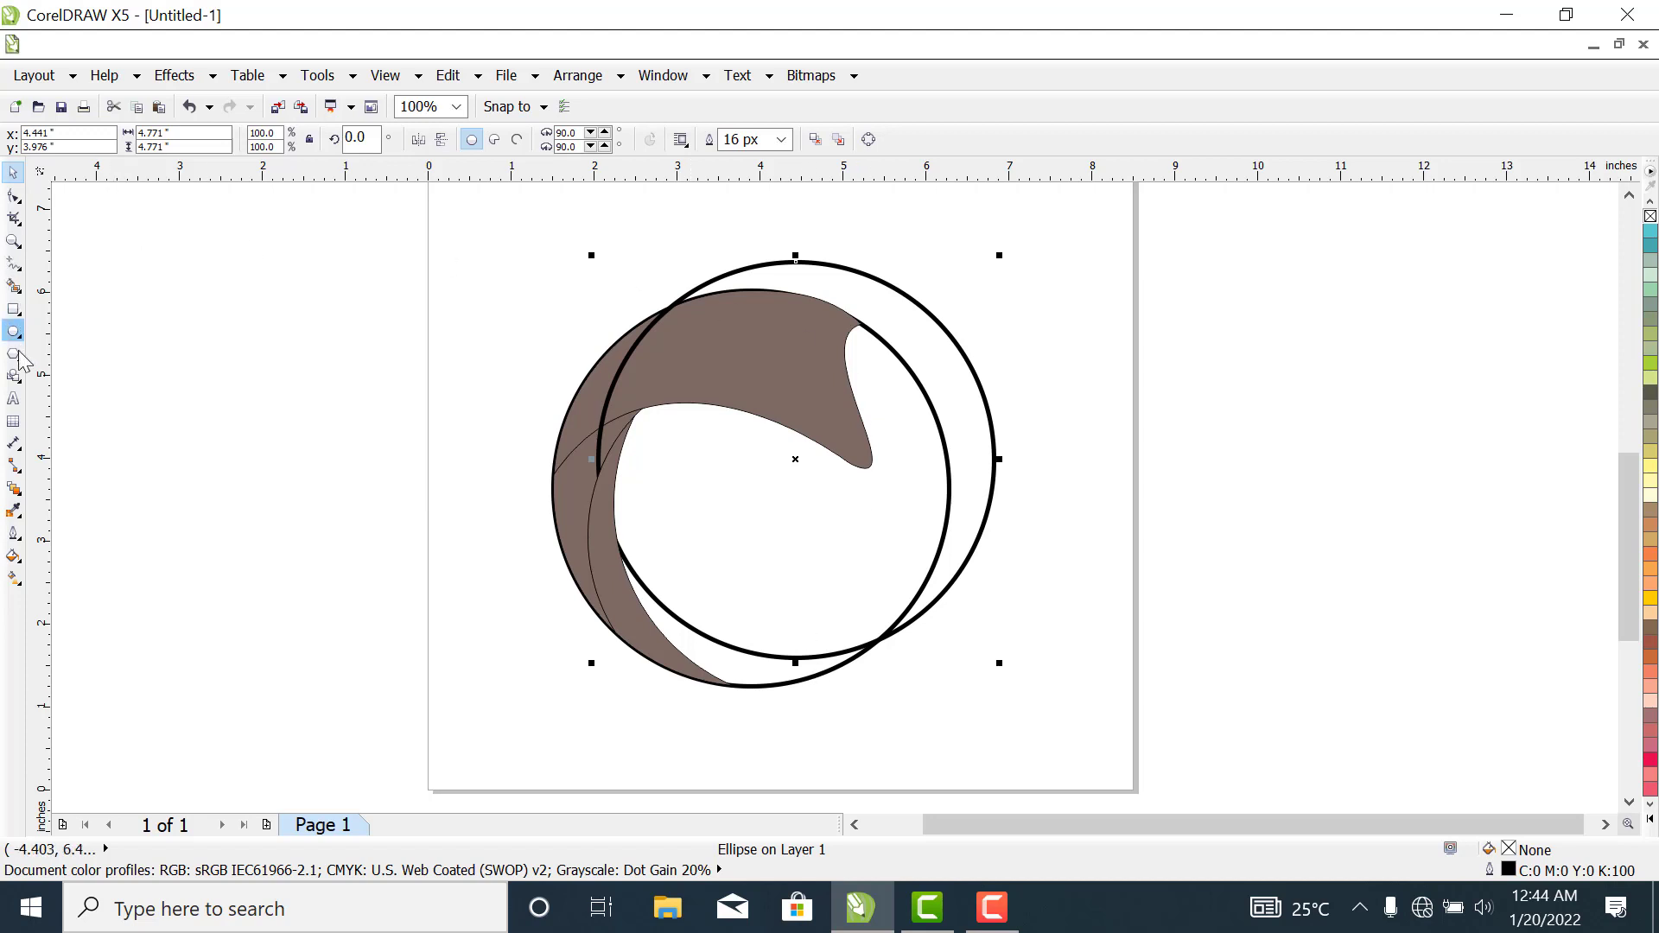
left_click(14, 286)
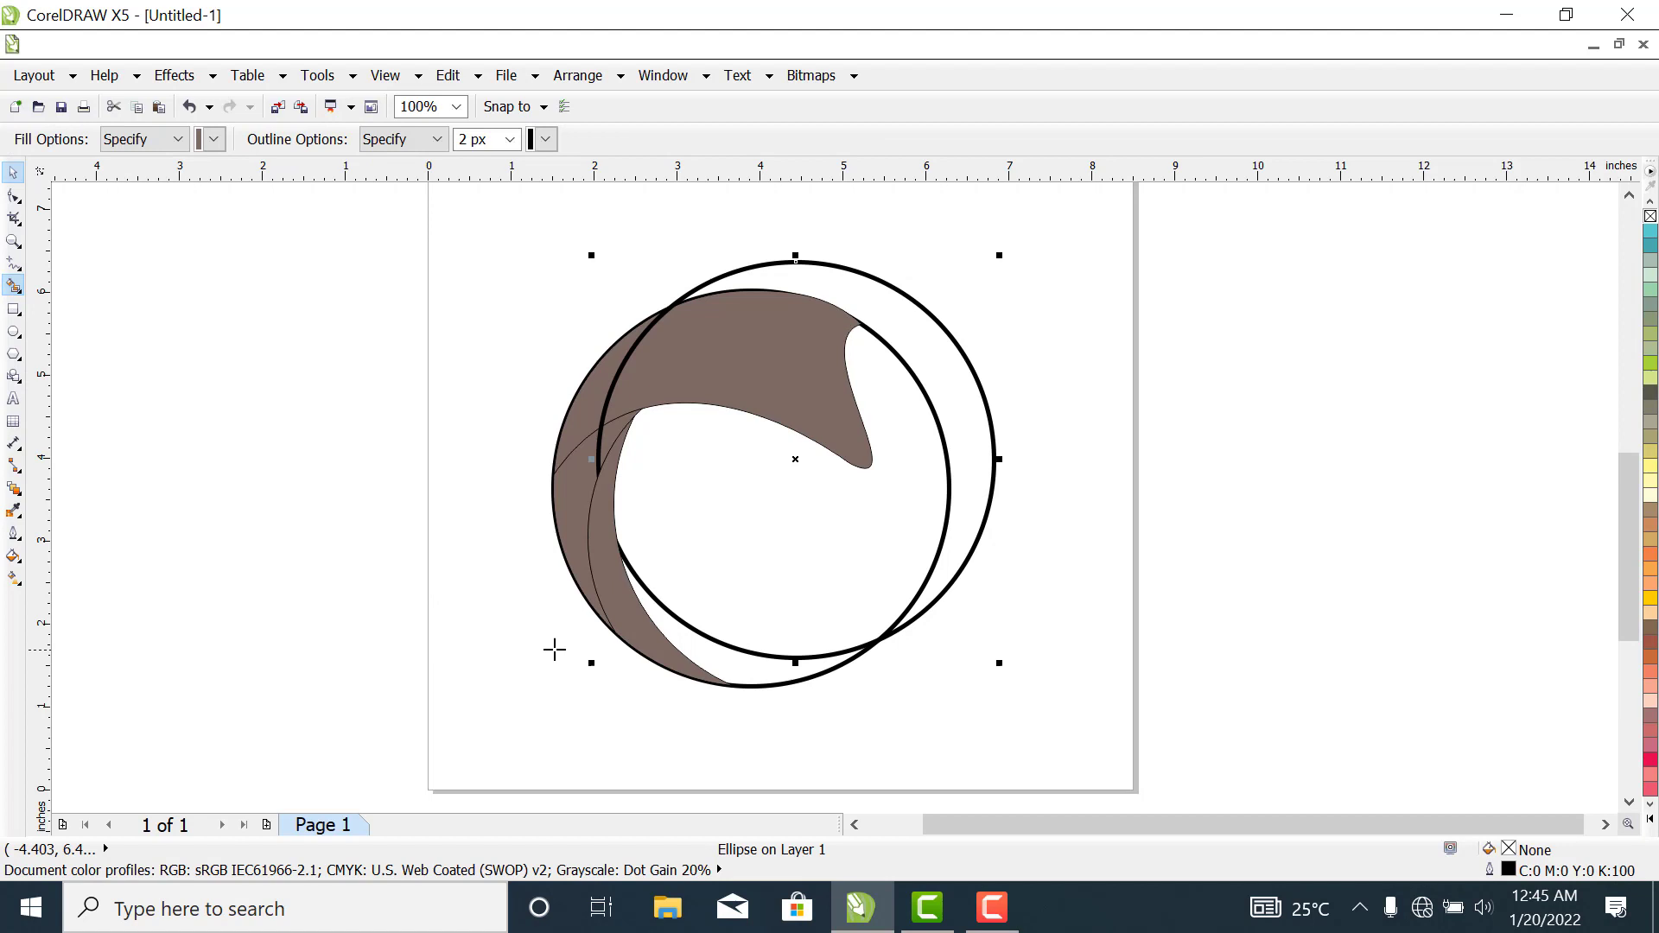
left_click(742, 664)
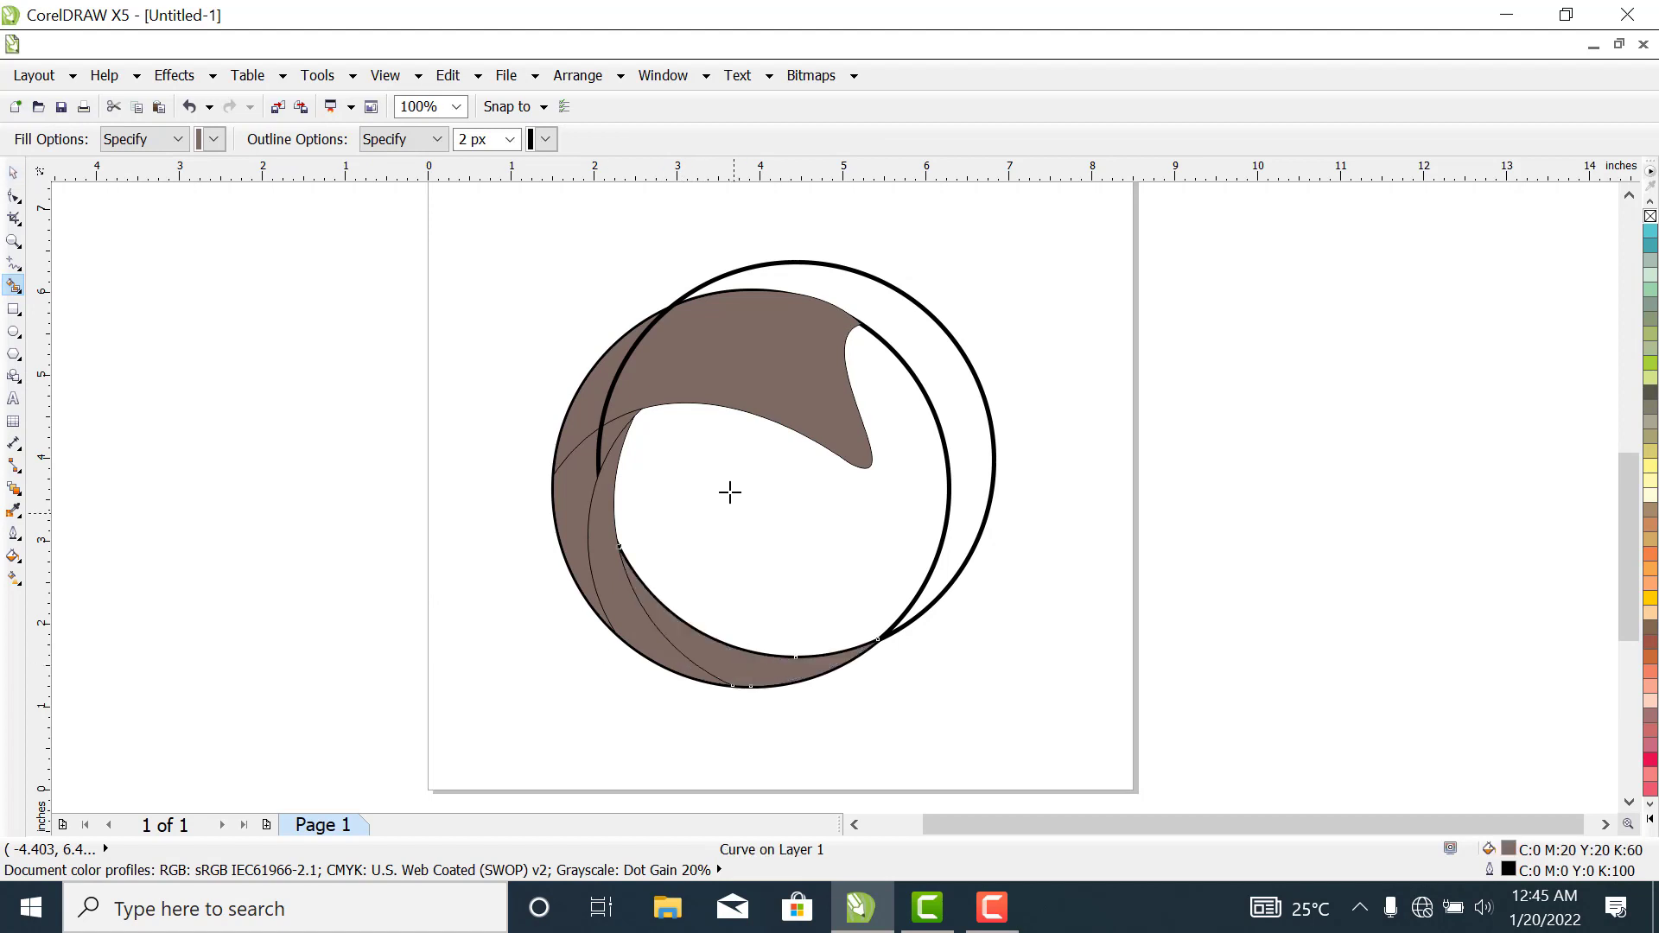
- Move the circle copy down and left to about X 3.66, Y 2.79 inches so its arc crosses the upper brown shape
left_click(13, 172)
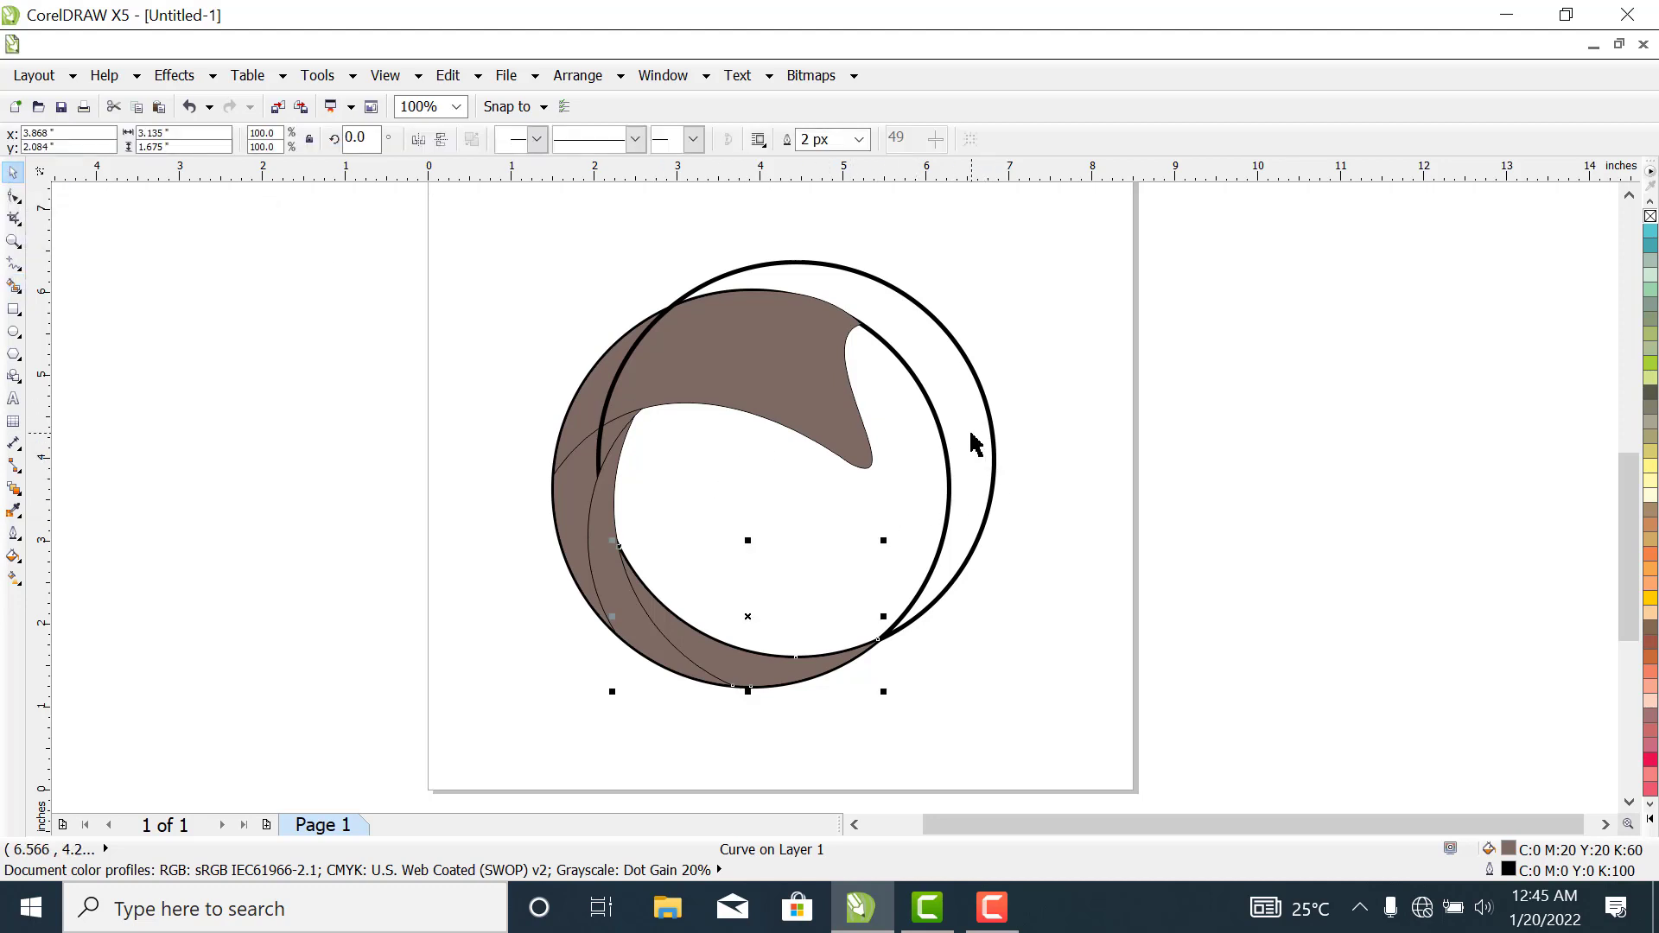
left_click_drag(992, 453, 910, 527)
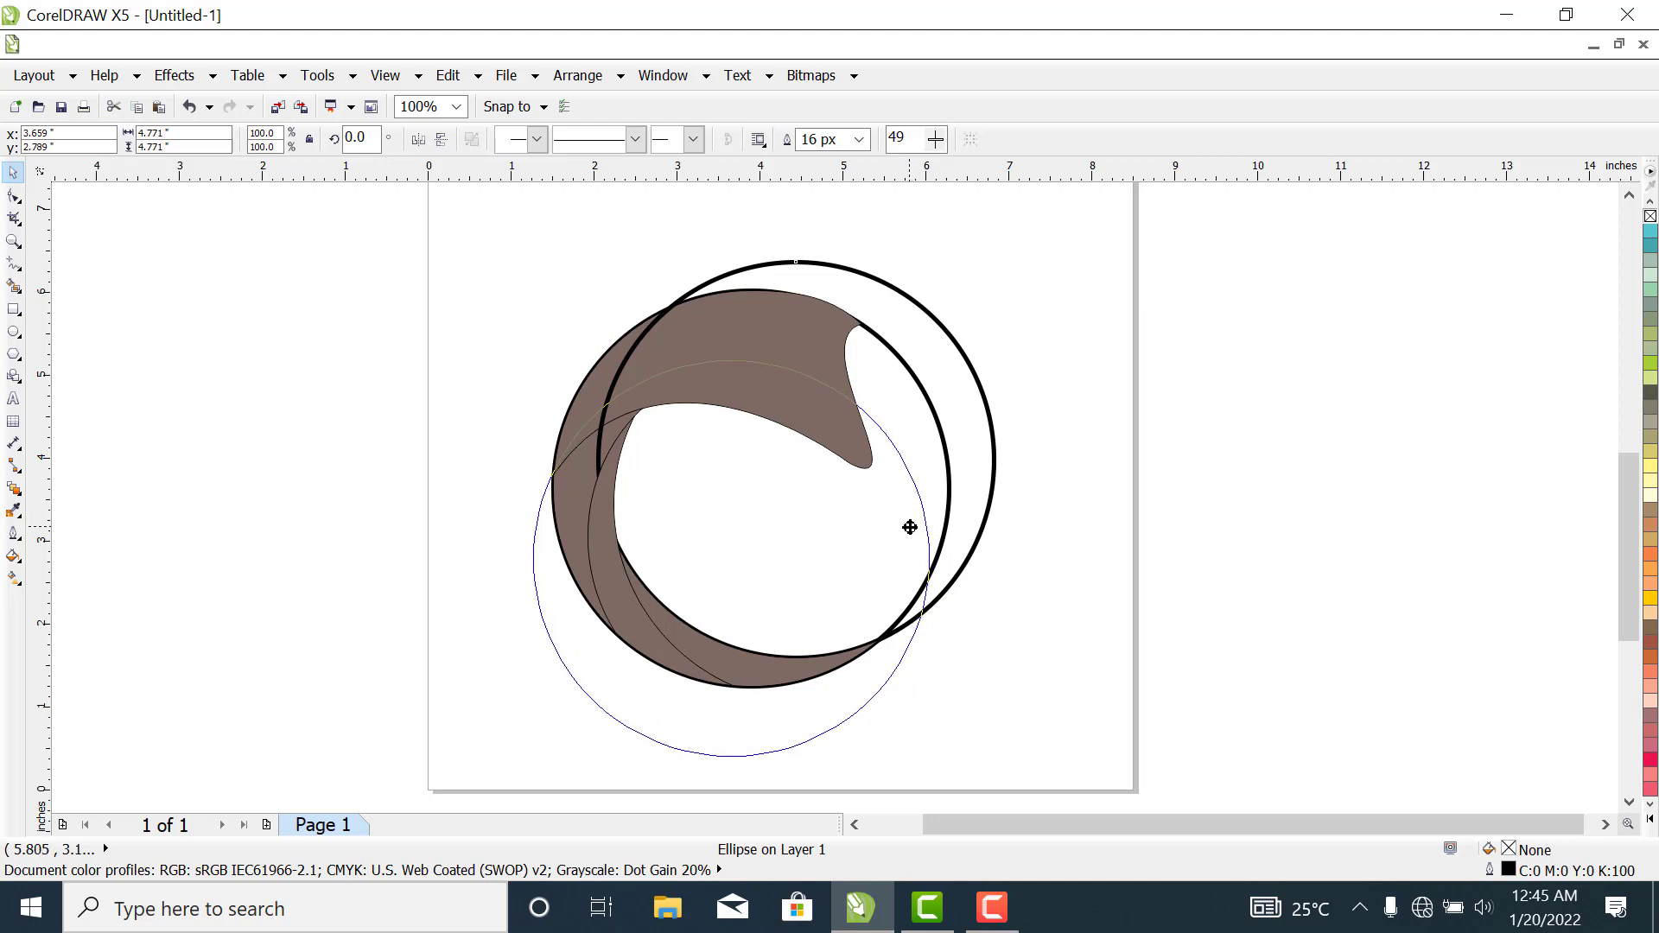
left_click_drag(910, 528, 910, 528)
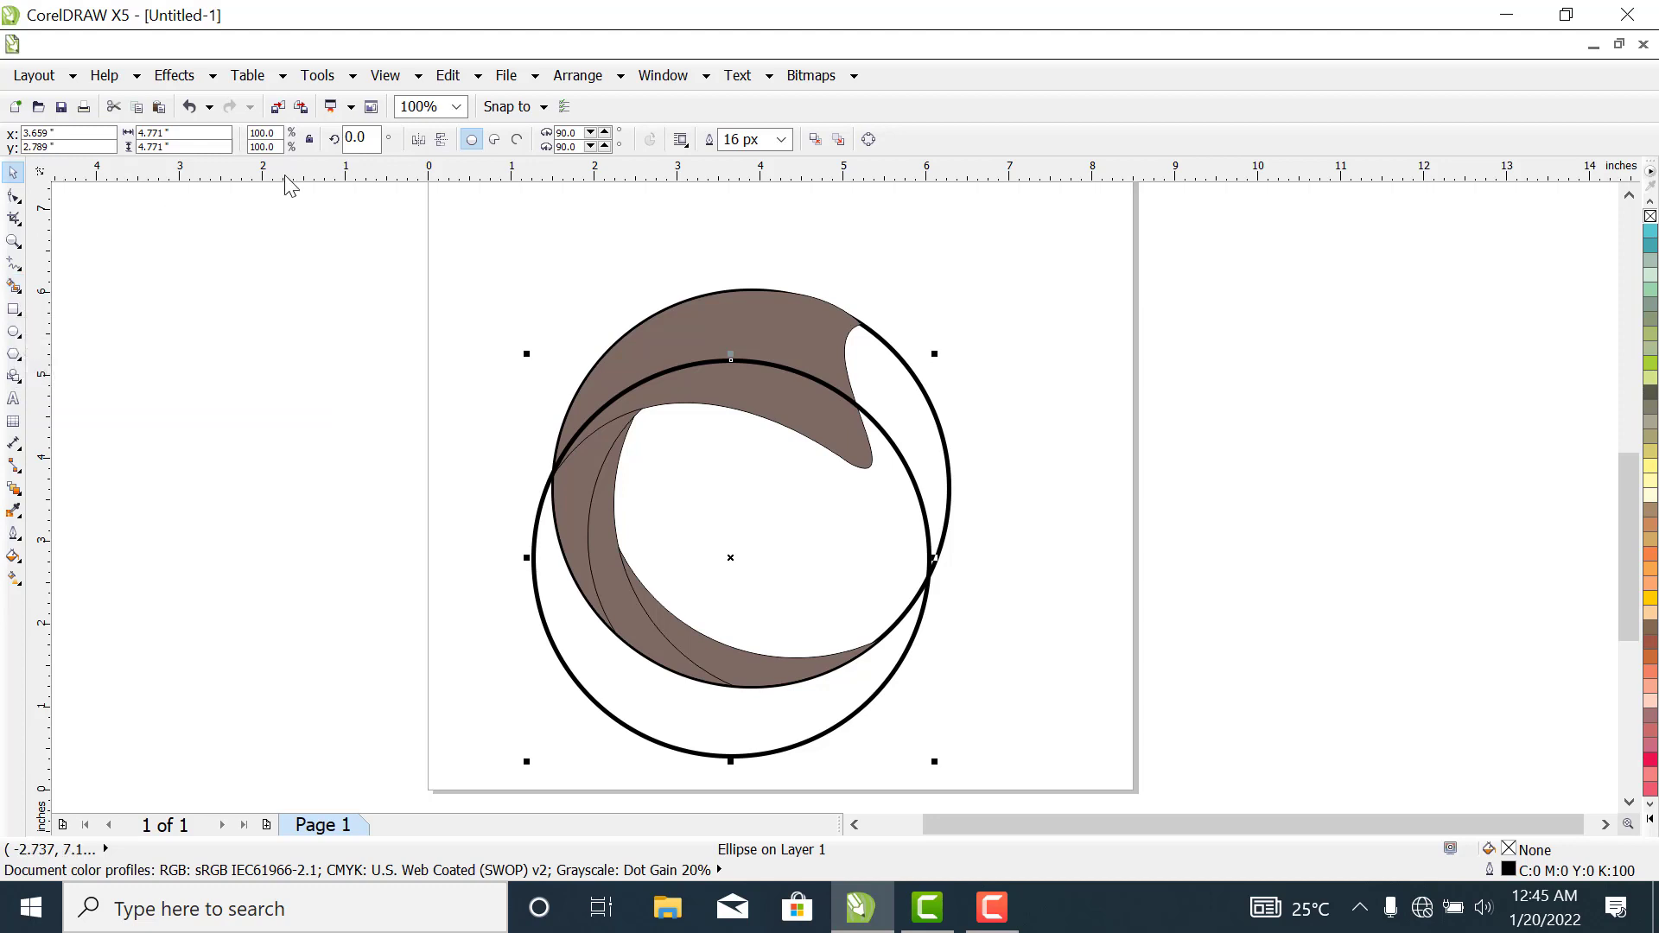
- Smart-fill the upper shape's inner band below the circle copy's arc with pink and a 2 px outline
left_click(13, 292)
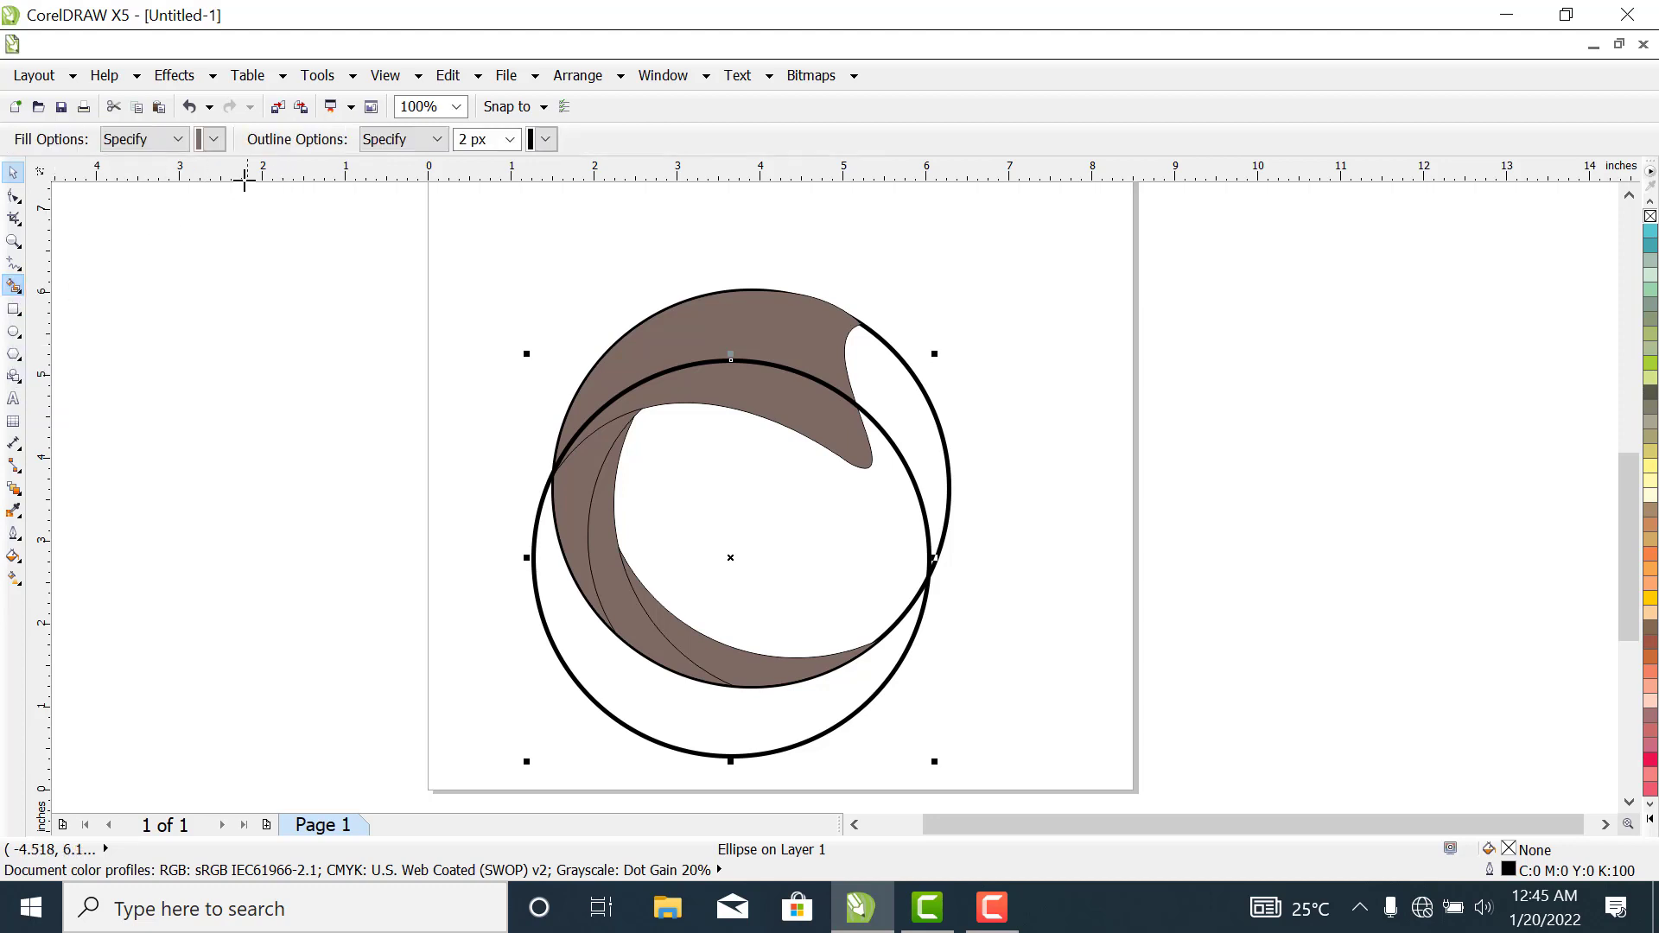
left_click(214, 140)
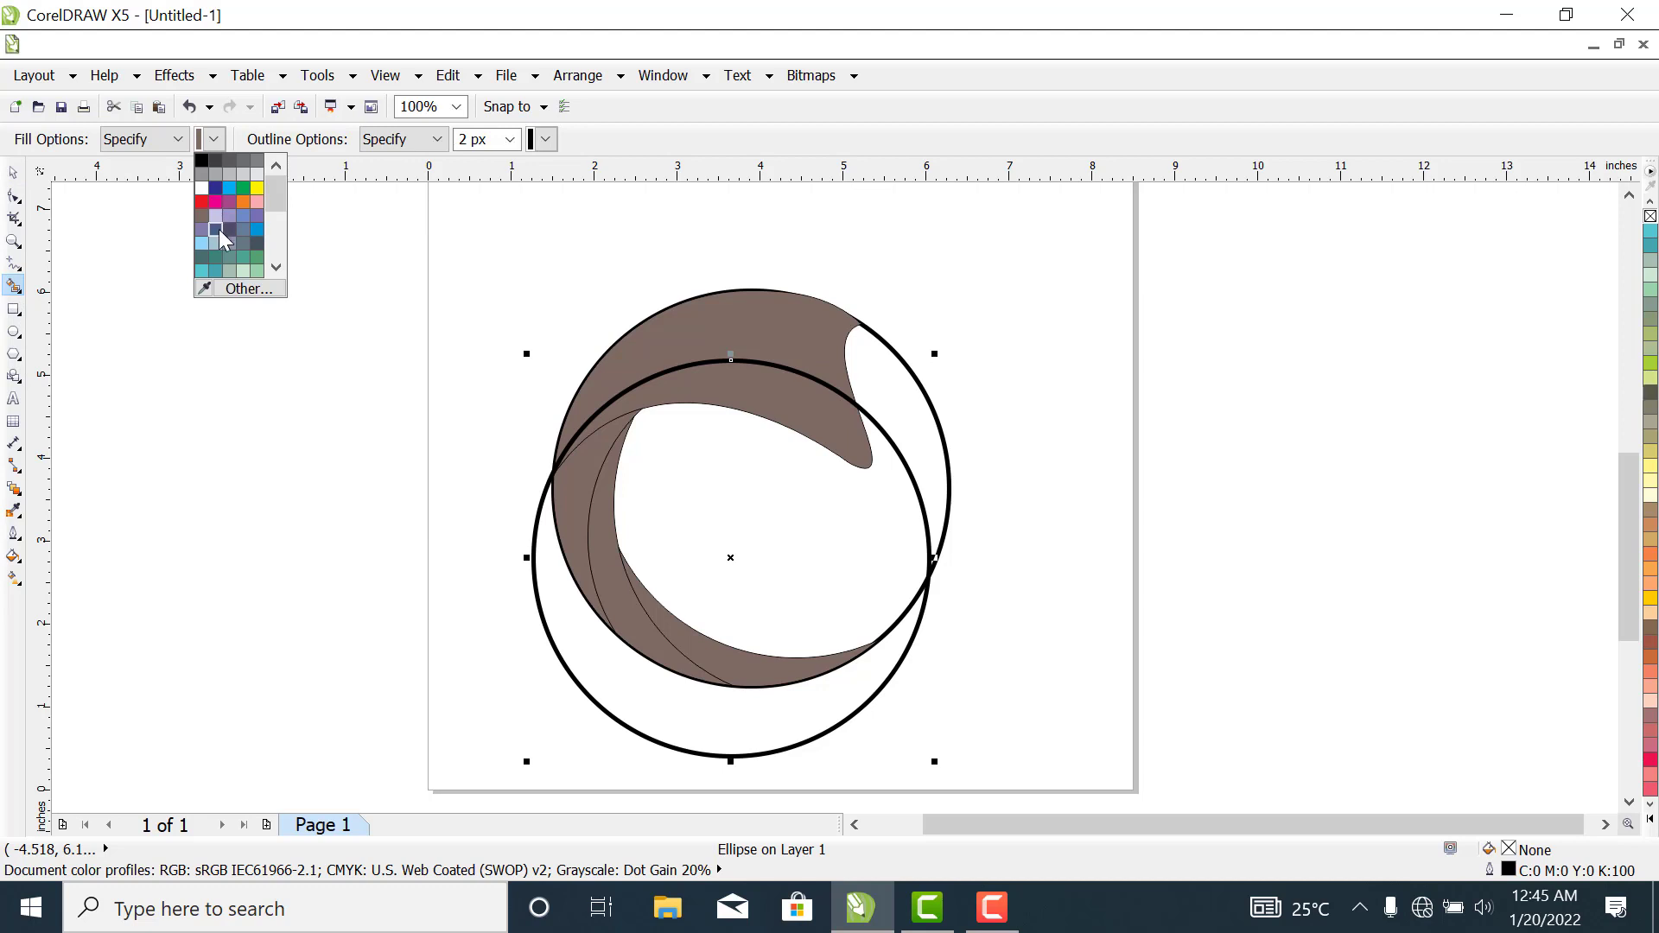
left_click(256, 200)
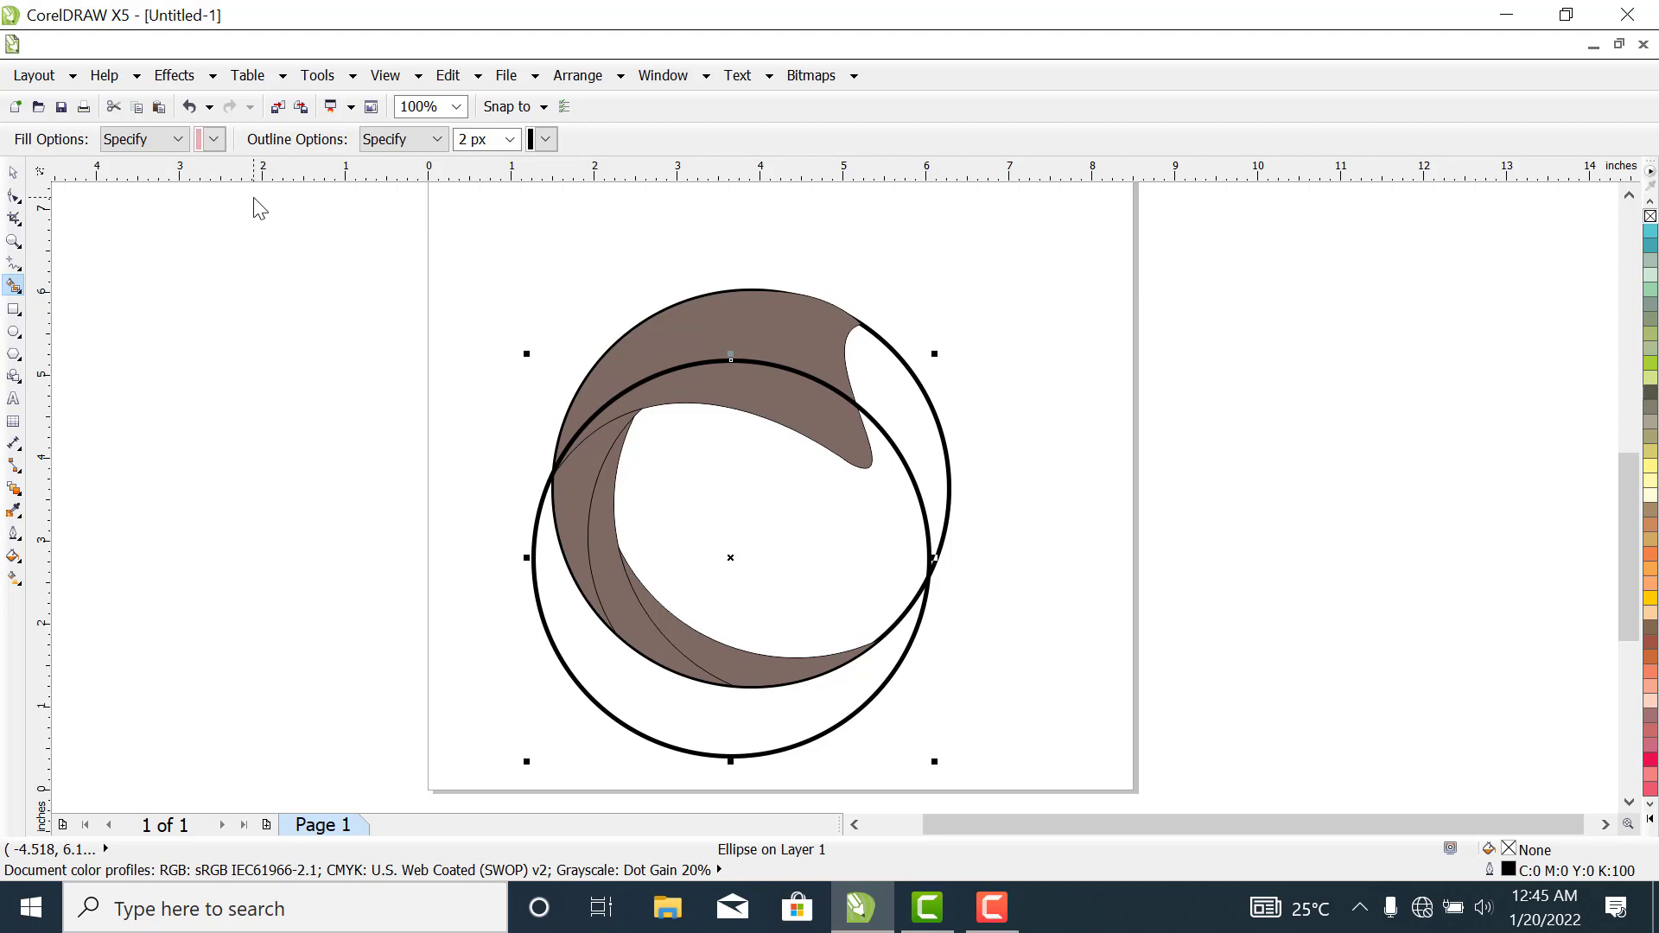
left_click(742, 386)
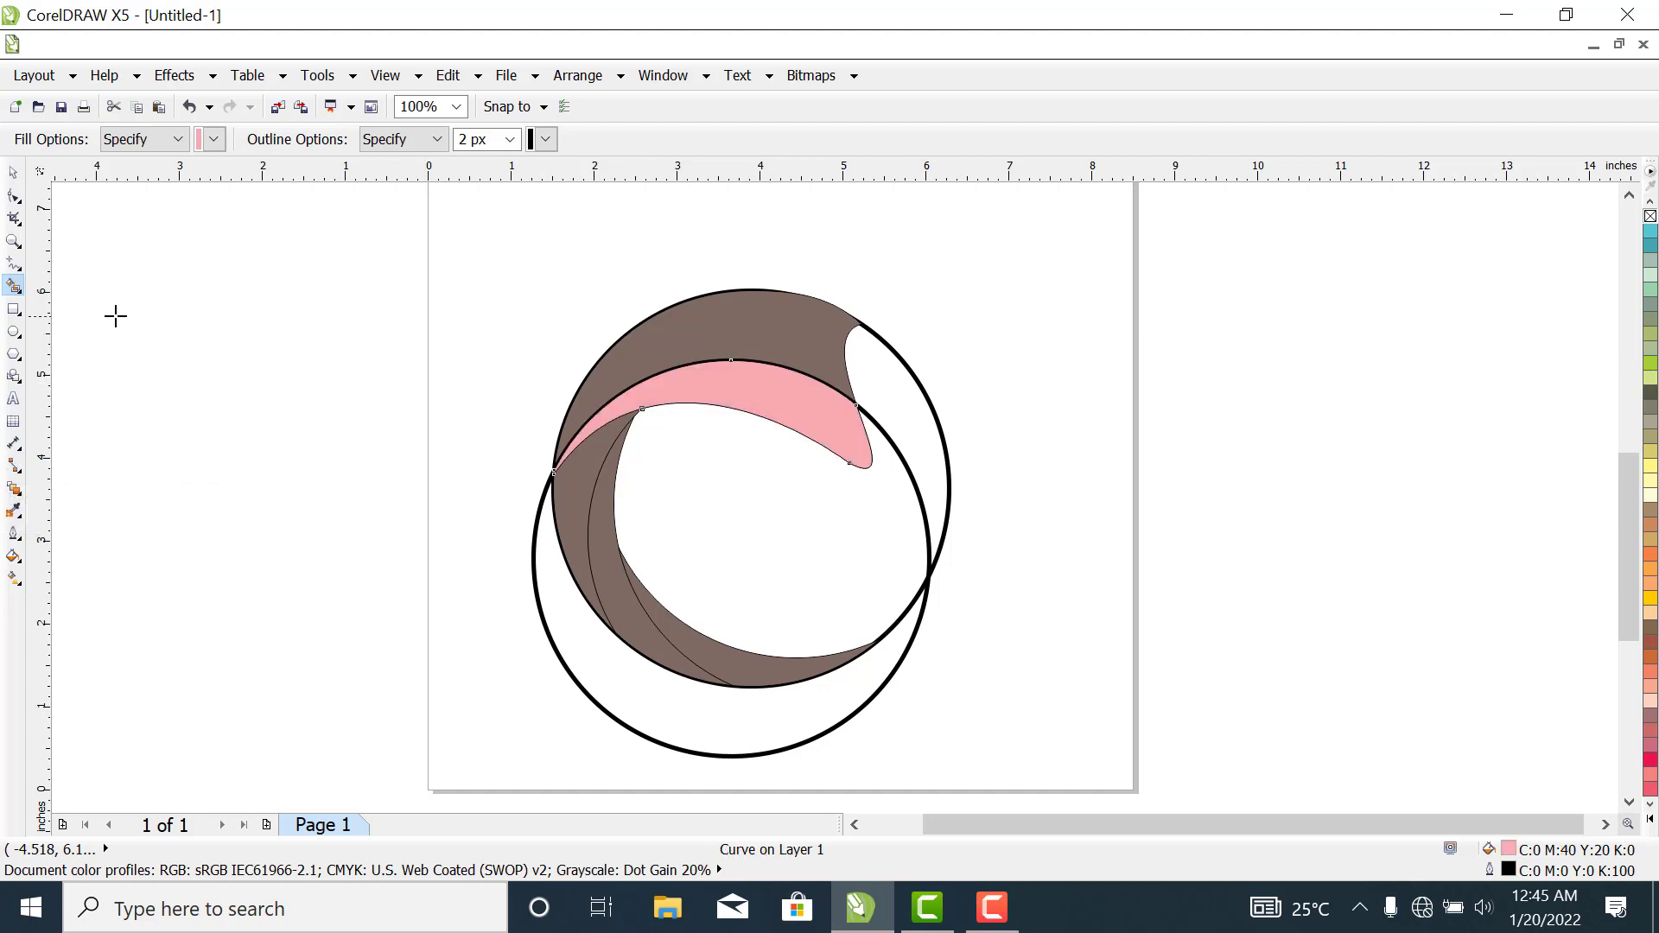
- Move the circle copy up to about X 3.84, Y 3.22 inches and smart-fill the band between its arc and the inner band pink
left_click(13, 172)
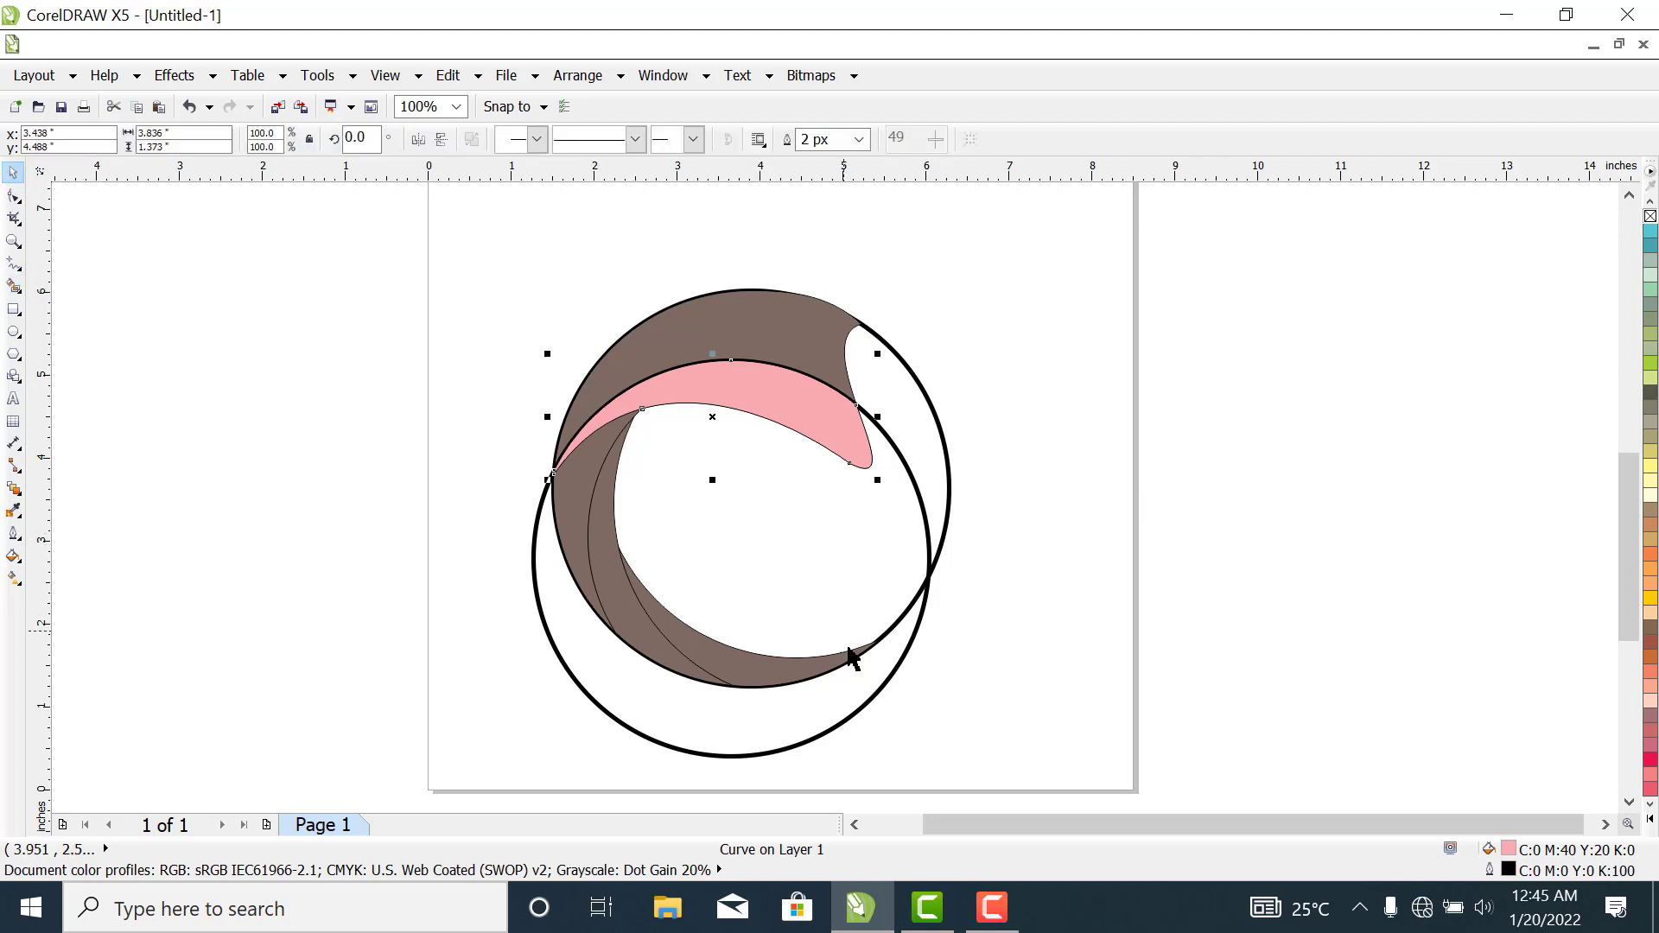
left_click(863, 706)
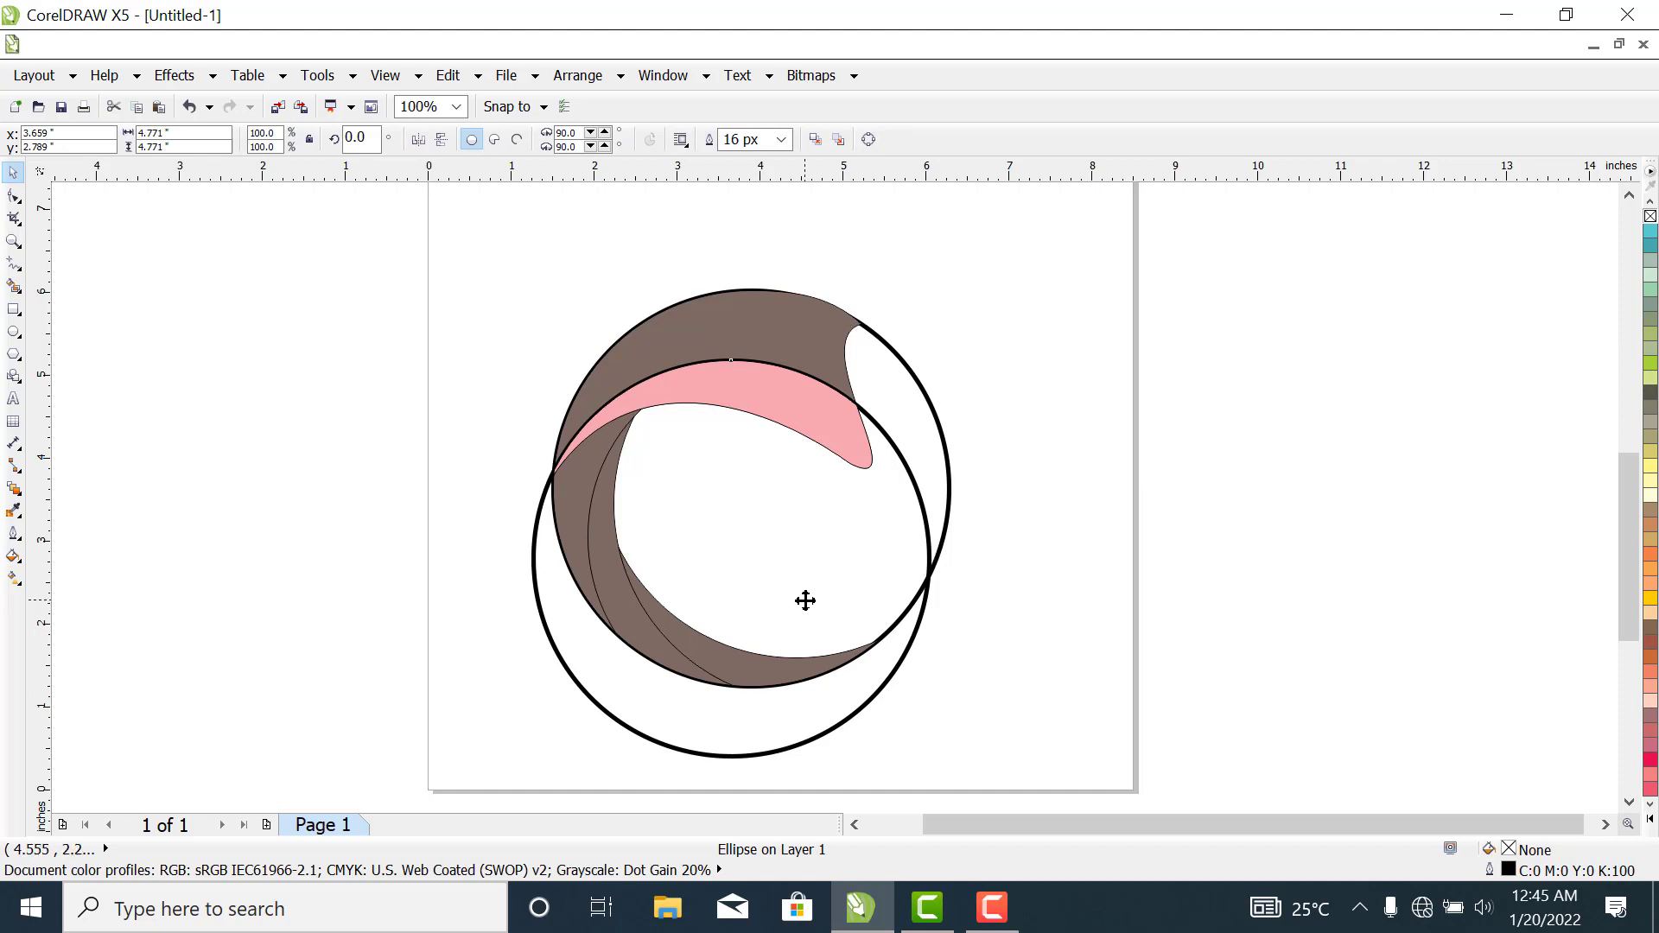
left_click_drag(804, 596, 816, 565)
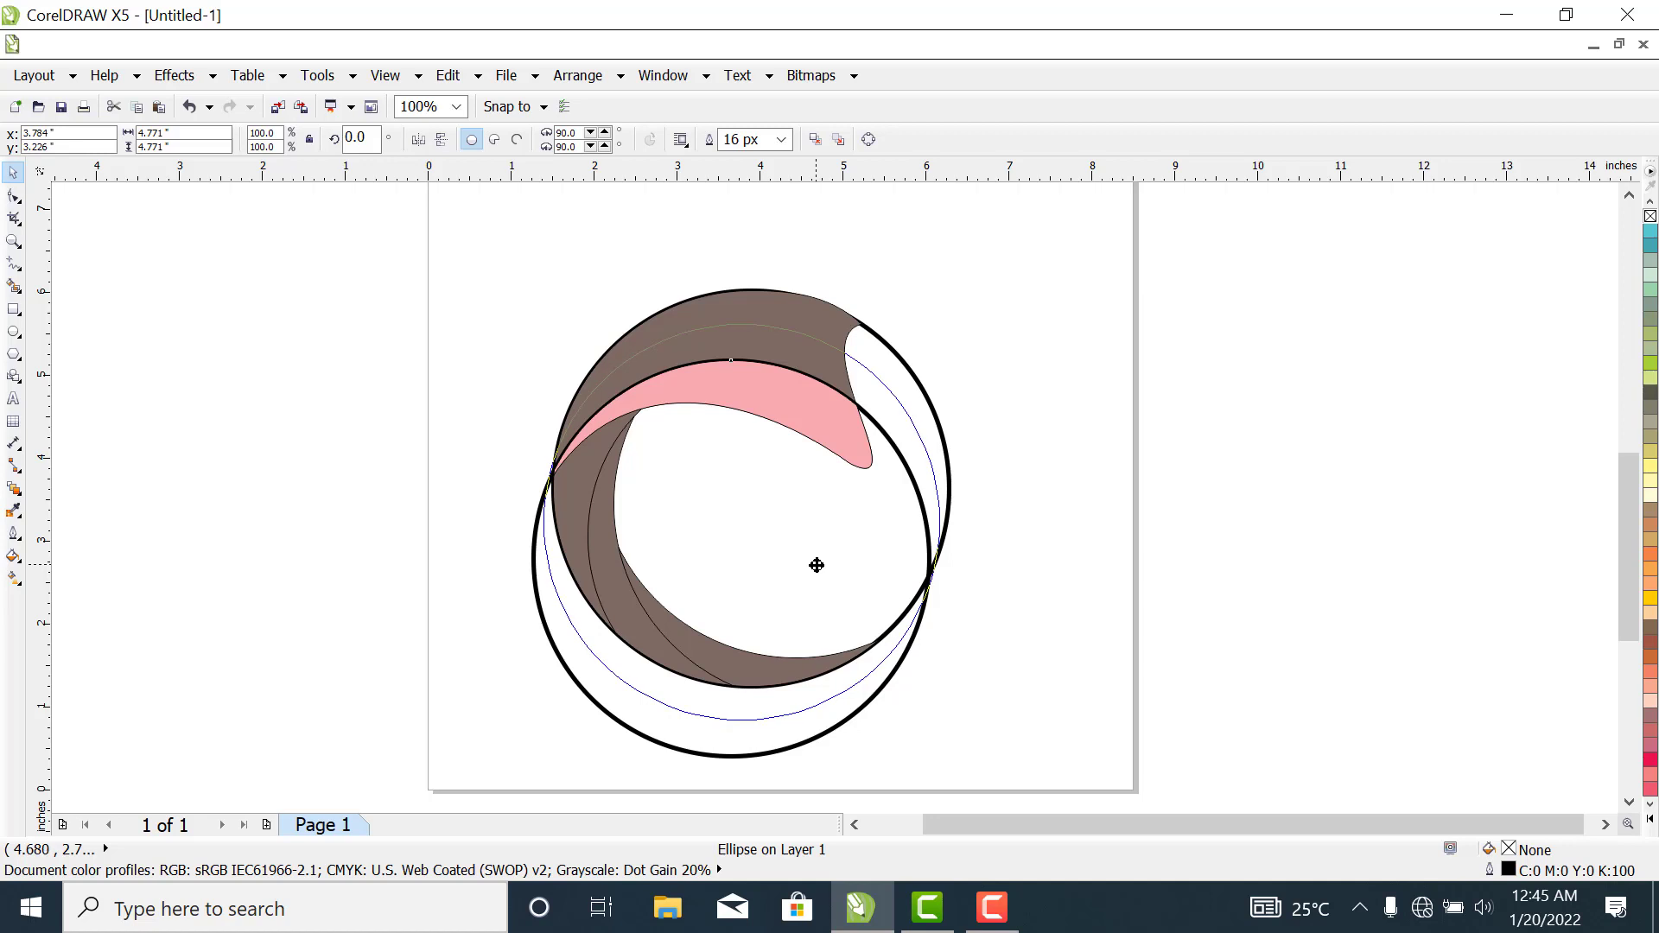
left_click_drag(816, 566, 823, 568)
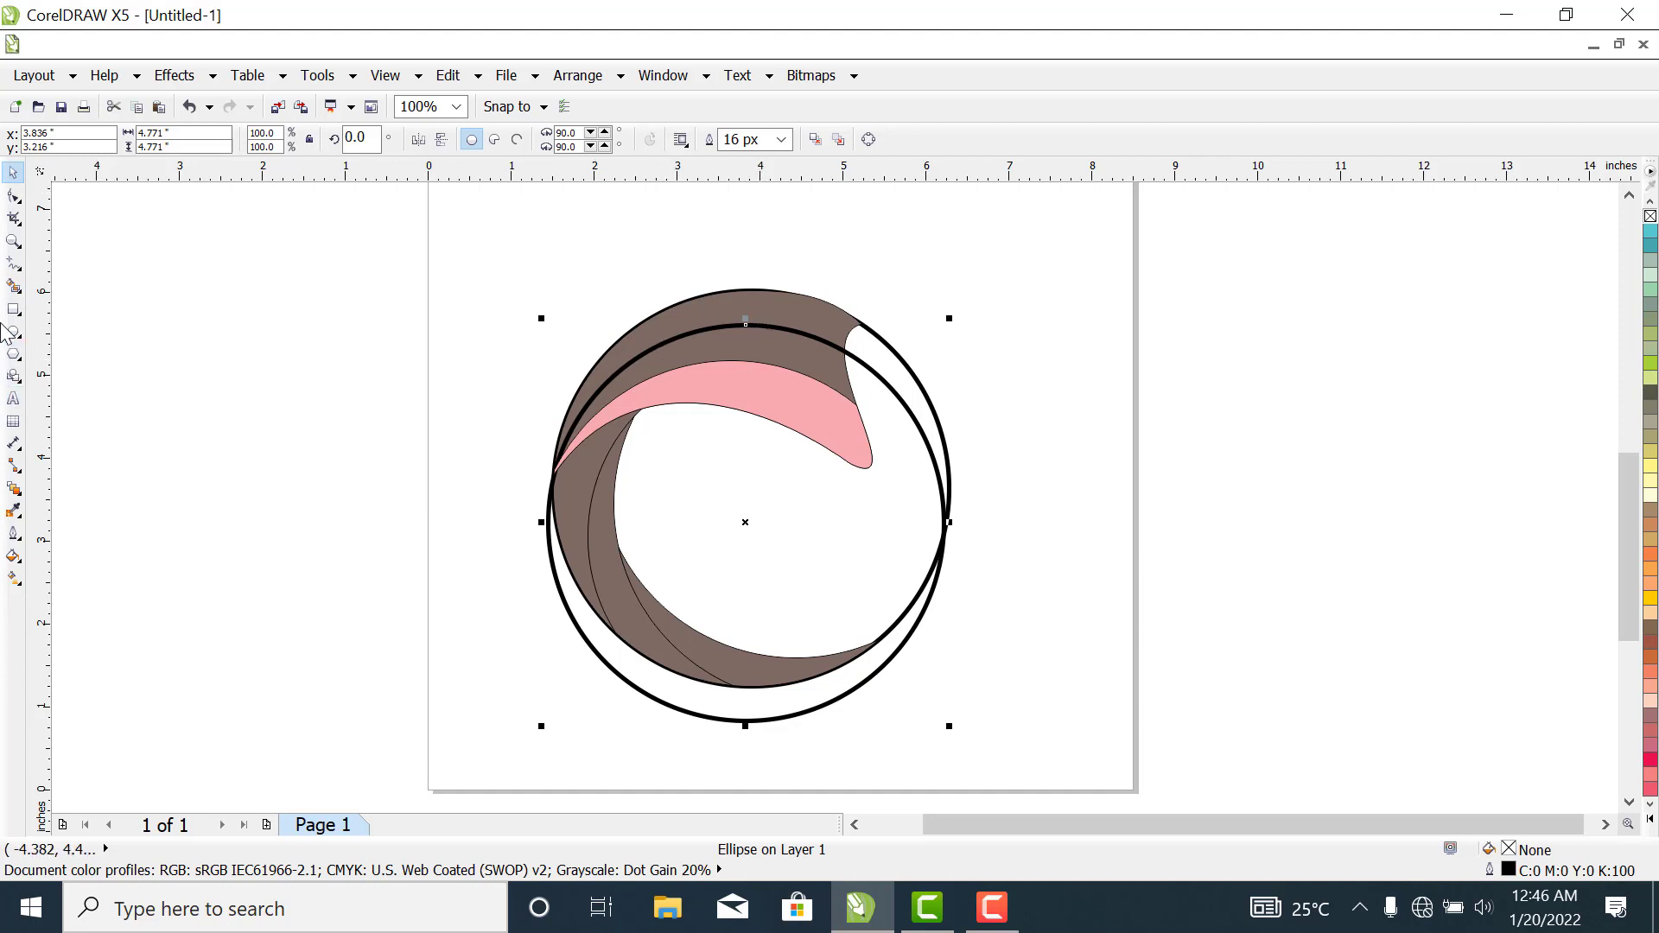
left_click(13, 286)
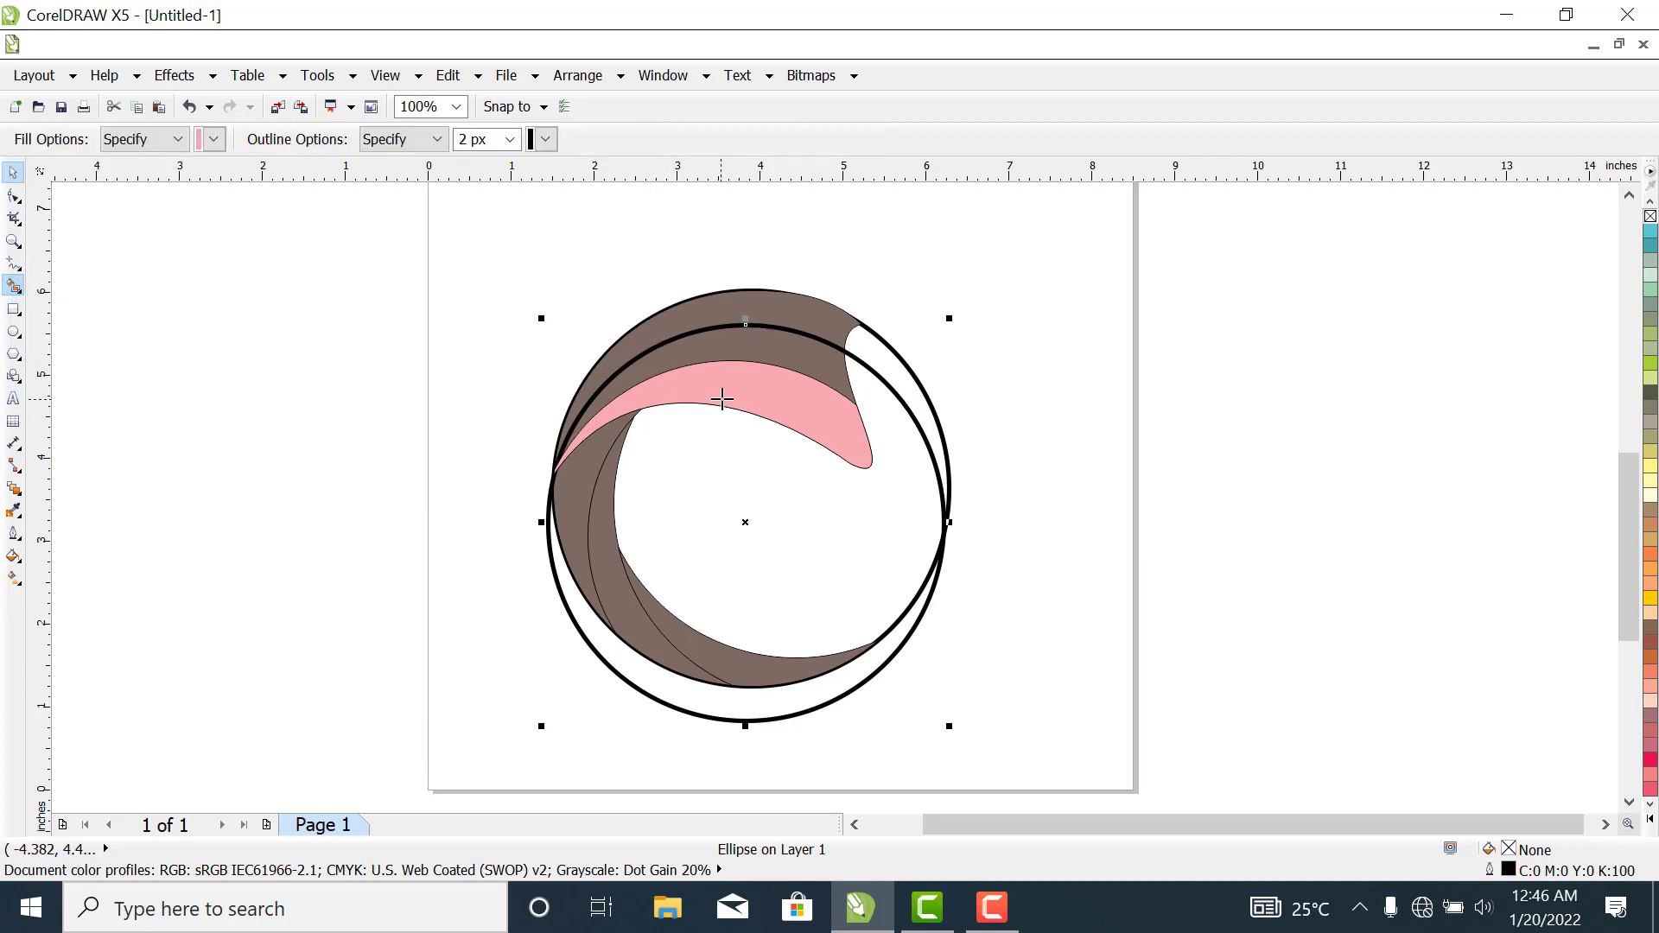
left_click(791, 347)
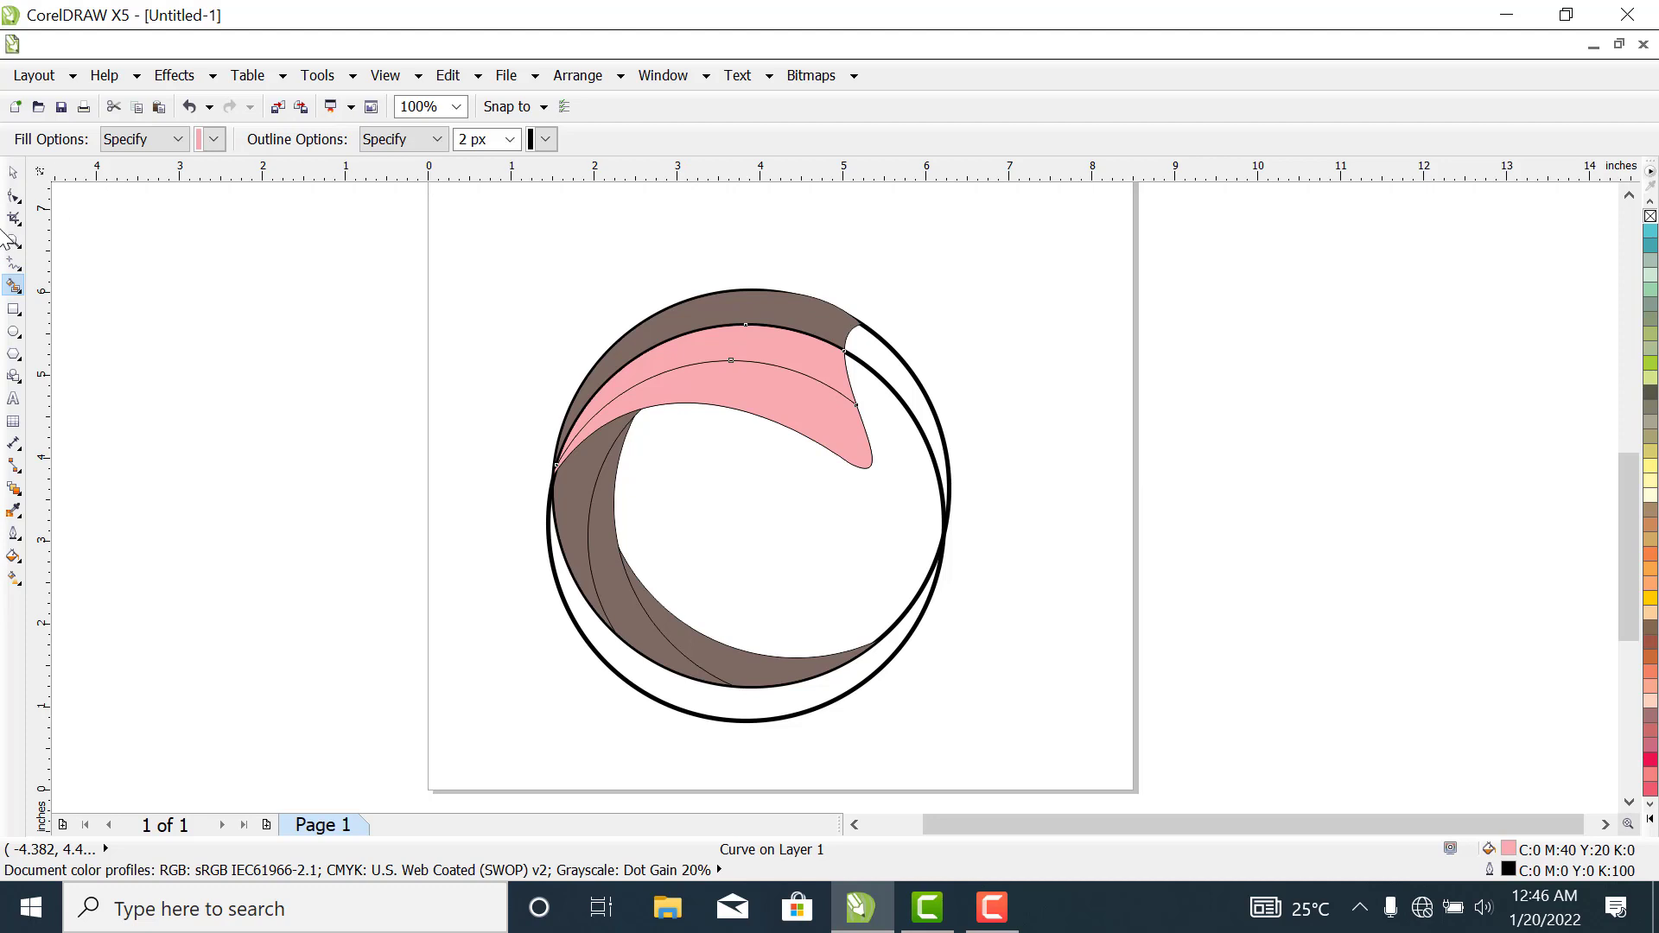
- Smart-fill the remaining outer brown band of the upper shape with blue and a 2 px outline
left_click(213, 140)
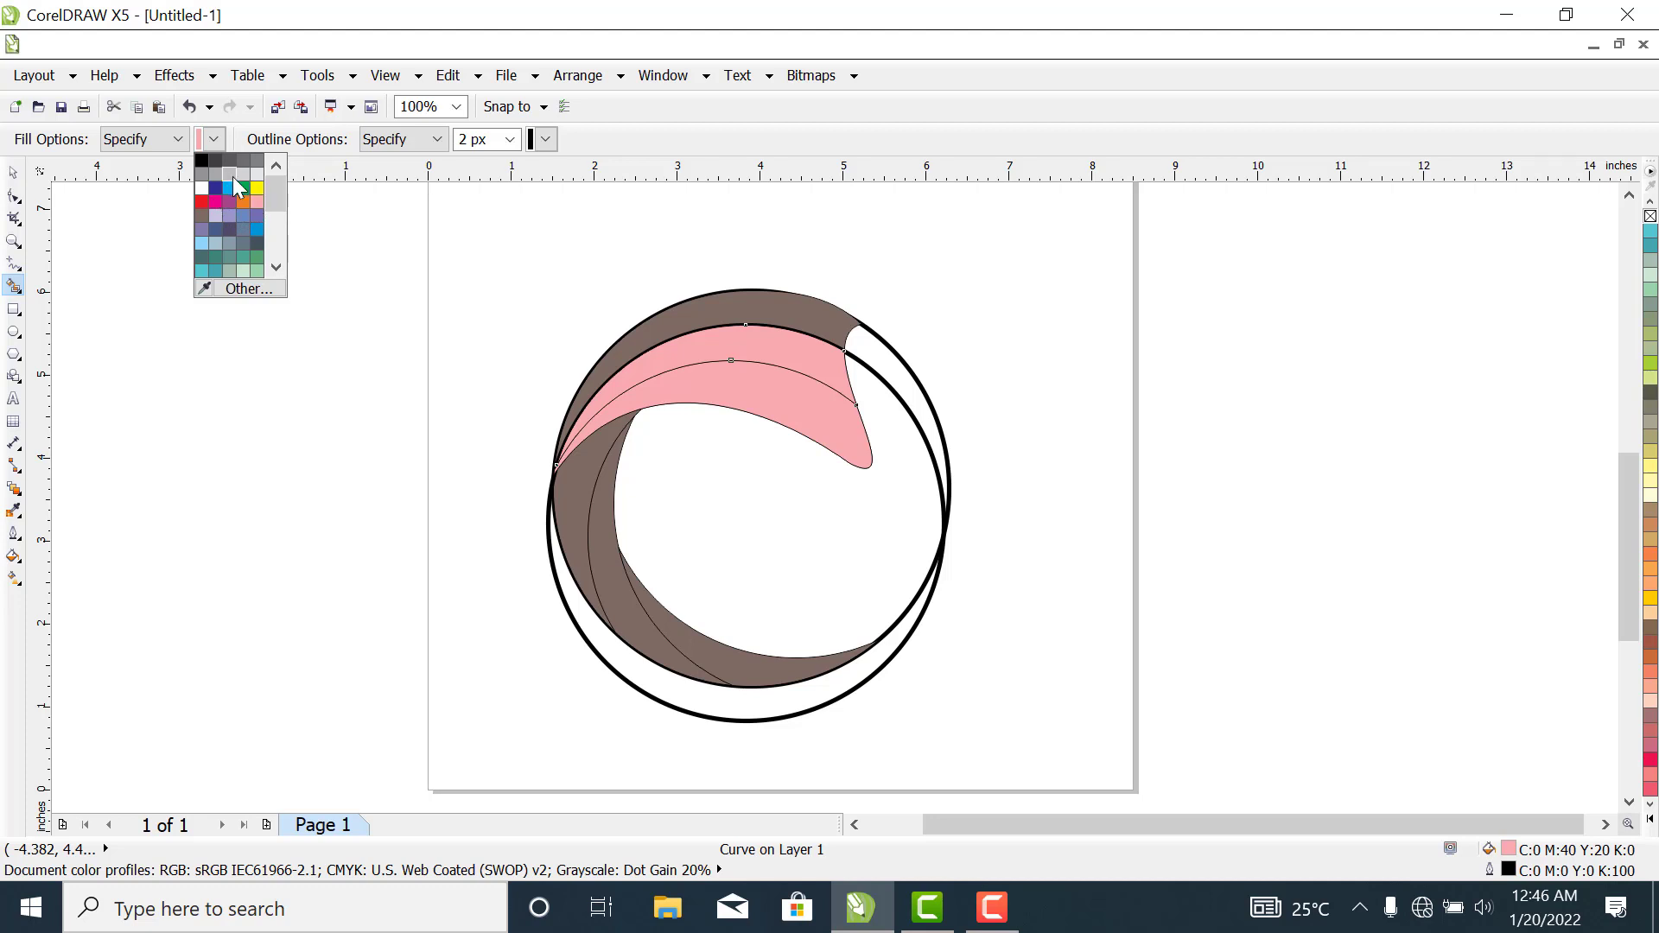
left_click(245, 217)
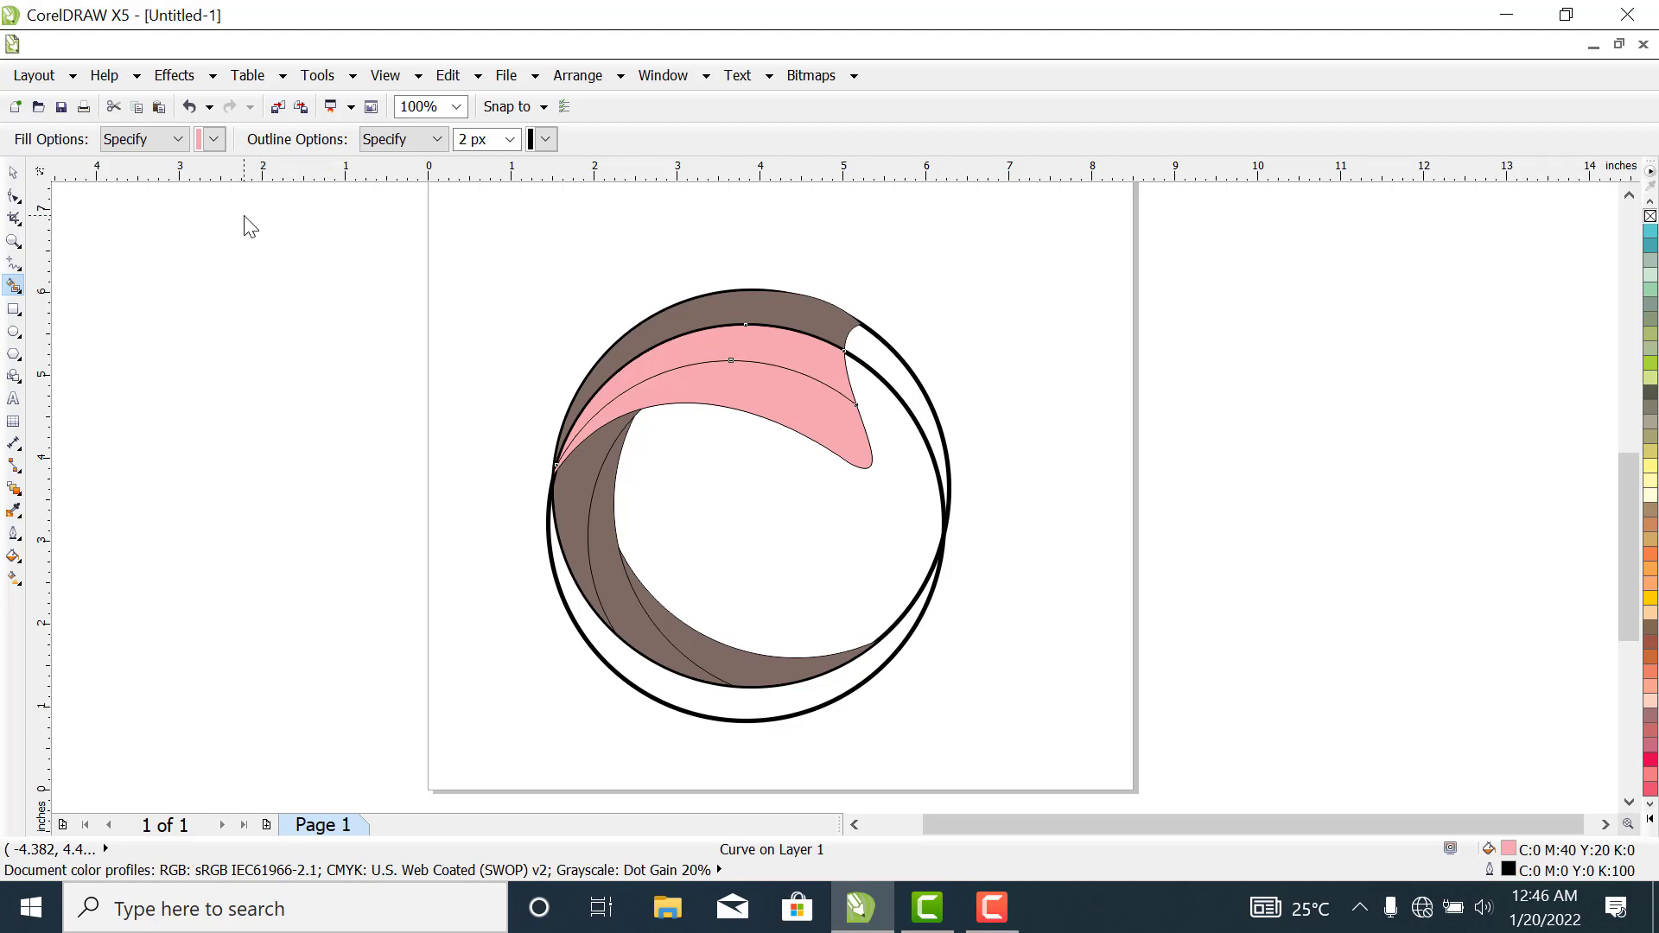
left_click(717, 306)
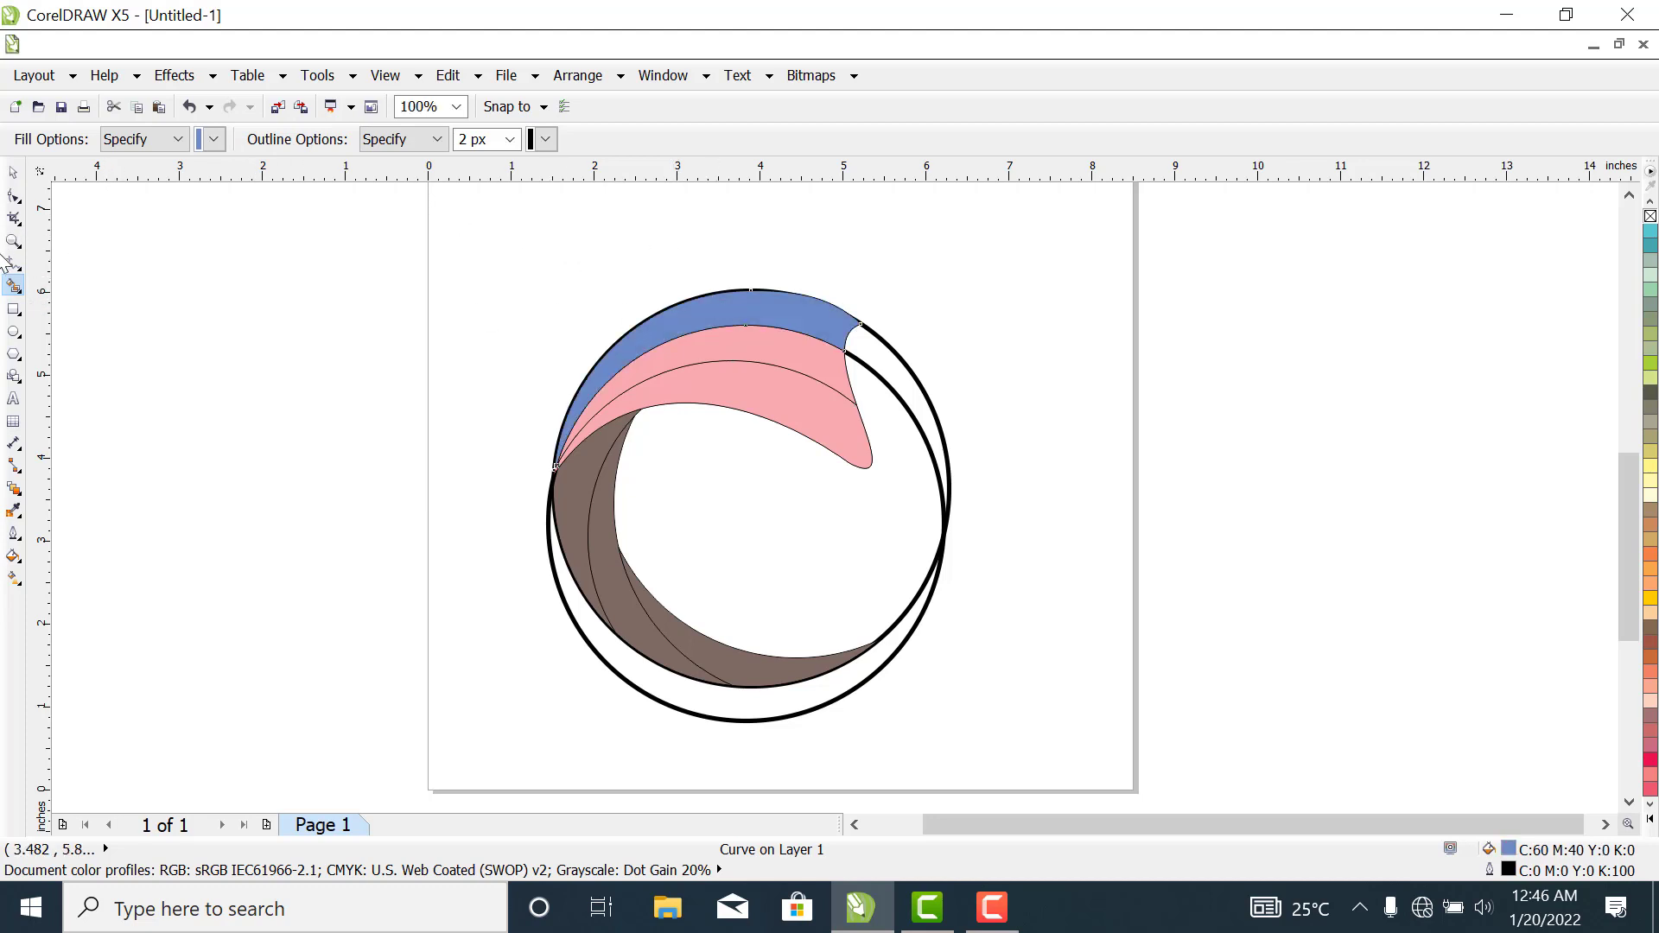
- Delete the original circle and its offset copy, keeping only the filled shapes
left_click(13, 173)
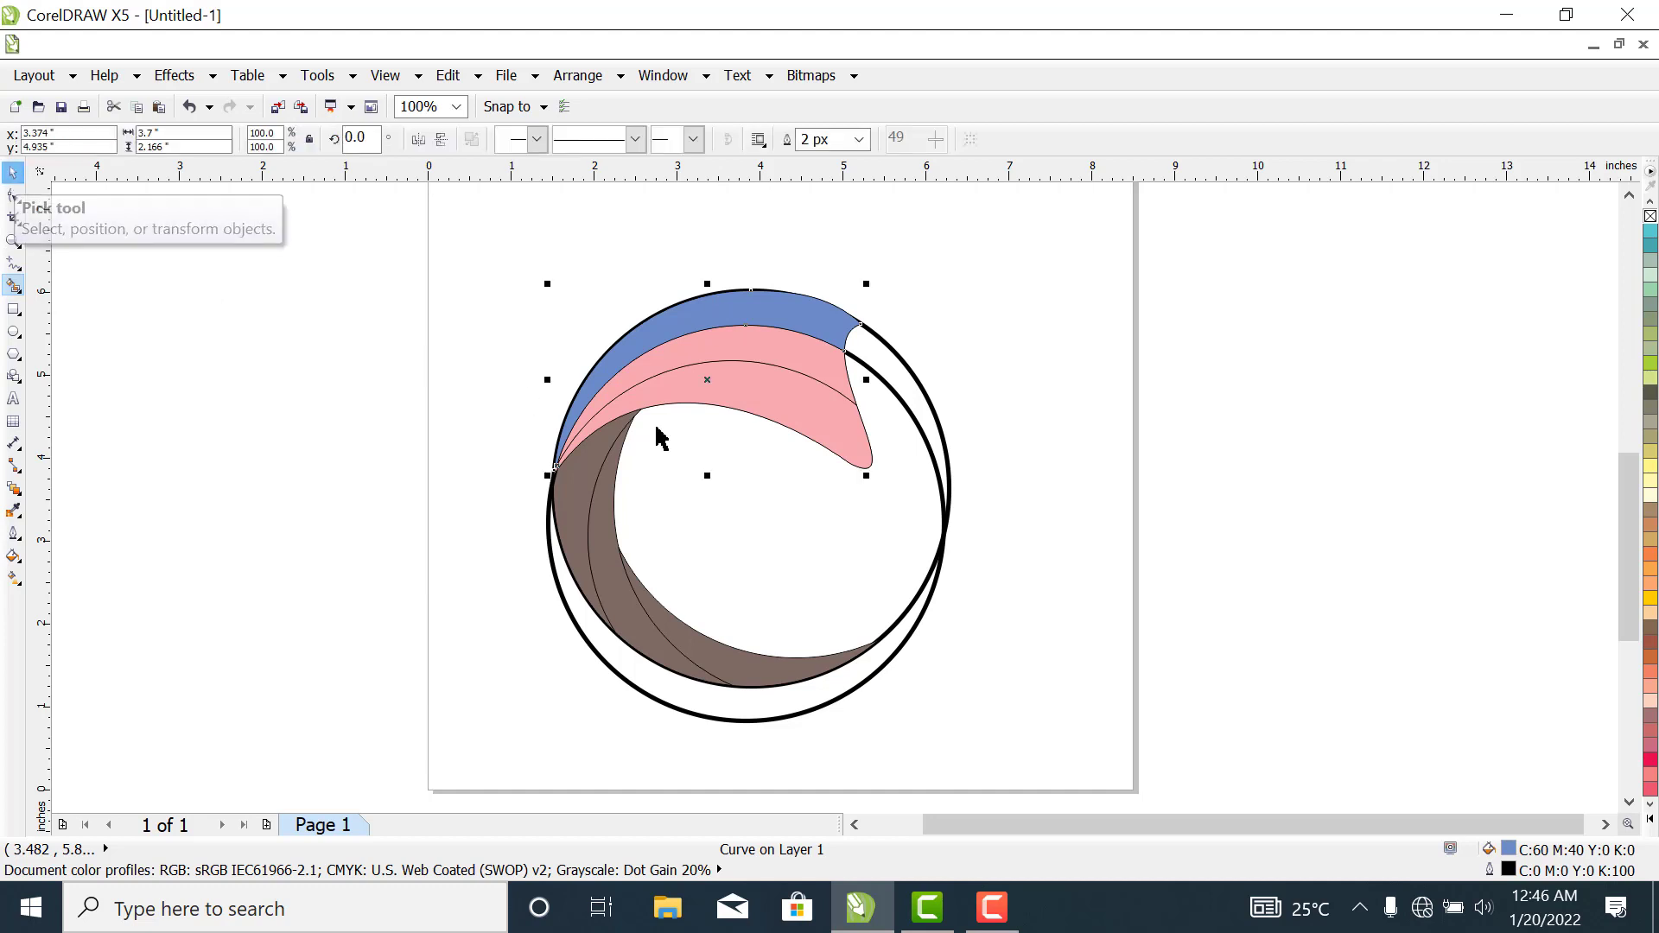
left_click(951, 480)
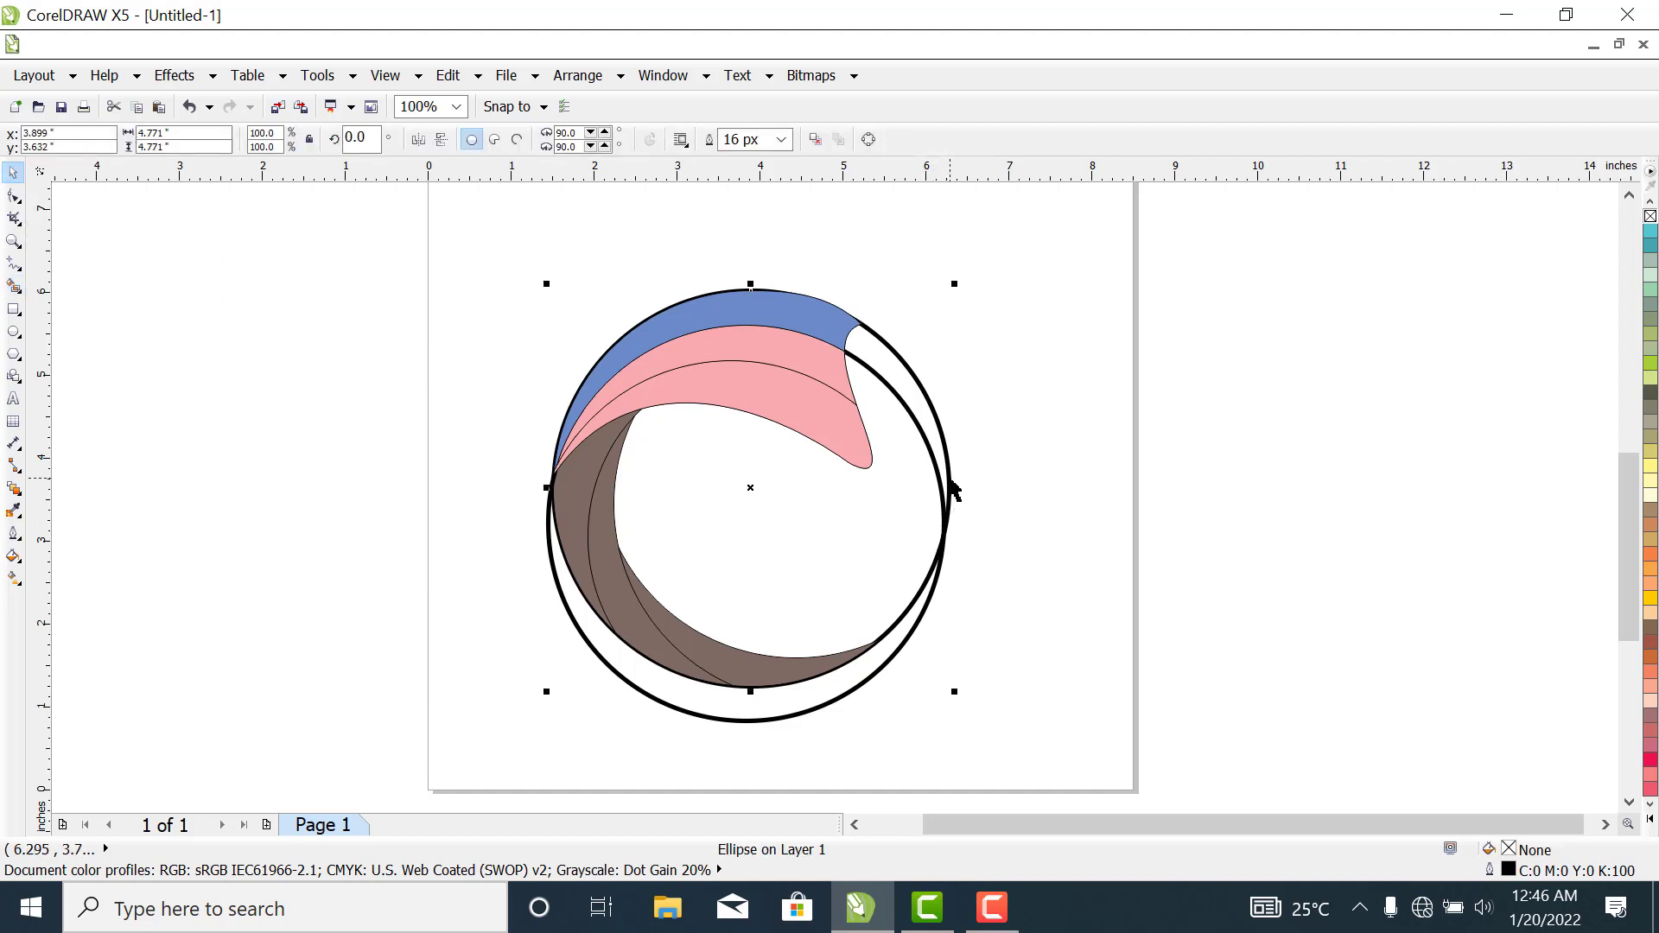
right_click(951, 480)
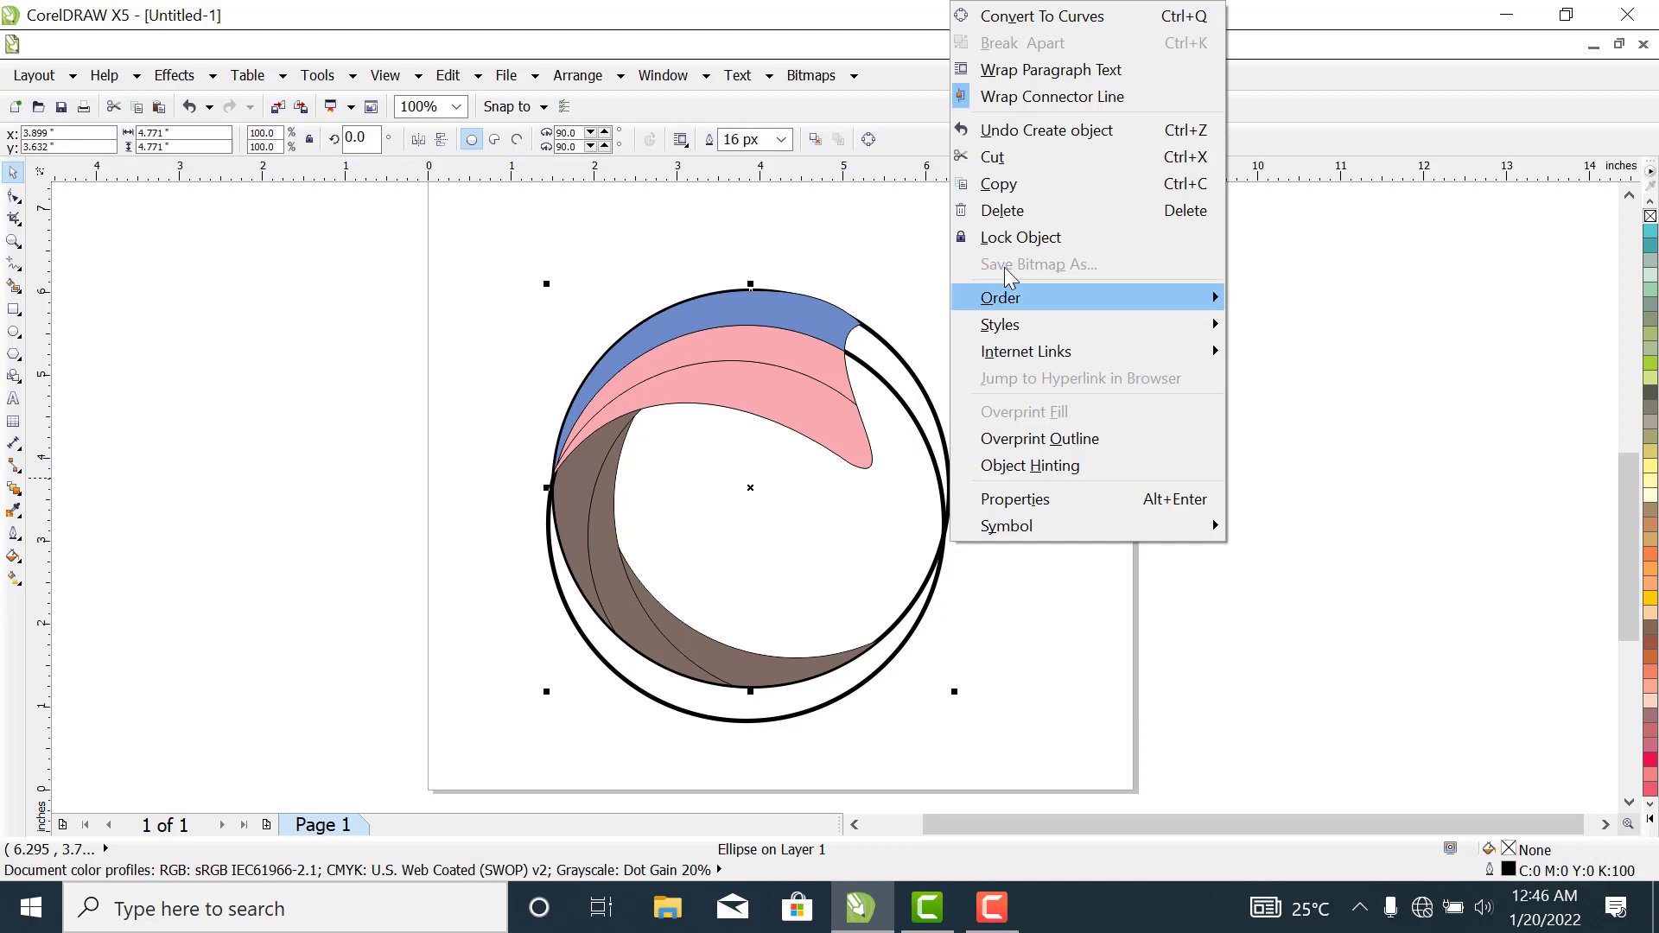
left_click(1032, 211)
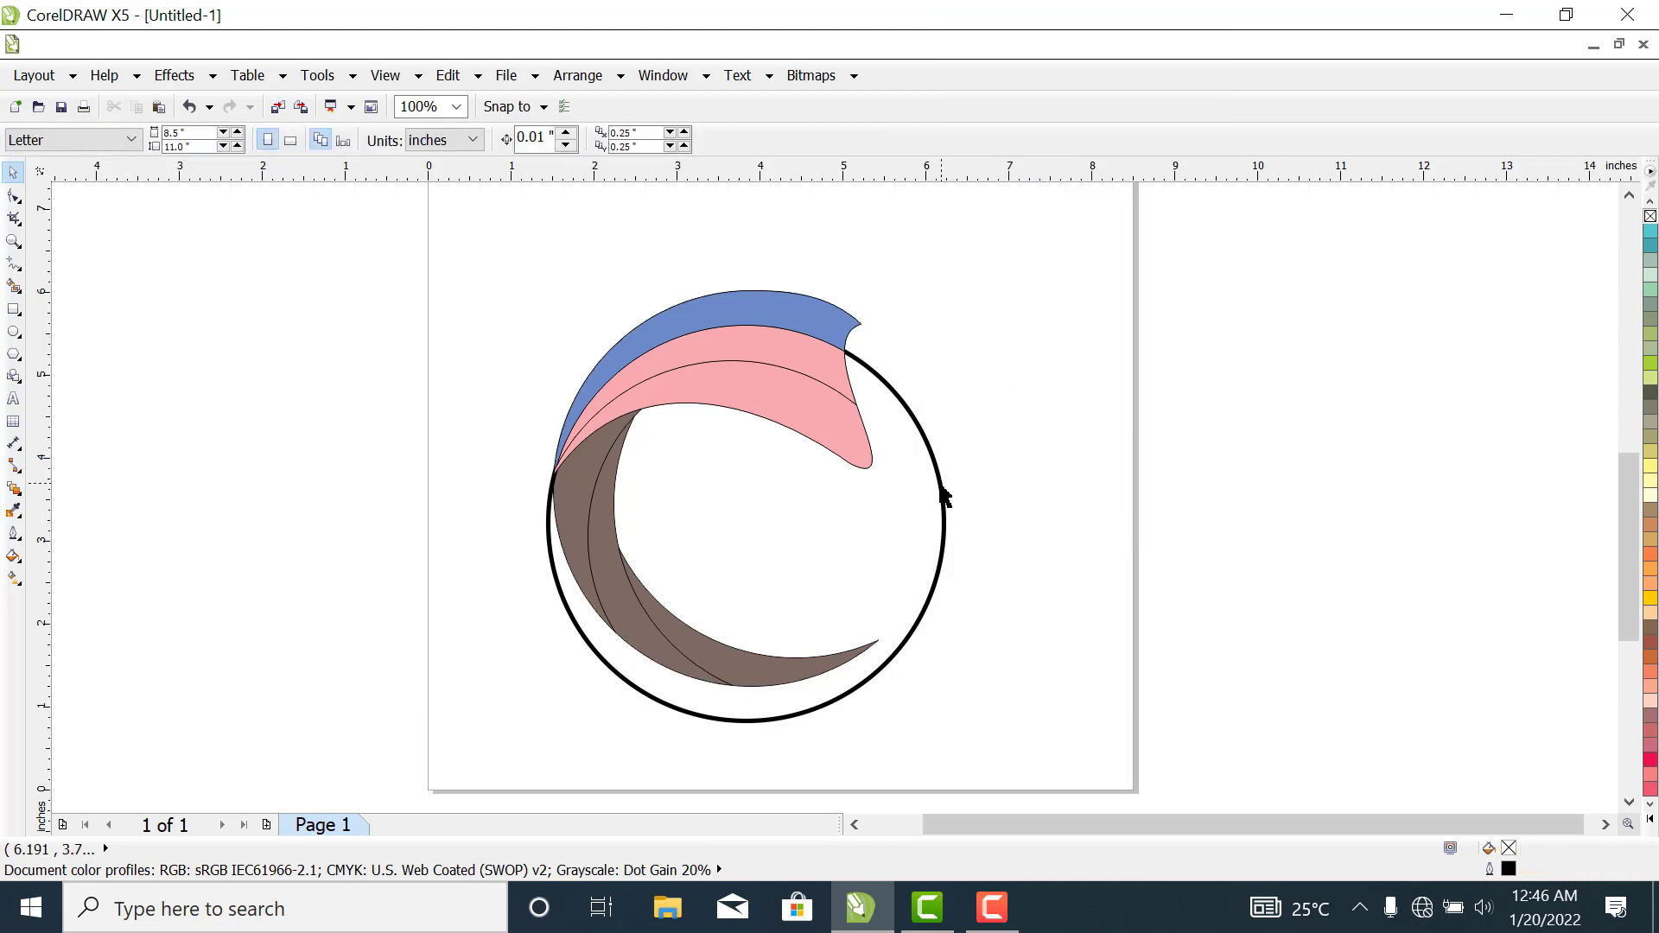
left_click(945, 497)
right_click(942, 485)
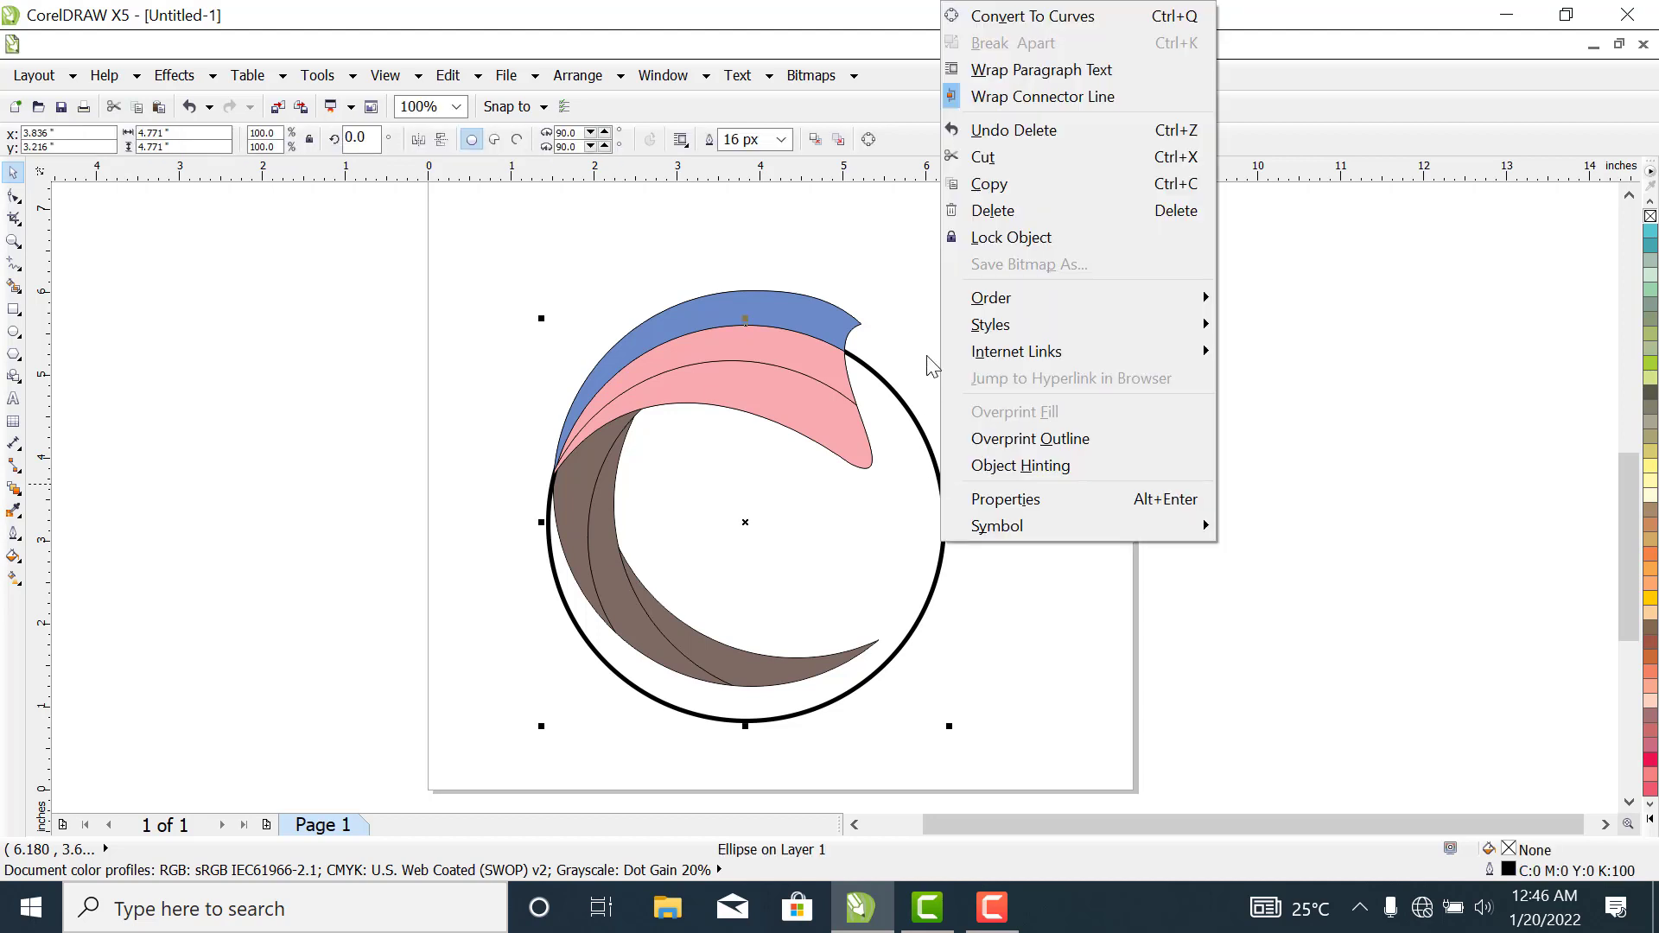
left_click(994, 208)
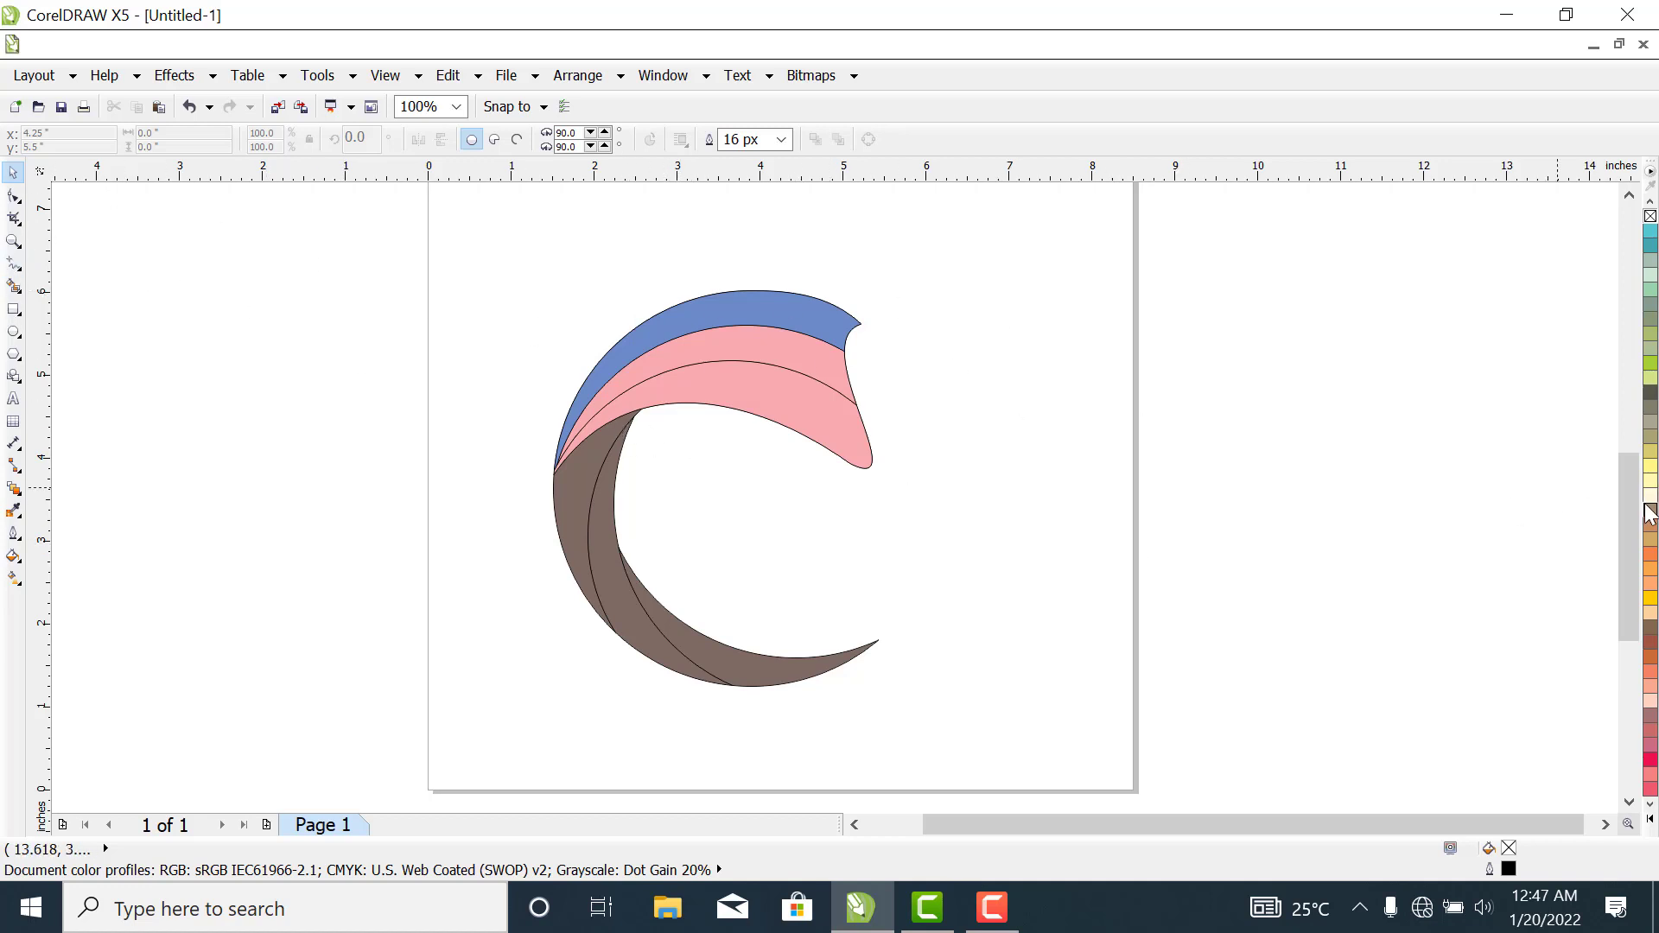
- Fill the upper shape's innermost band with red and run a linear red-to-white gradient along it toward the tip, midpoint about 88%
left_click(729, 391)
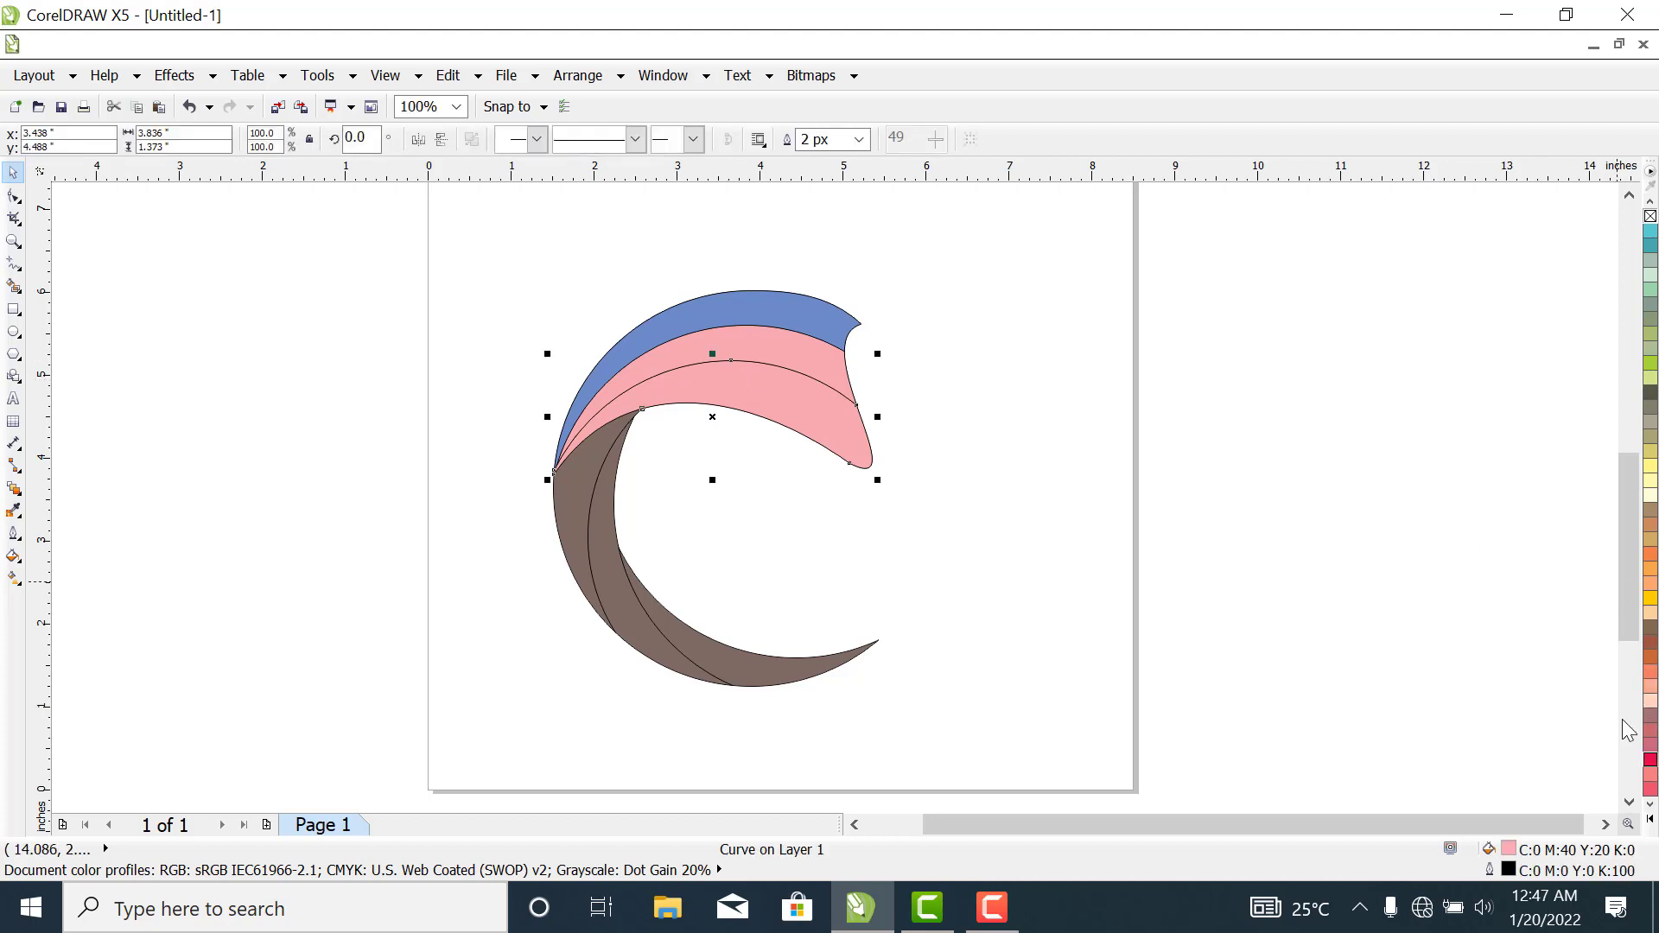
left_click(1651, 819)
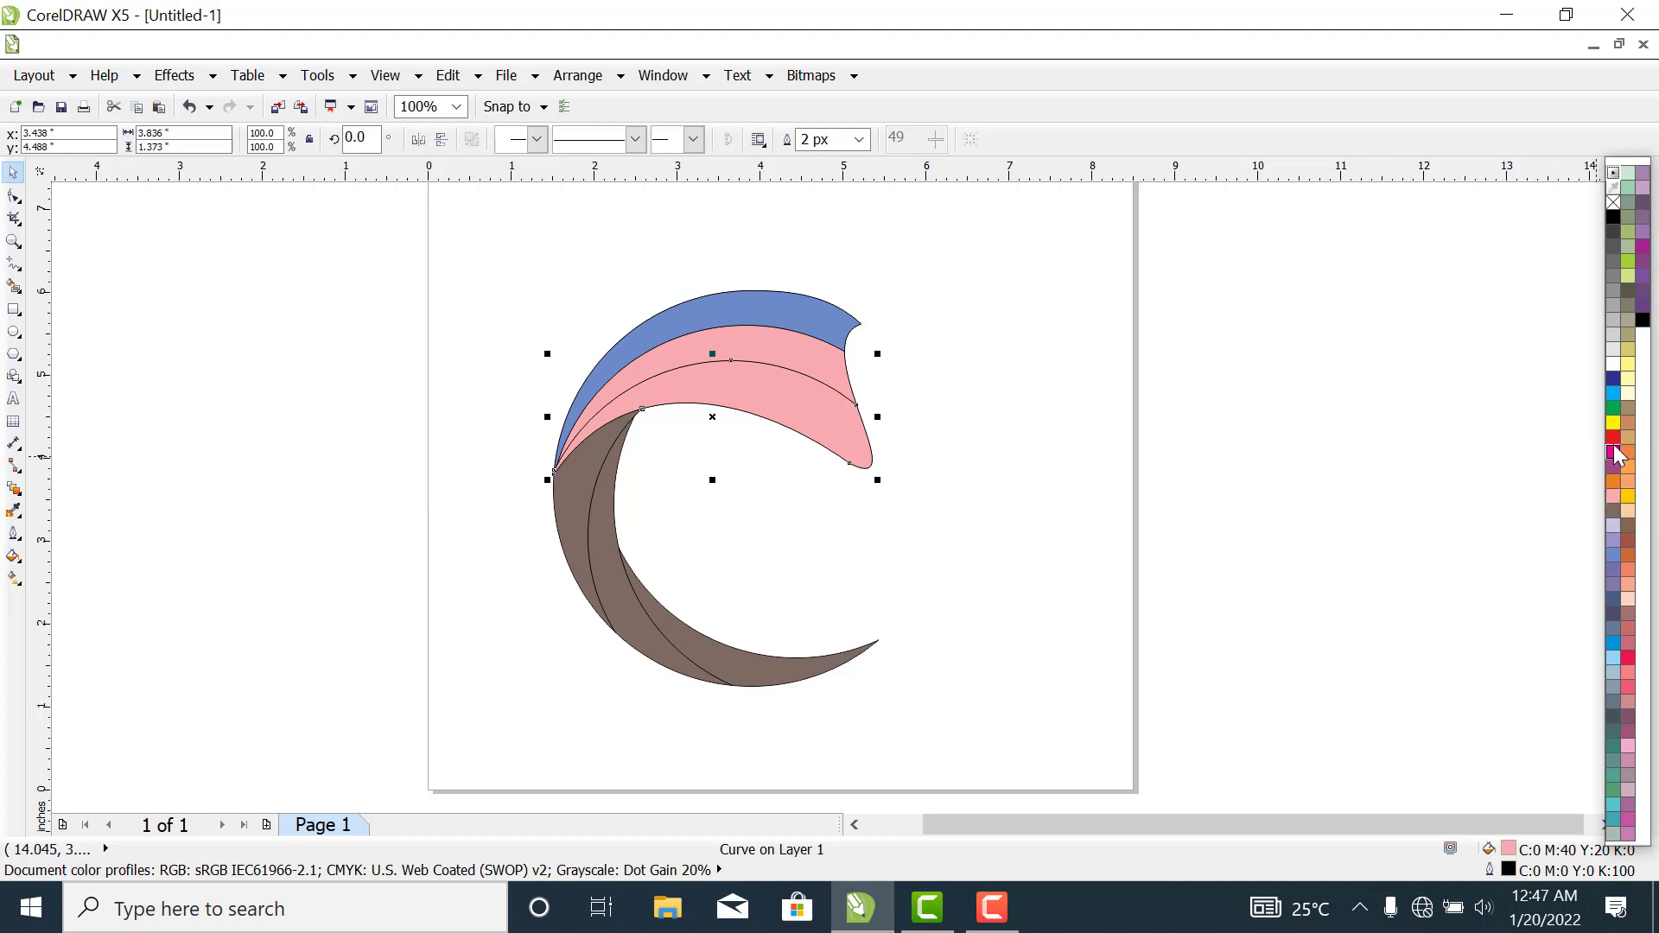
left_click(1615, 440)
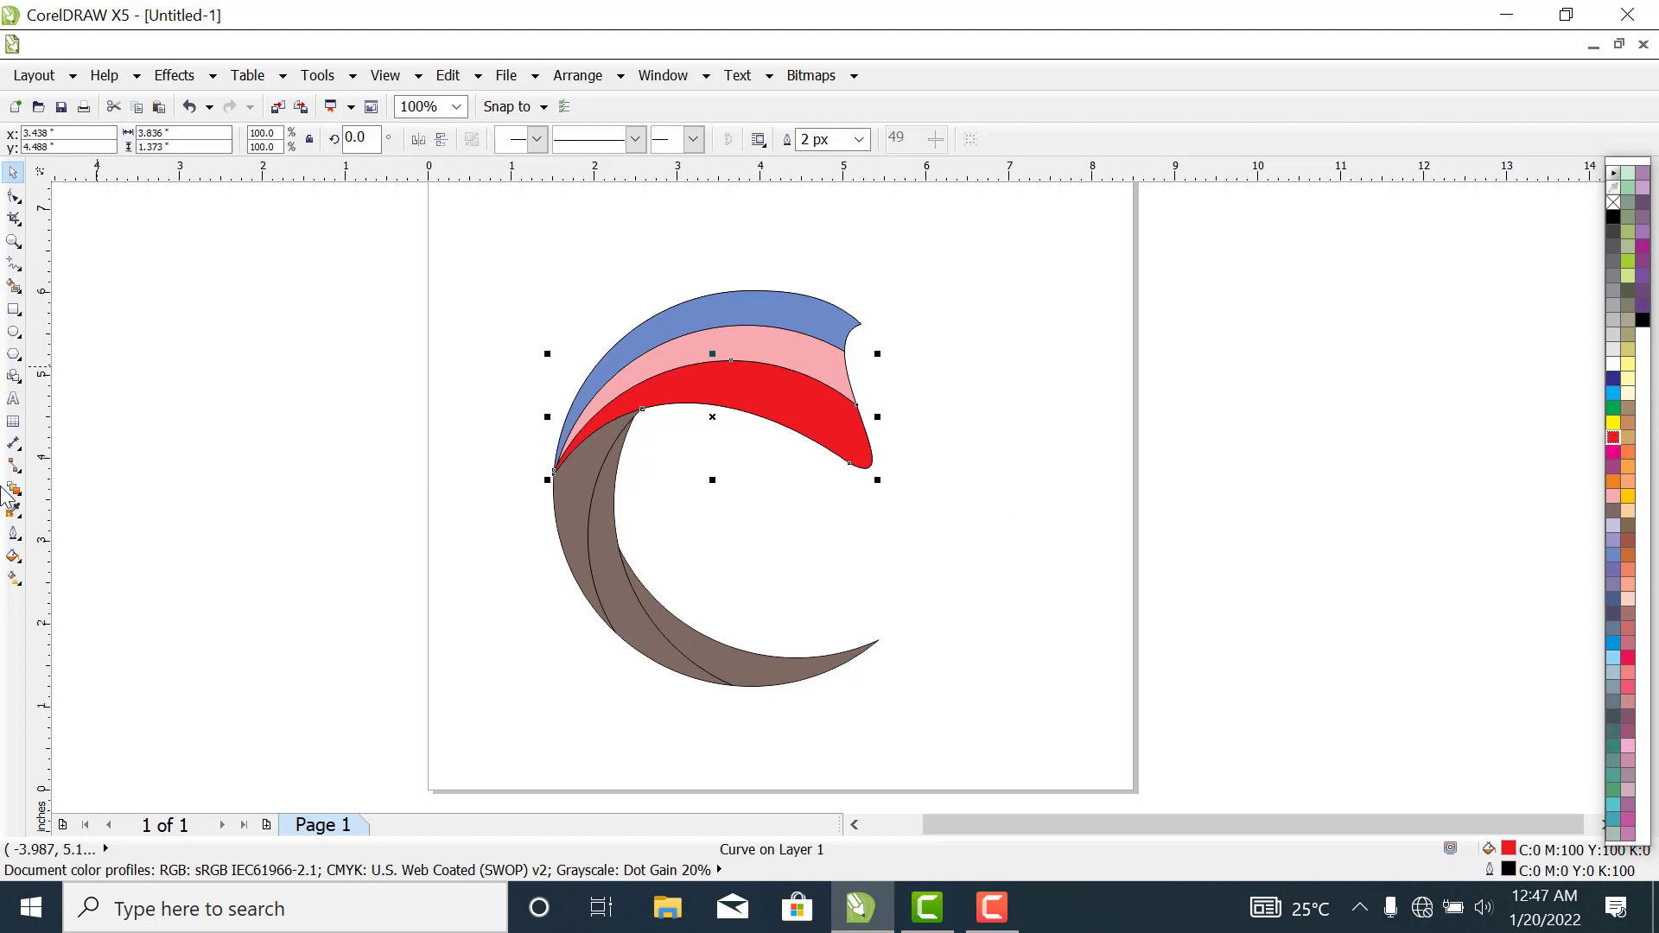
left_click(13, 578)
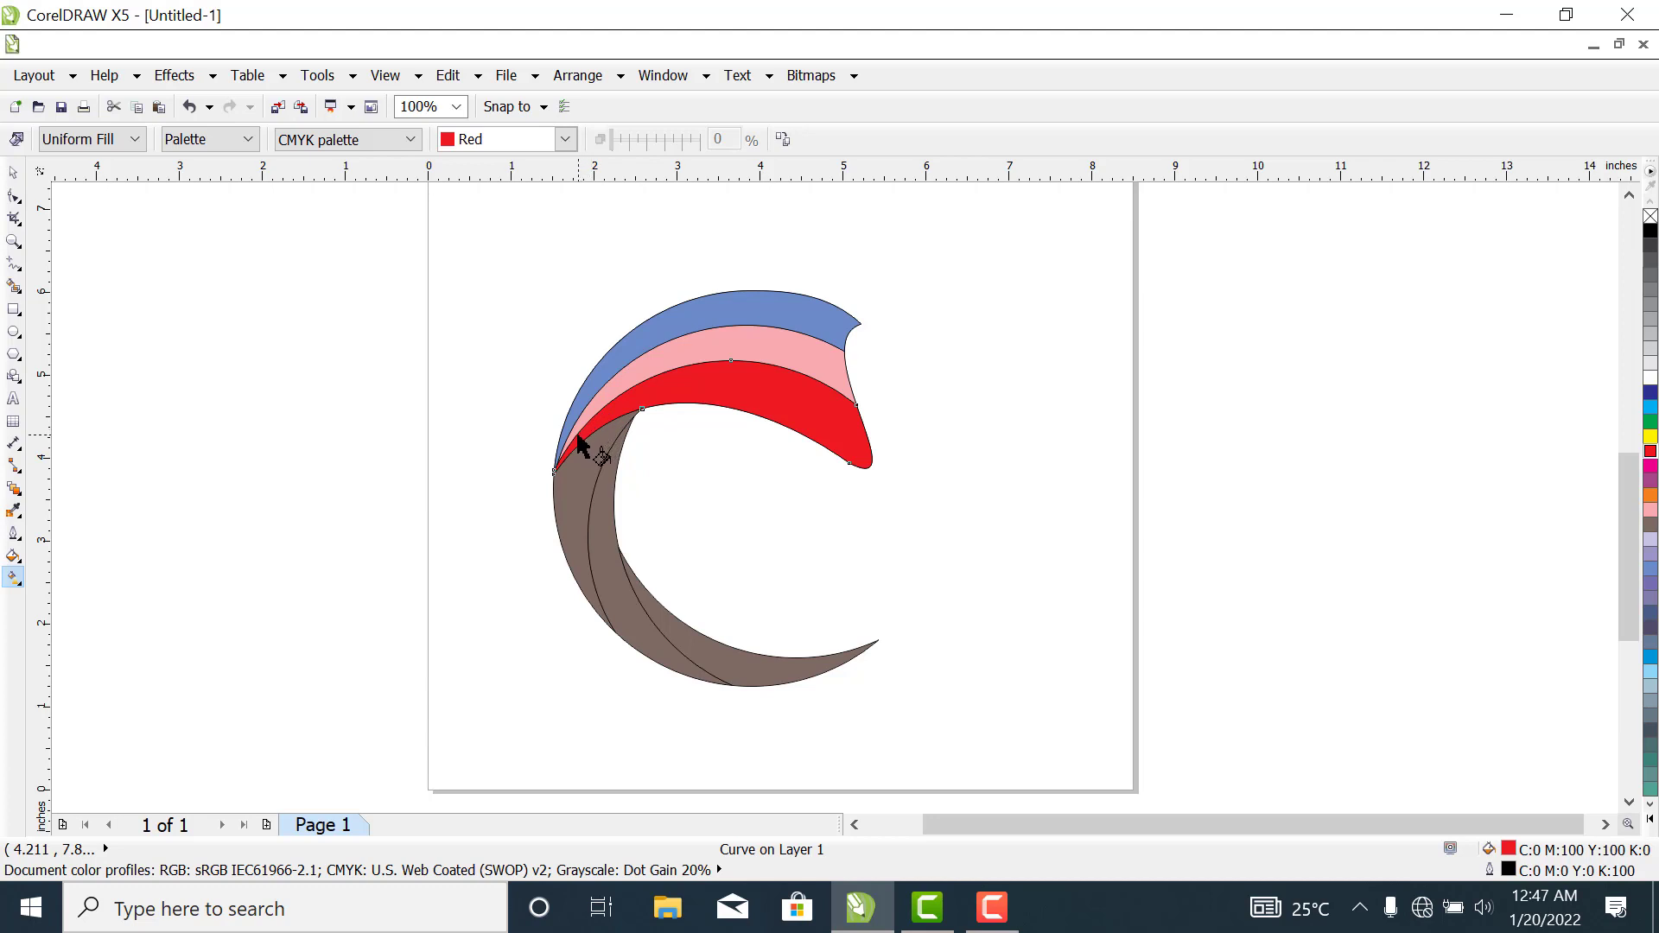
left_click_drag(577, 434, 845, 419)
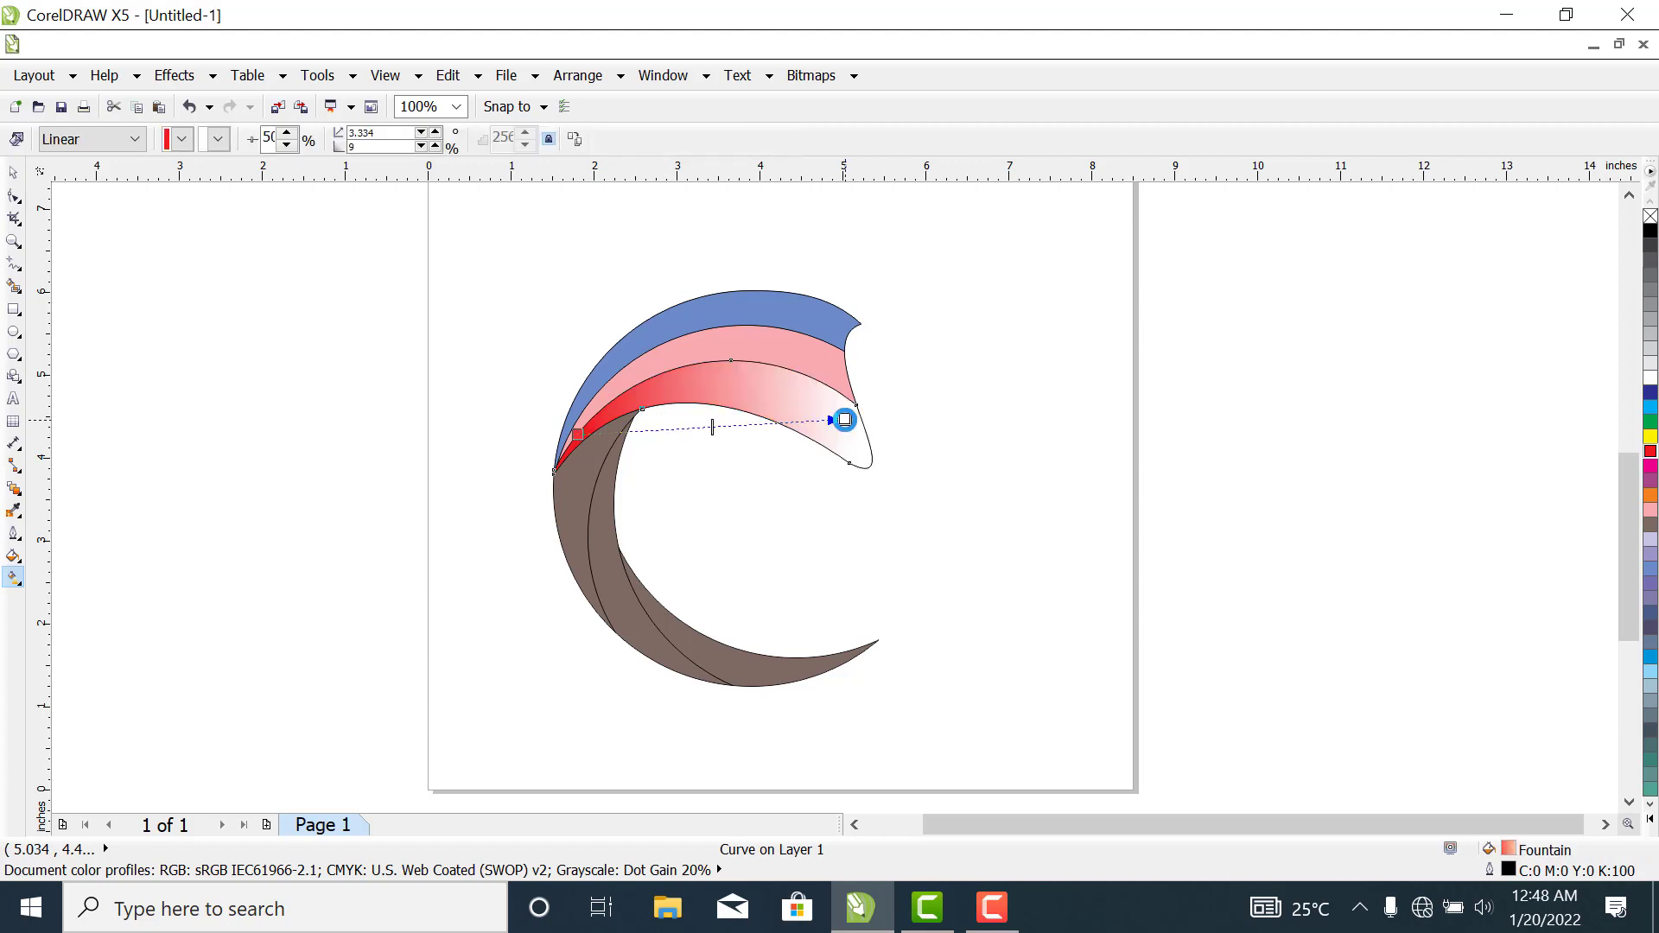
left_click_drag(714, 426, 816, 450)
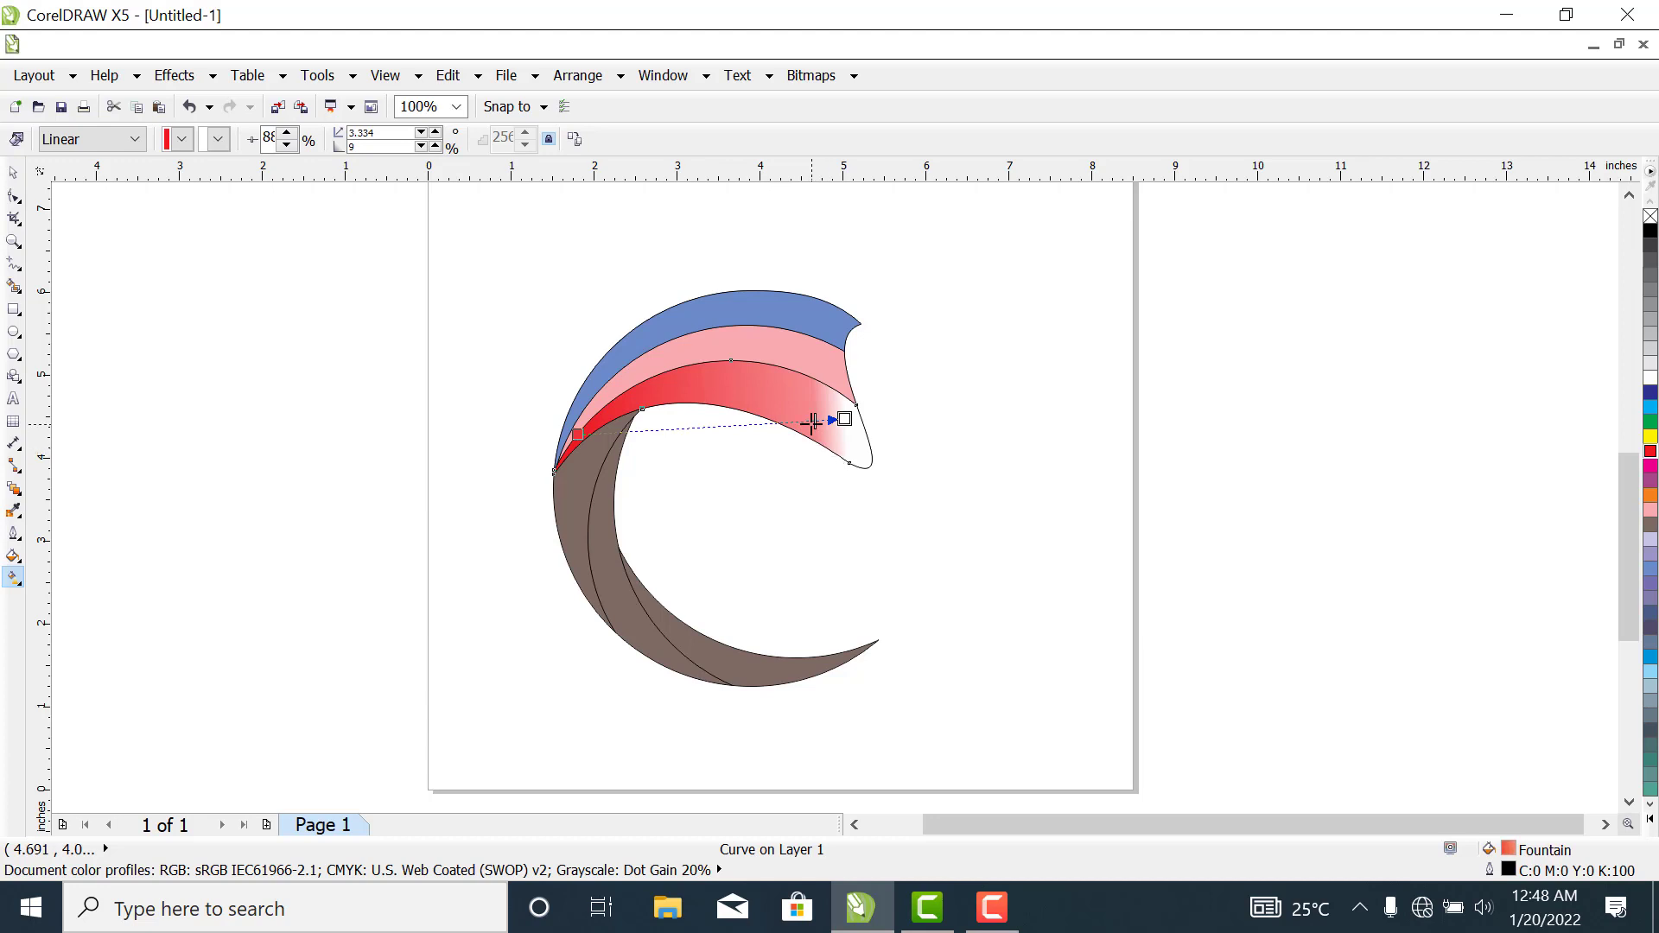
- Recolour the upper shape's middle pink band with a linear orange-to-red gradient at about 17.6°, midpoint about 77%
left_click(689, 356)
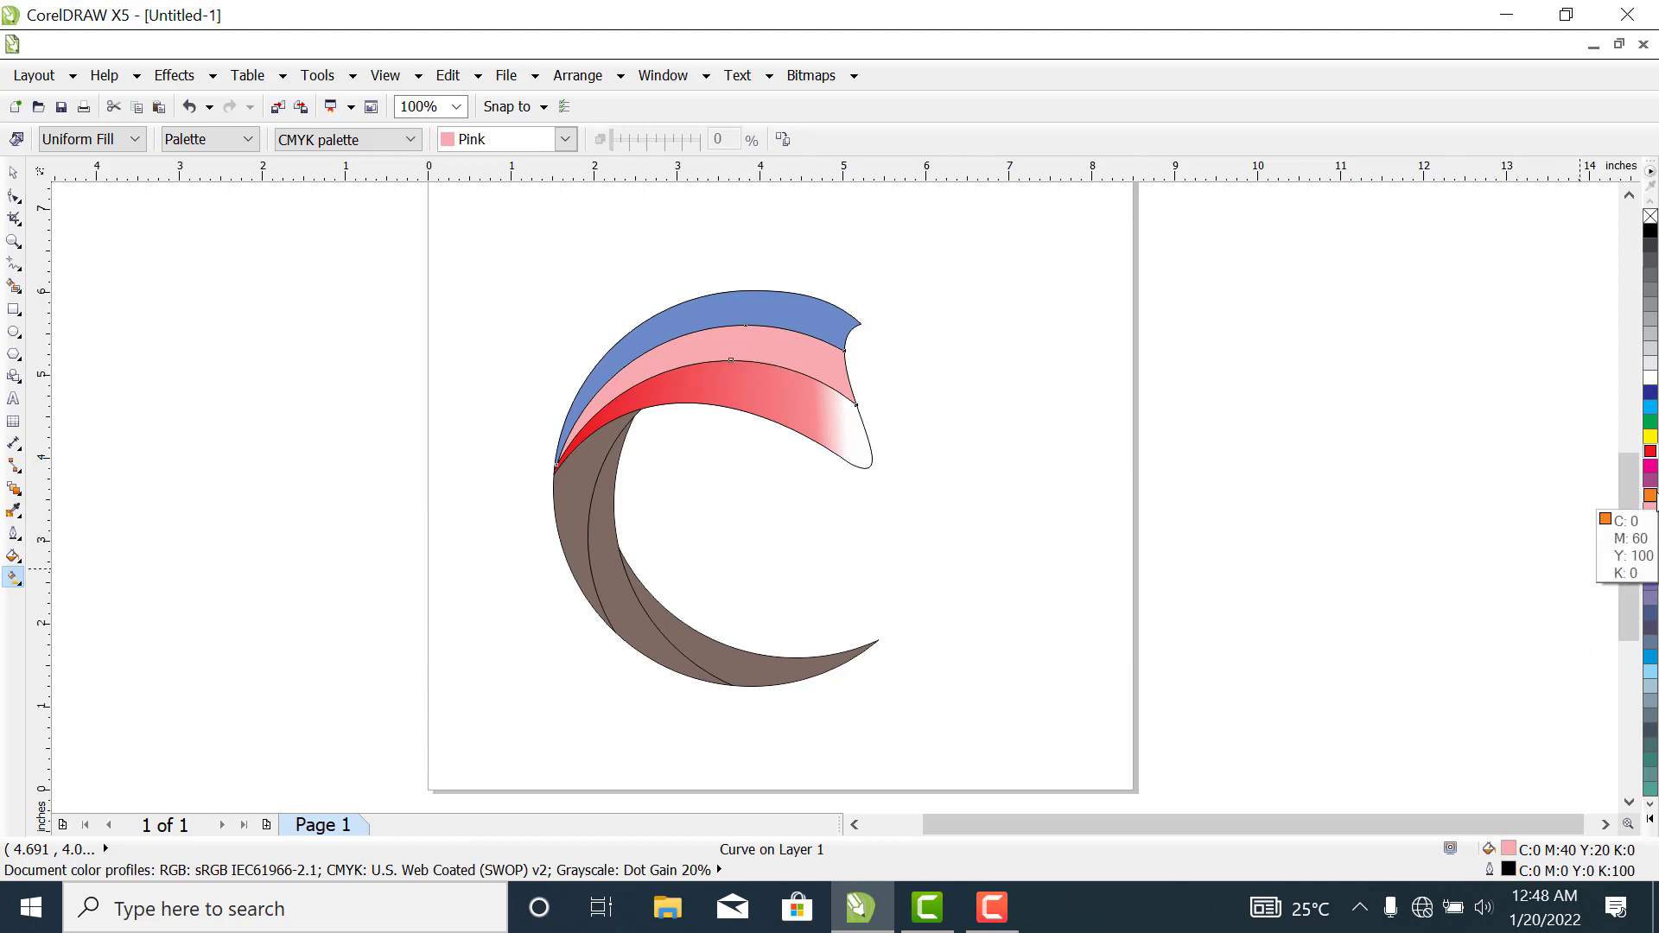
left_click(1651, 495)
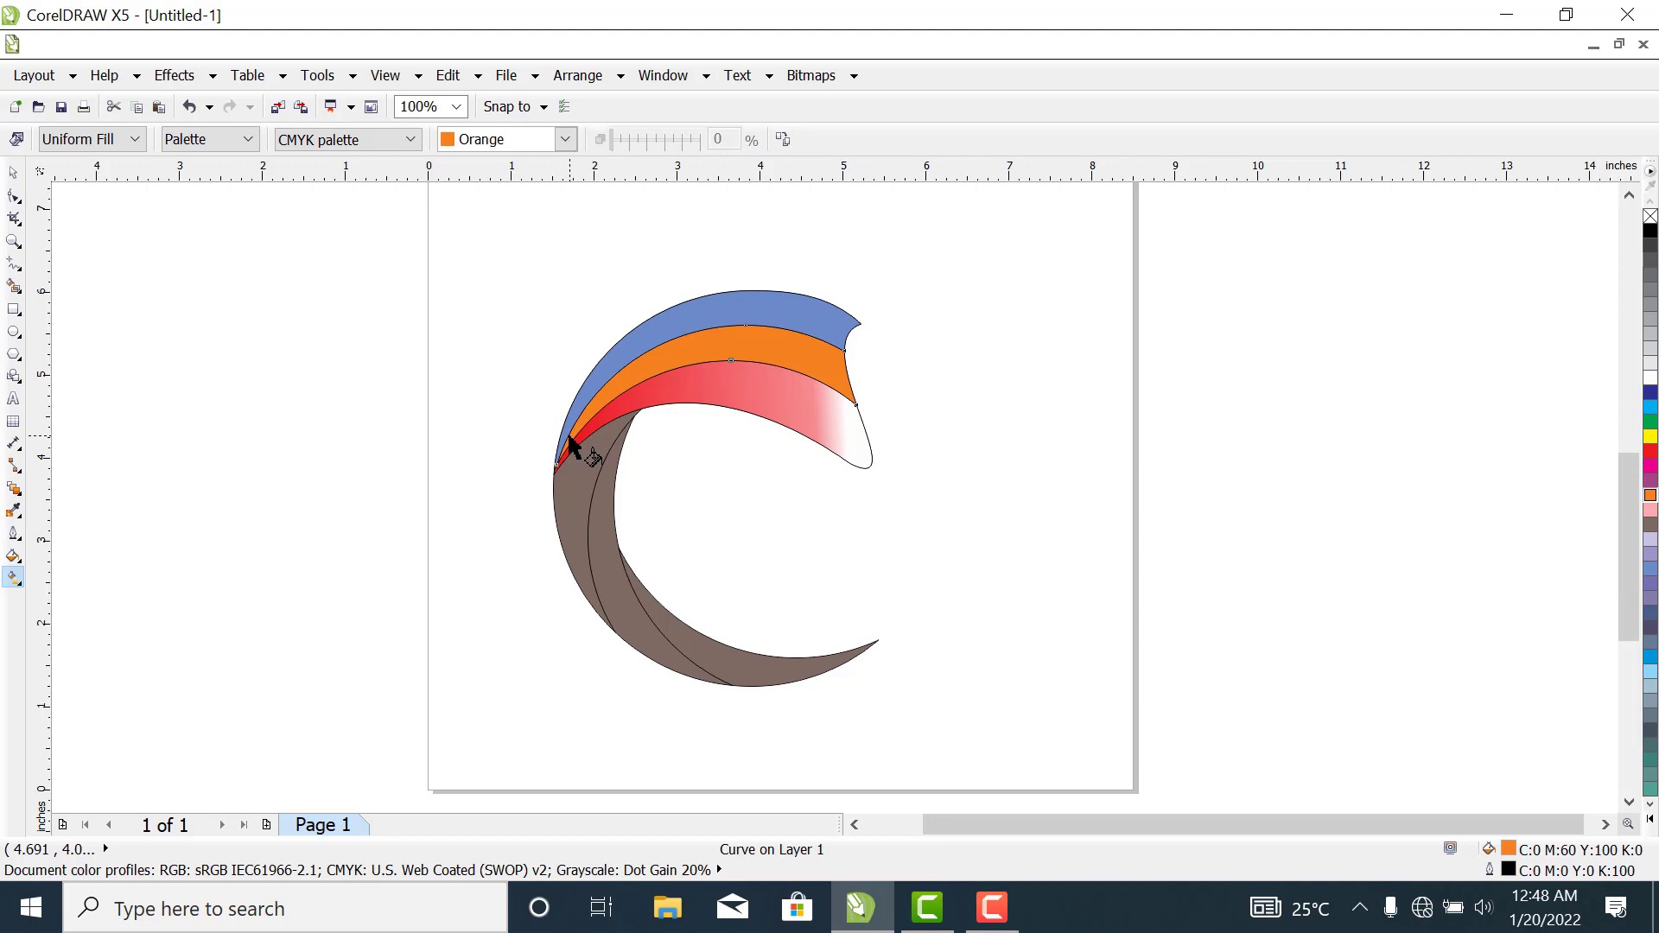
left_click_drag(570, 439, 822, 344)
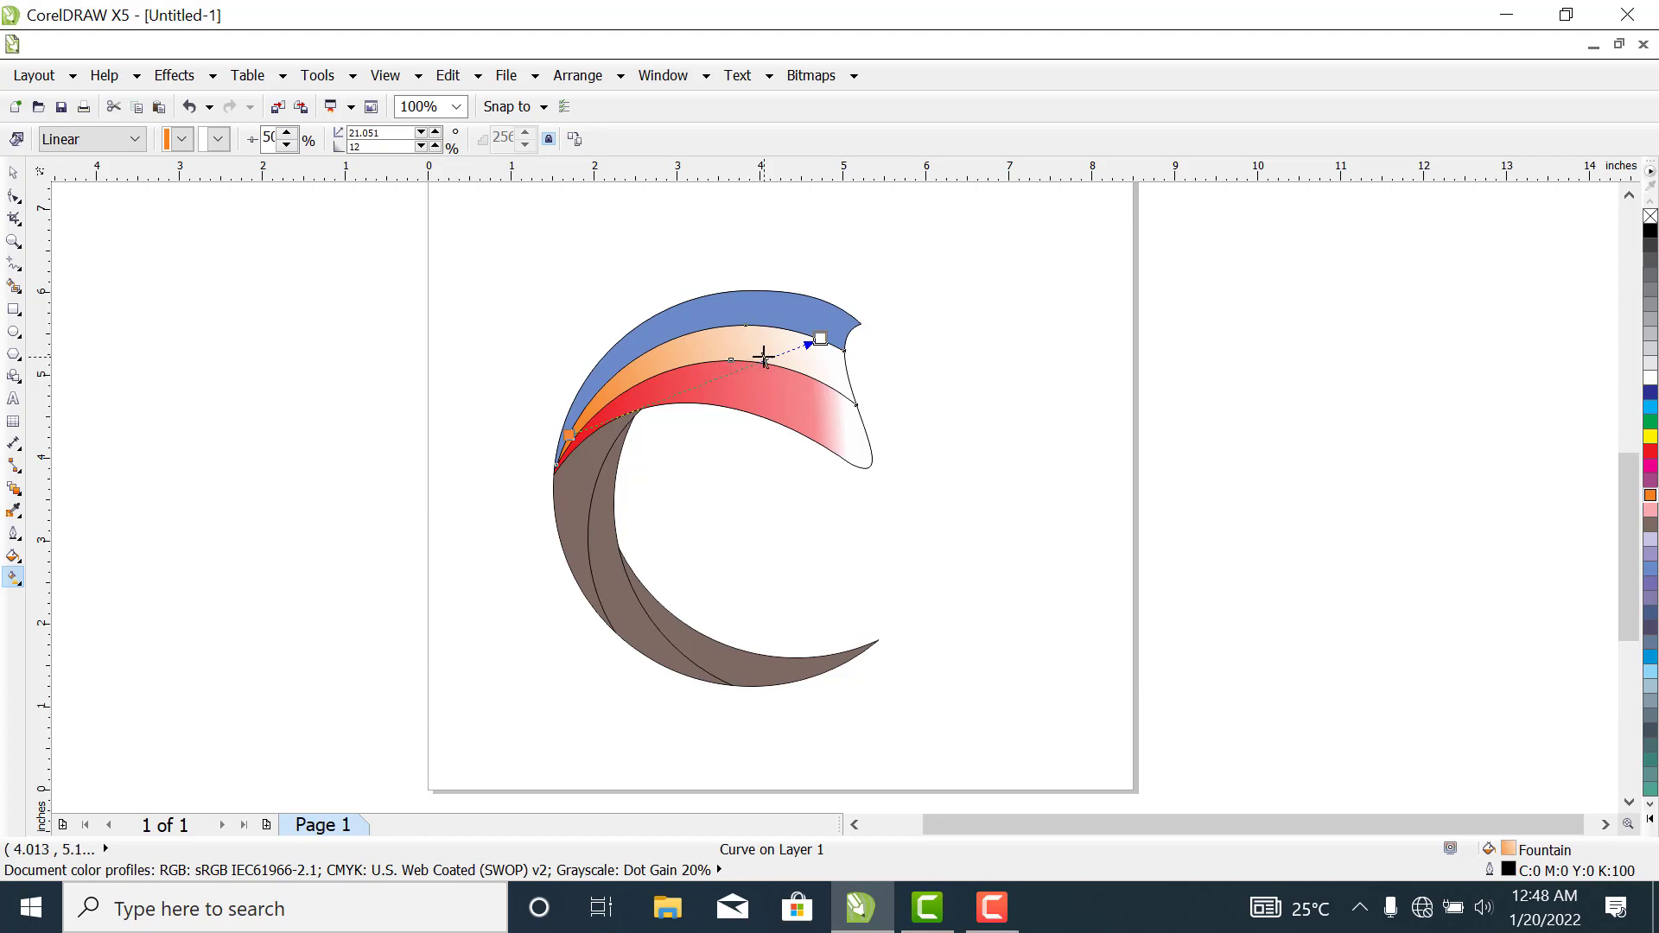
left_click_drag(764, 357, 765, 358)
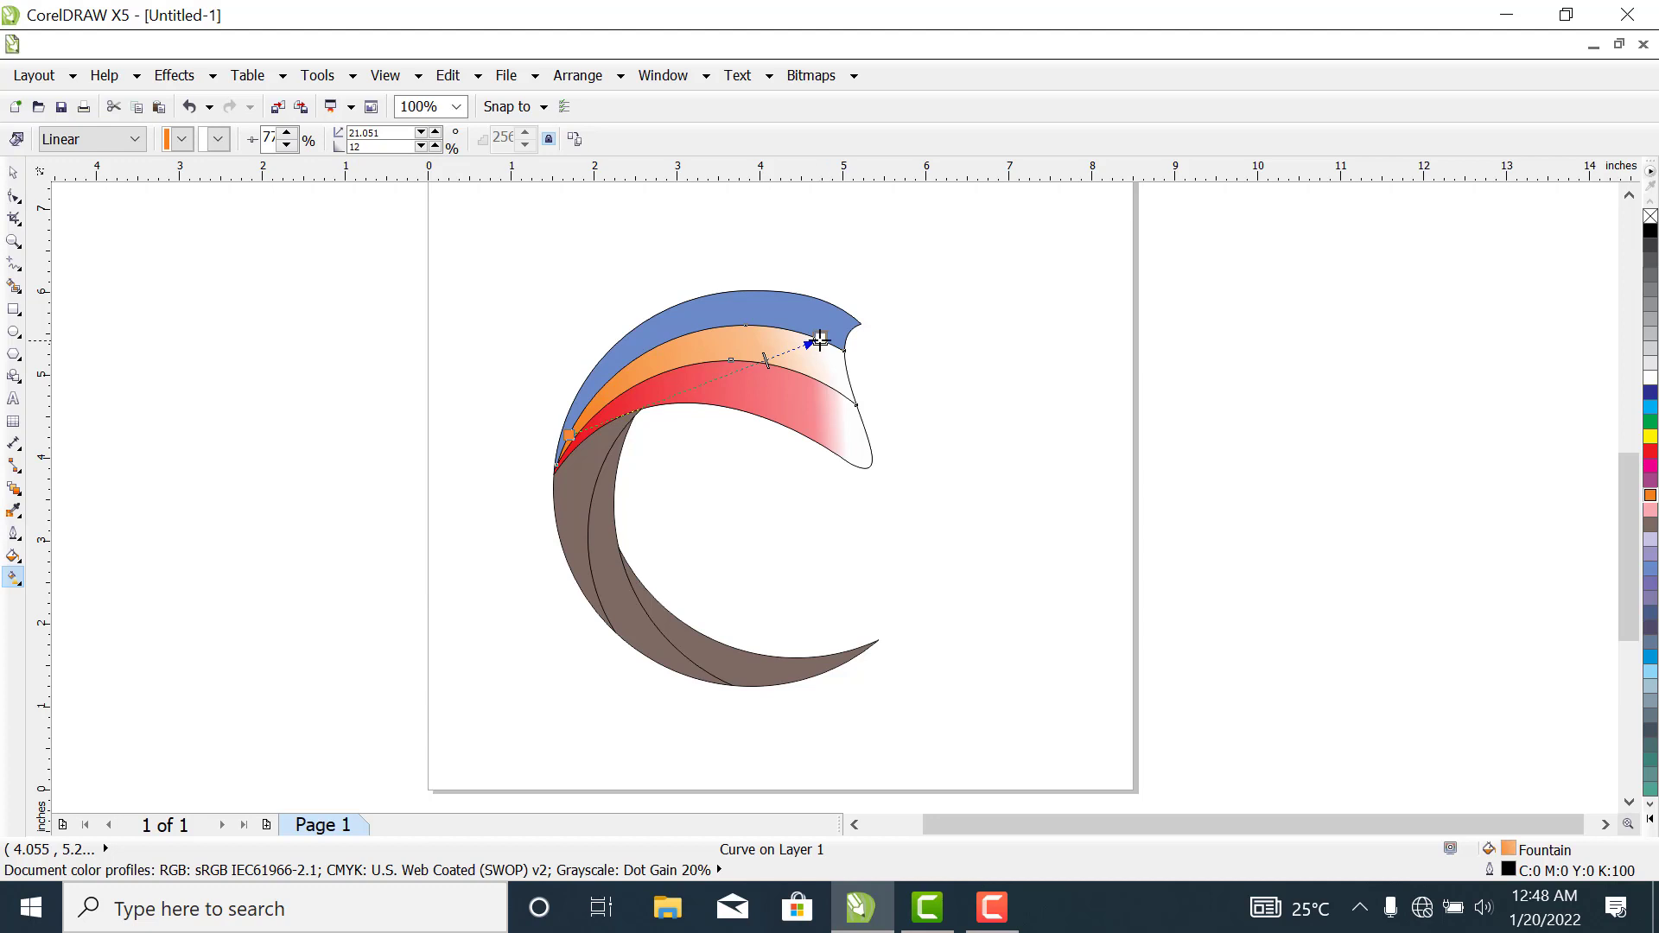
left_click_drag(821, 339, 823, 355)
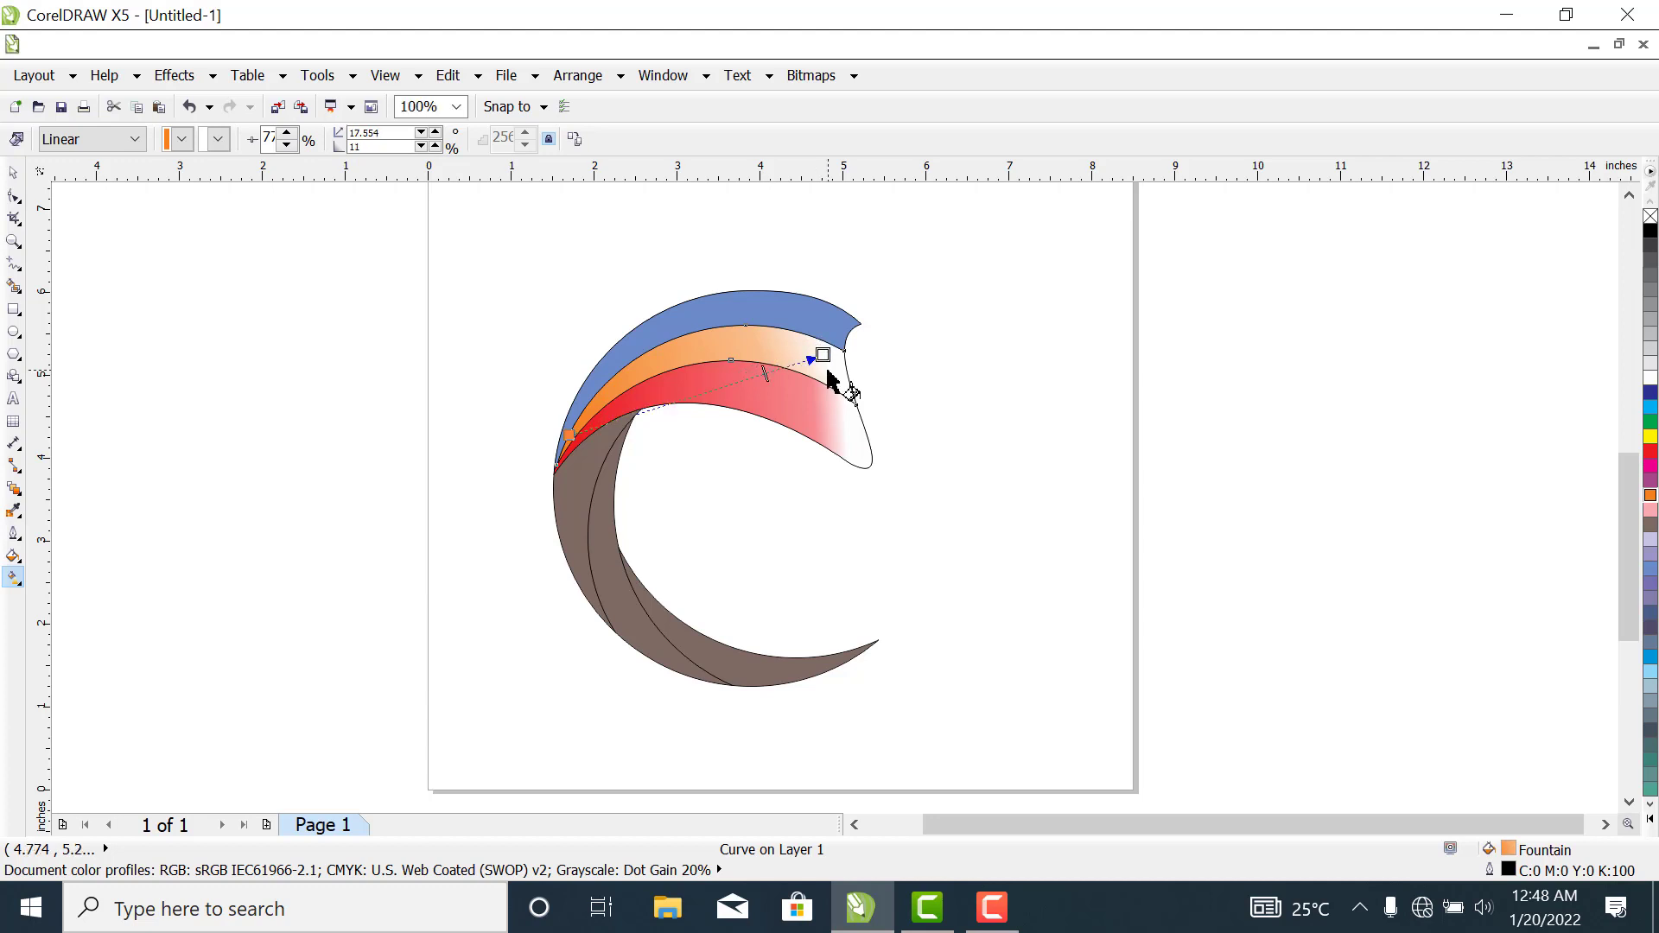
left_click(219, 140)
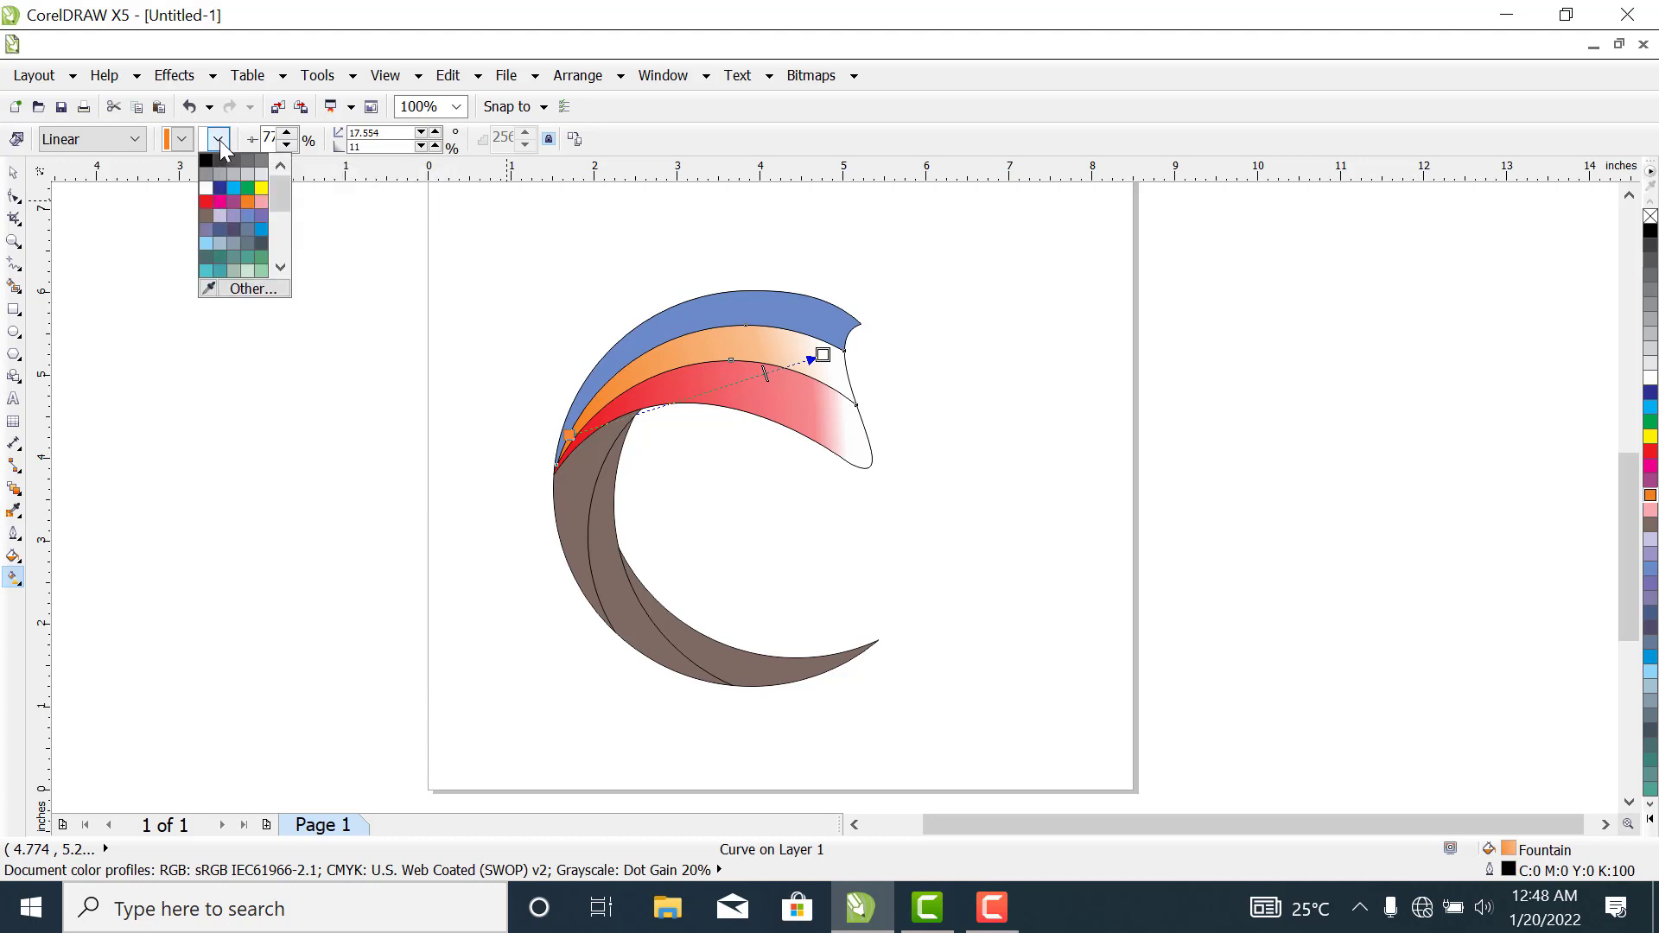
left_click(207, 204)
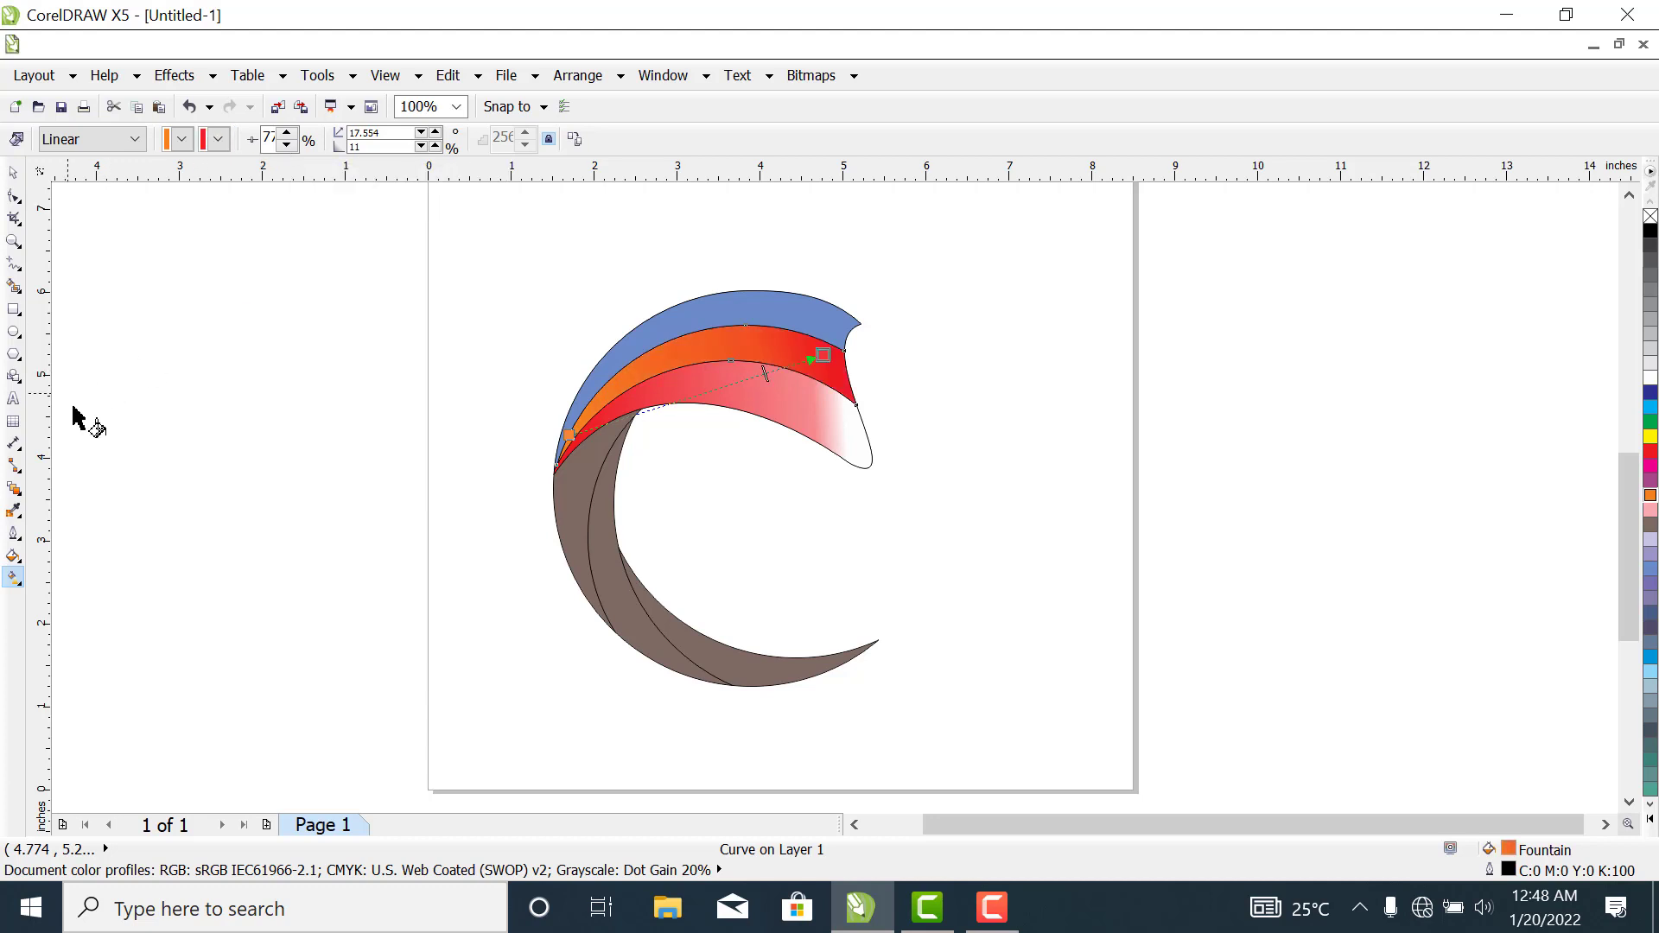
- Set the end colour of the upper shape's innermost band gradient to orange
left_click(843, 450)
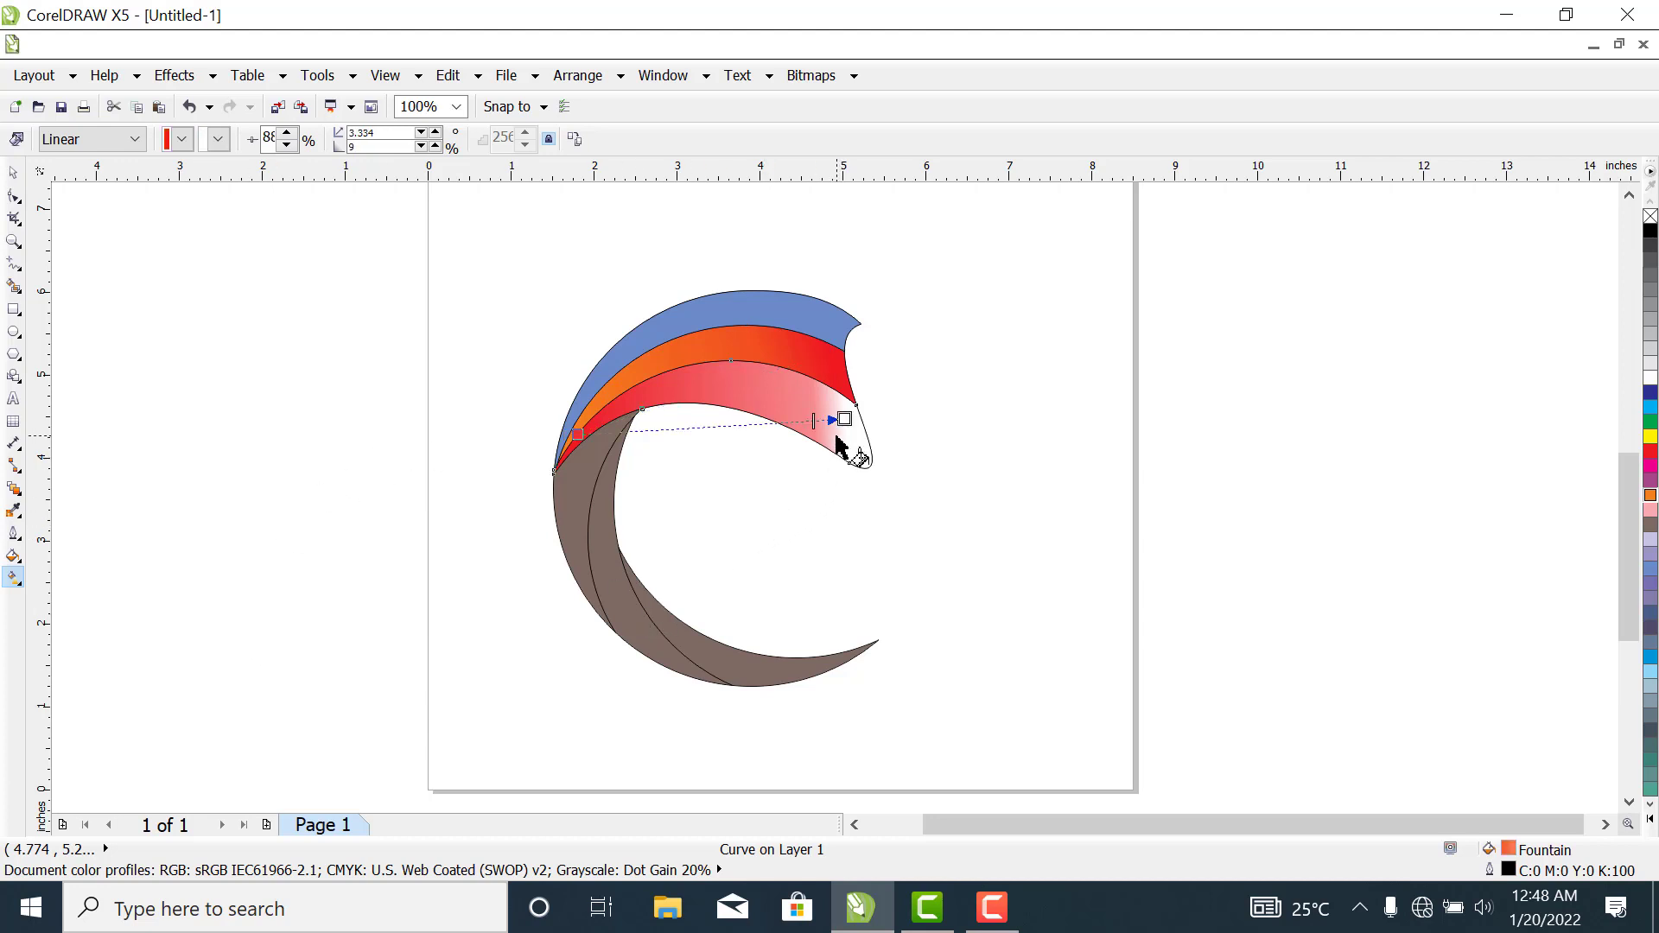
left_click(218, 140)
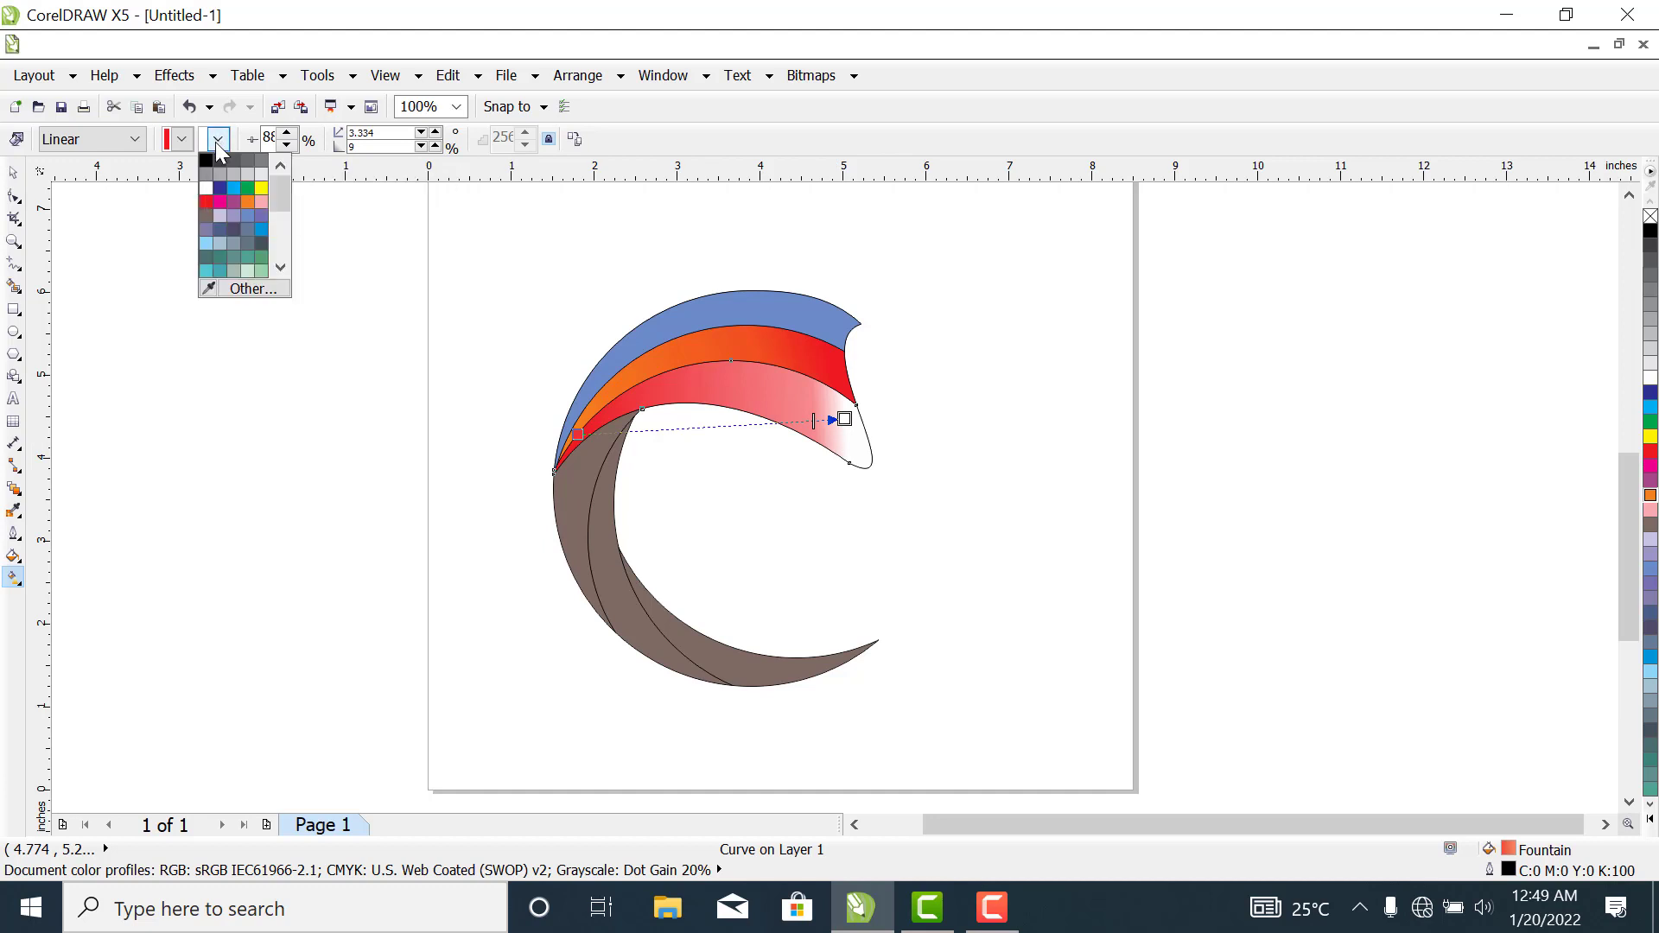
left_click(246, 201)
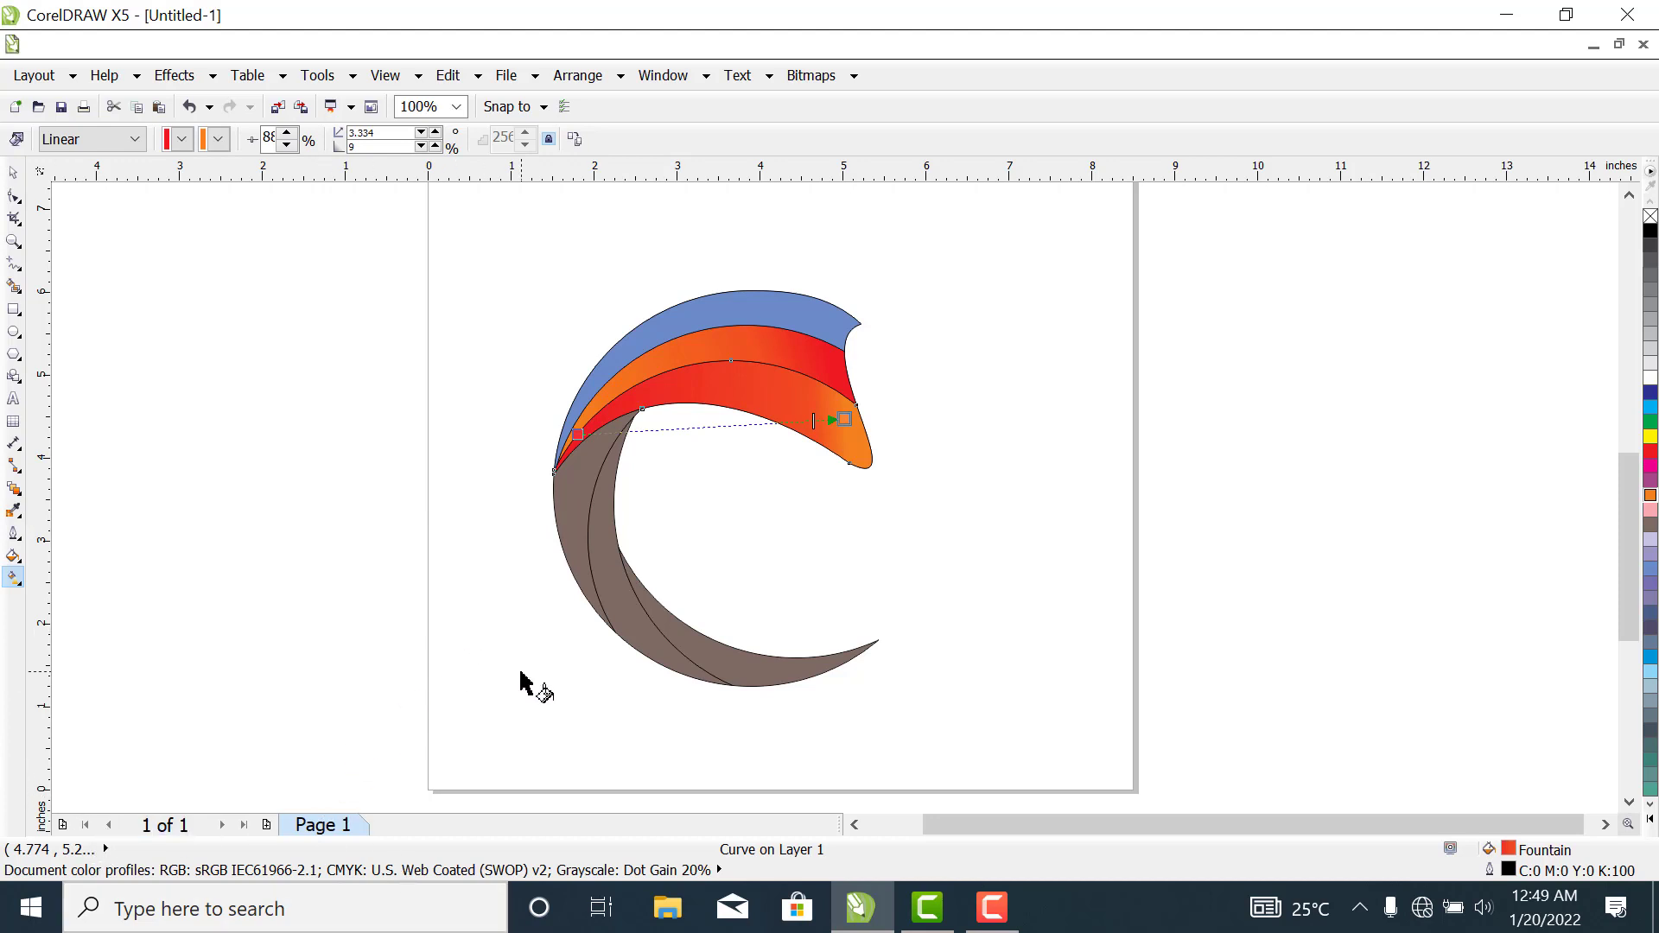
- Recolour the upper shape's outer blue band with a linear red-to-orange gradient at about 21°, midpoint about 81%
left_click(696, 312)
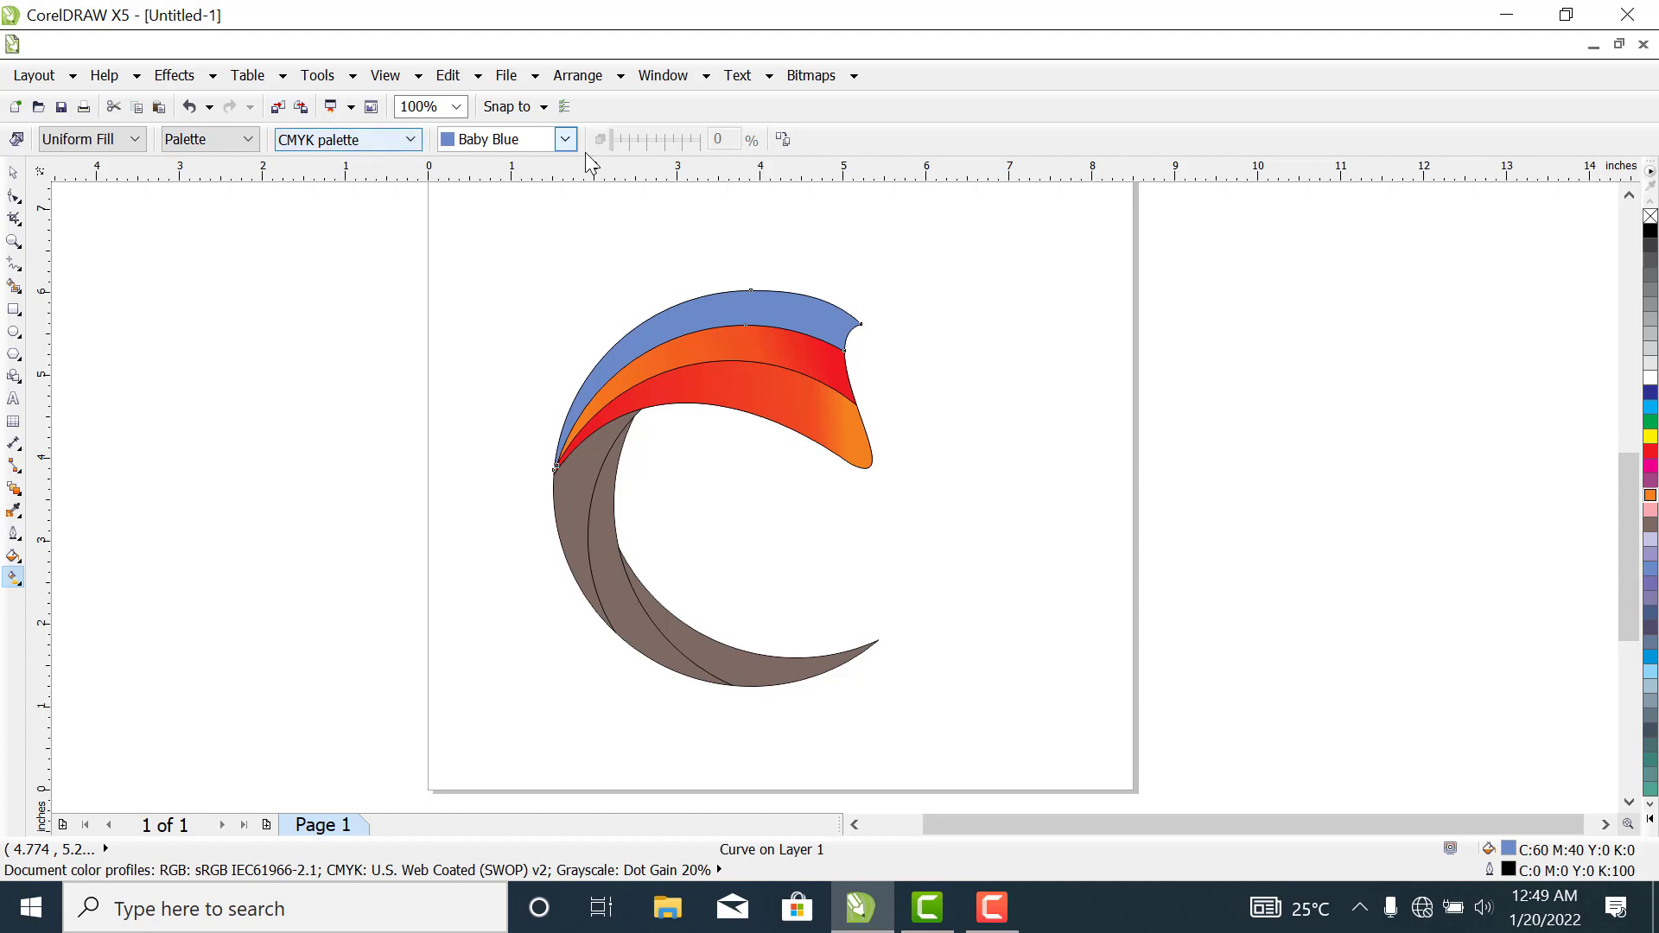
left_click(565, 140)
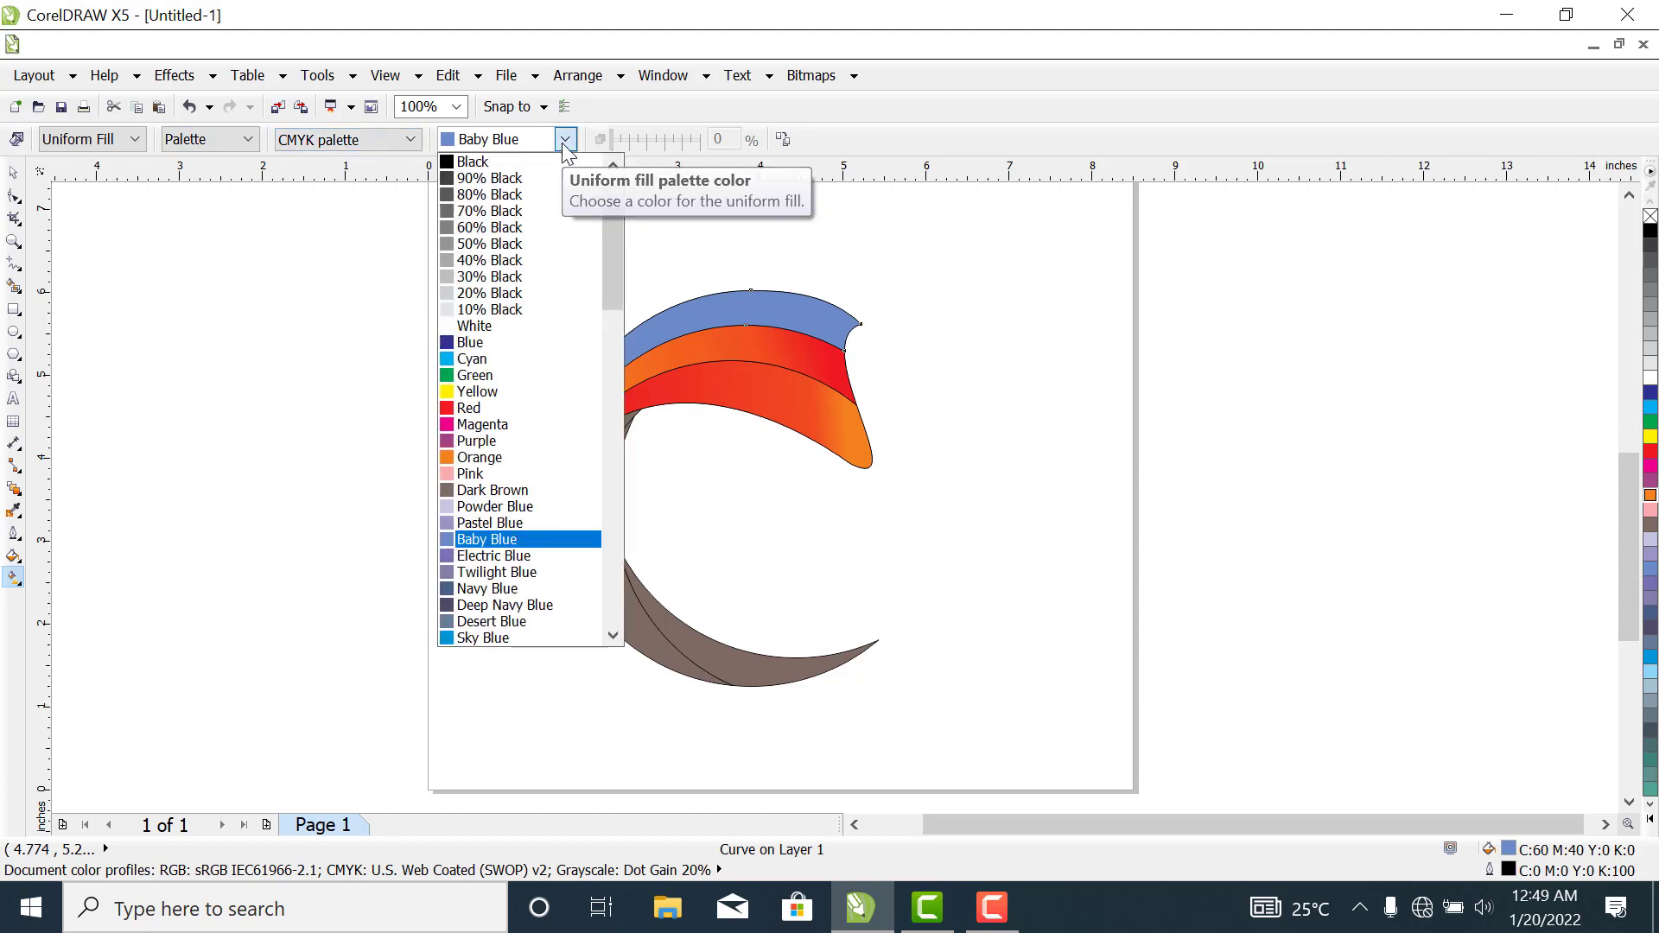
left_click(467, 408)
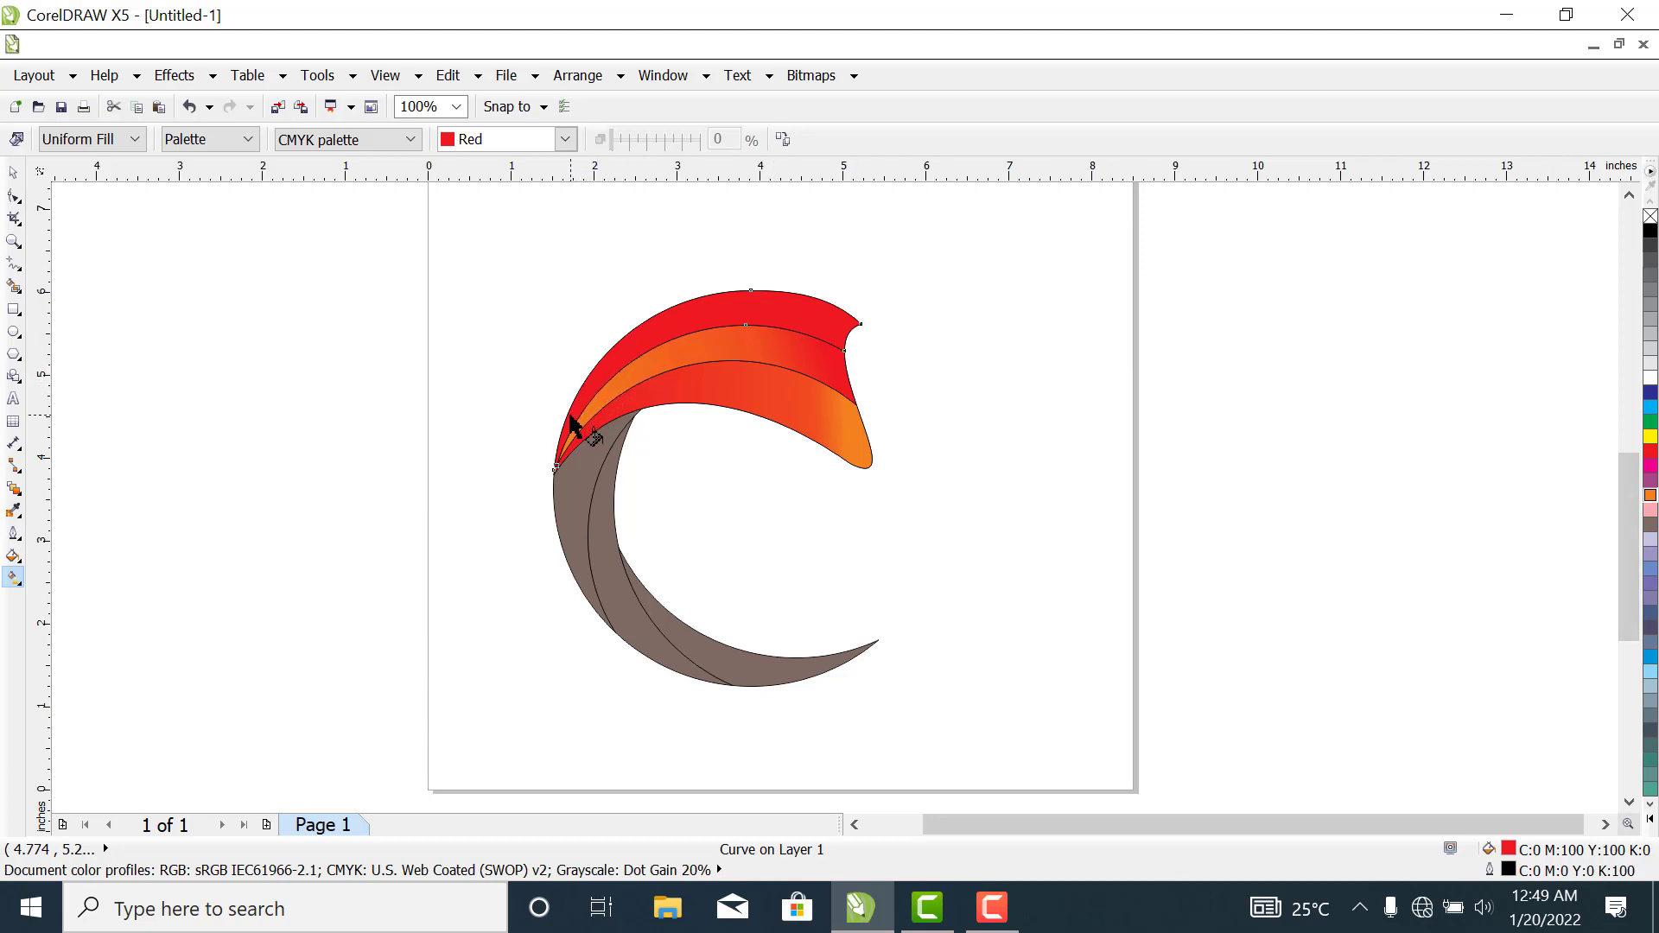
left_click_drag(569, 413, 826, 316)
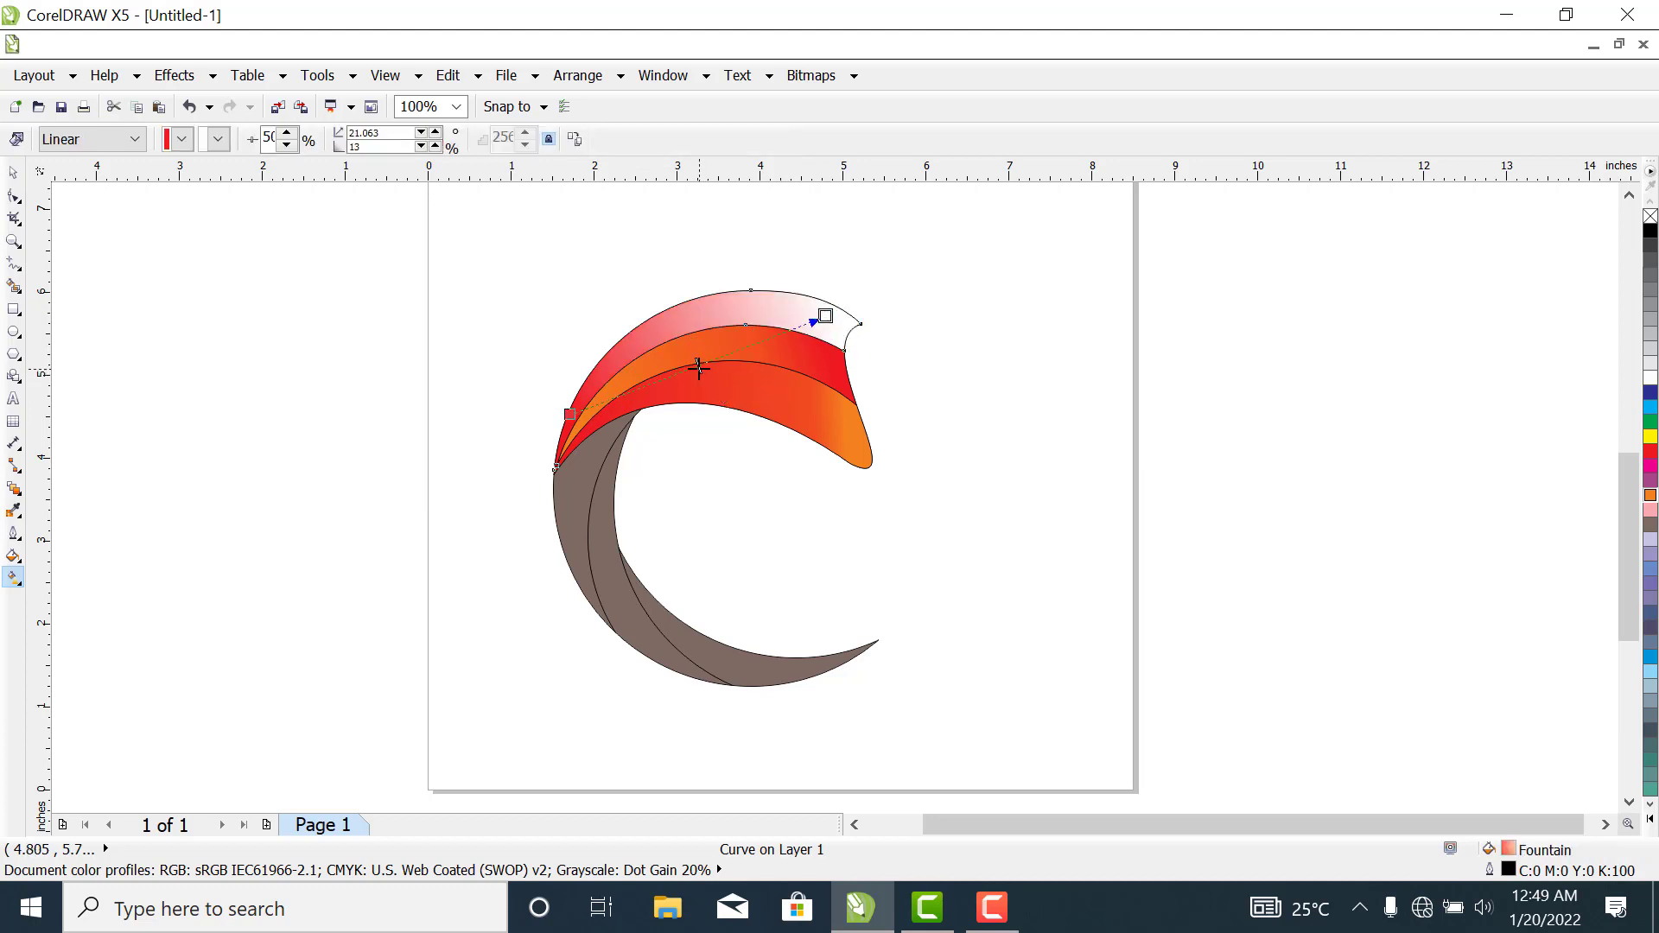
left_click_drag(700, 365, 749, 346)
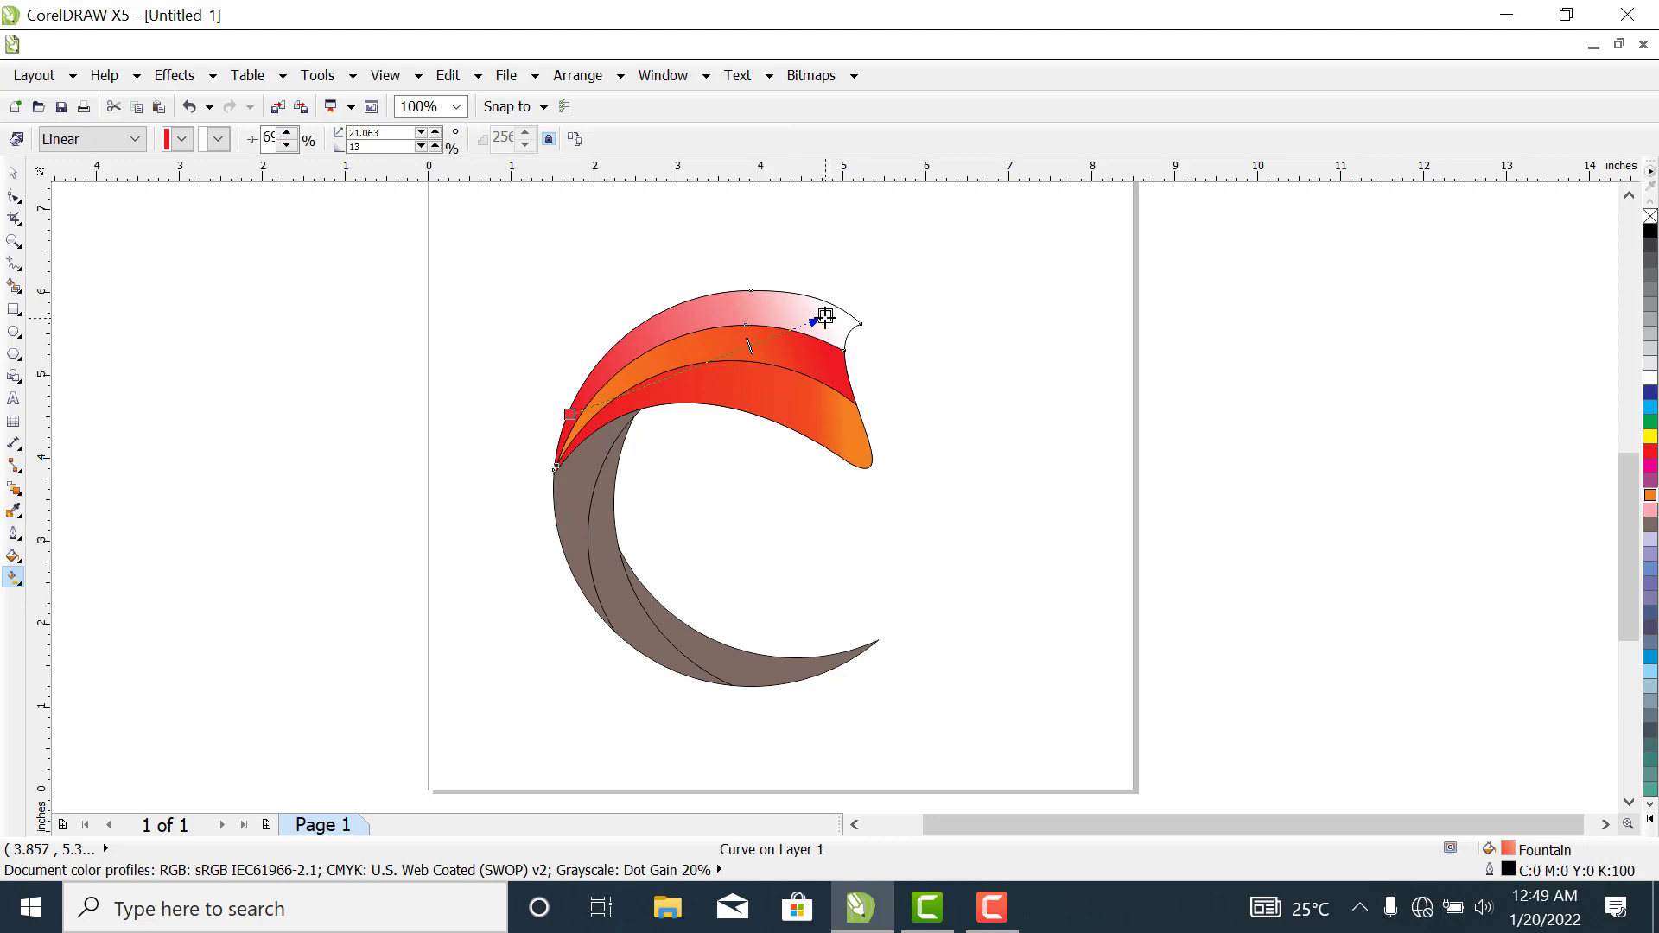
left_click(217, 142)
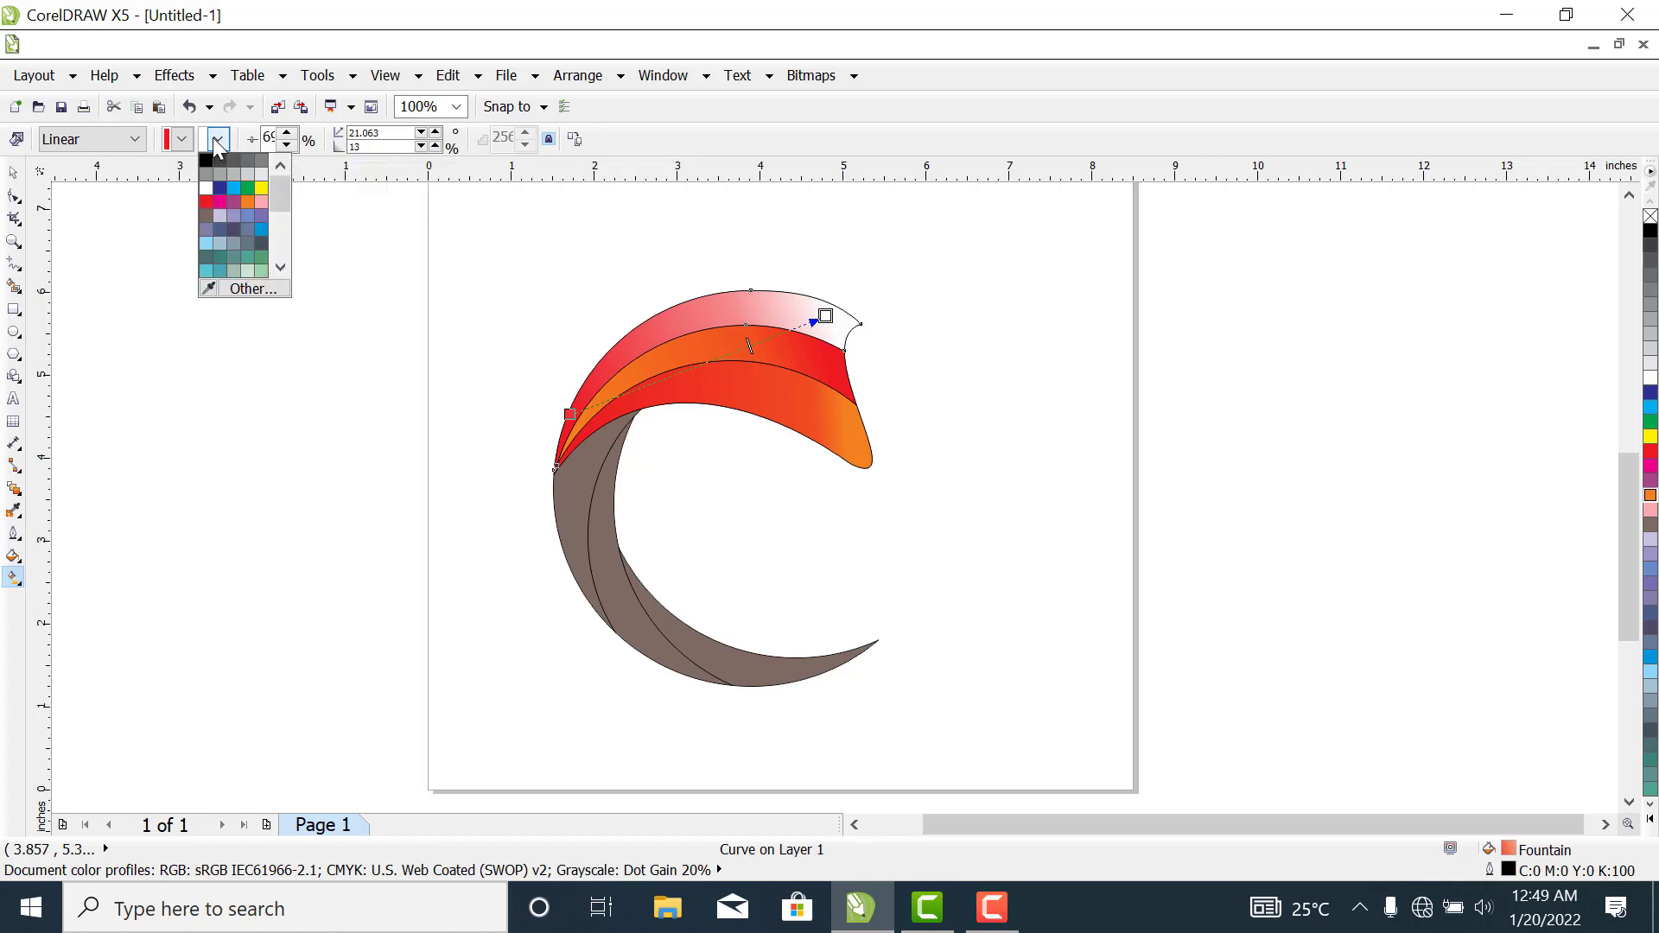
left_click(248, 205)
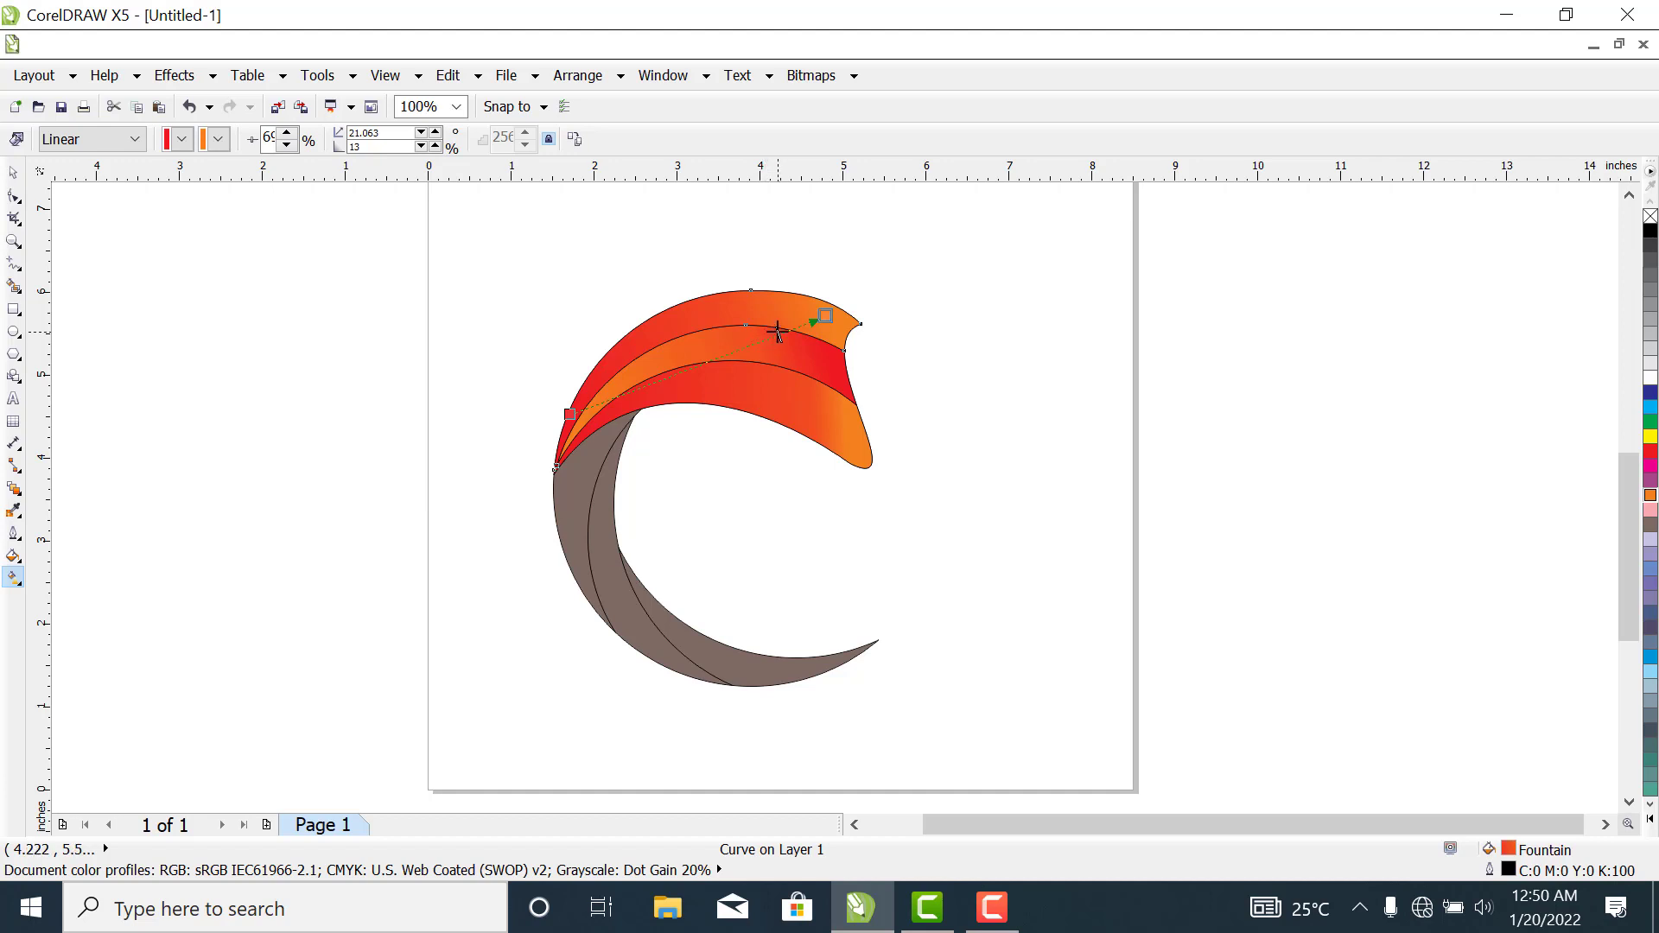
left_click_drag(773, 333, 778, 331)
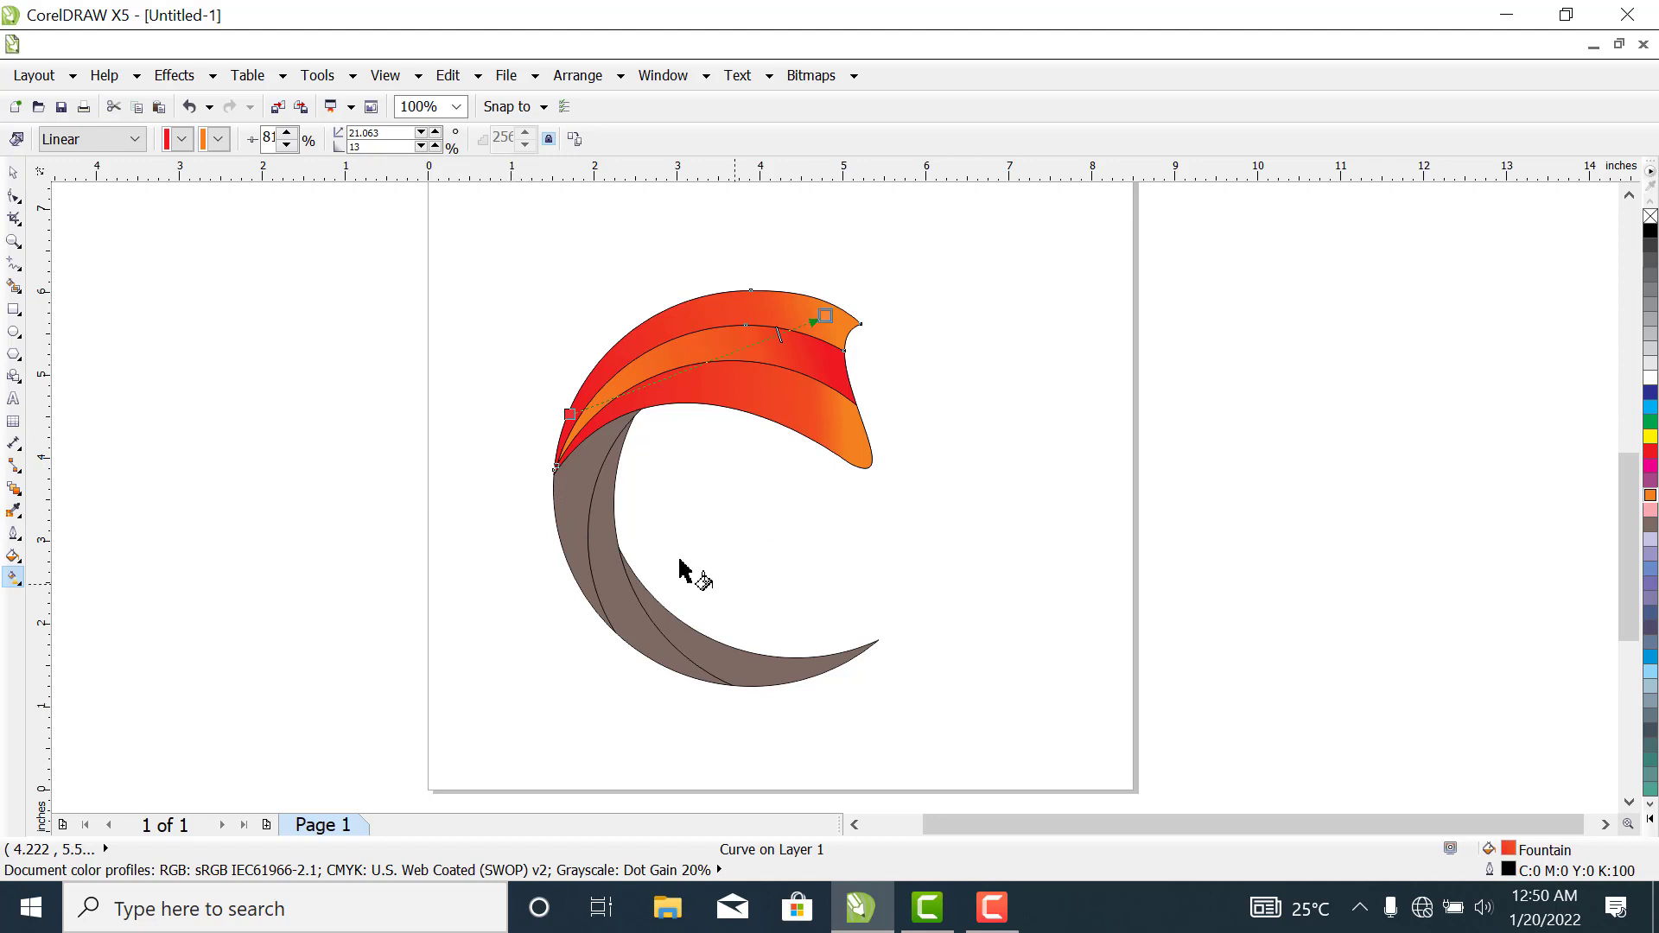
- Fill the outermost brown band beneath the upper shape with a custom dark green of about C 91, M 47, Y 94, K 61
left_click(572, 491)
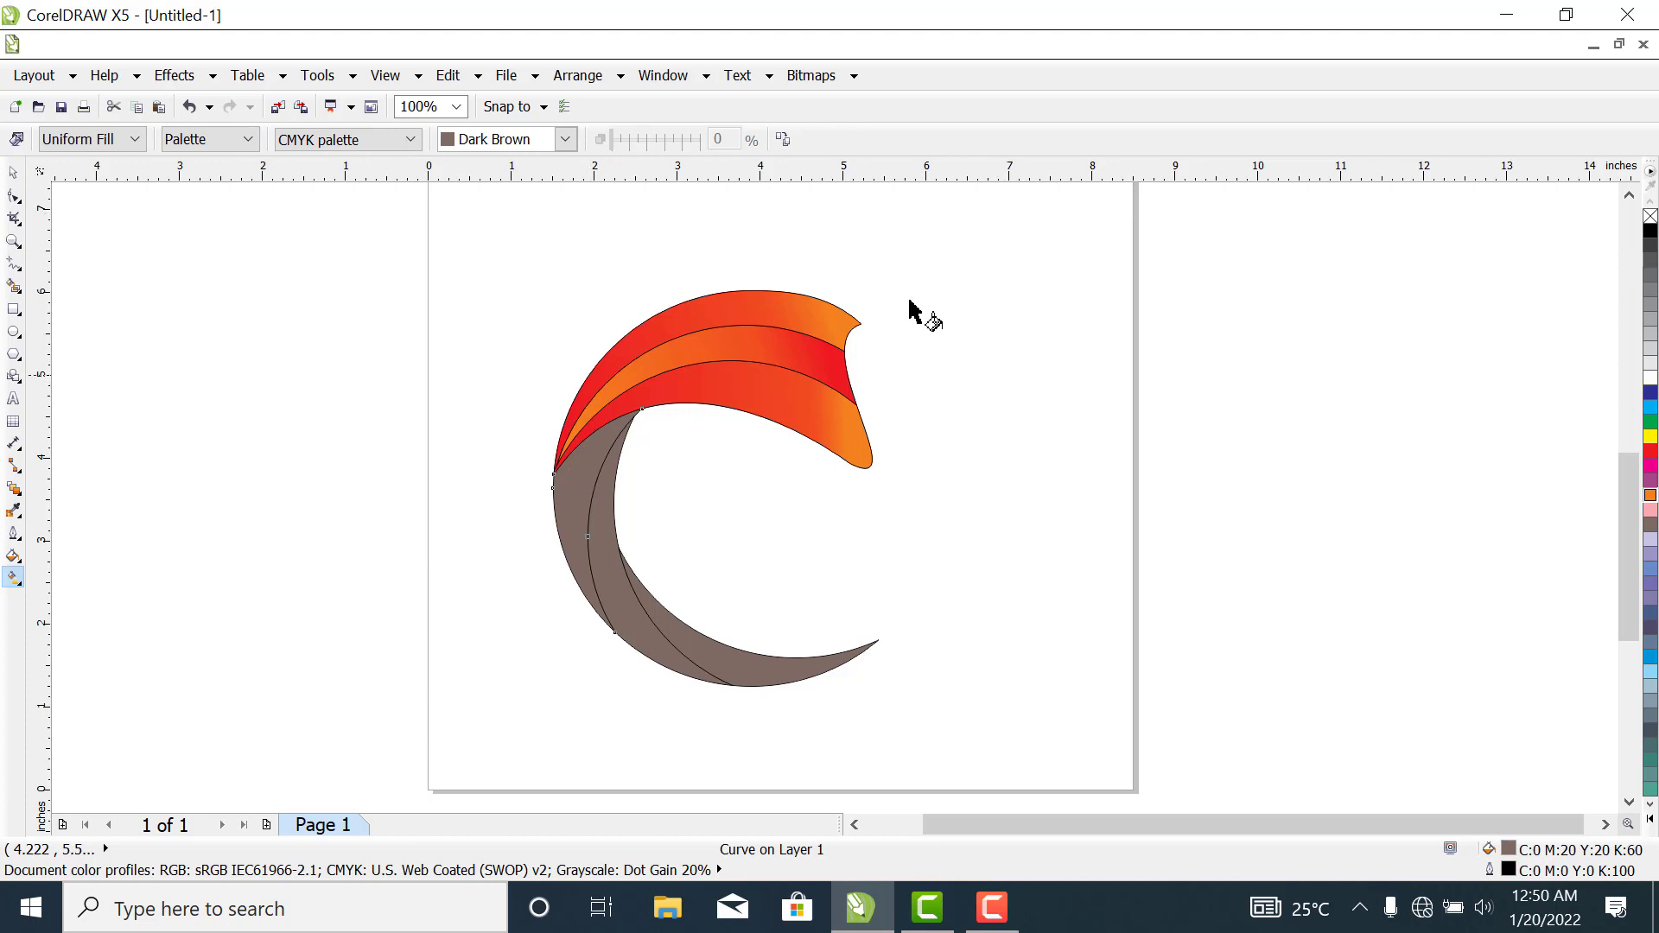
left_click(561, 140)
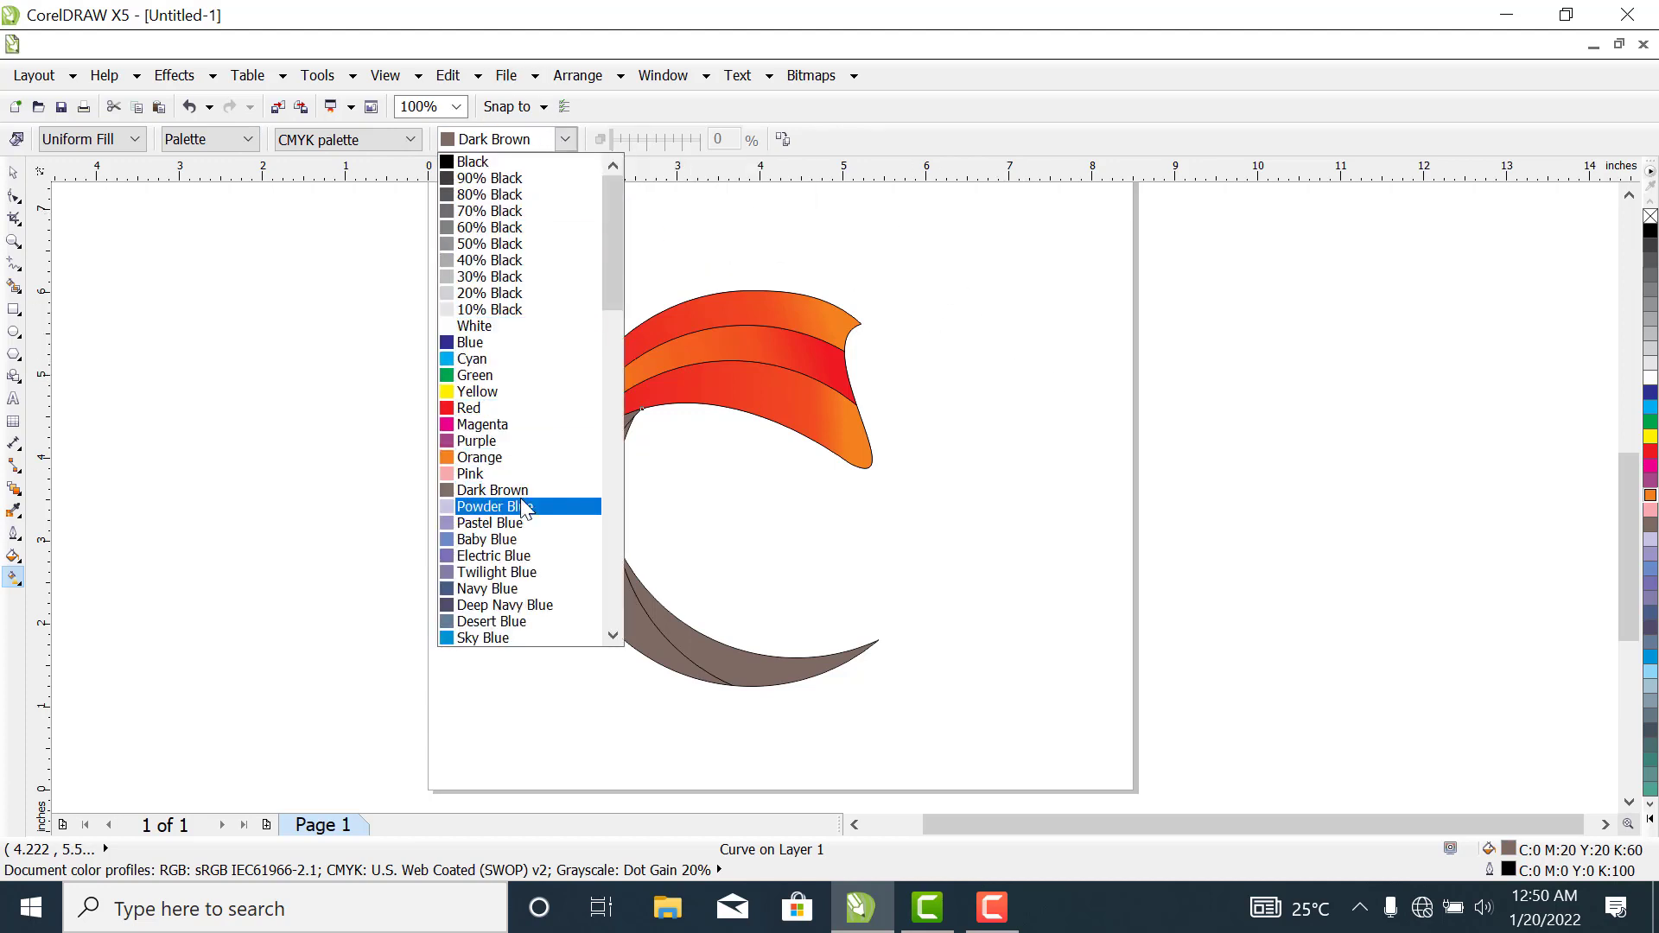
left_click(485, 377)
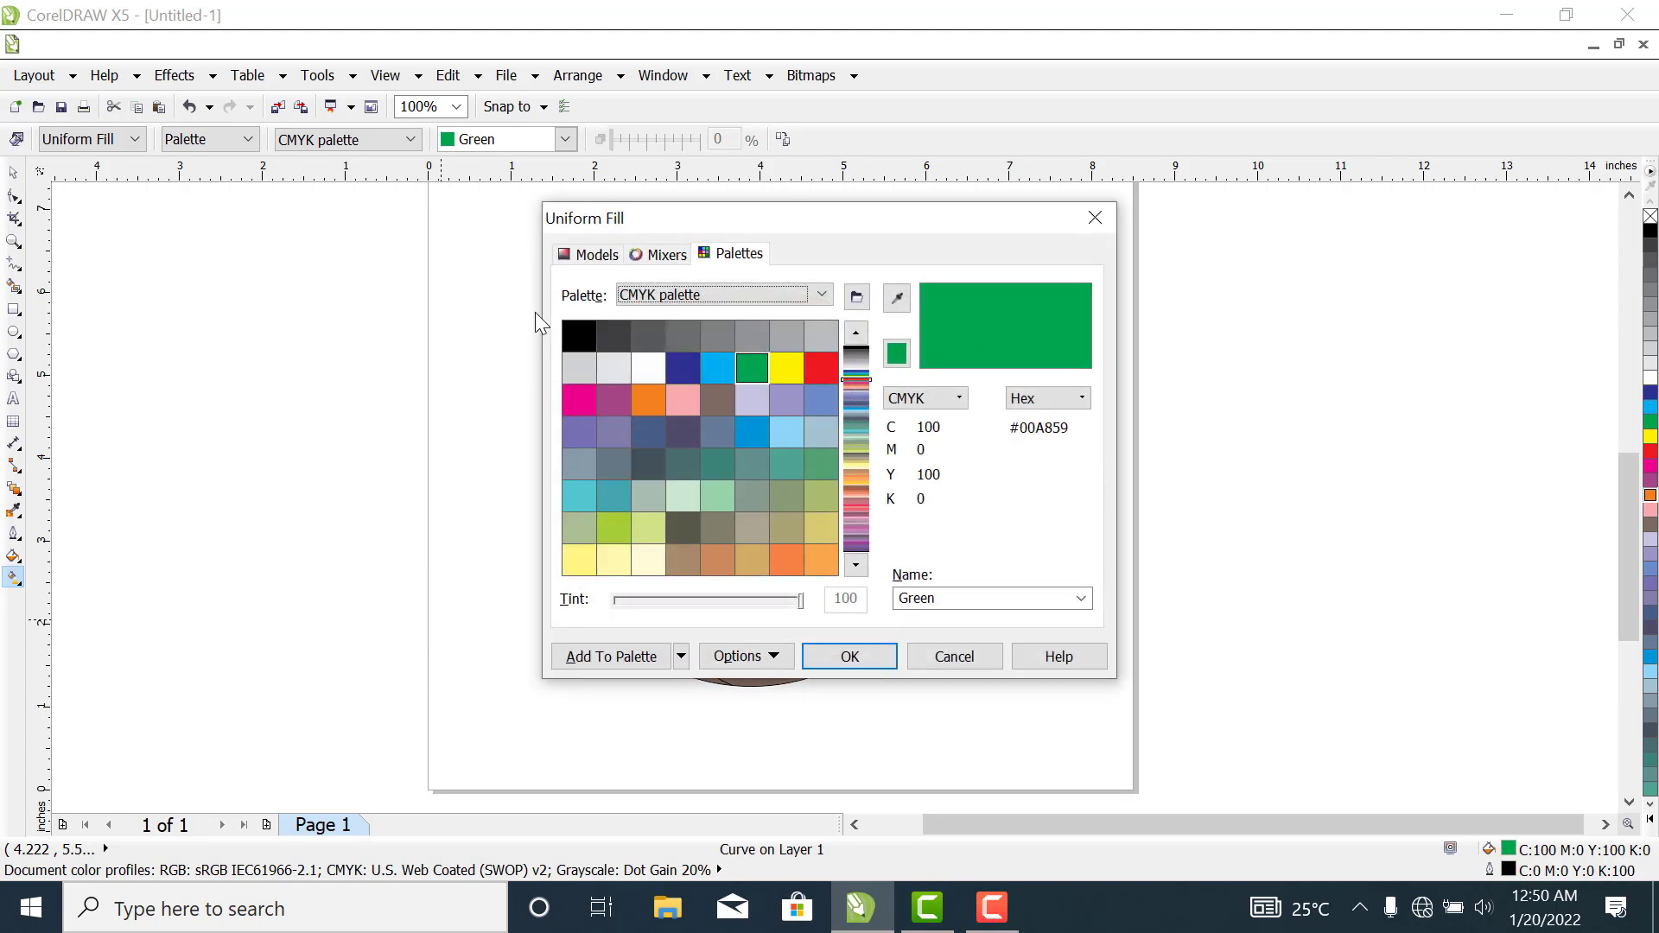
left_click(598, 257)
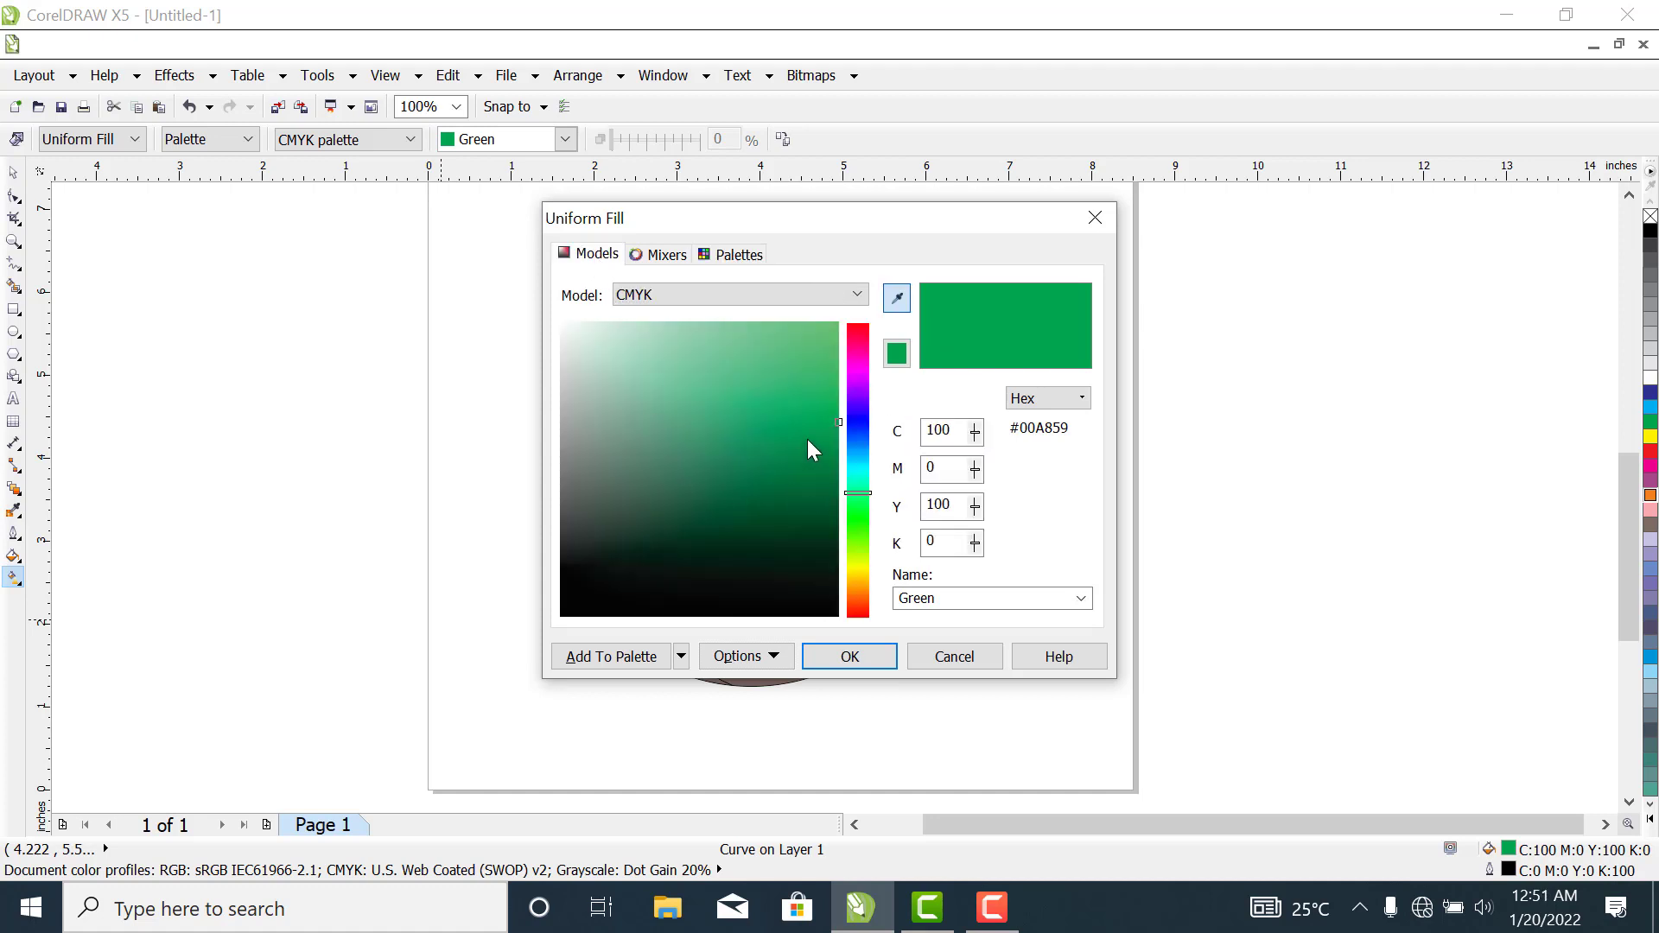
left_click_drag(808, 447, 799, 545)
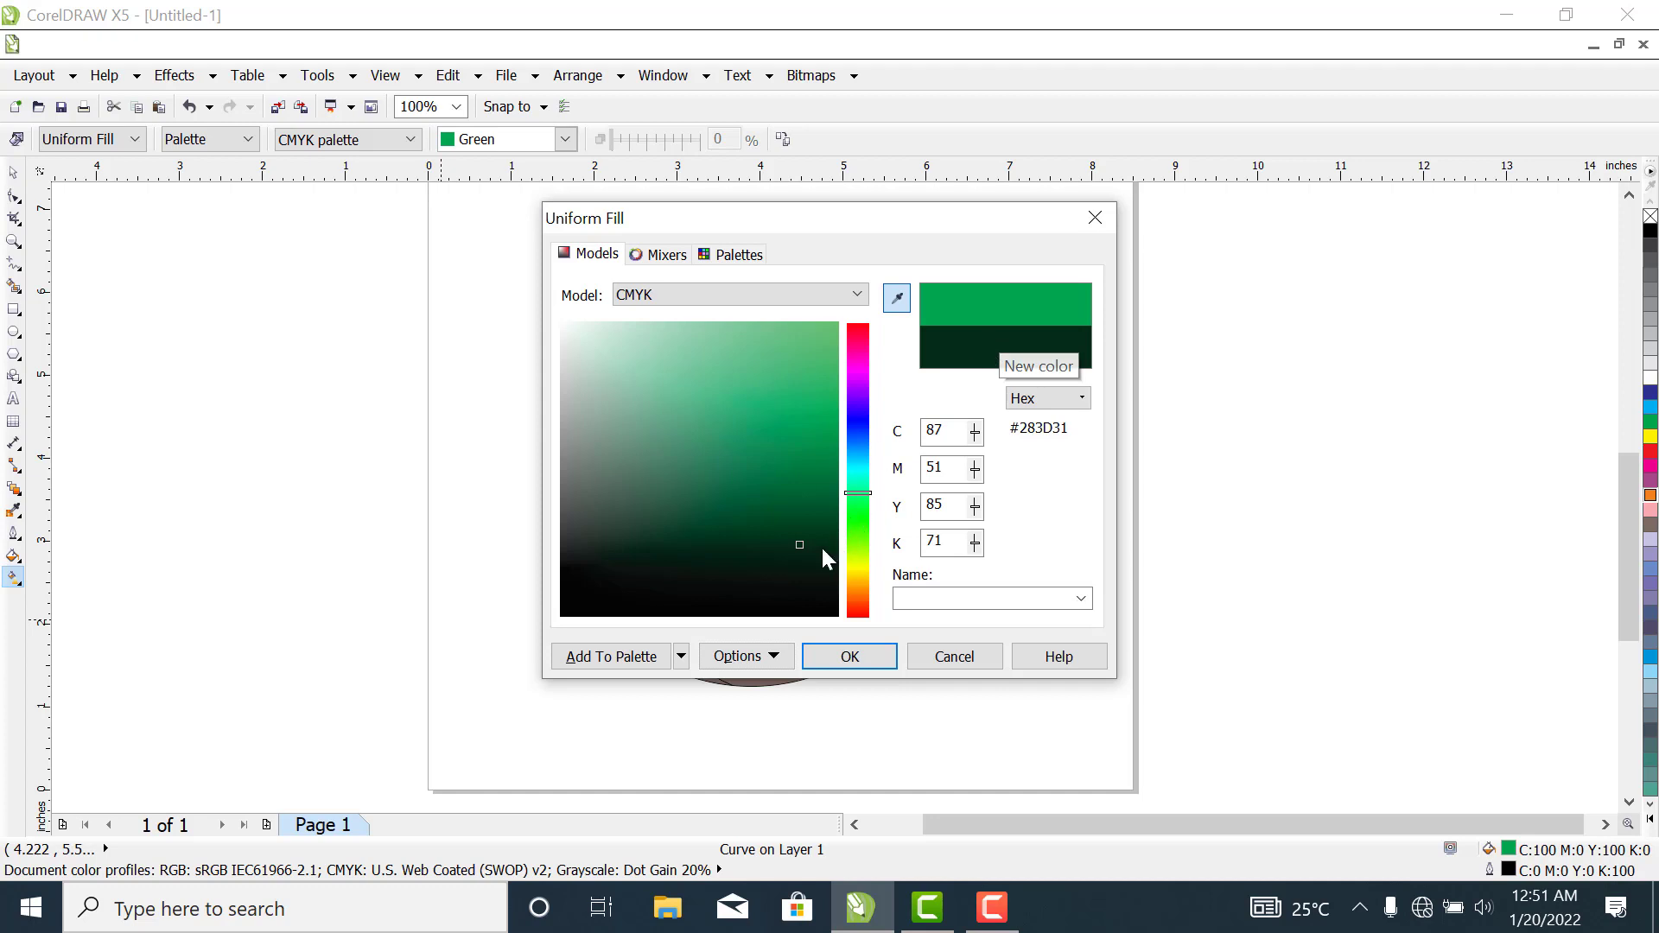
left_click(797, 543)
left_click_drag(799, 543, 803, 533)
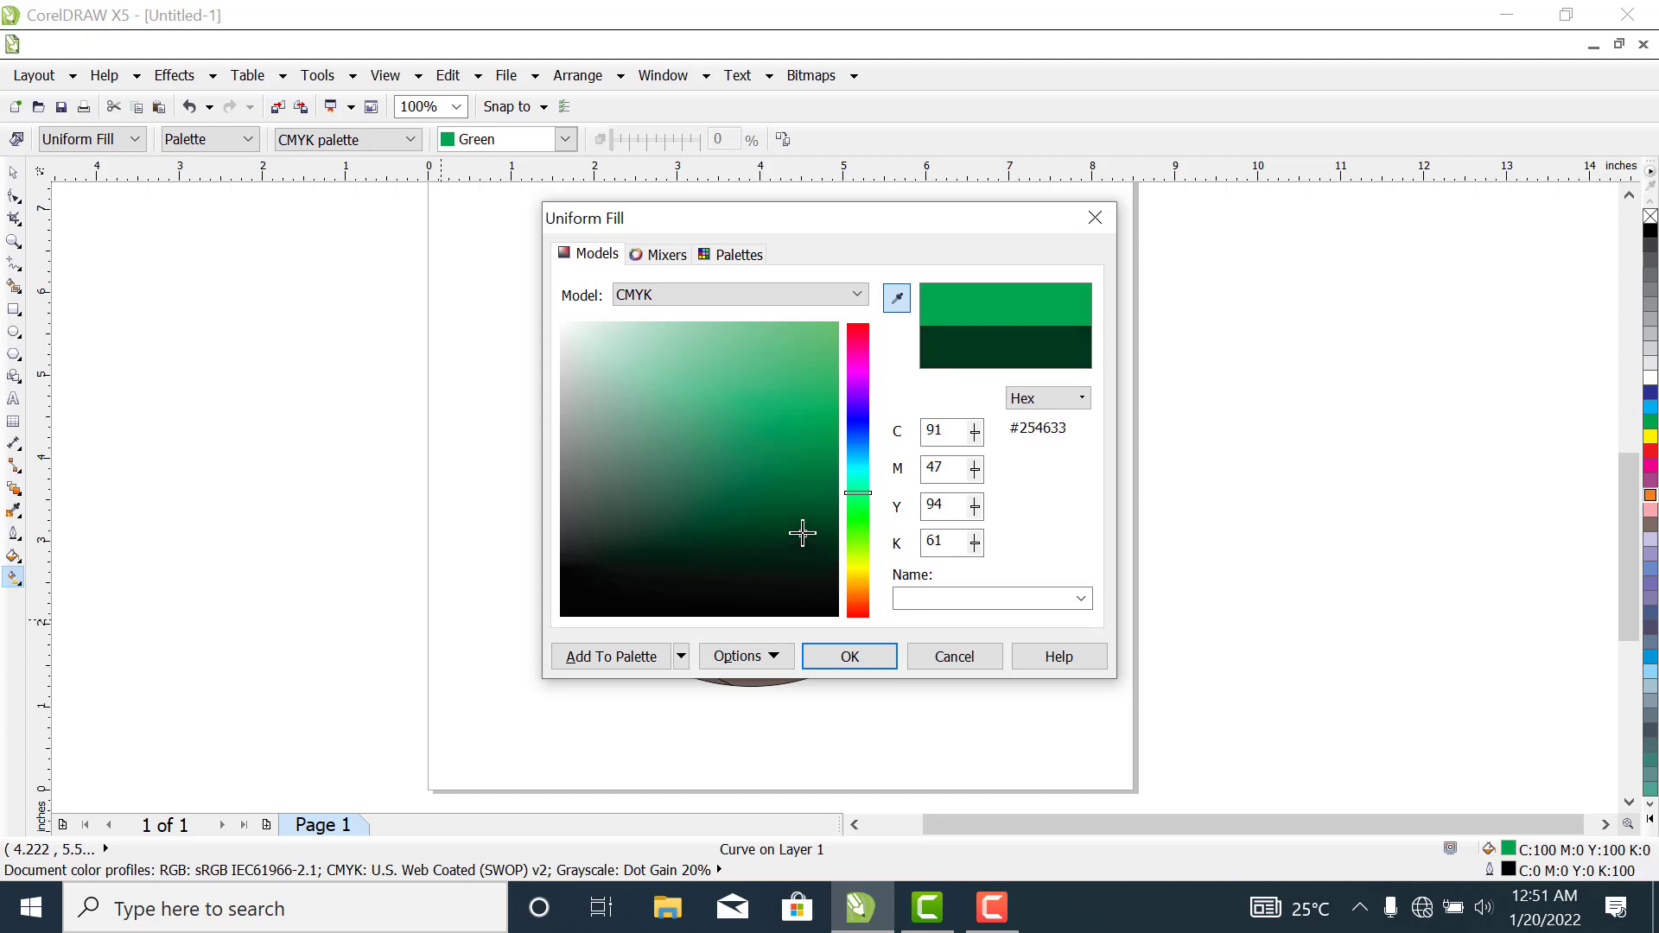
left_click(850, 661)
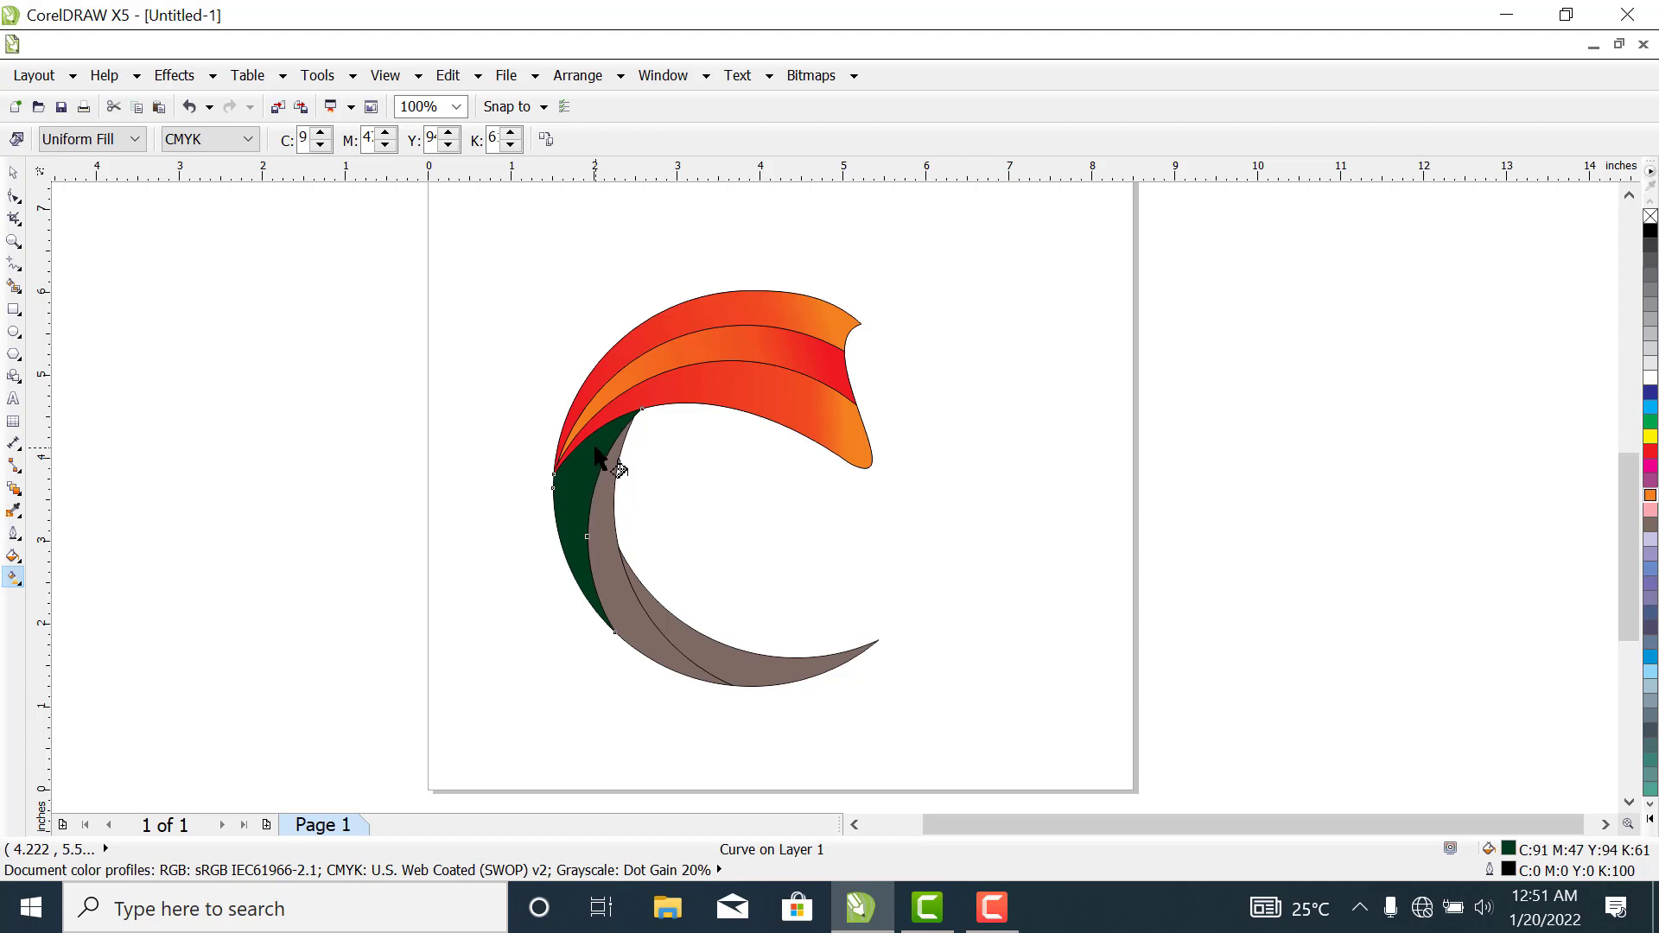
- Apply a downward linear gradient from dark green to green on the dark green band, with its midpoint near the centre
left_click_drag(594, 442, 594, 610)
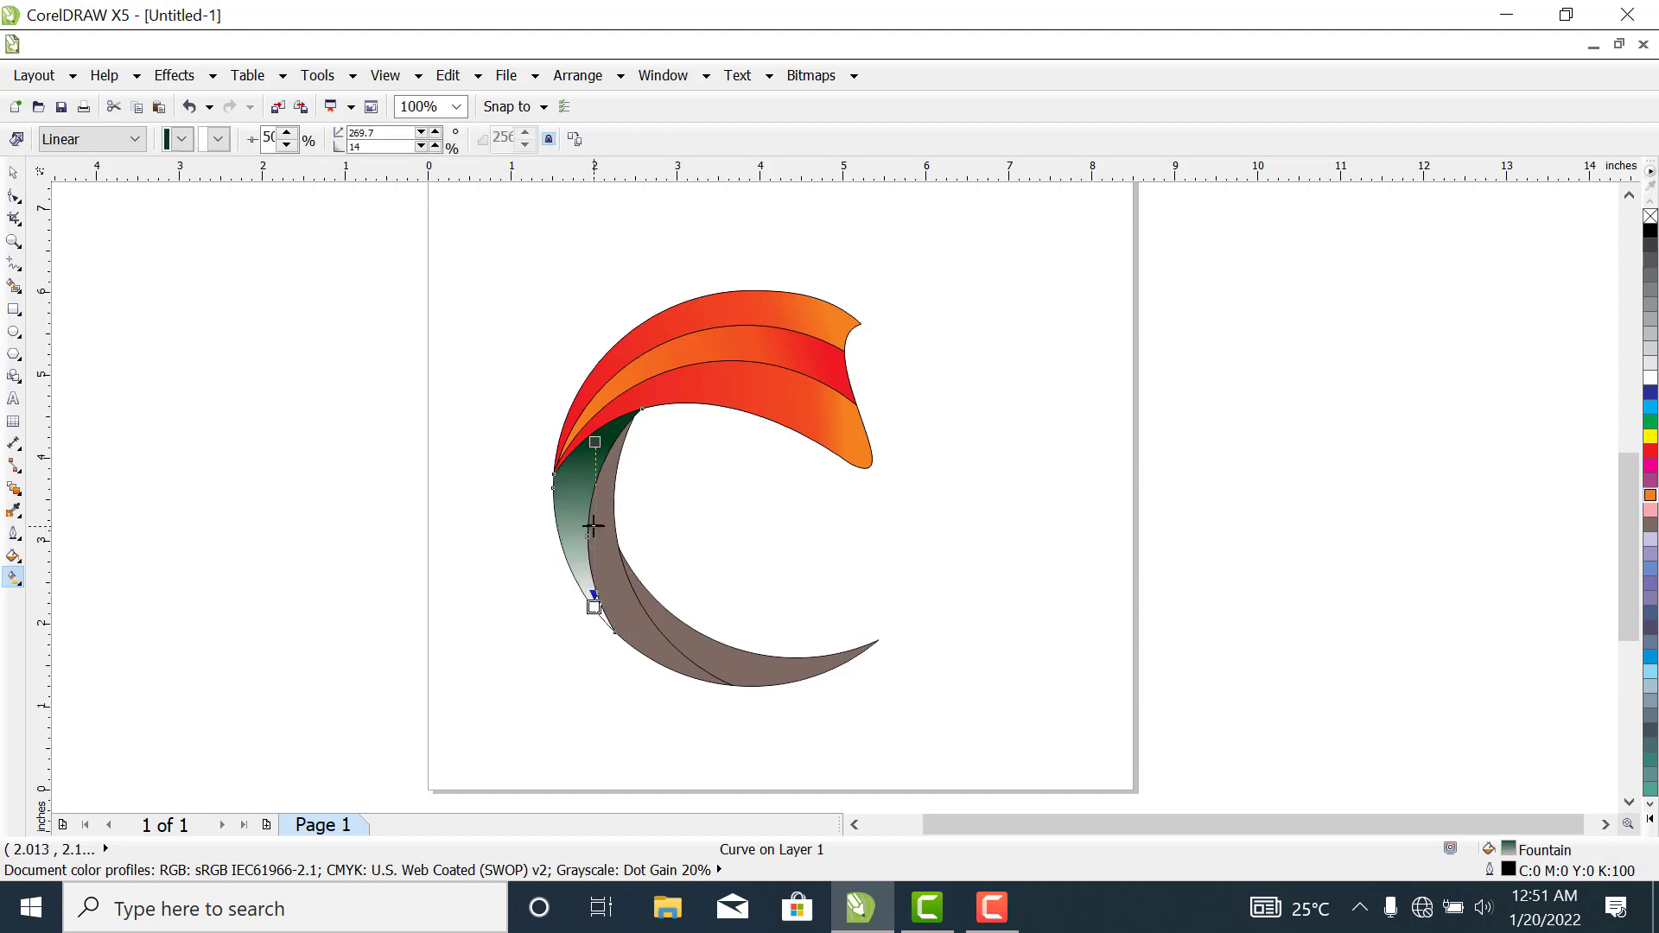
left_click_drag(594, 557, 593, 569)
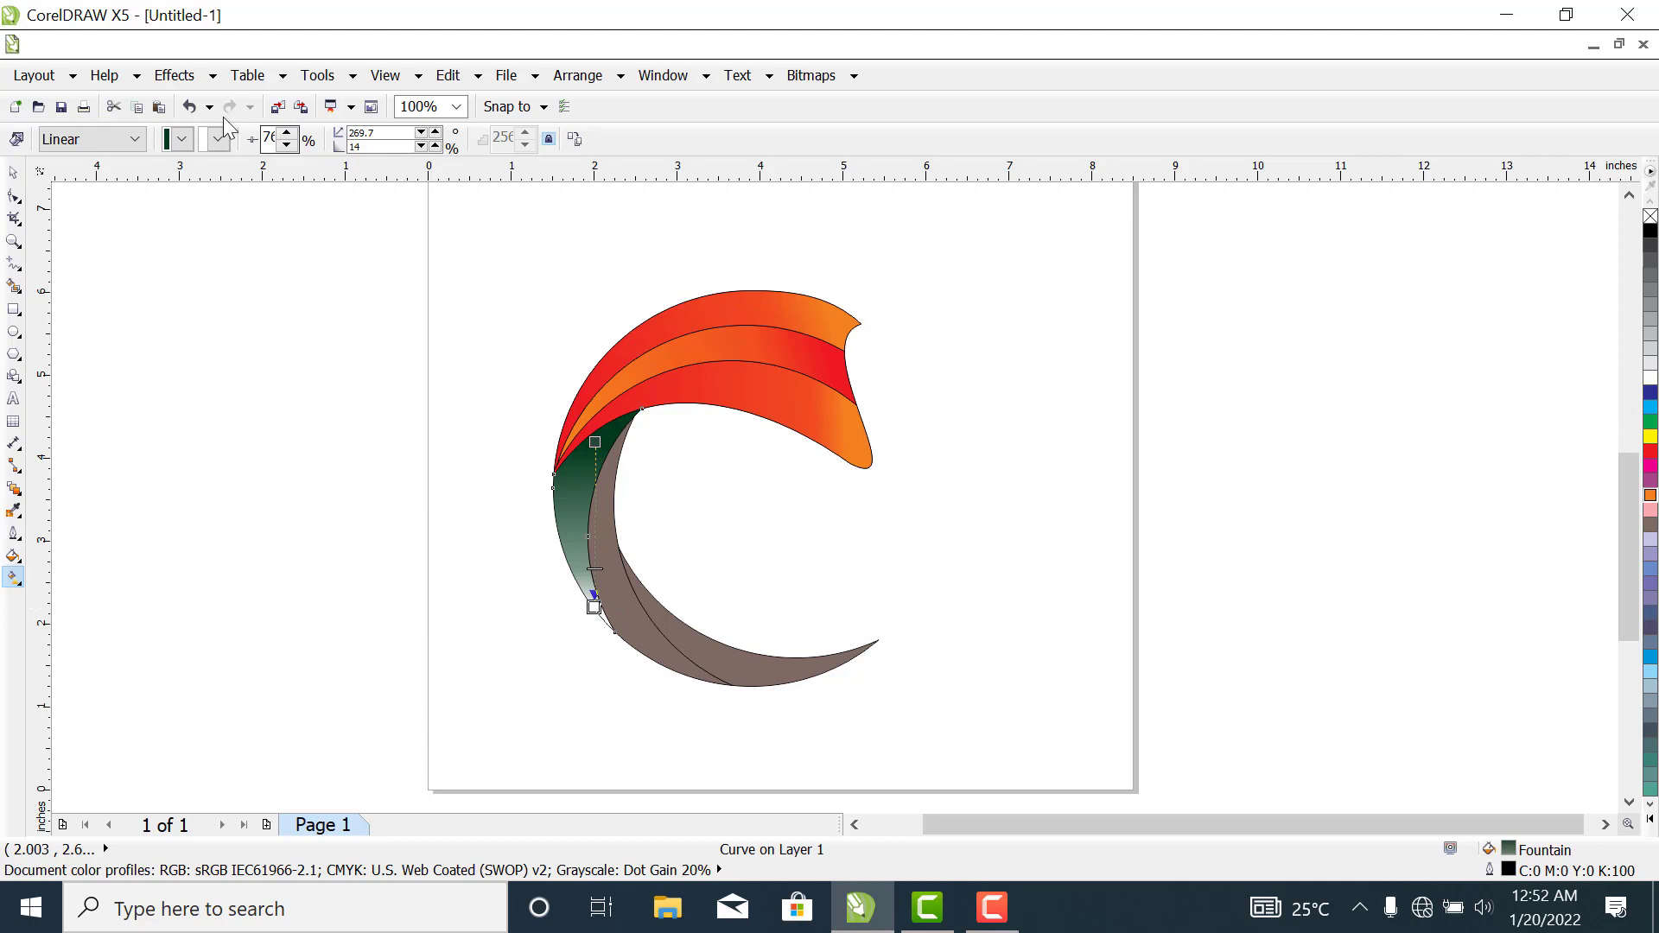
left_click(218, 141)
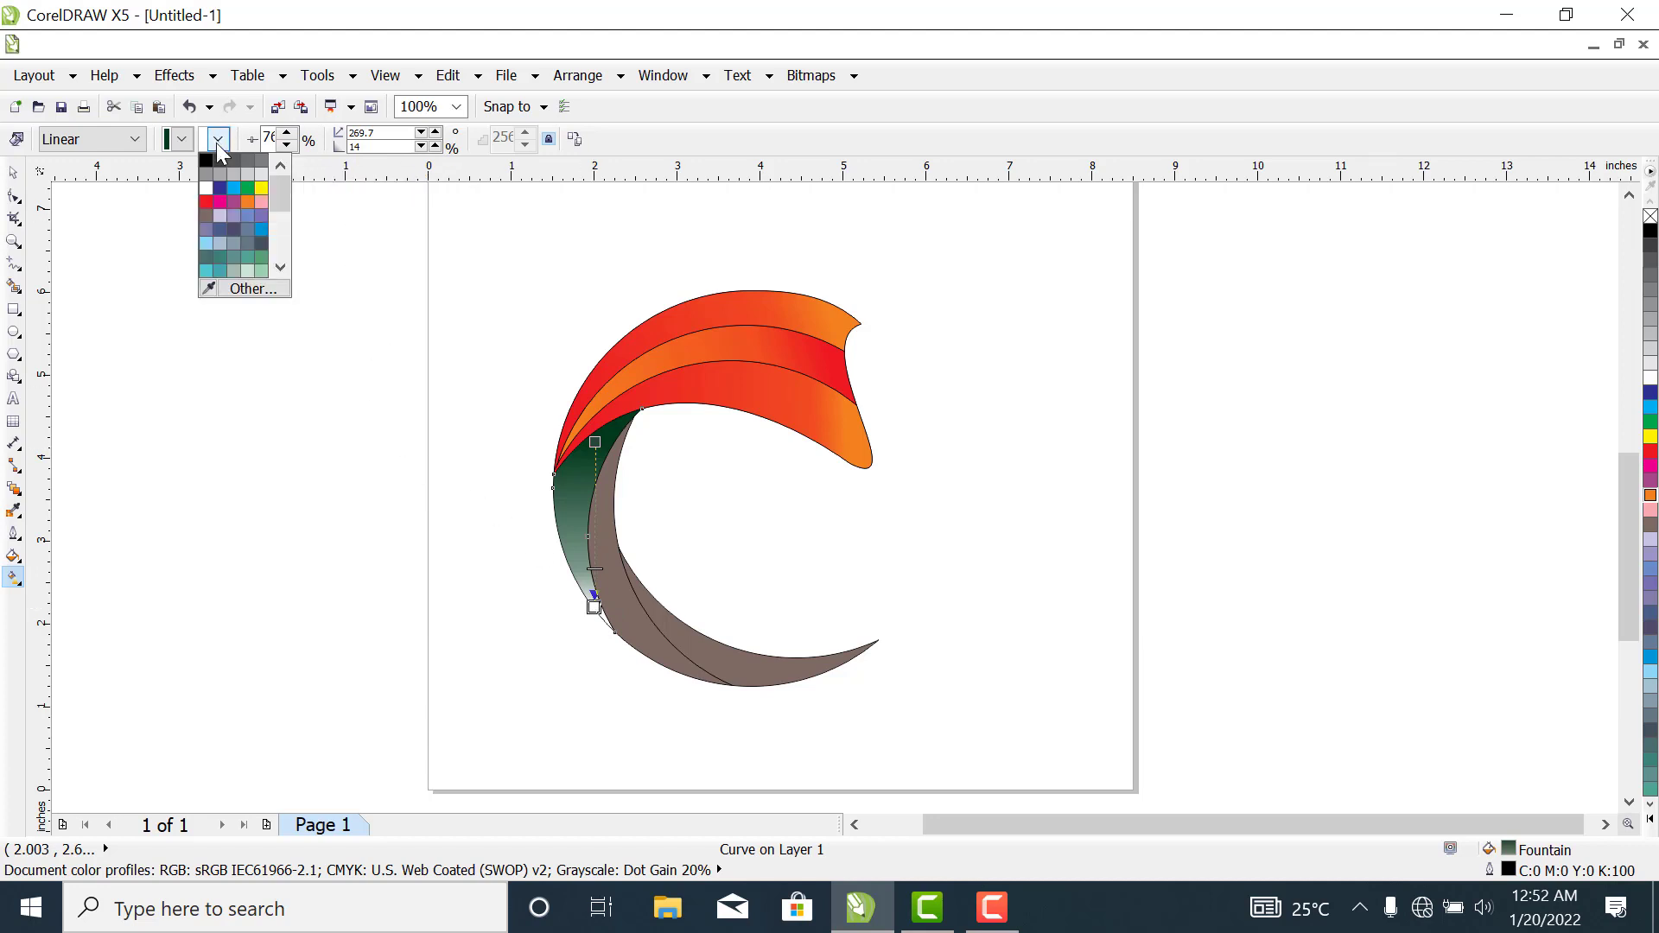
left_click(249, 198)
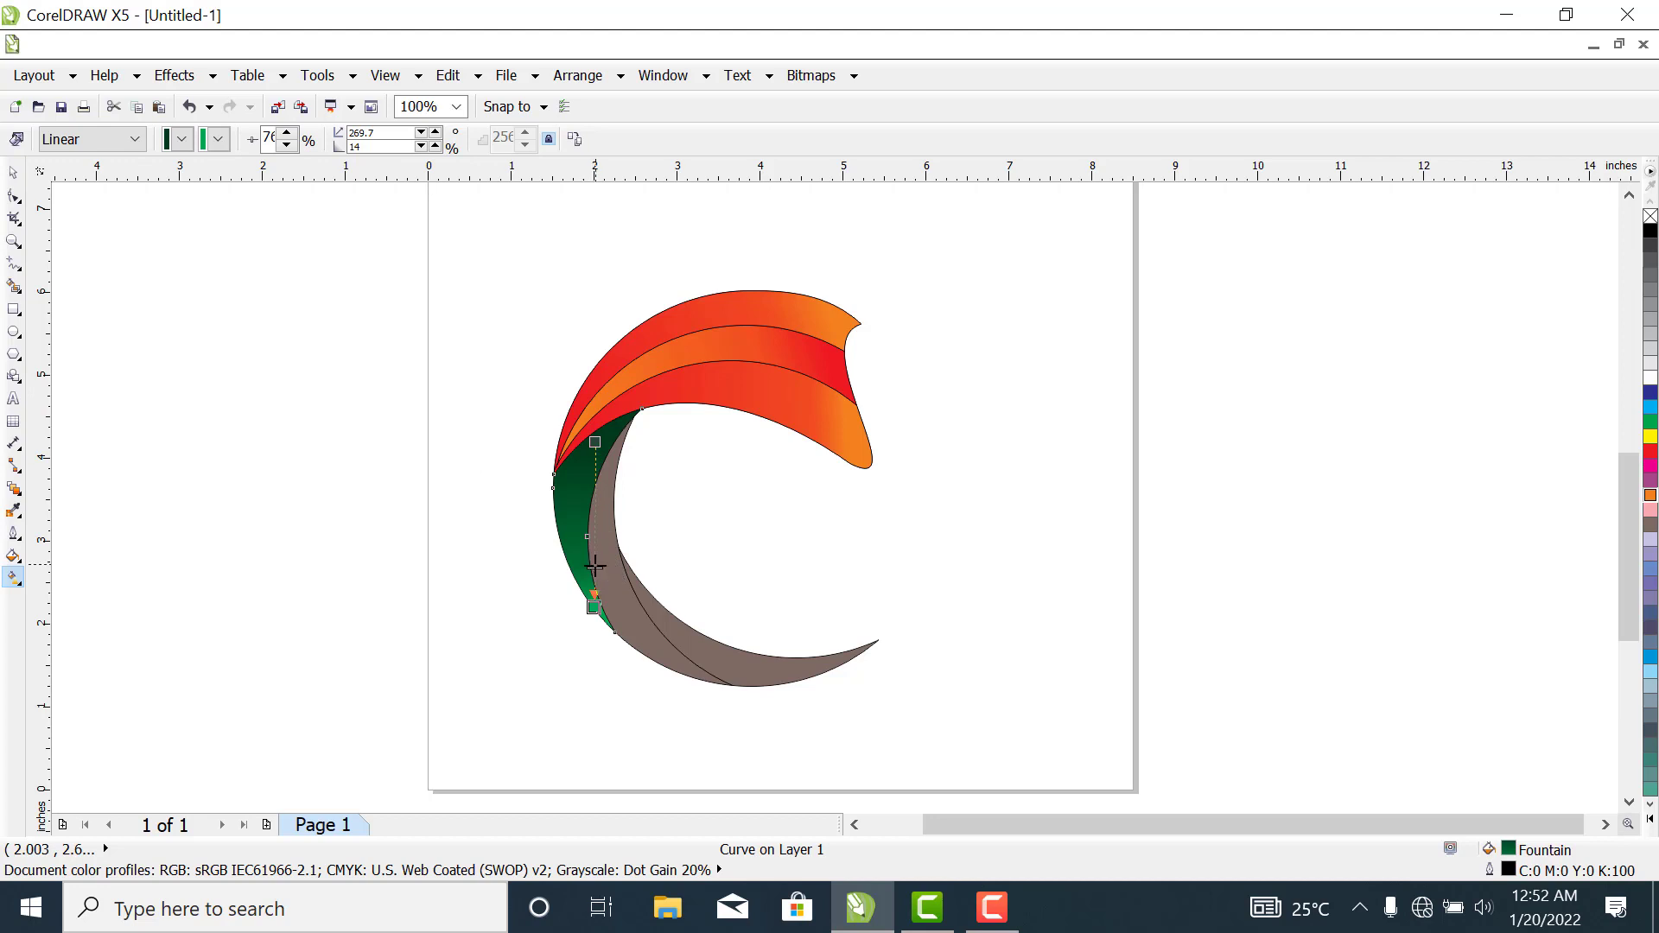
left_click_drag(594, 566, 591, 531)
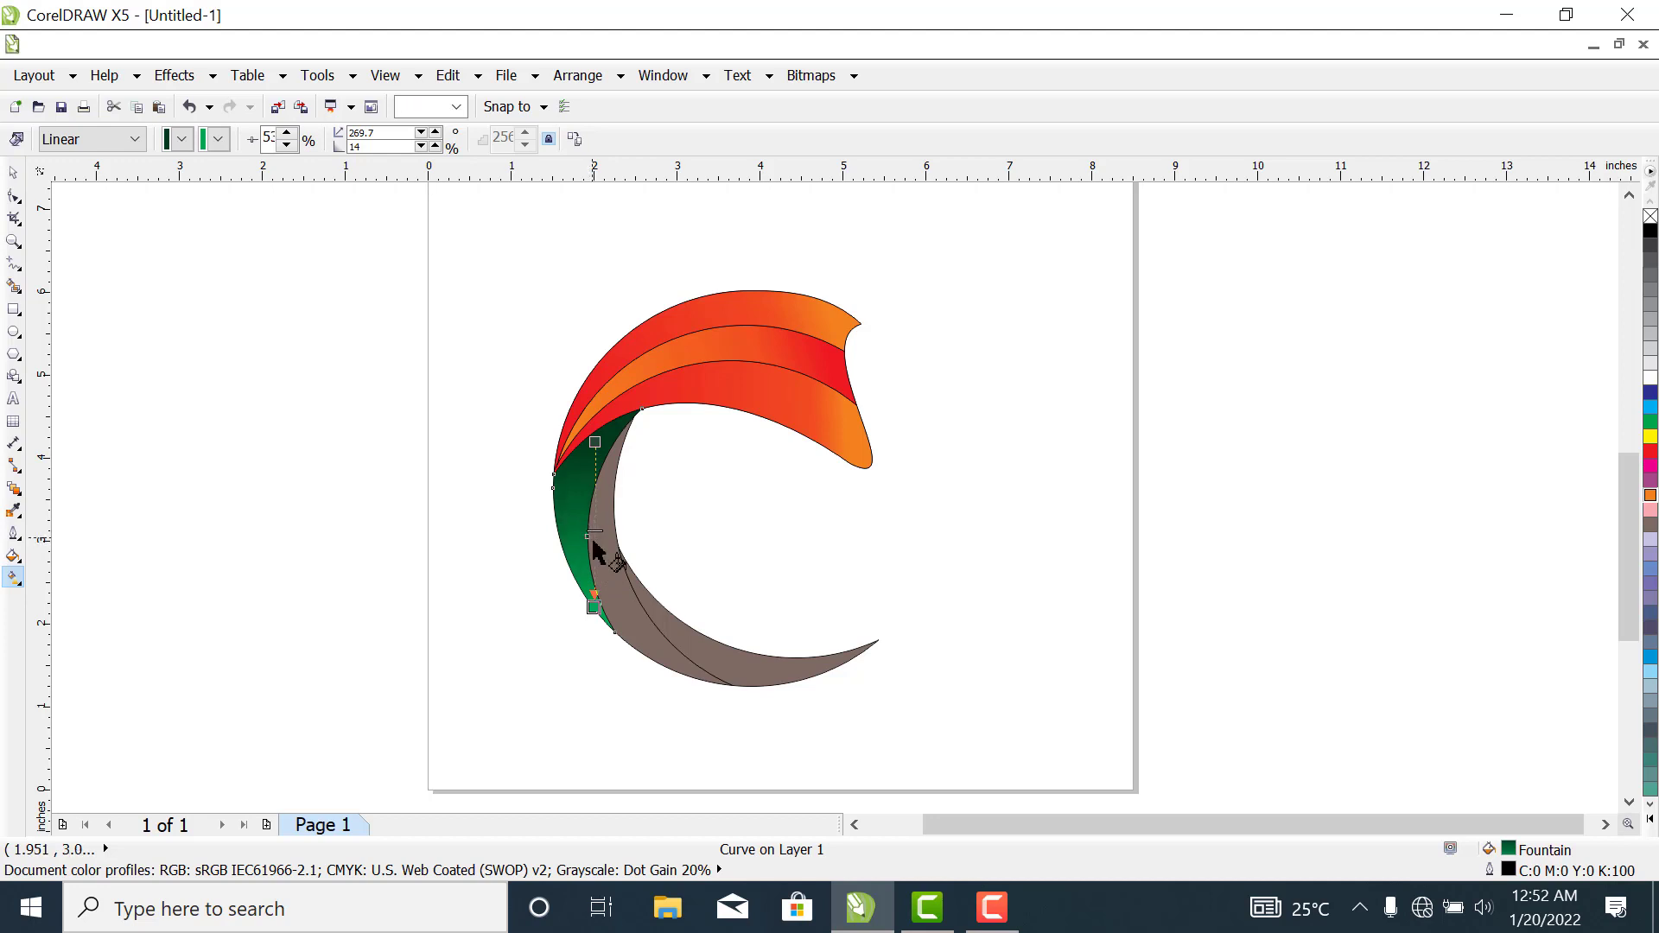
- Fill the brown band directly inside the green gradient band with black
left_click(13, 174)
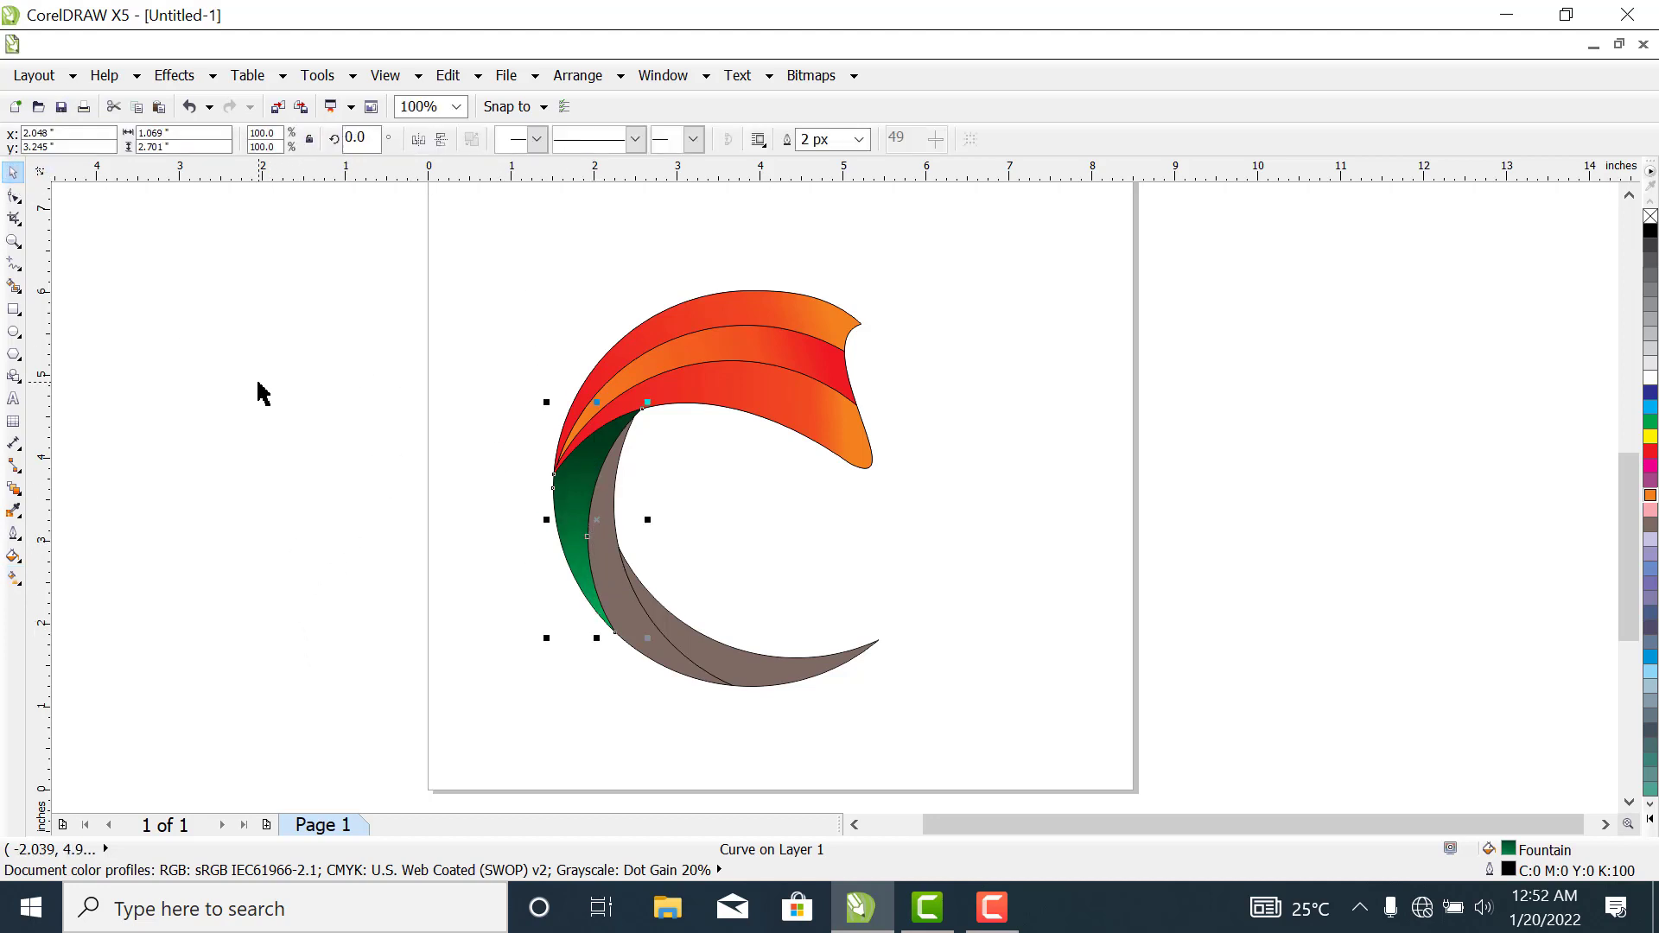
left_click(610, 588)
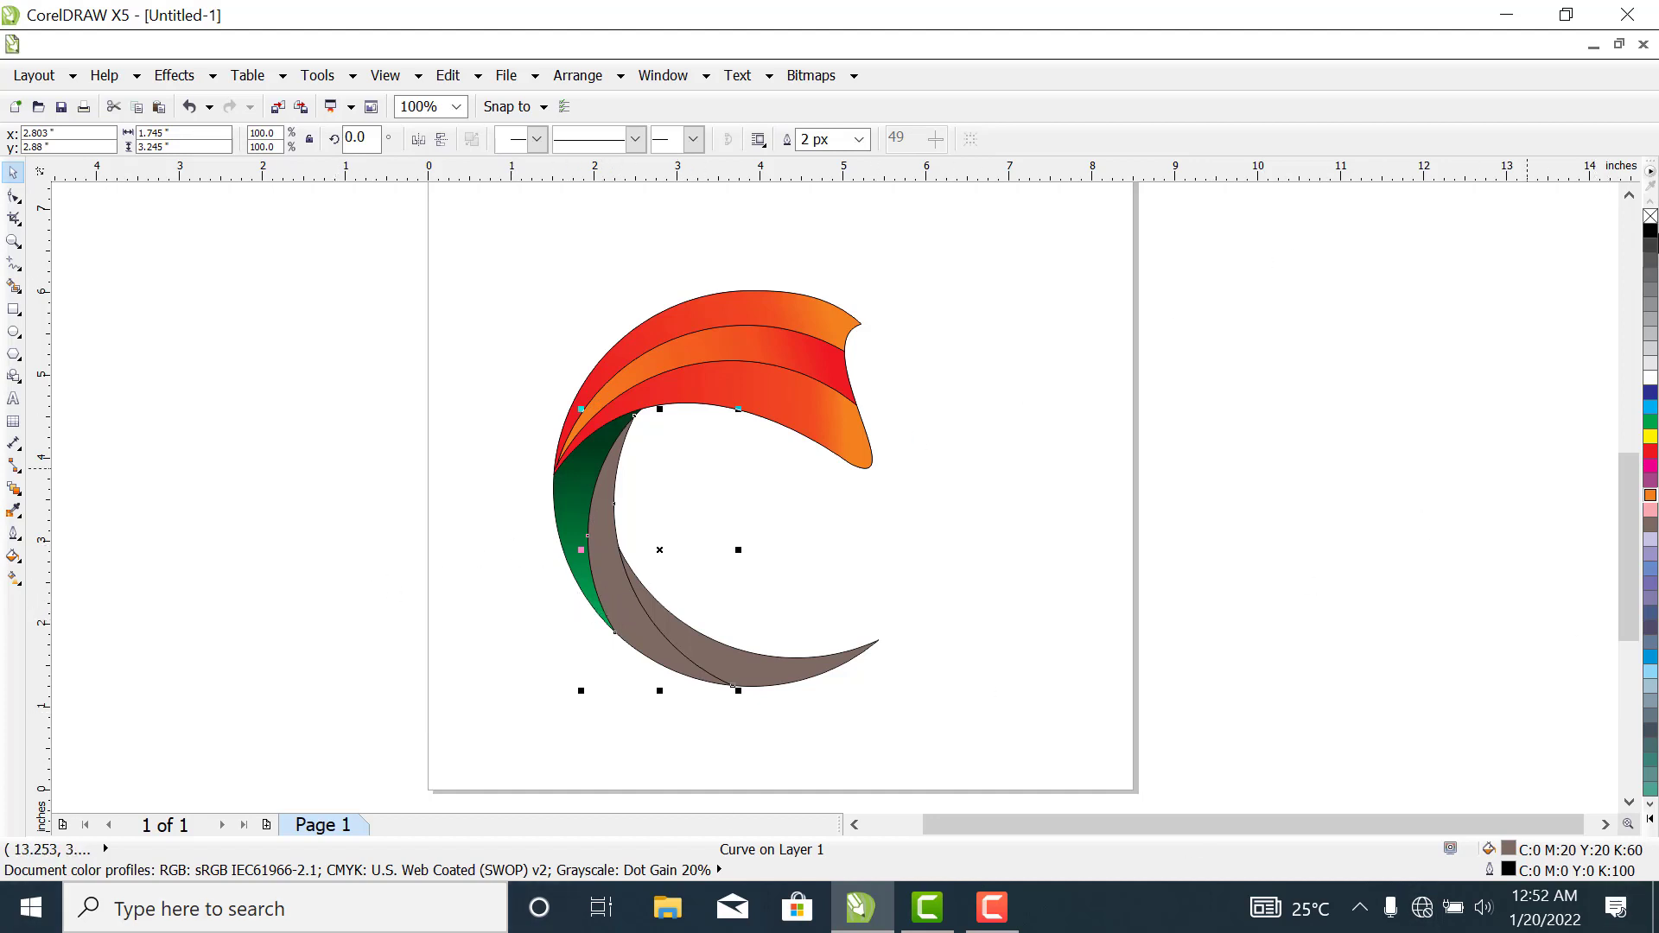
left_click(1652, 234)
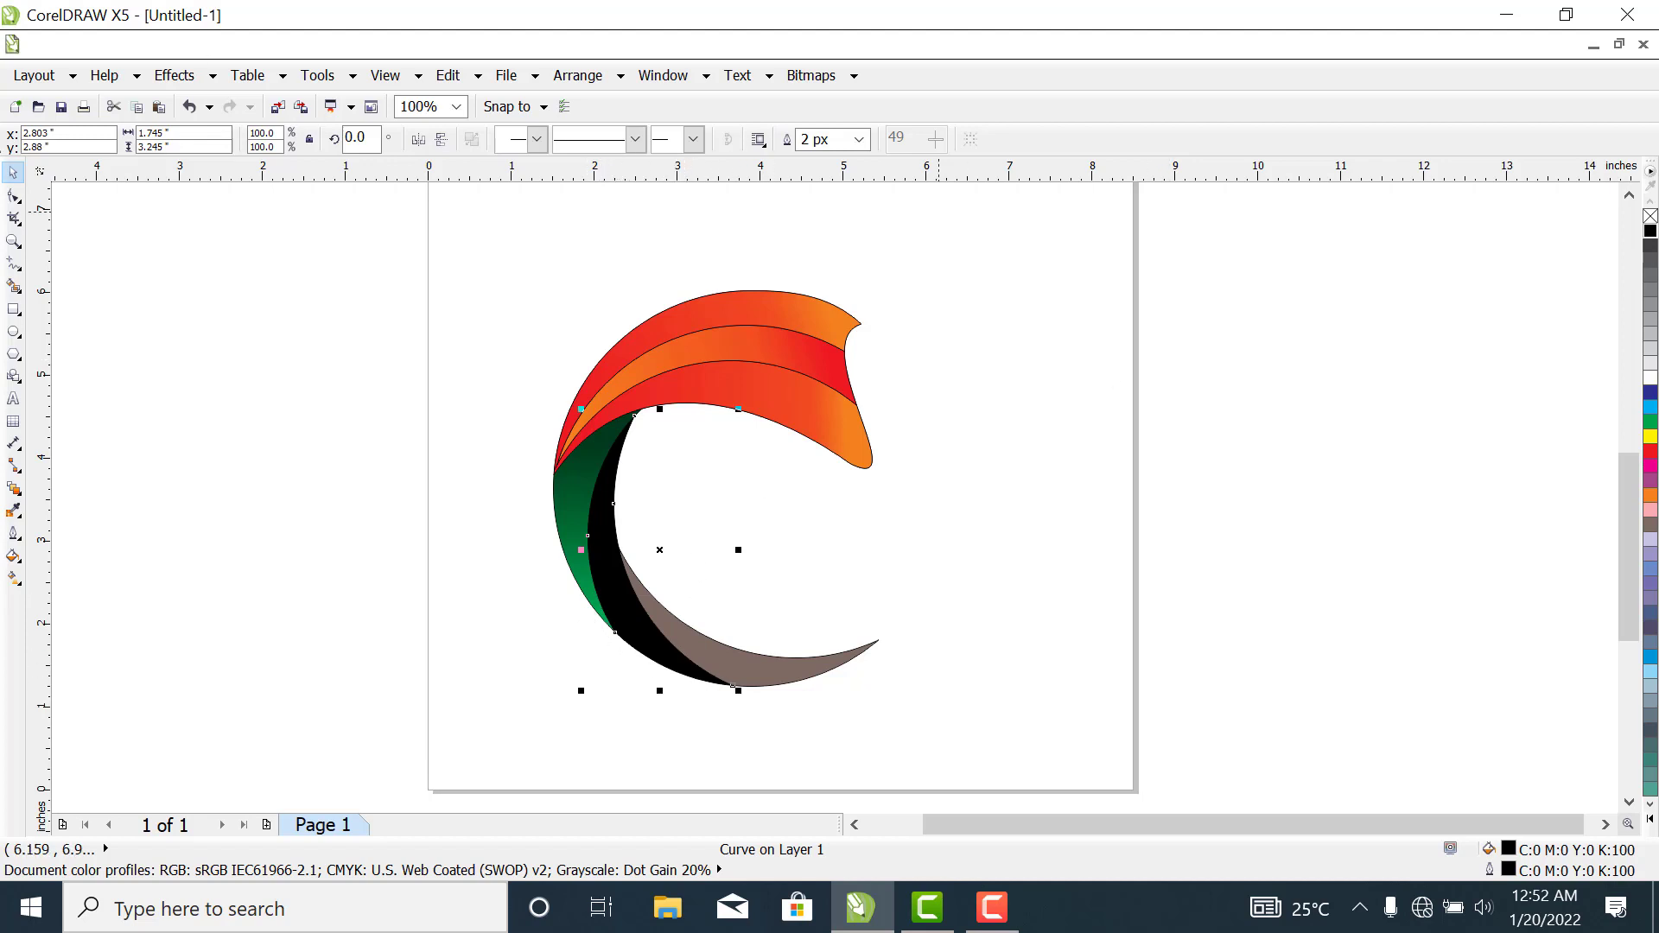
- Apply a downward linear gradient from black to blue on the black band, angled about 285° and ending near its lower tip
left_click(16, 579)
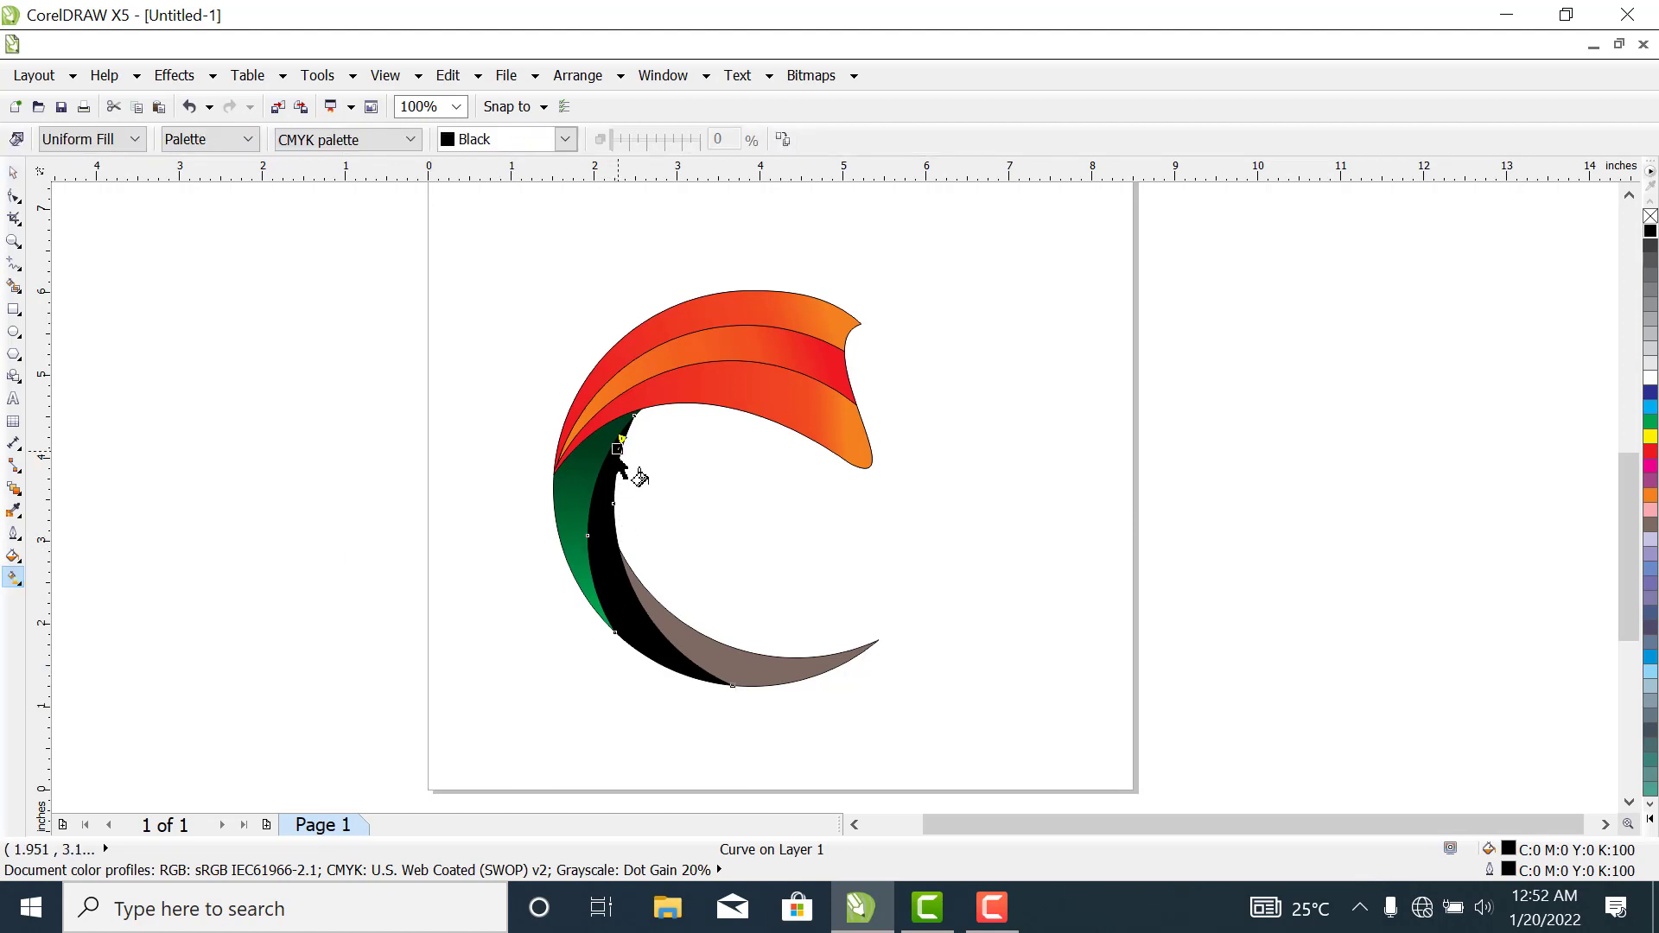
left_click_drag(621, 452, 635, 635)
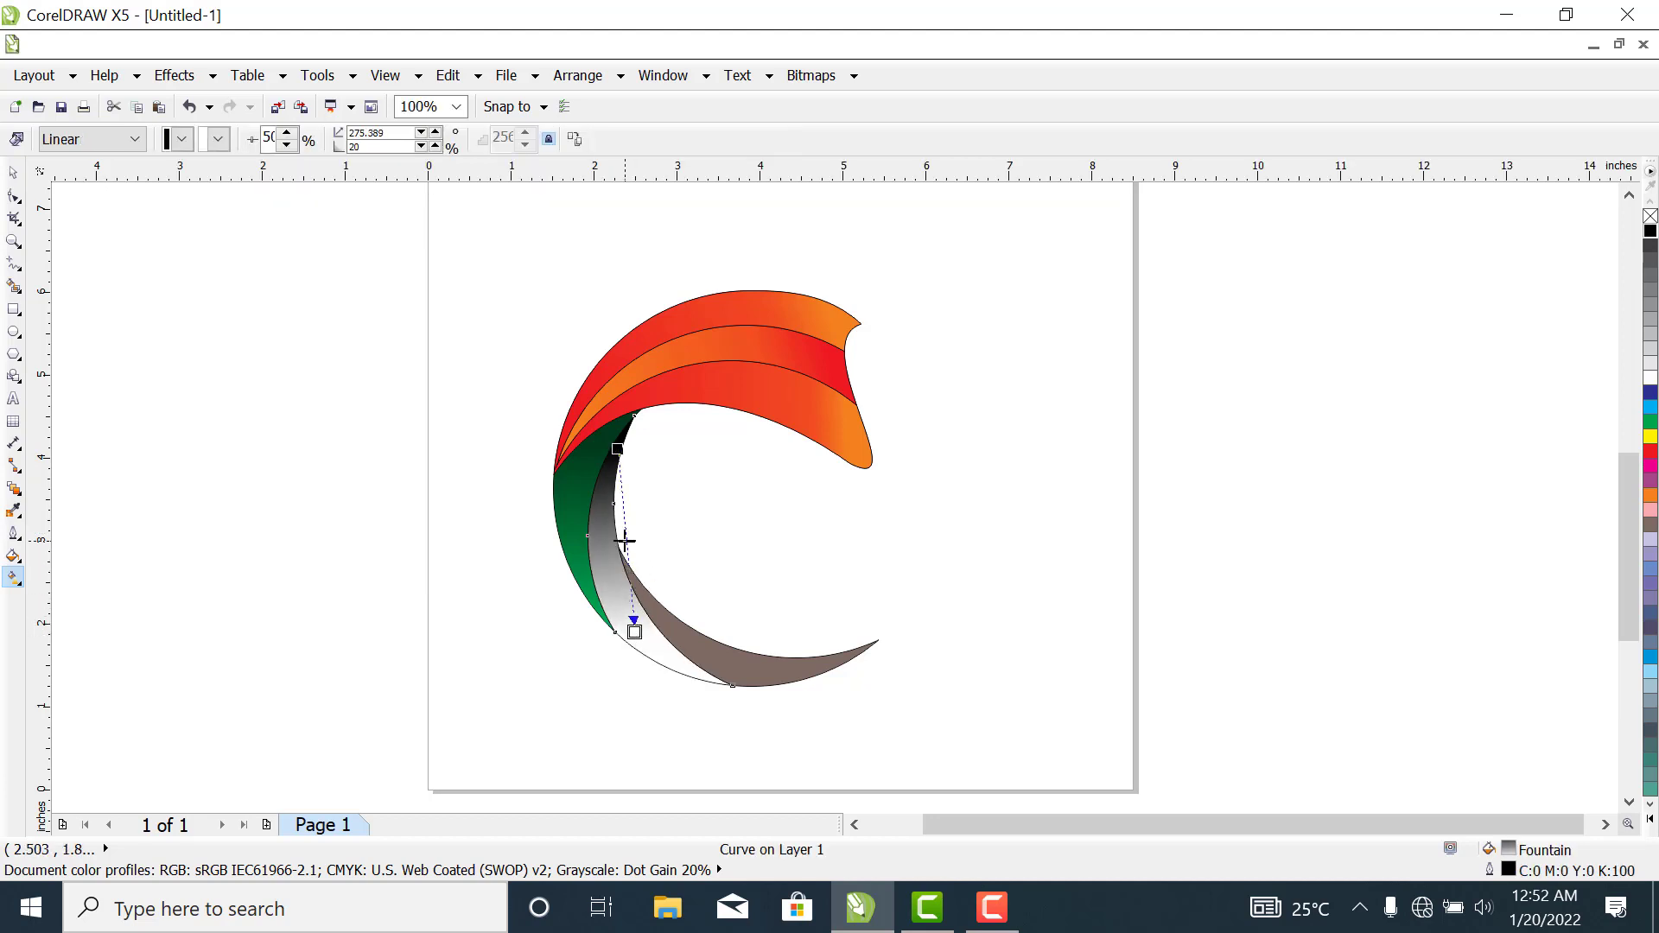
left_click_drag(625, 541, 634, 592)
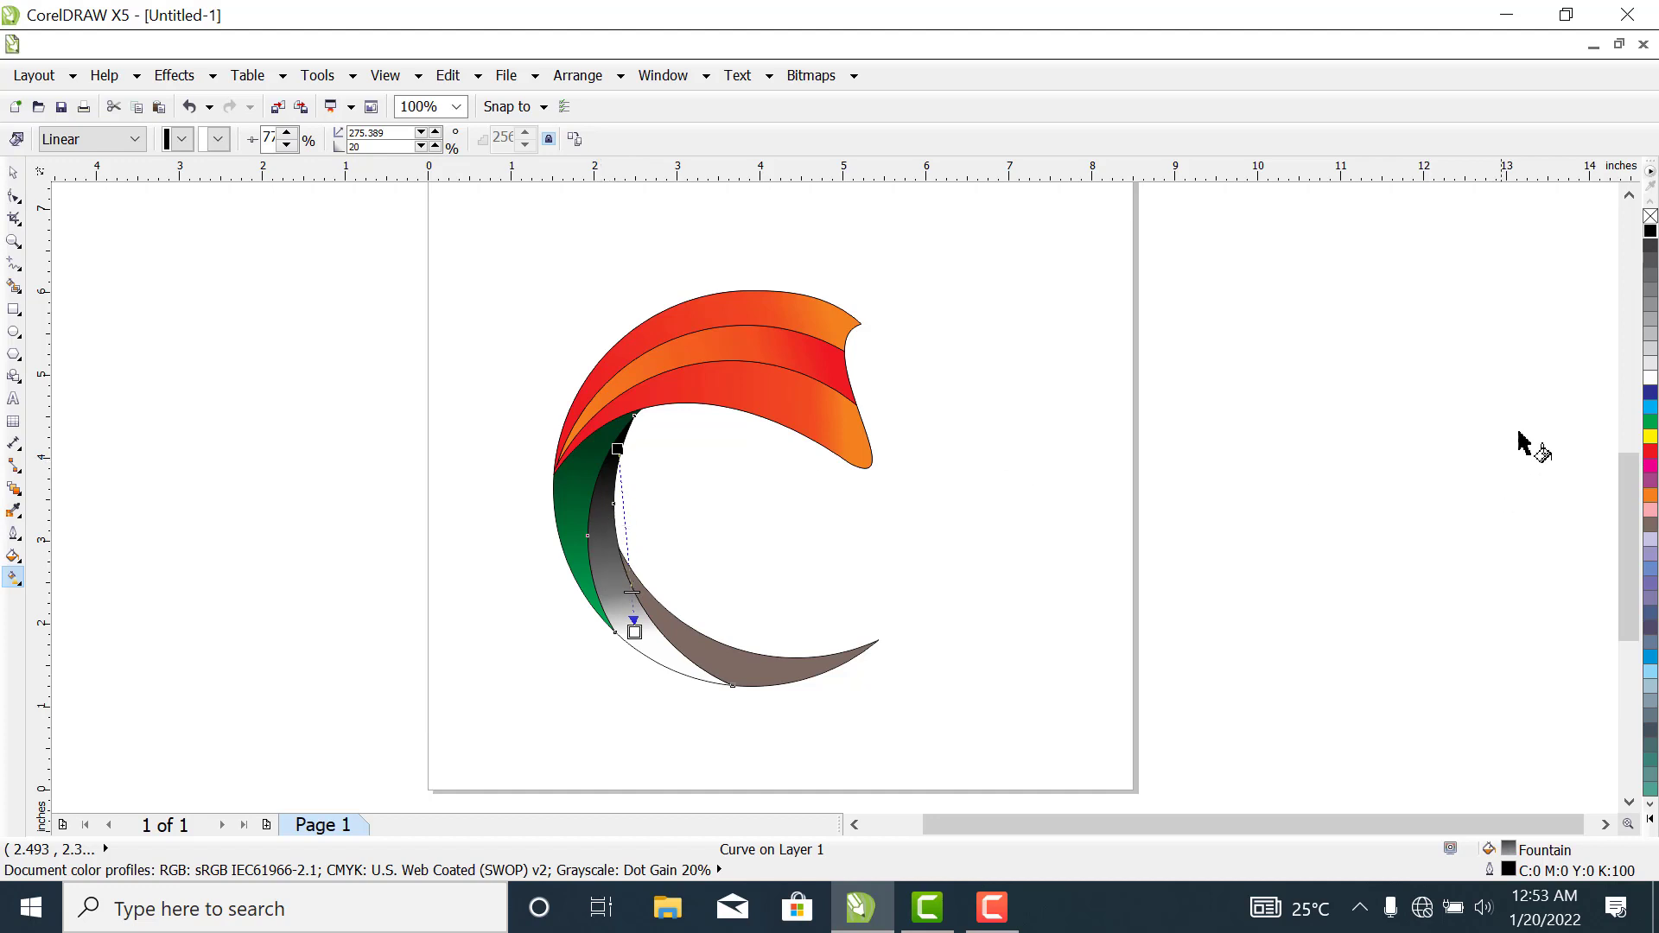
left_click(1651, 395)
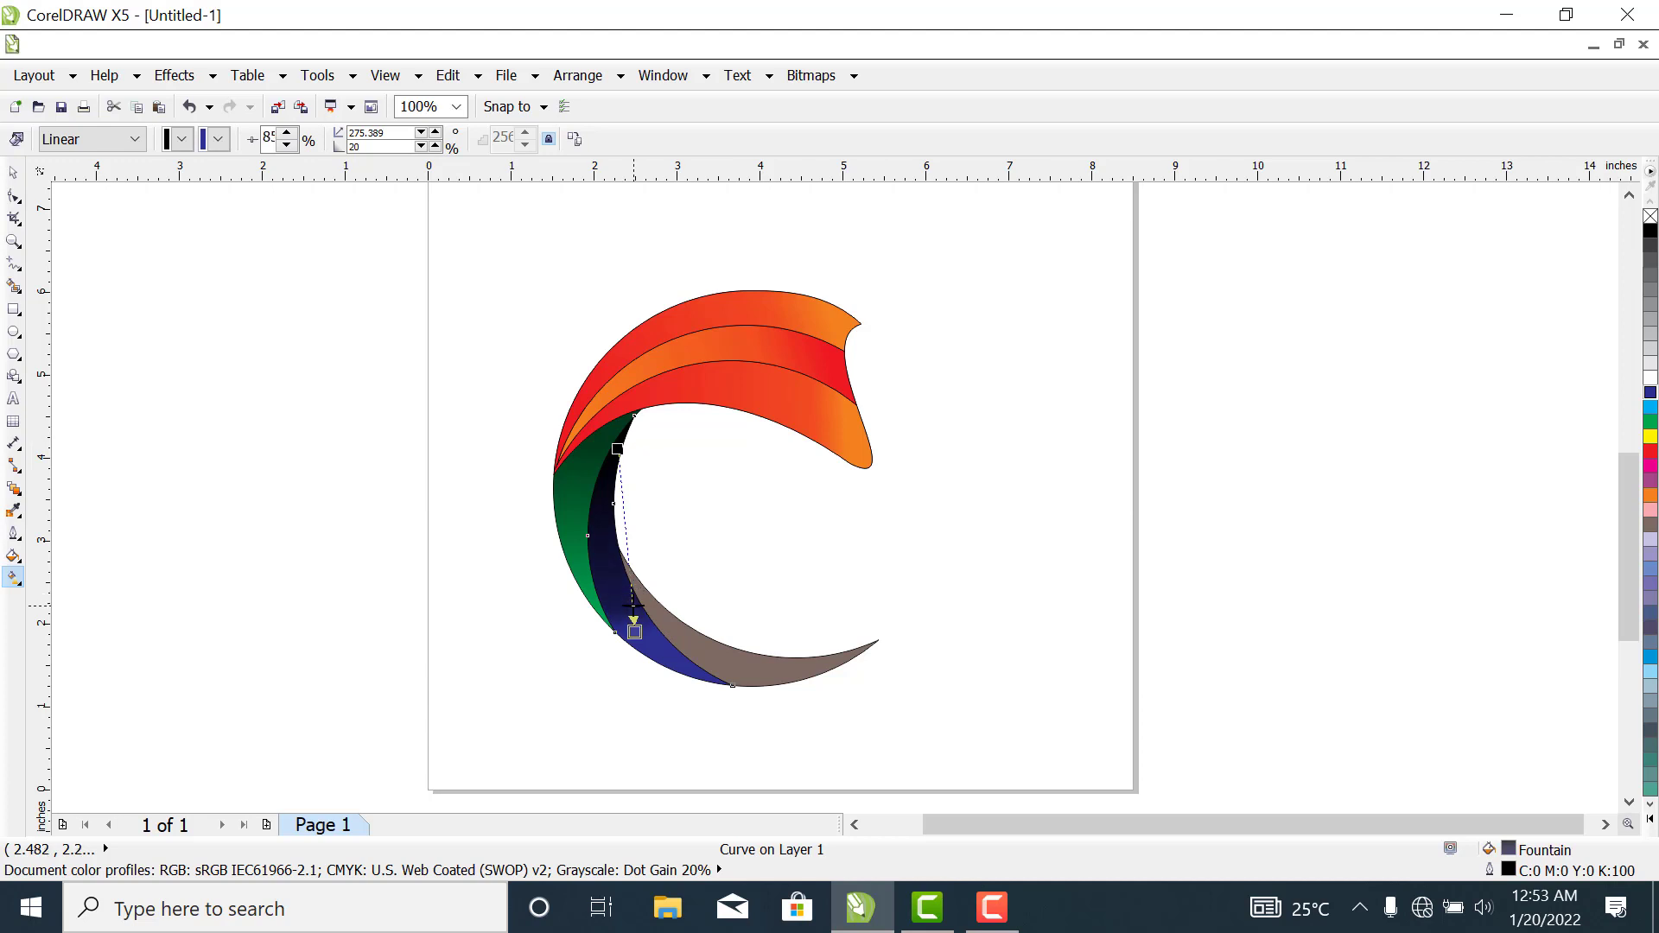
left_click_drag(634, 602, 618, 511)
left_click_drag(635, 632, 680, 678)
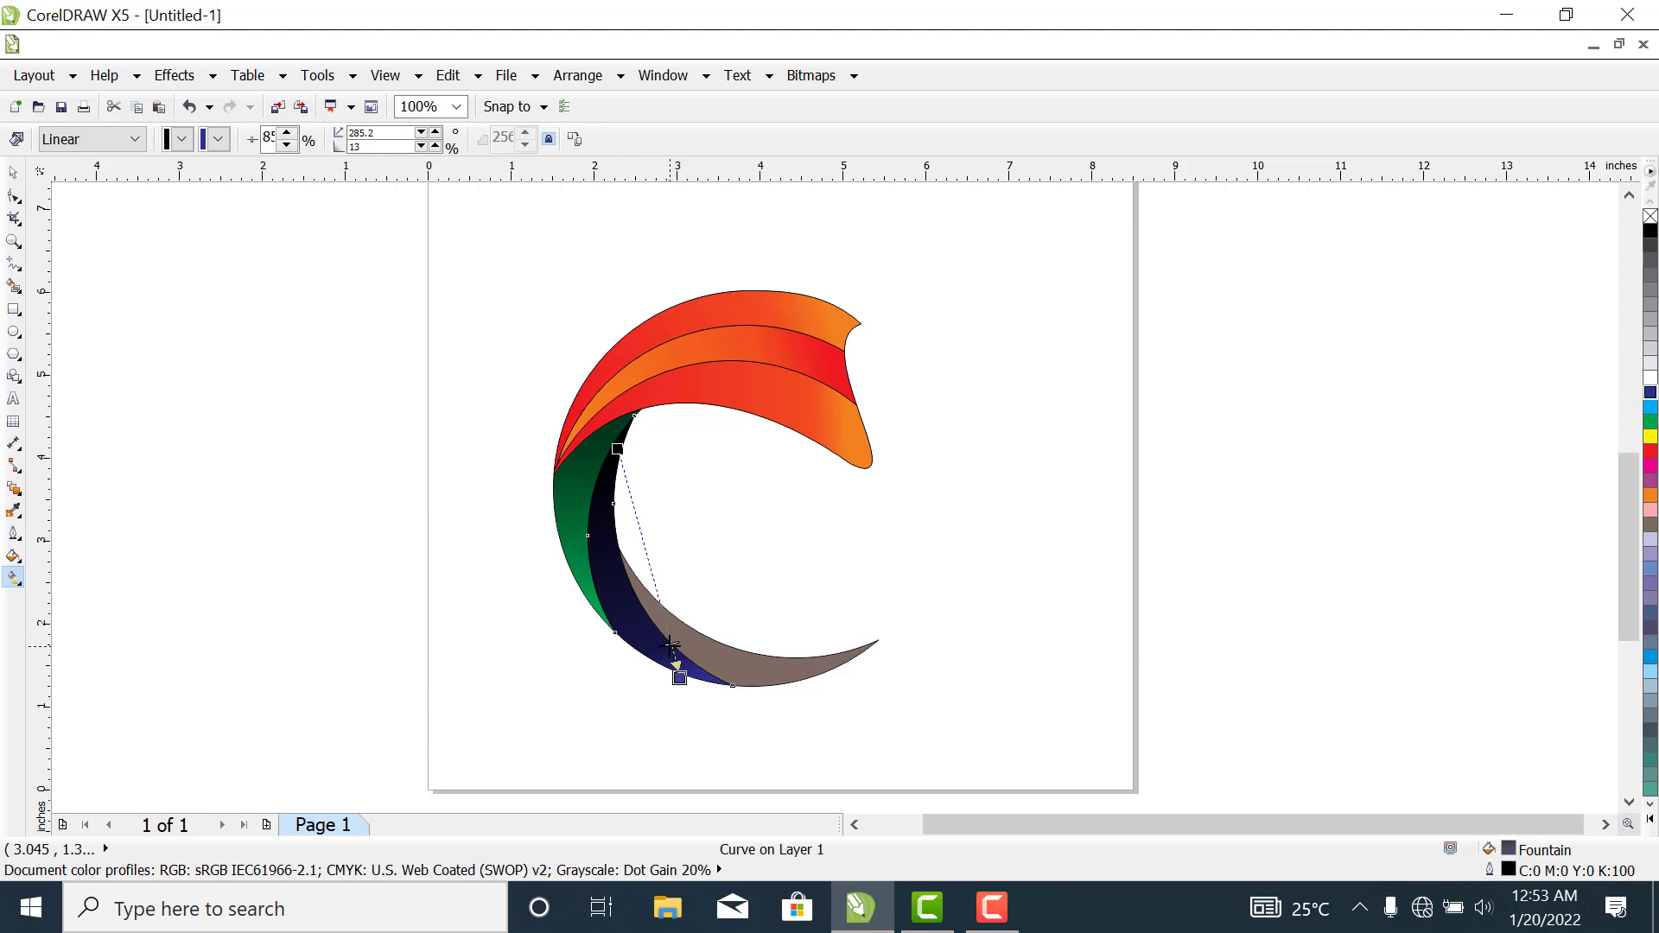
- Fill the remaining brown band with a custom dark green of about C 87, M 51, Y 85, K 71
left_click(735, 675)
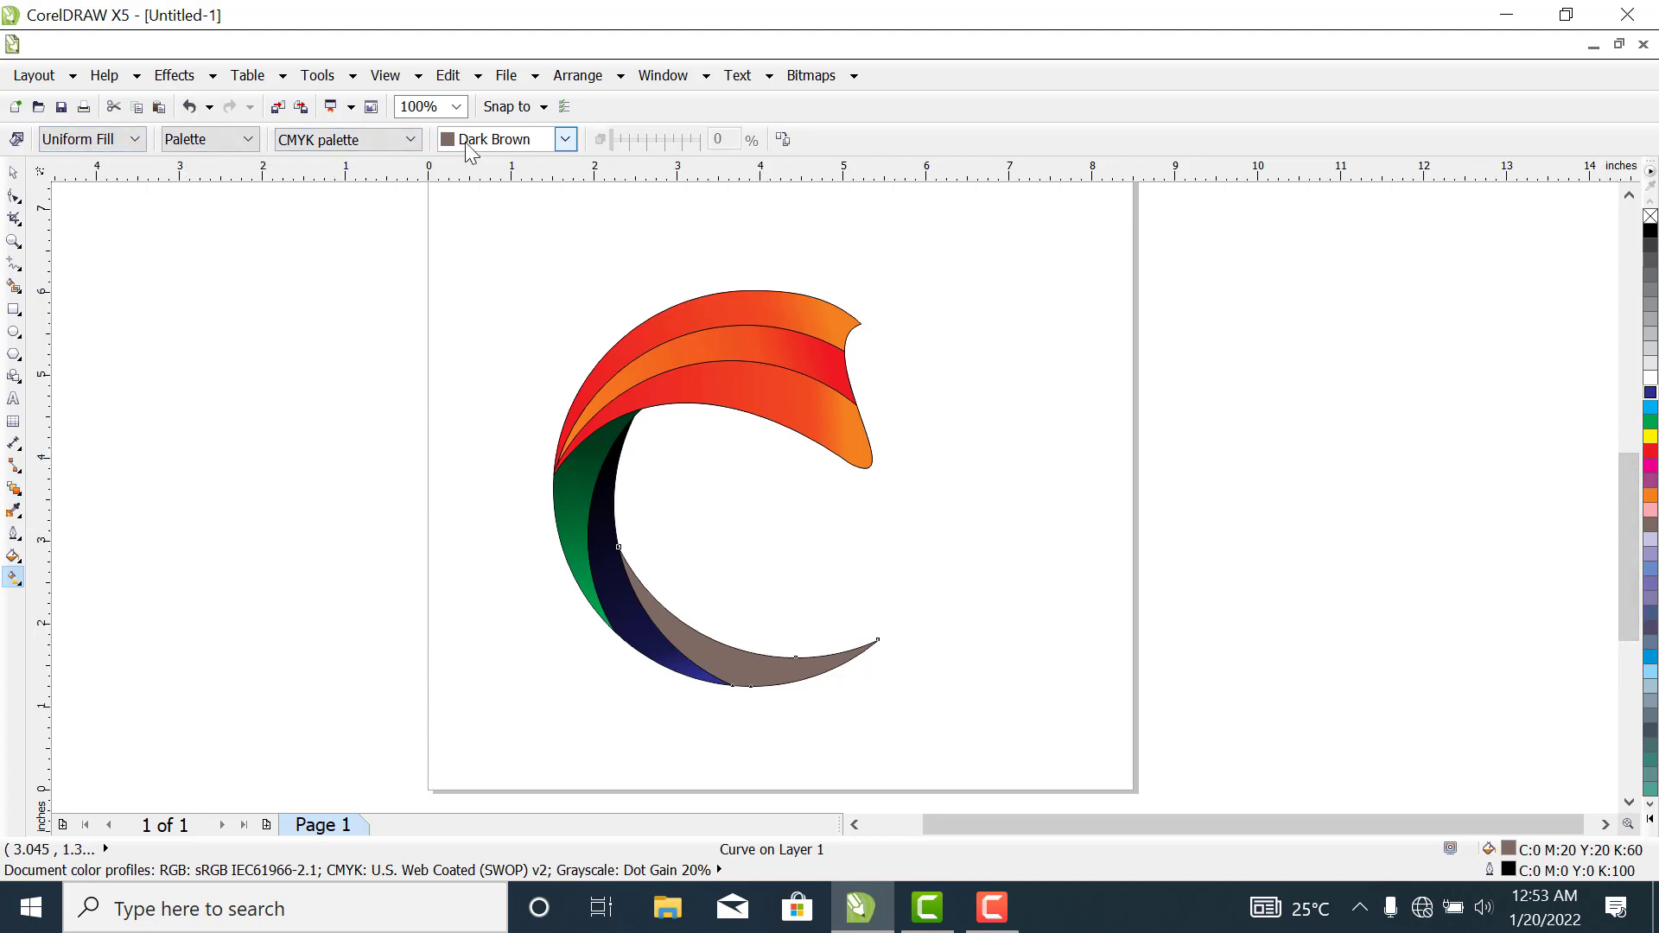
left_click(564, 140)
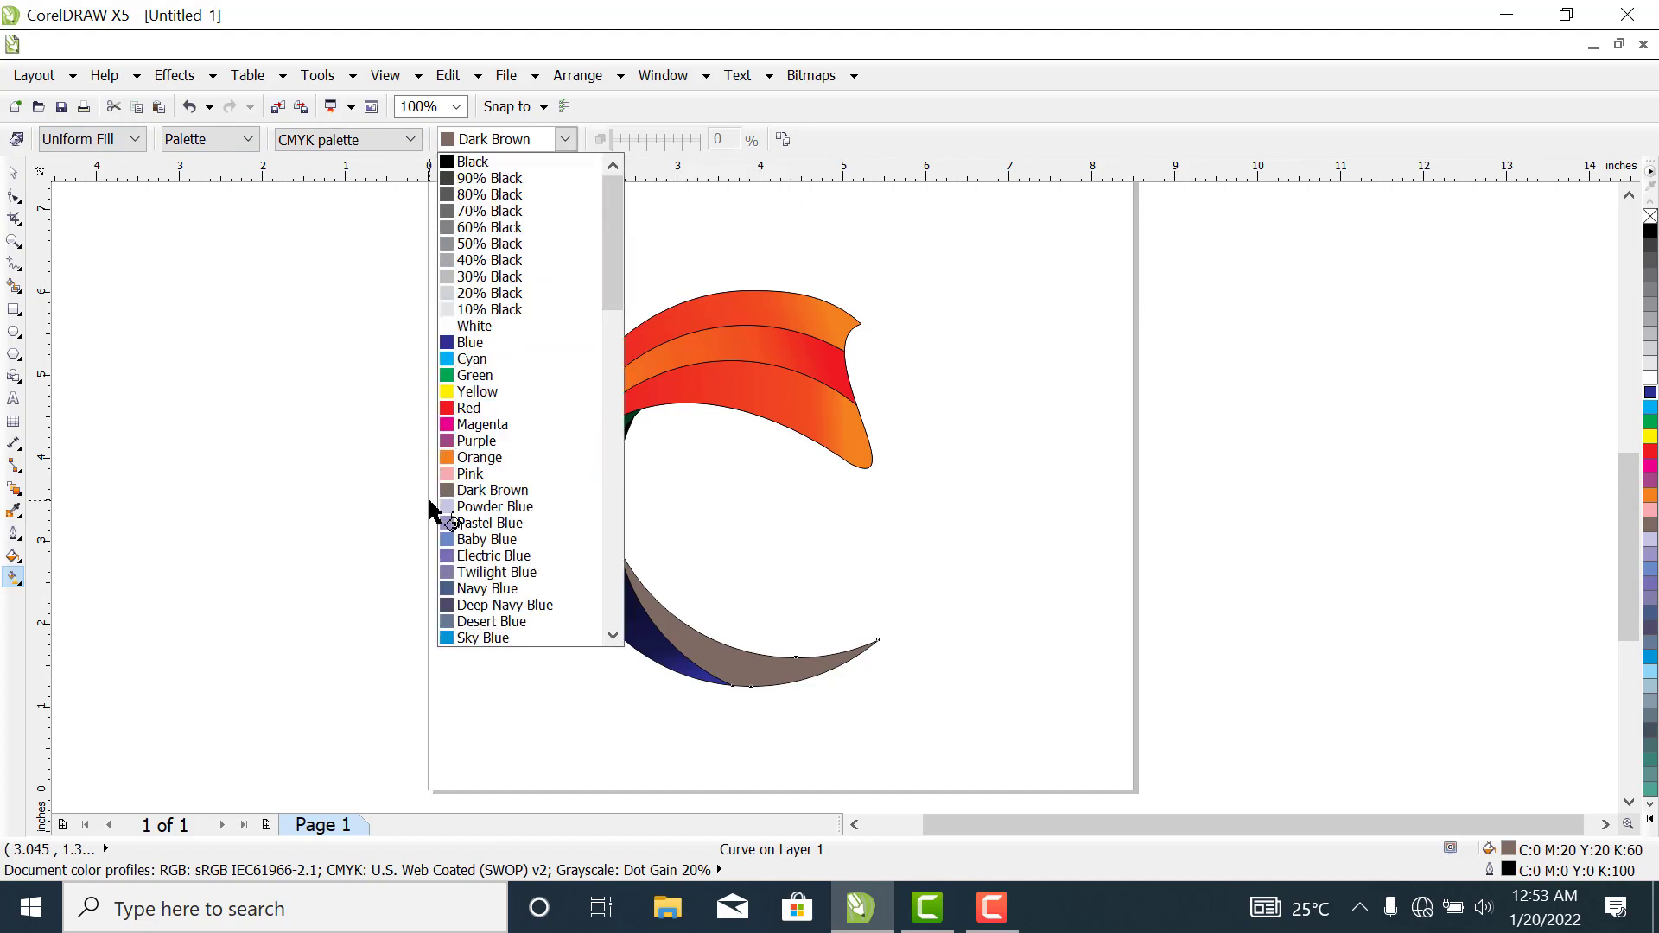
left_click(458, 376)
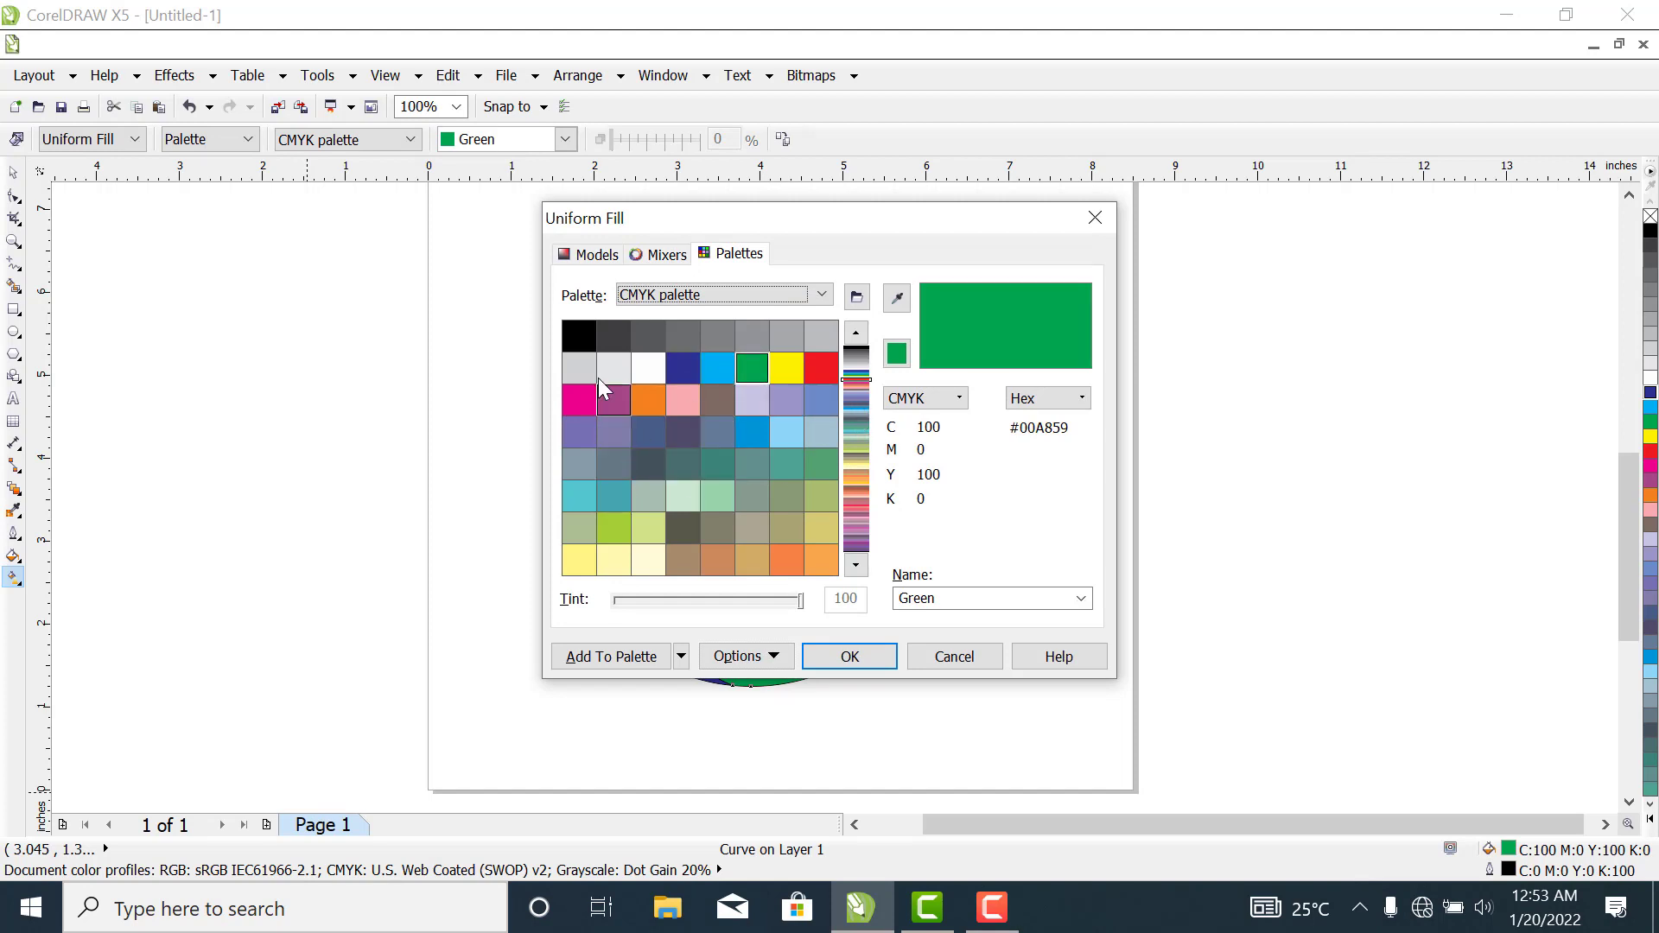
left_click(598, 259)
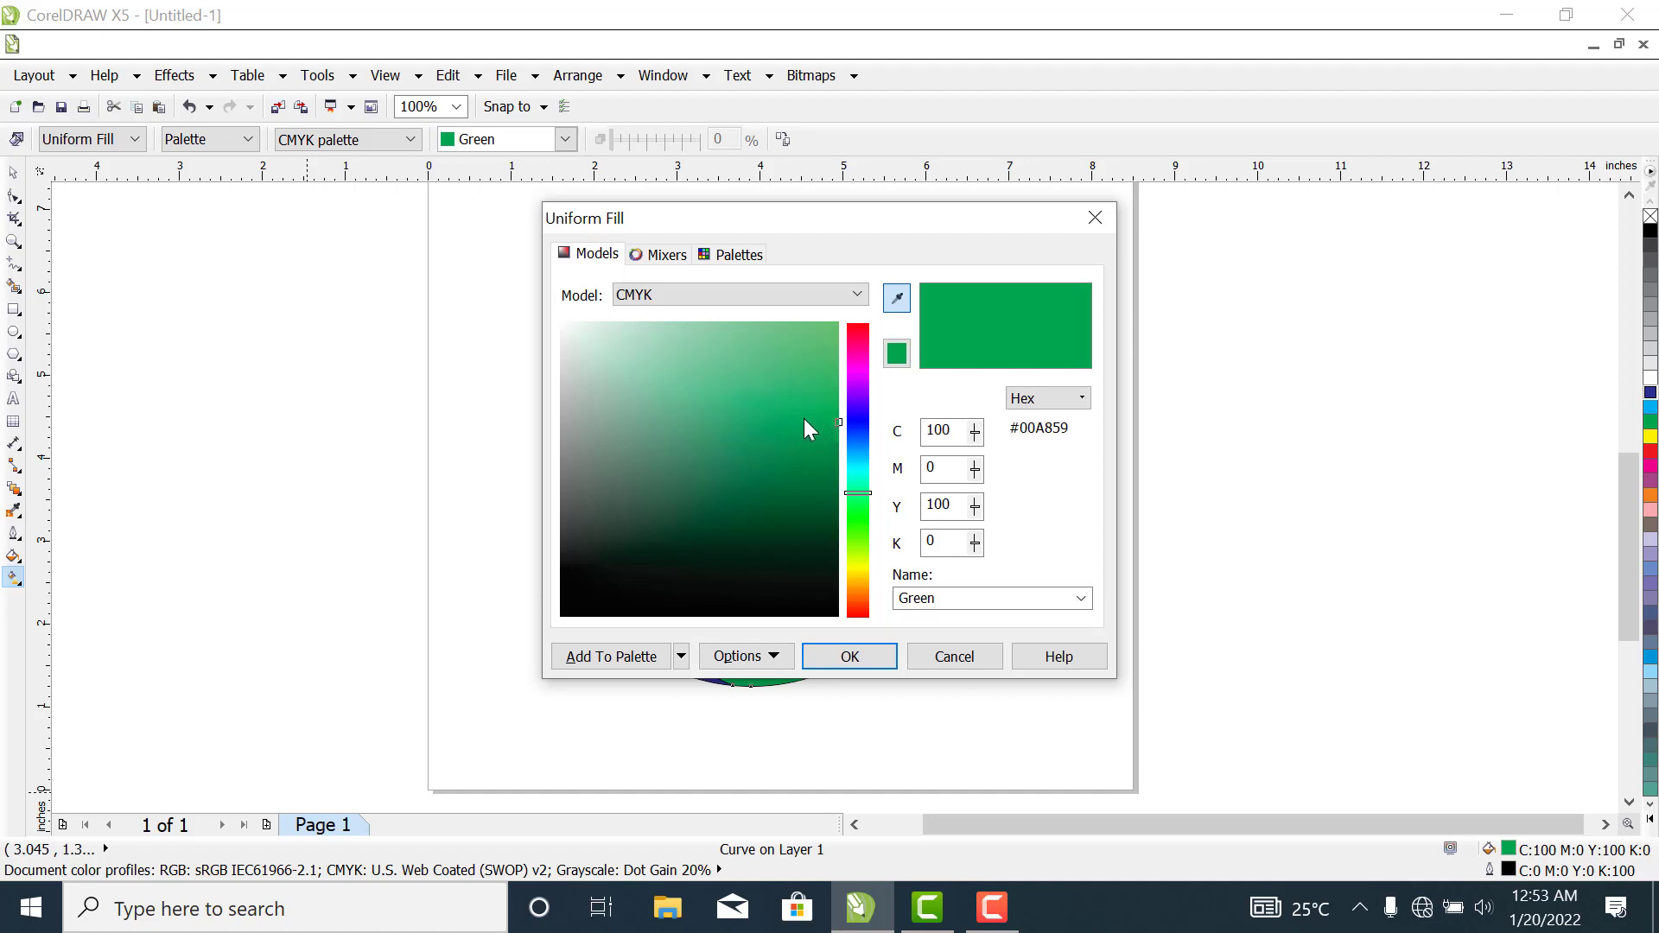
left_click_drag(796, 484, 800, 560)
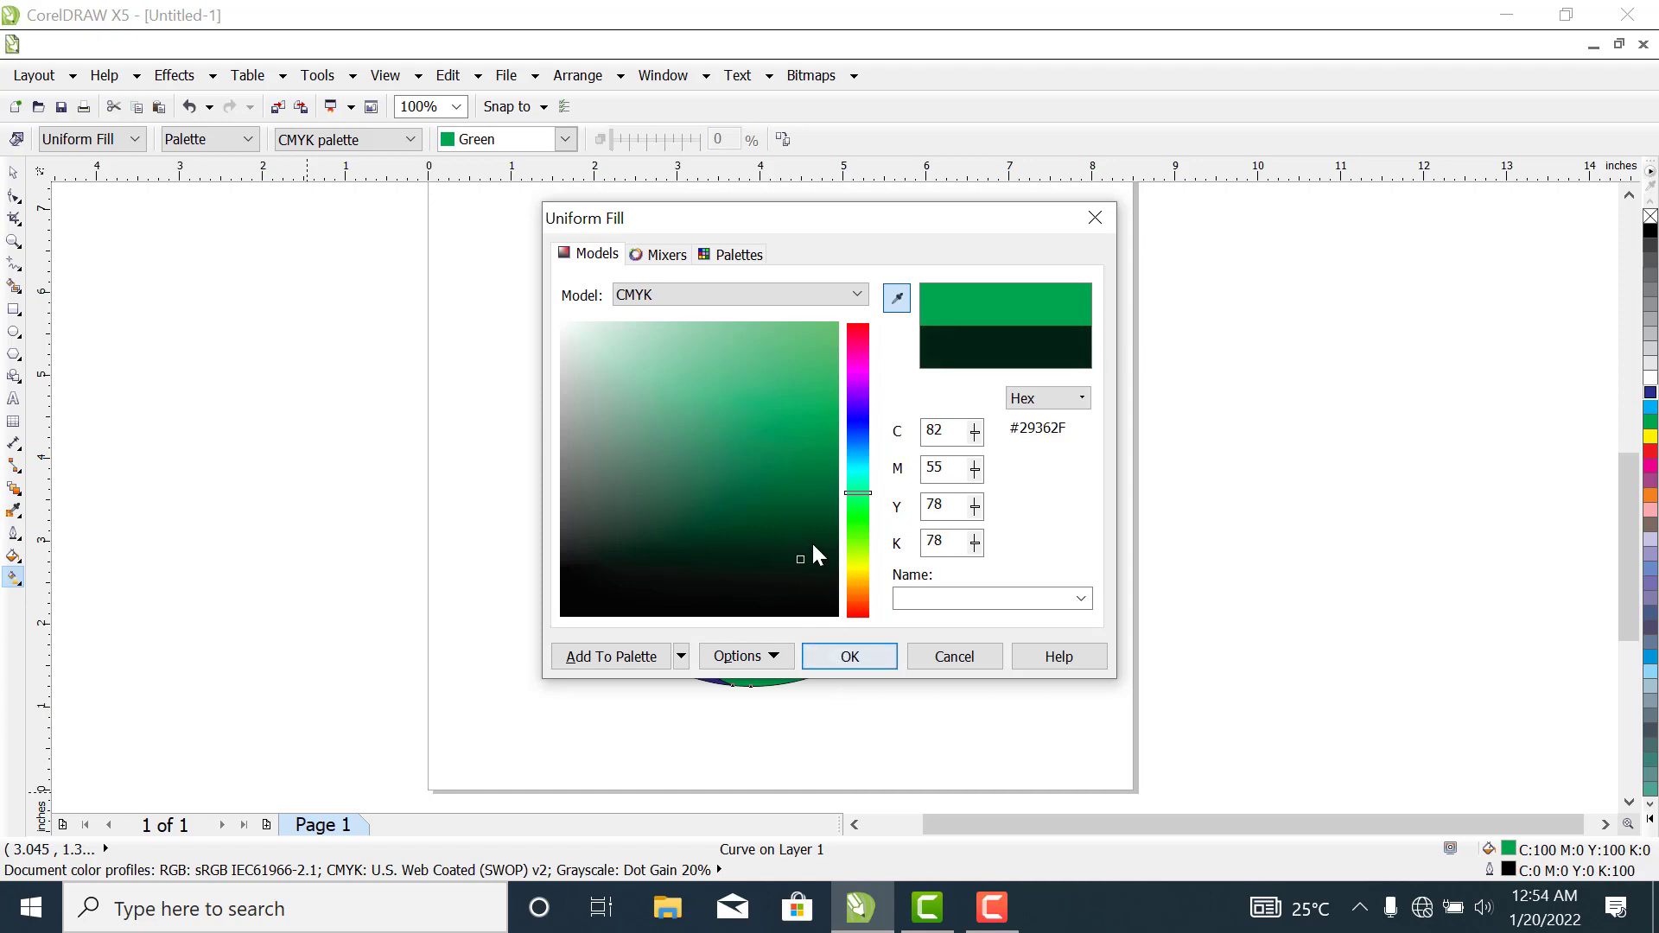
left_click(802, 556)
left_click(801, 548)
left_click(801, 545)
left_click(849, 657)
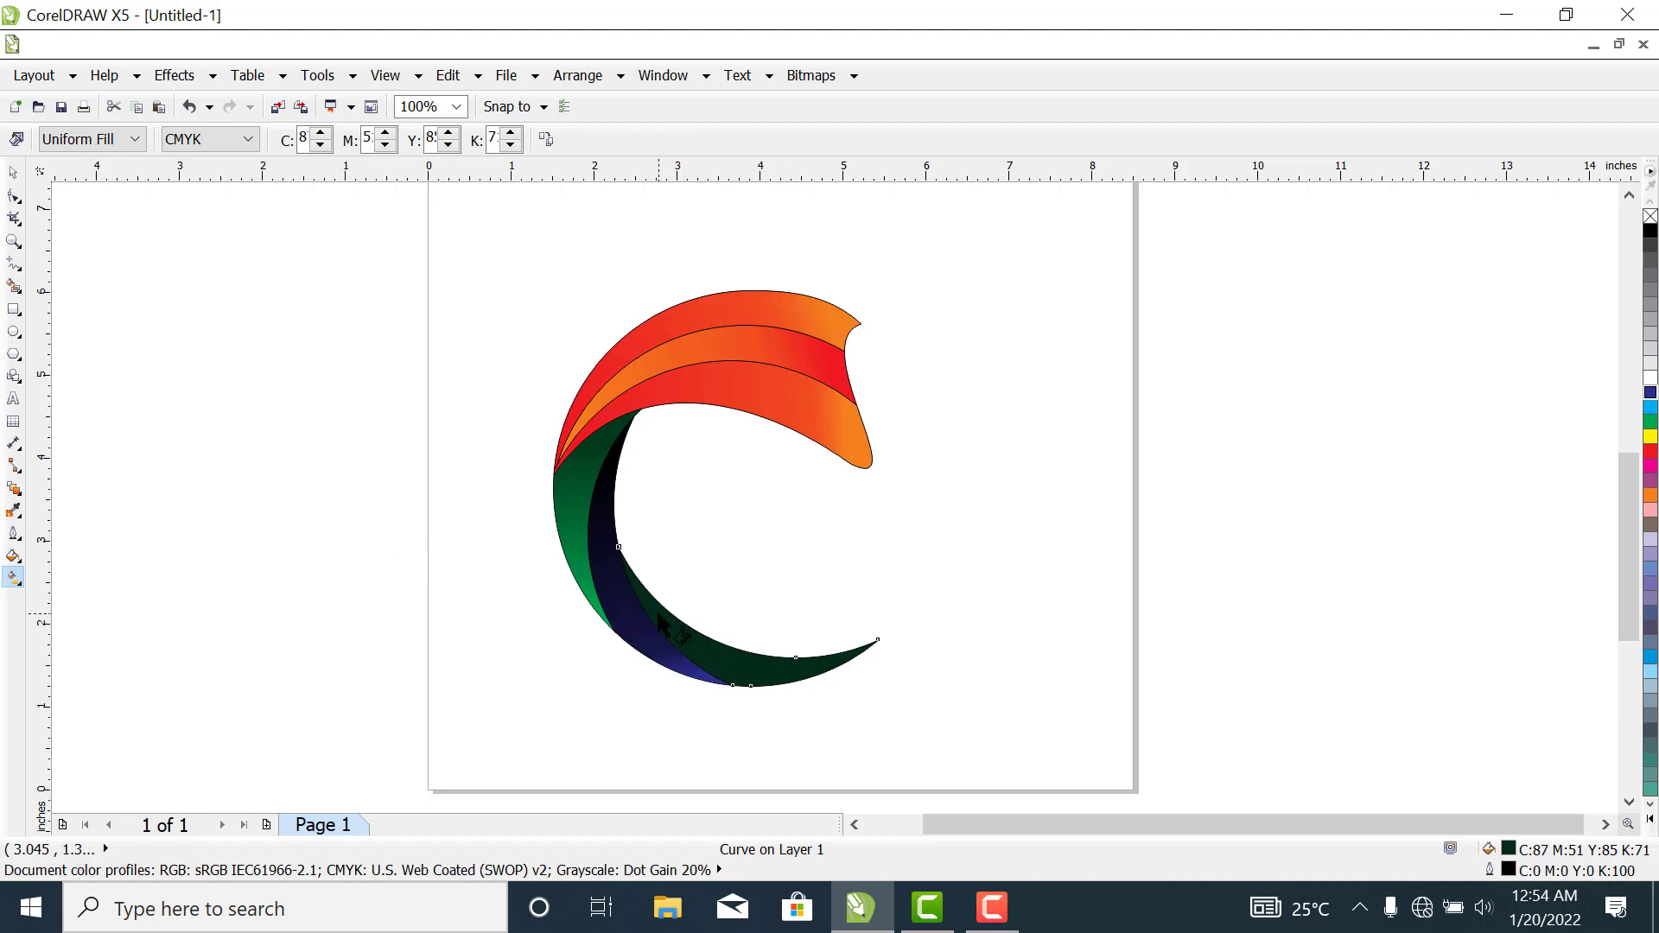
- Apply a linear gradient from dark green to green along the innermost lower band towards its pointed tip
left_click_drag(657, 615, 807, 670)
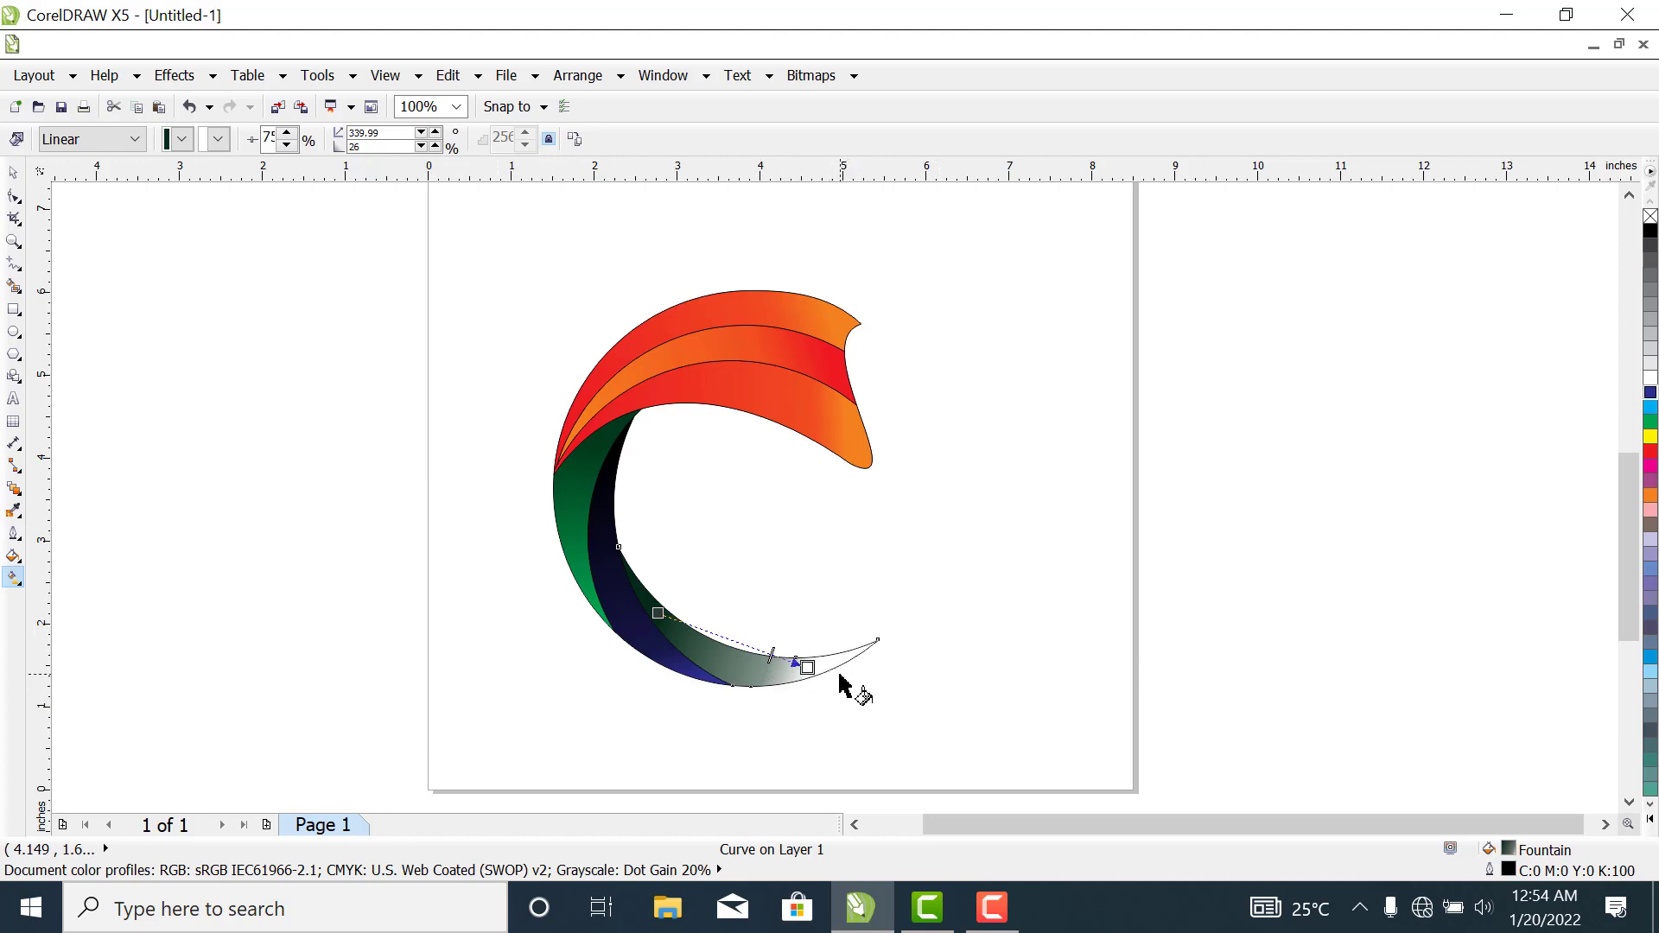
left_click(218, 145)
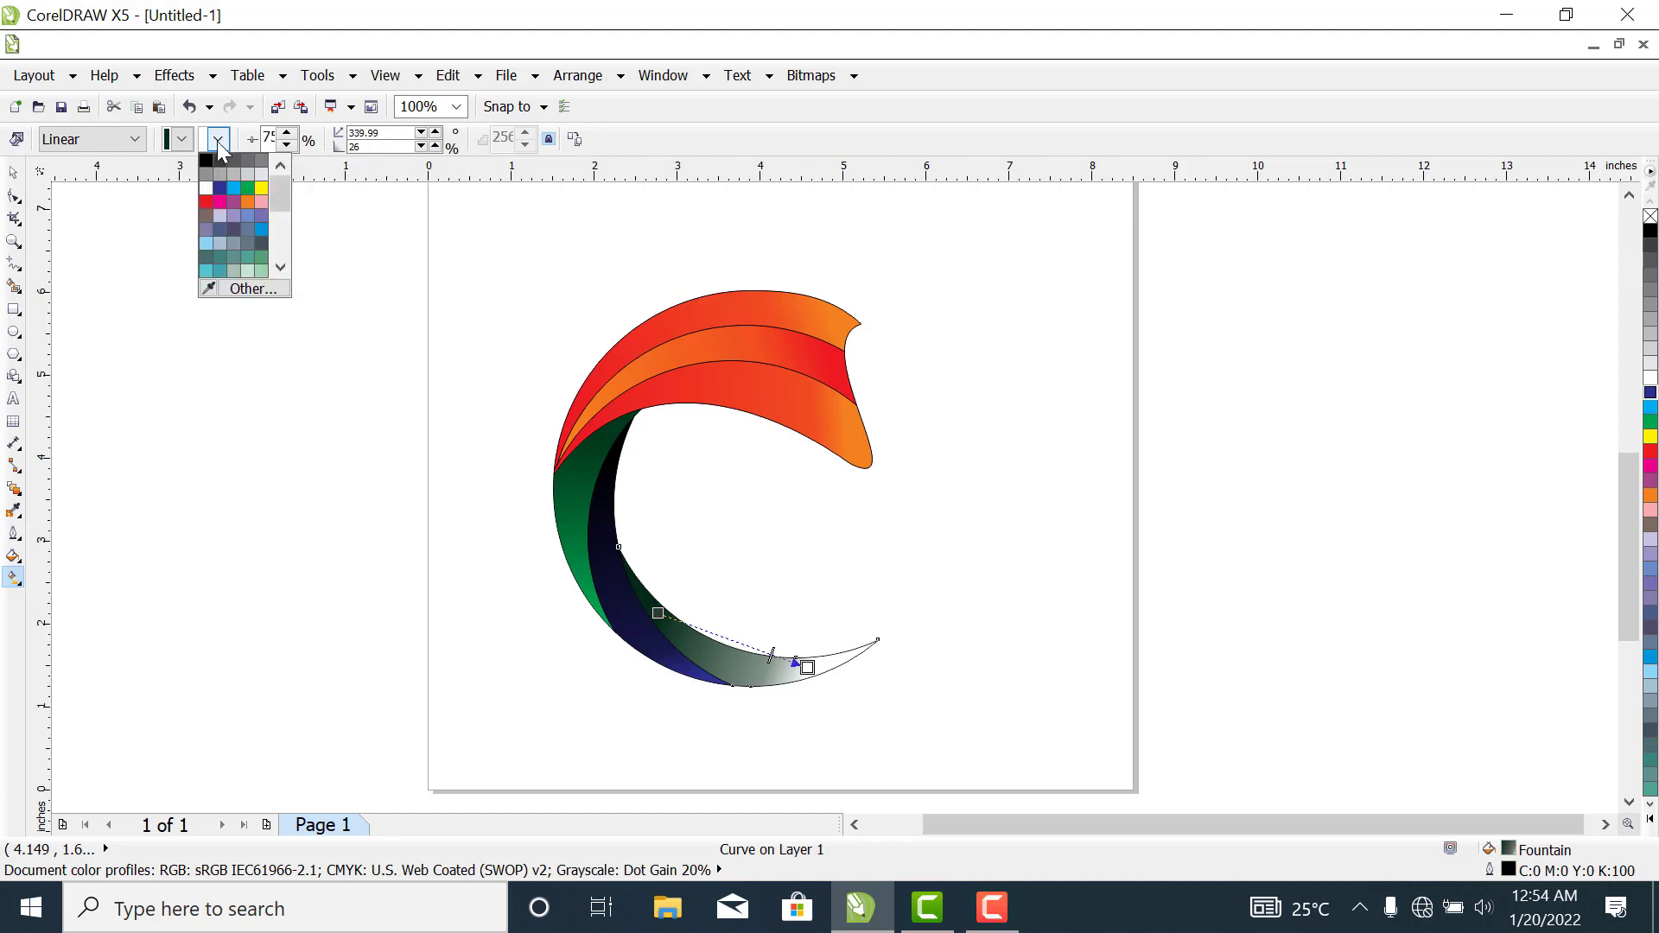
left_click(246, 188)
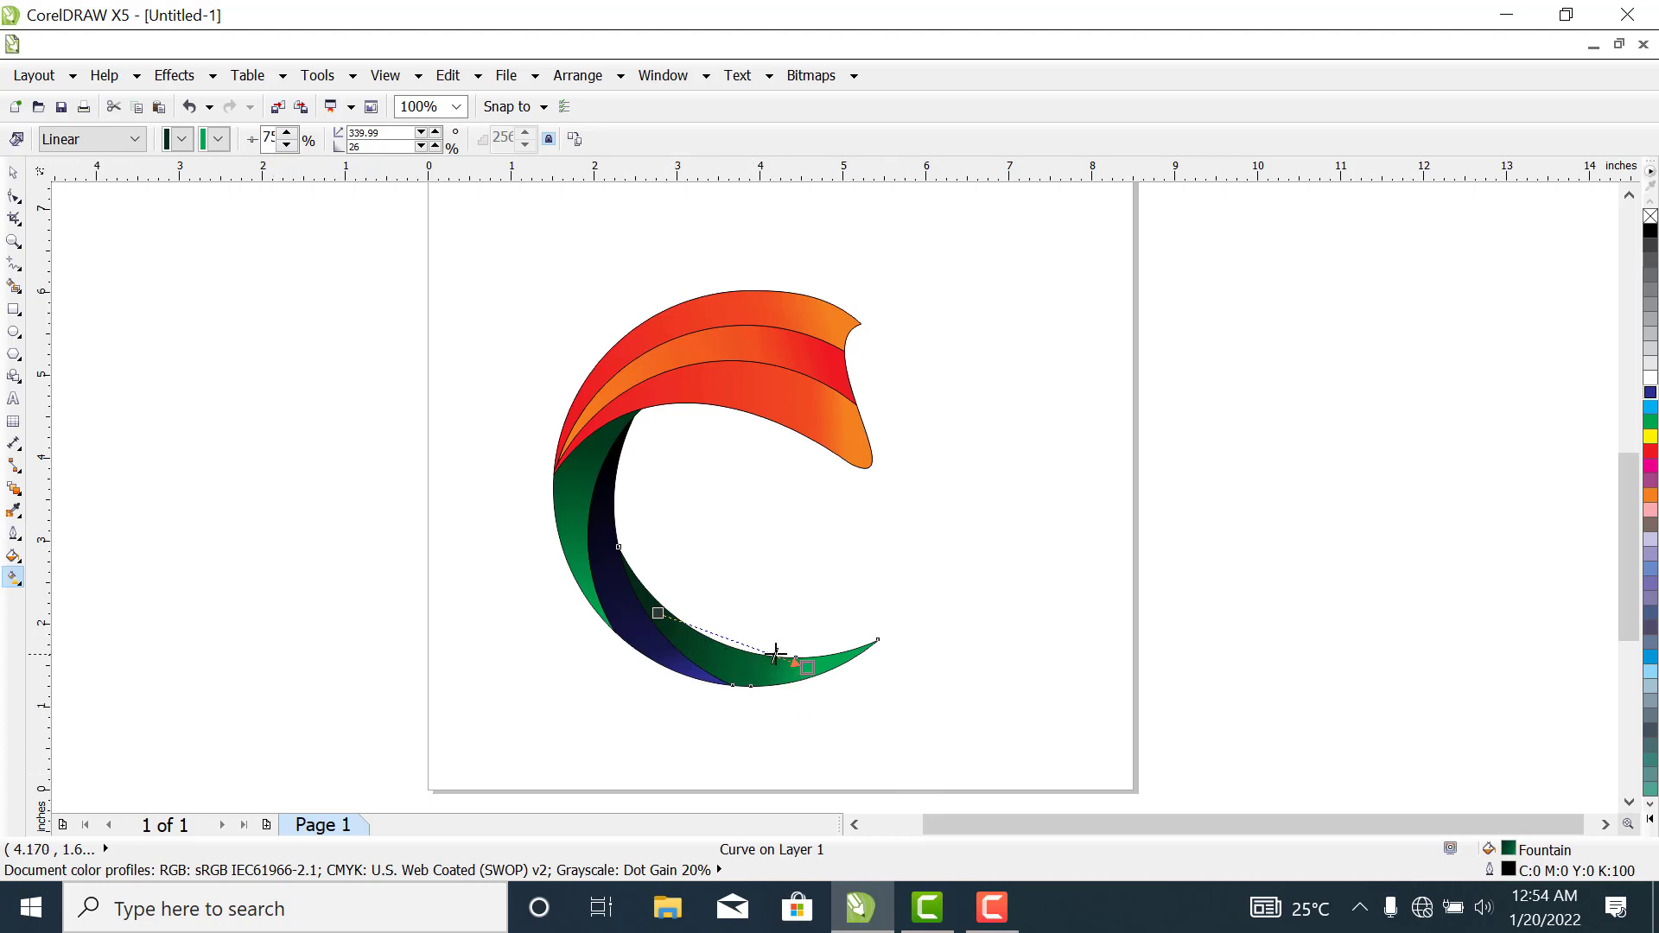
- Stretch the innermost lower band's gradient past its tip at about 343° and shift the midpoint slightly before the centre
left_click_drag(785, 657, 868, 677)
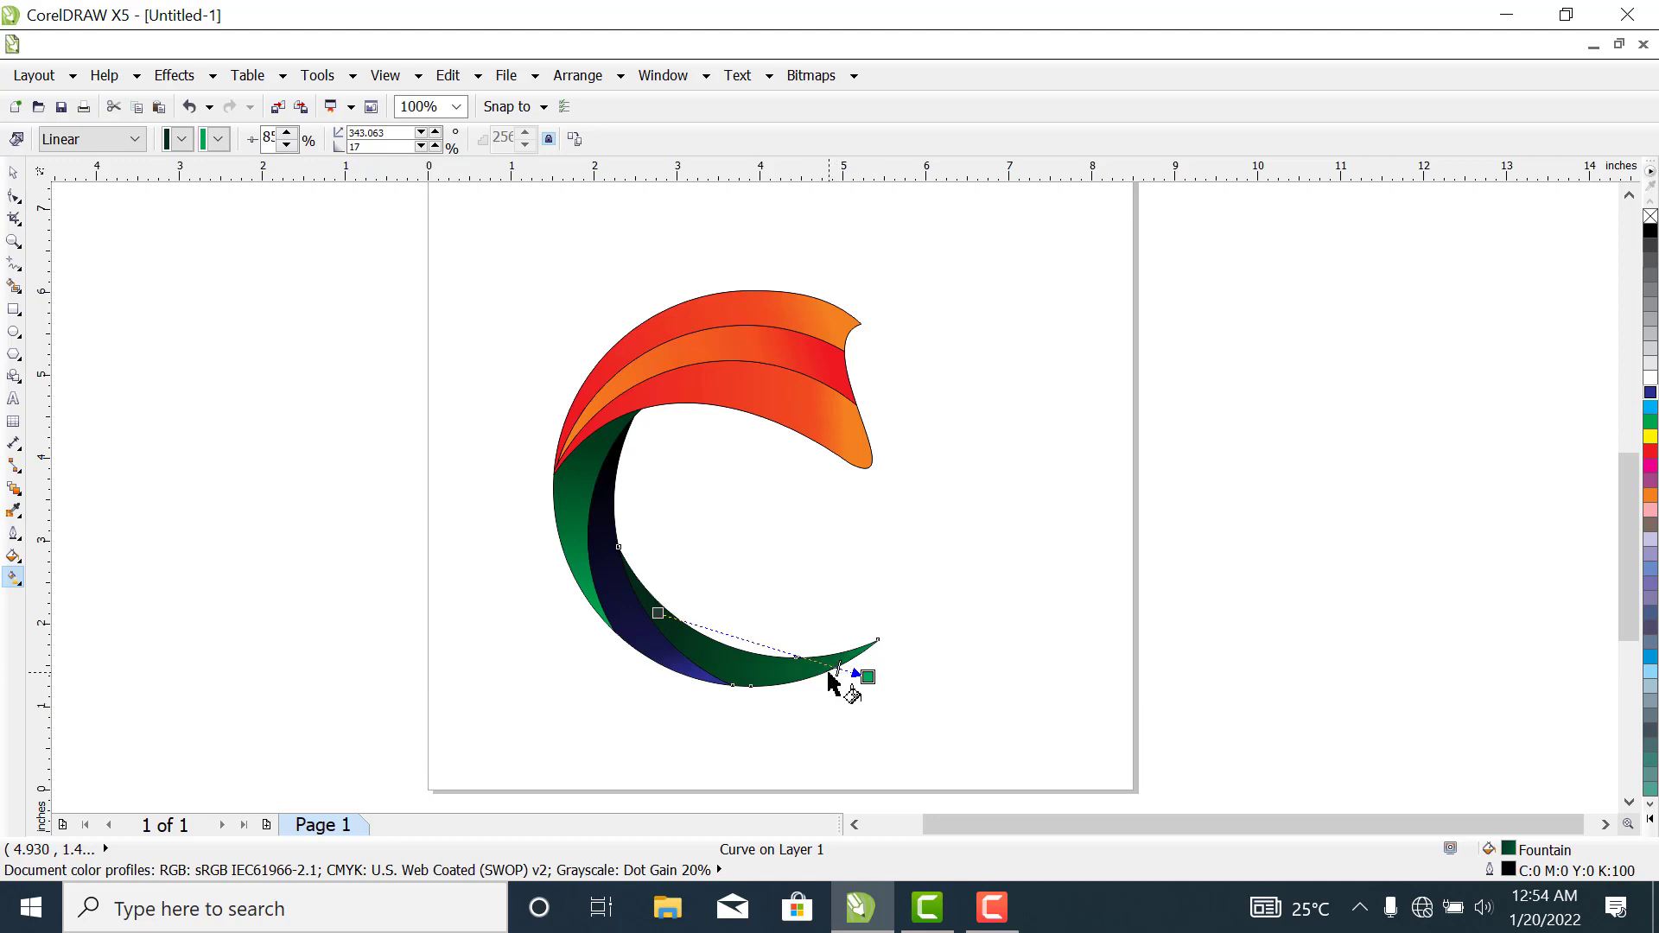
left_click_drag(840, 667, 797, 657)
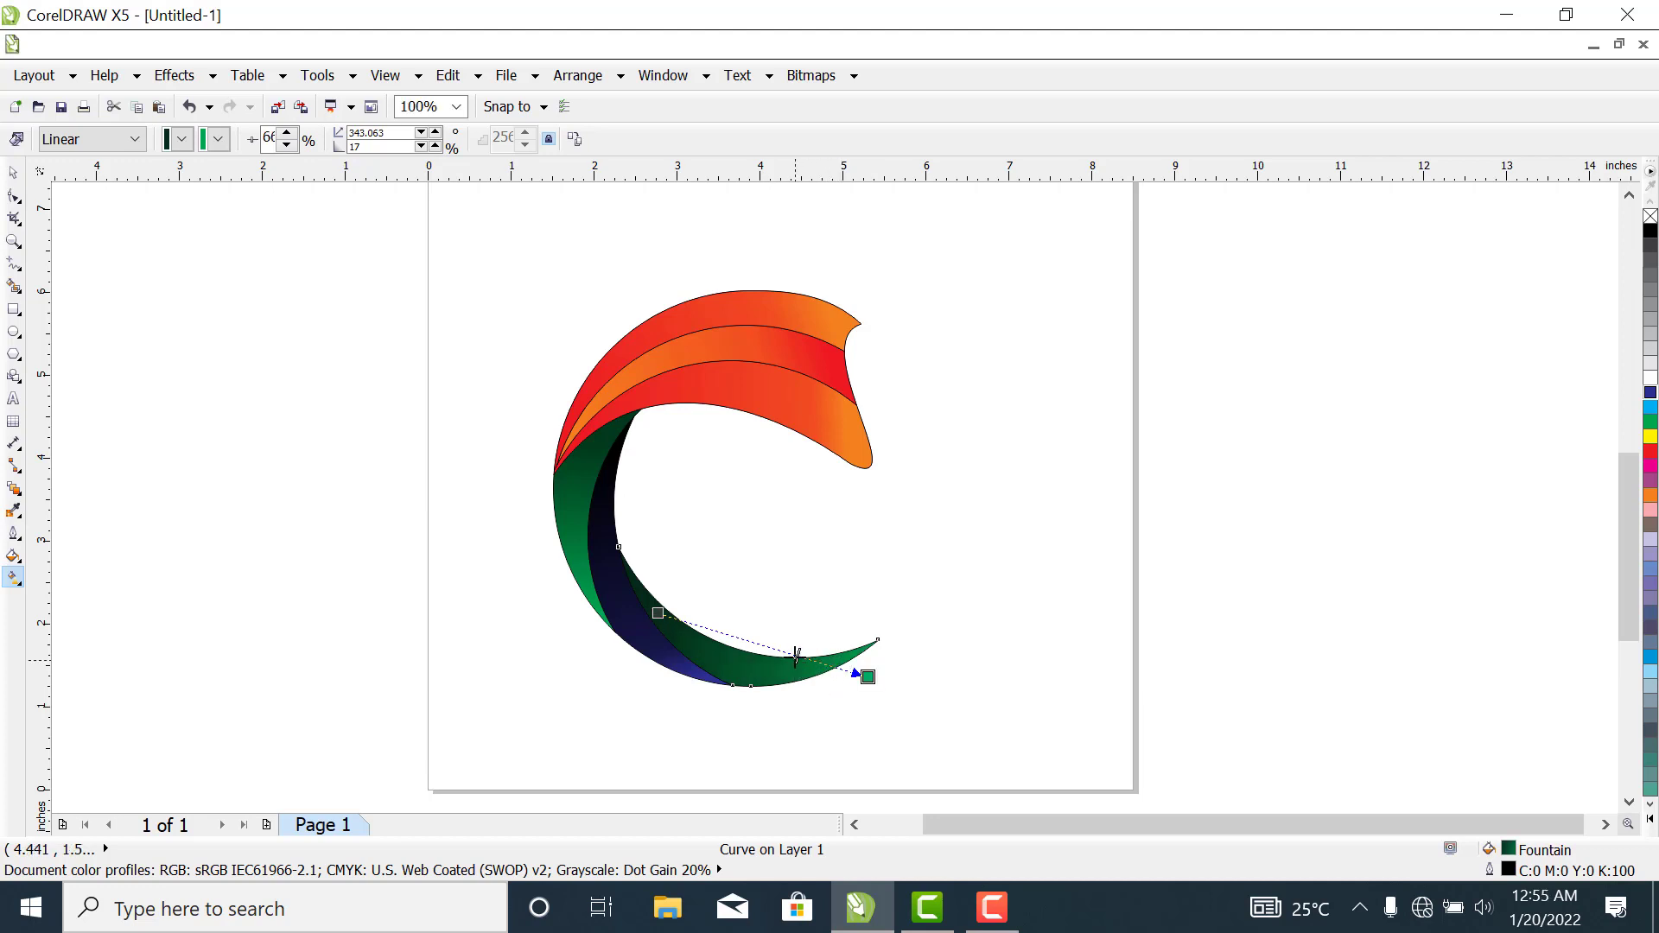
left_click_drag(799, 659, 782, 652)
left_click_drag(763, 647, 750, 641)
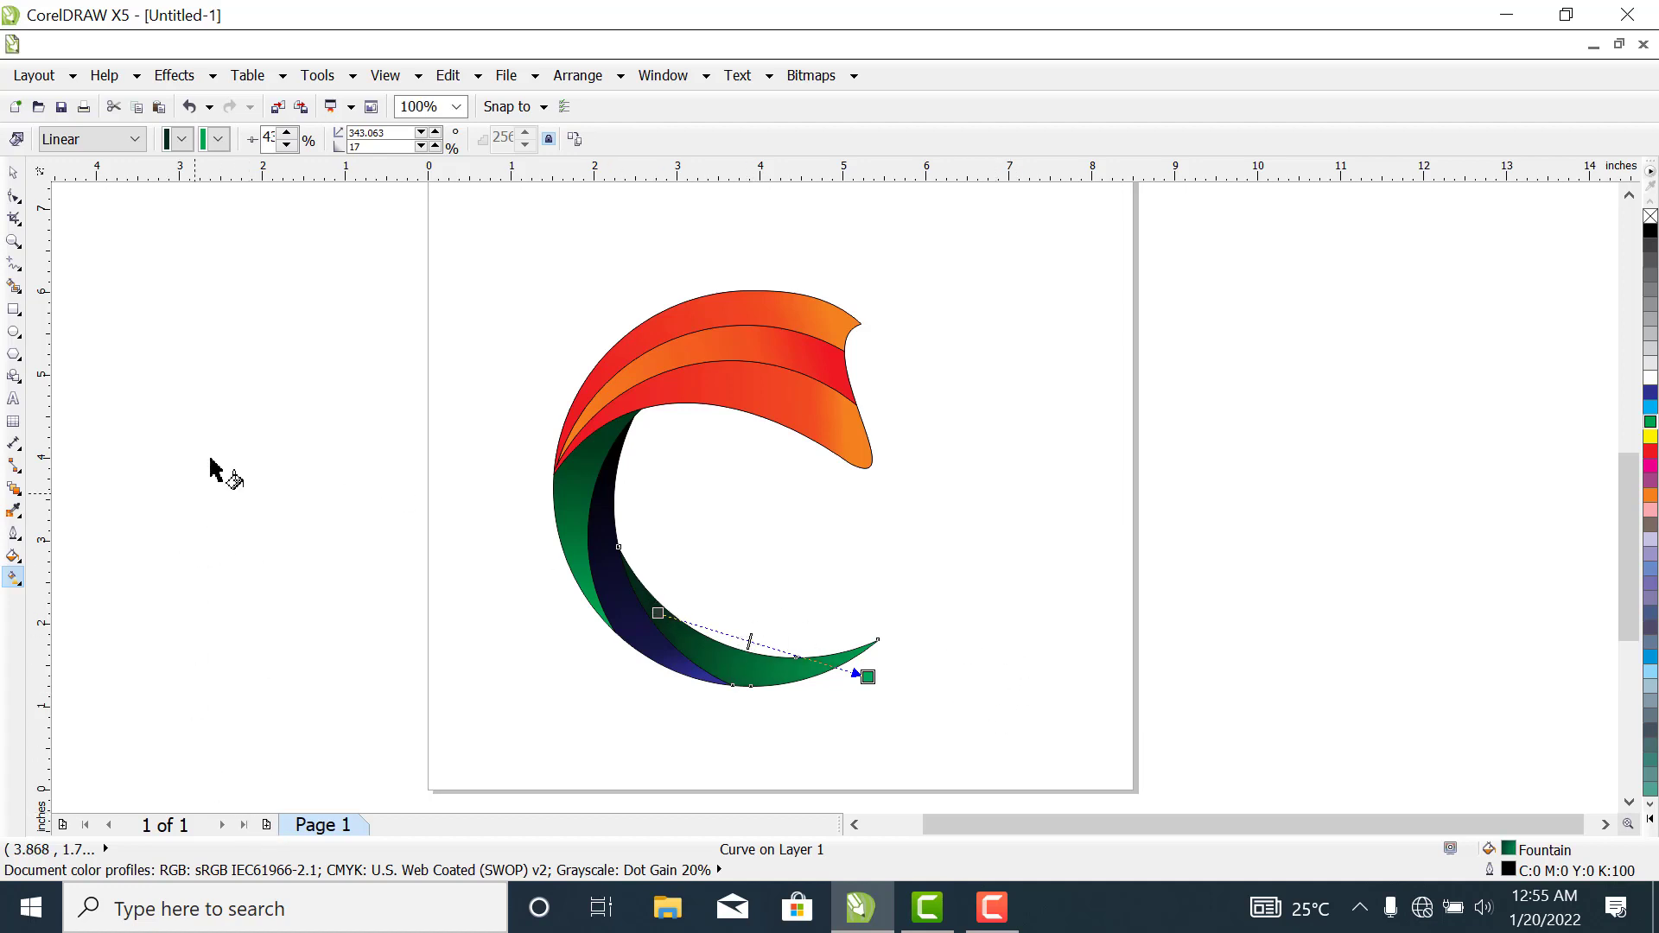
left_click(12, 173)
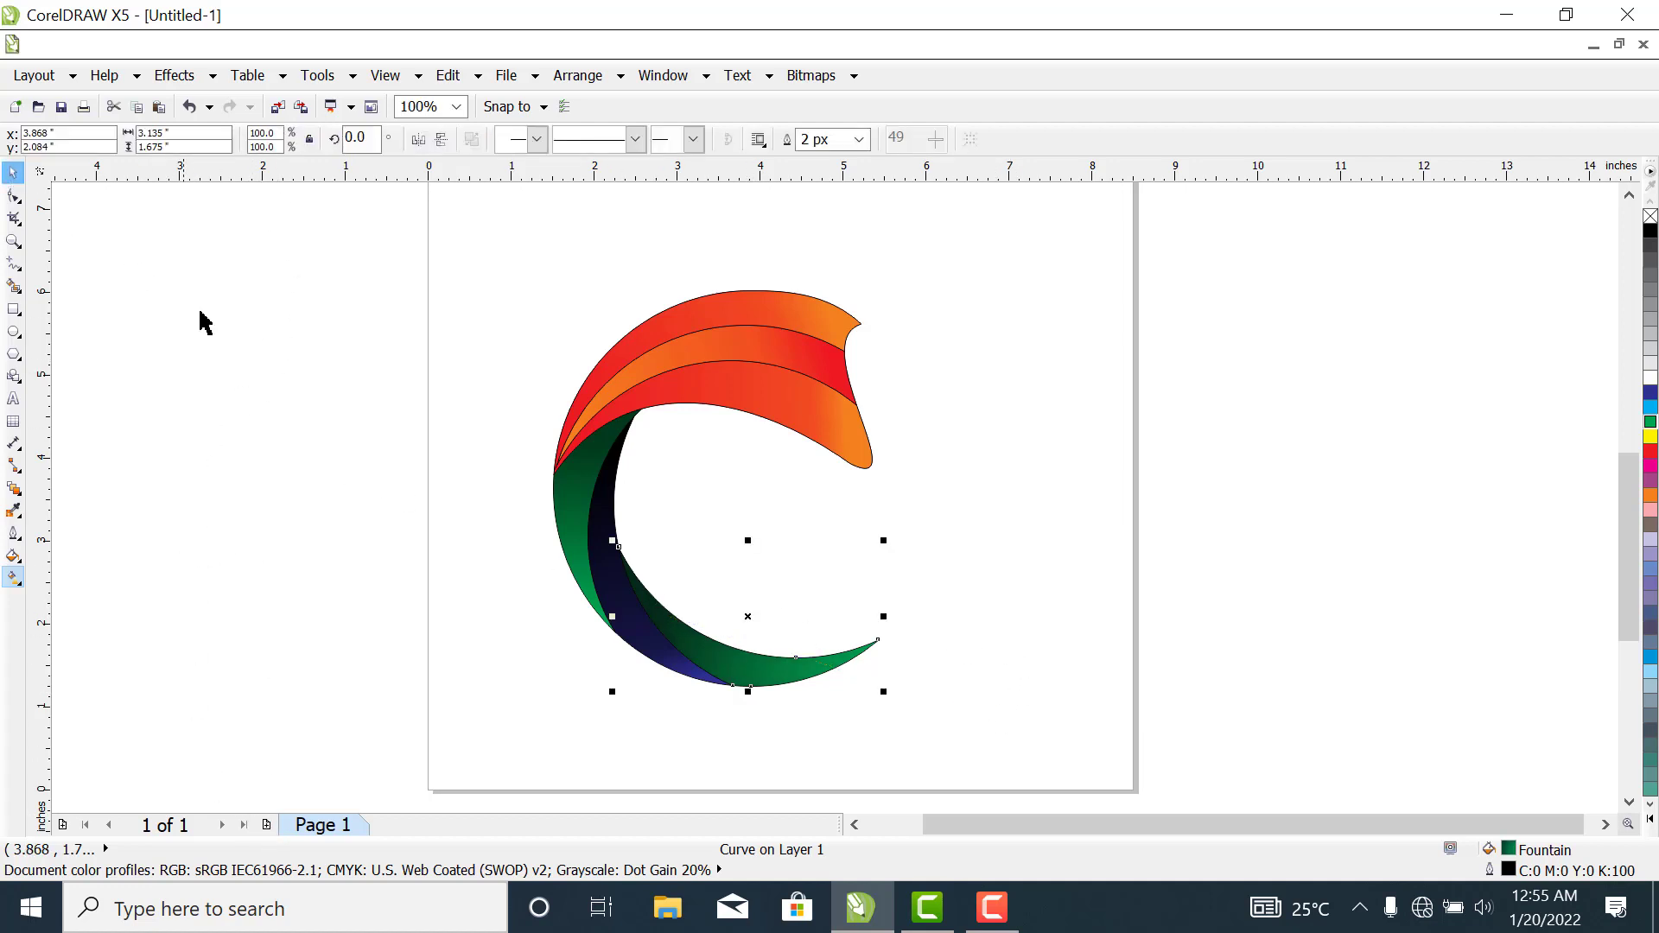
left_click(237, 355)
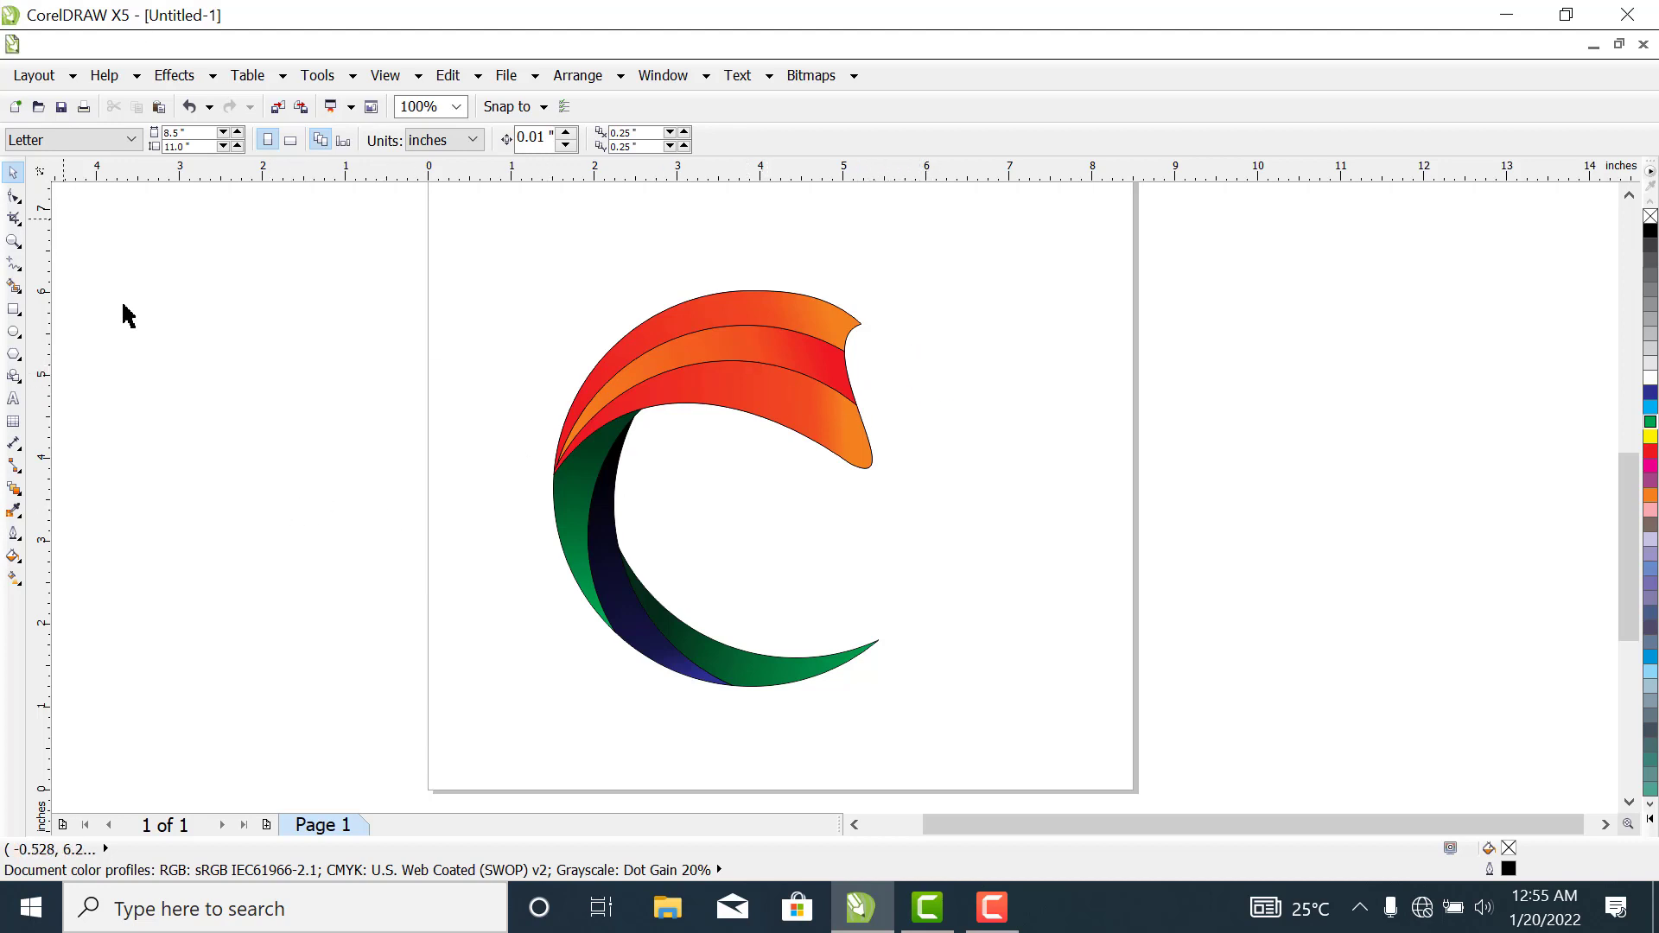
- Draw a circle about 0.77 in in diameter beside the upper shape's open end and fill it with red
left_click(15, 337)
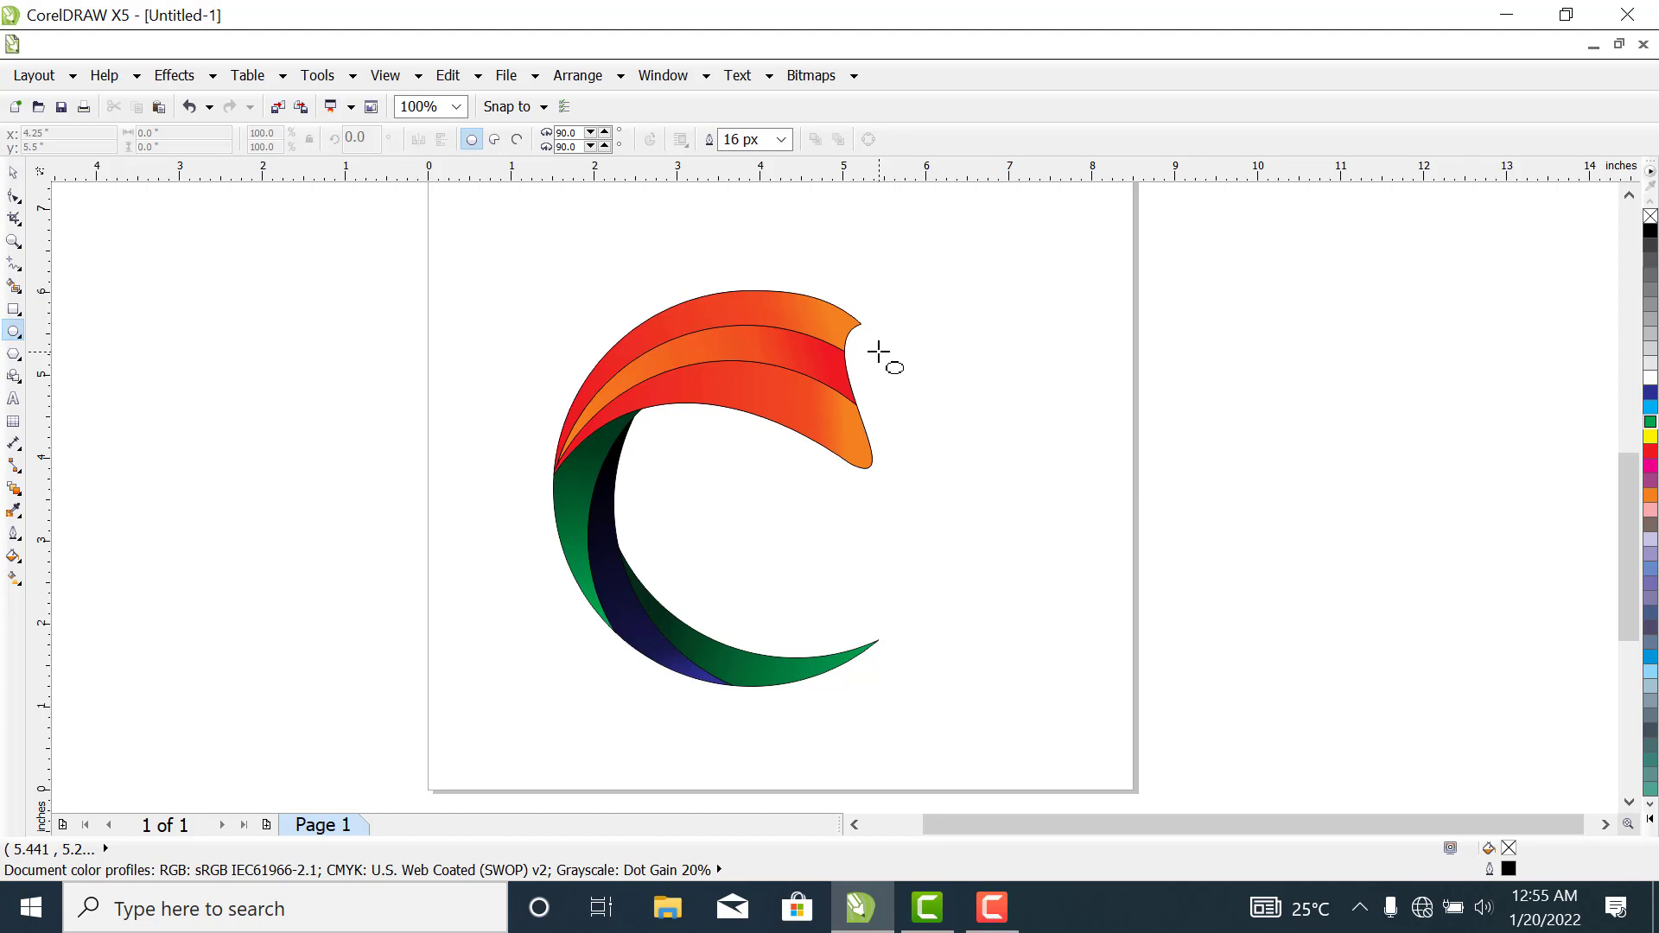
left_click_drag(879, 352, 927, 418)
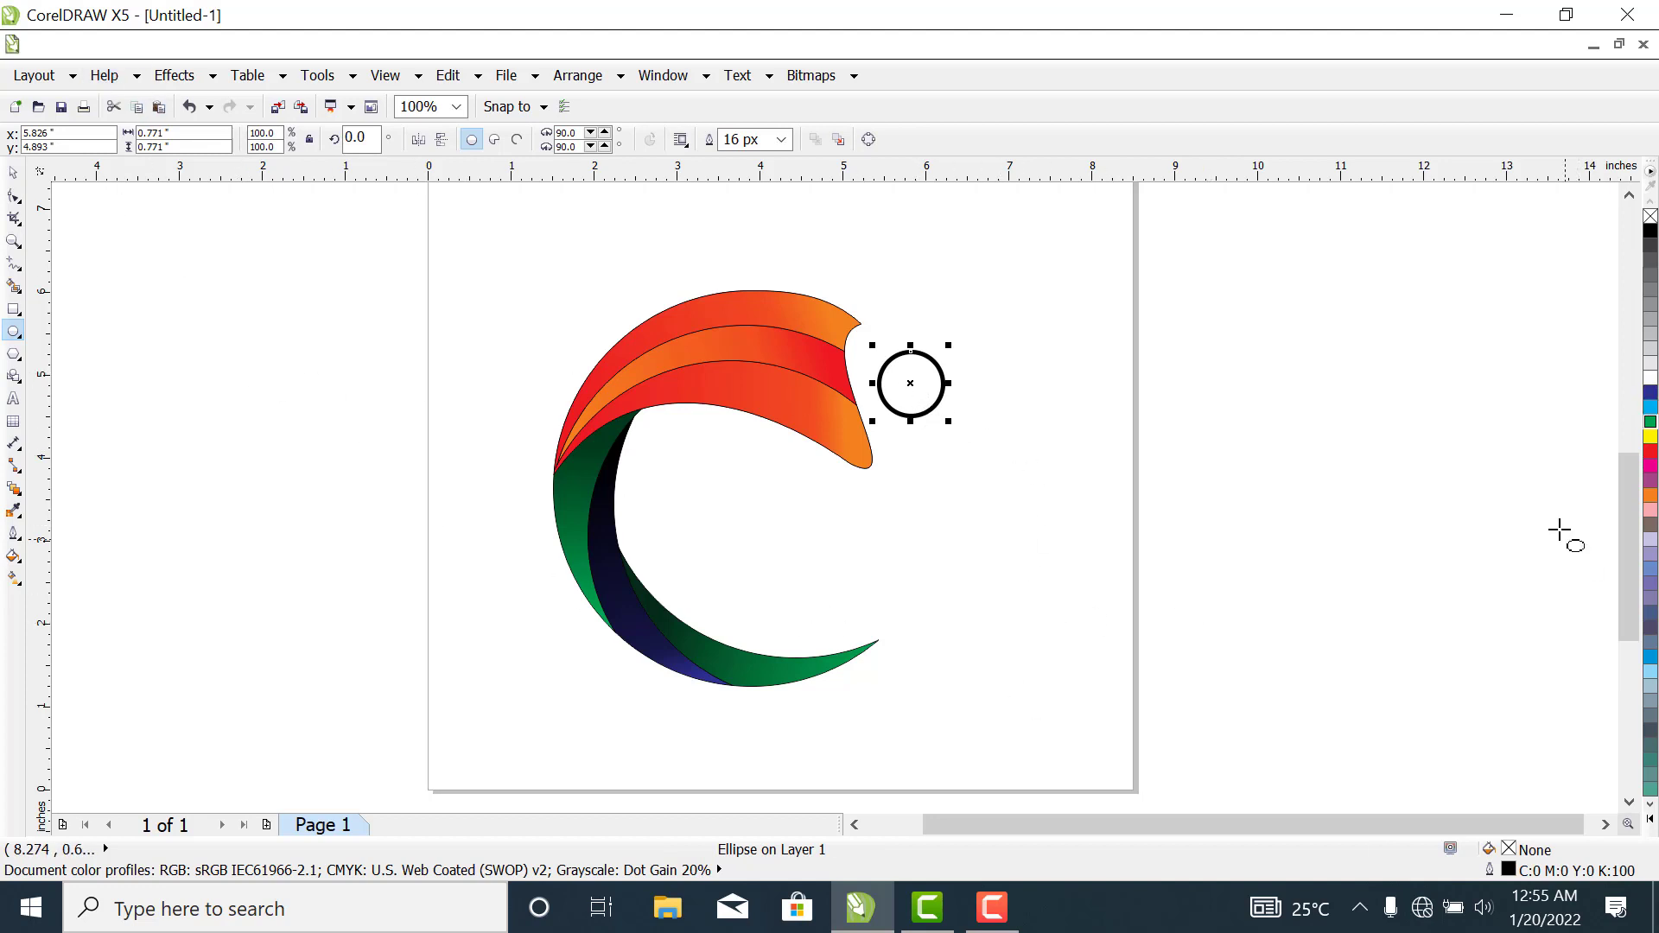
left_click(1649, 453)
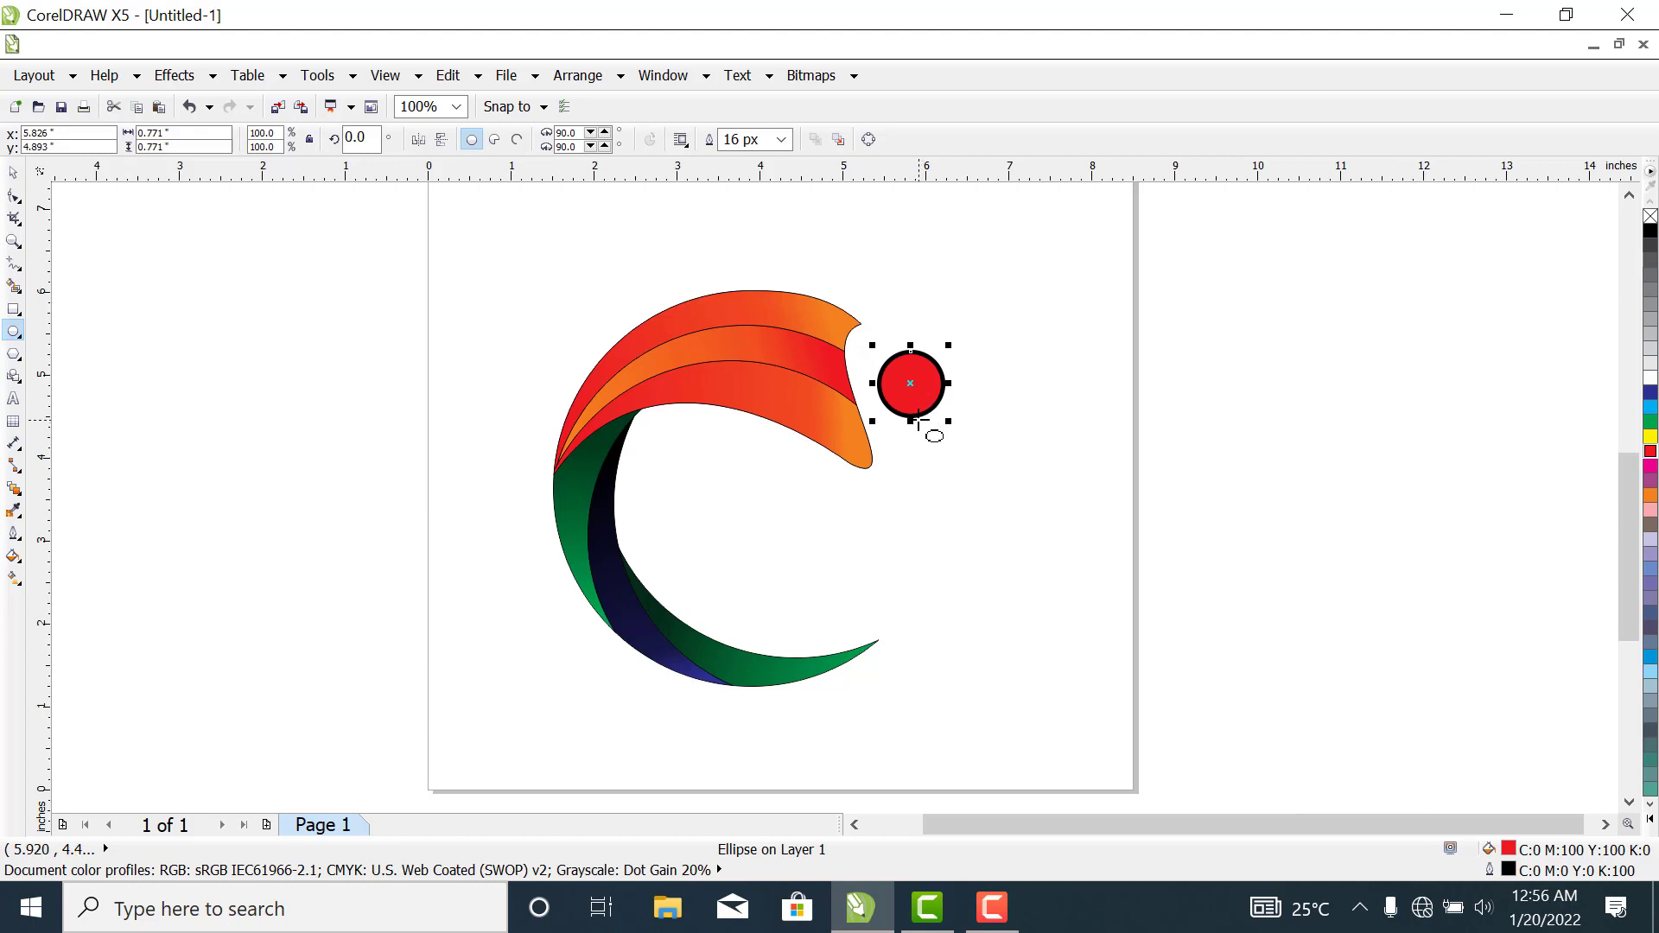
- Set the red circle's outline colour to orange
double_click(1508, 872)
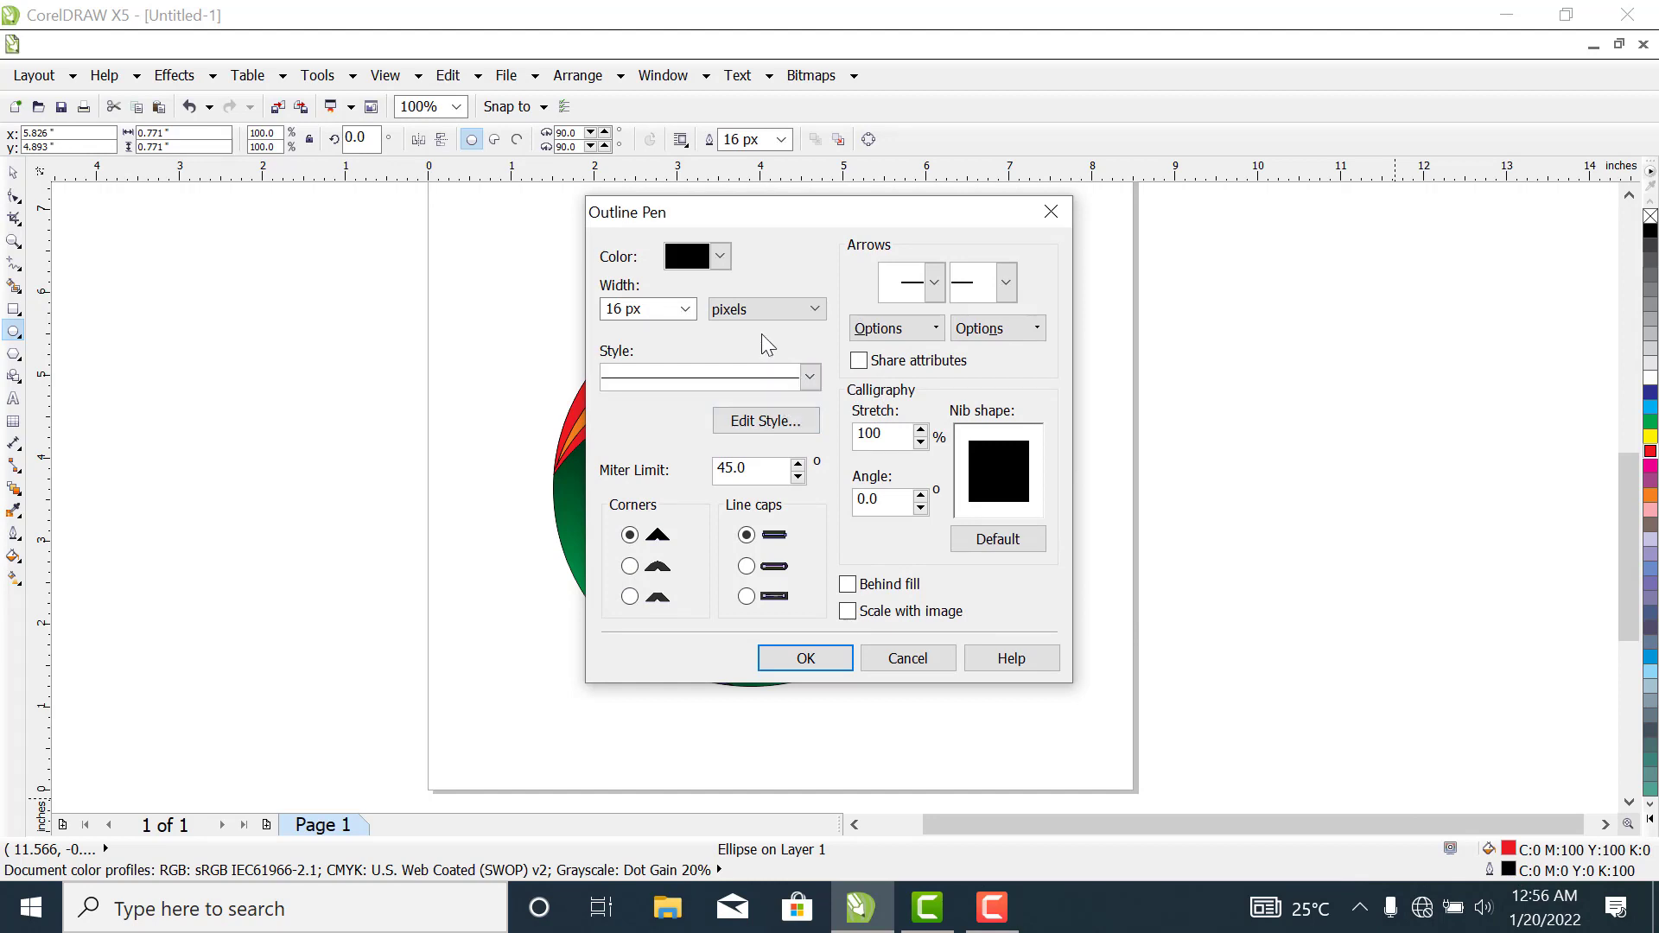
left_click(721, 259)
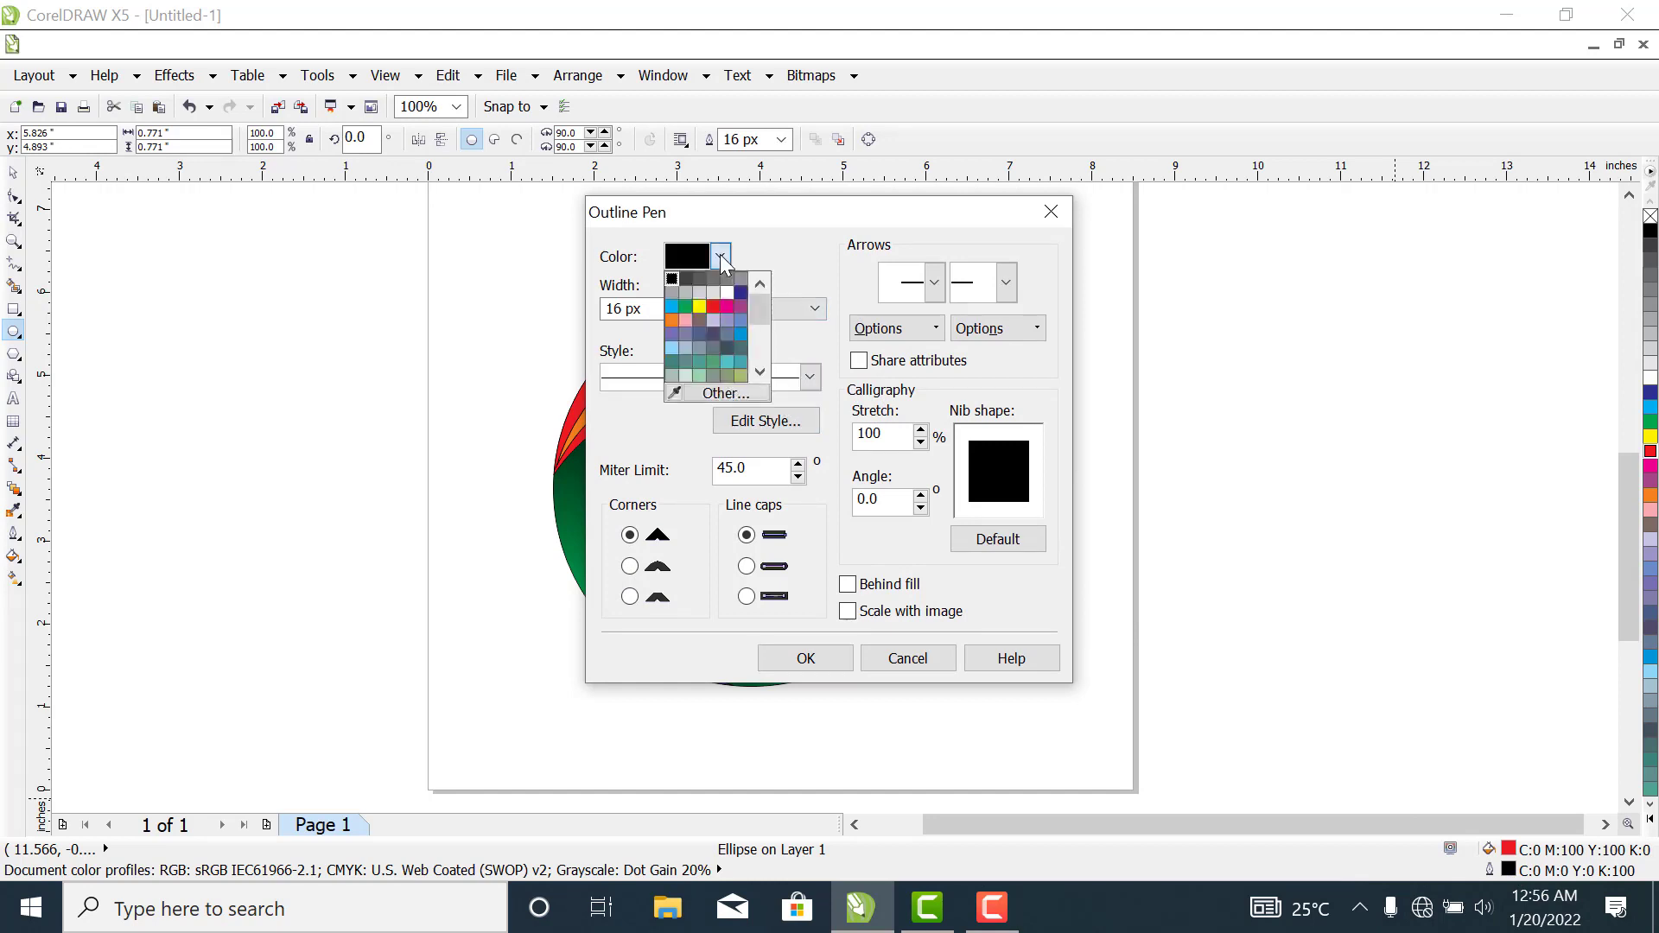
left_click(670, 321)
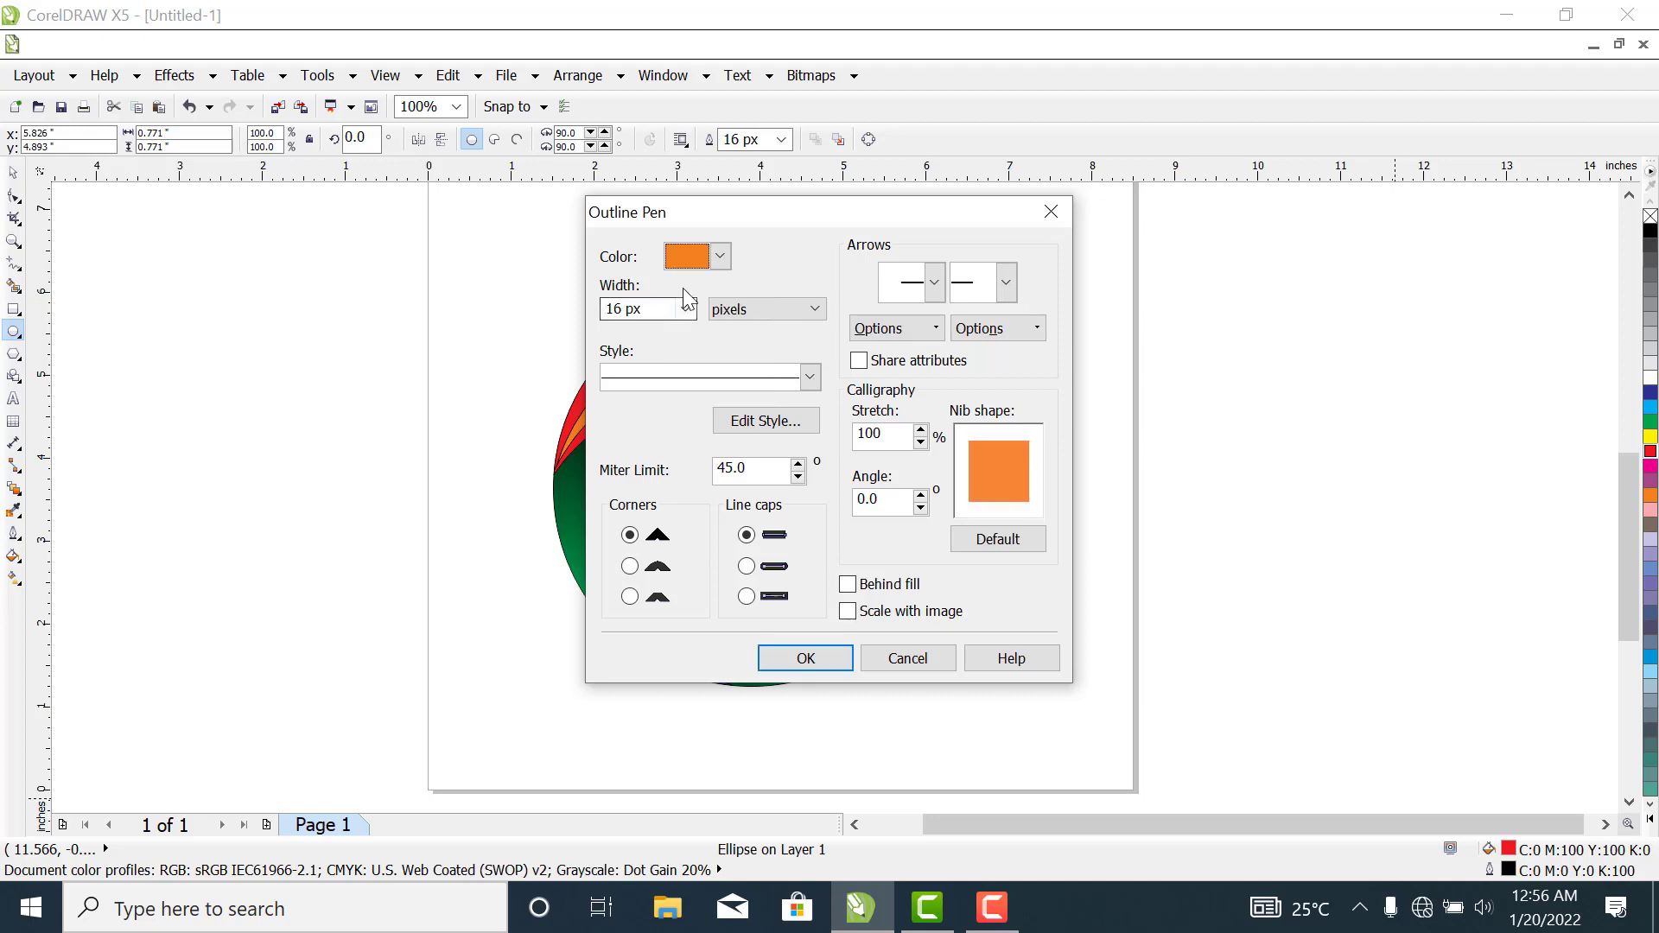
left_click(805, 659)
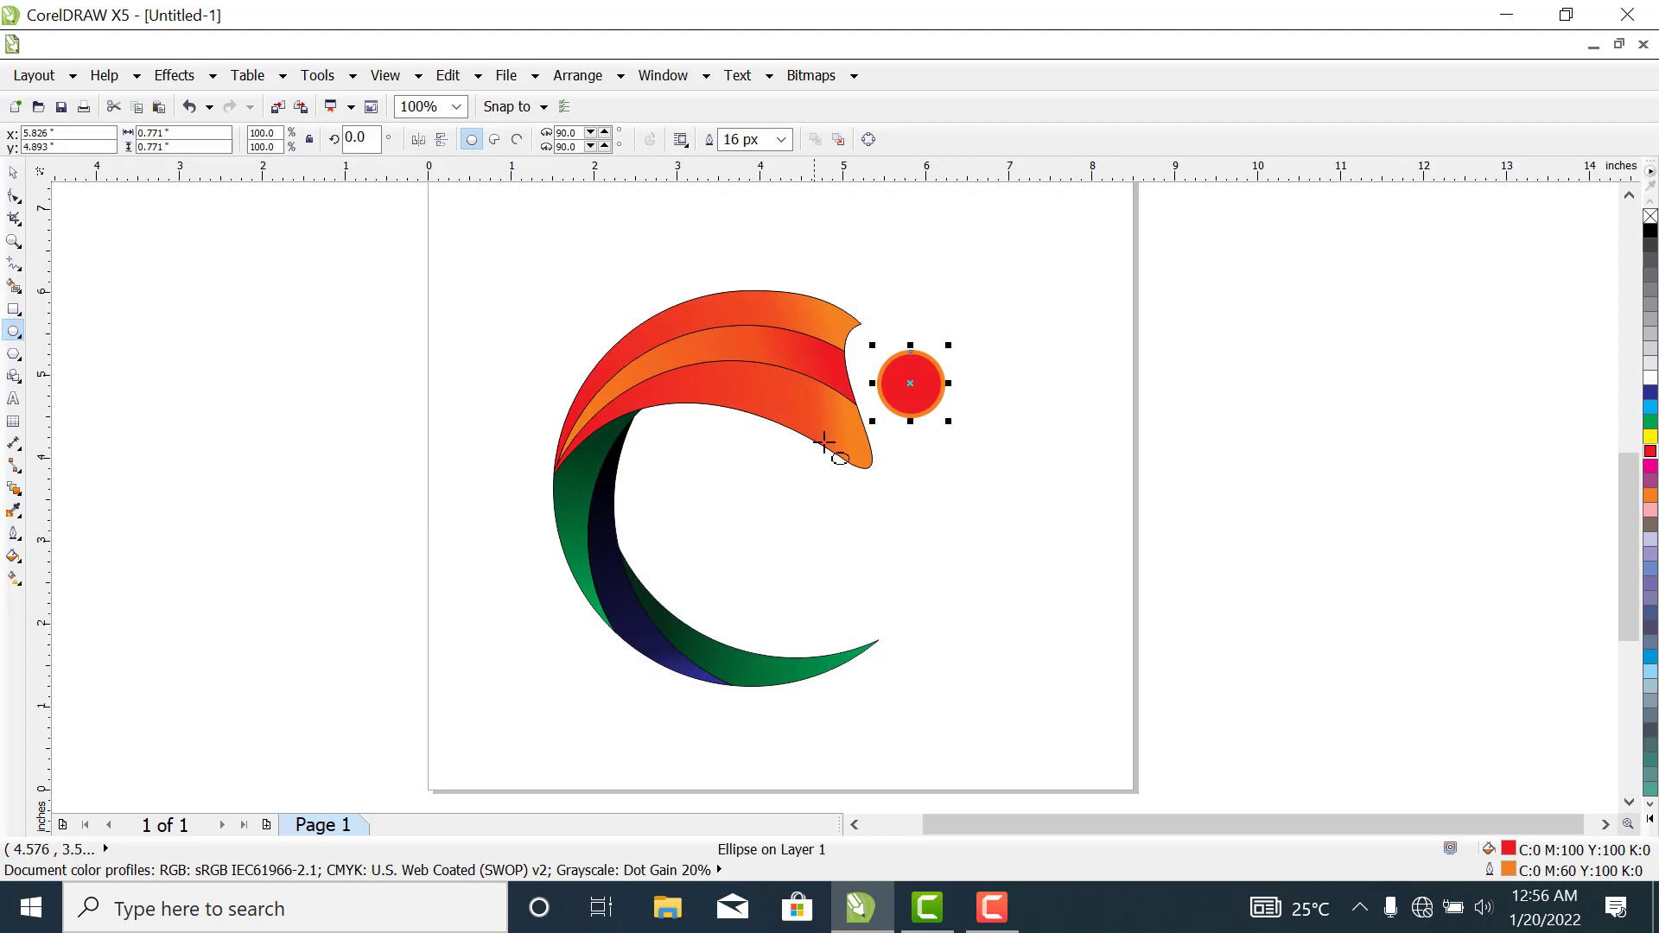
- Duplicate the red circle horizontally beside the original and scale the copy down to about 0.34 in in diameter
left_click(13, 173)
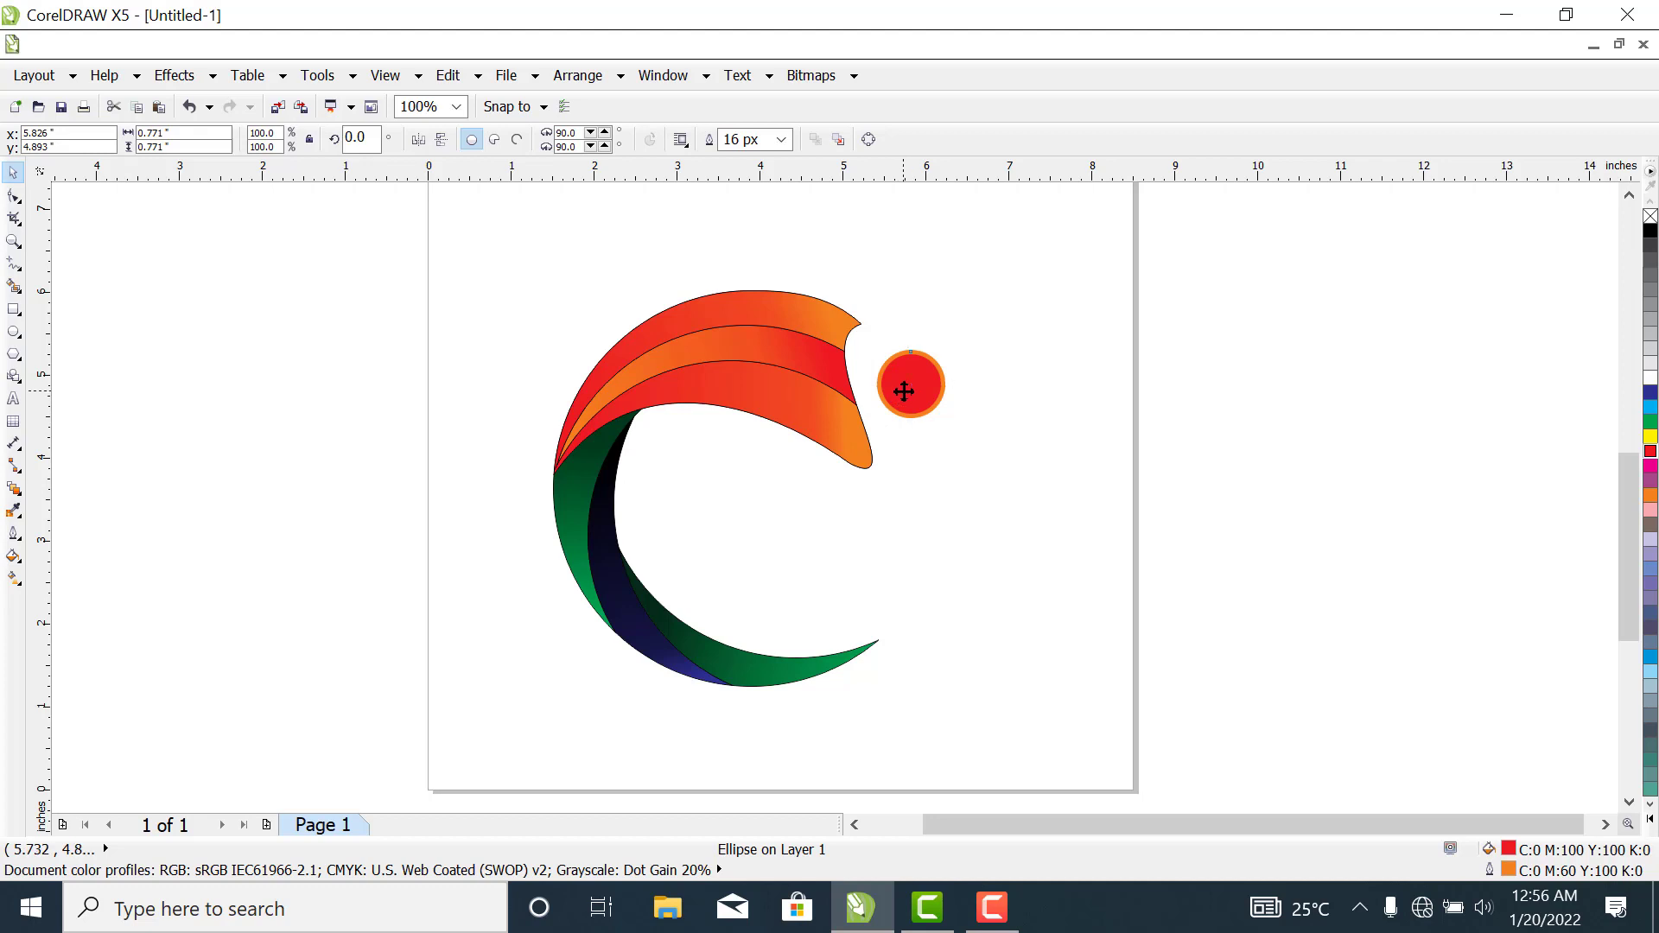
left_click_drag(904, 391, 983, 426)
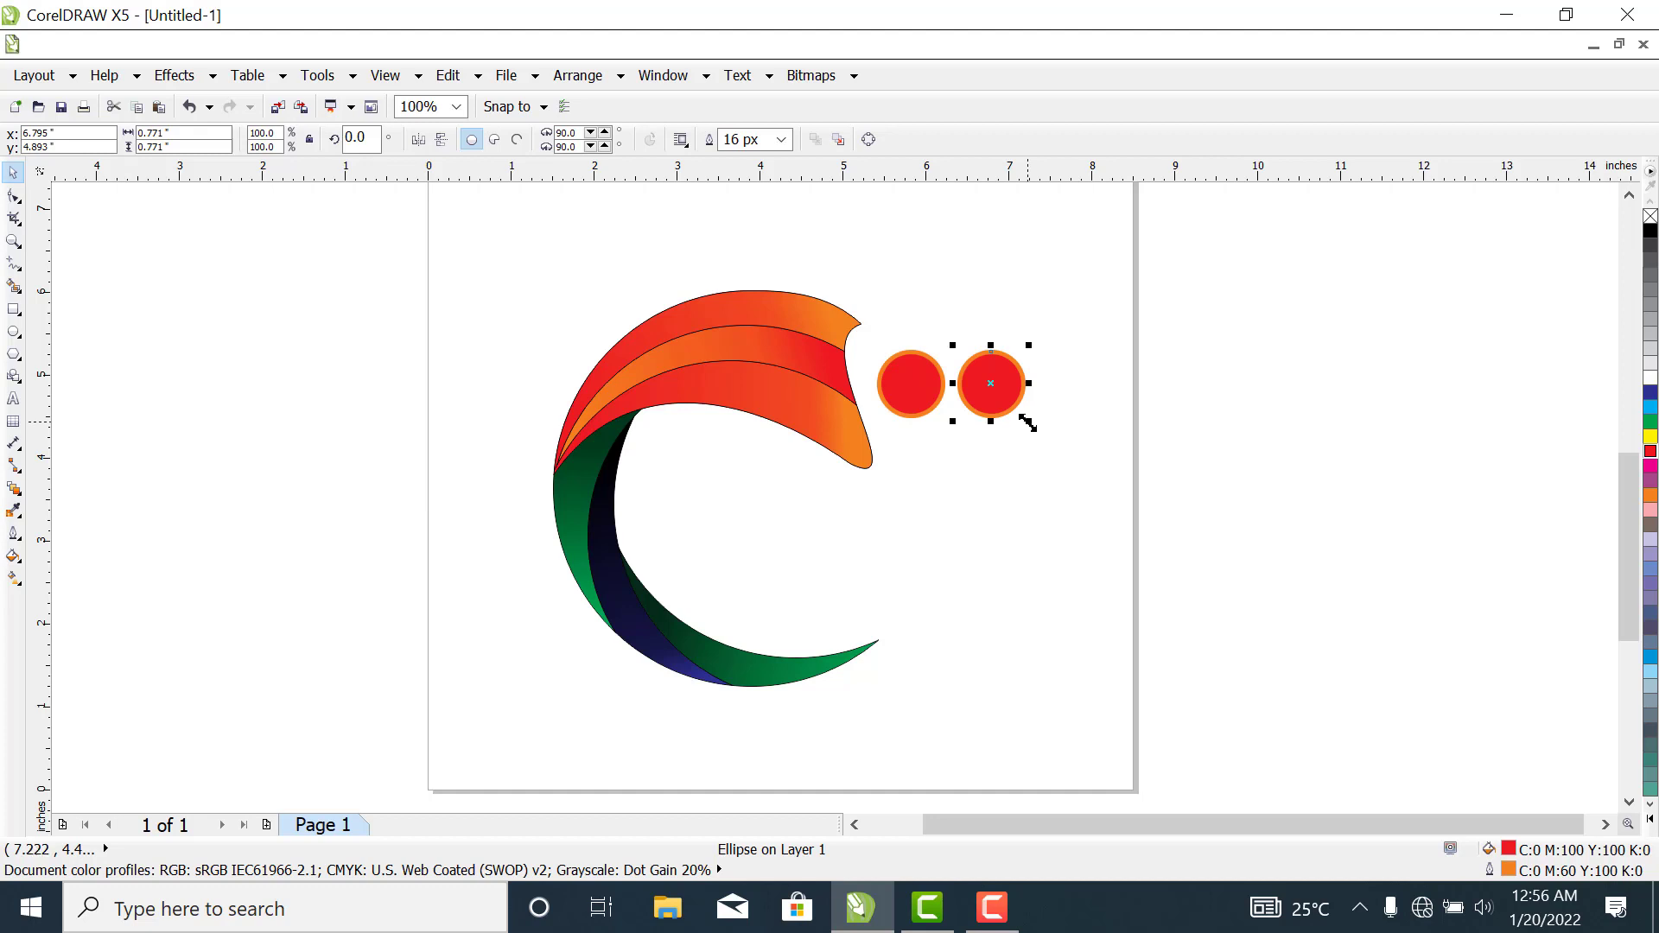
left_click_drag(1027, 422, 1010, 403)
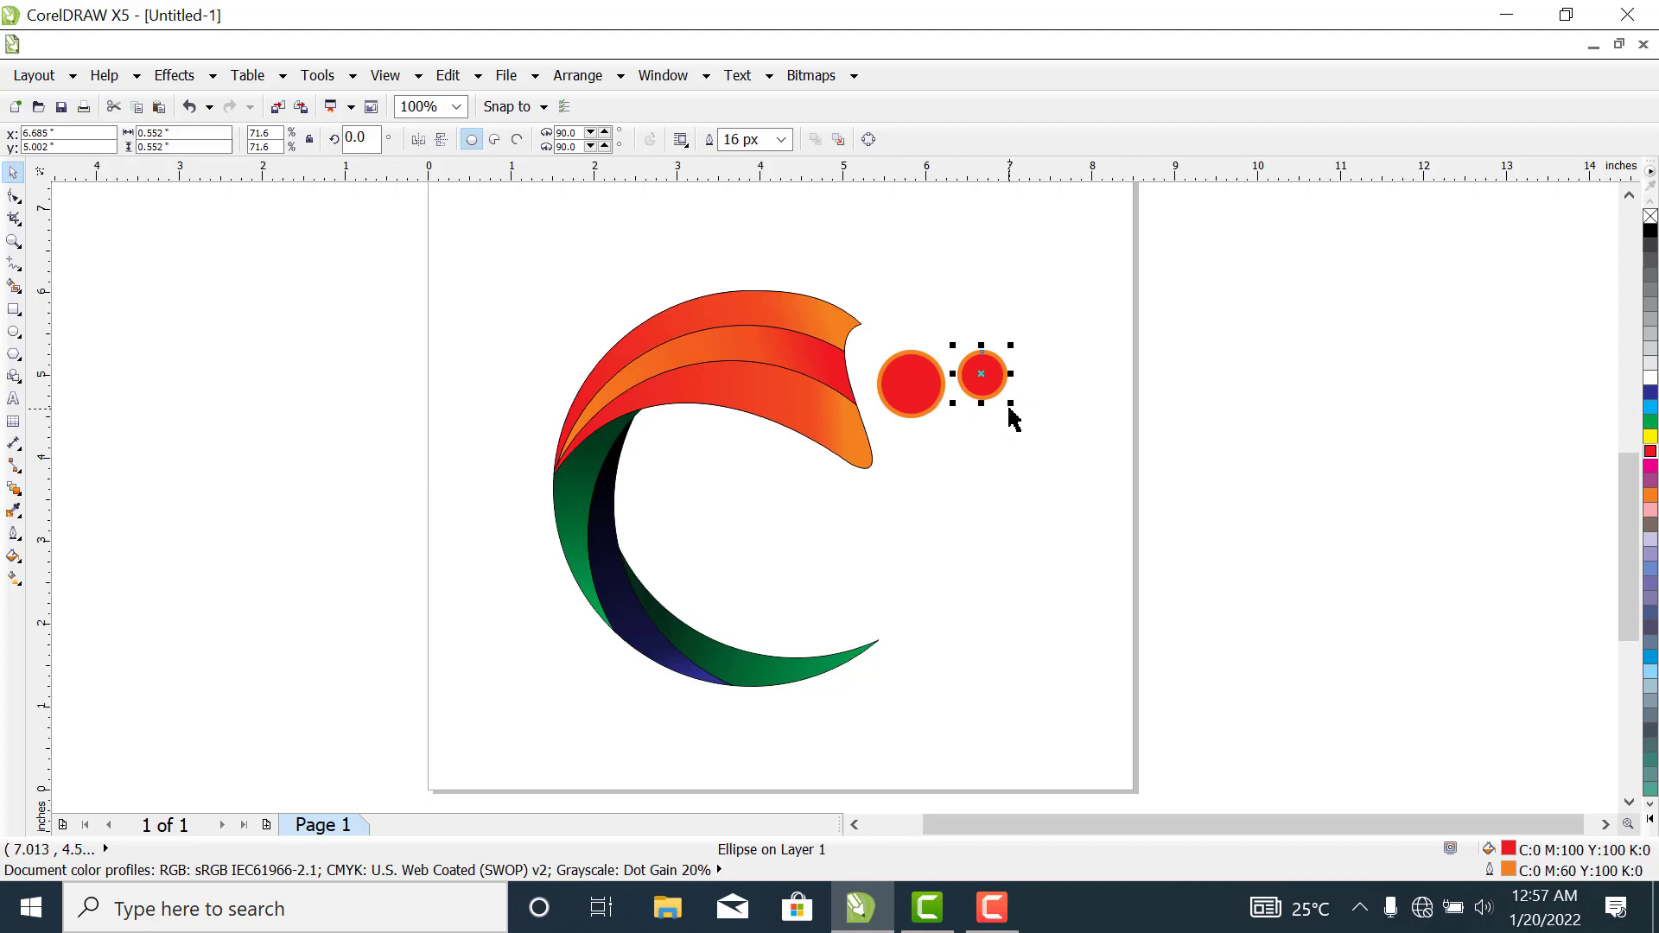
left_click_drag(1010, 403, 1003, 395)
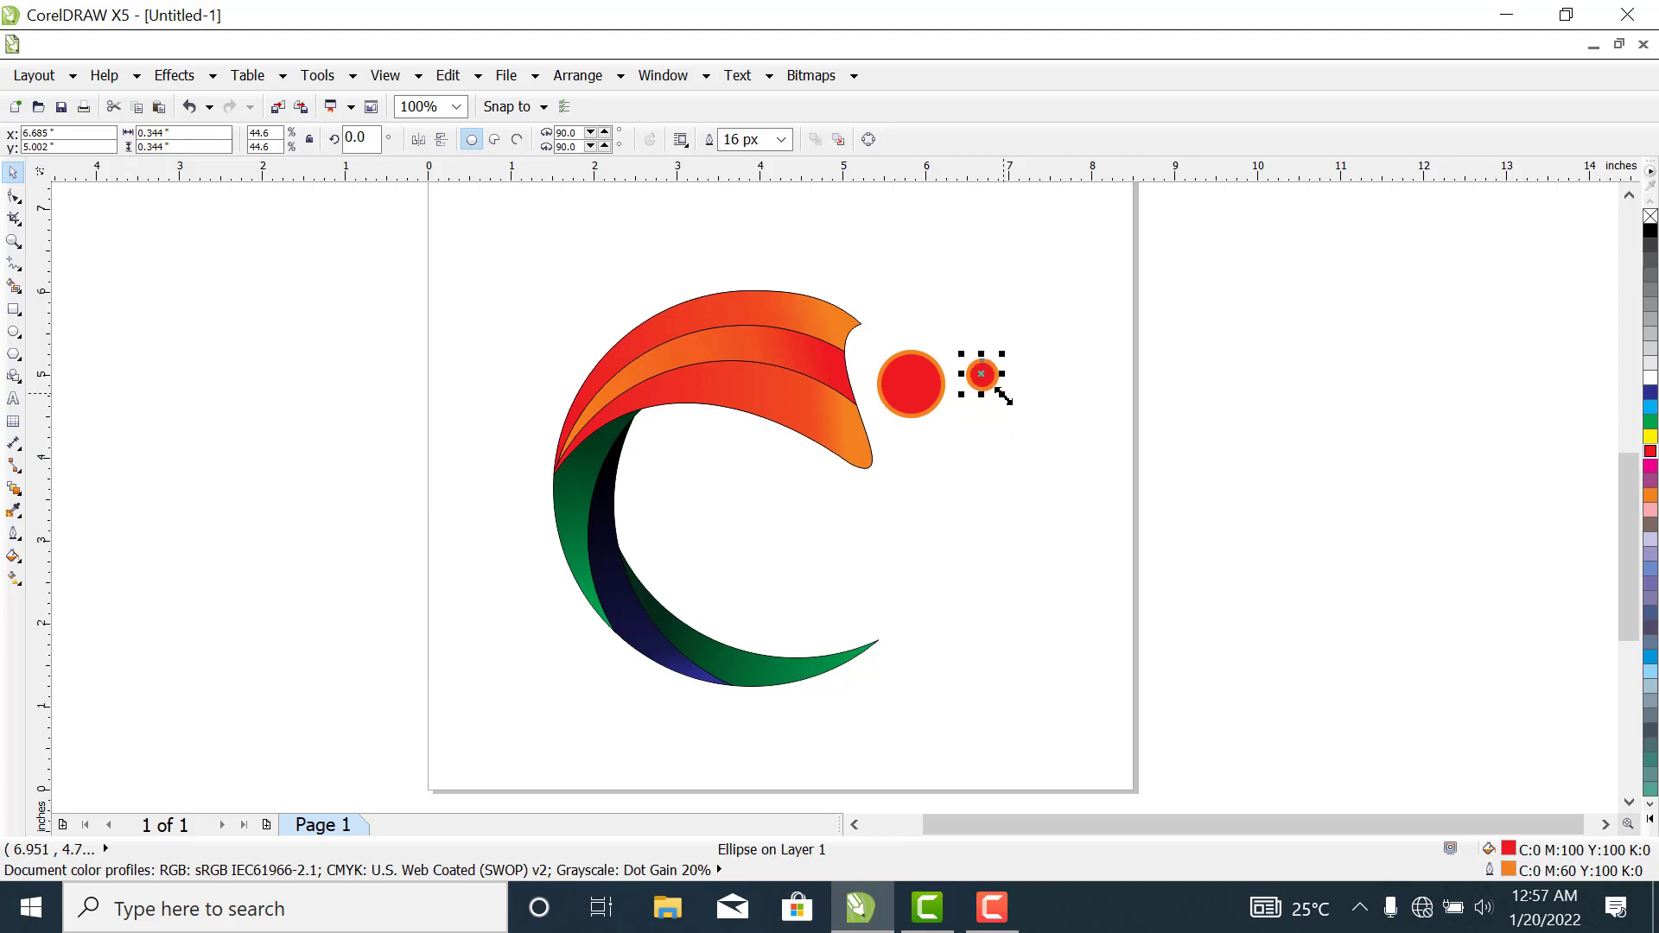
left_click(1033, 457)
- Place the small circle below the large one and move the large circle closer to the upper shape's notched end
left_click_drag(984, 377, 926, 448)
mouse_move(919, 385)
left_mouse_down()
mouse_move(893, 361)
mouse_move(903, 372)
left_mouse_up()
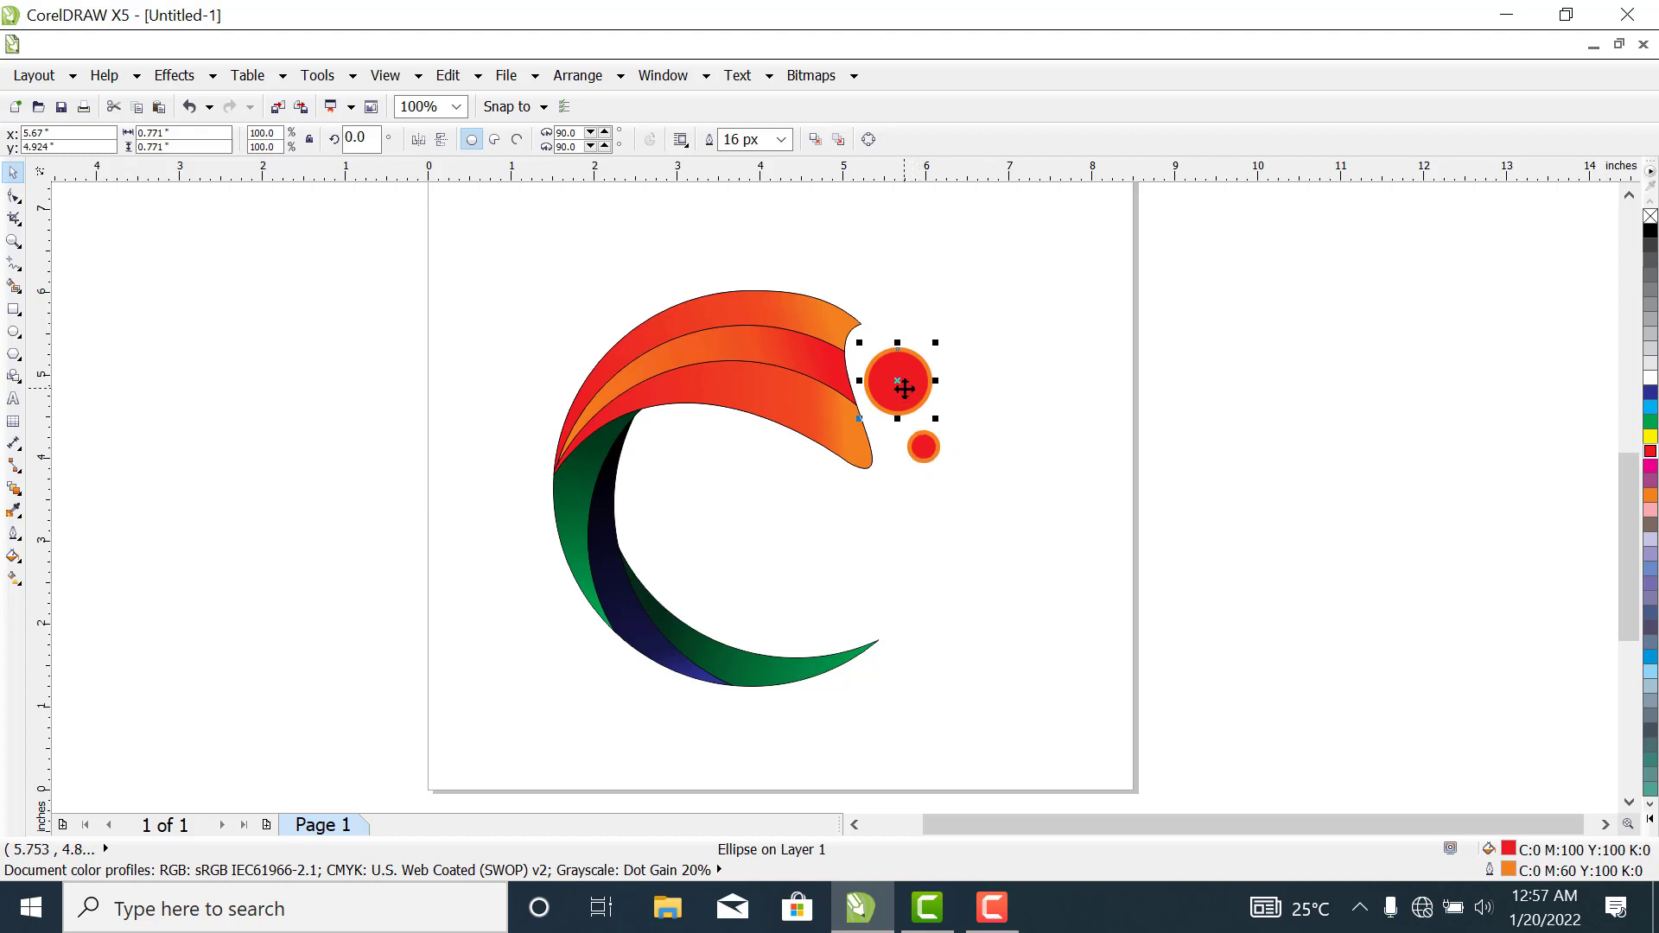
left_click_drag(903, 385, 901, 381)
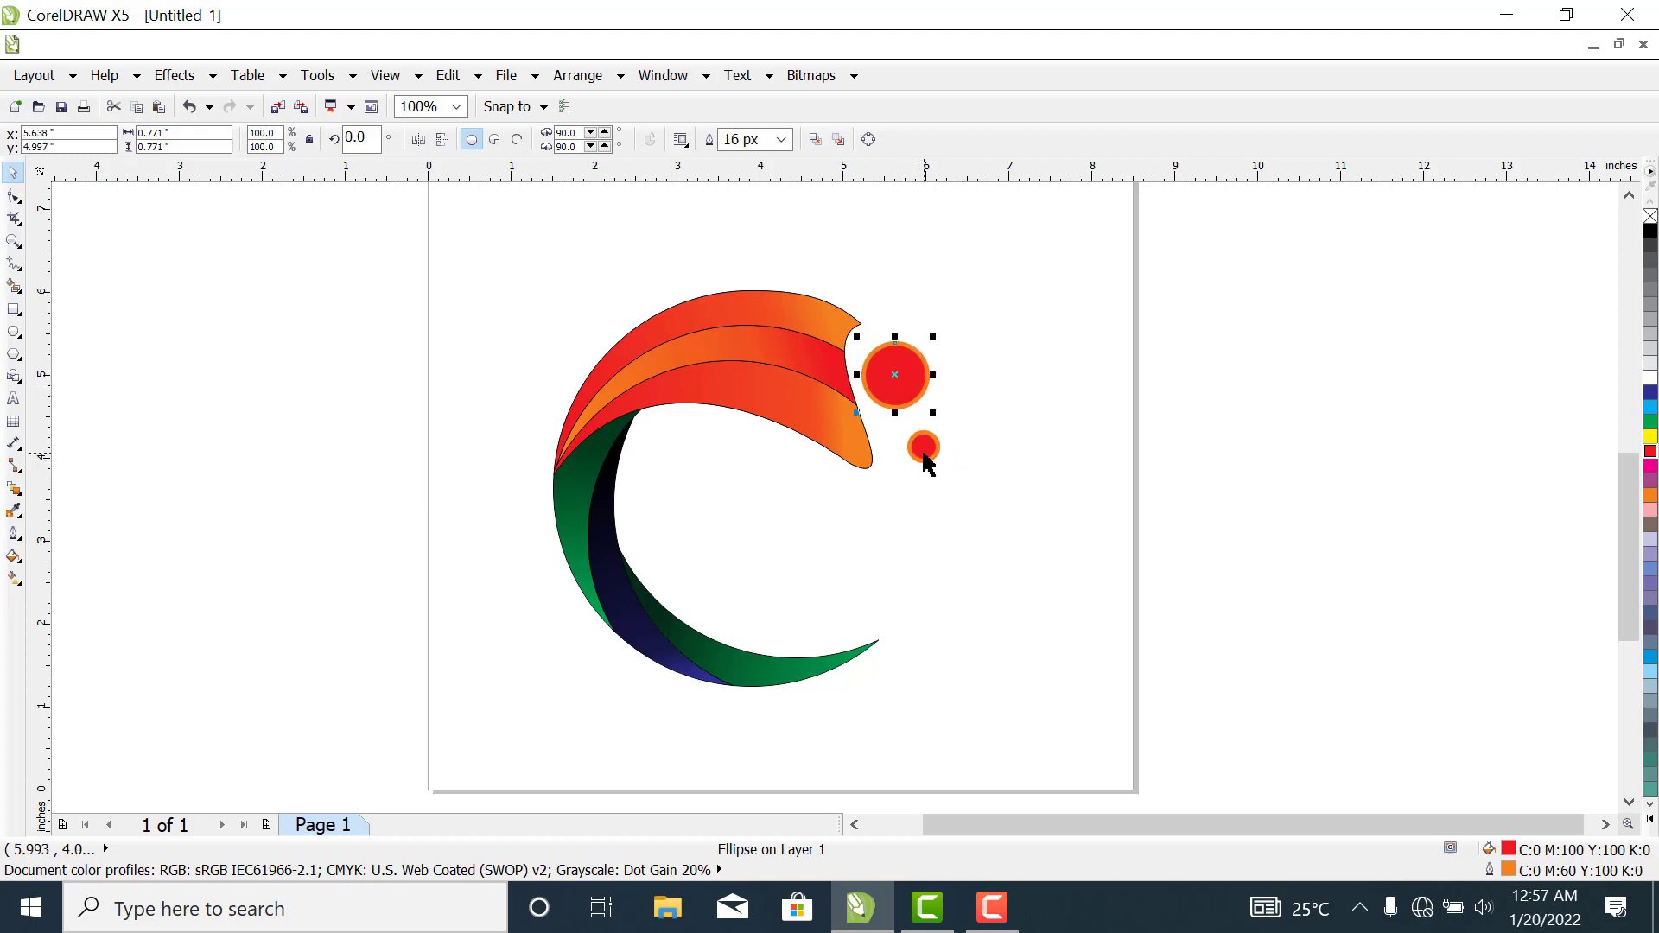
- Shift the large red circle slightly upward and move the small circle up close beneath it, then deselect
left_click_drag(924, 460, 915, 453)
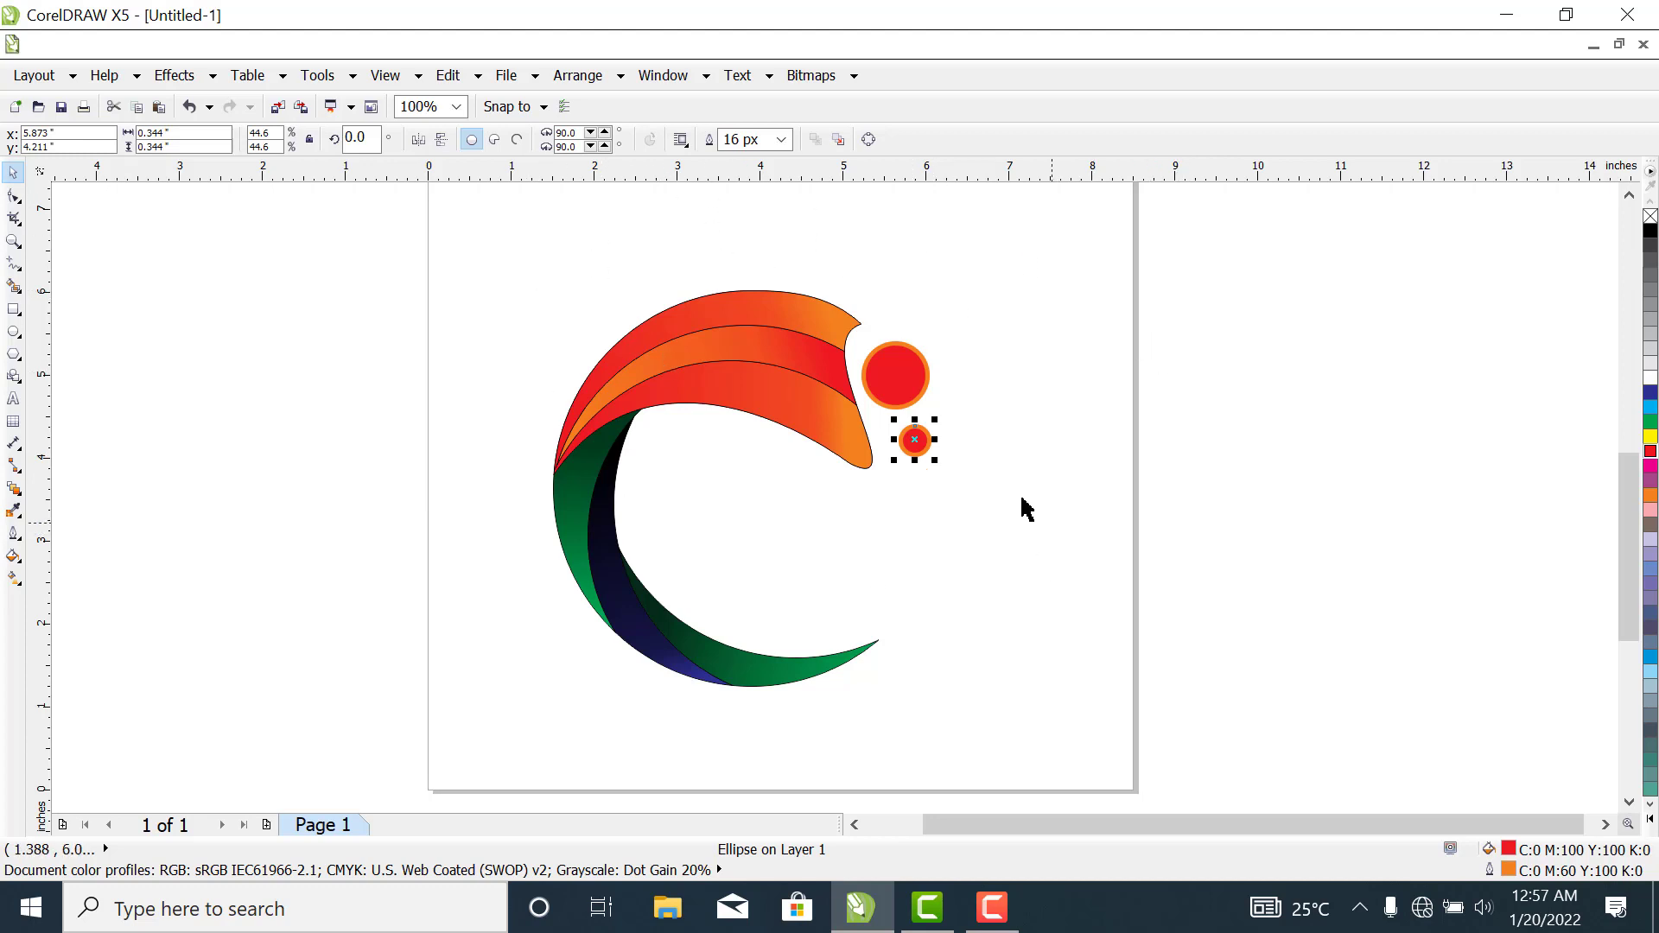
left_click_drag(892, 382, 887, 376)
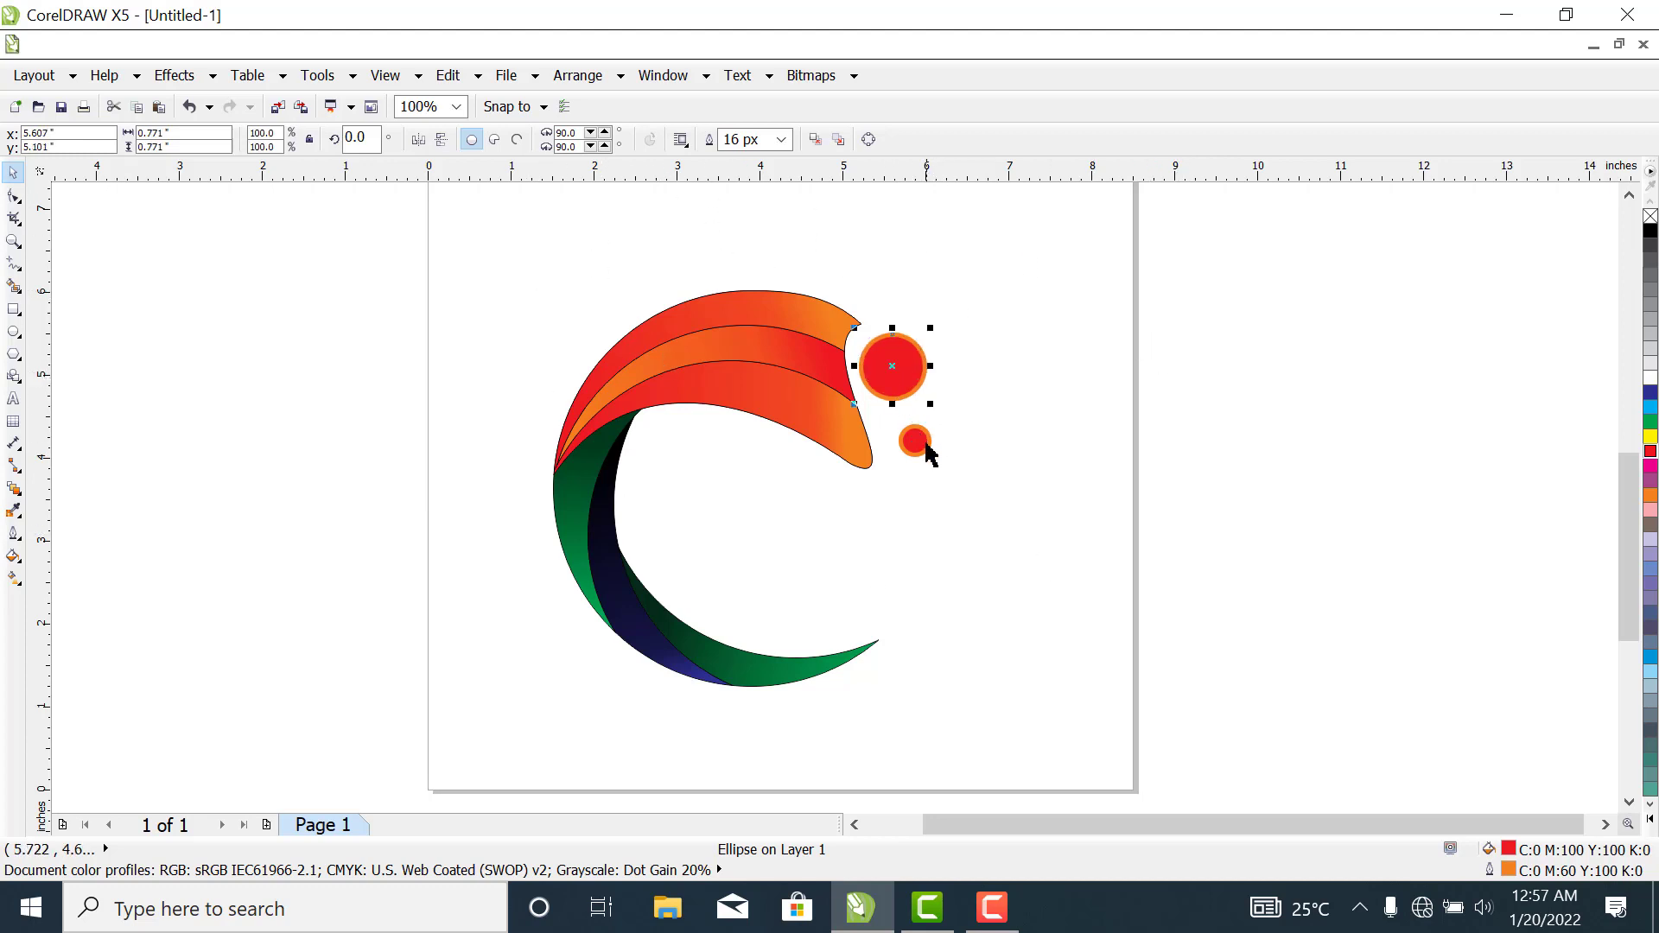
left_click_drag(922, 452, 915, 434)
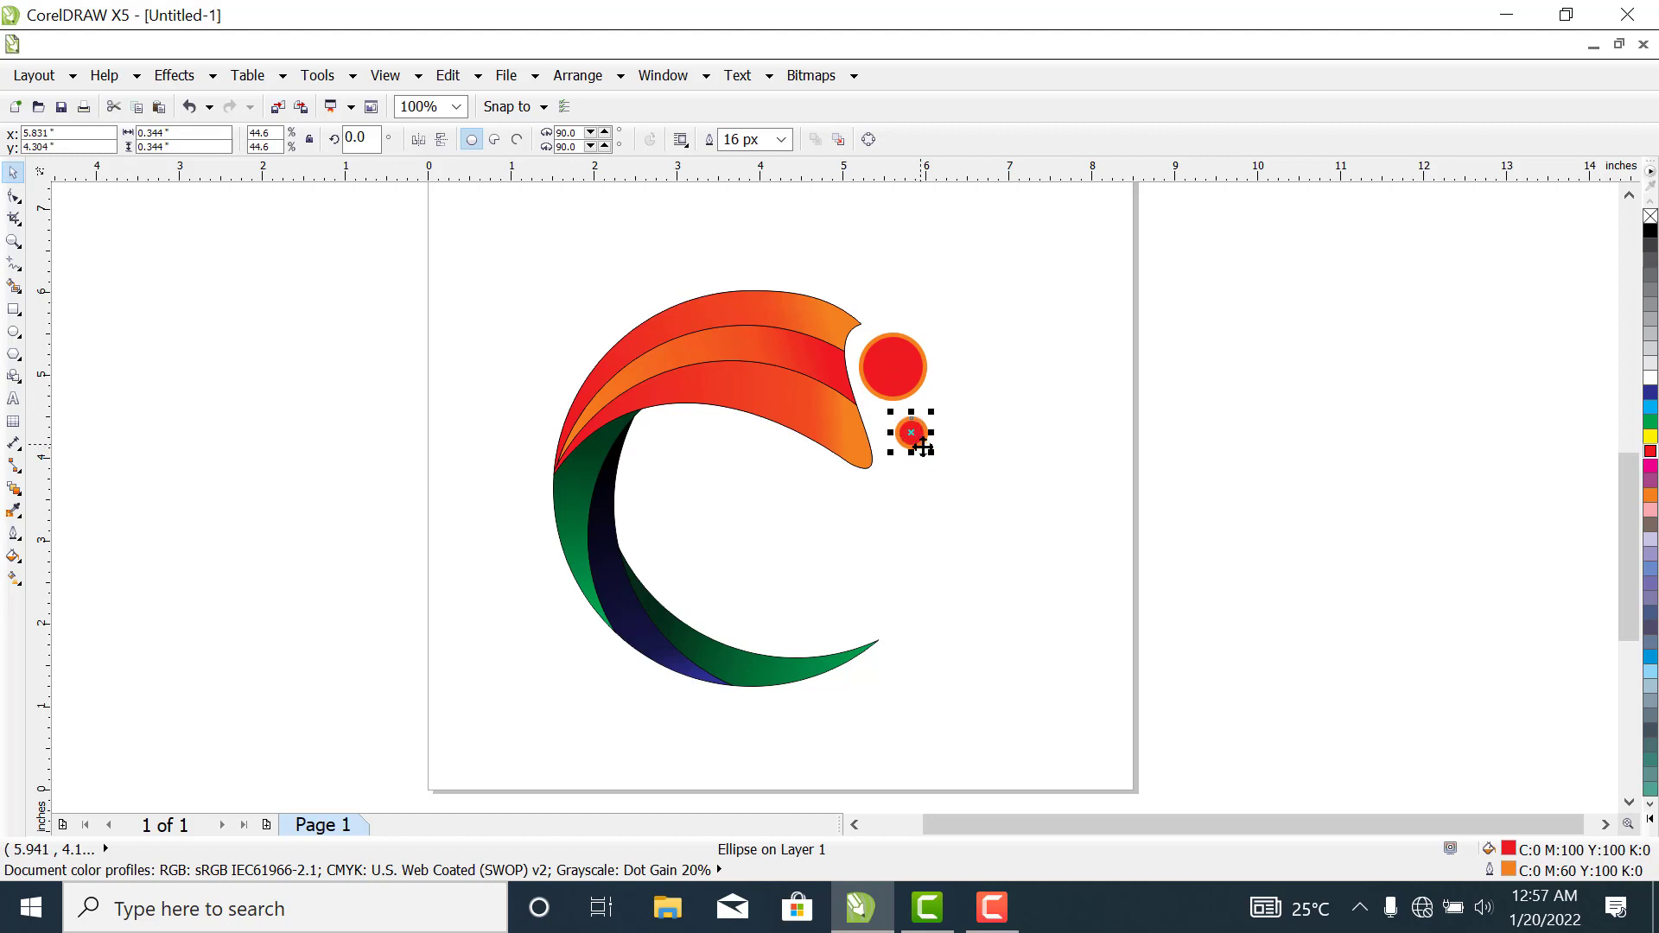
left_click(1360, 518)
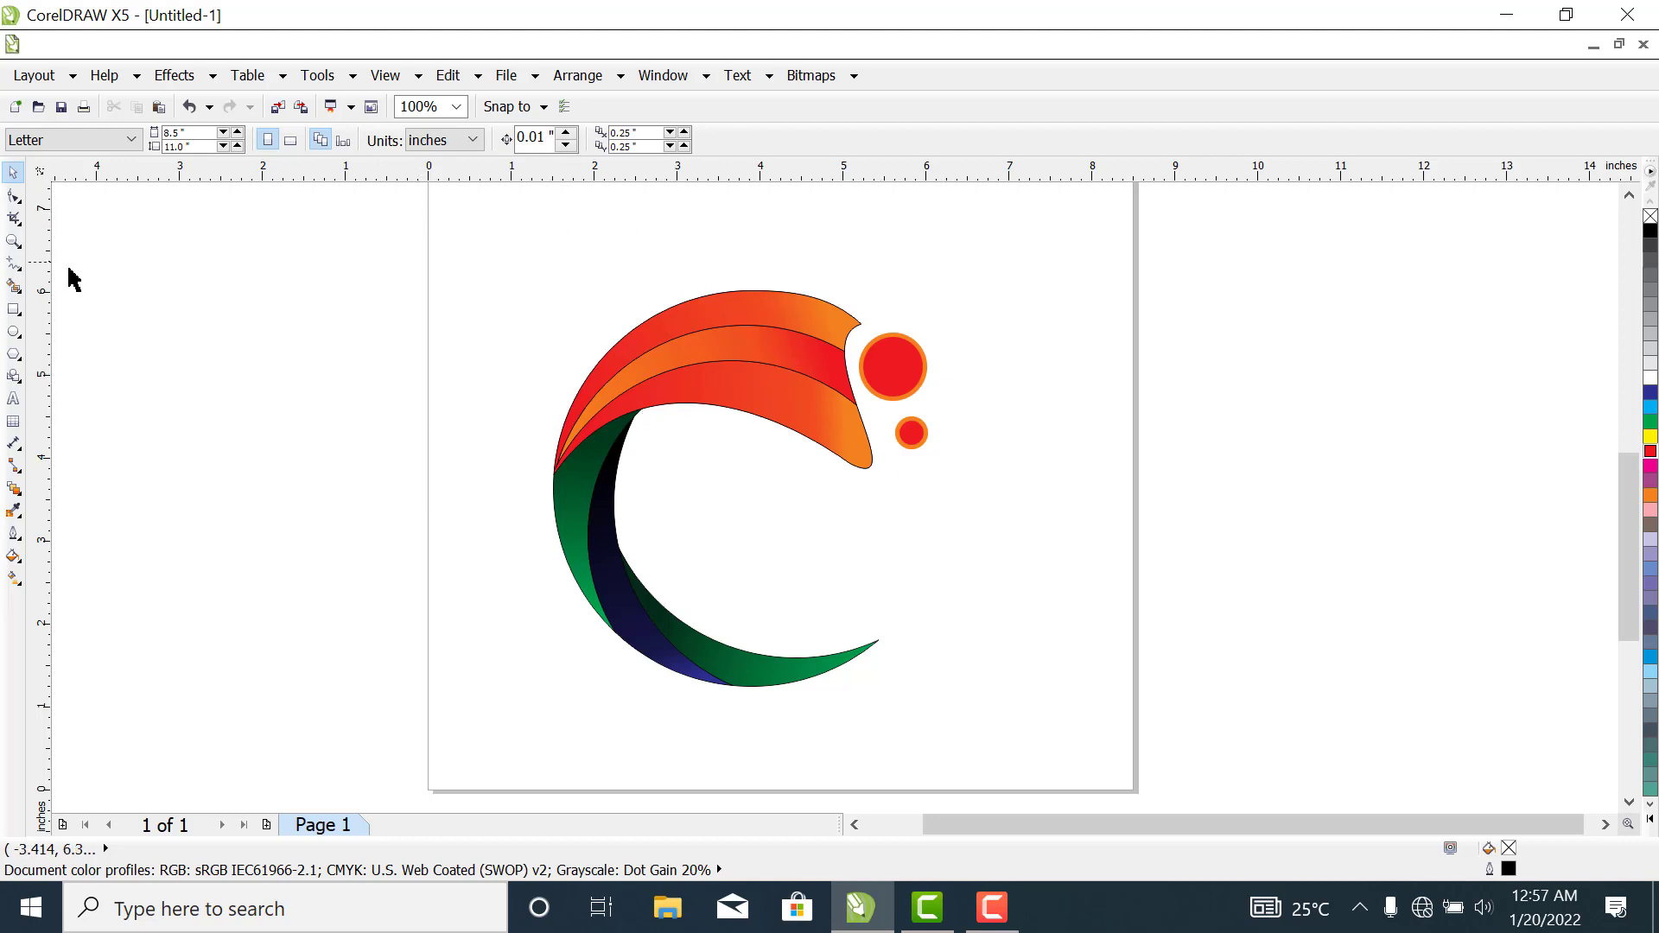
- Draw a closed two-segment straight line about 1.3 in long with the Freehand tool, slanting down to the upper shape's top edge
left_click(12, 275)
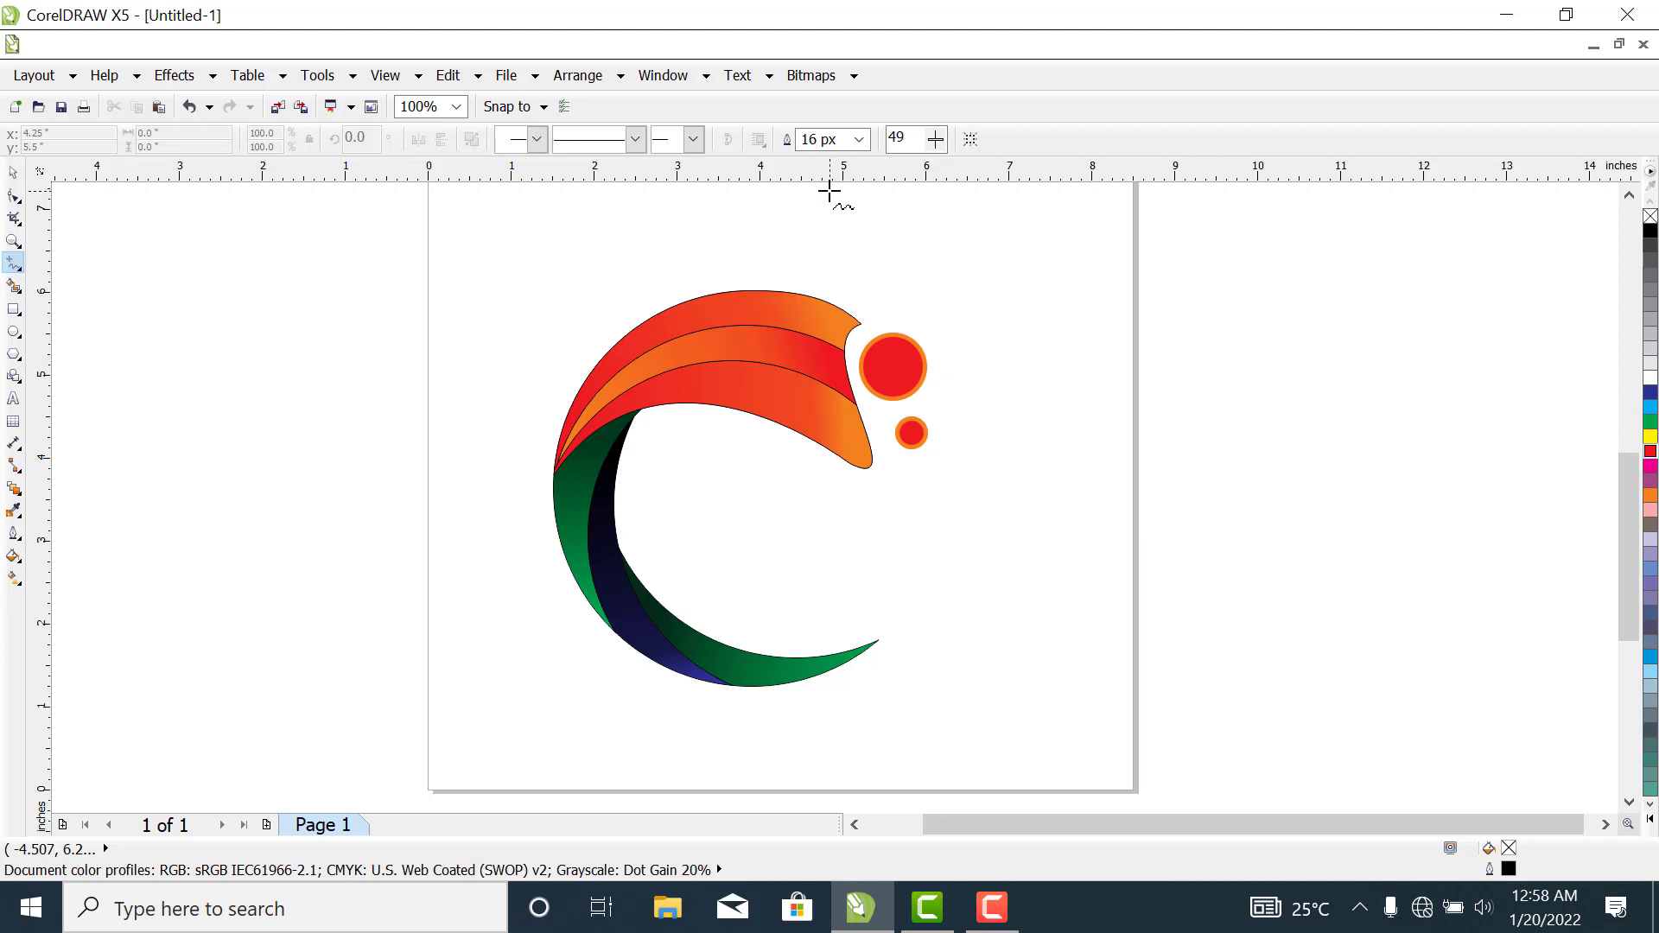
left_click(832, 188)
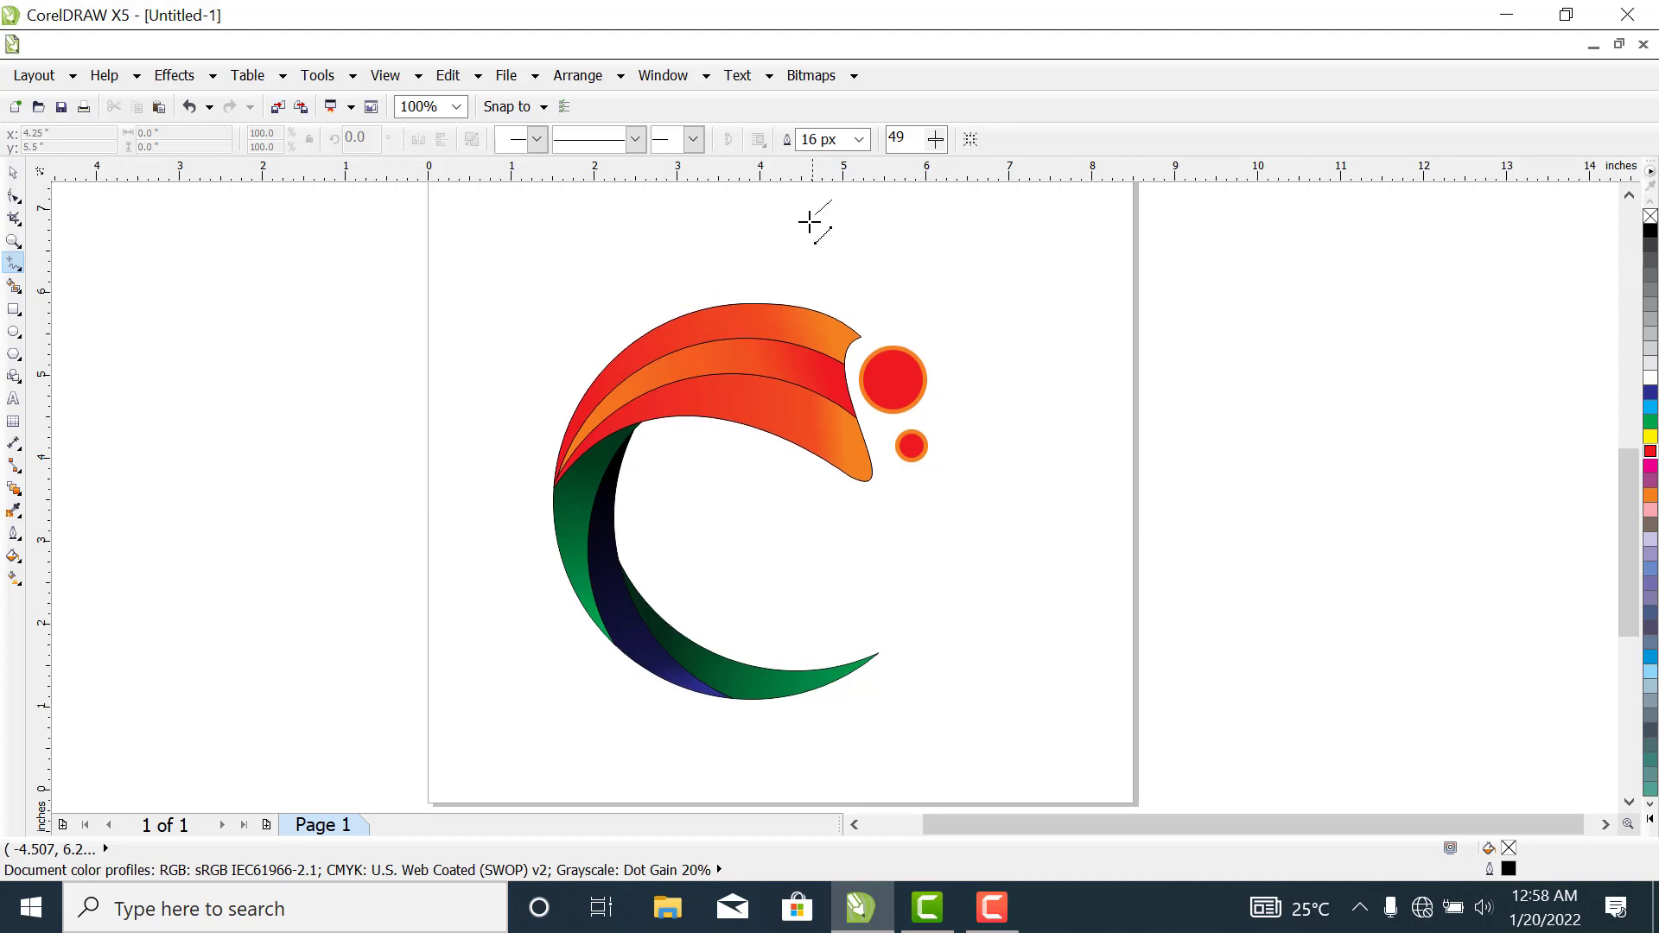
left_click(782, 299)
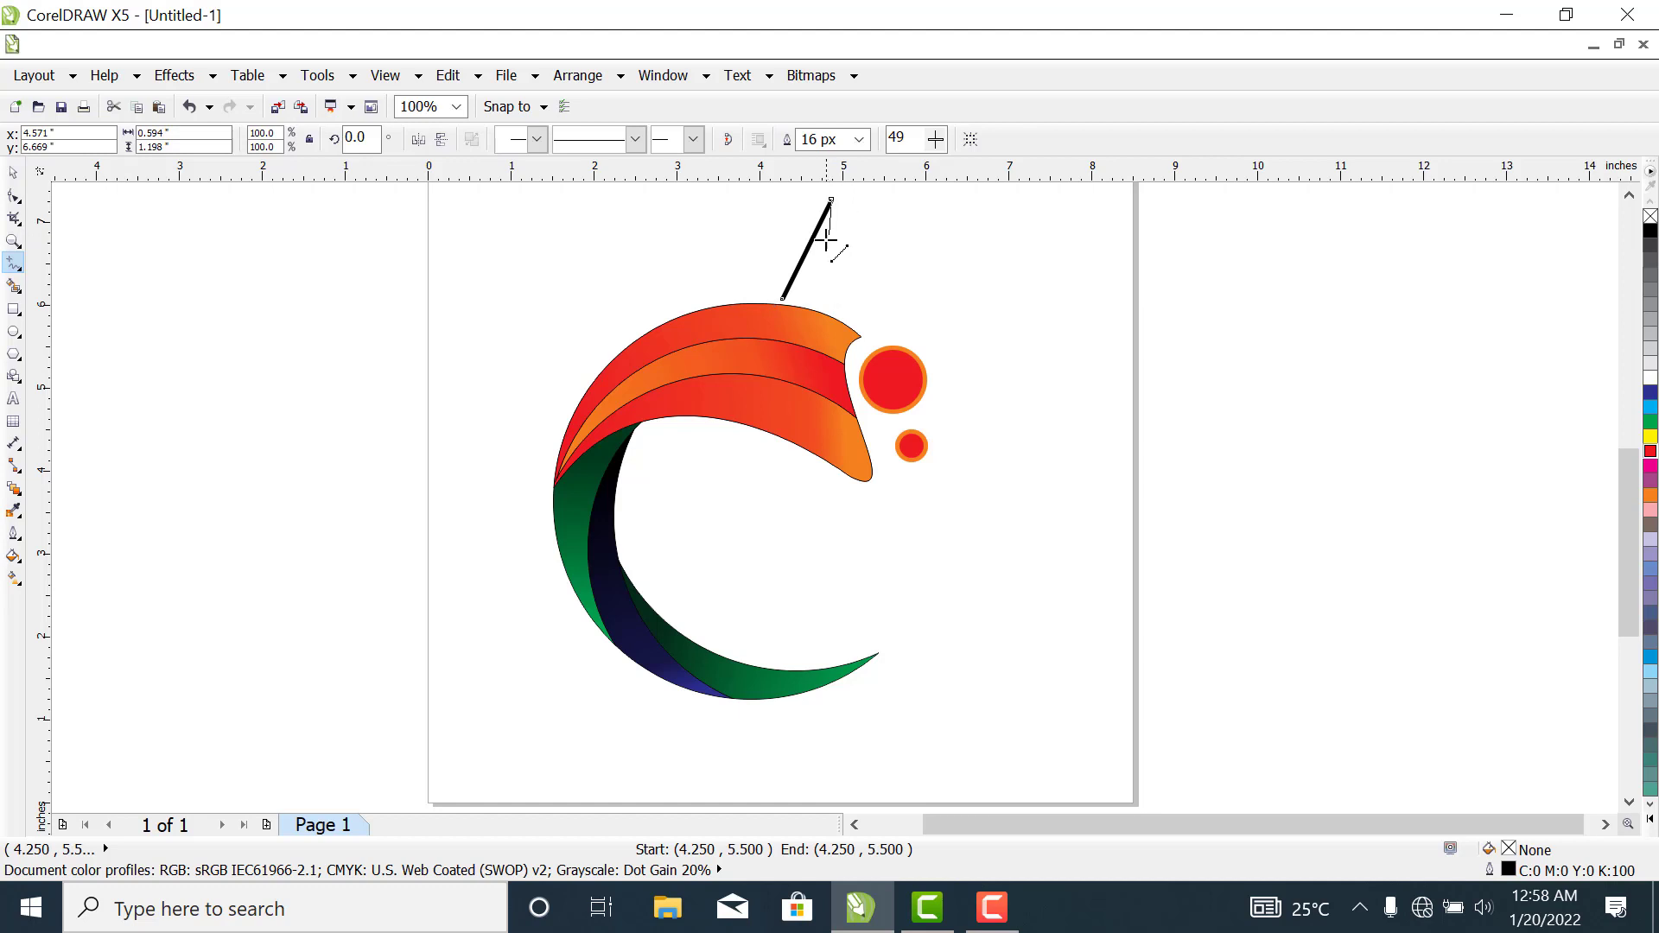
left_click(831, 200)
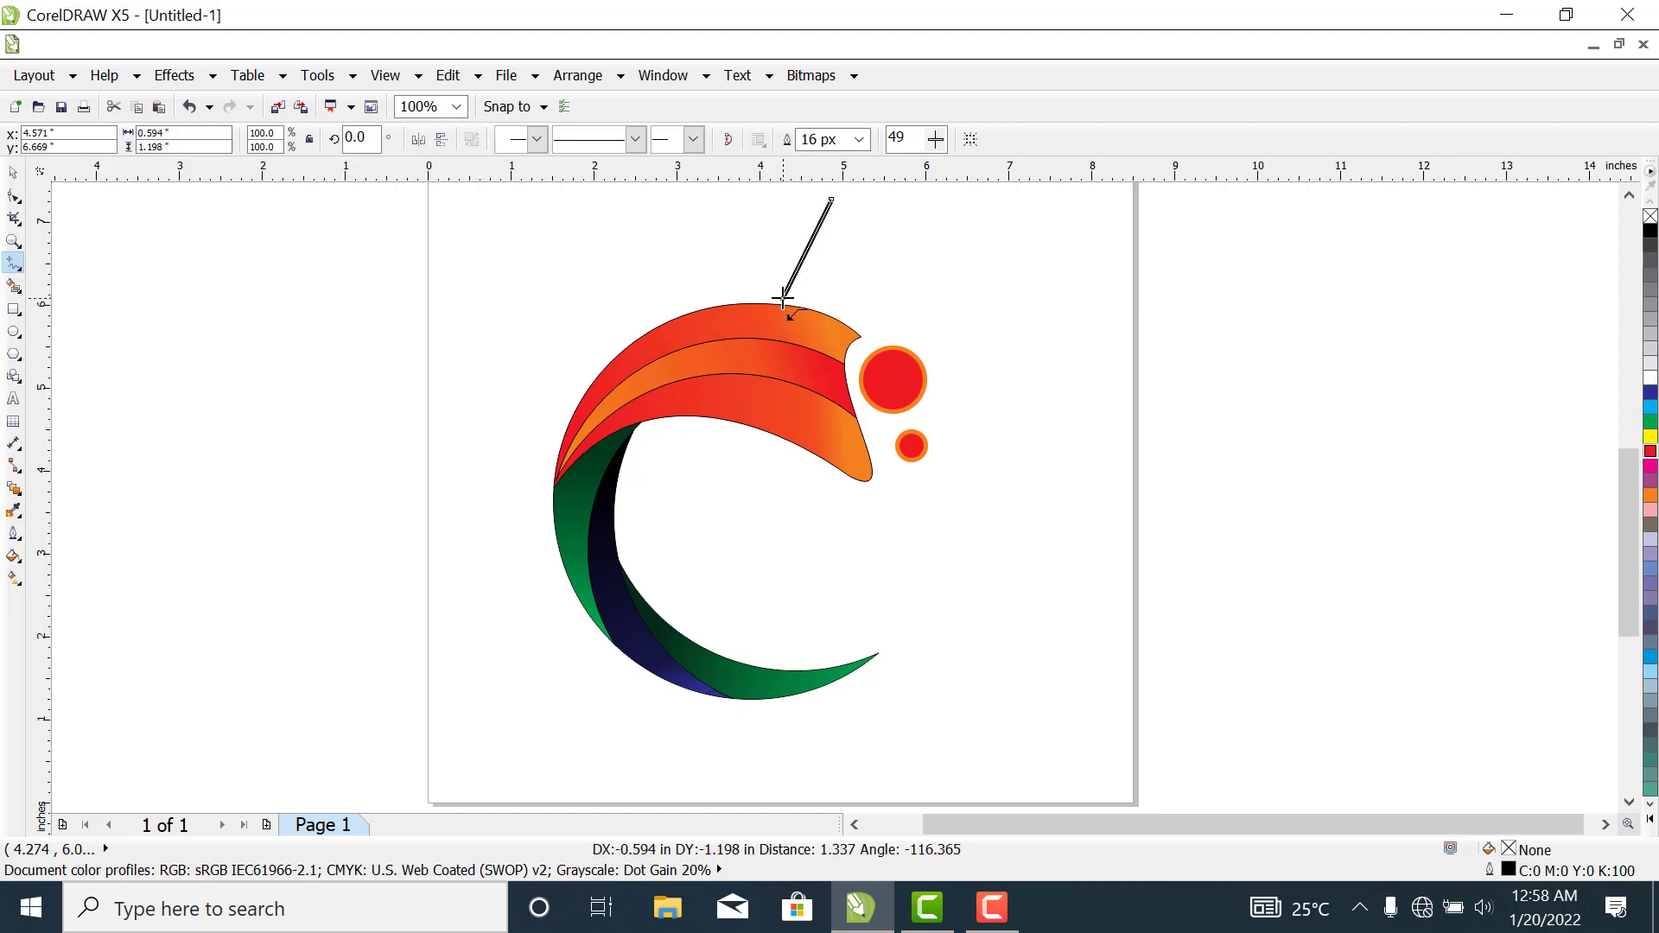
left_click(783, 296)
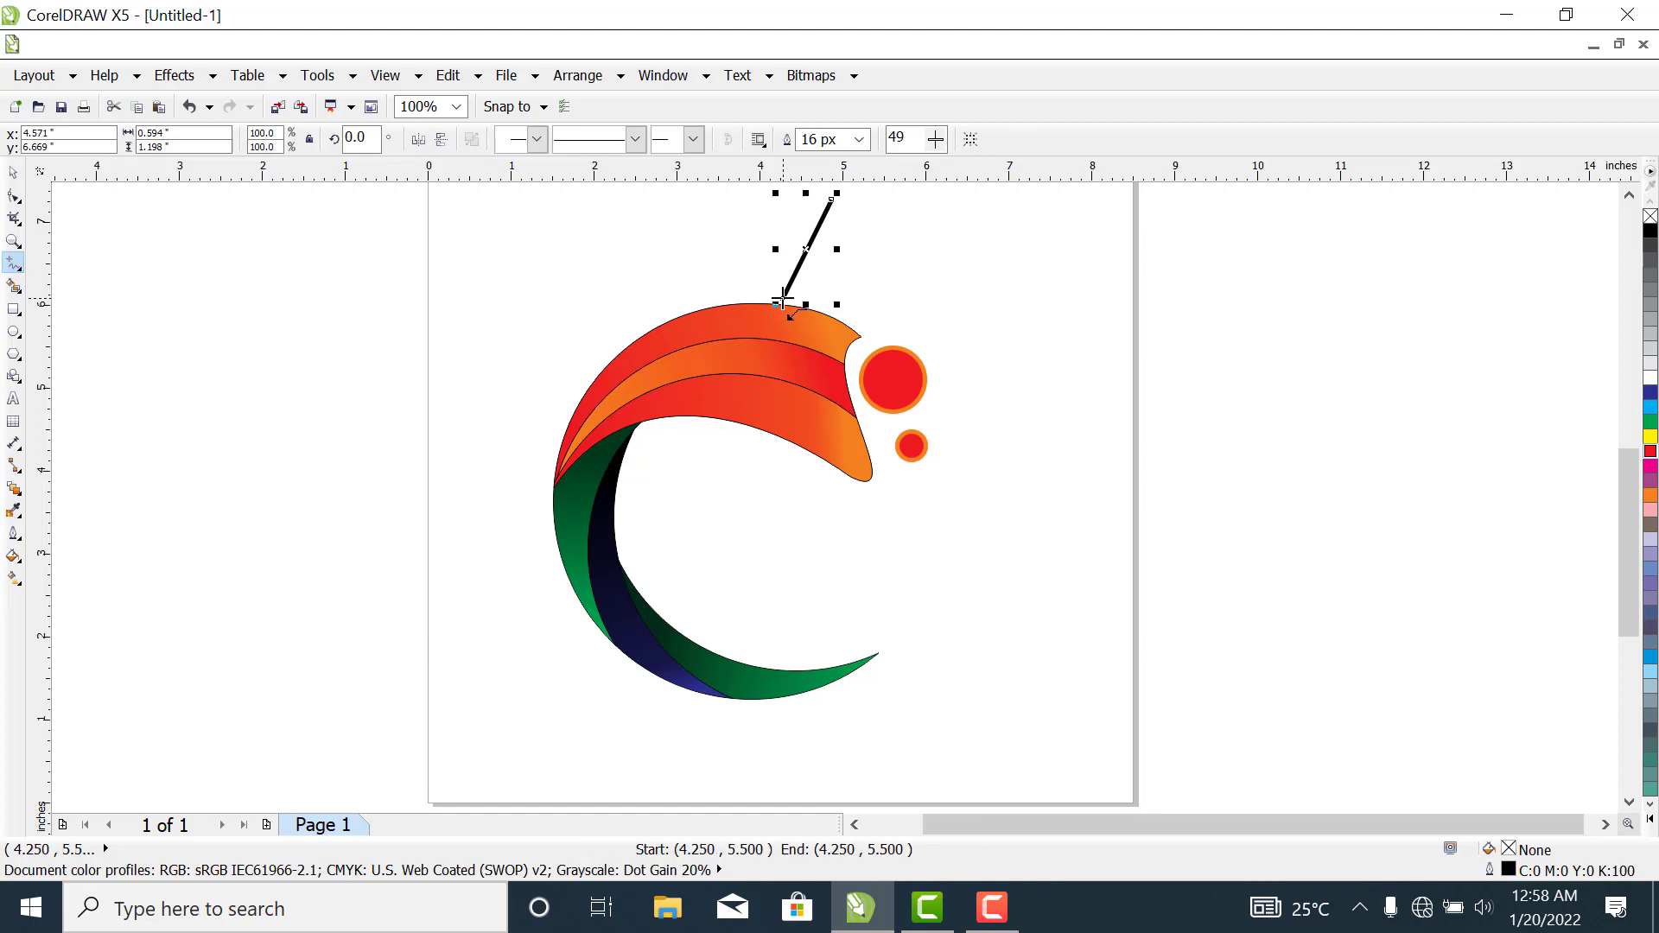
- Convert the slanted line's two segments to curves and bend them outward into a leaf outline about 0.96 by 1.28 in
left_click(12, 221)
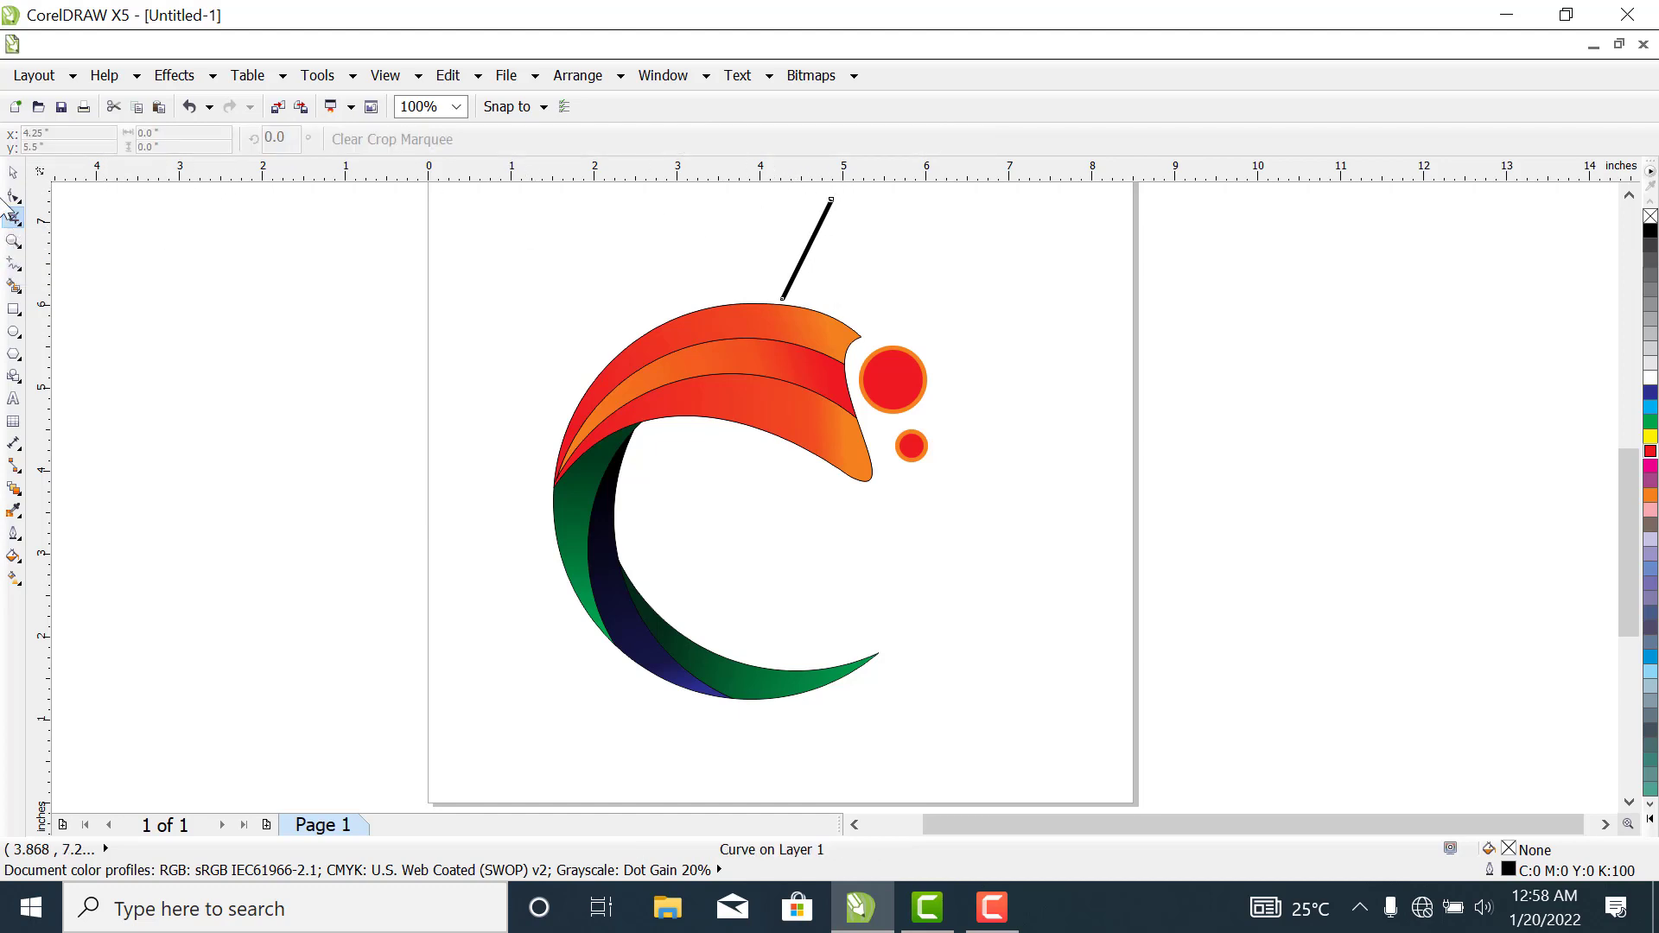
left_click(13, 199)
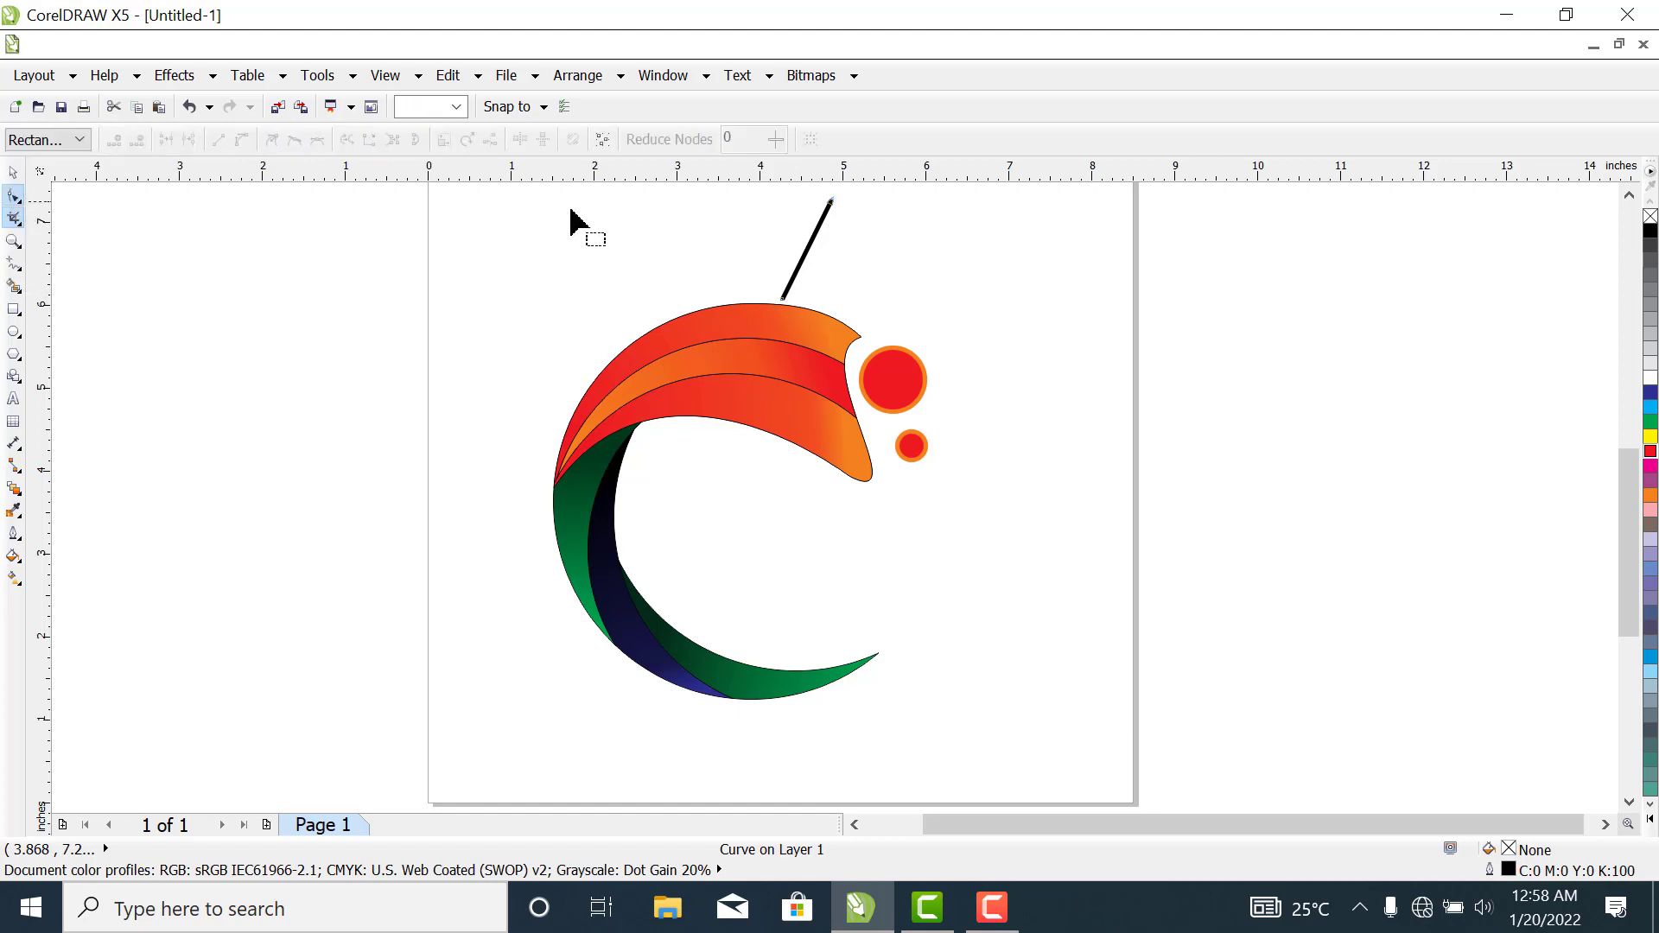
left_click_drag(784, 188, 848, 326)
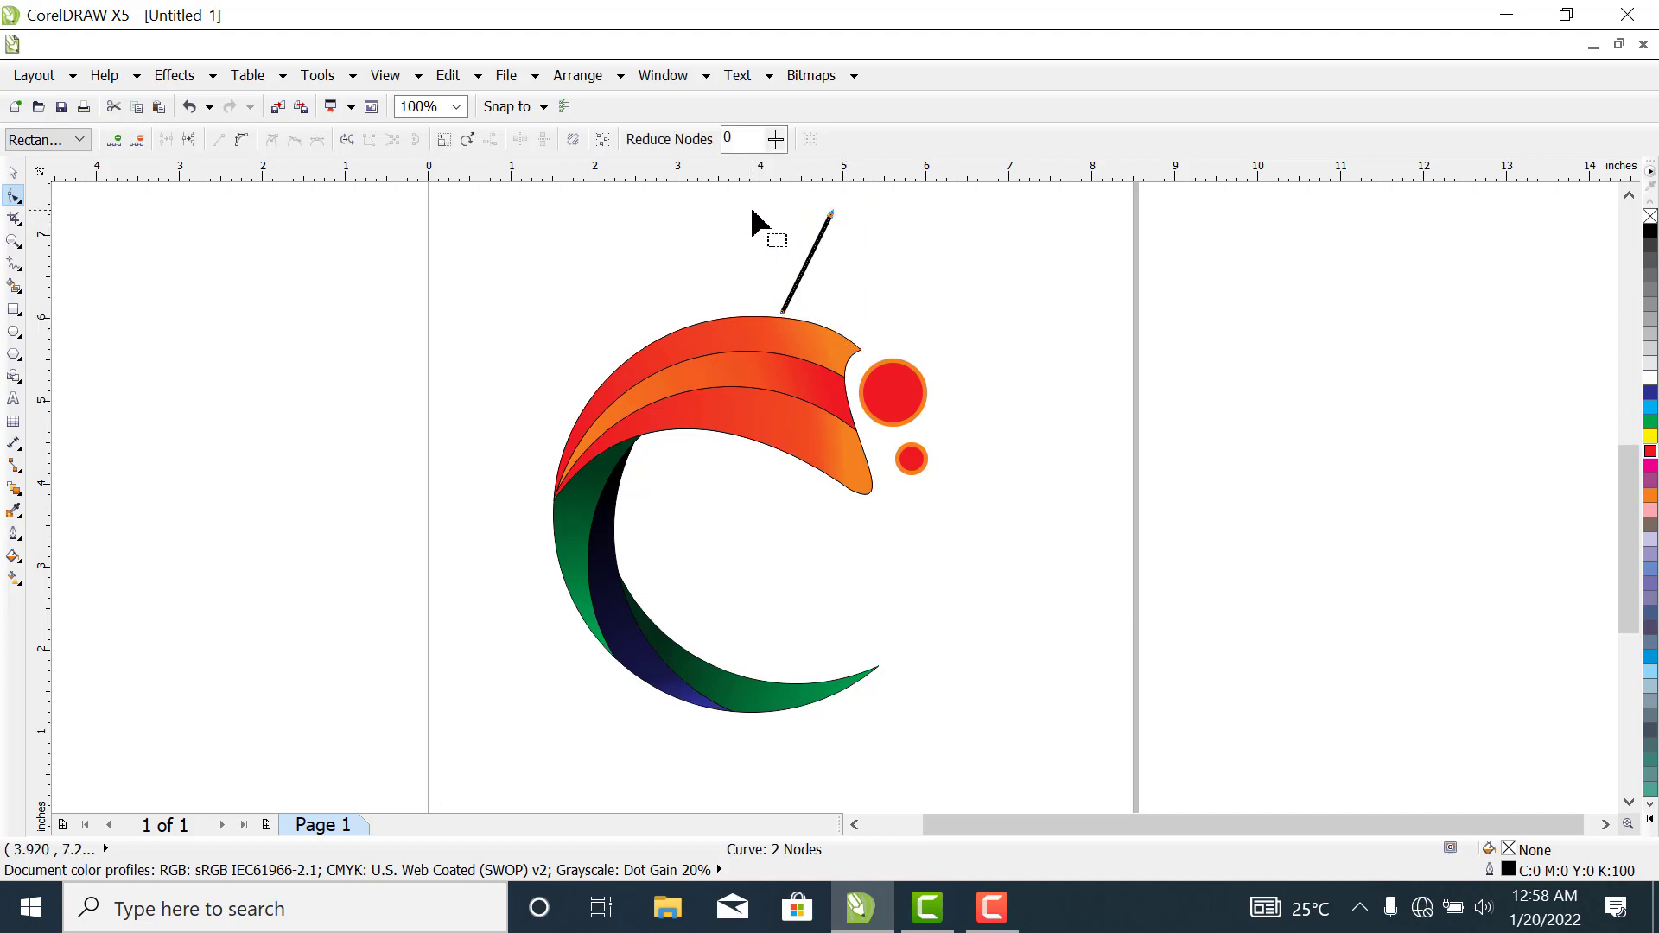
left_click_drag(753, 196, 875, 339)
left_click(242, 141)
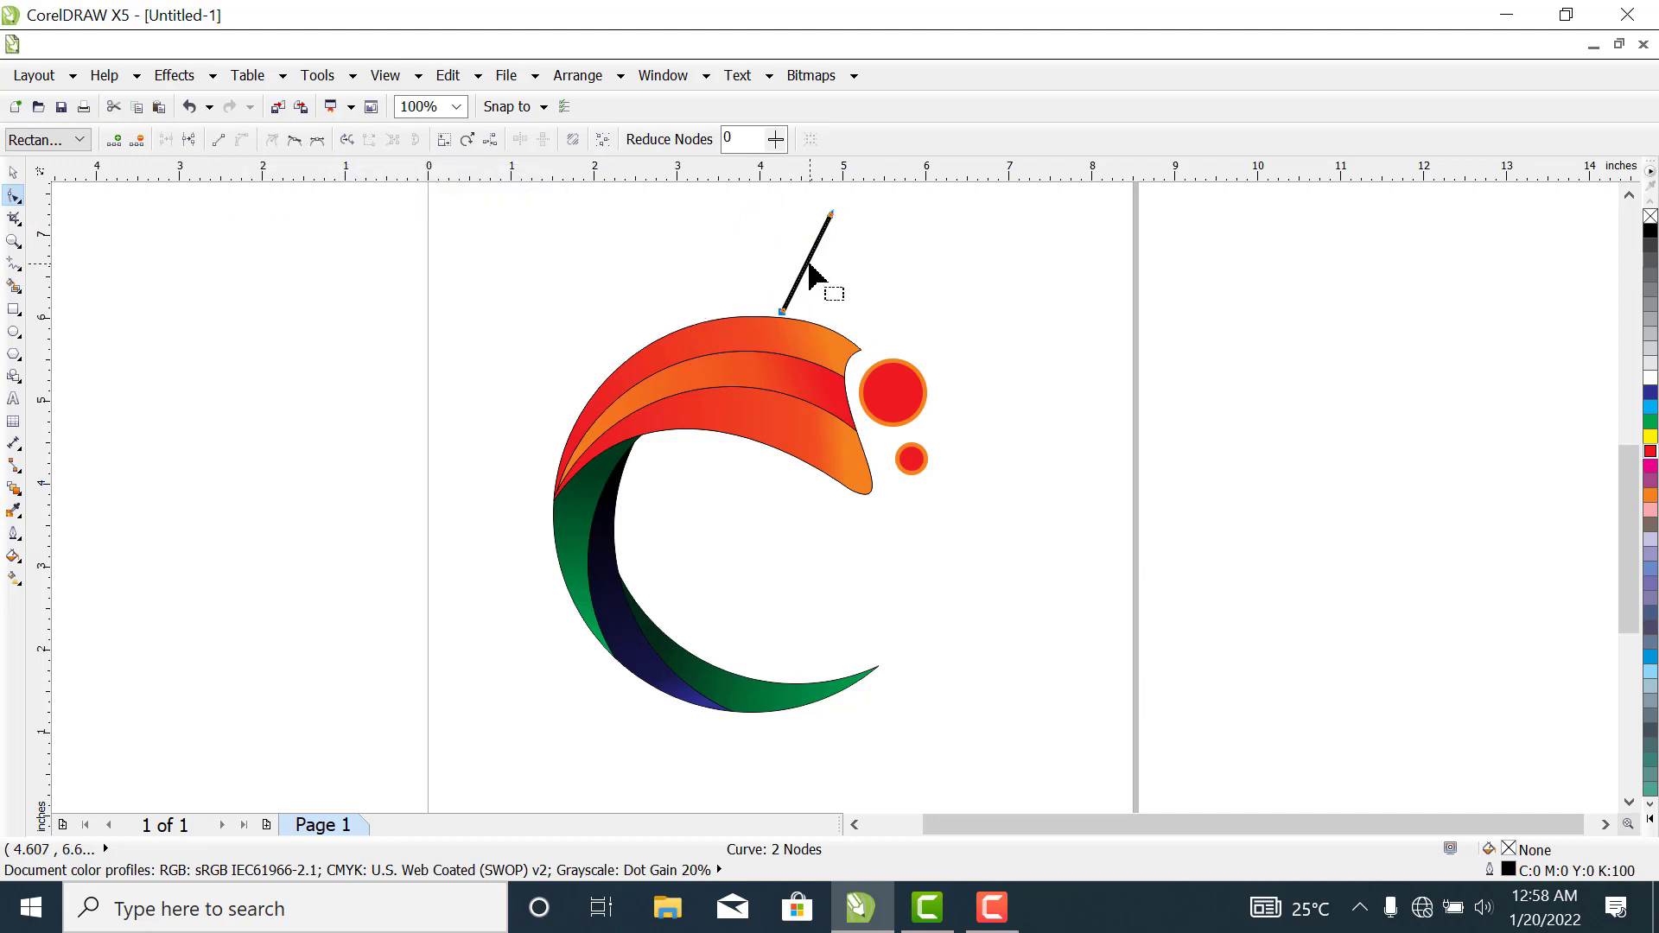
left_click_drag(806, 275, 765, 268)
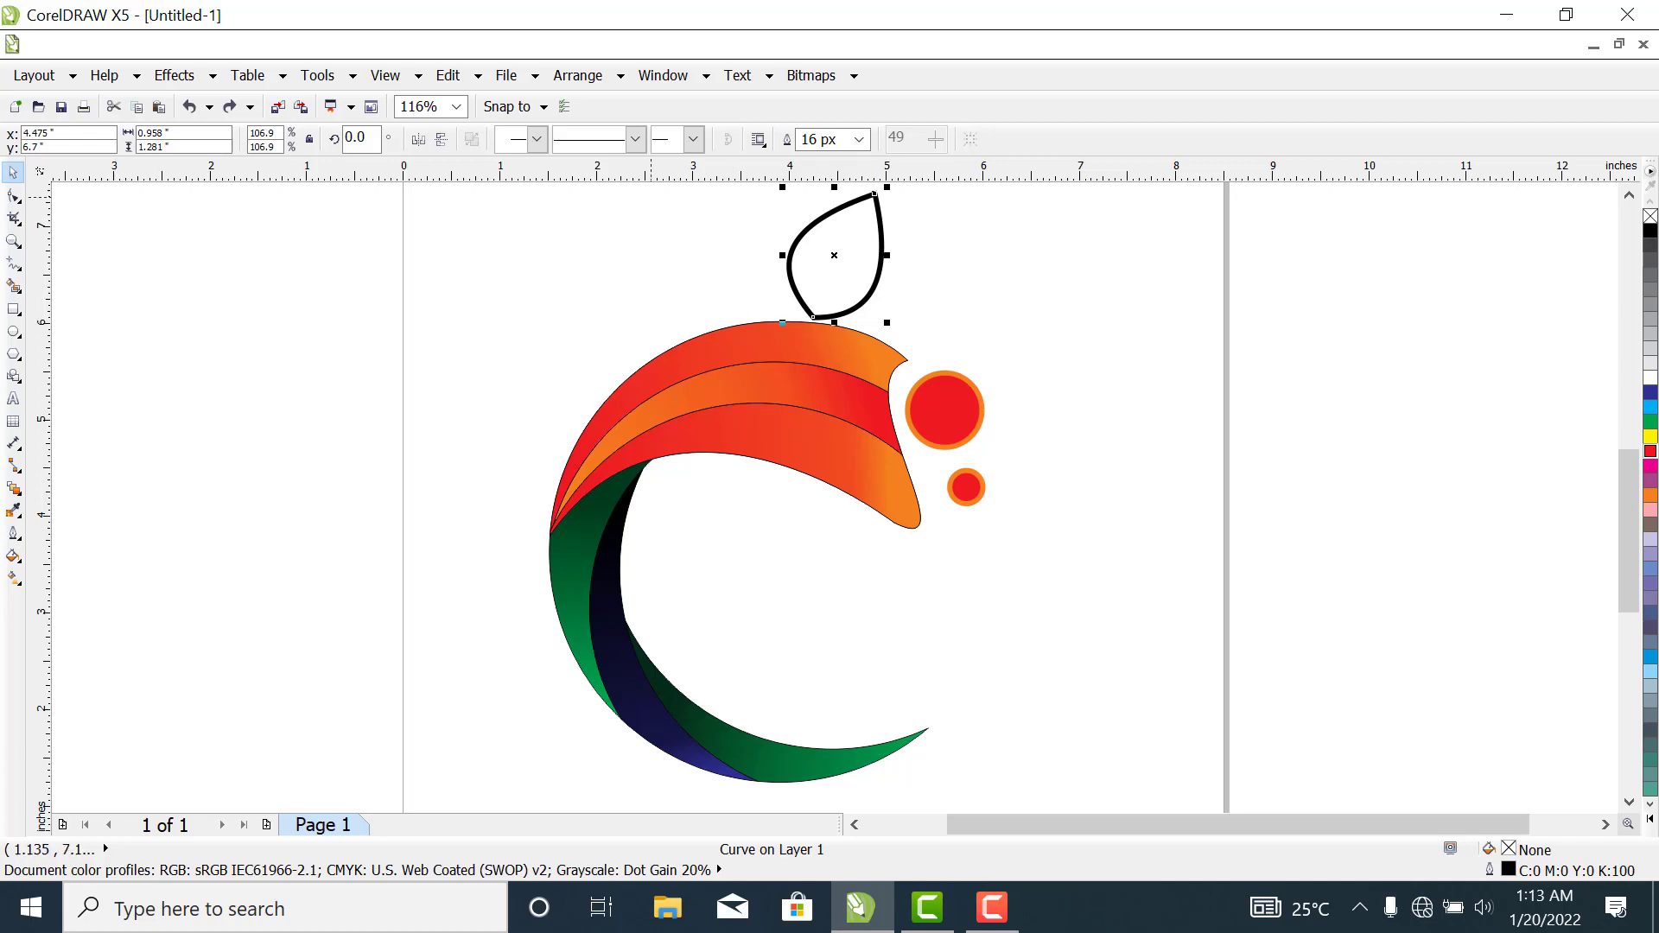
- Frame the leaf outline closely, deselect it and ready the Freehand tool with a 2 px line width
left_click(15, 245)
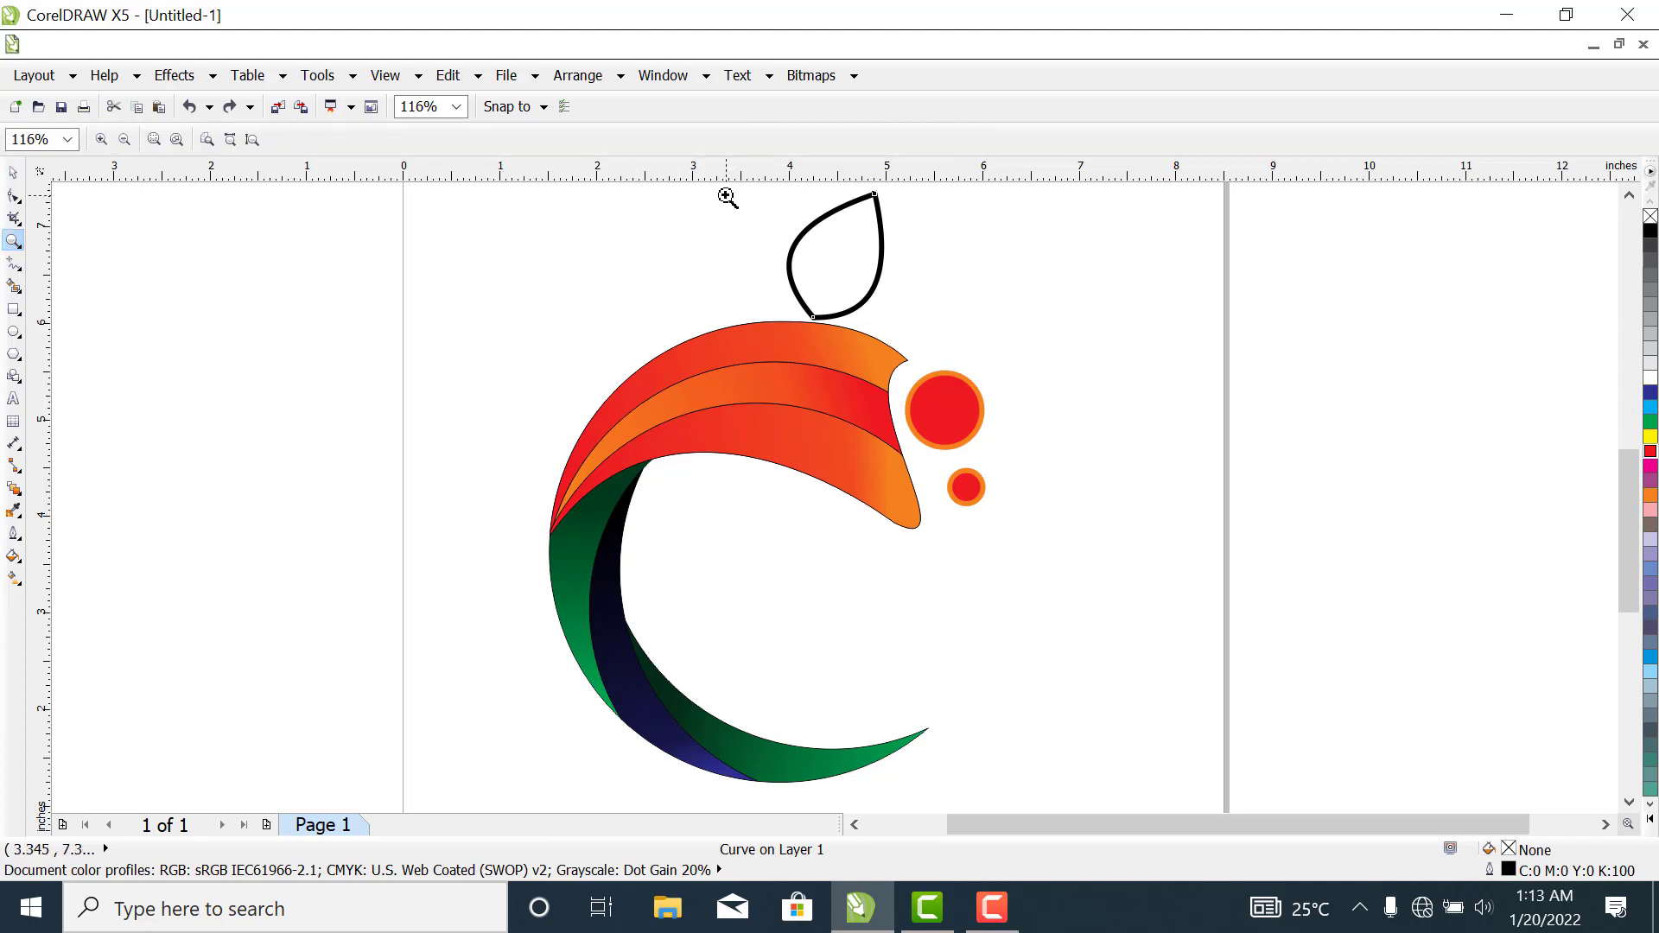
left_click_drag(722, 195, 955, 368)
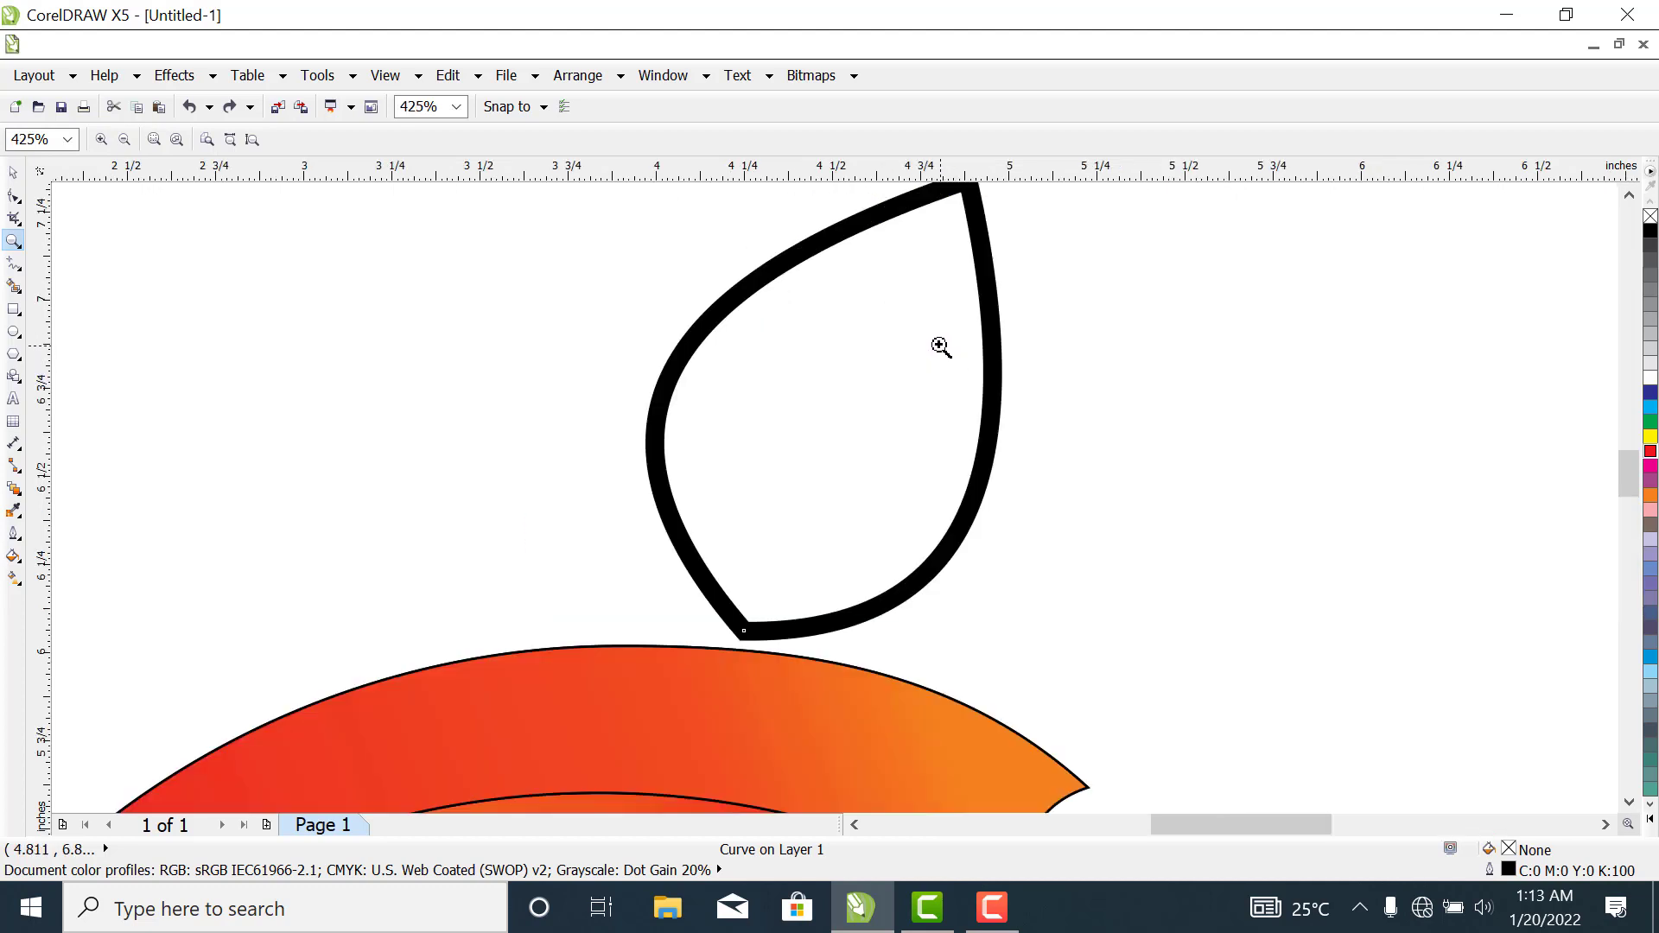
left_click(877, 267)
right_click(878, 267)
right_click(873, 266)
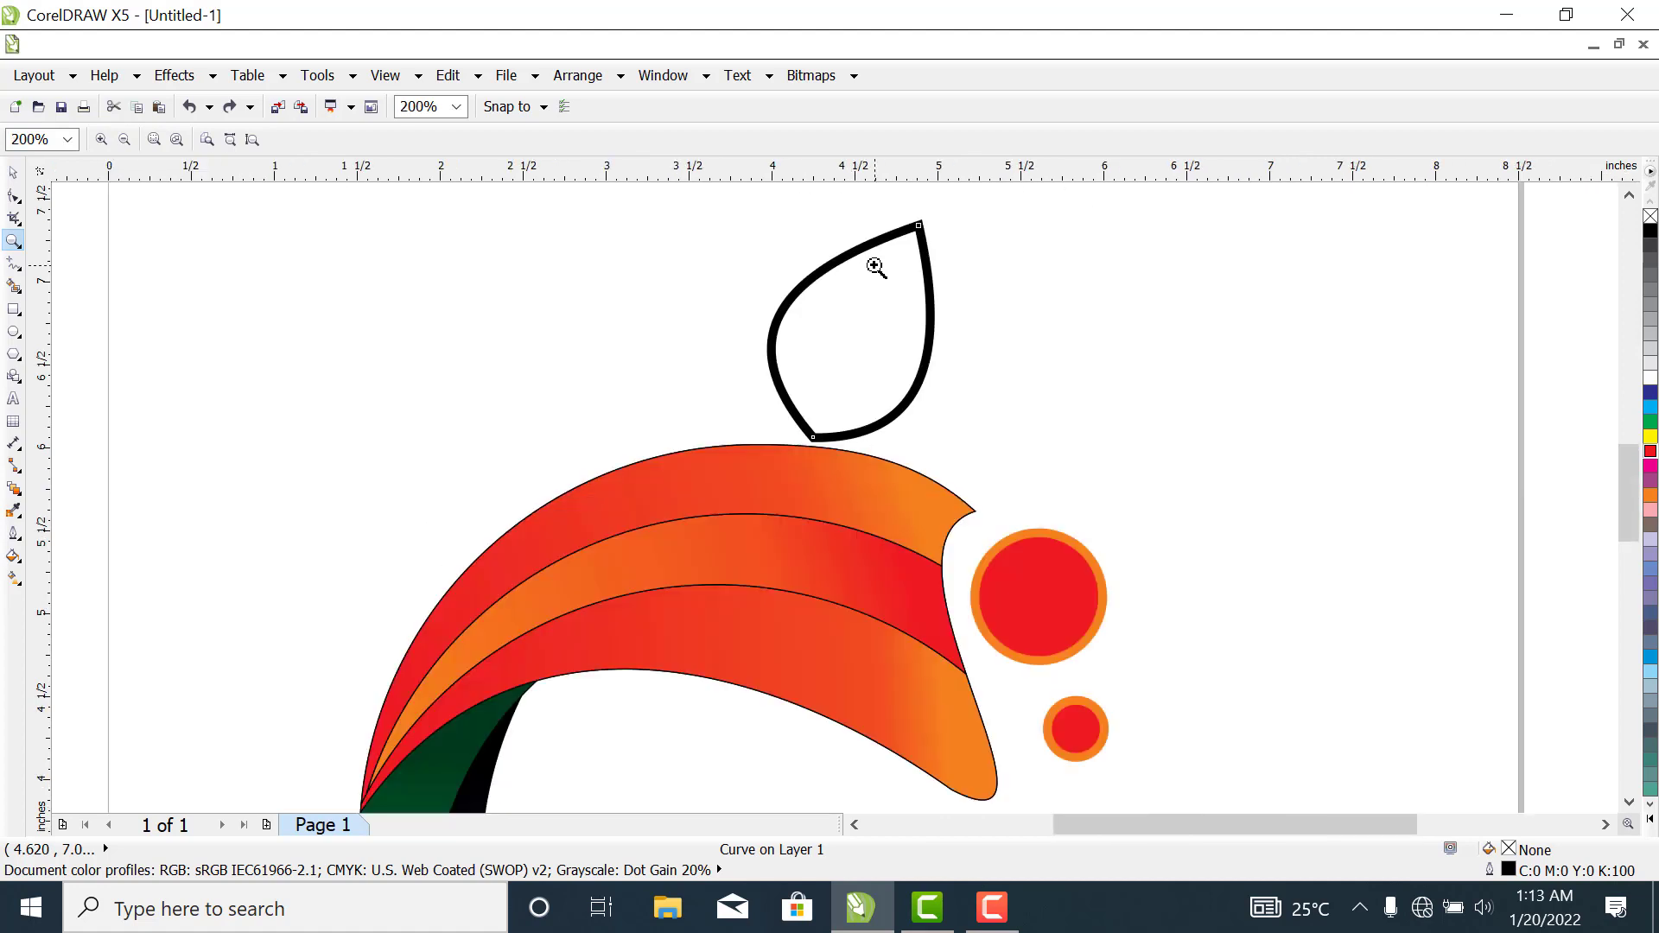
left_click_drag(741, 196, 1059, 465)
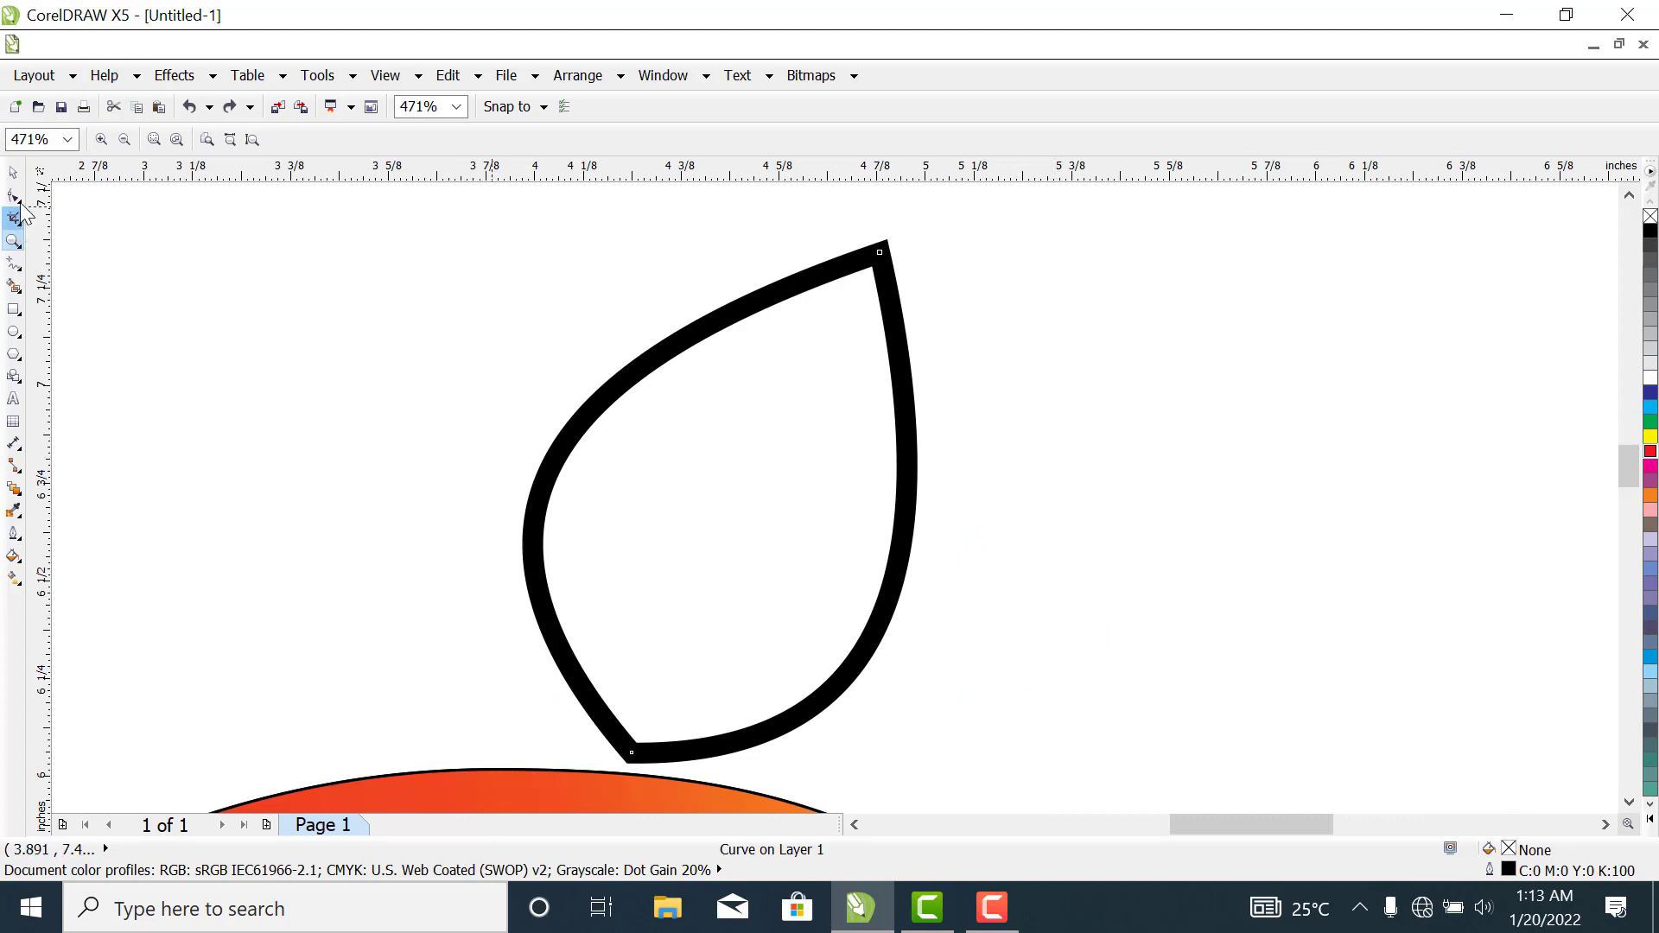
left_click(16, 173)
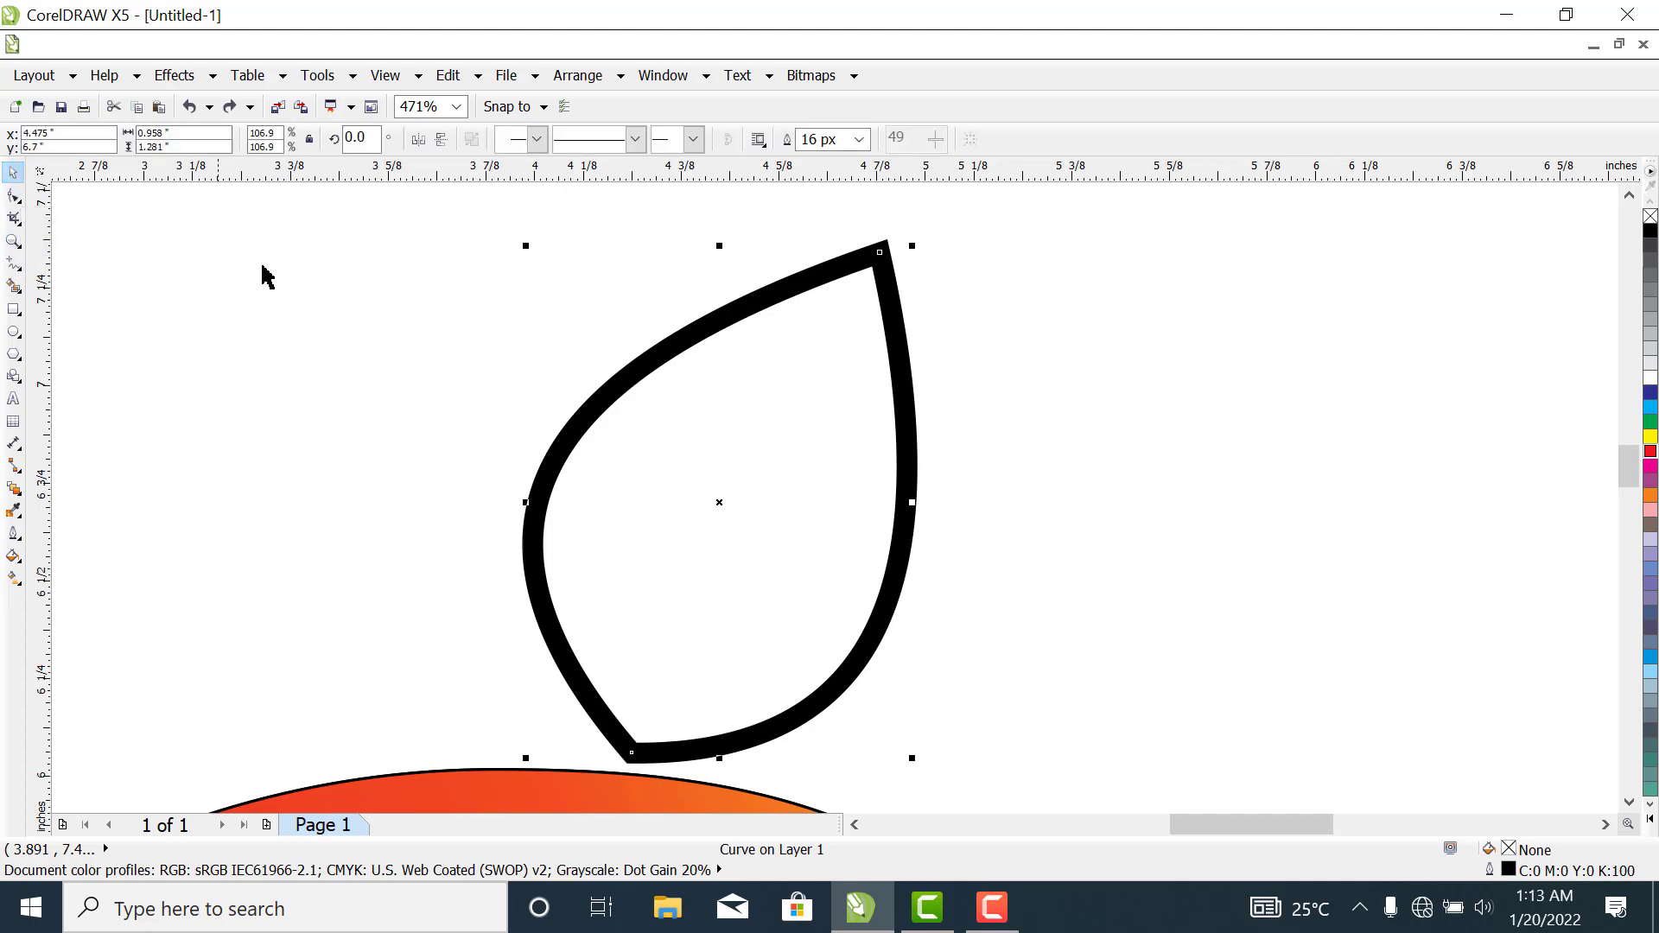
left_click(285, 282)
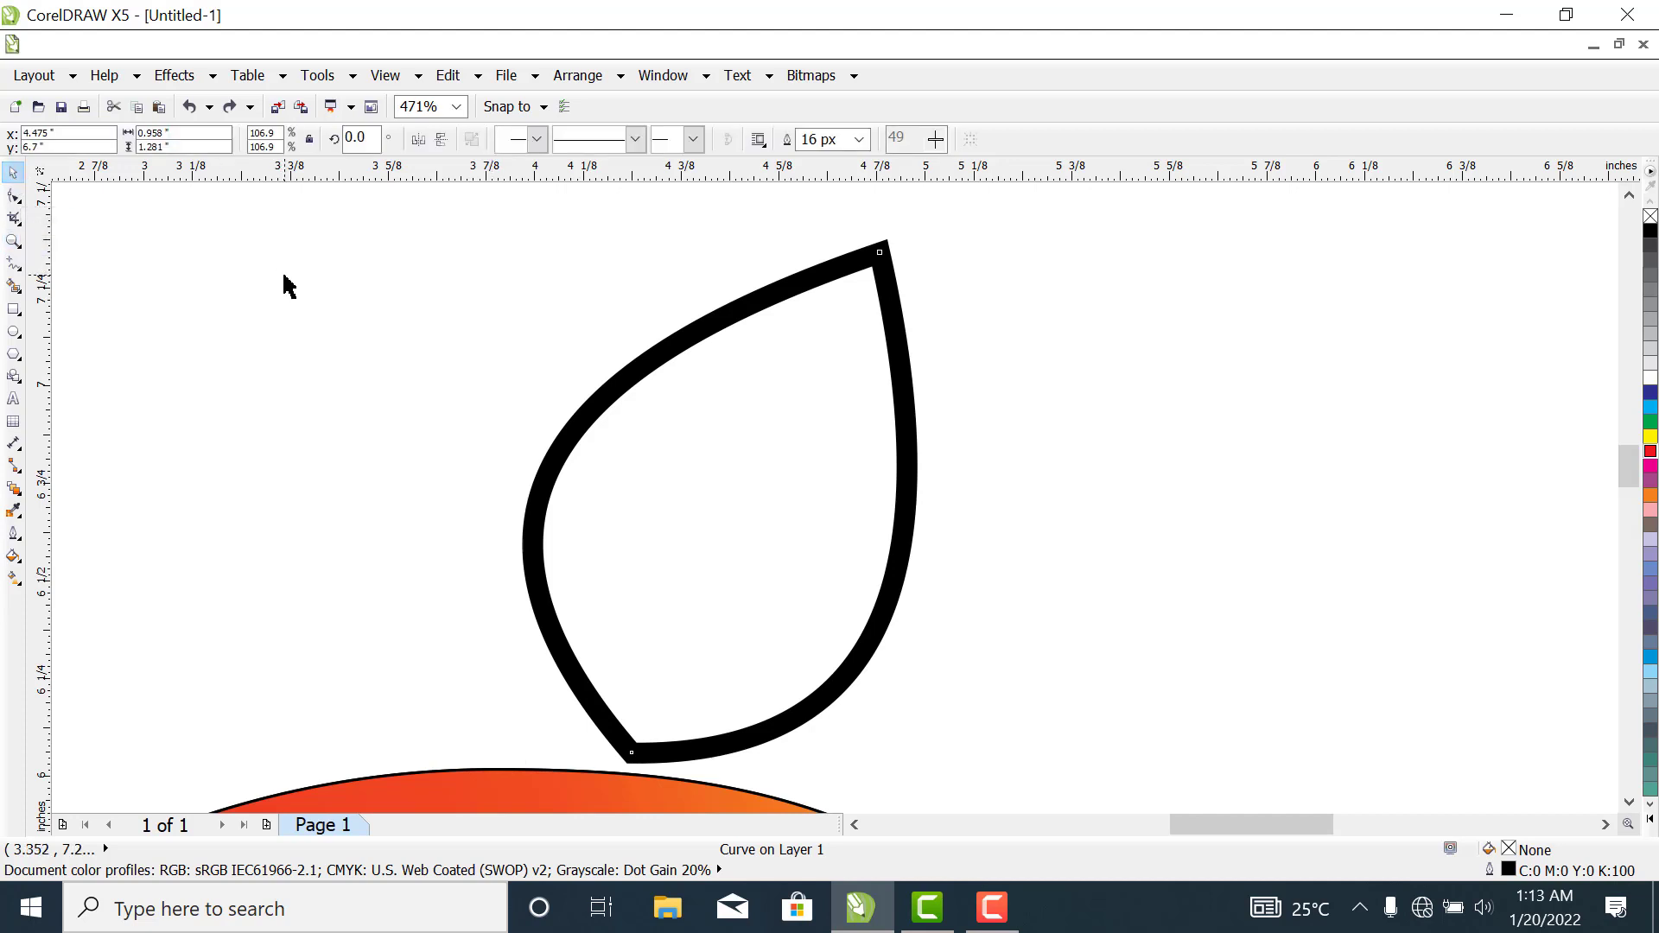
left_click(13, 266)
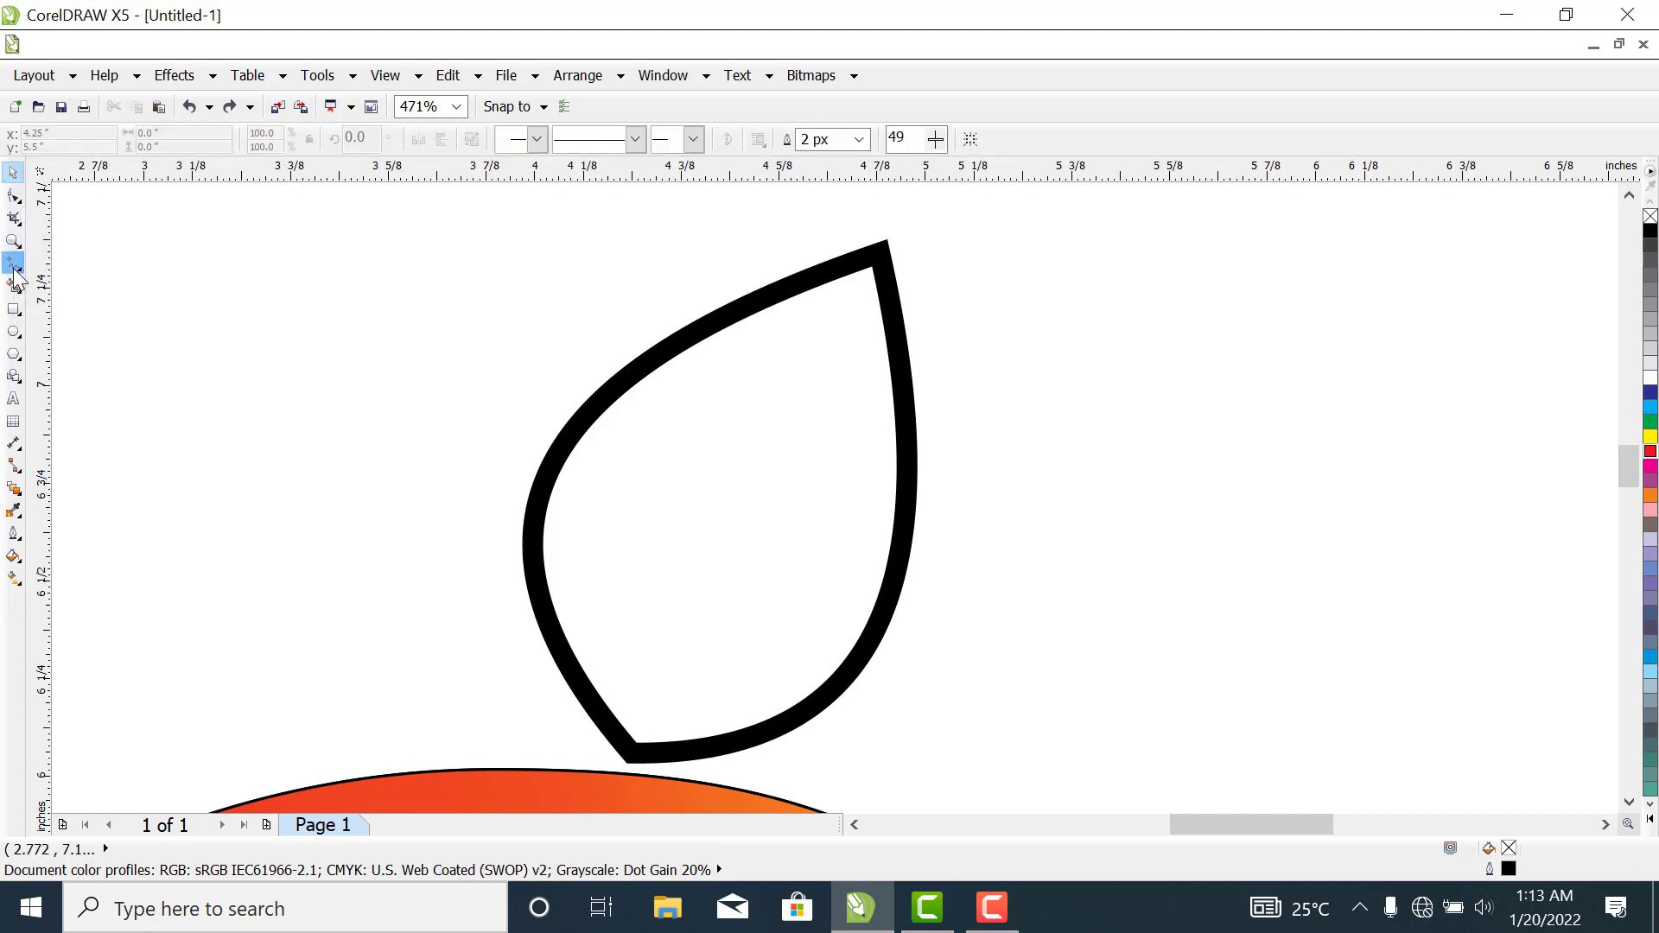
left_click(887, 240)
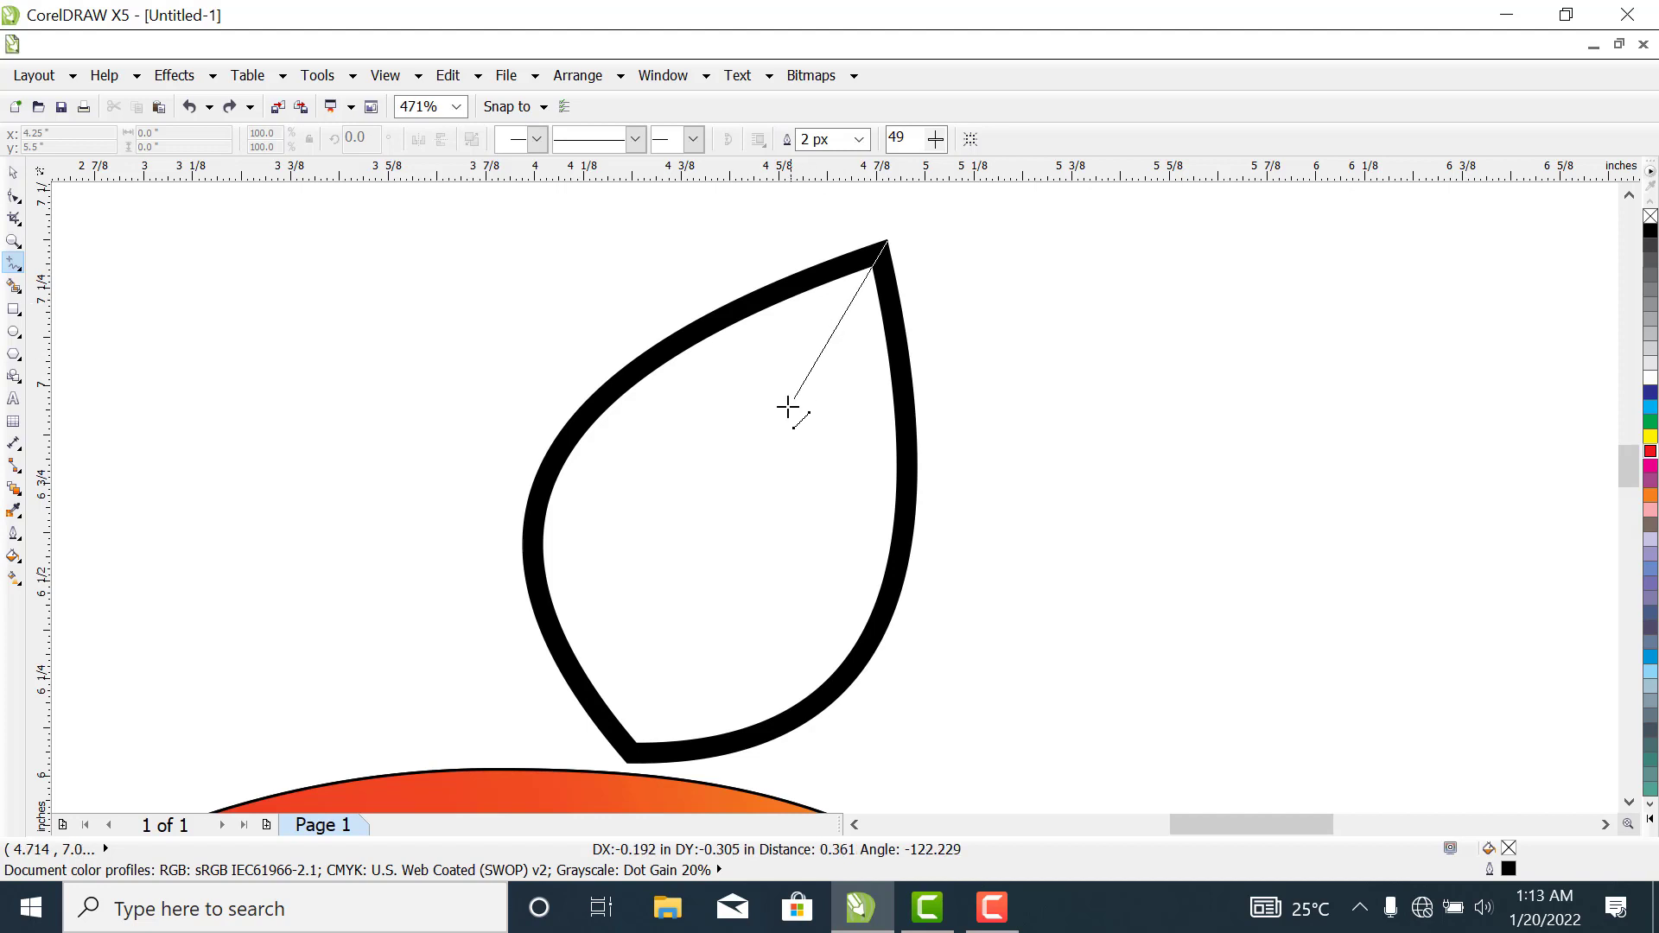
left_click(626, 772)
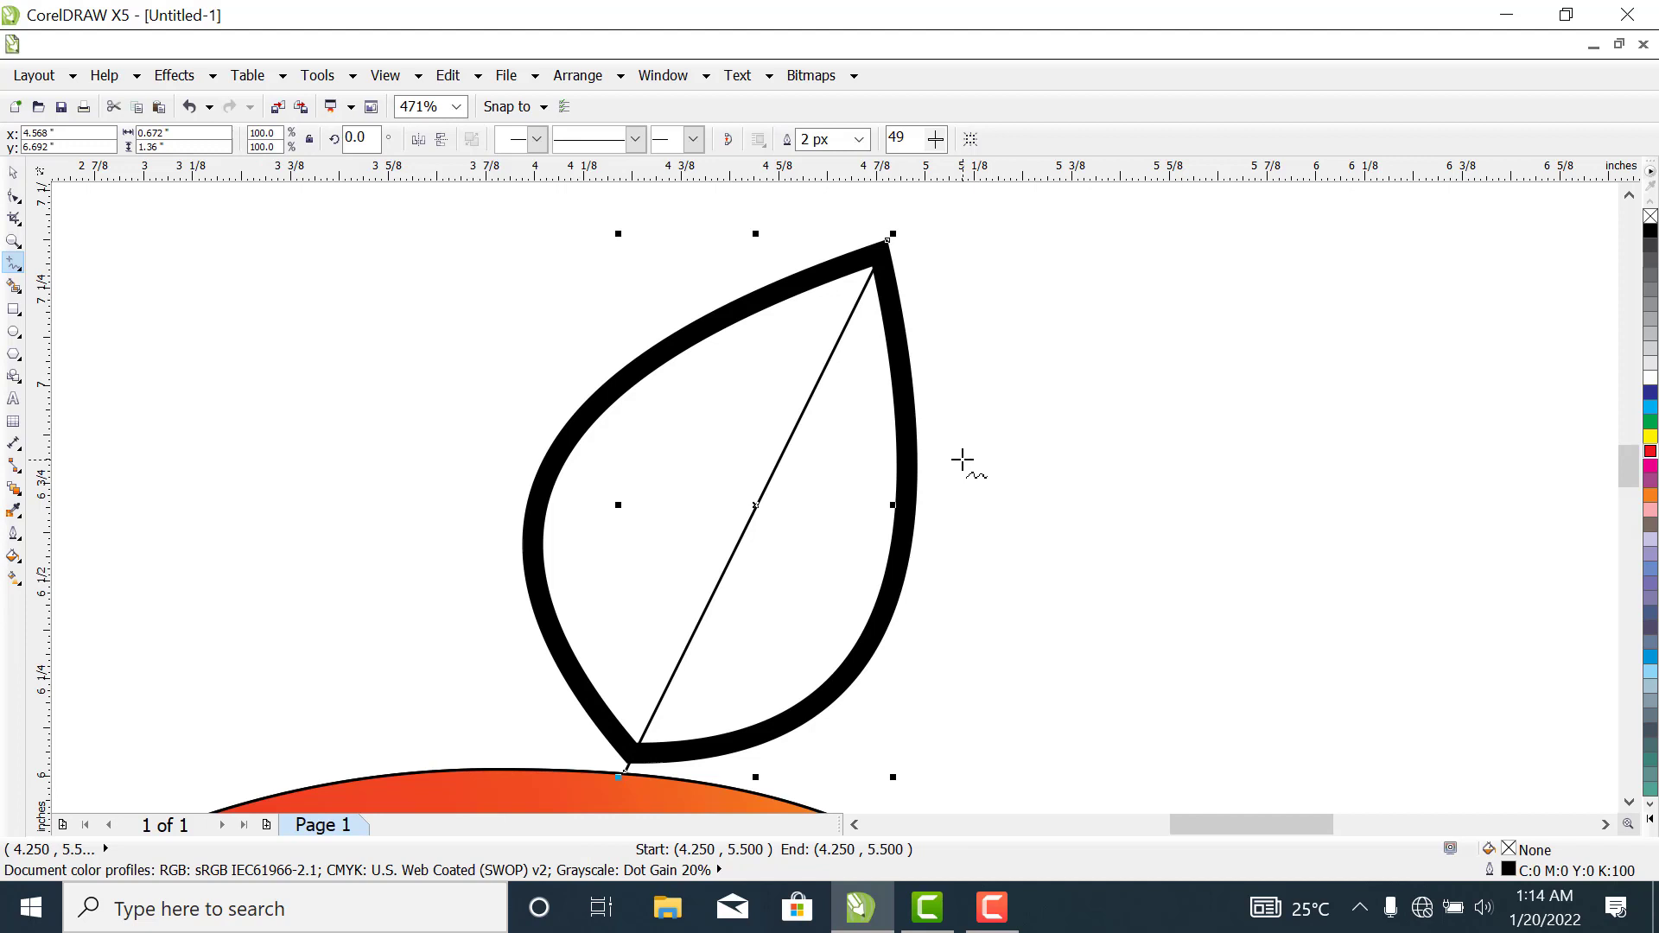
key("ctrl+z")
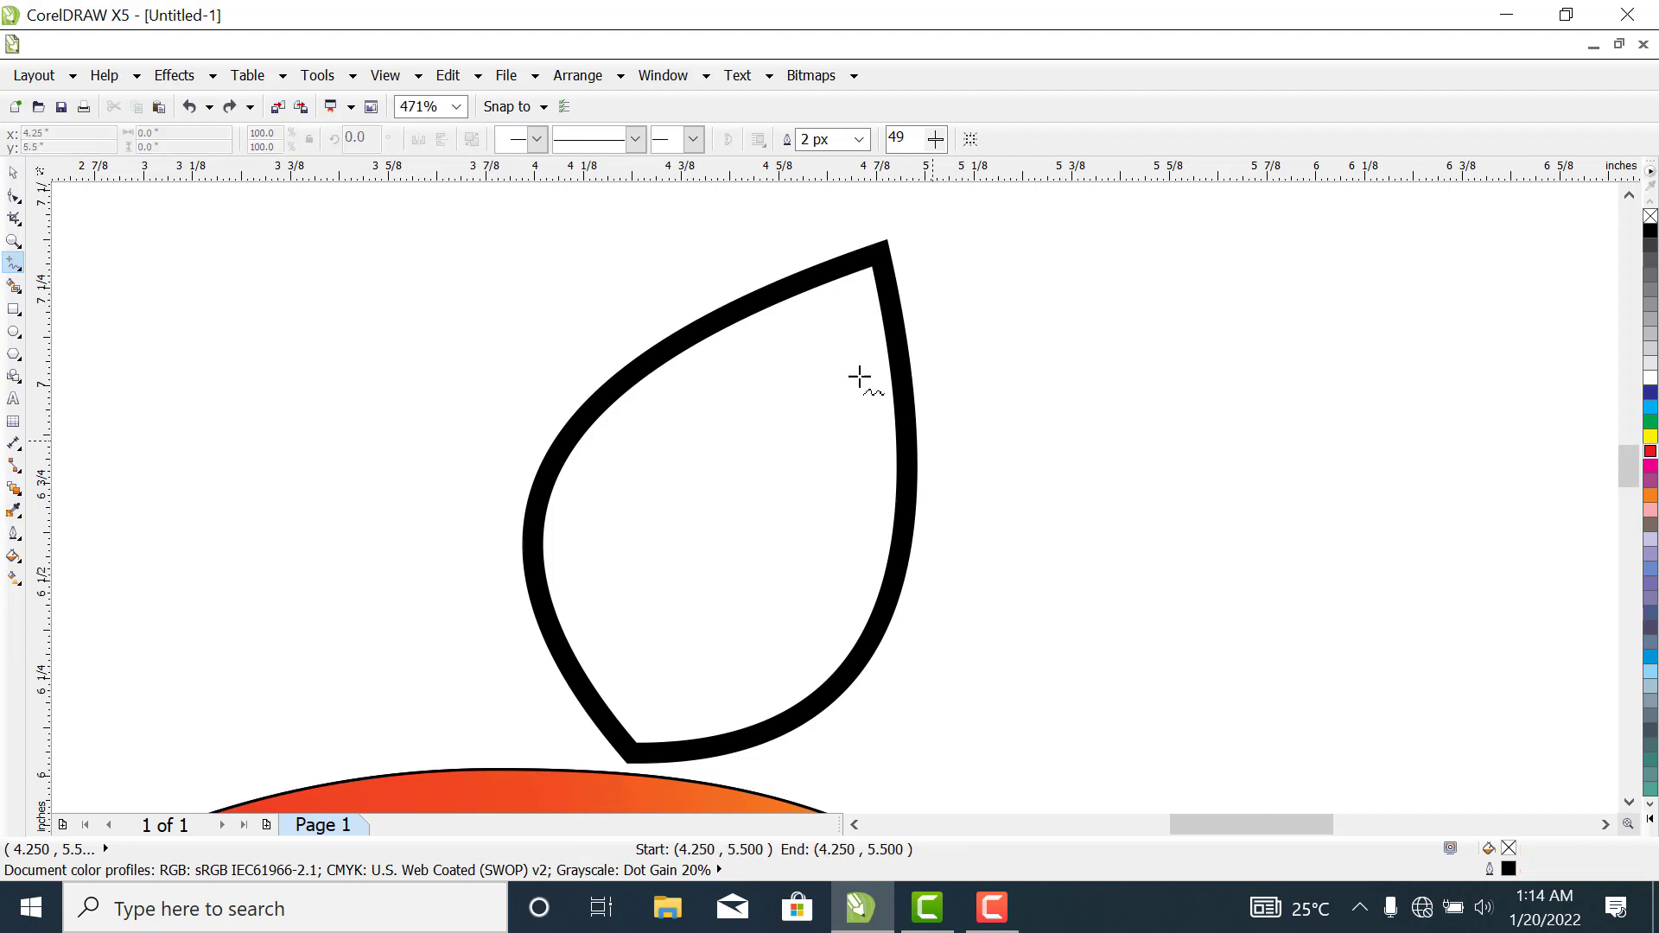
- Draw a straight dividing line about 1.5 in long from the leaf's tip to just past its base
left_click(885, 242)
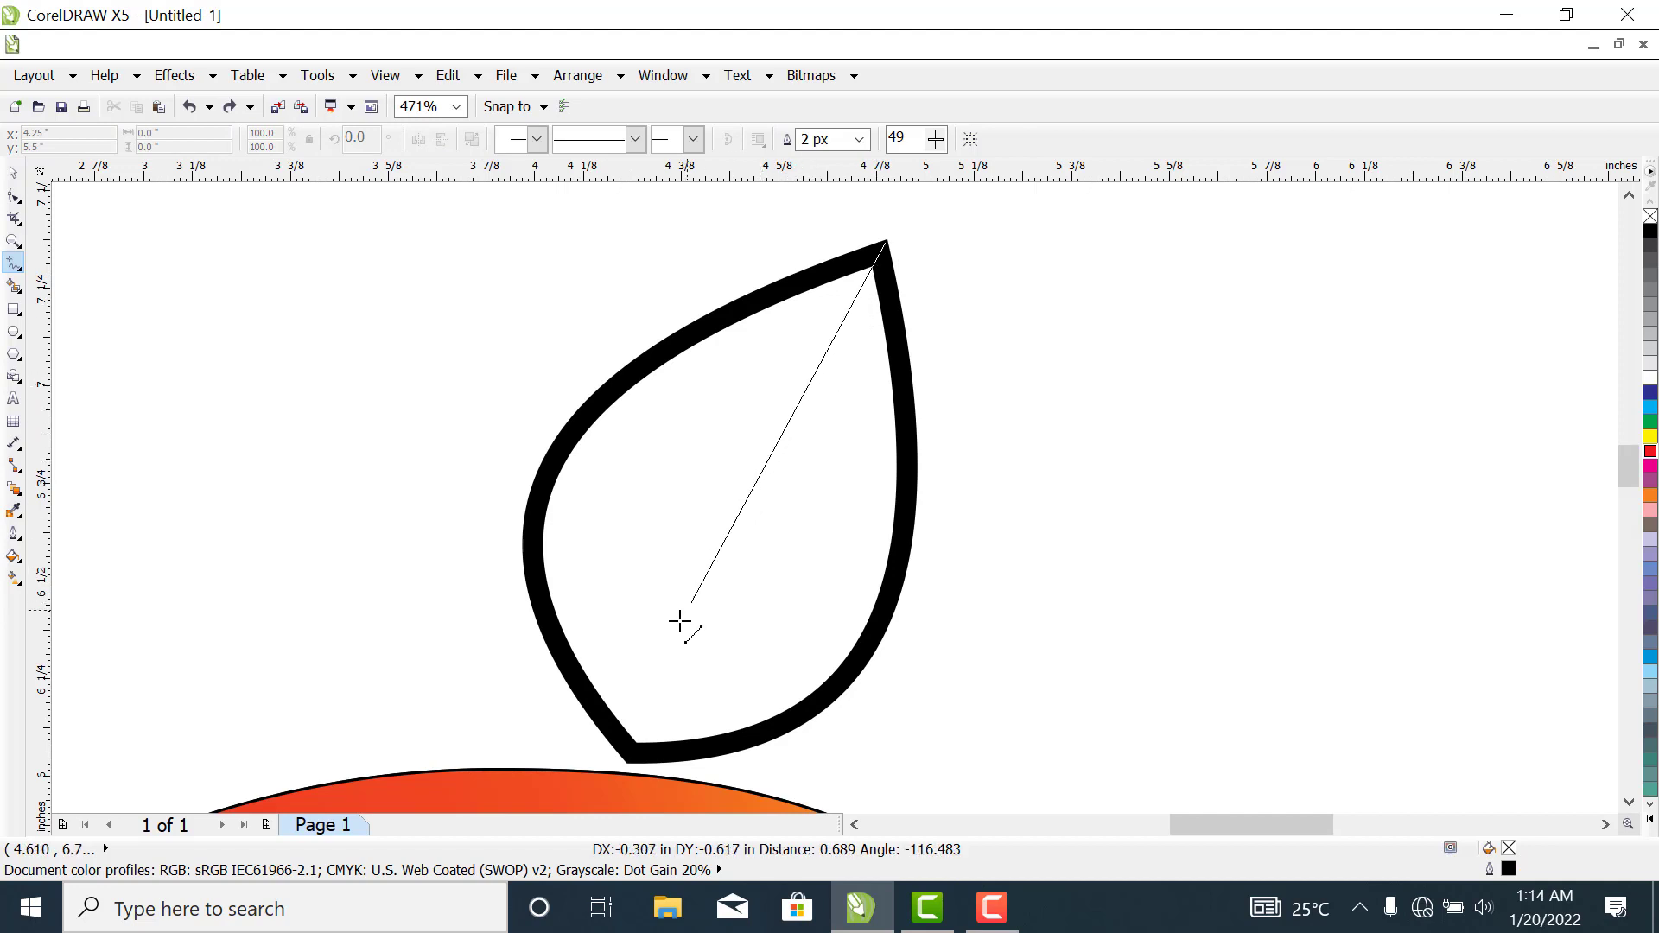
left_click(621, 767)
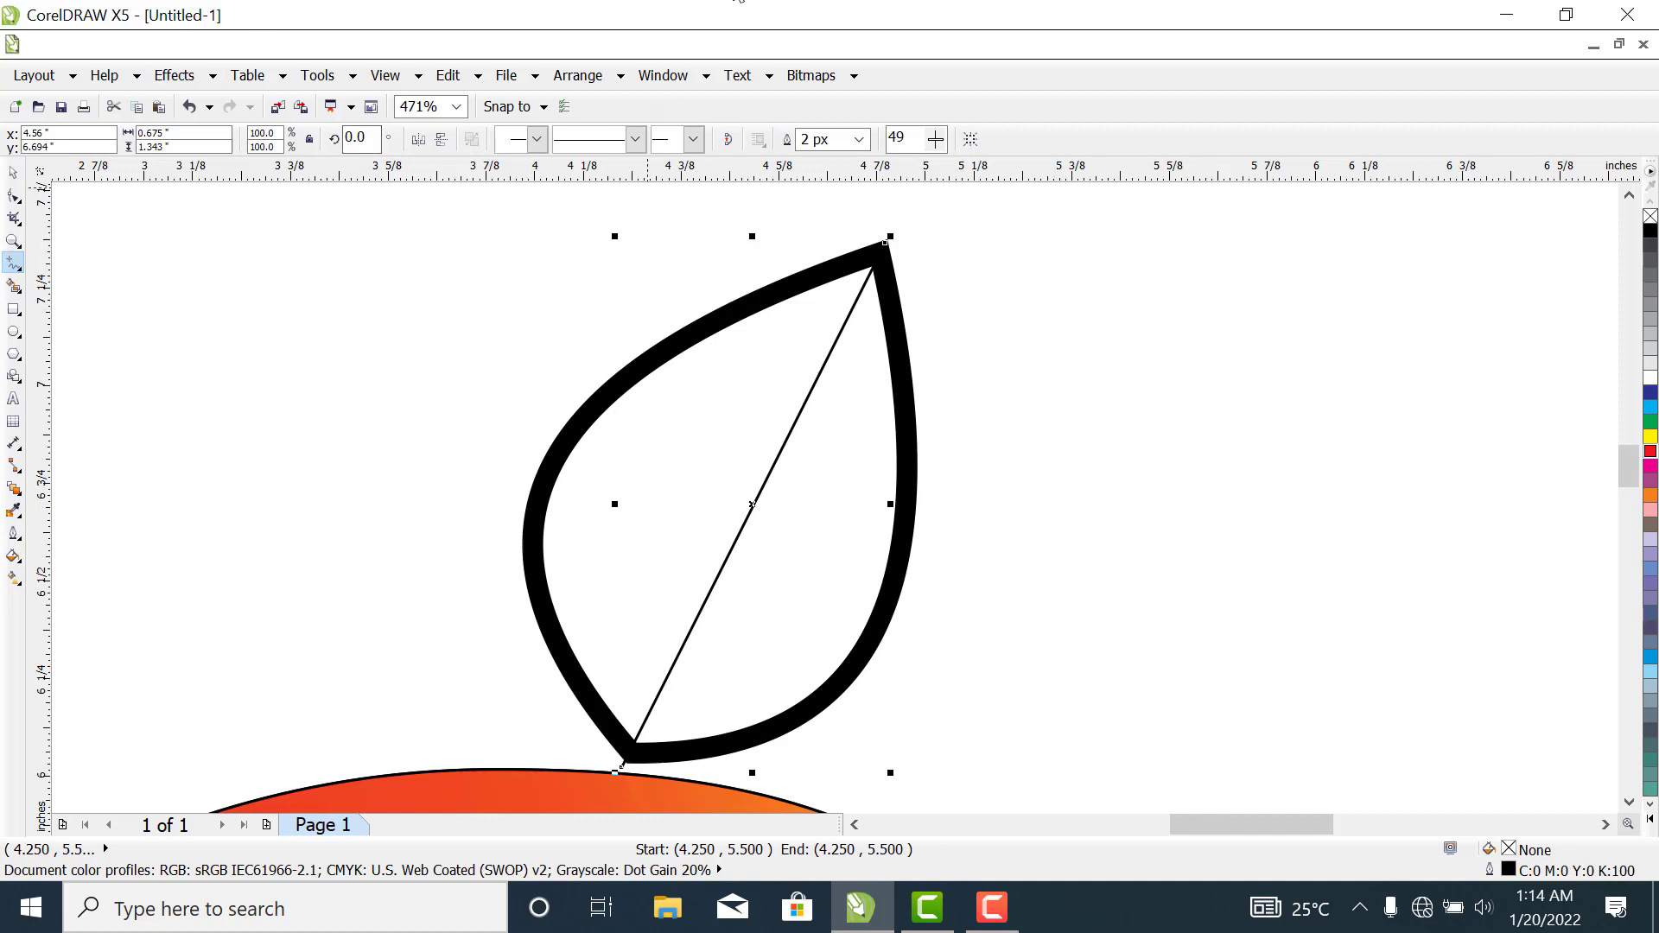
left_click(13, 172)
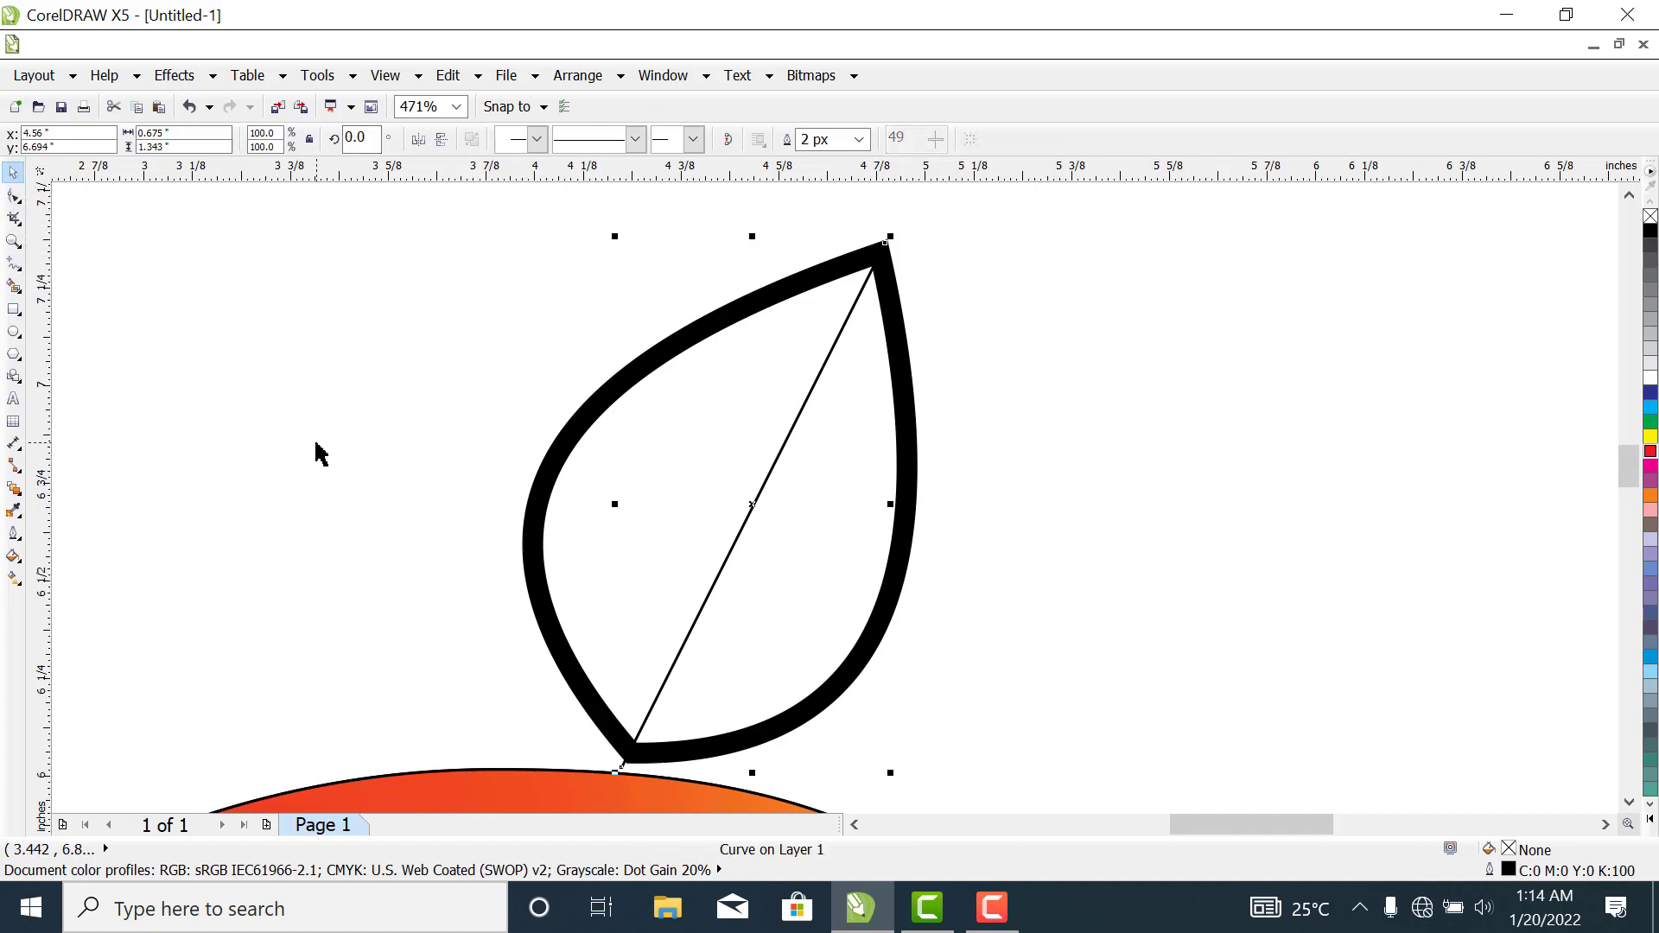
- Smart-fill both halves of the leaf with green and a 2 px black outline
left_click(12, 285)
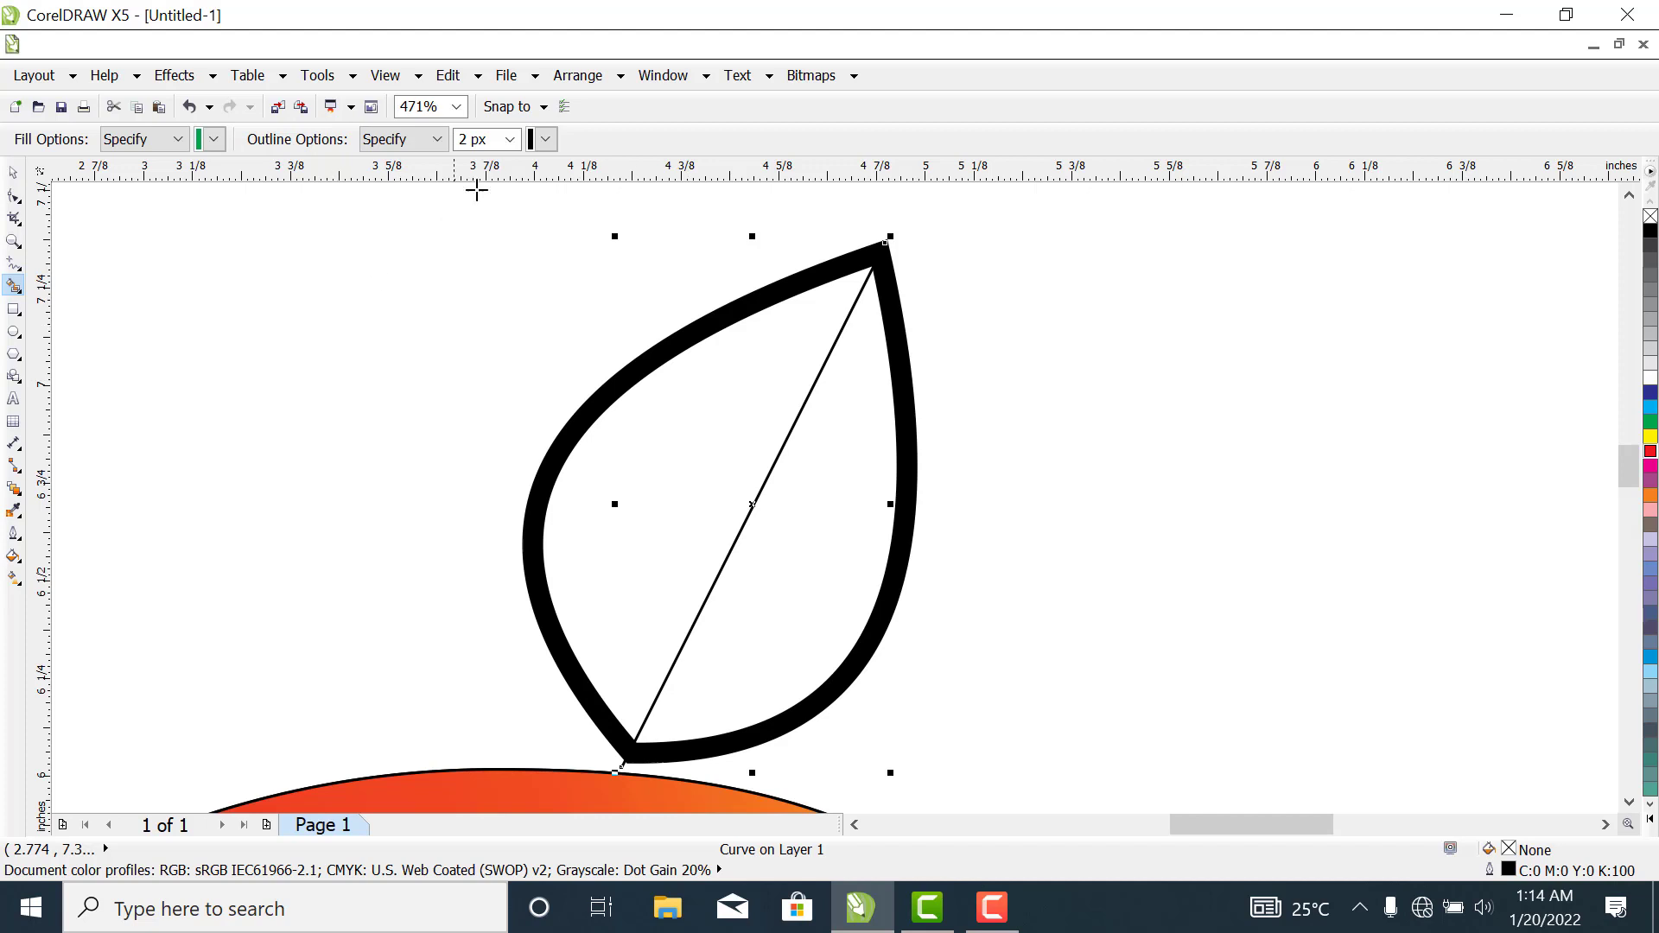
left_click(673, 435)
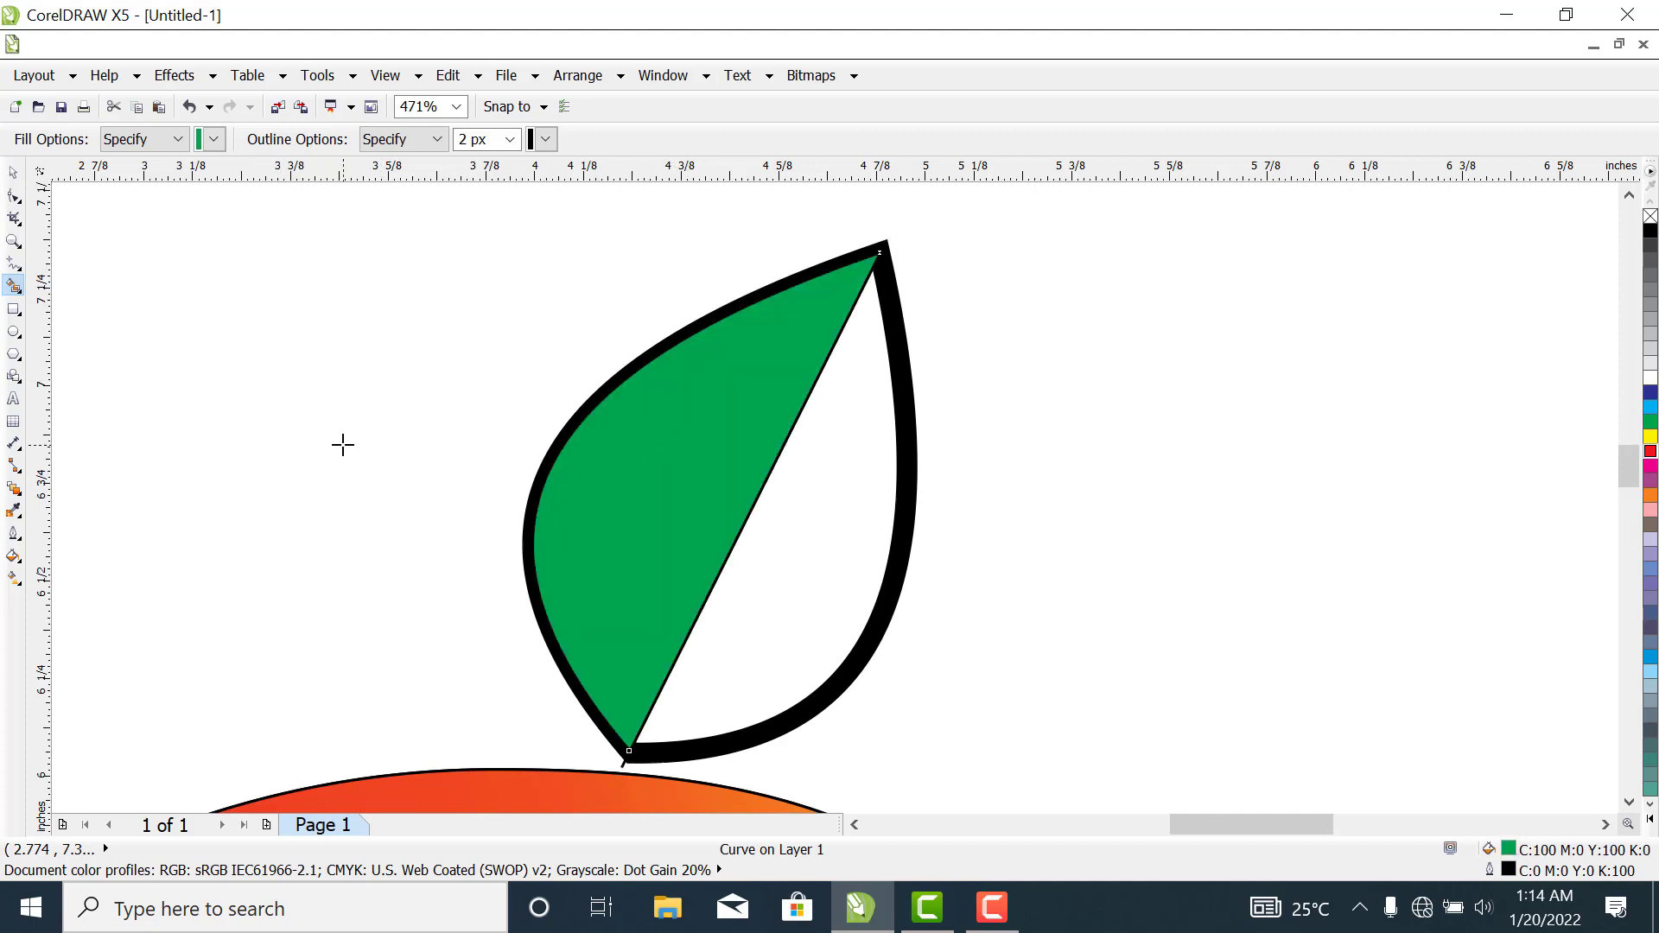
left_click(850, 426)
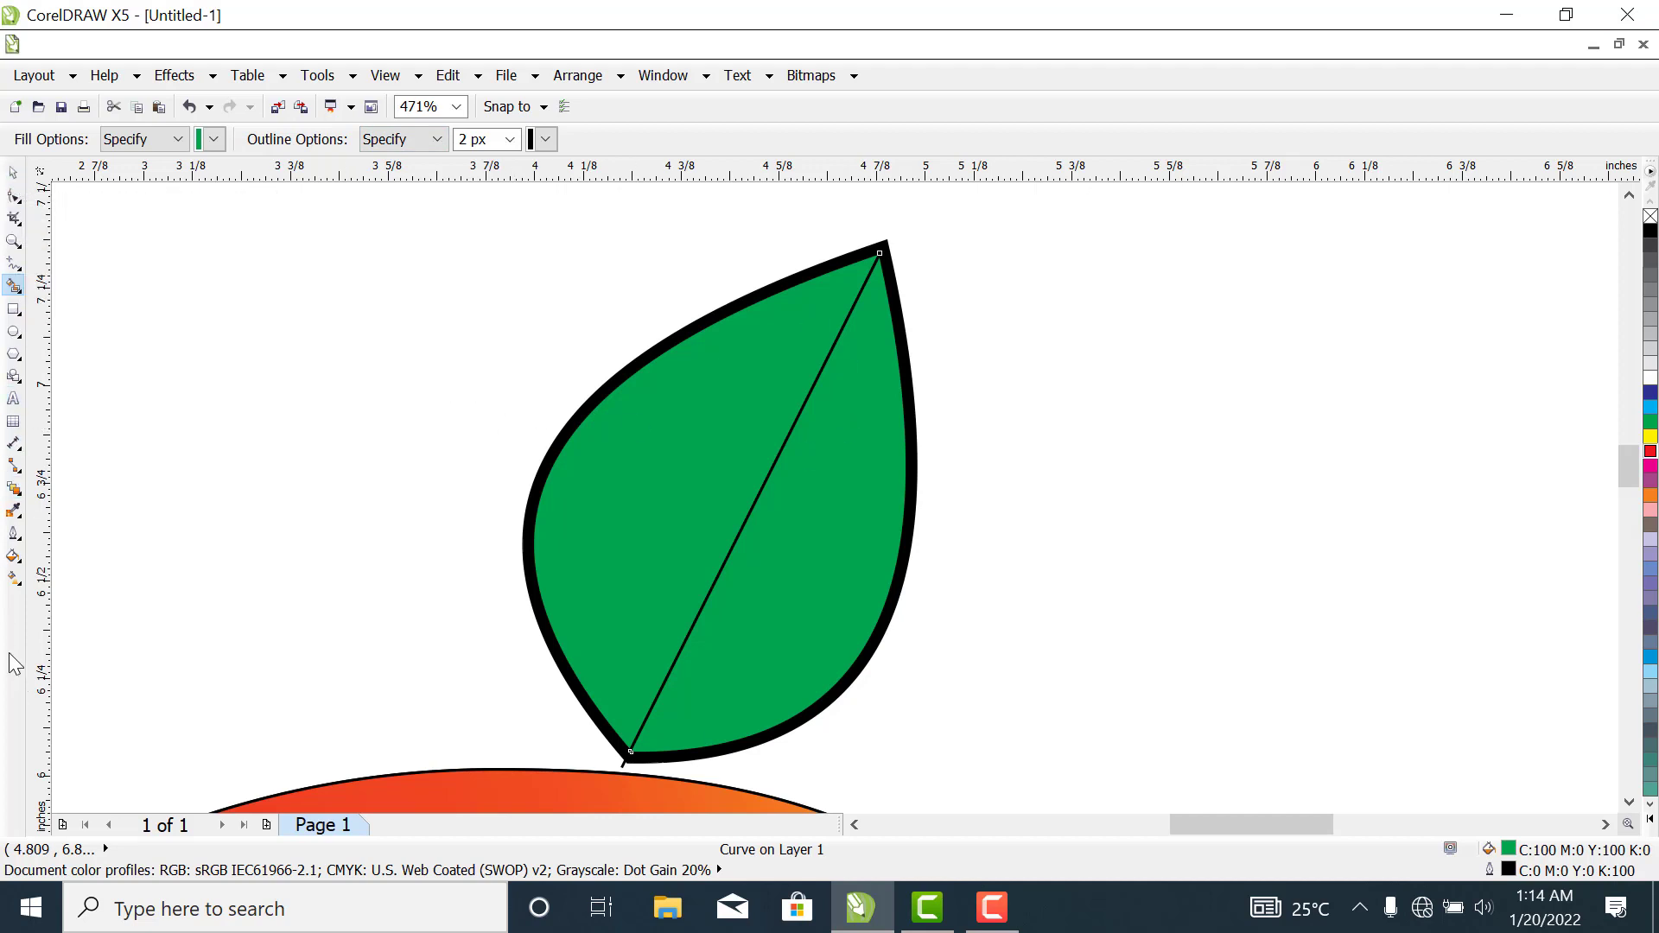
- Try a linear gradient on the leaf's right half, from green at the tip to muted grey-green at the base, with a 91% midpoint
left_click(15, 579)
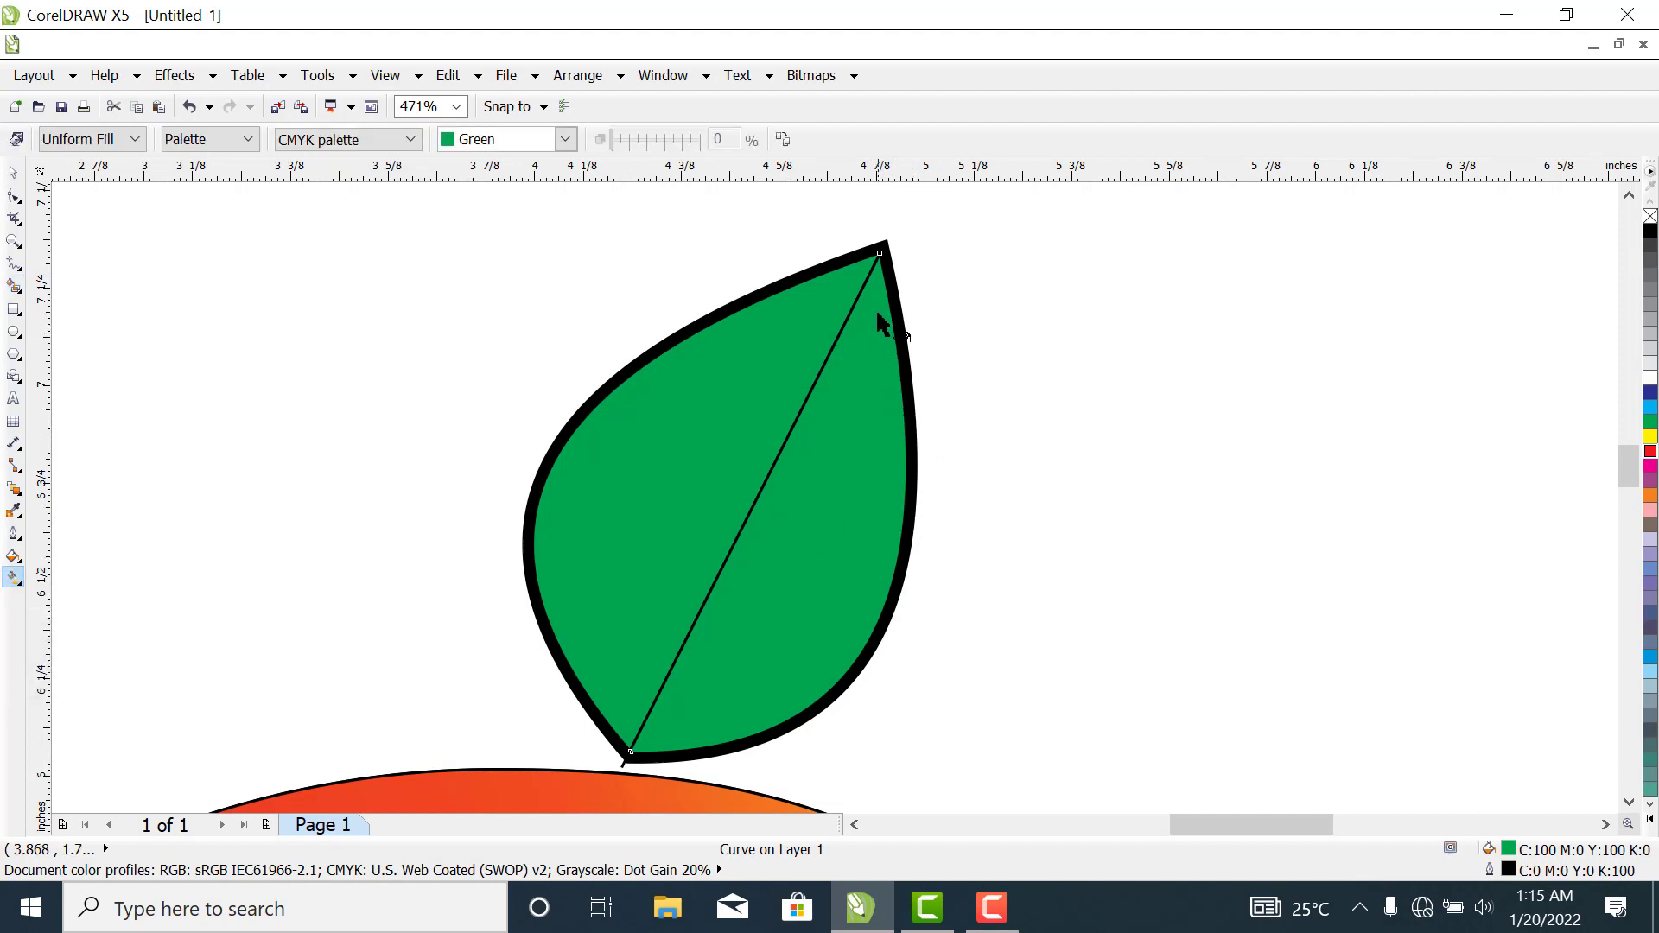
left_click_drag(879, 294, 862, 426)
left_click_drag(800, 628, 695, 726)
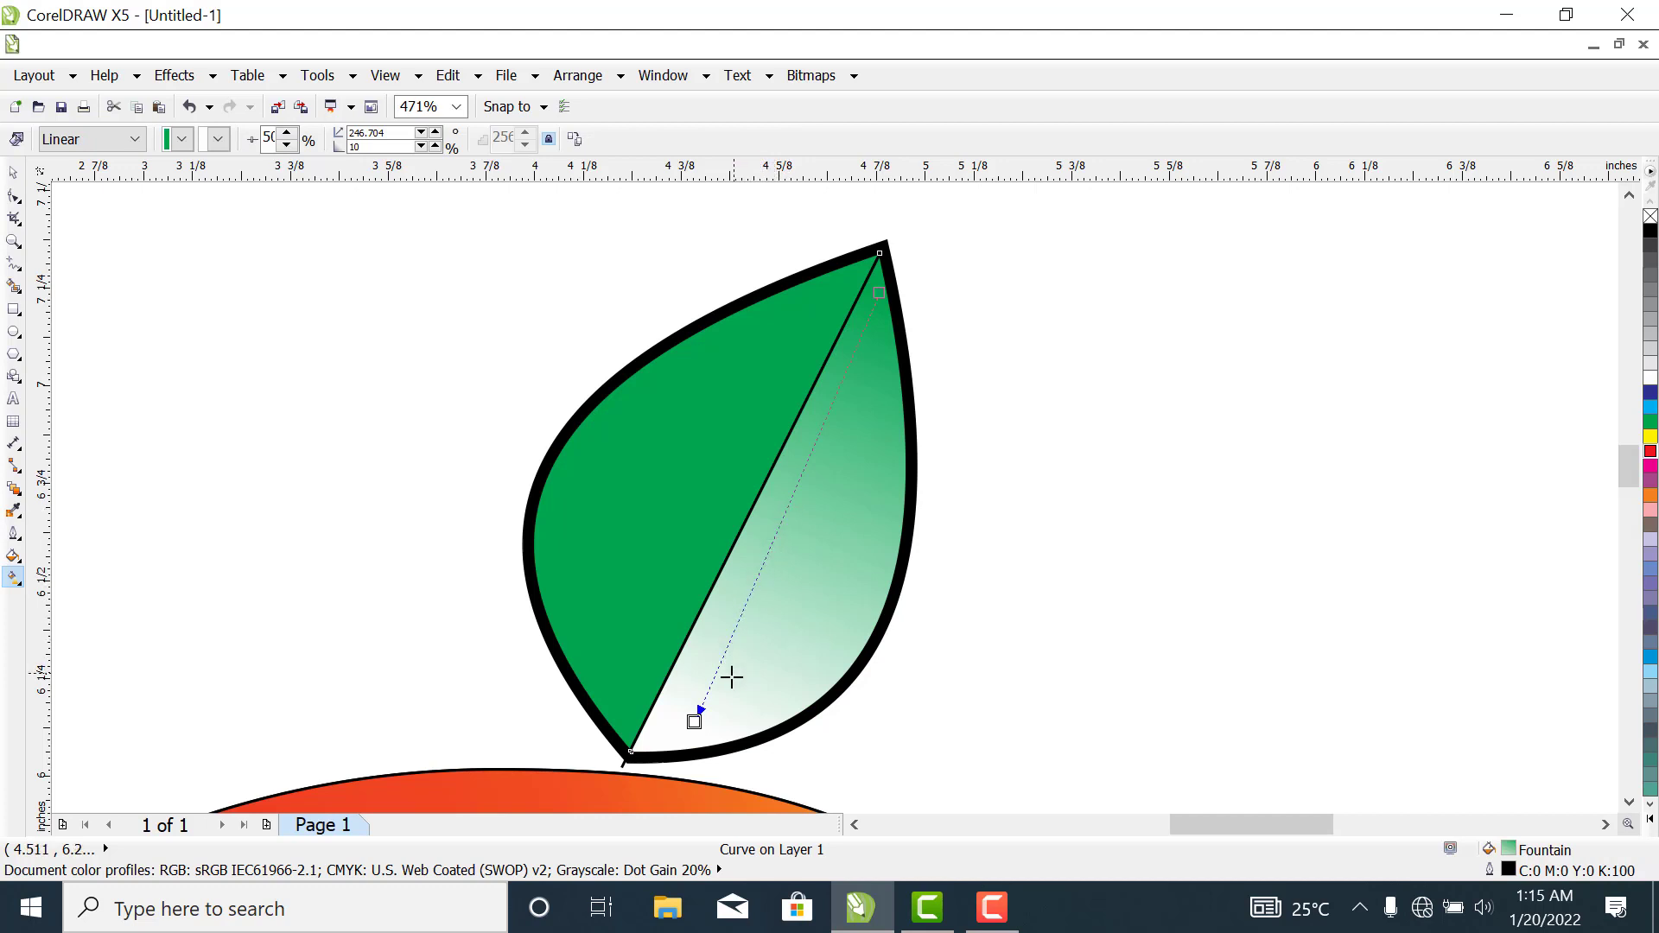
left_click_drag(732, 678, 705, 683)
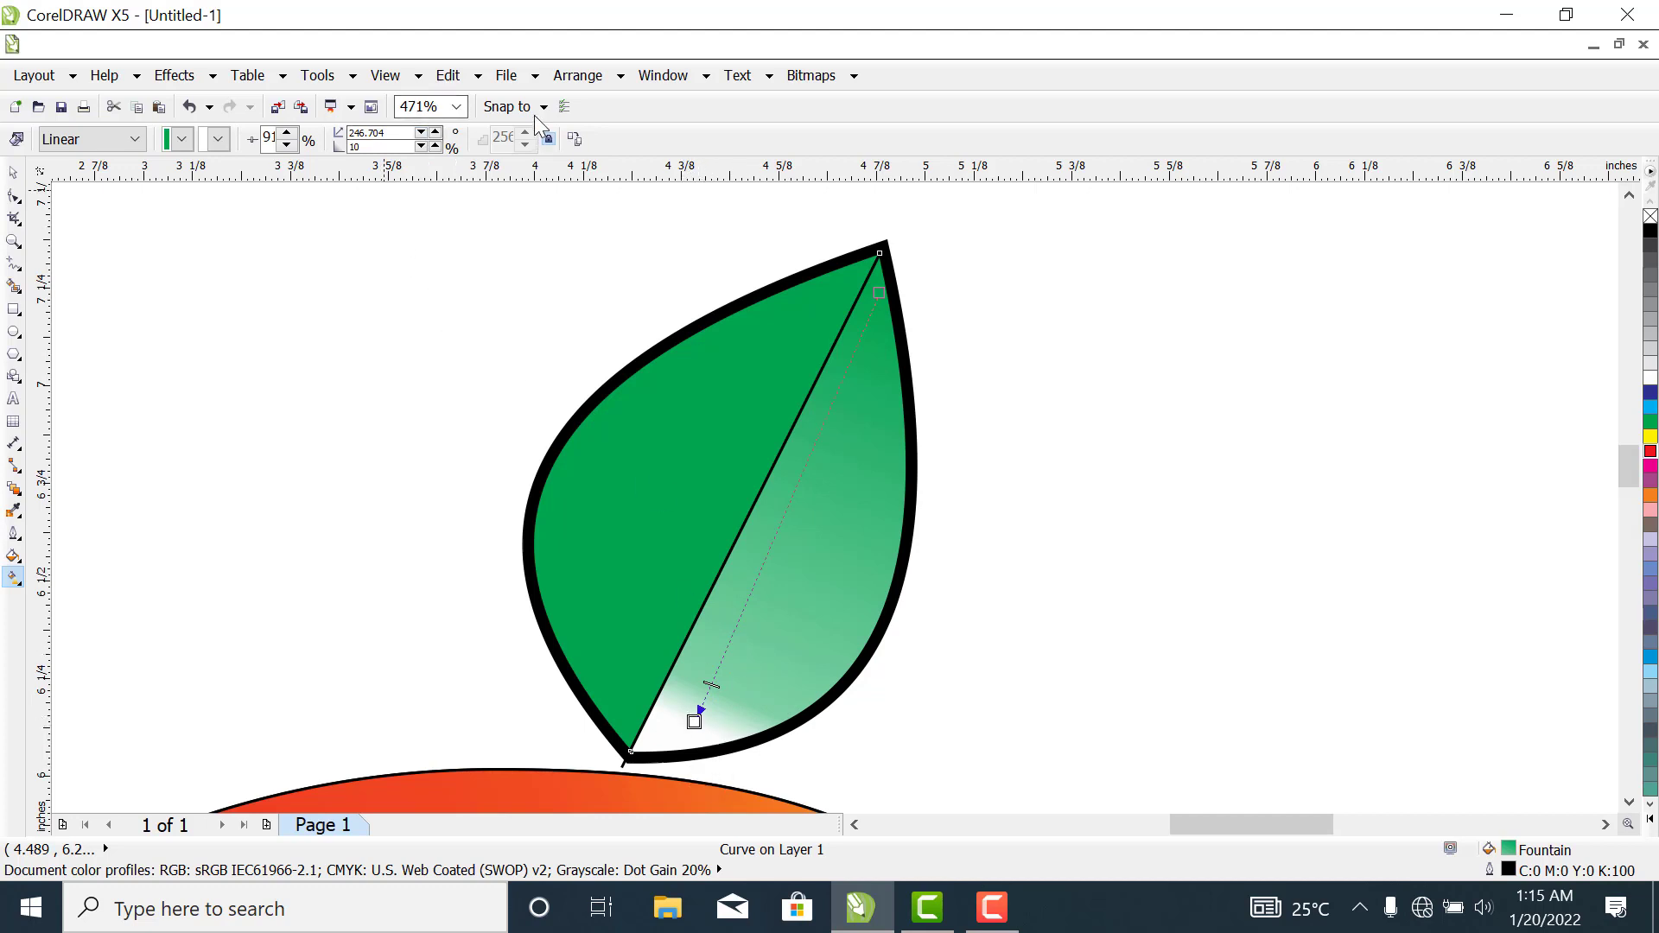
left_click(218, 139)
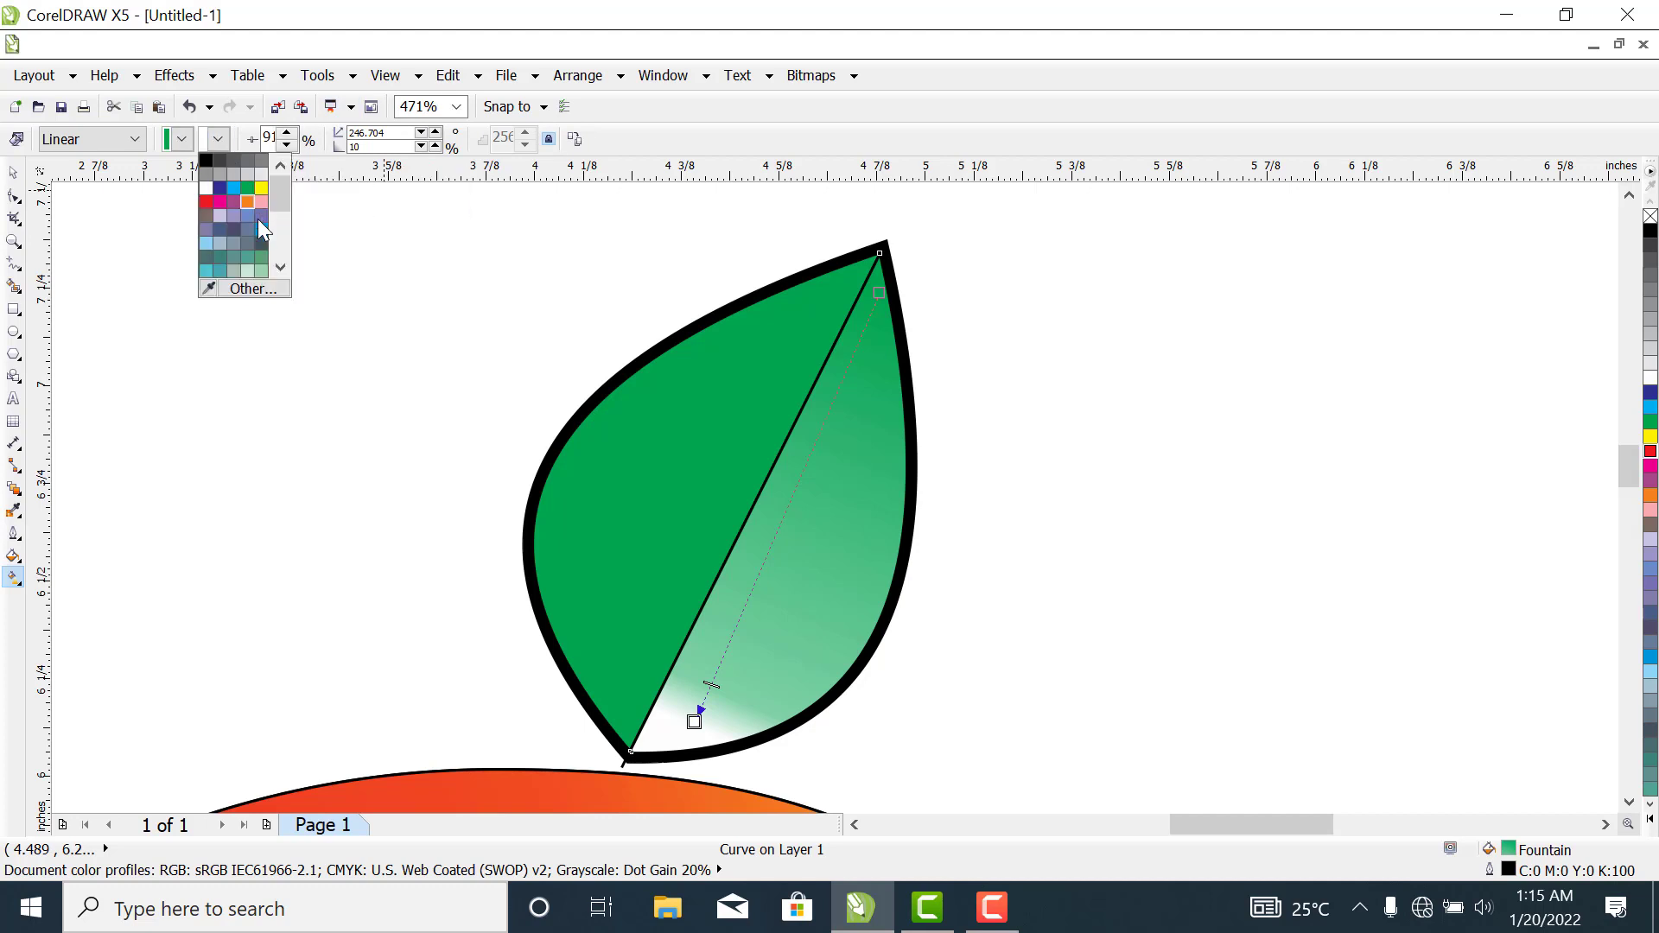
left_click(248, 271)
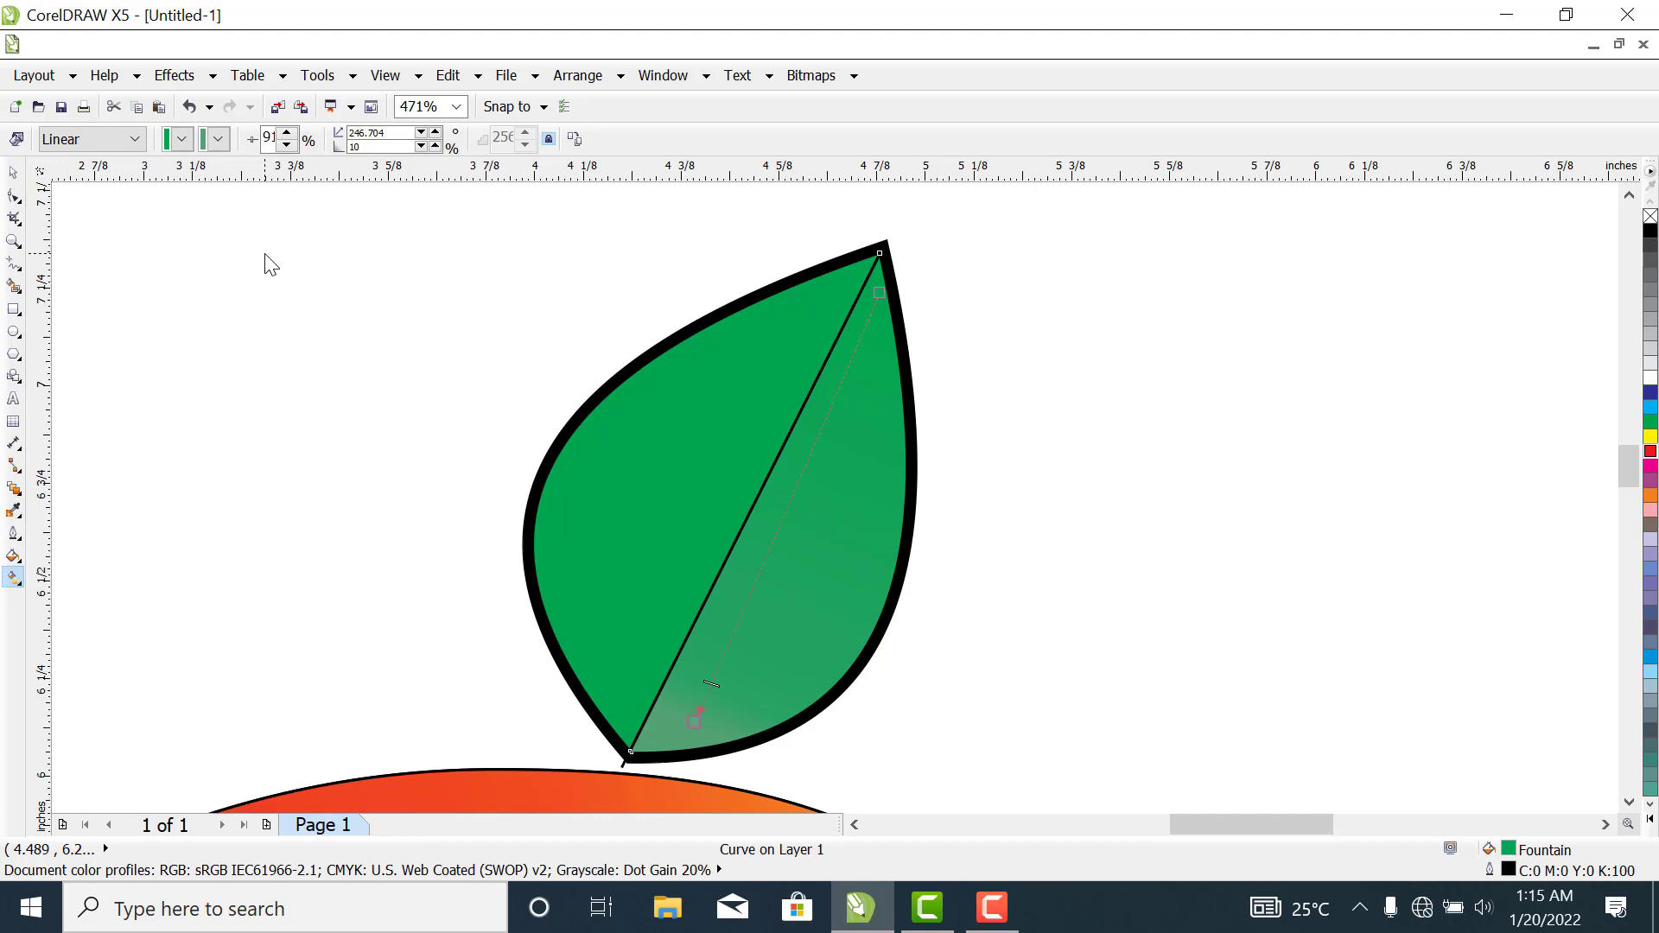
left_click(218, 139)
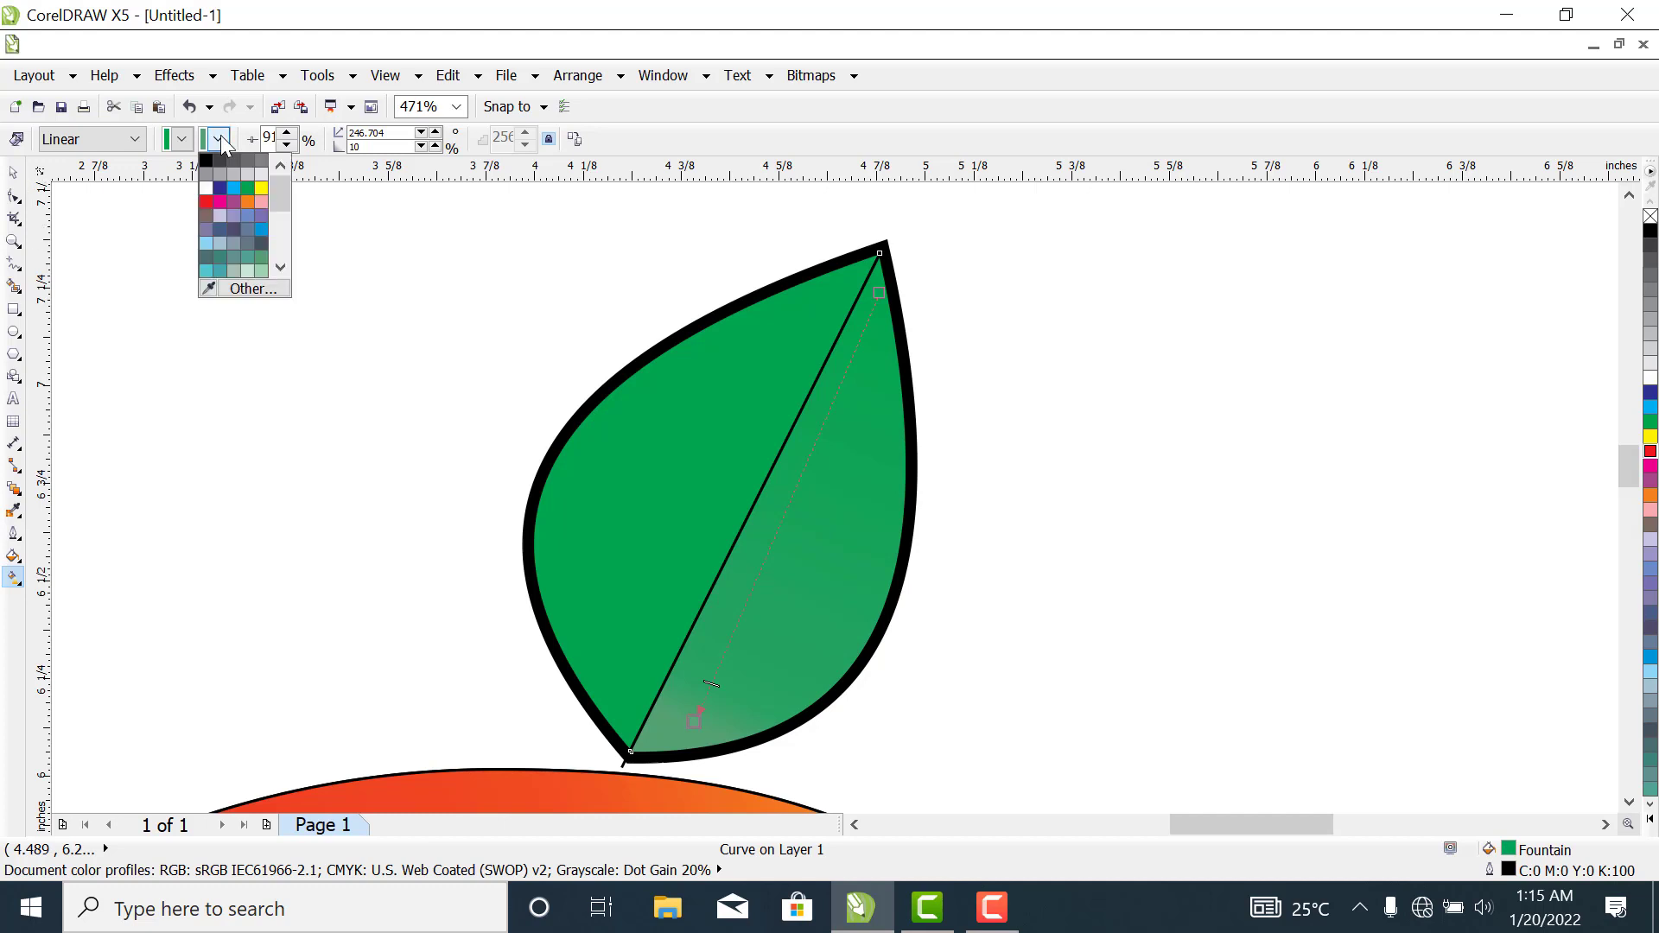
left_click(280, 265)
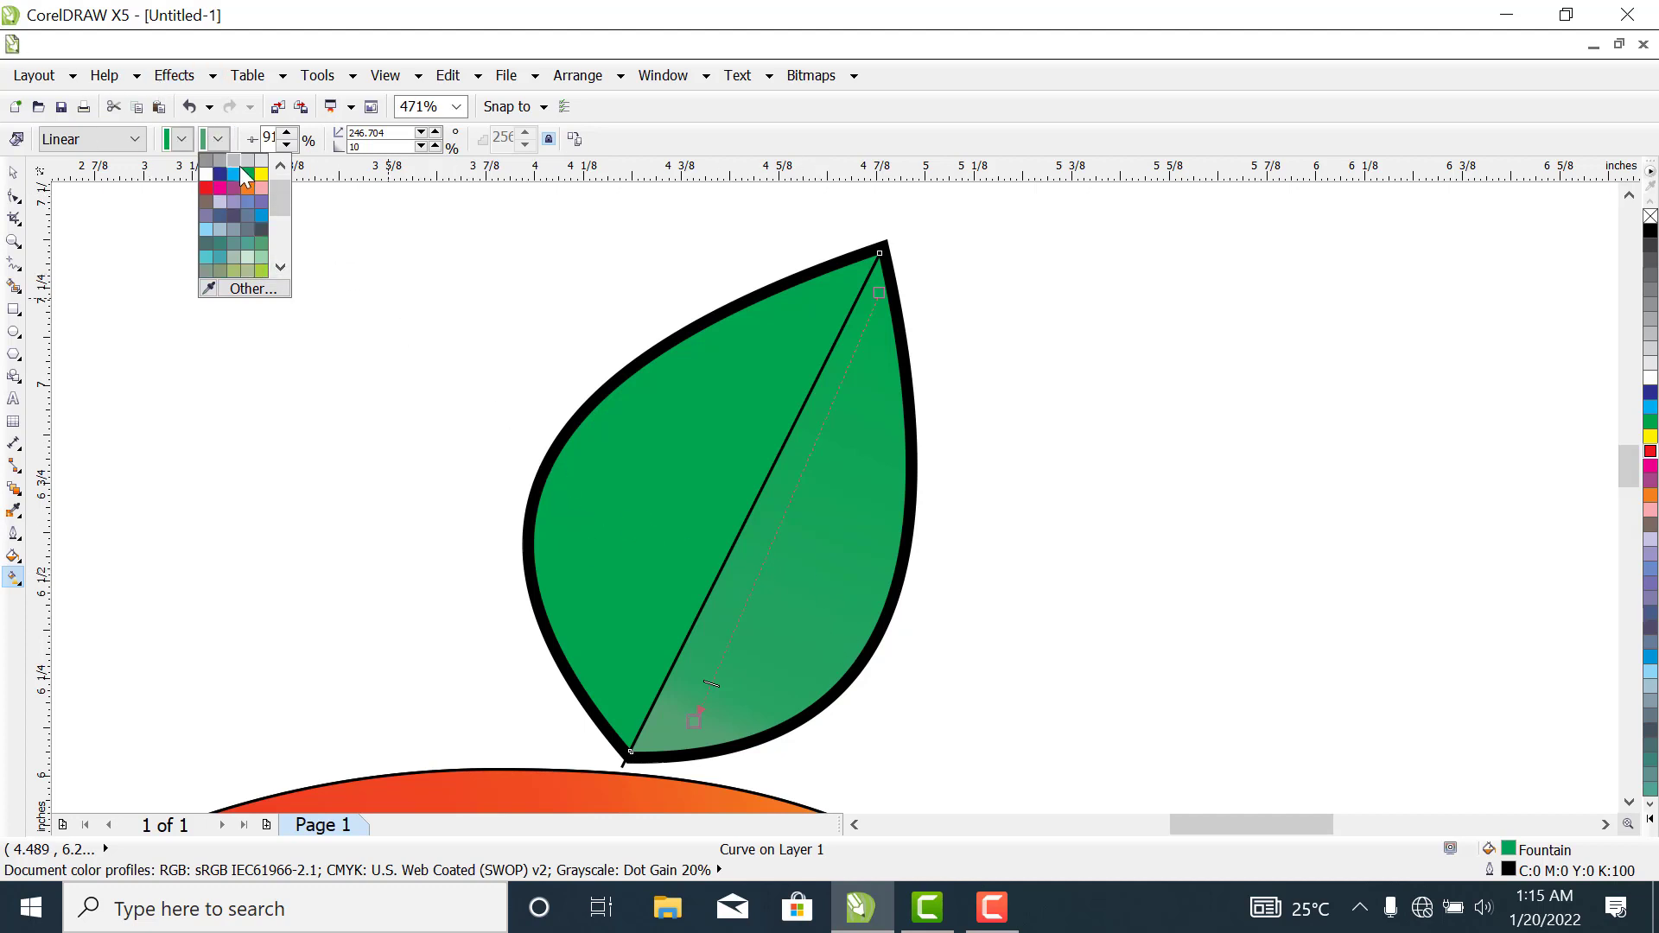
left_click(216, 147)
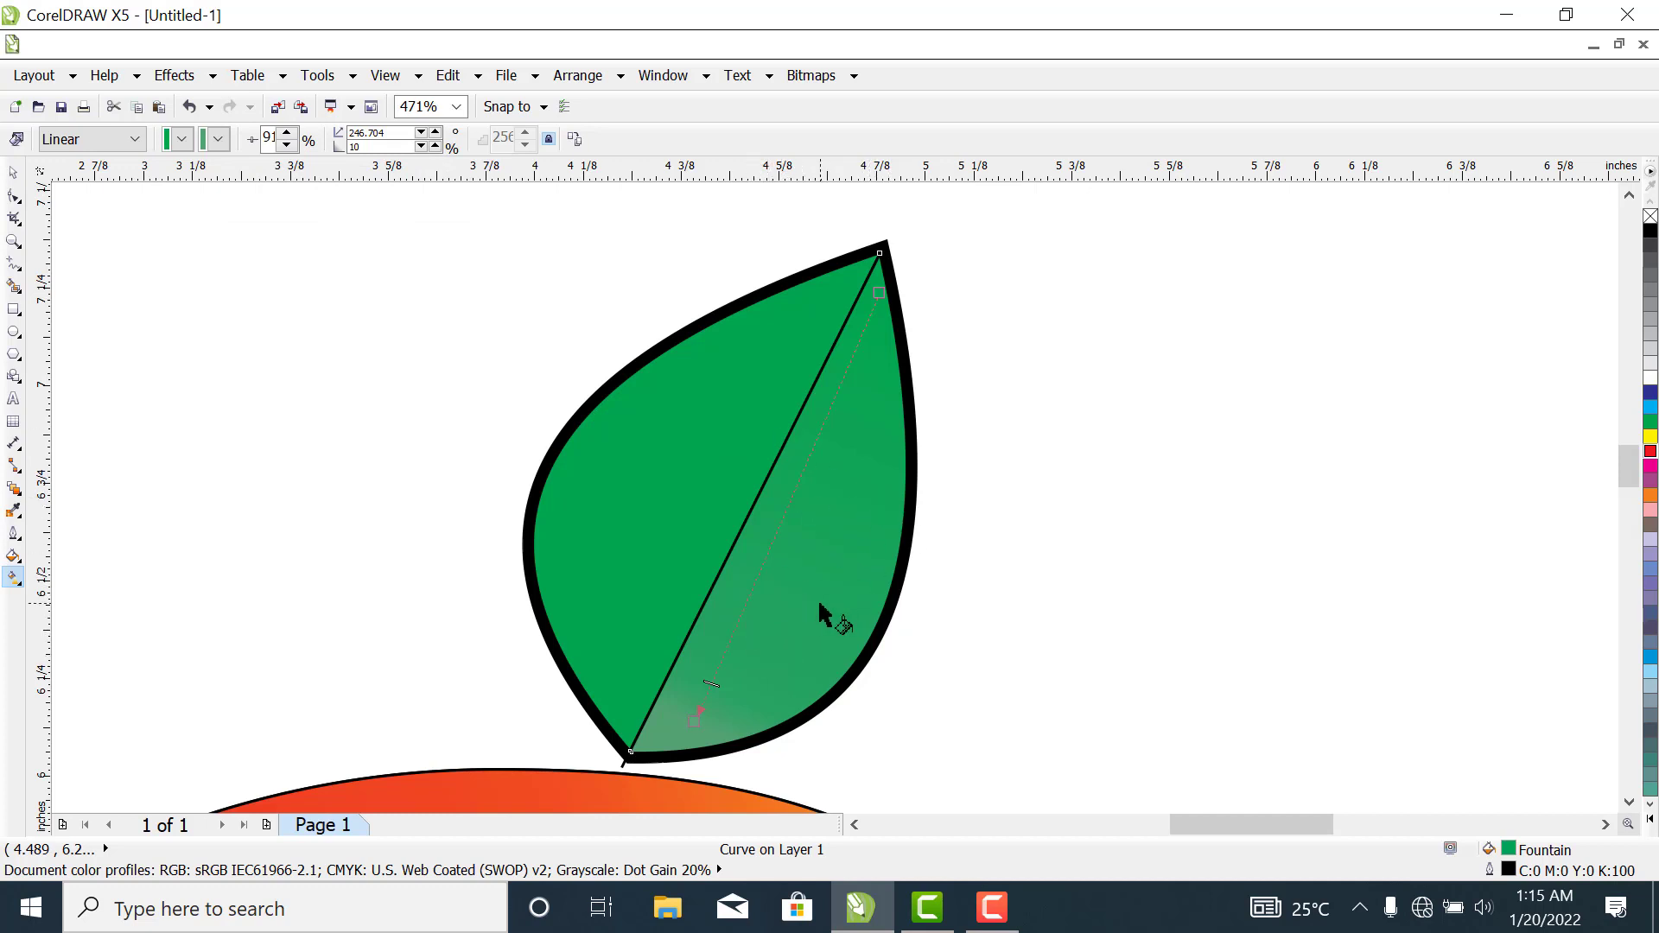
- Fill the leaf's right half with a uniform dark green of about C 93, M 25, Y 100, K 13
left_click(13, 172)
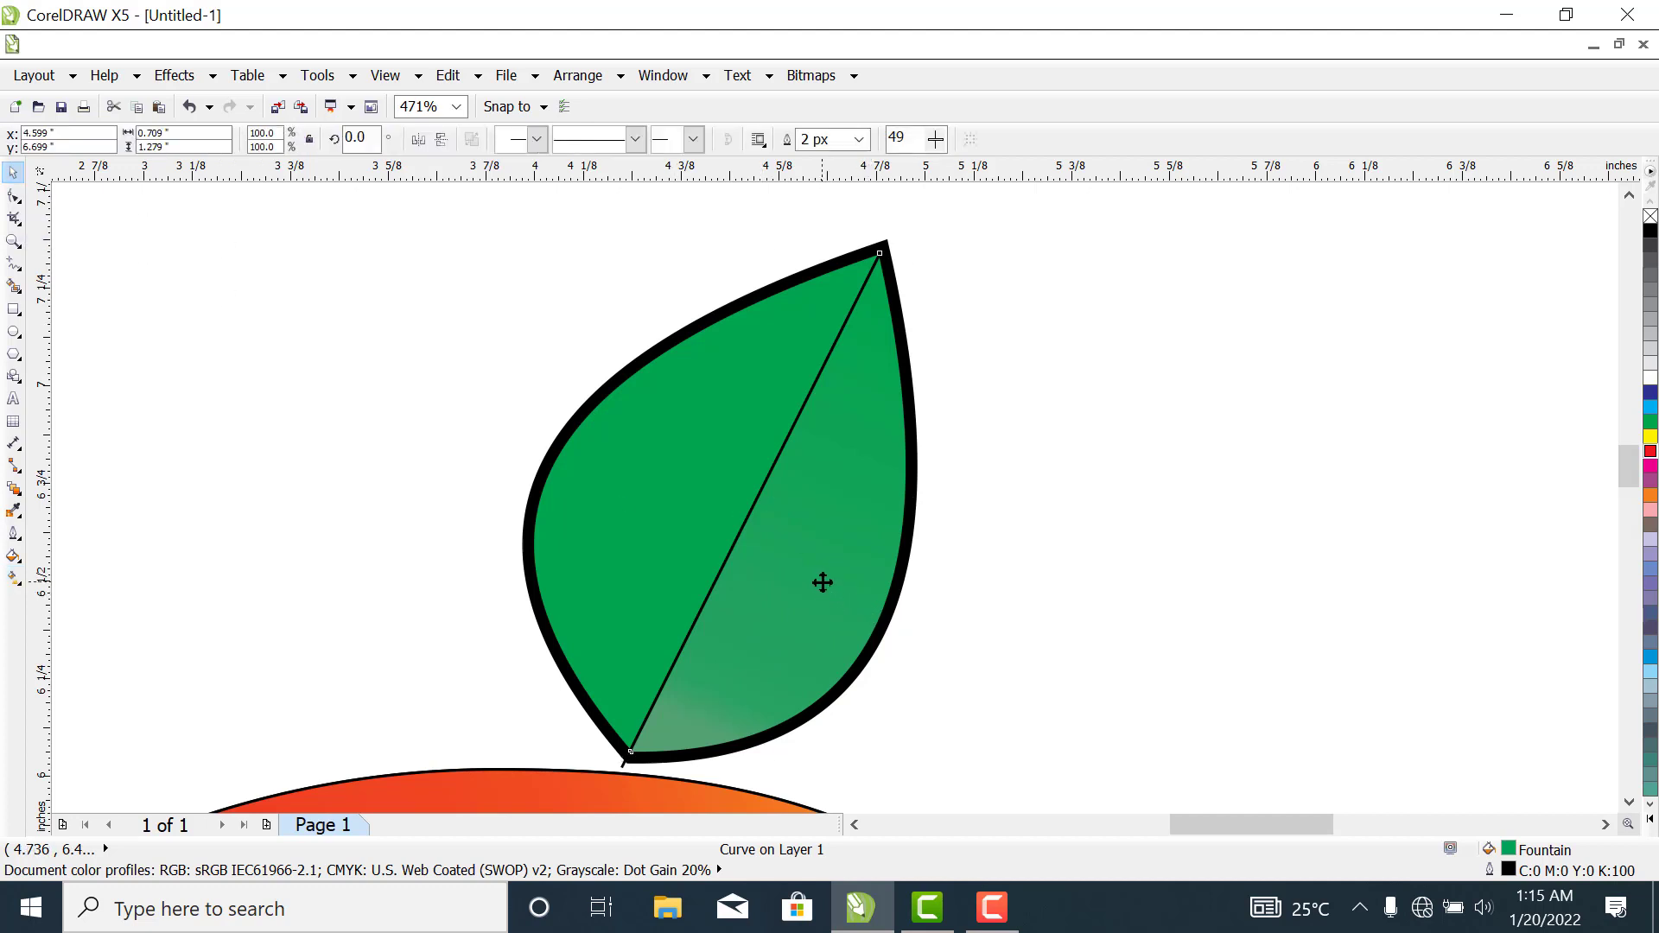
left_click(833, 511)
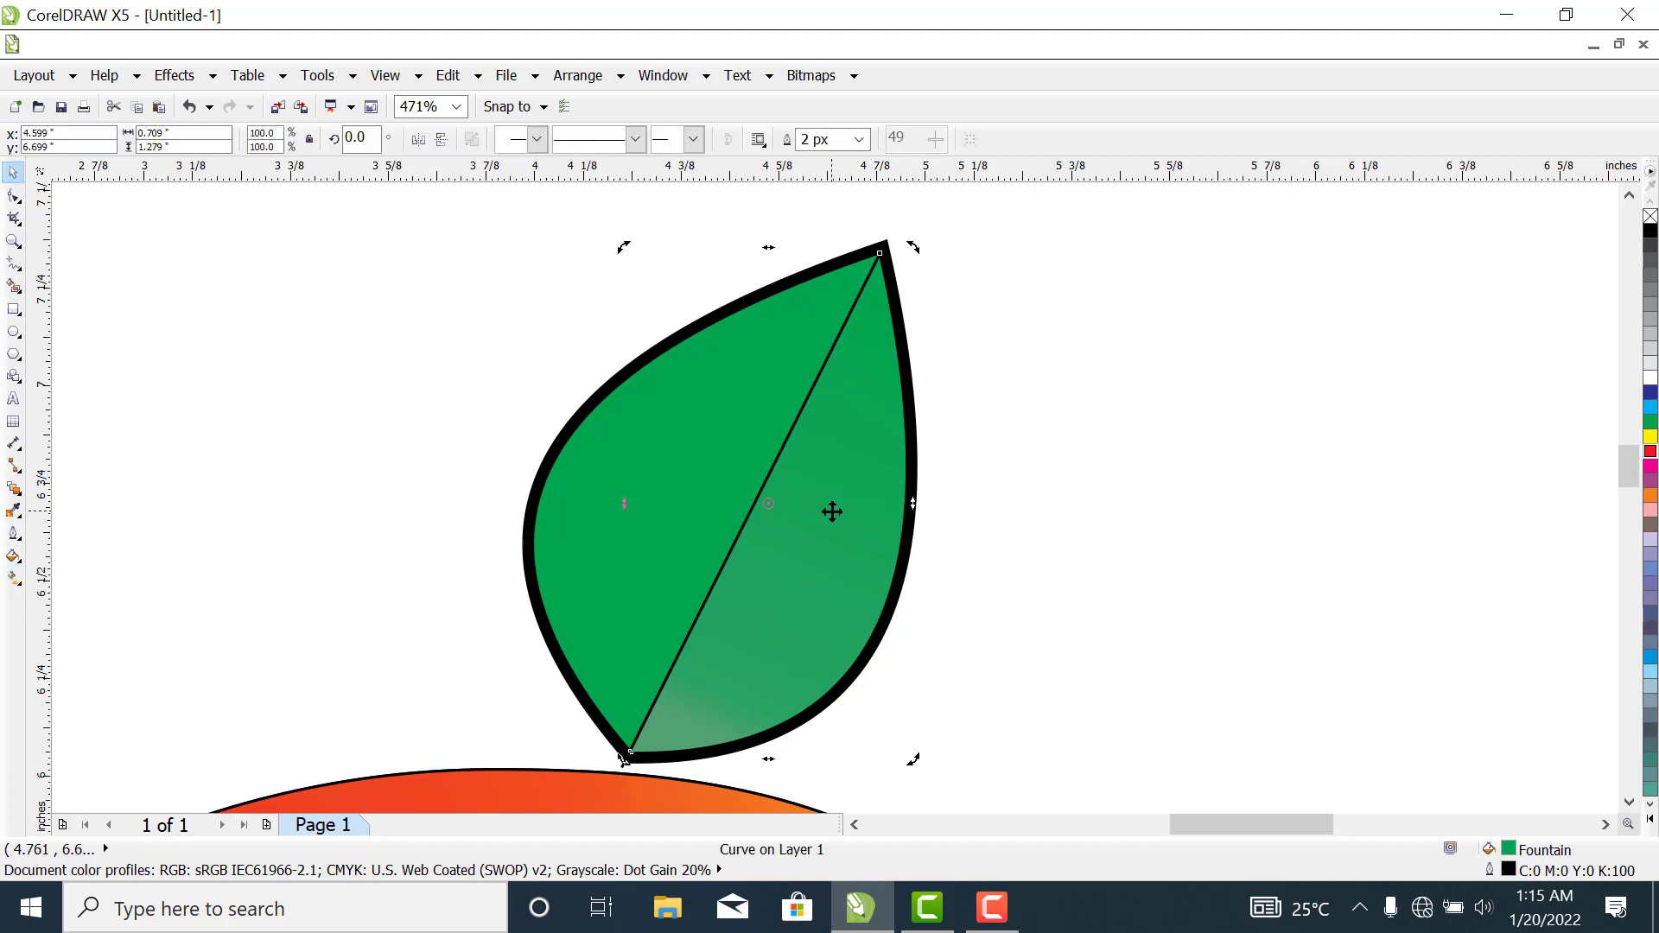
left_click(833, 512)
key("F11")
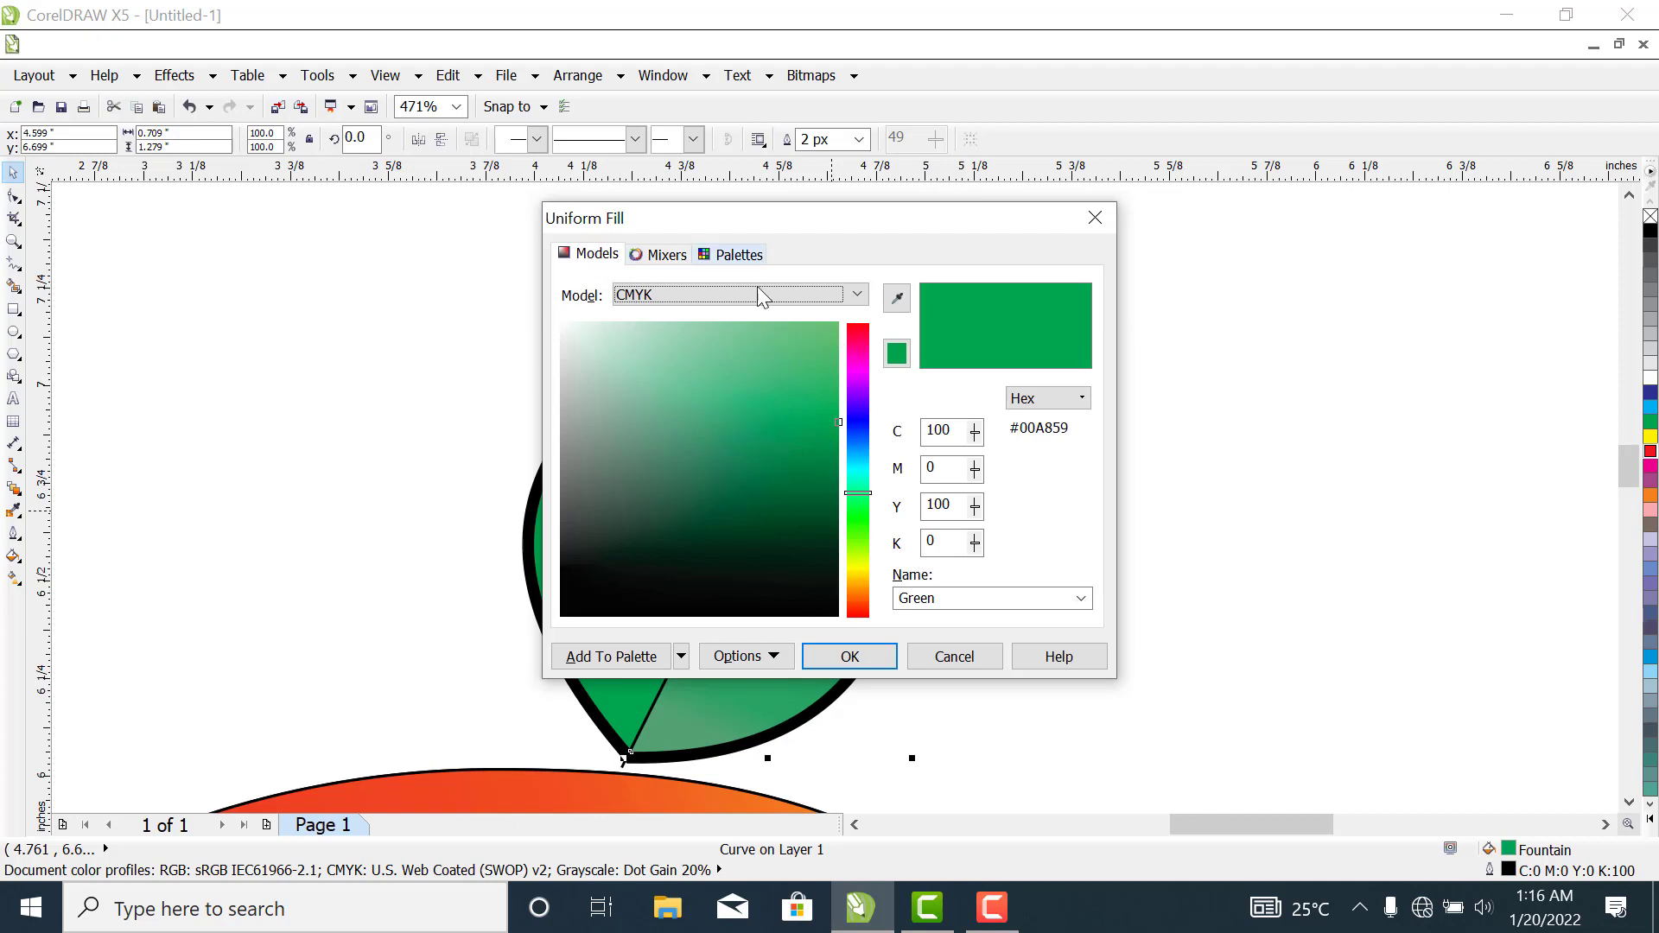
left_click(782, 455)
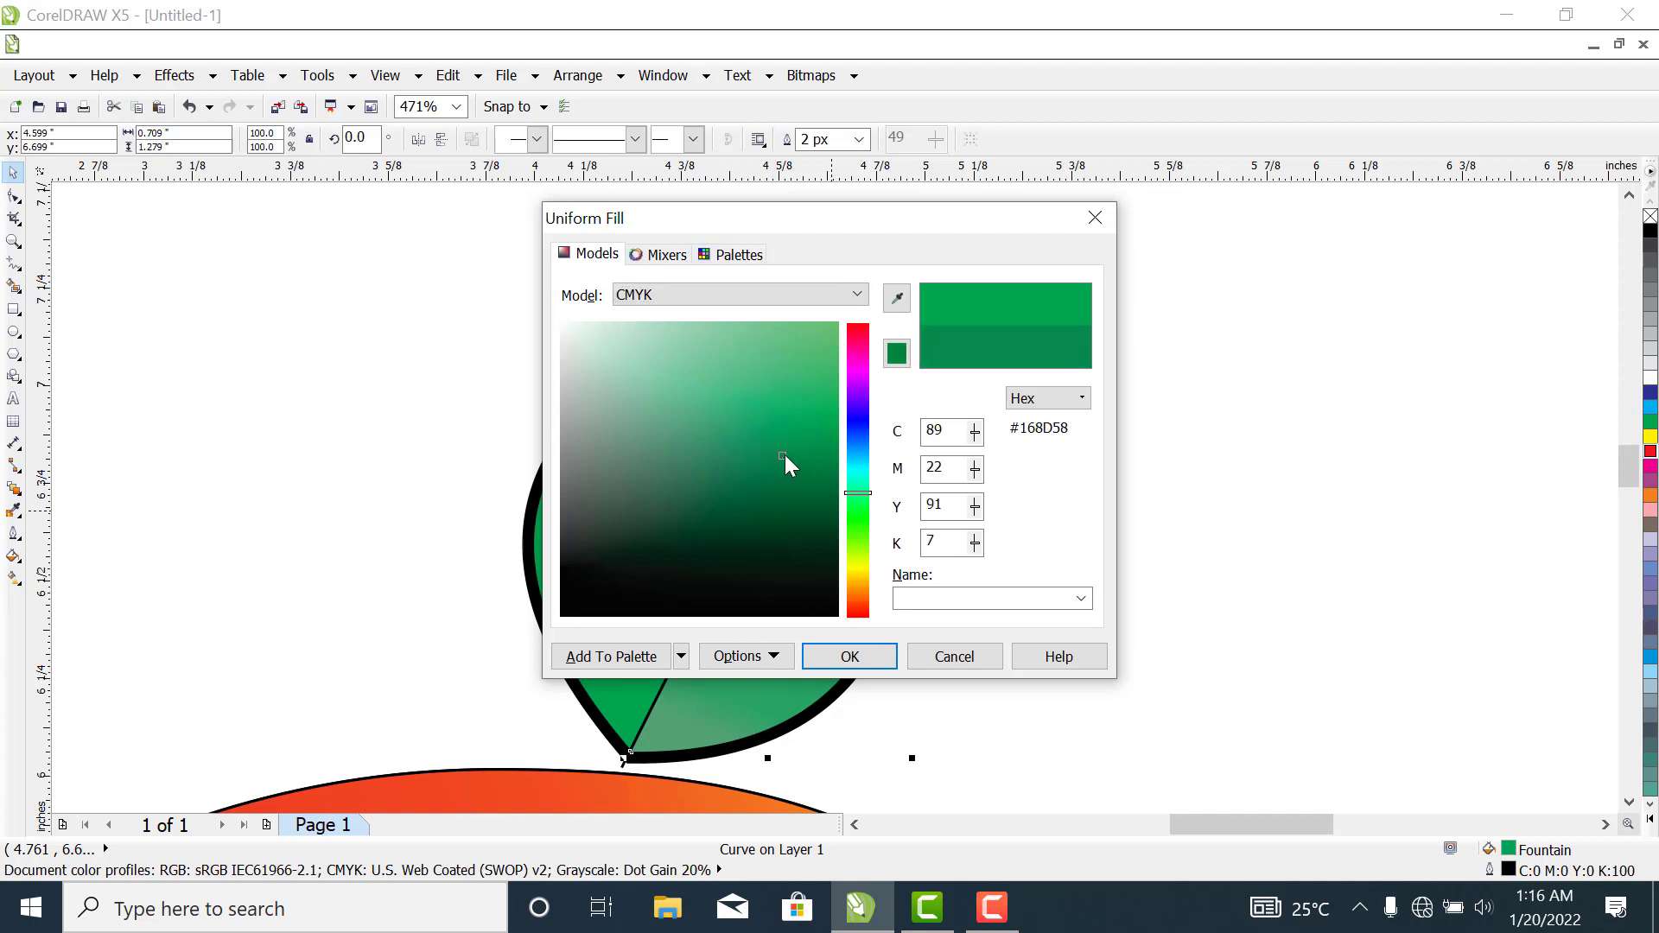
left_click_drag(782, 455, 804, 465)
left_click(849, 657)
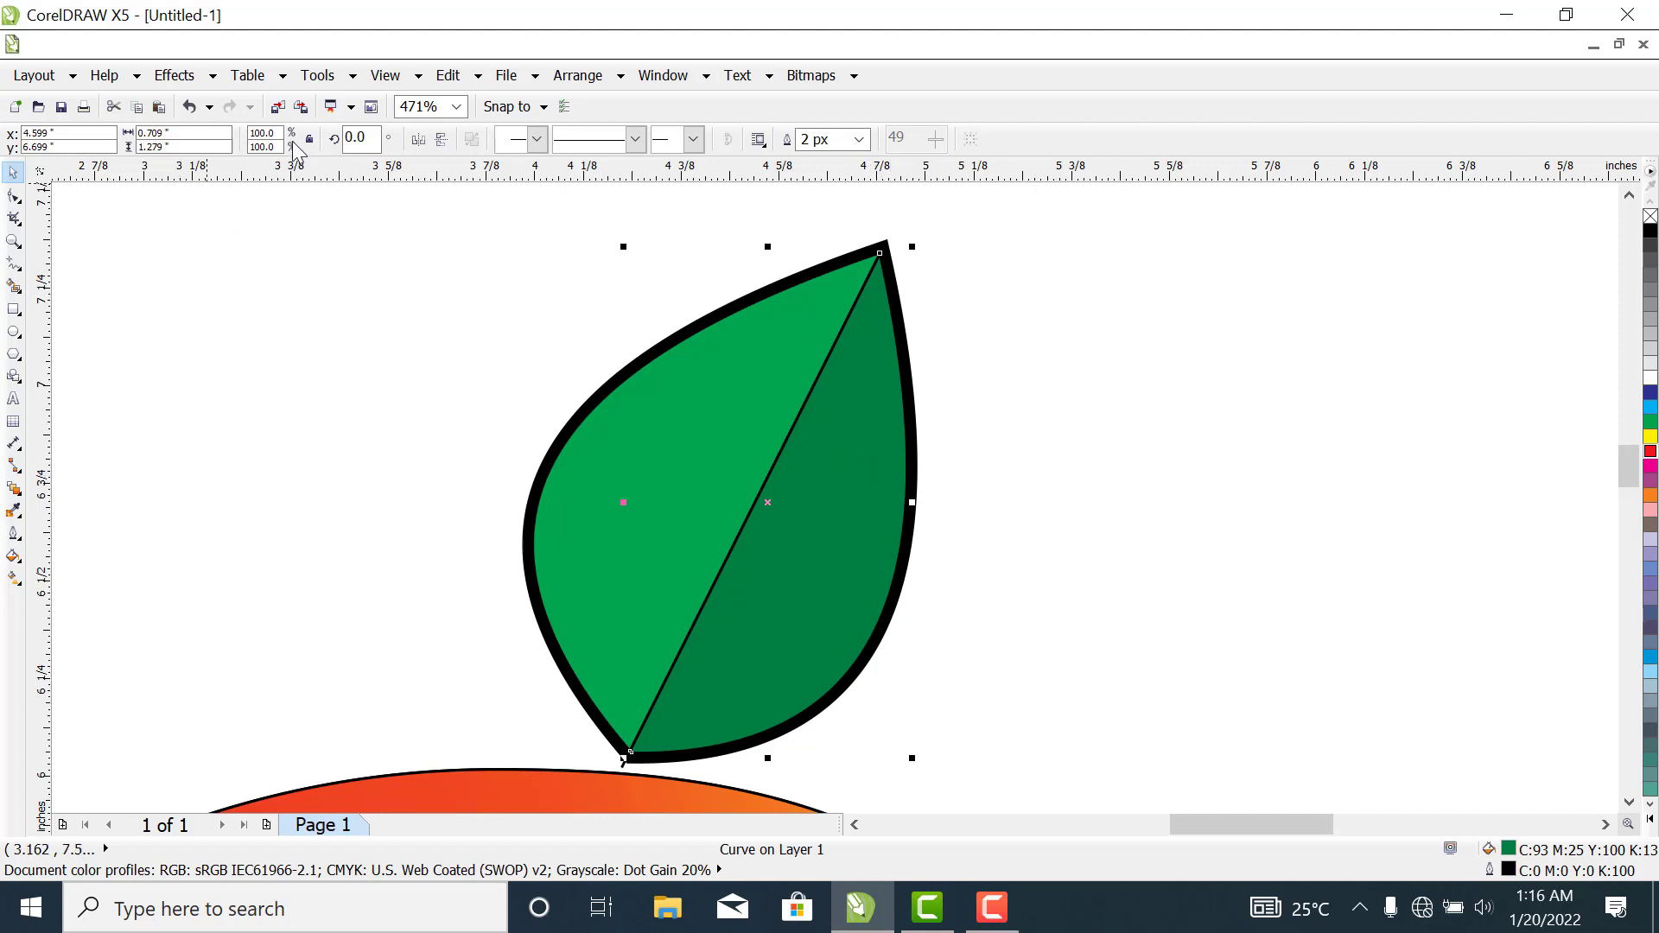
- Apply a linear gradient to the leaf's right half, from dark green near the base to green near the tip, with the midpoint at about 36%
left_click(14, 577)
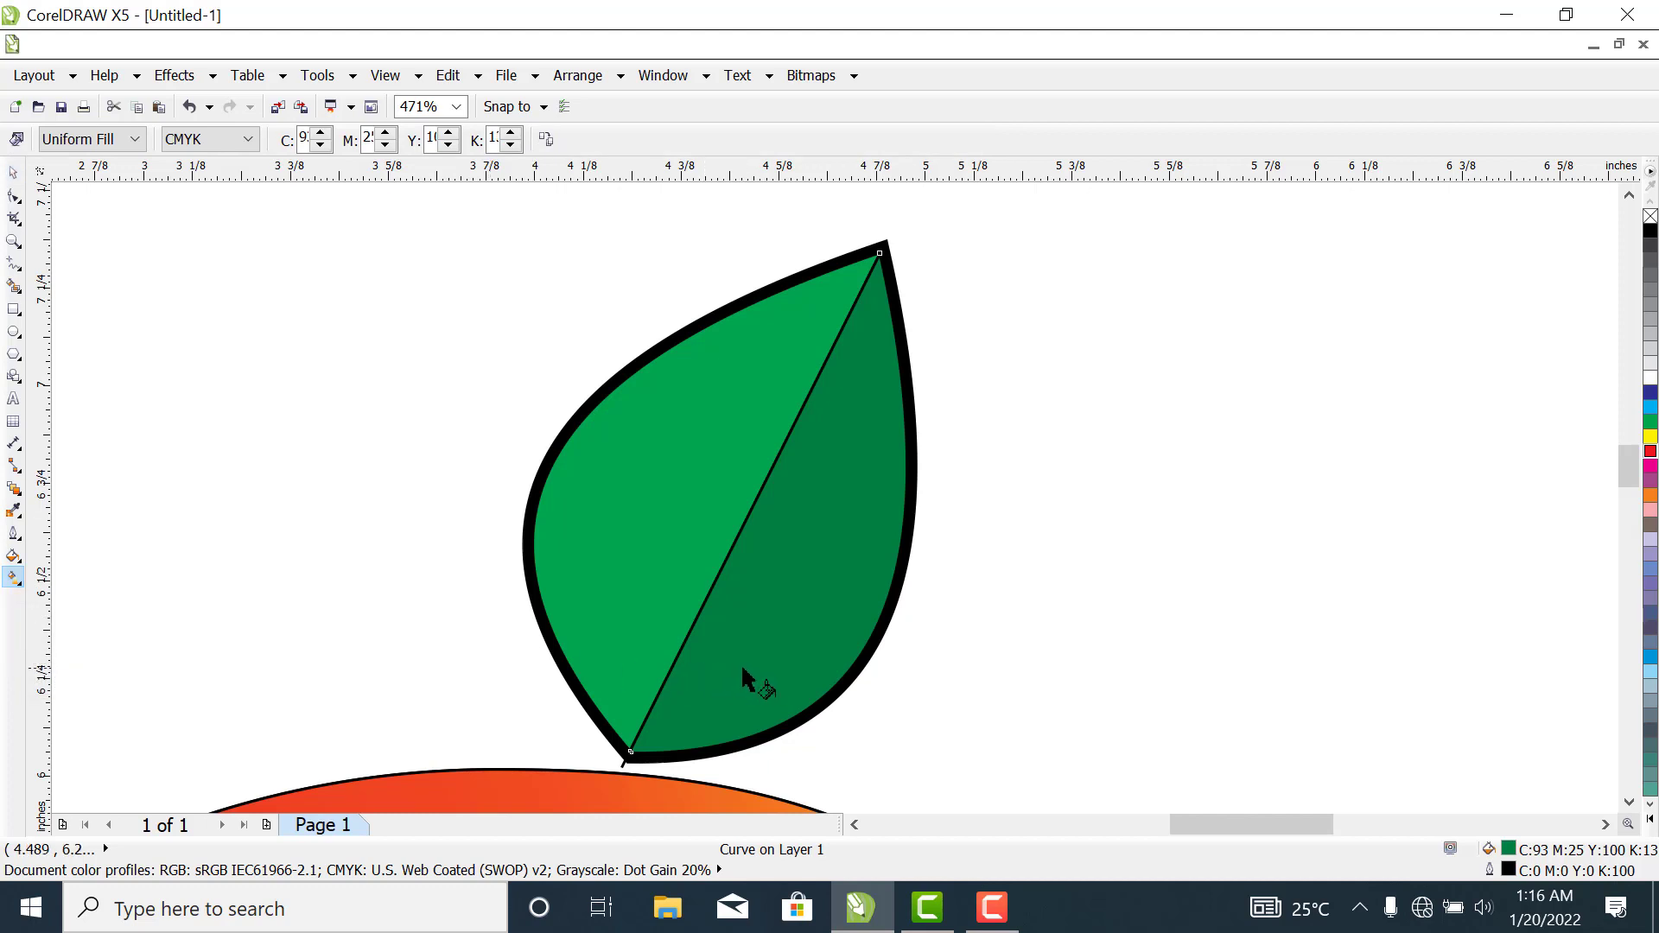
left_click_drag(788, 630, 873, 328)
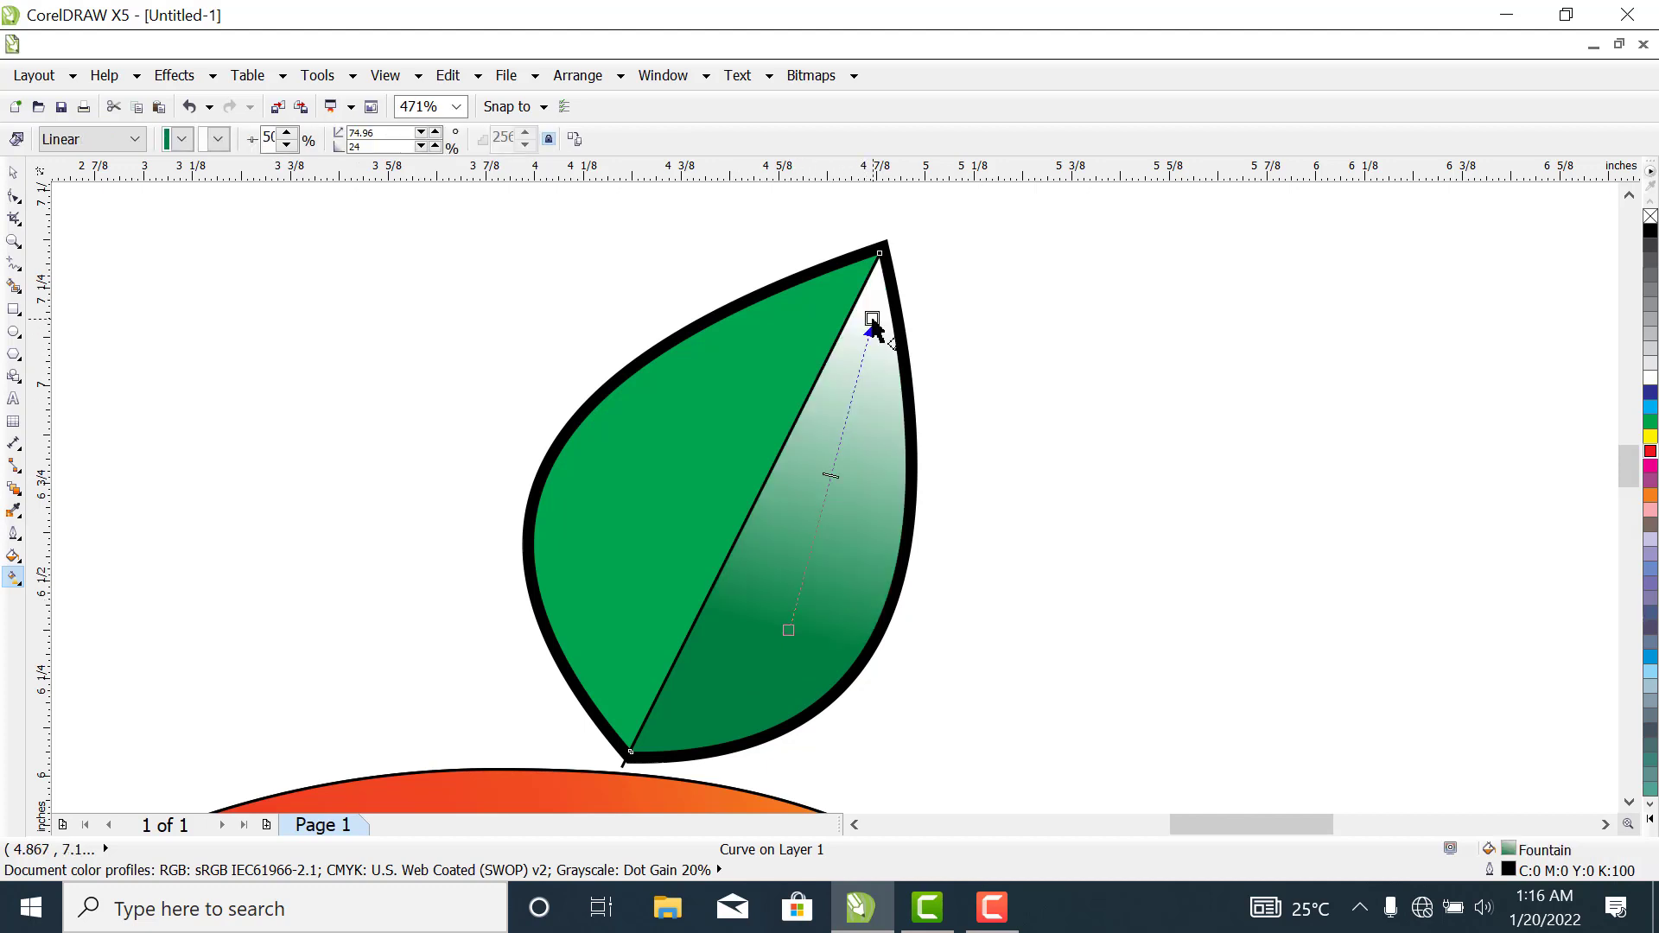
left_click_drag(831, 475, 856, 390)
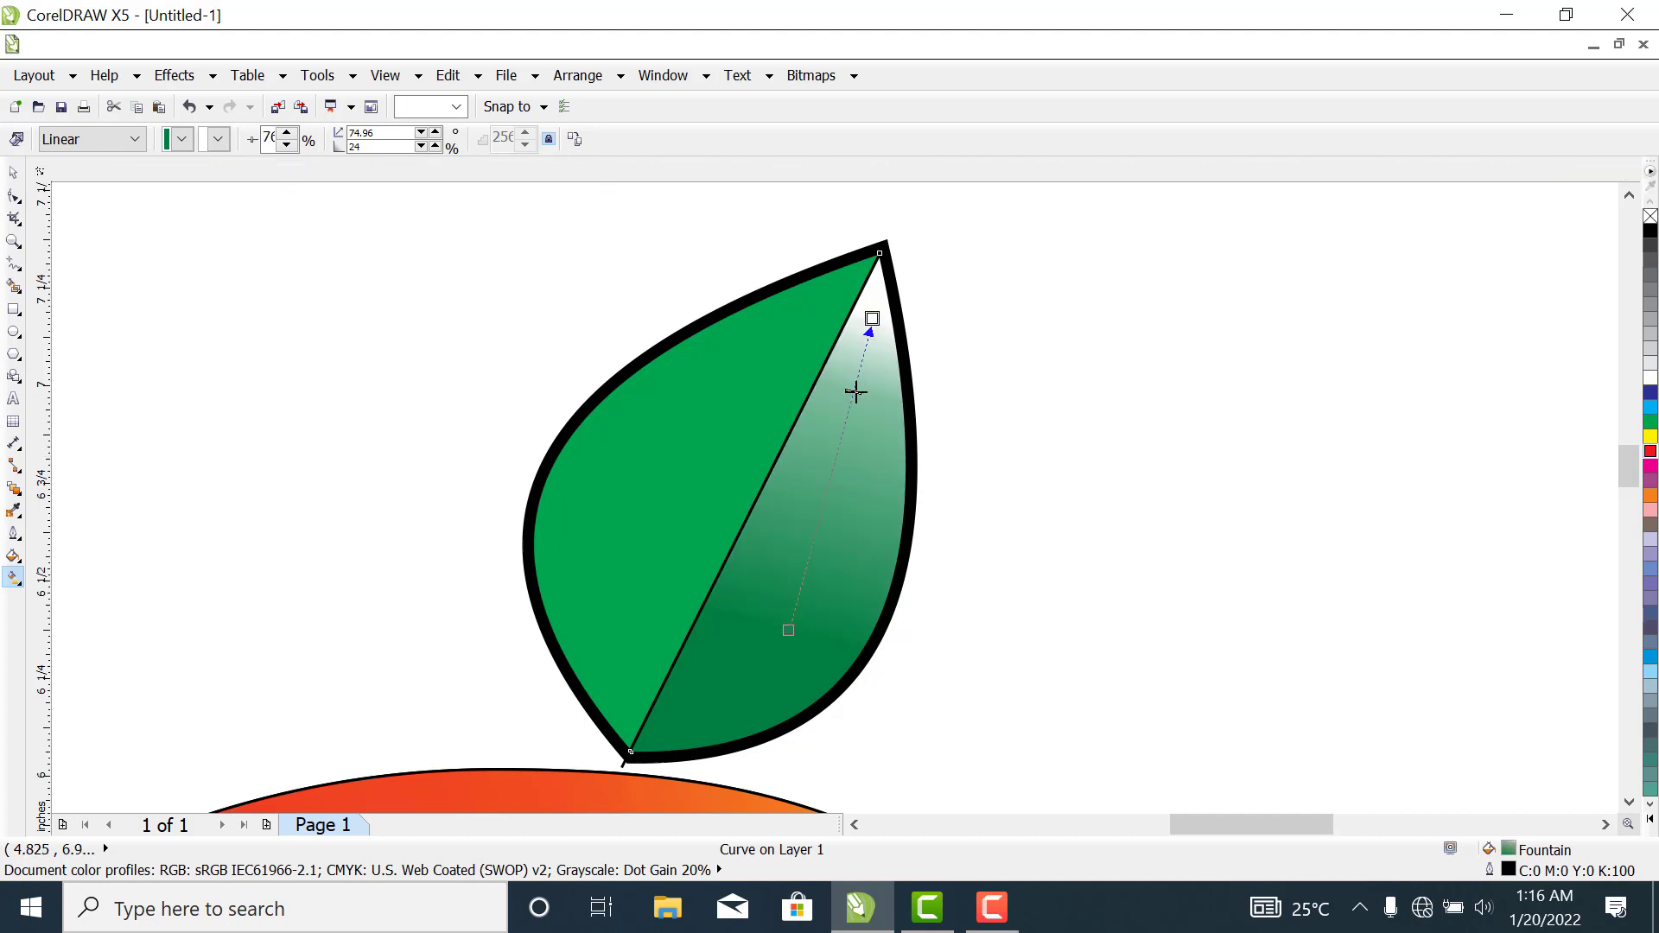
left_click(219, 140)
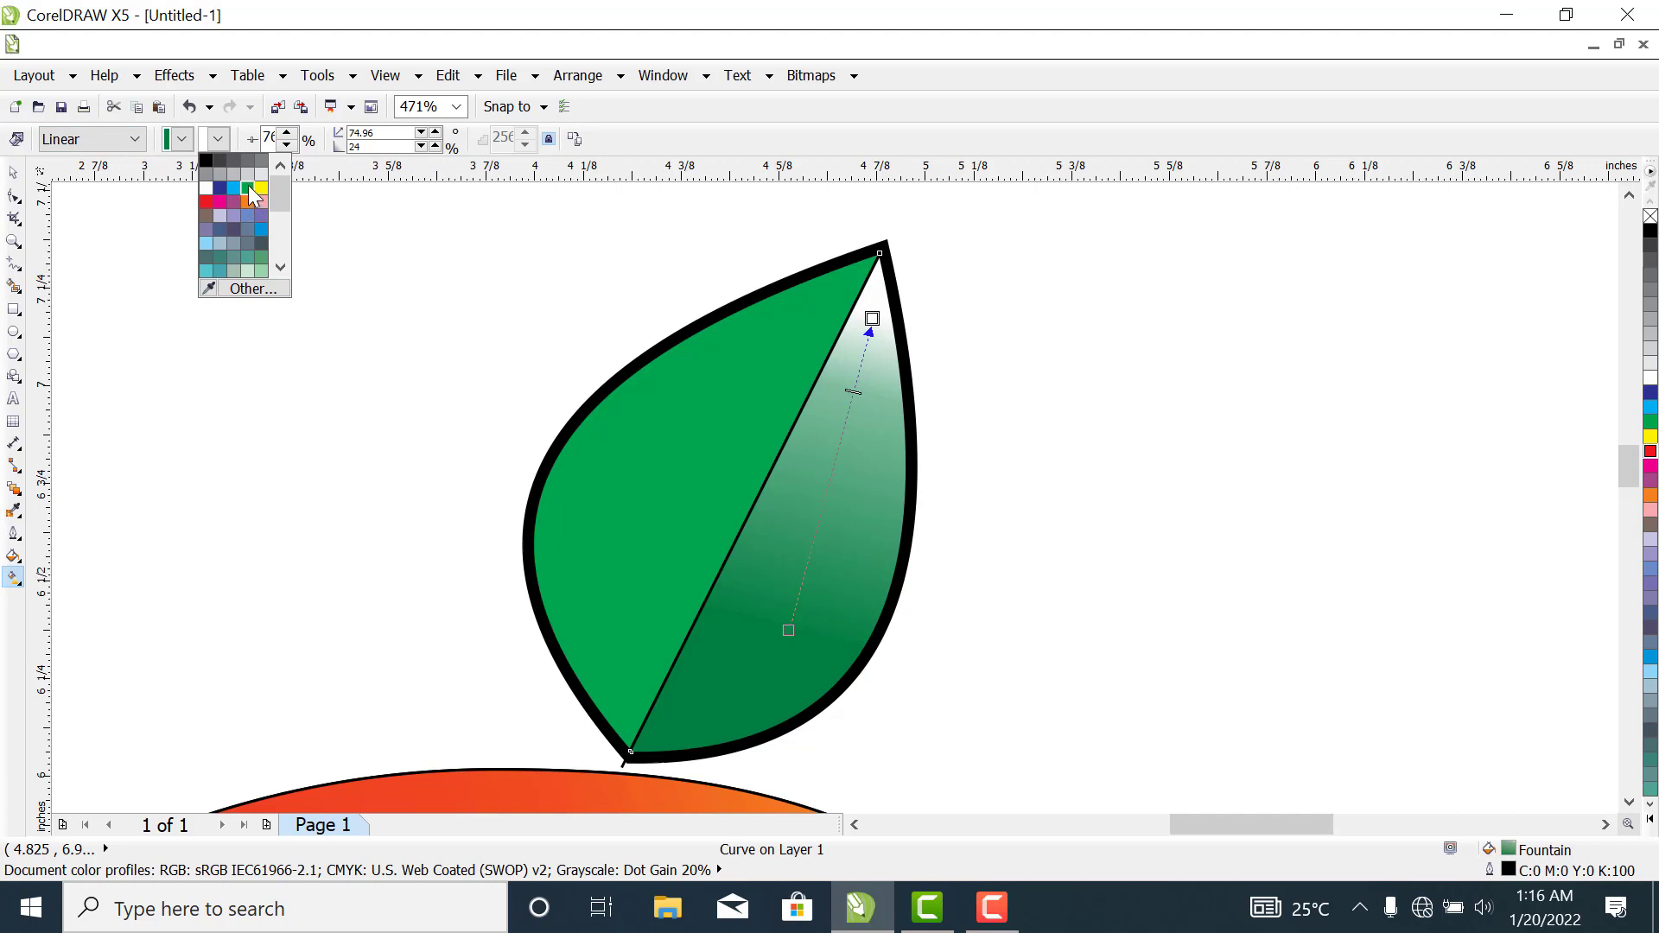
left_click(248, 187)
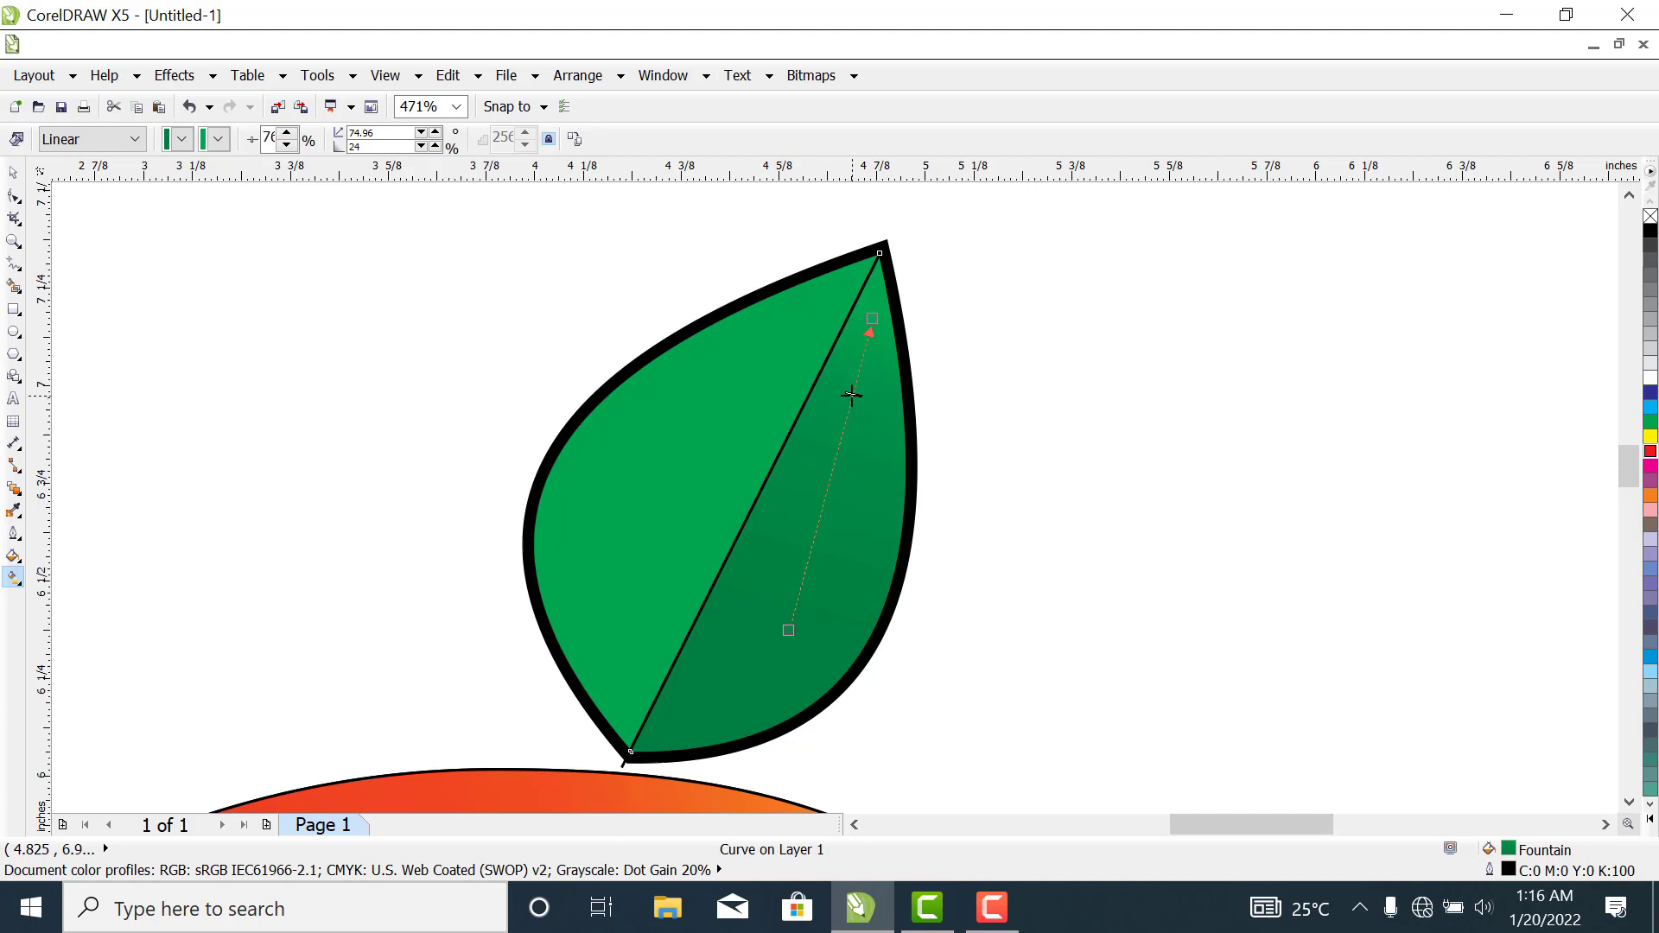
left_click_drag(852, 394, 821, 519)
left_click_drag(788, 630, 718, 690)
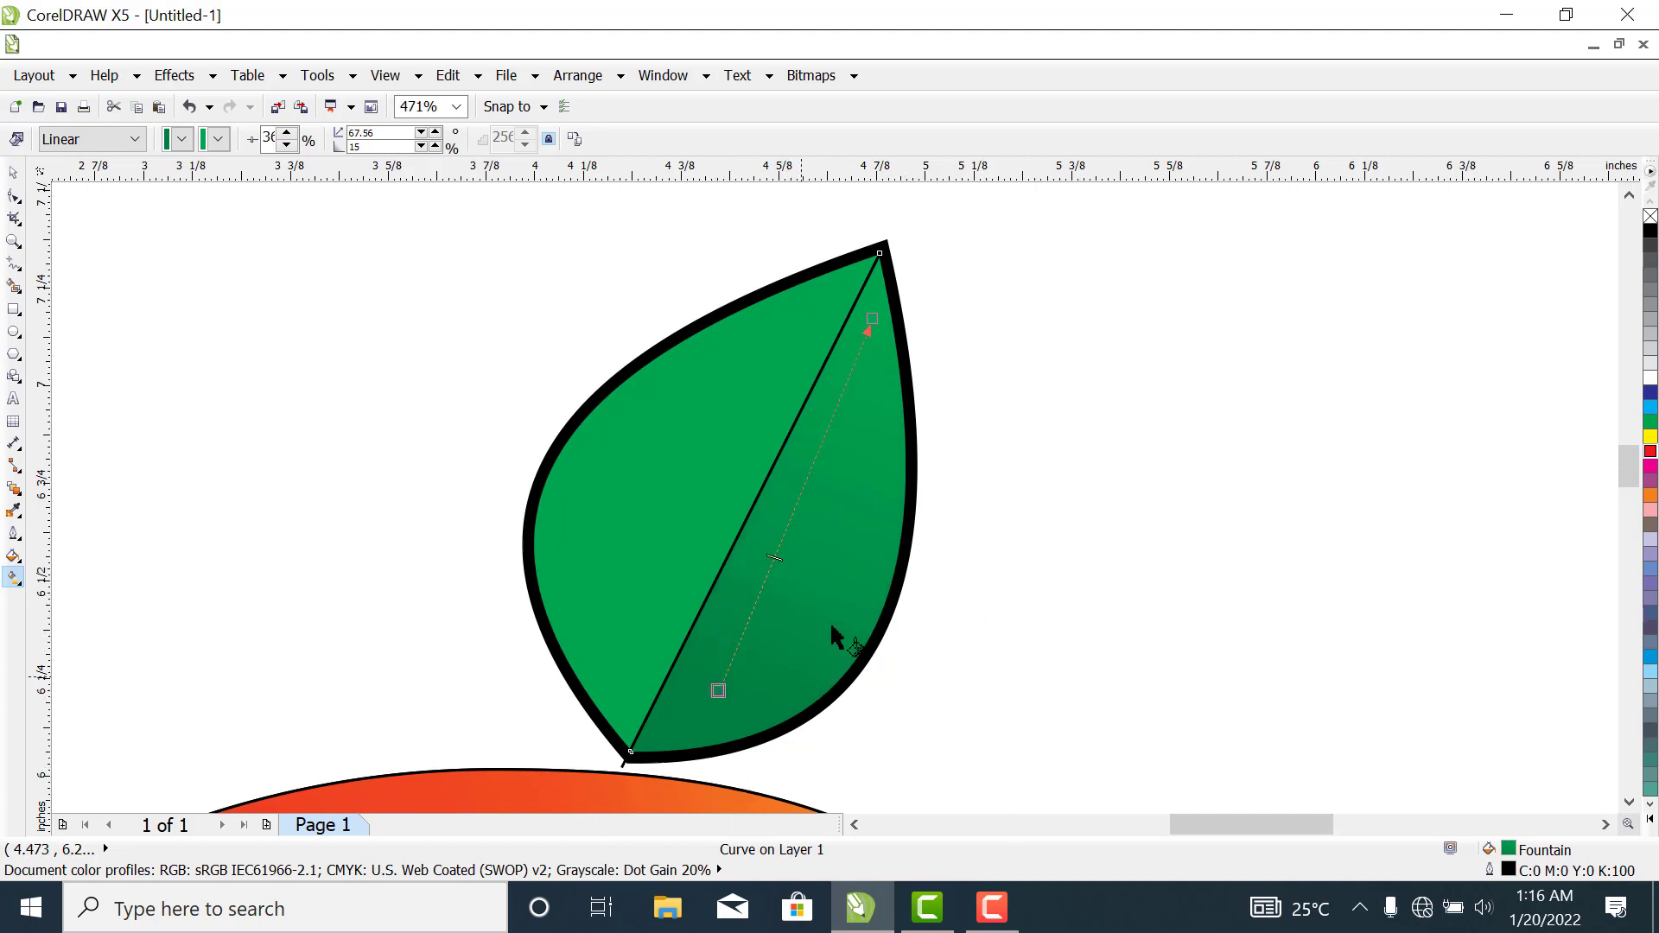
- Apply a linear gradient to the leaf's left half, from green near the base to yellow-green near the tip, with the midpoint at about 81%
left_click(716, 377)
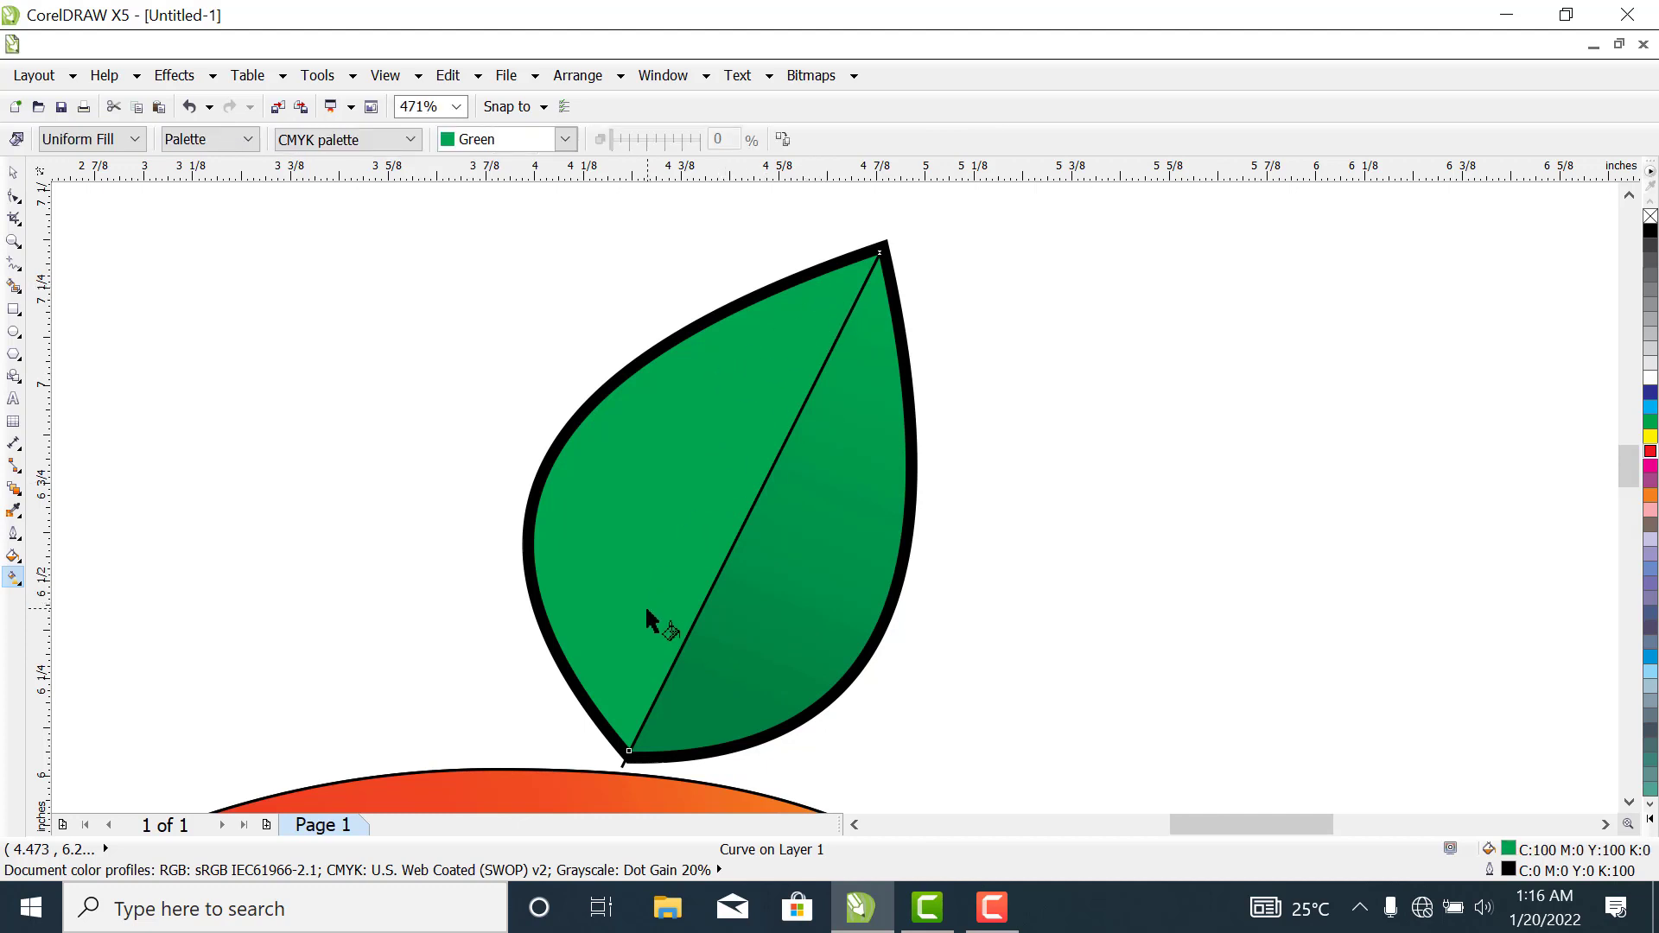
left_click_drag(613, 675, 797, 320)
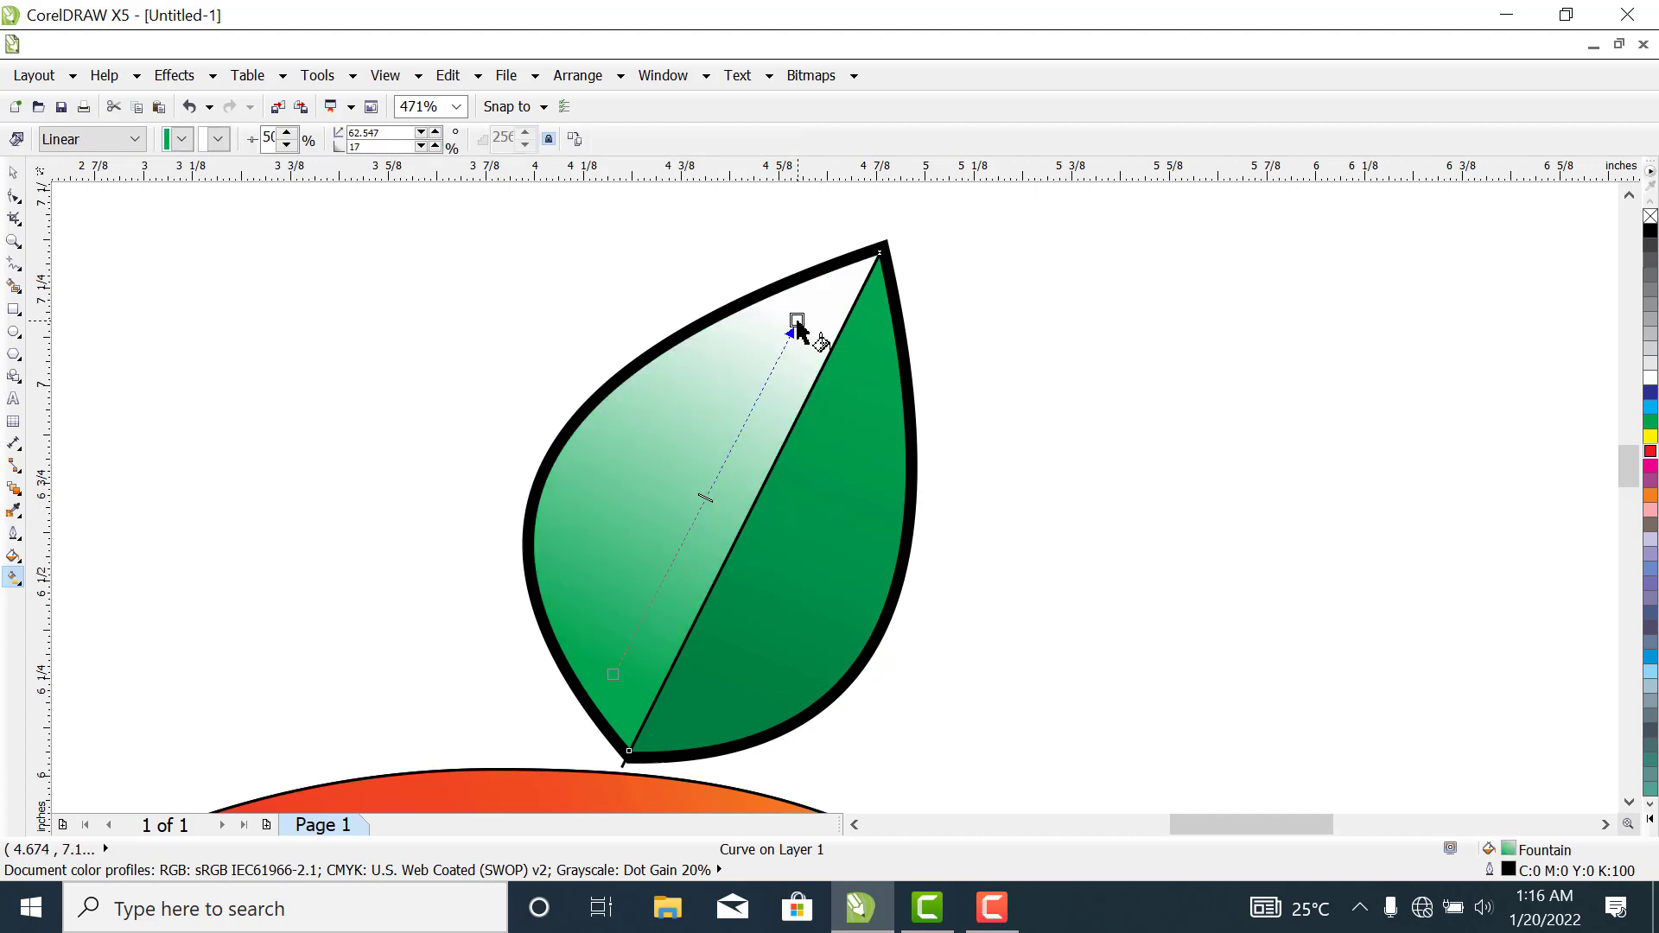
left_click_drag(704, 499, 774, 382)
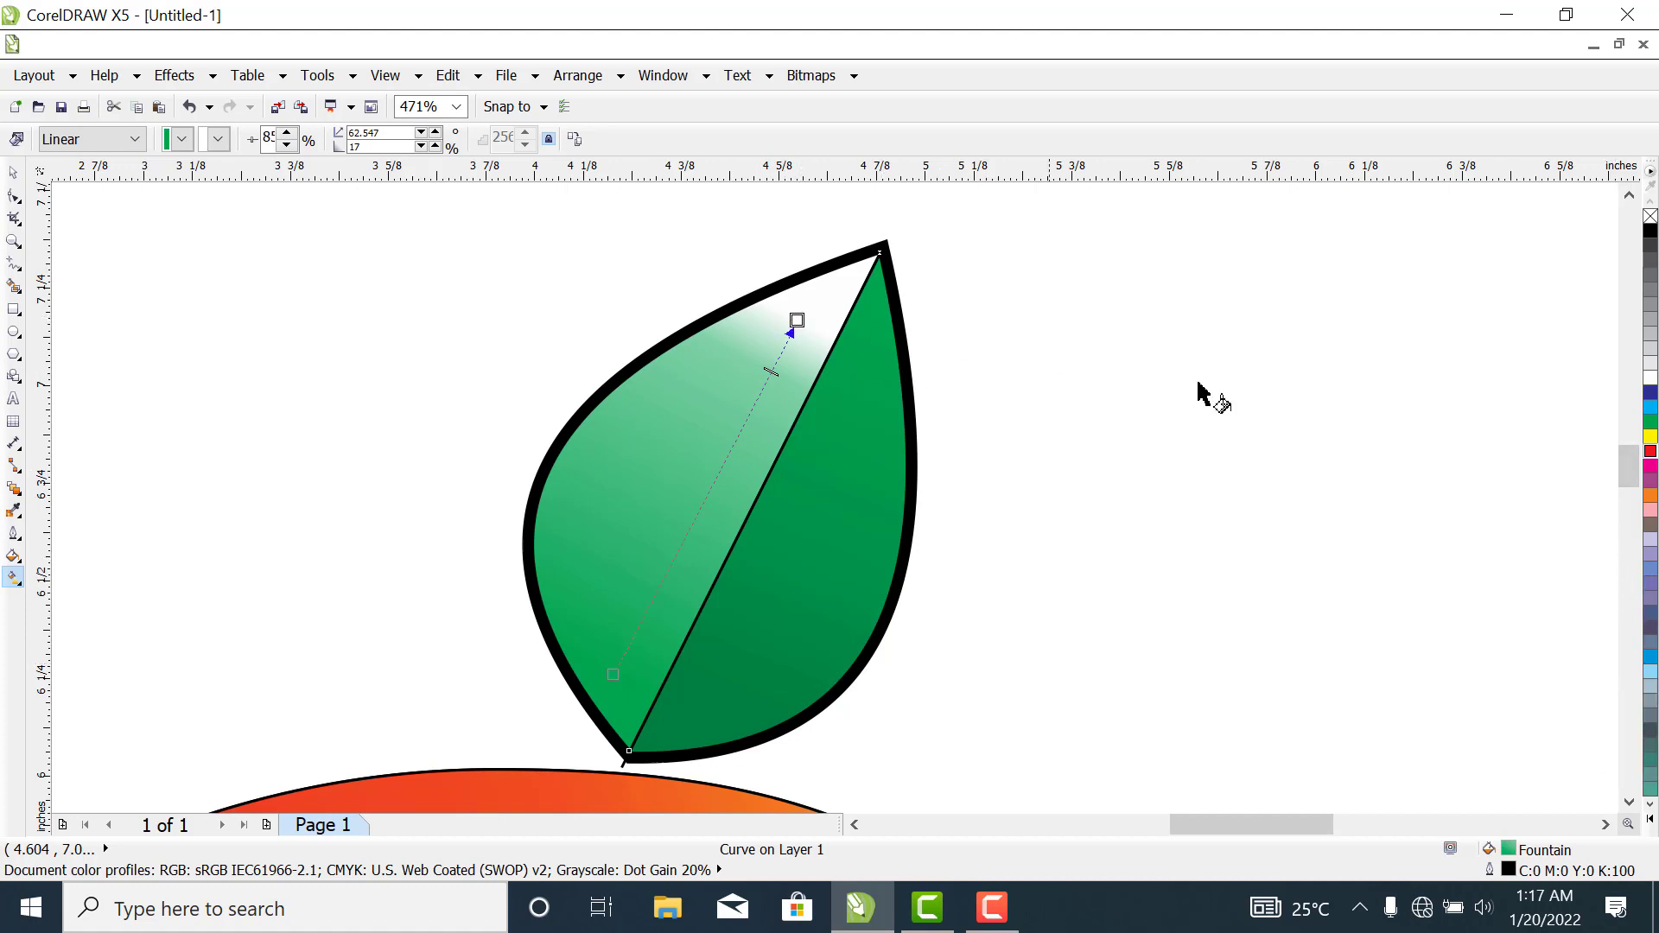
left_click(1650, 673)
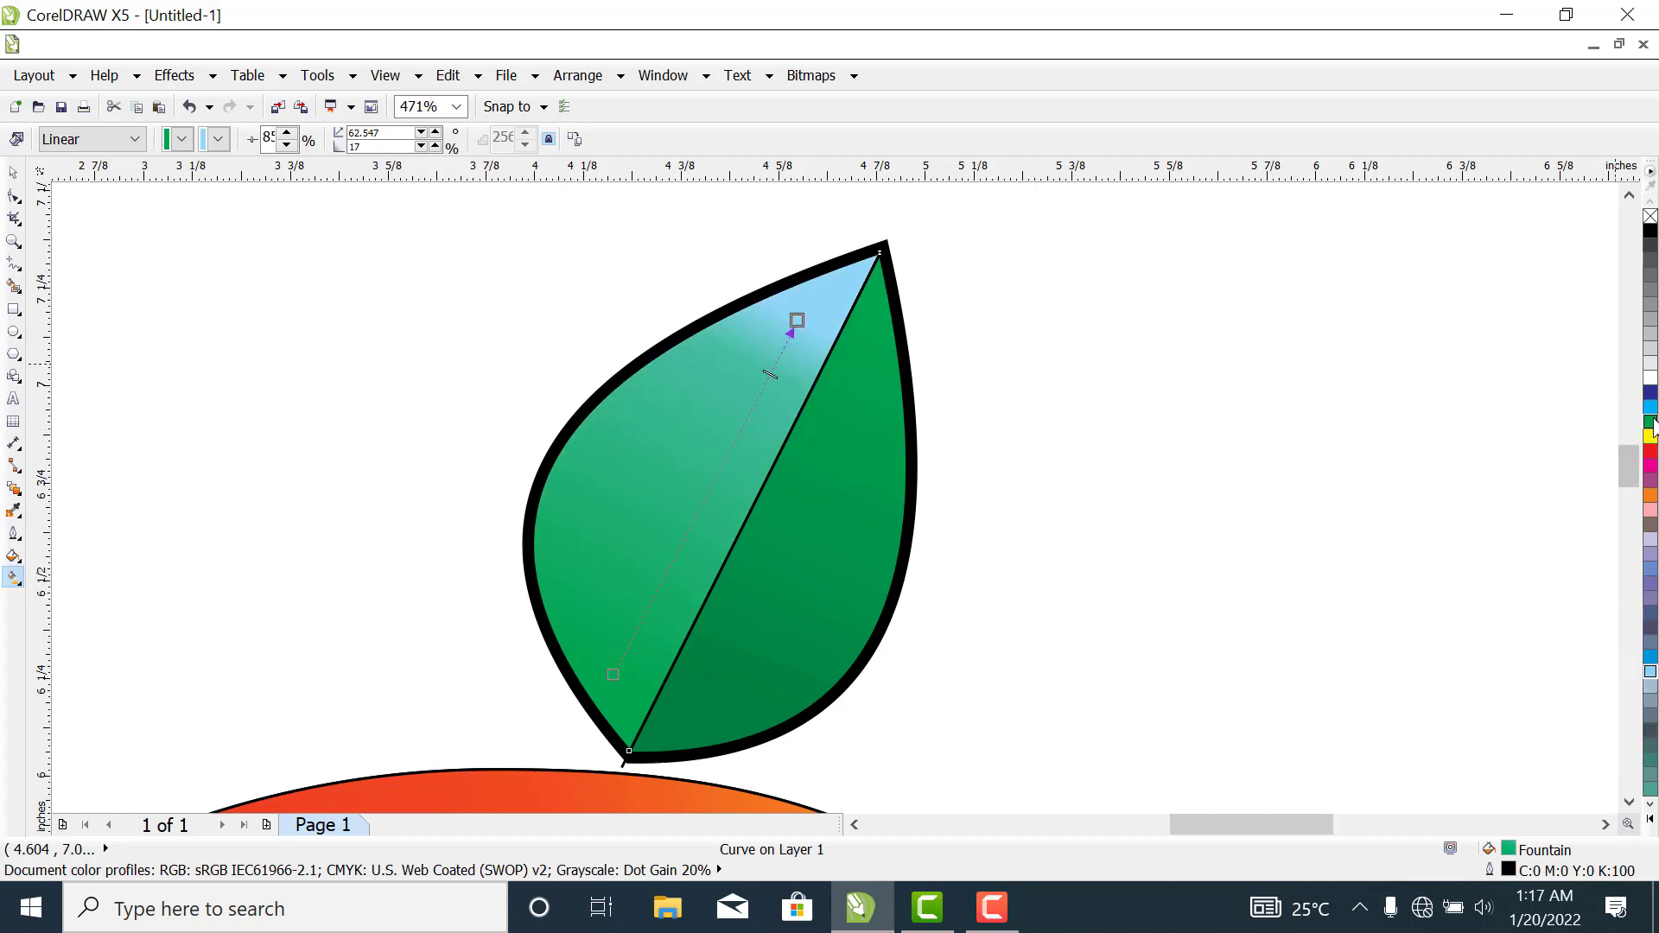
left_click(1651, 819)
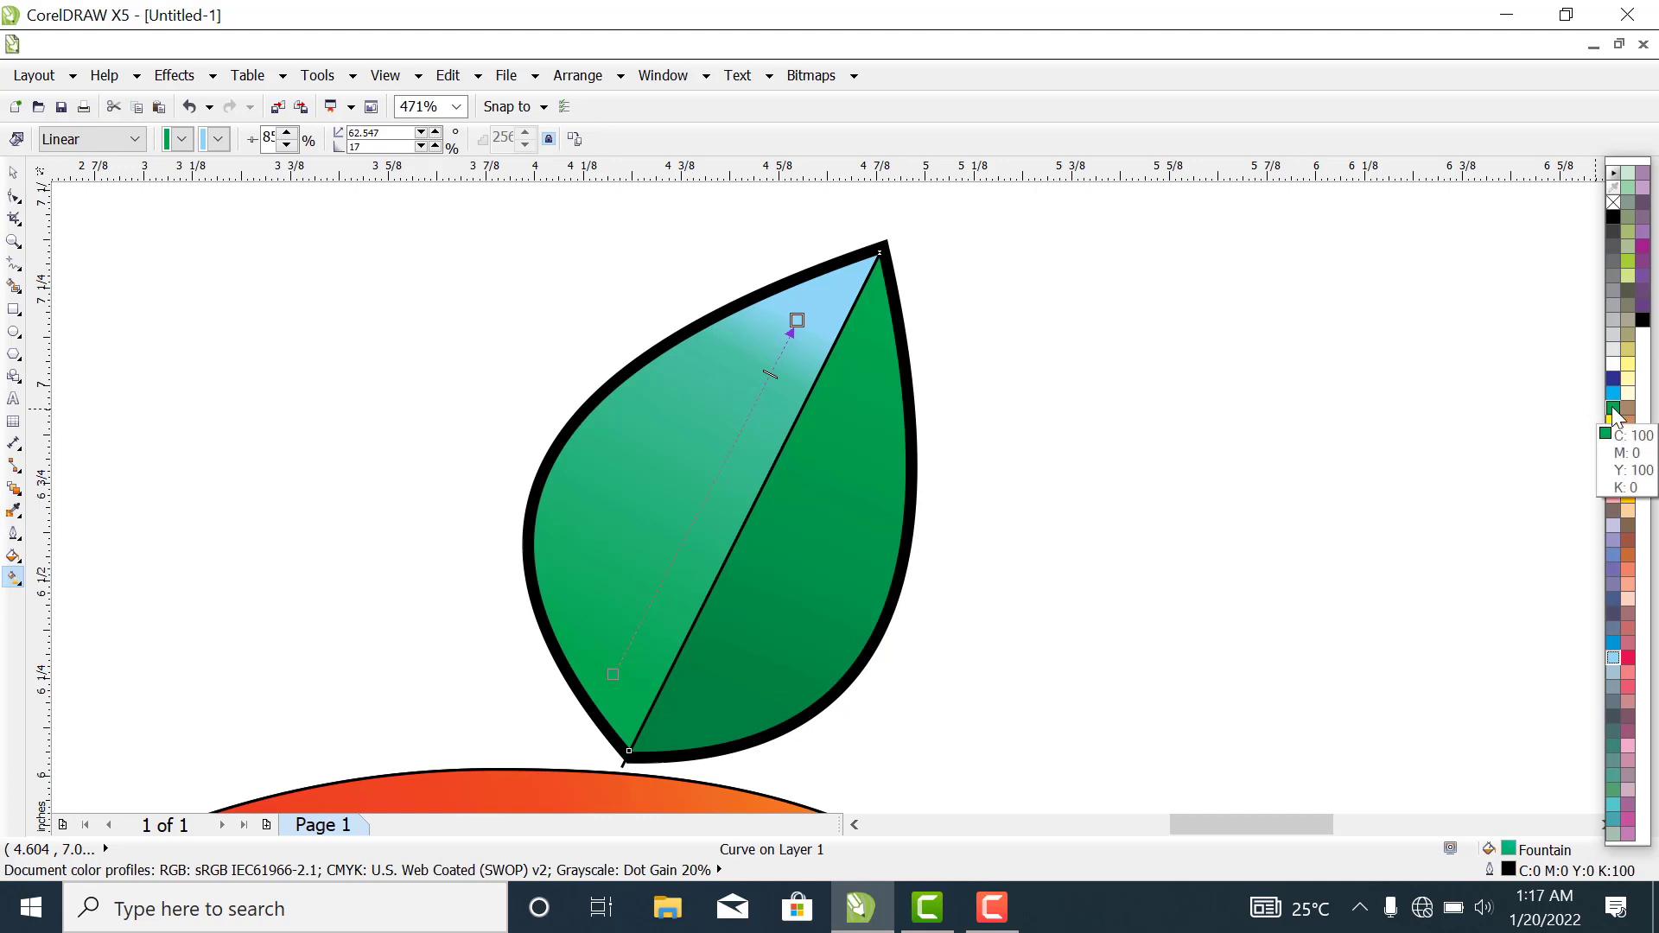
left_click(1629, 262)
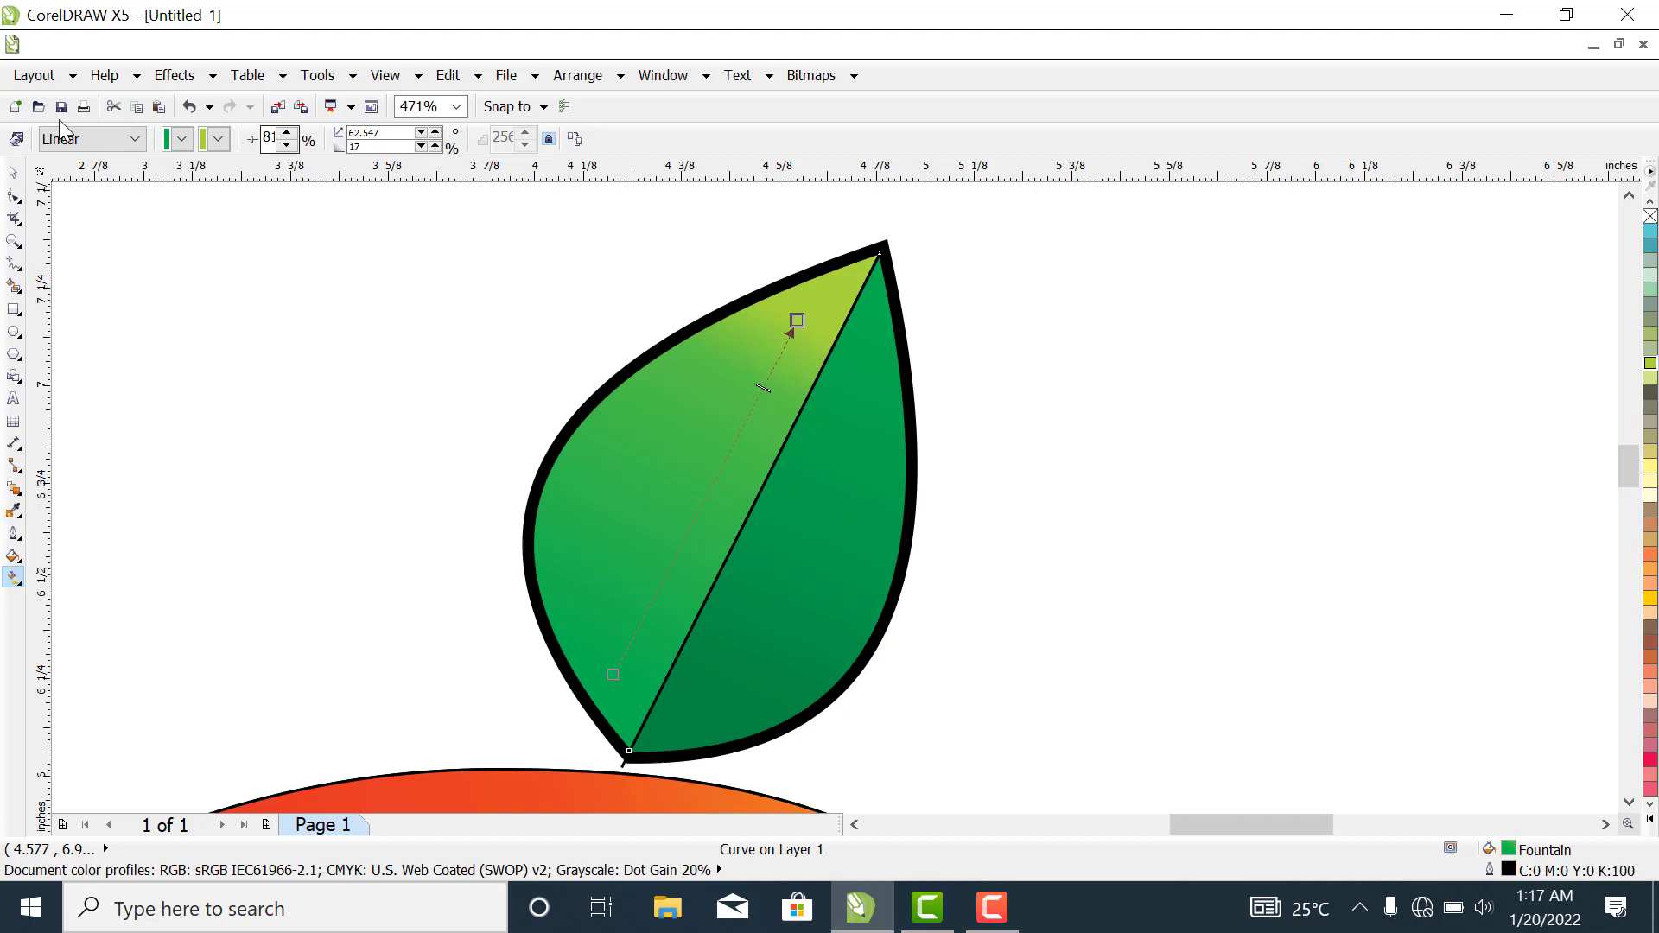
- Delete the straight dividing line that extends past the leaf's base
left_click(13, 172)
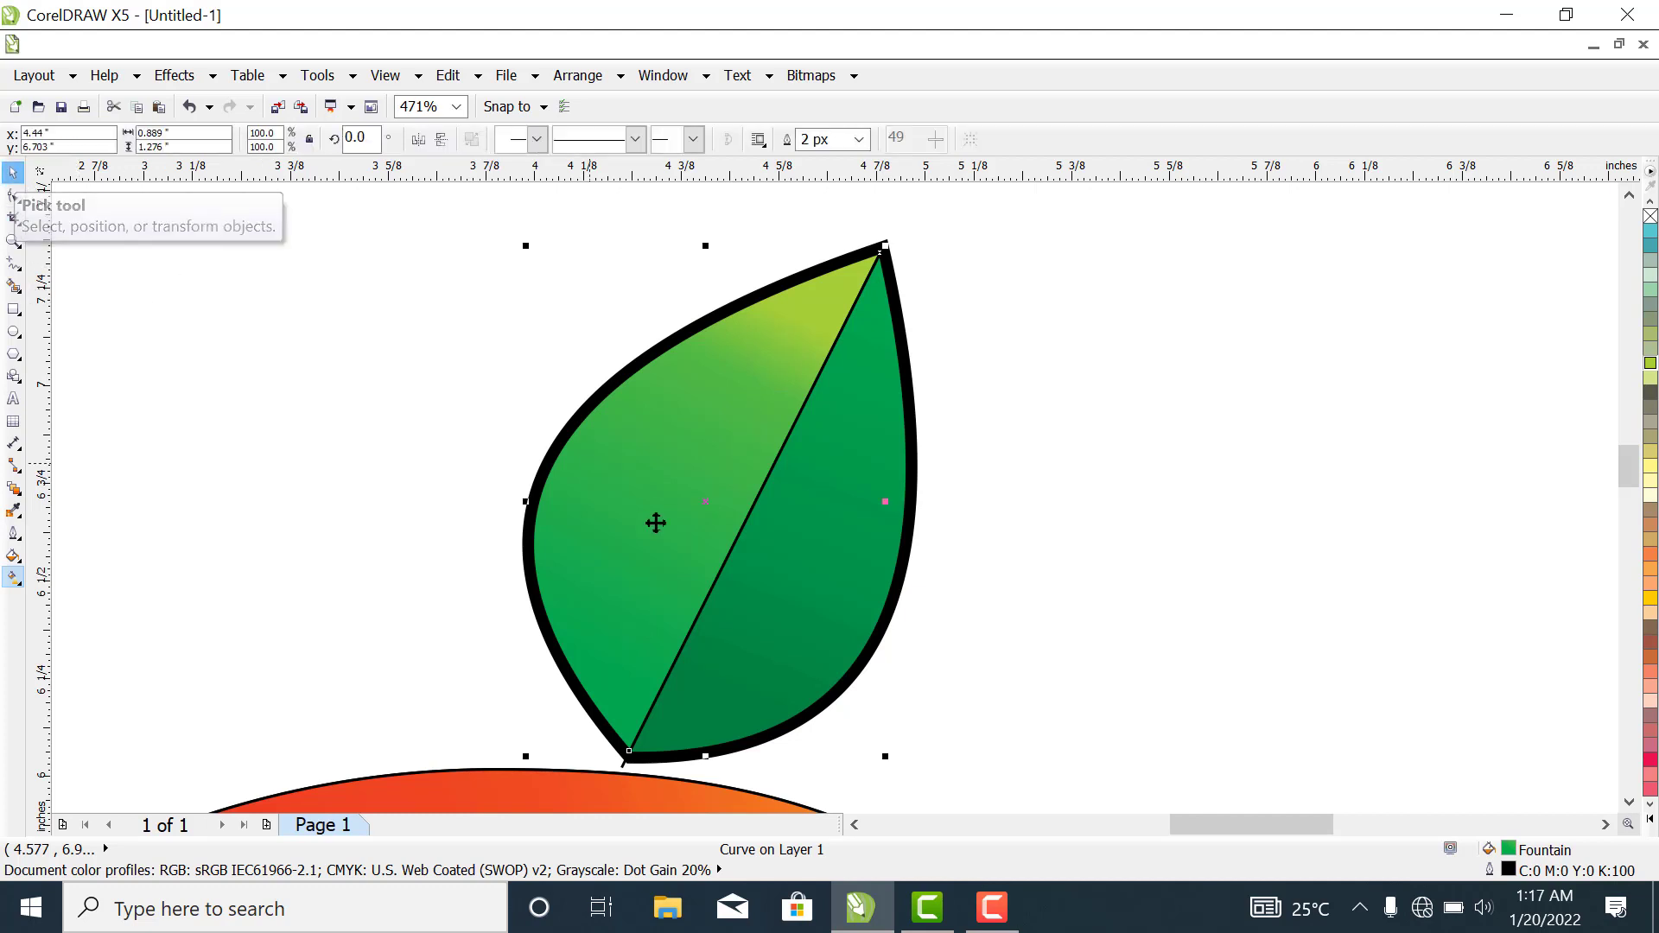
left_click(622, 769)
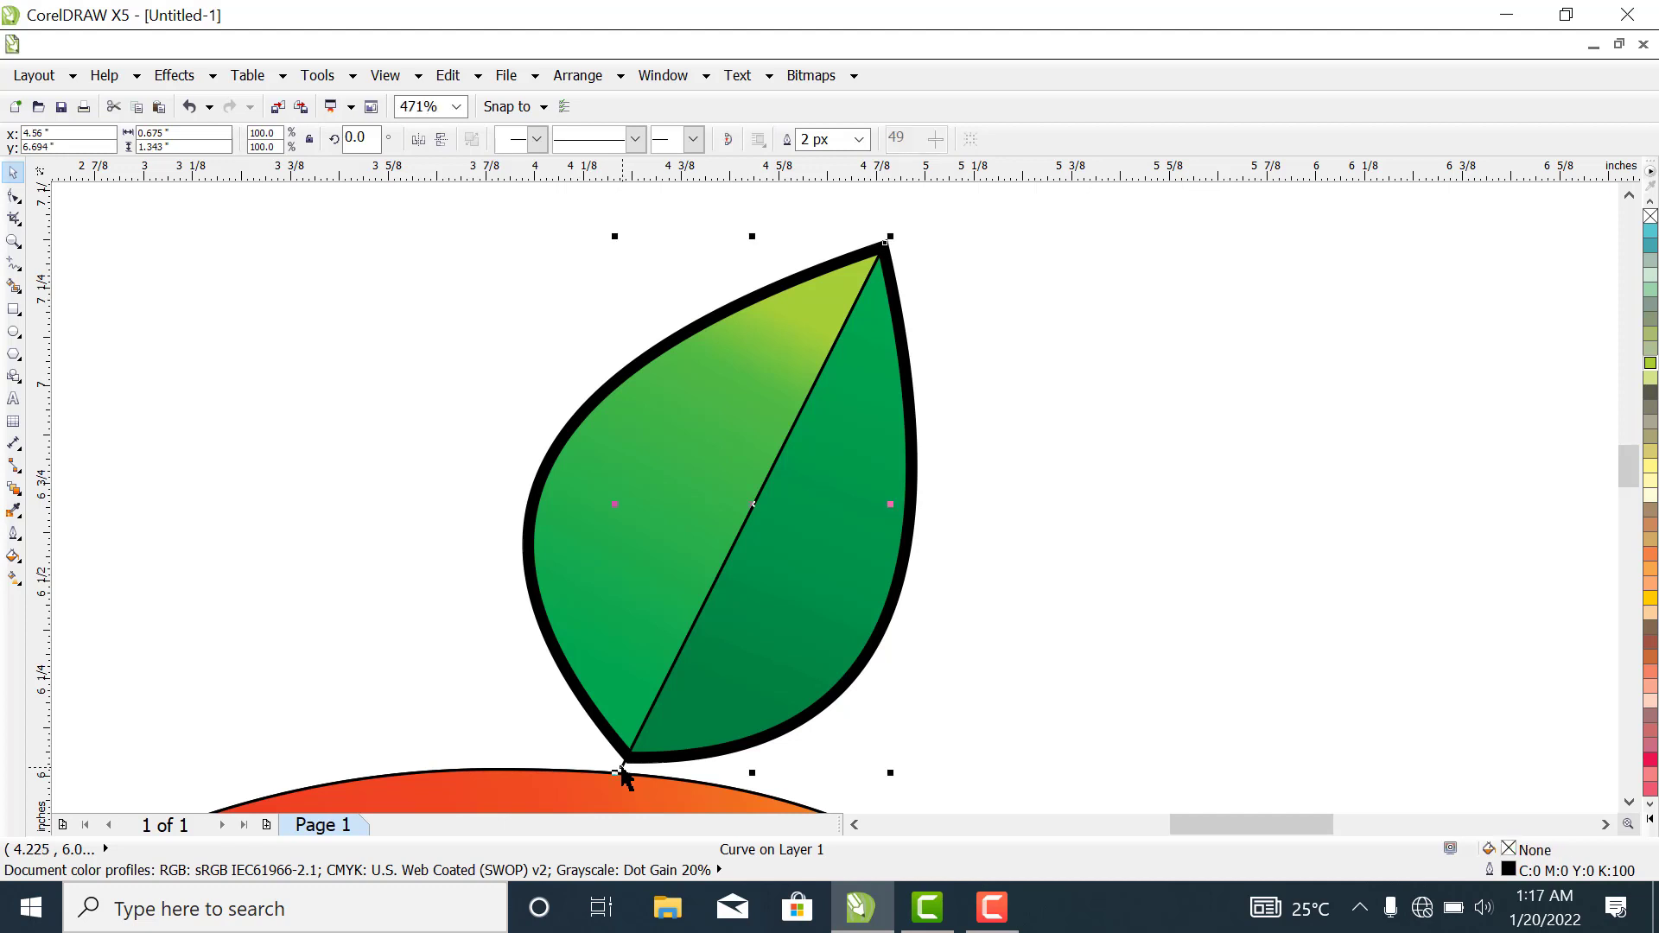
right_click(622, 769)
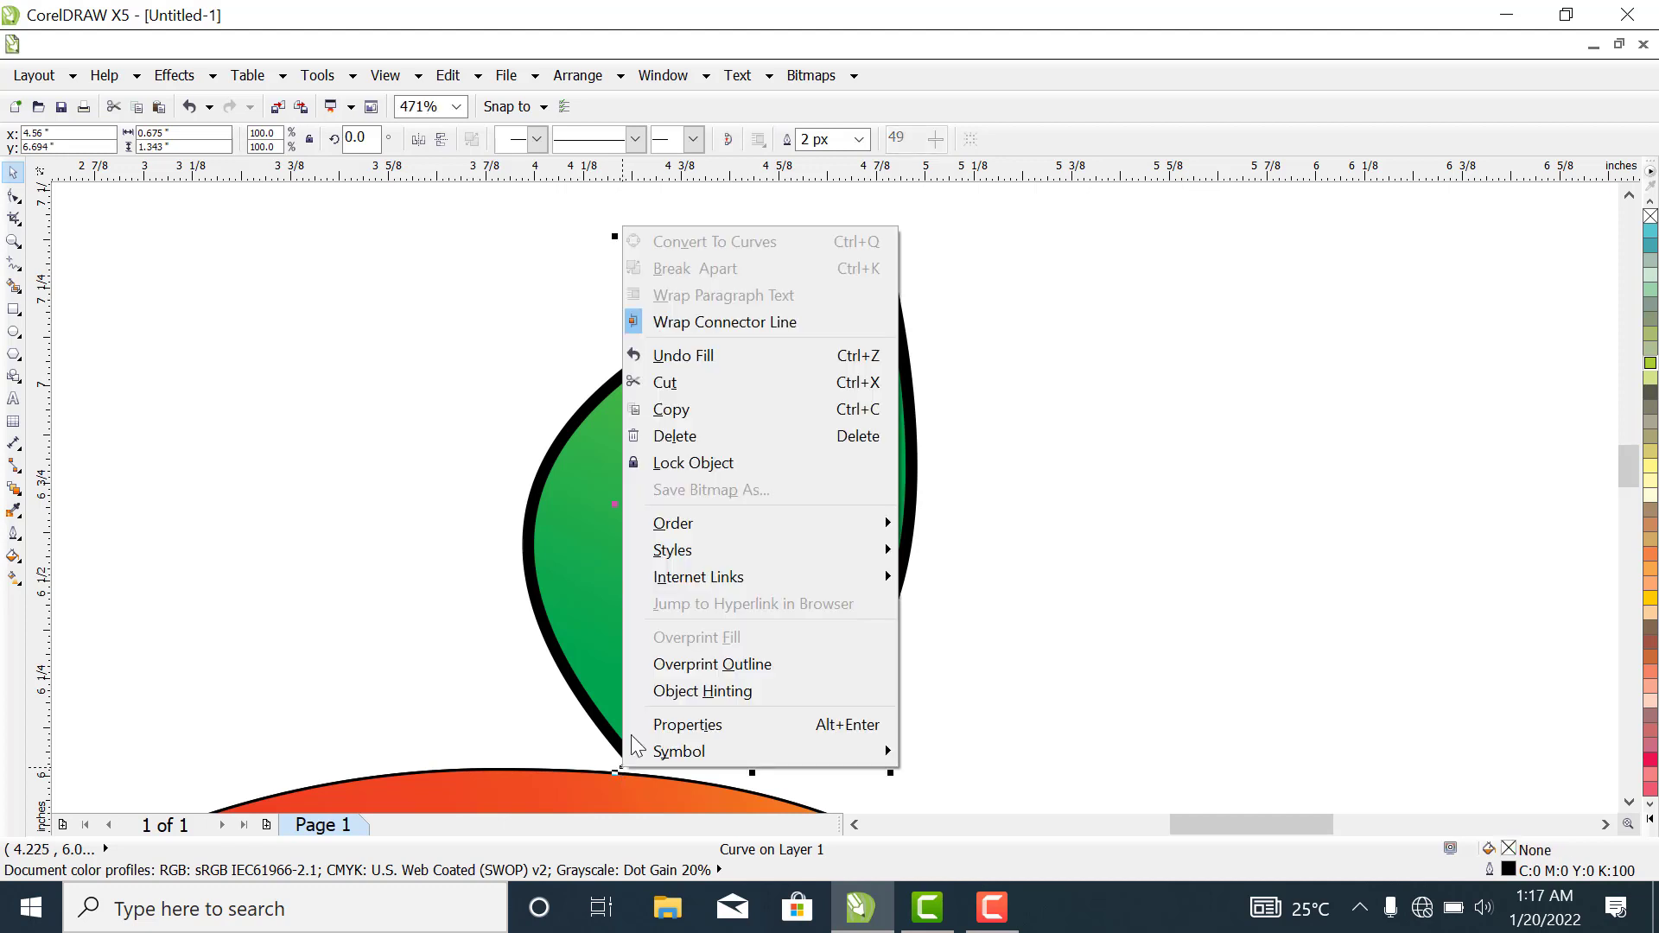
left_click(674, 436)
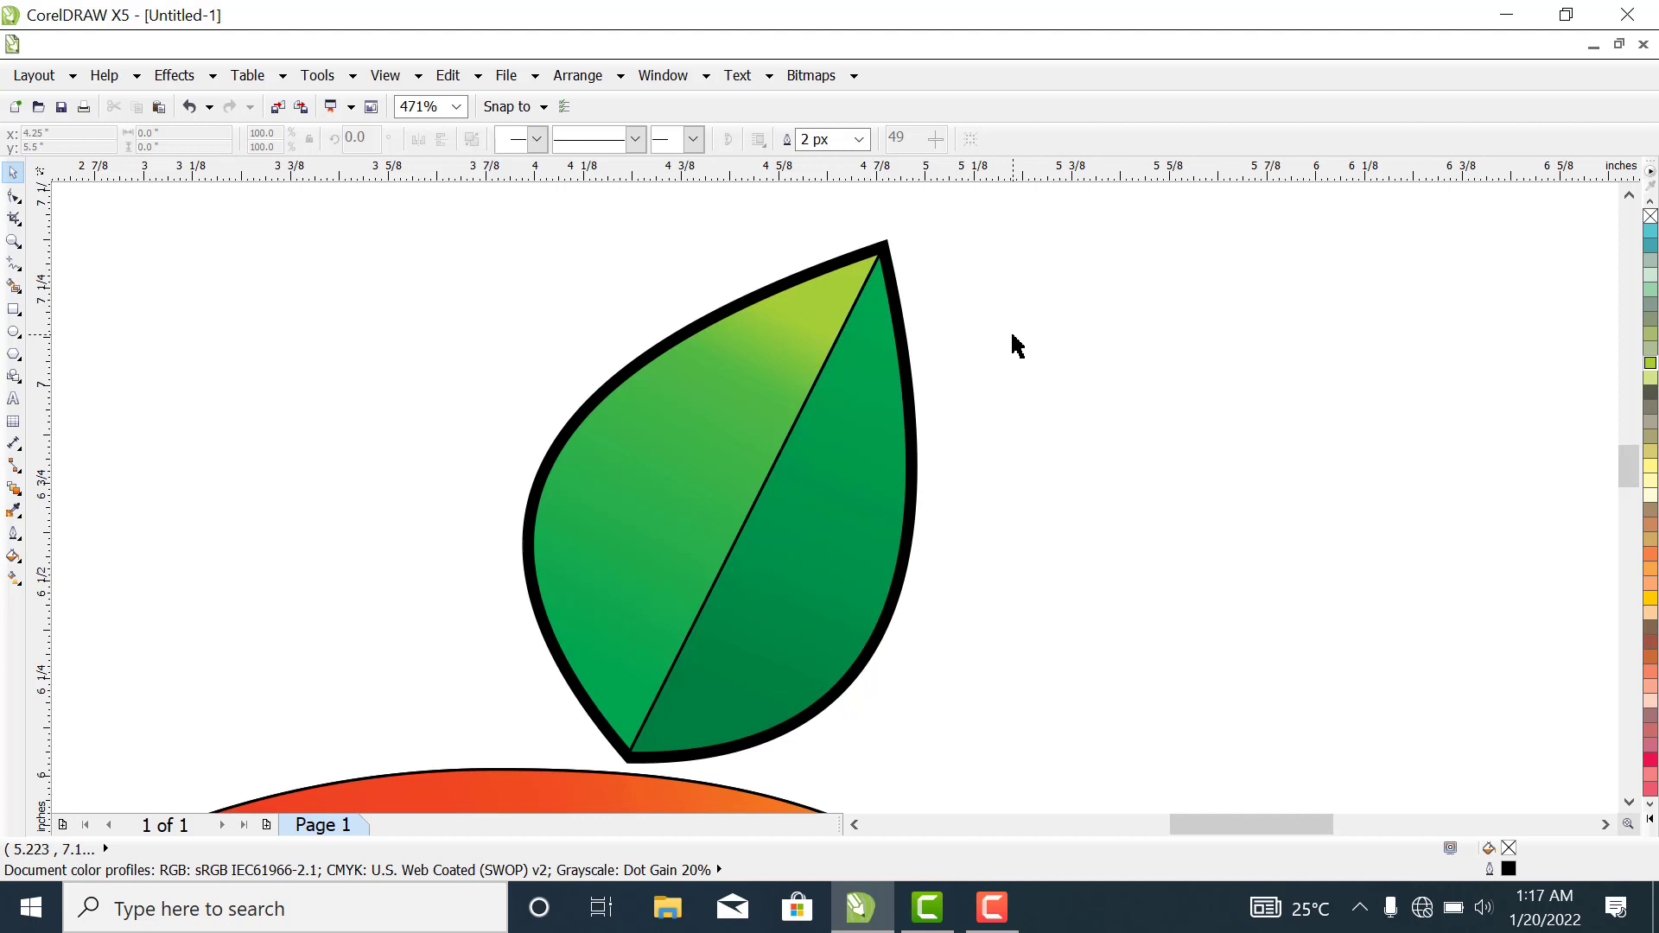
- Select all the pieces of the leaf above the circular figure and group them
scroll(1017, 346, "down", 2)
scroll(1017, 346, "down", 2)
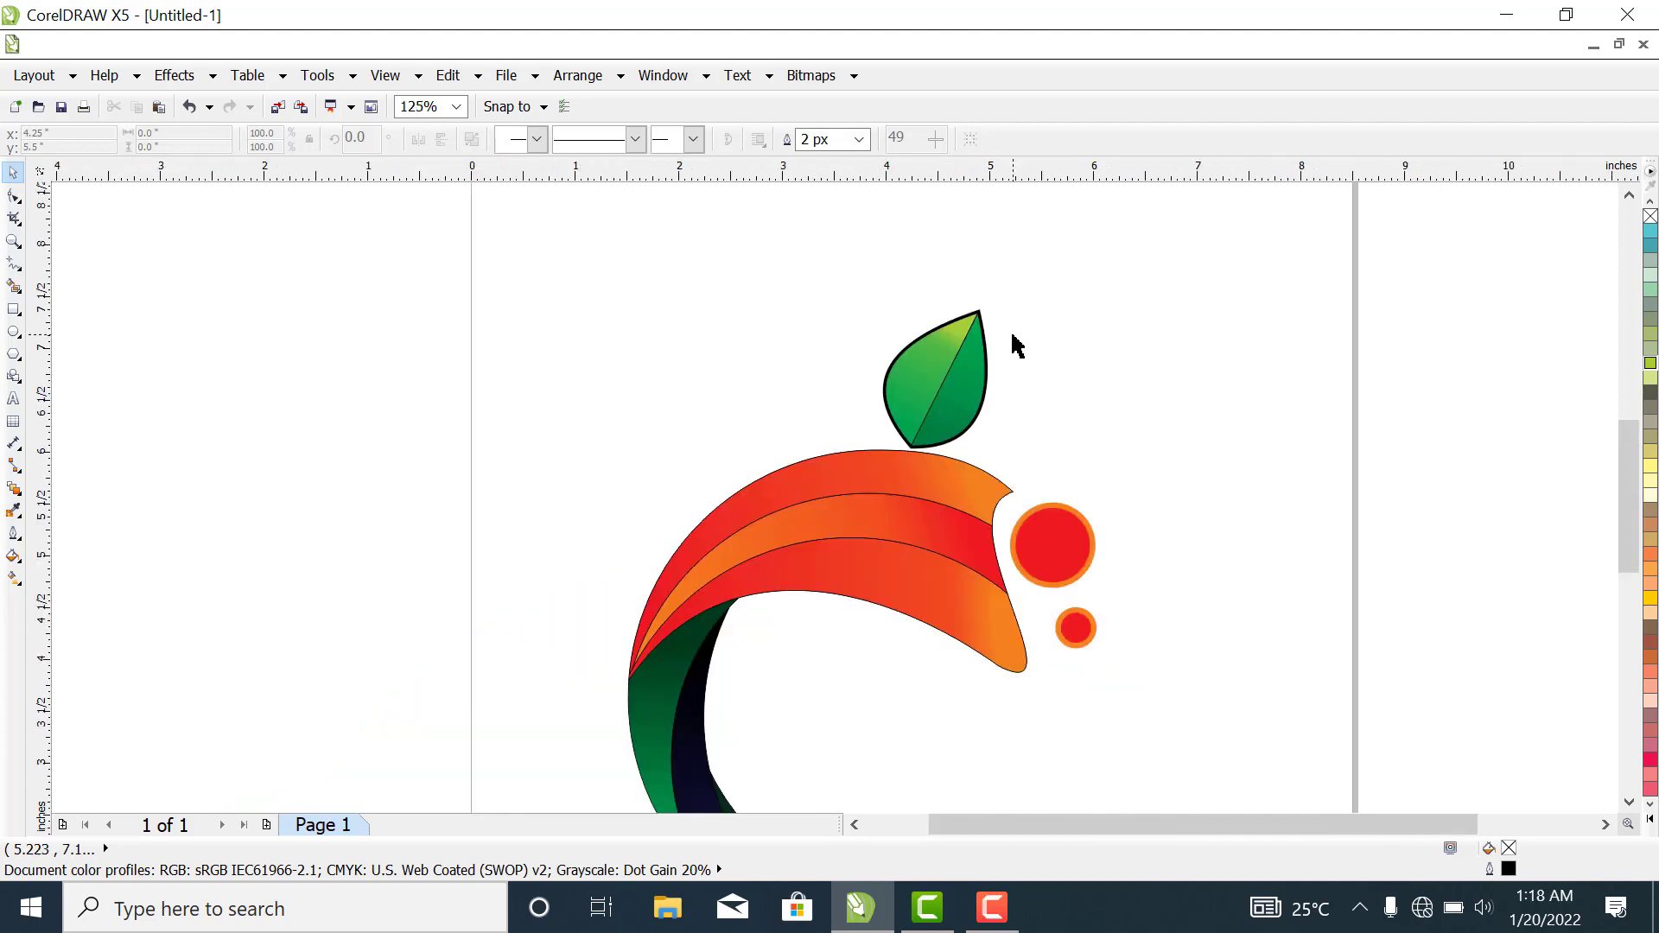
scroll(1017, 346, "down", 2)
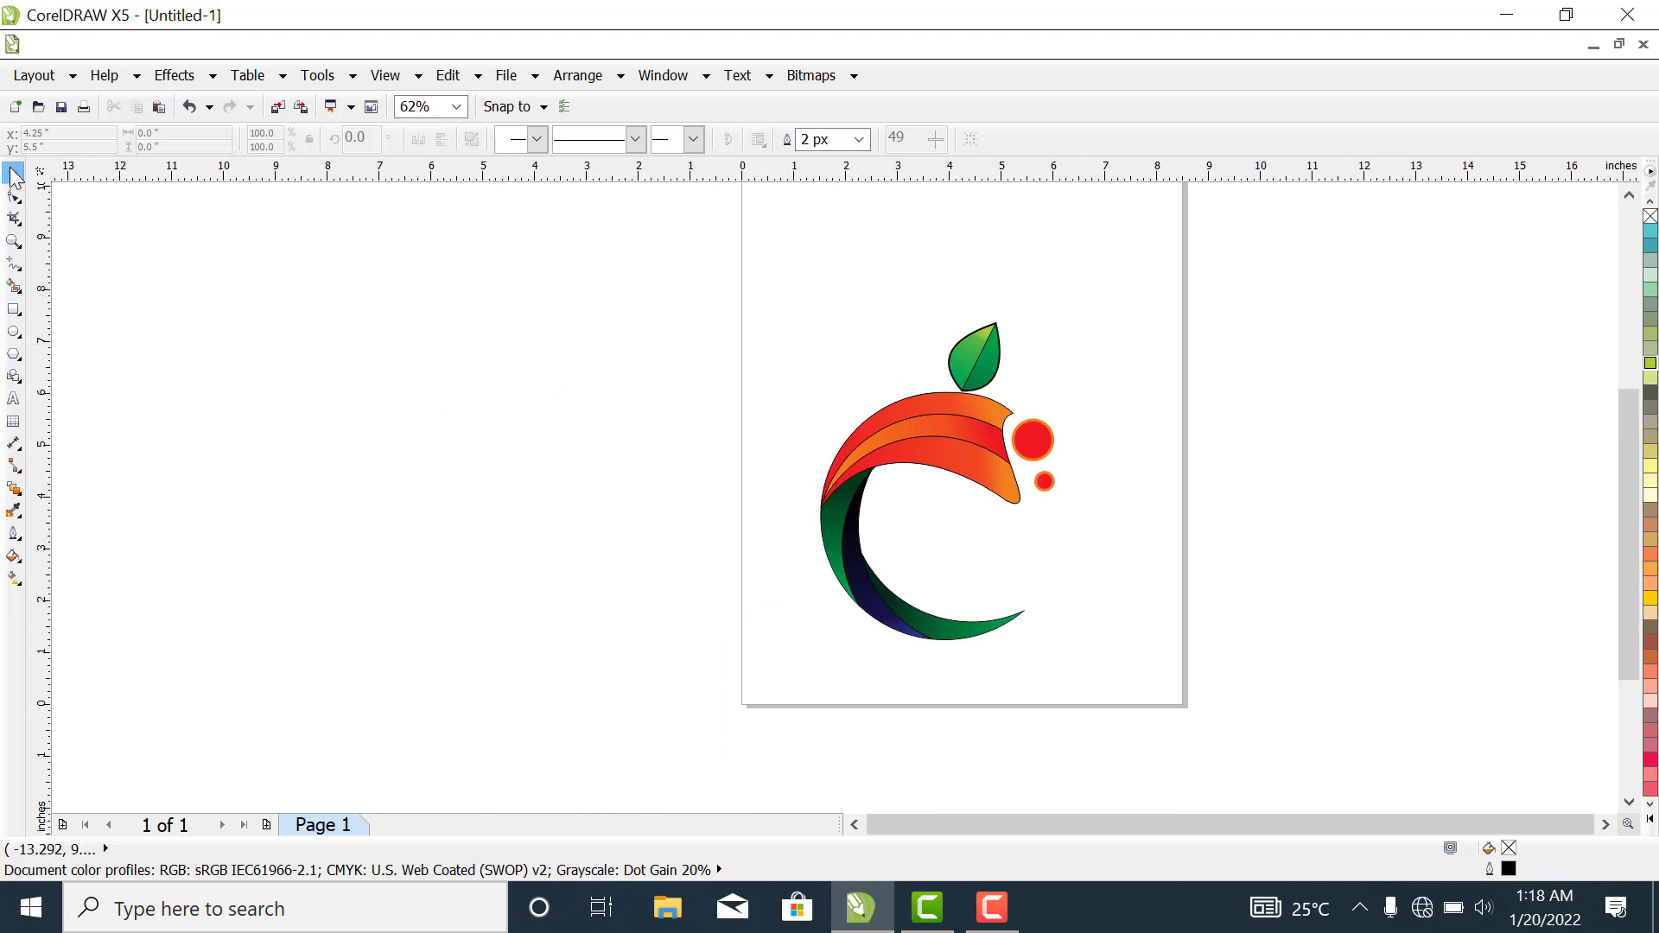
left_click(974, 369)
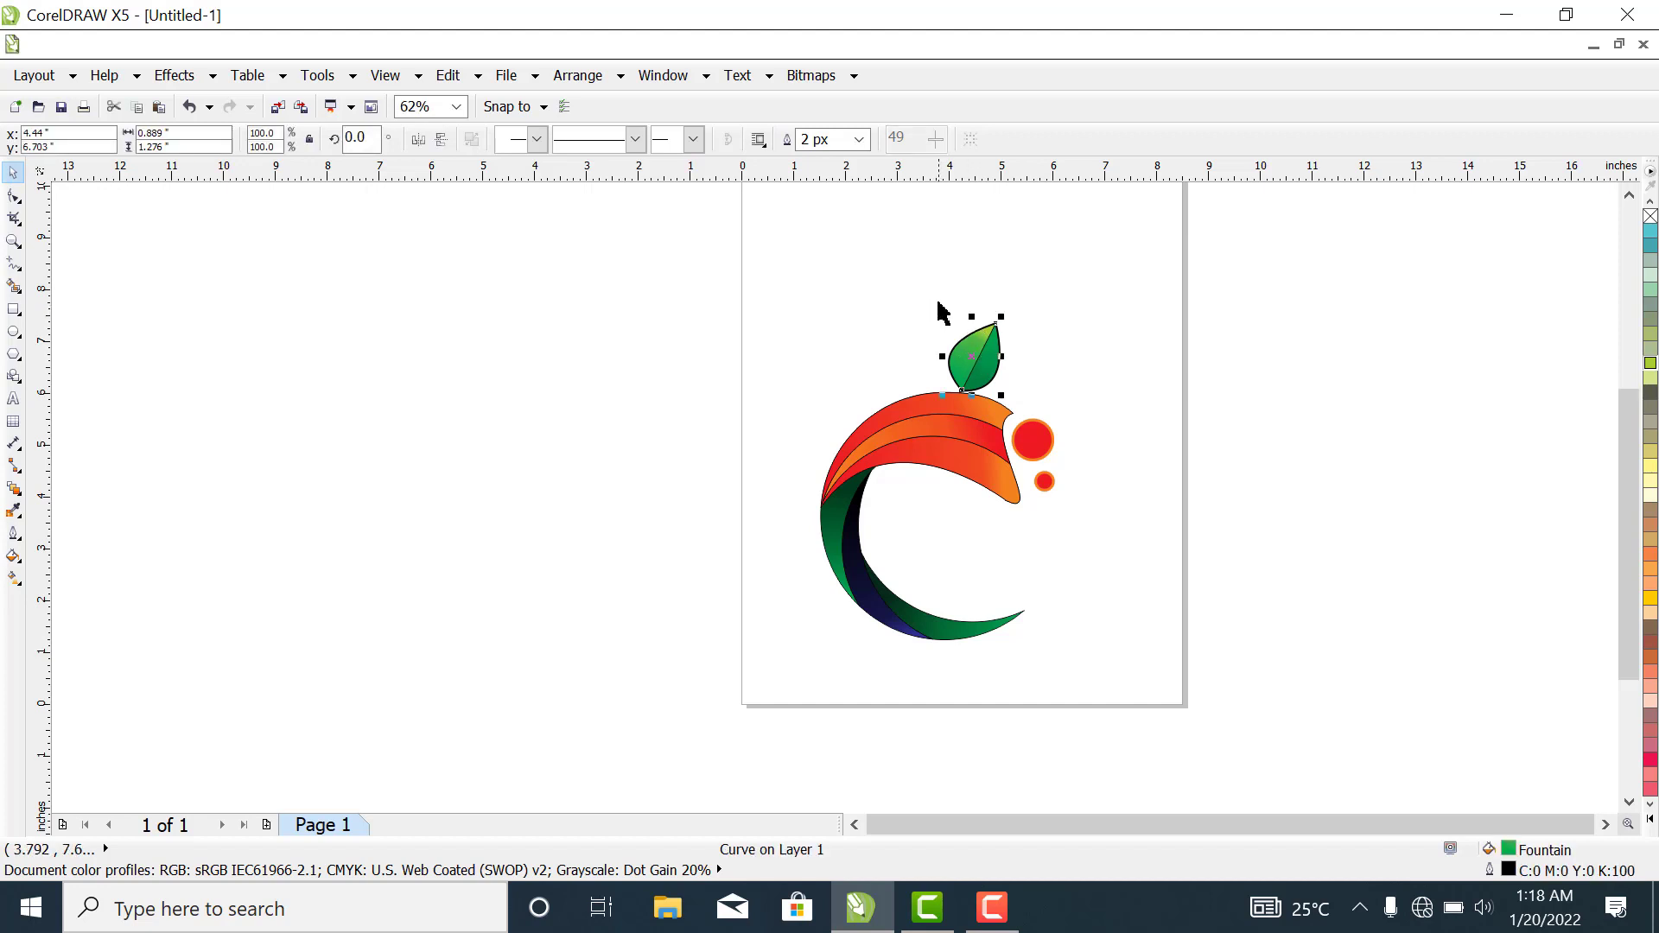
left_click(1293, 352)
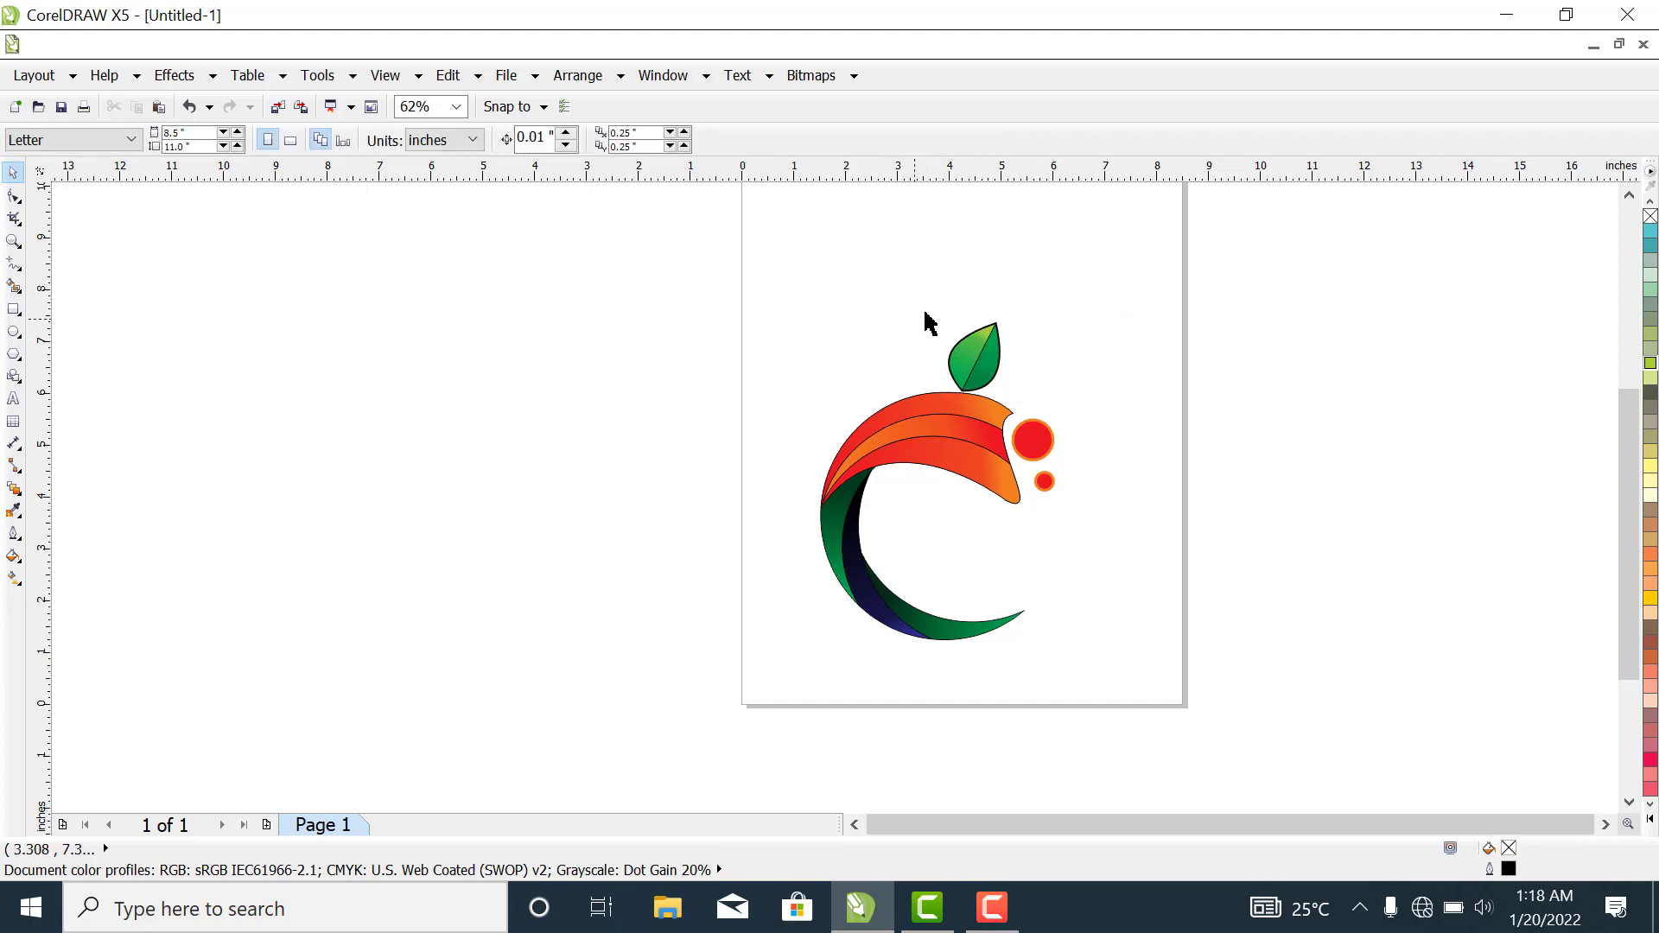
left_click_drag(940, 296, 1029, 400)
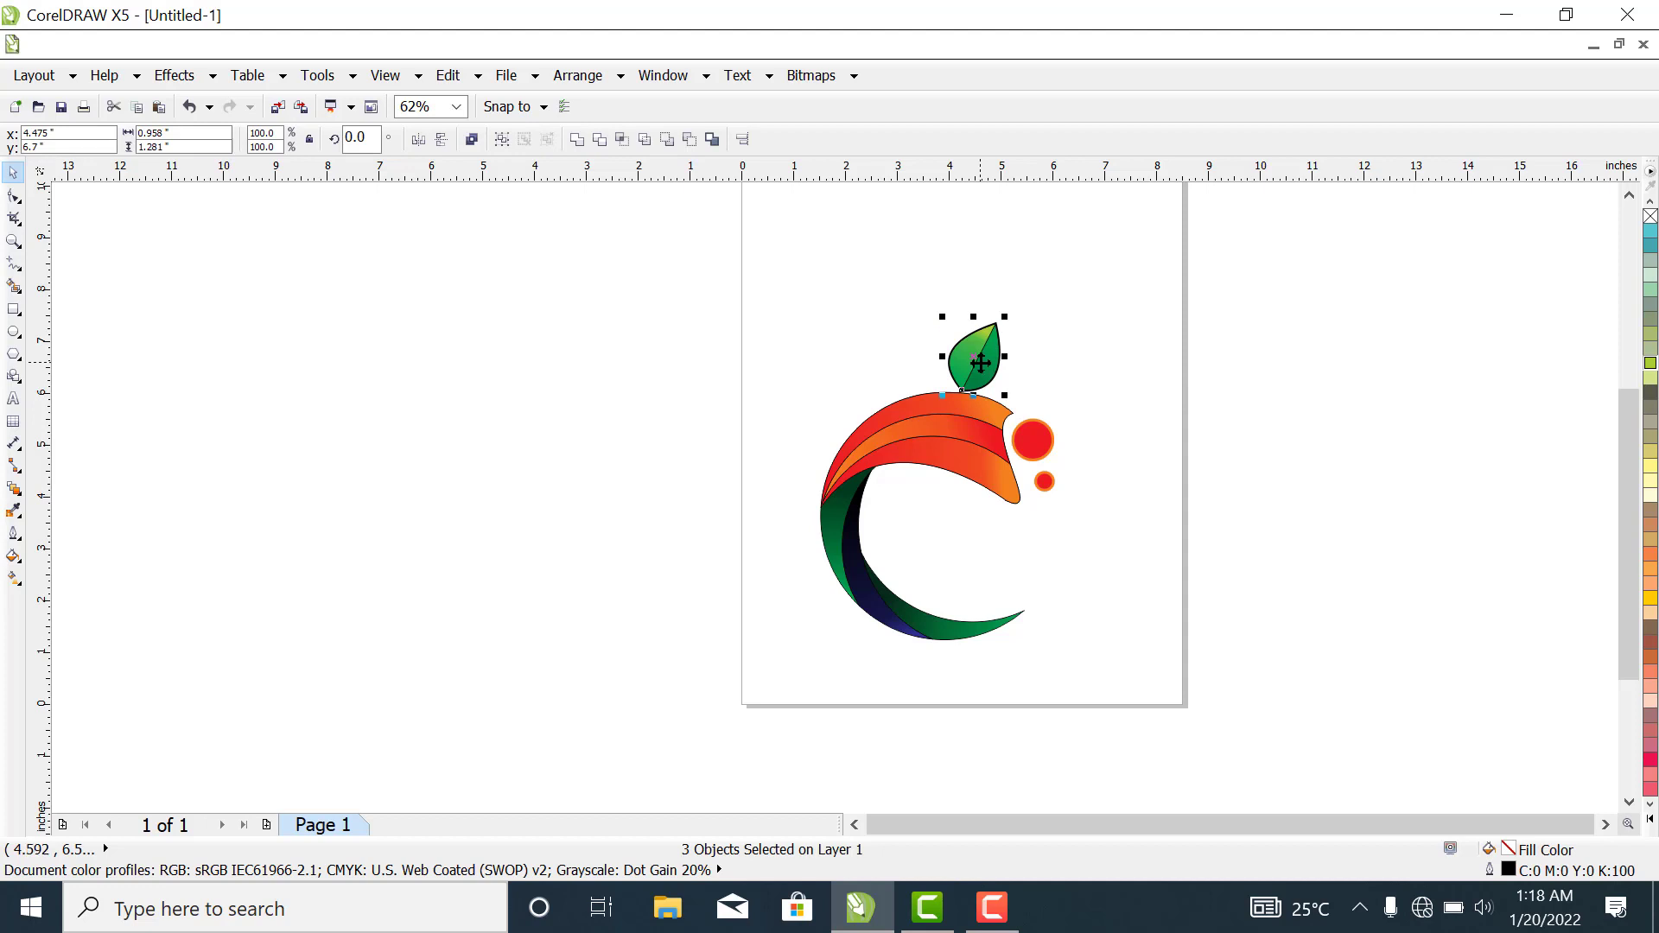
key("ctrl+g")
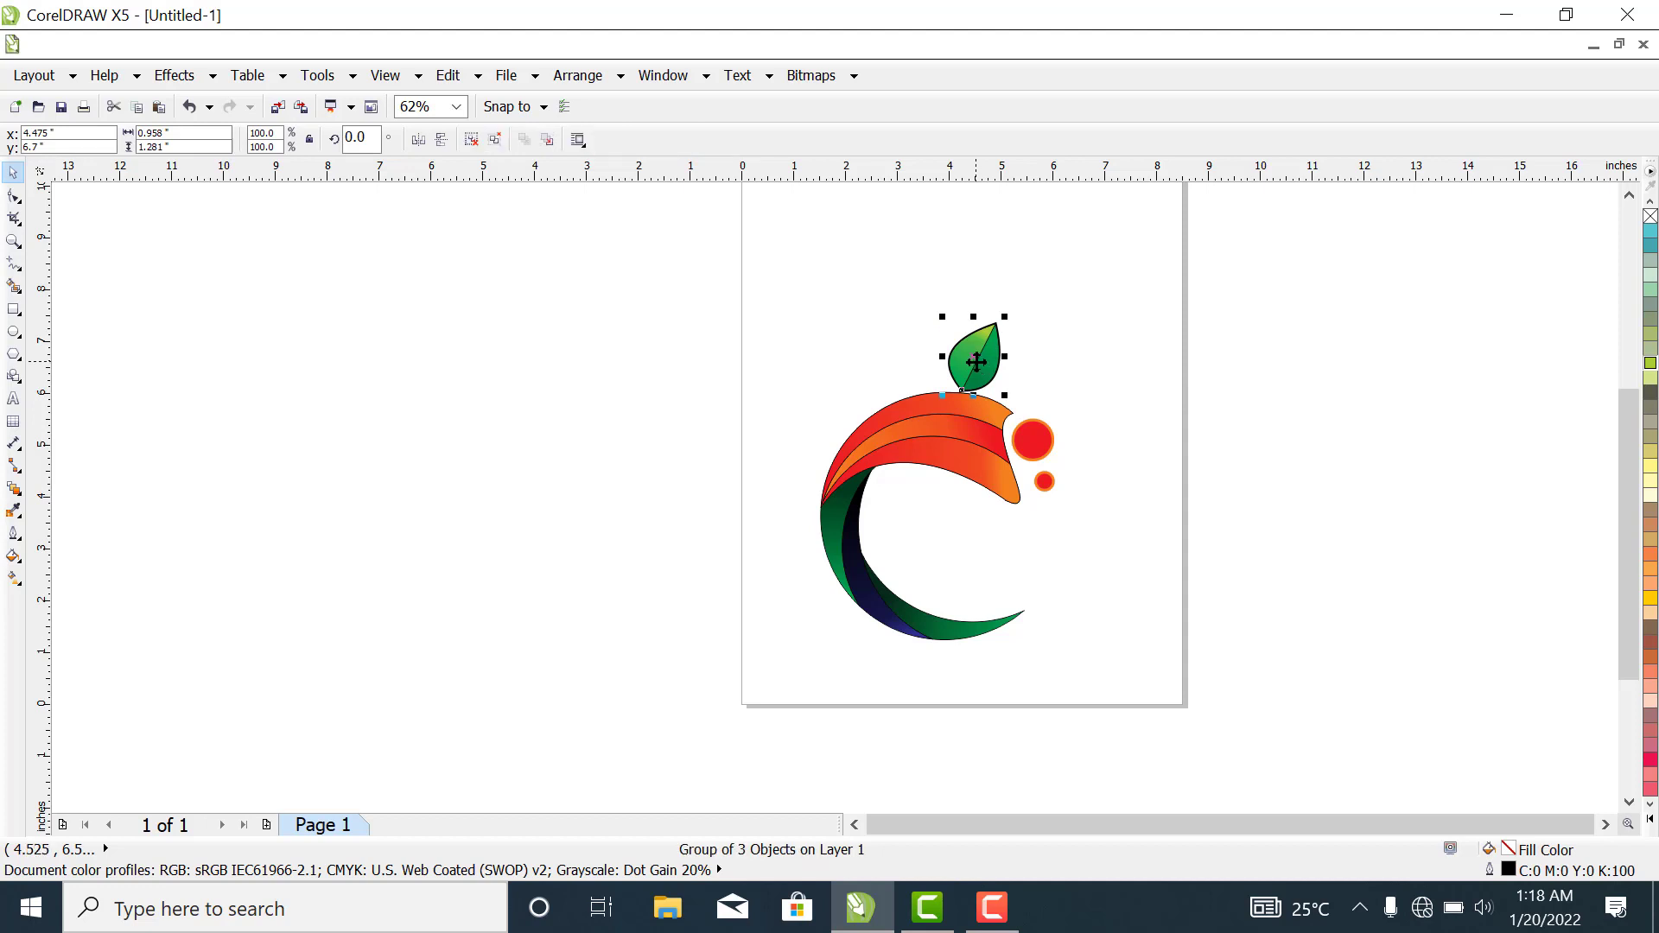
- Reposition the grouped leaf so its base sits just above the upper edge of the orange arc, slightly towards the arc's open end
left_click_drag(976, 361, 998, 315)
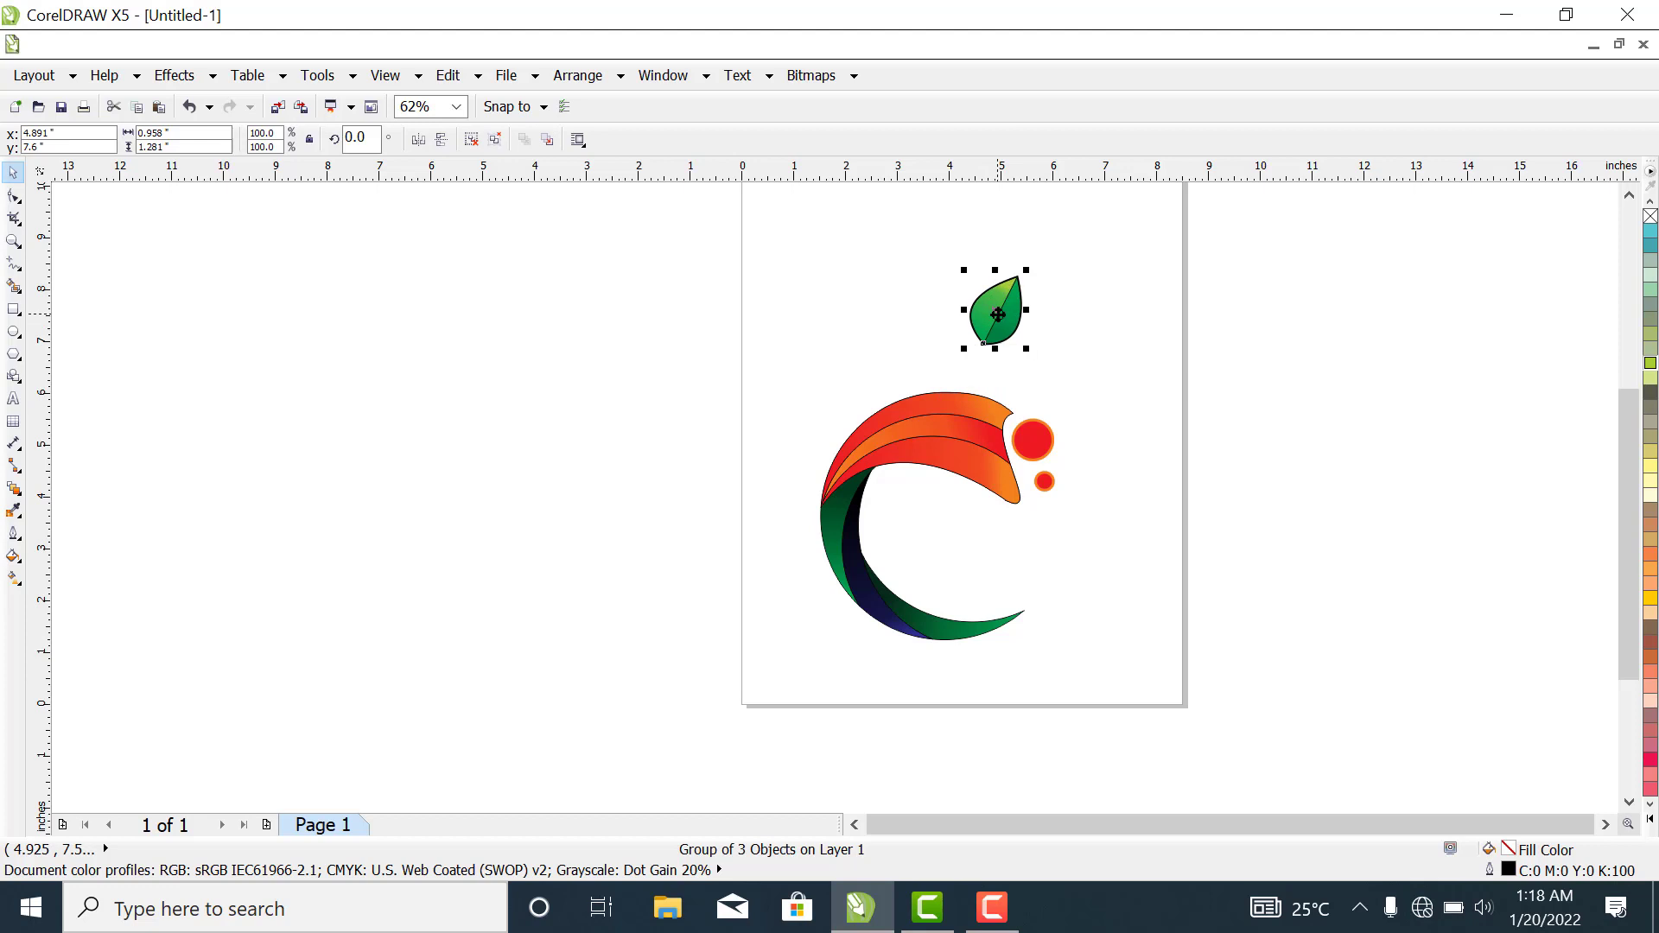
left_click(1063, 314)
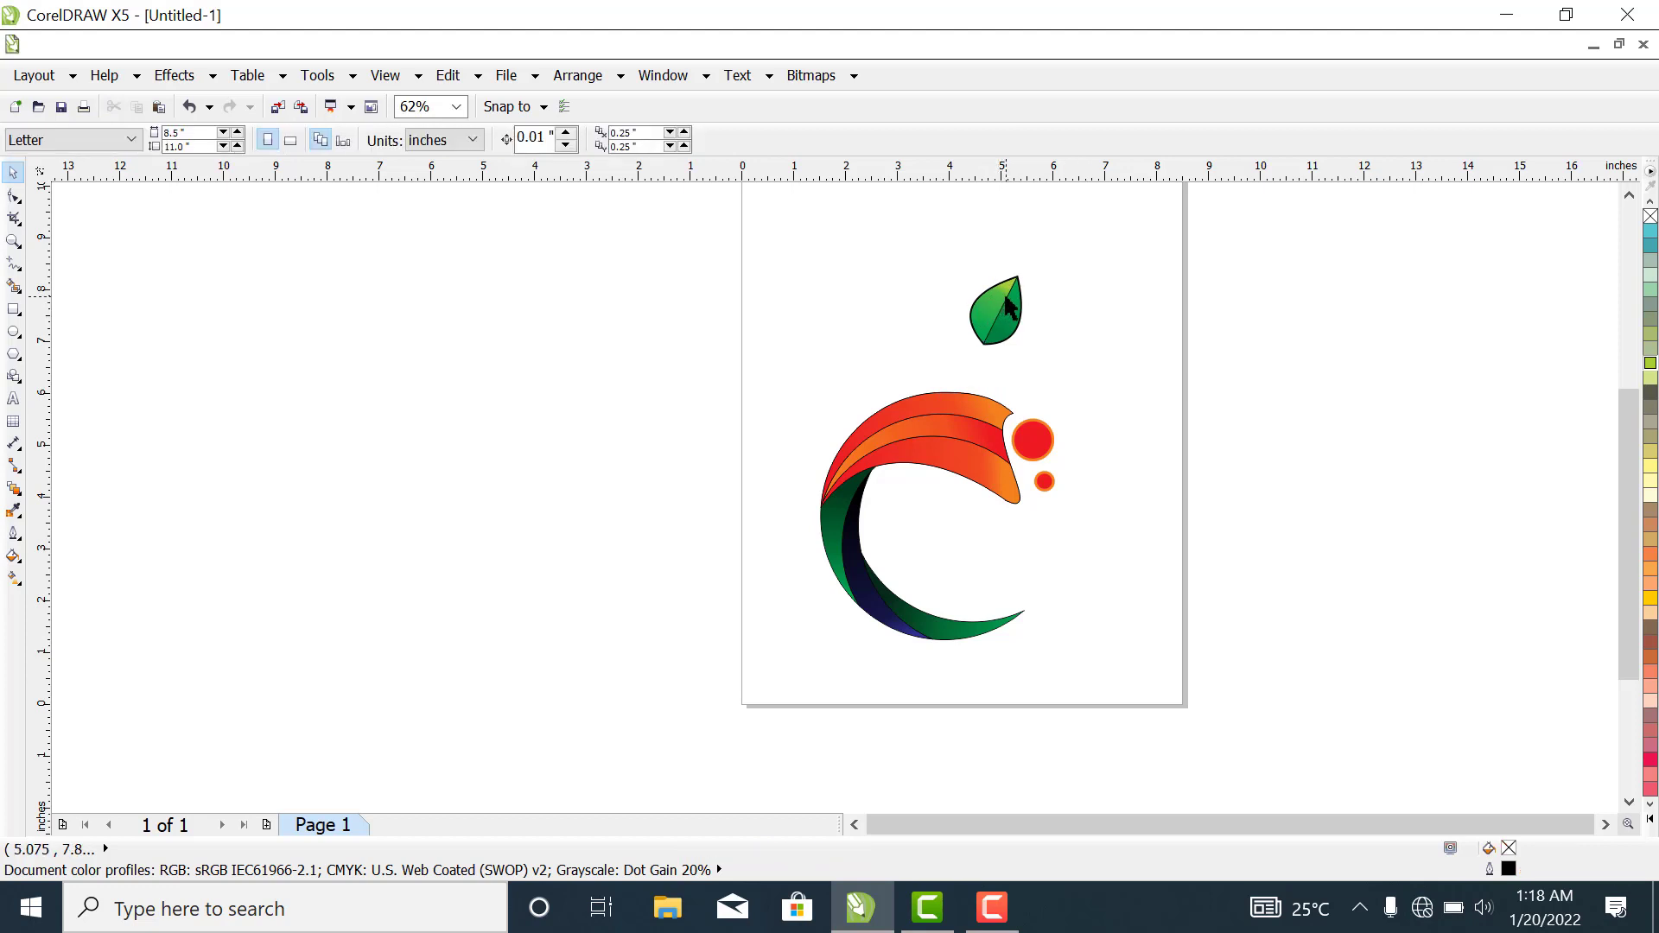
left_click_drag(1007, 333, 995, 349)
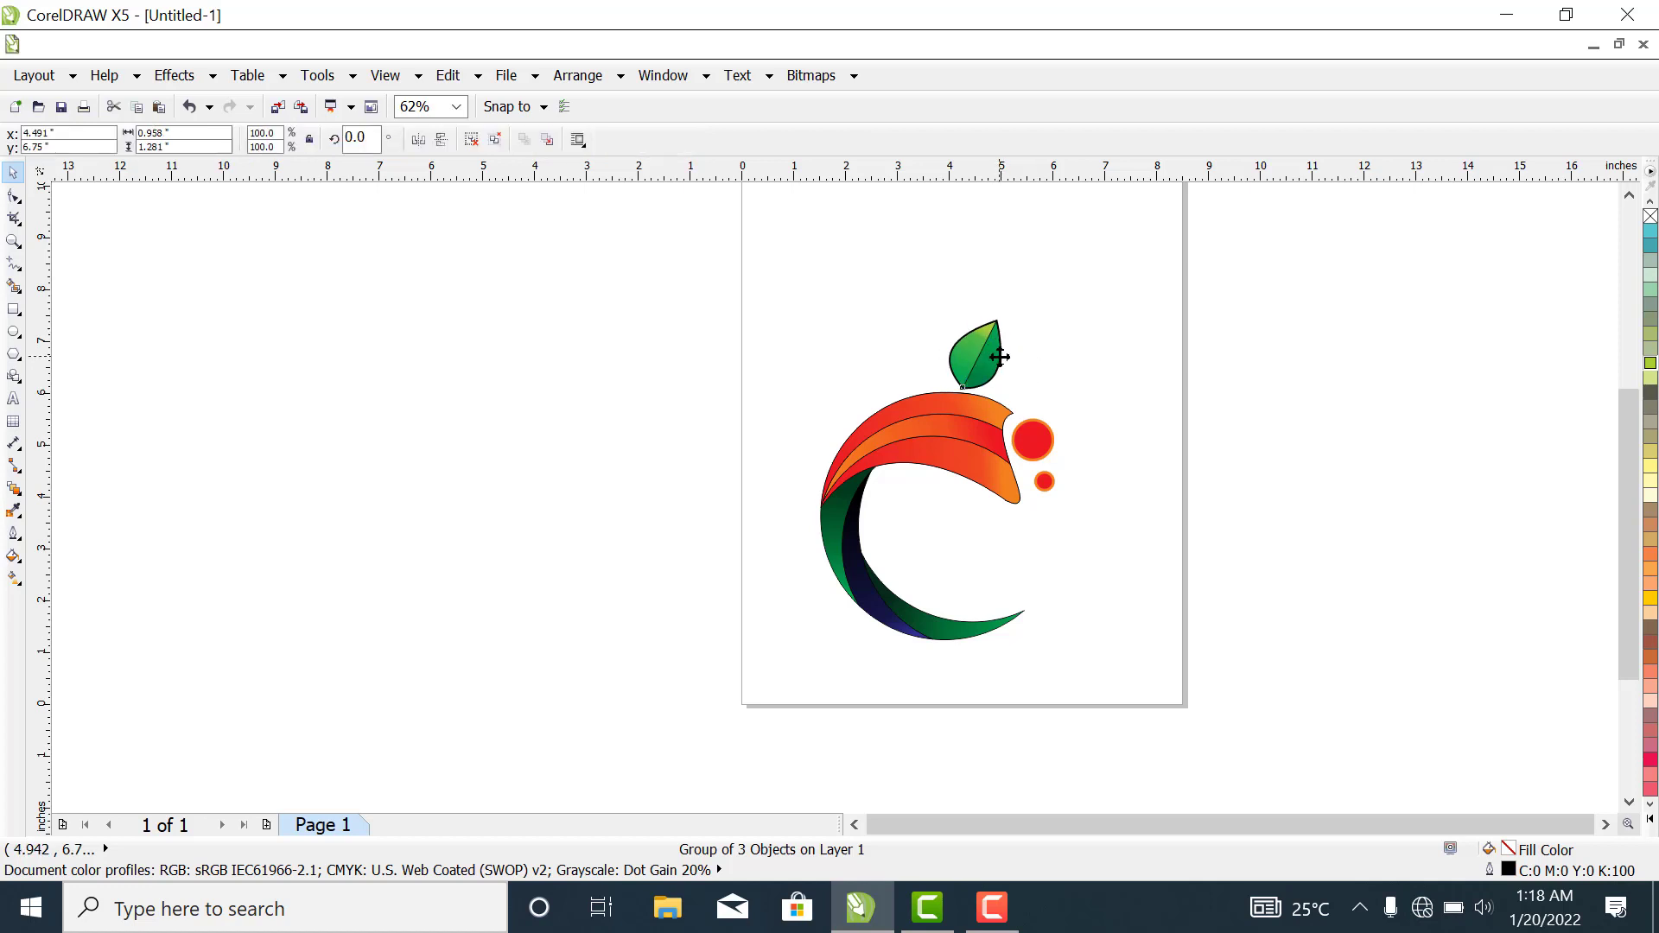
left_click(1277, 373)
left_click(990, 360)
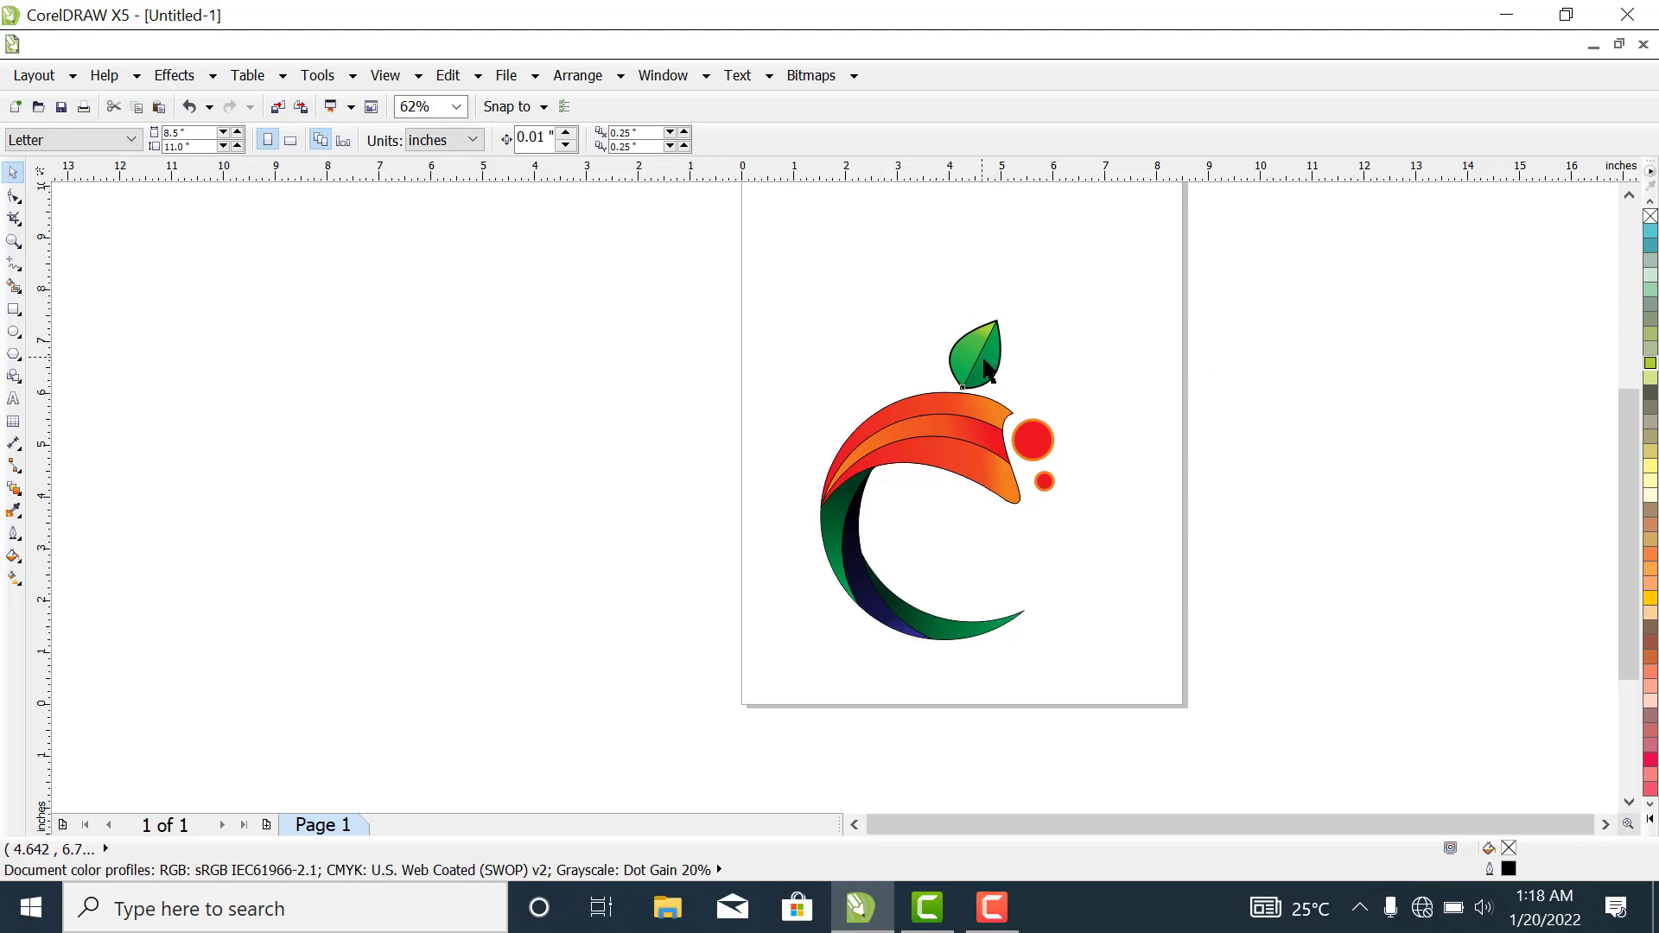
left_click_drag(990, 360, 975, 362)
left_click(1303, 378)
left_click(1269, 399)
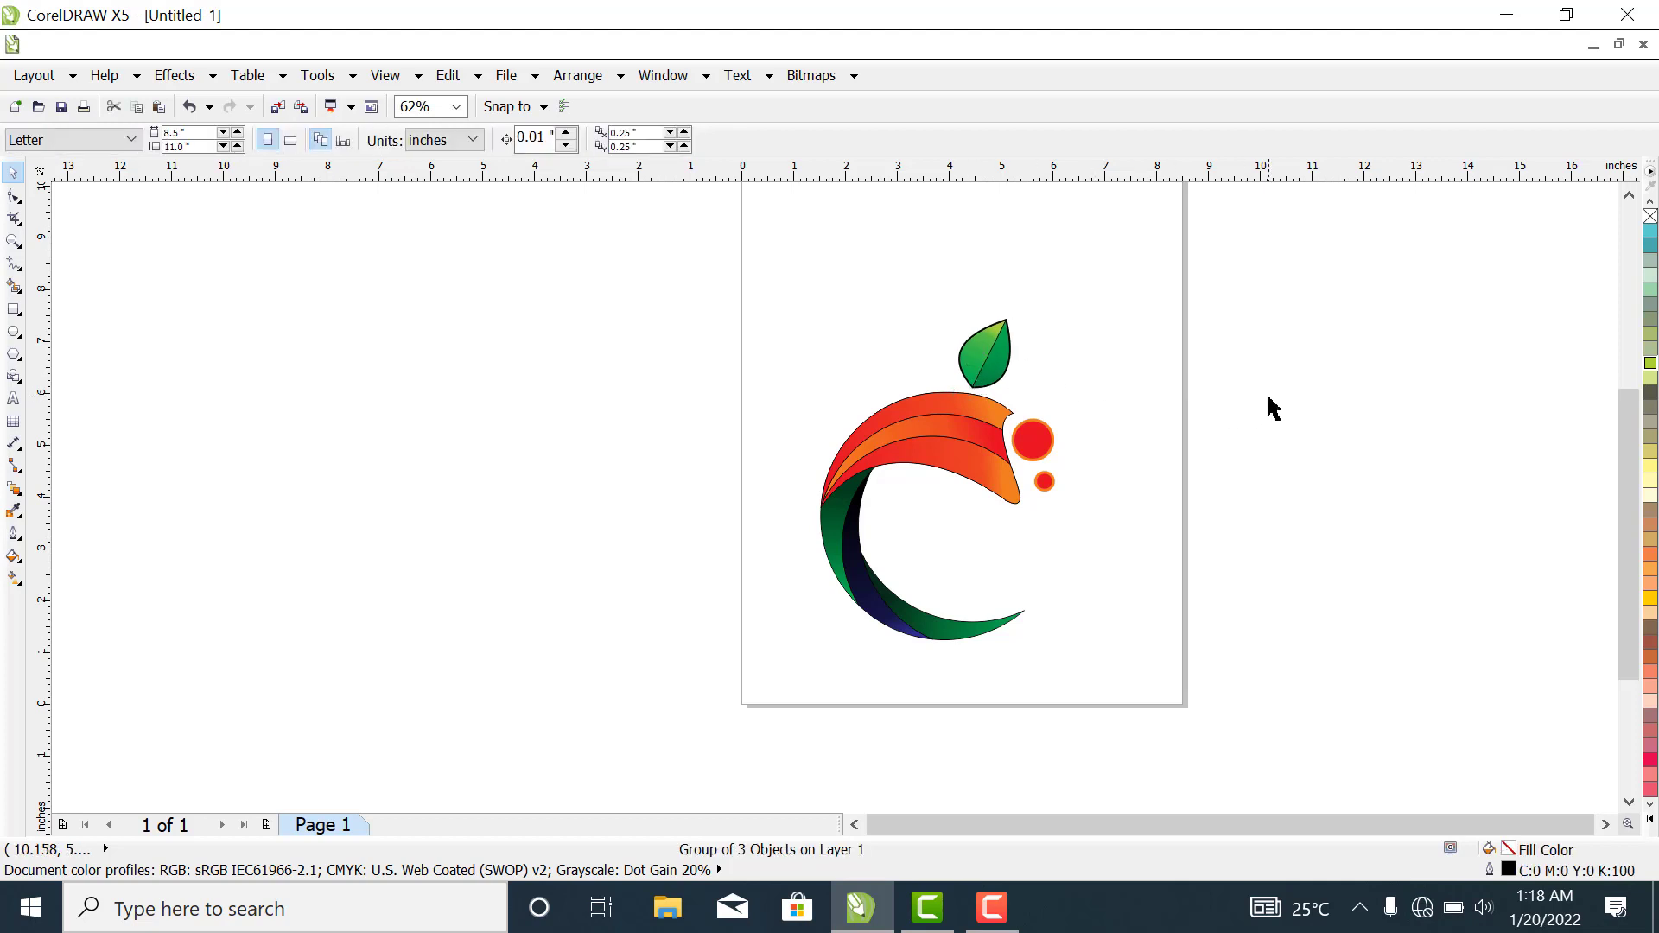
left_click(982, 359)
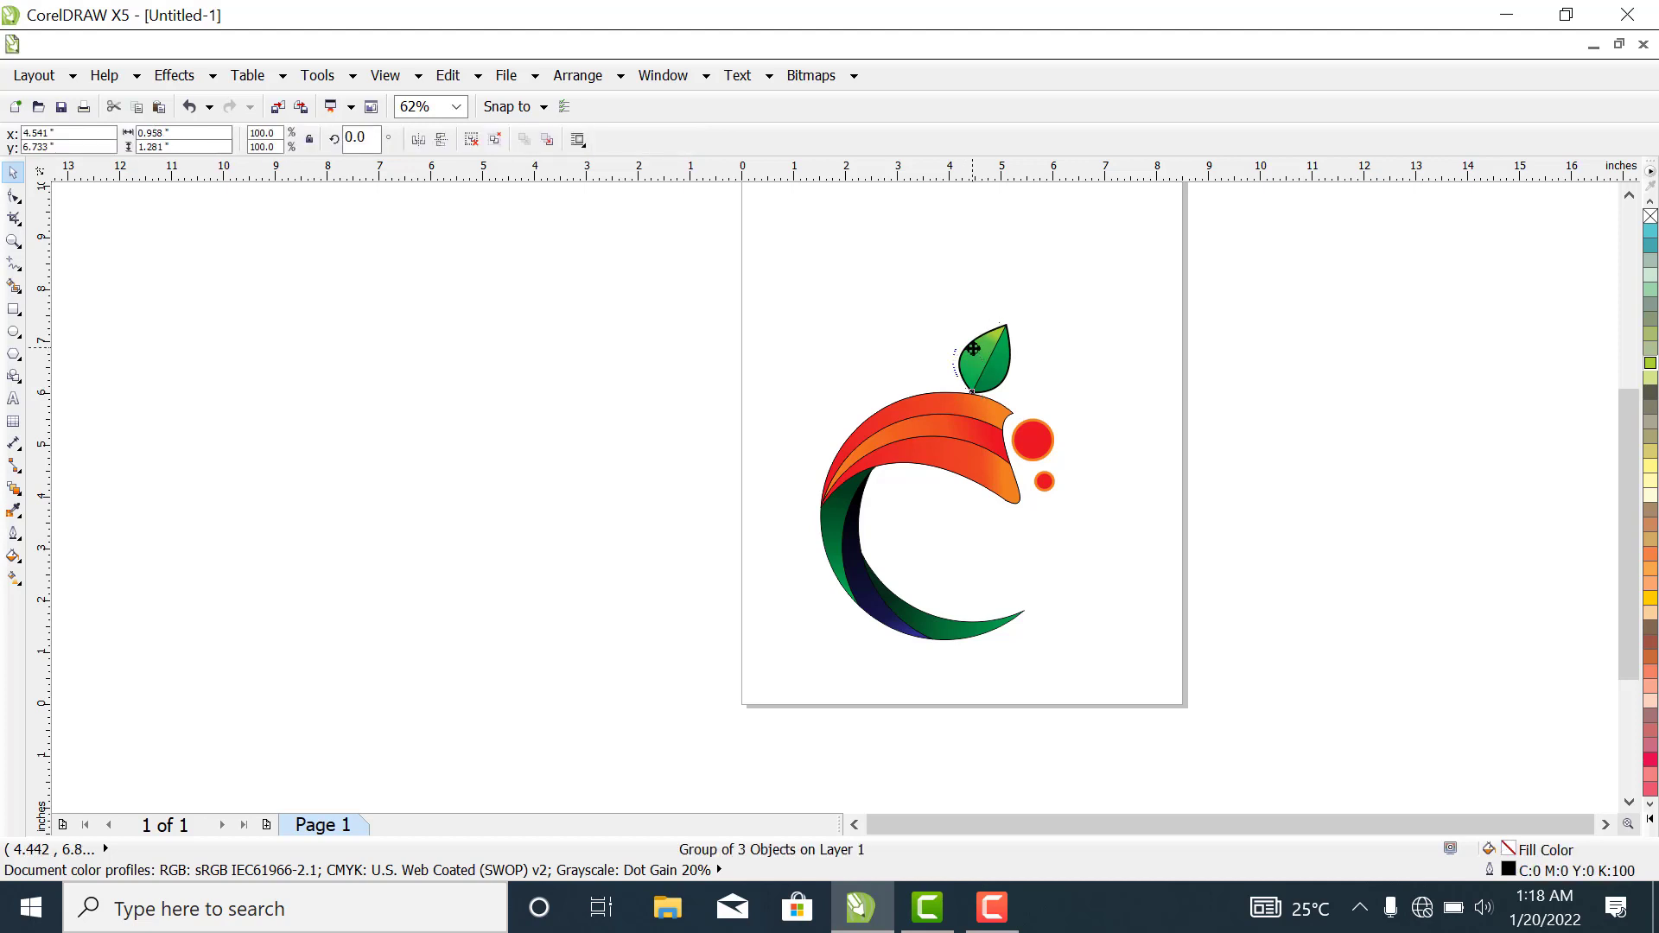
left_click_drag(980, 352, 973, 348)
left_click(1221, 397)
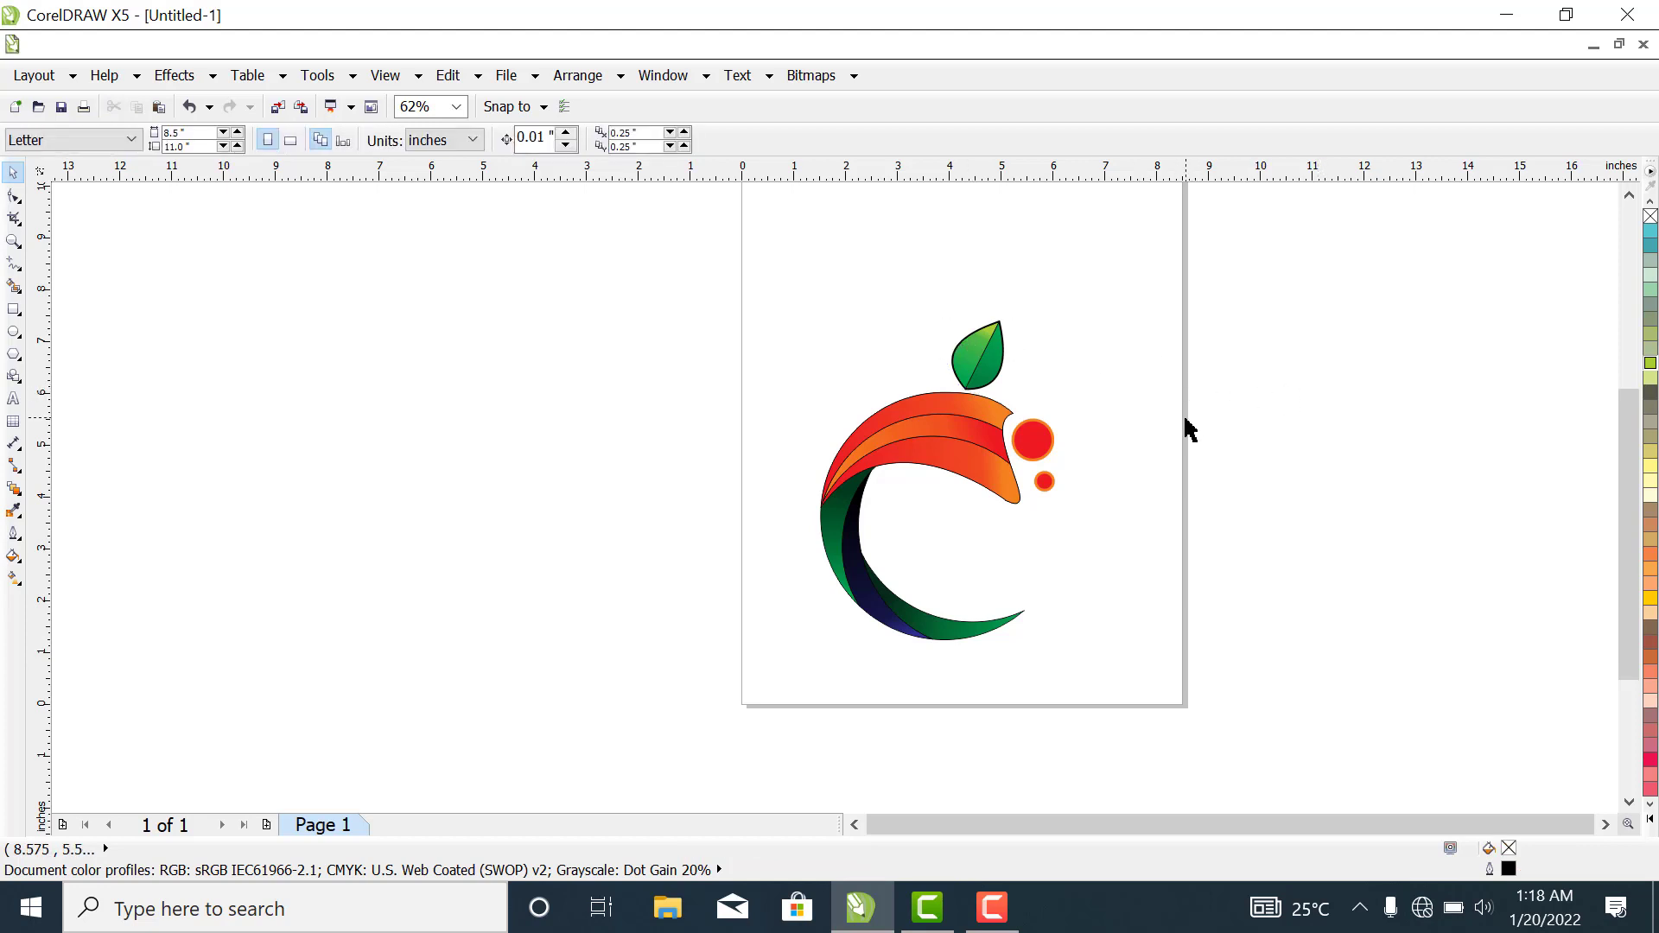
scroll(1141, 445, "up", 2)
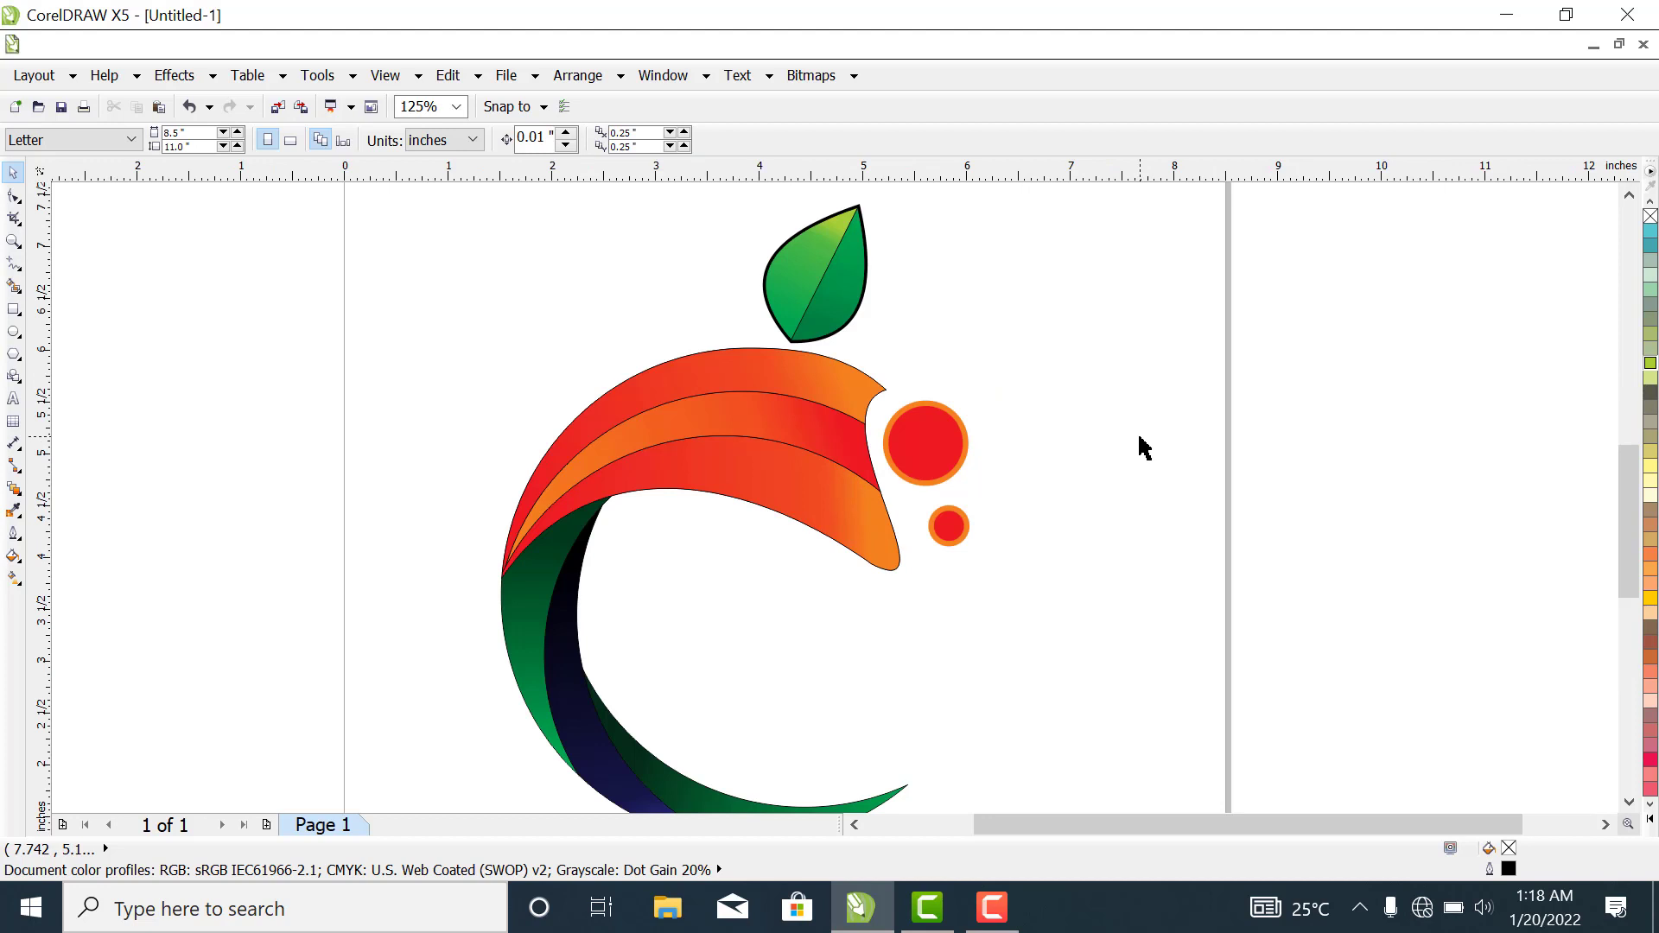
scroll(1140, 445, "down", 2)
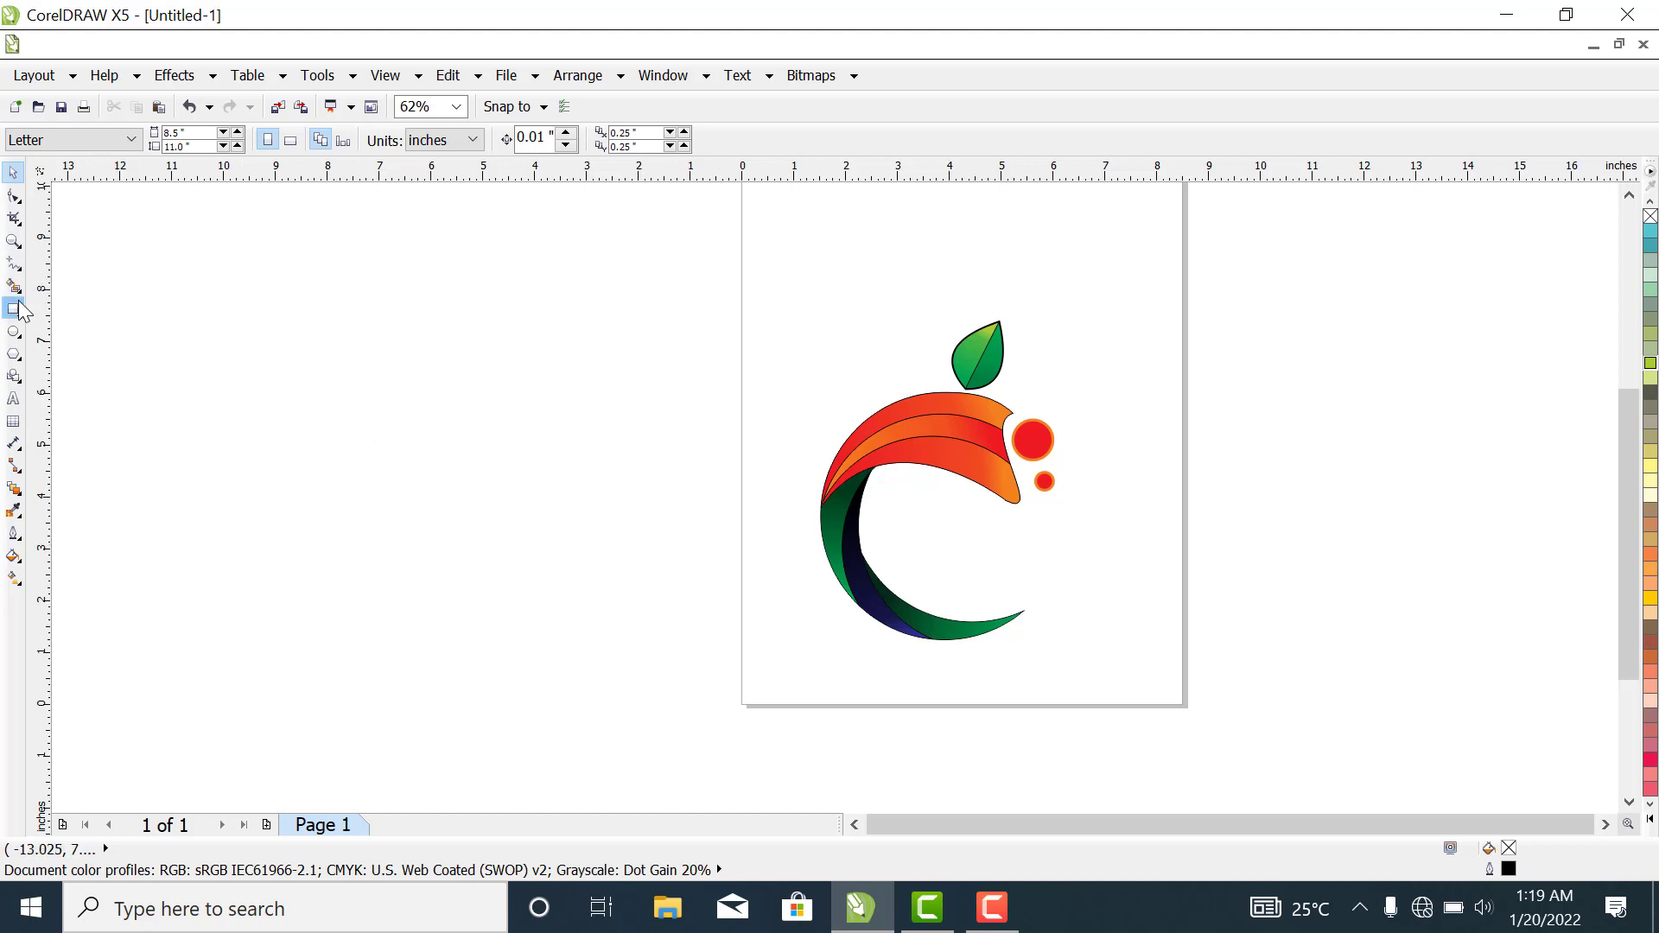
- Start an artistic text object in the empty area to the left of the page
left_click(17, 400)
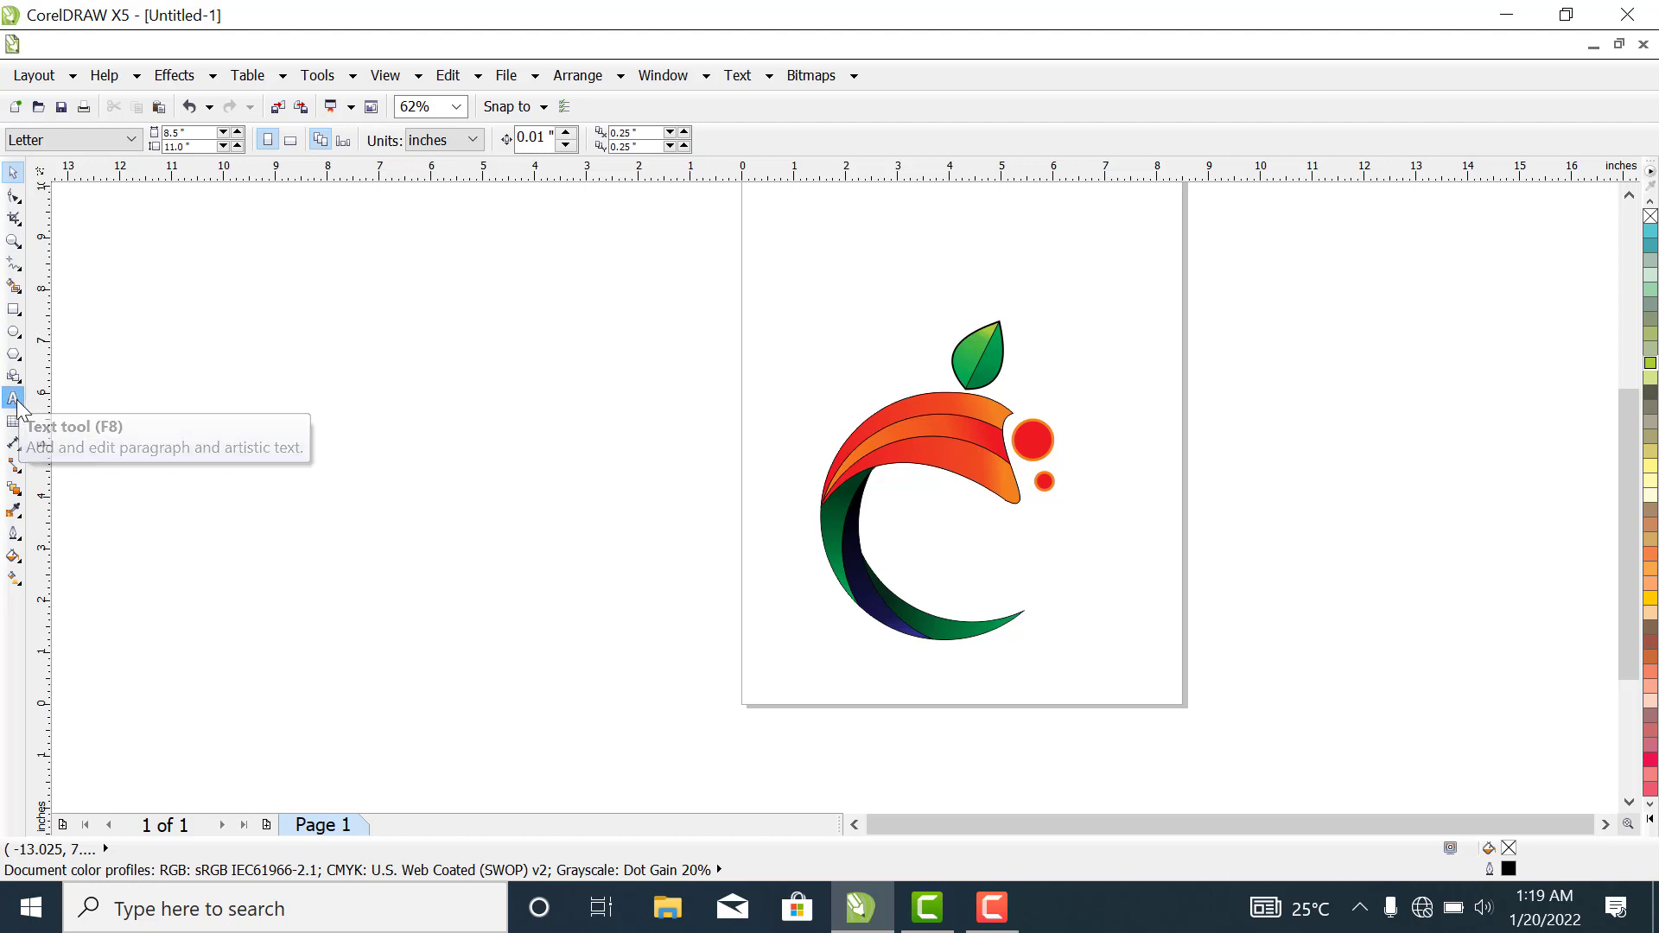
left_click(237, 372)
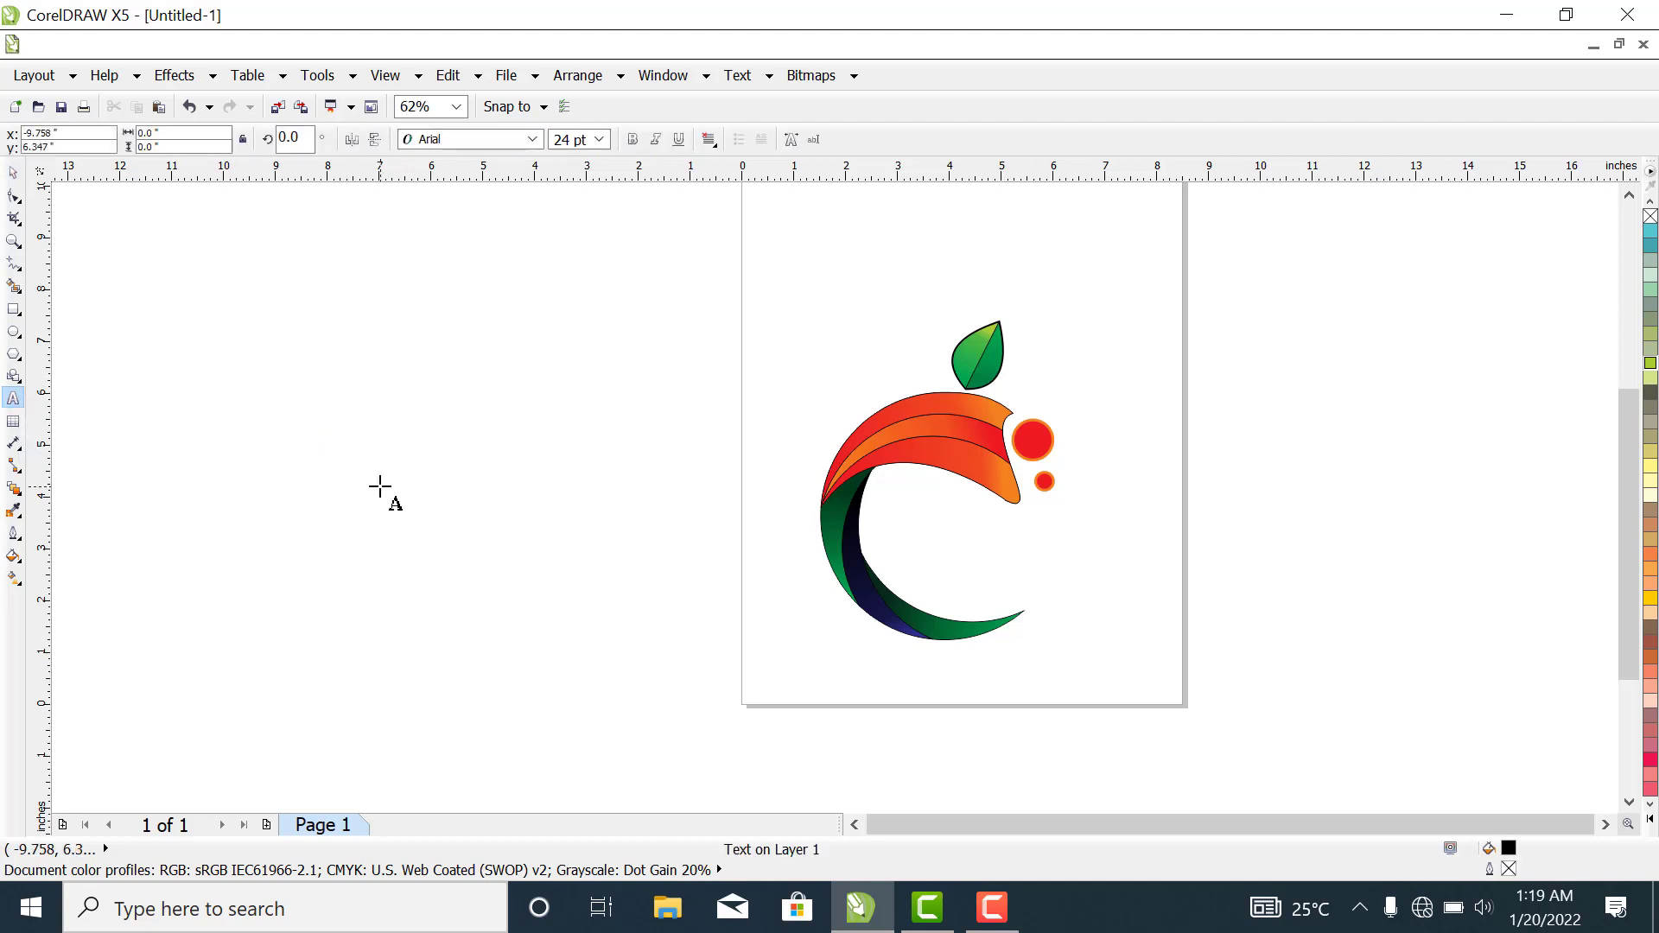
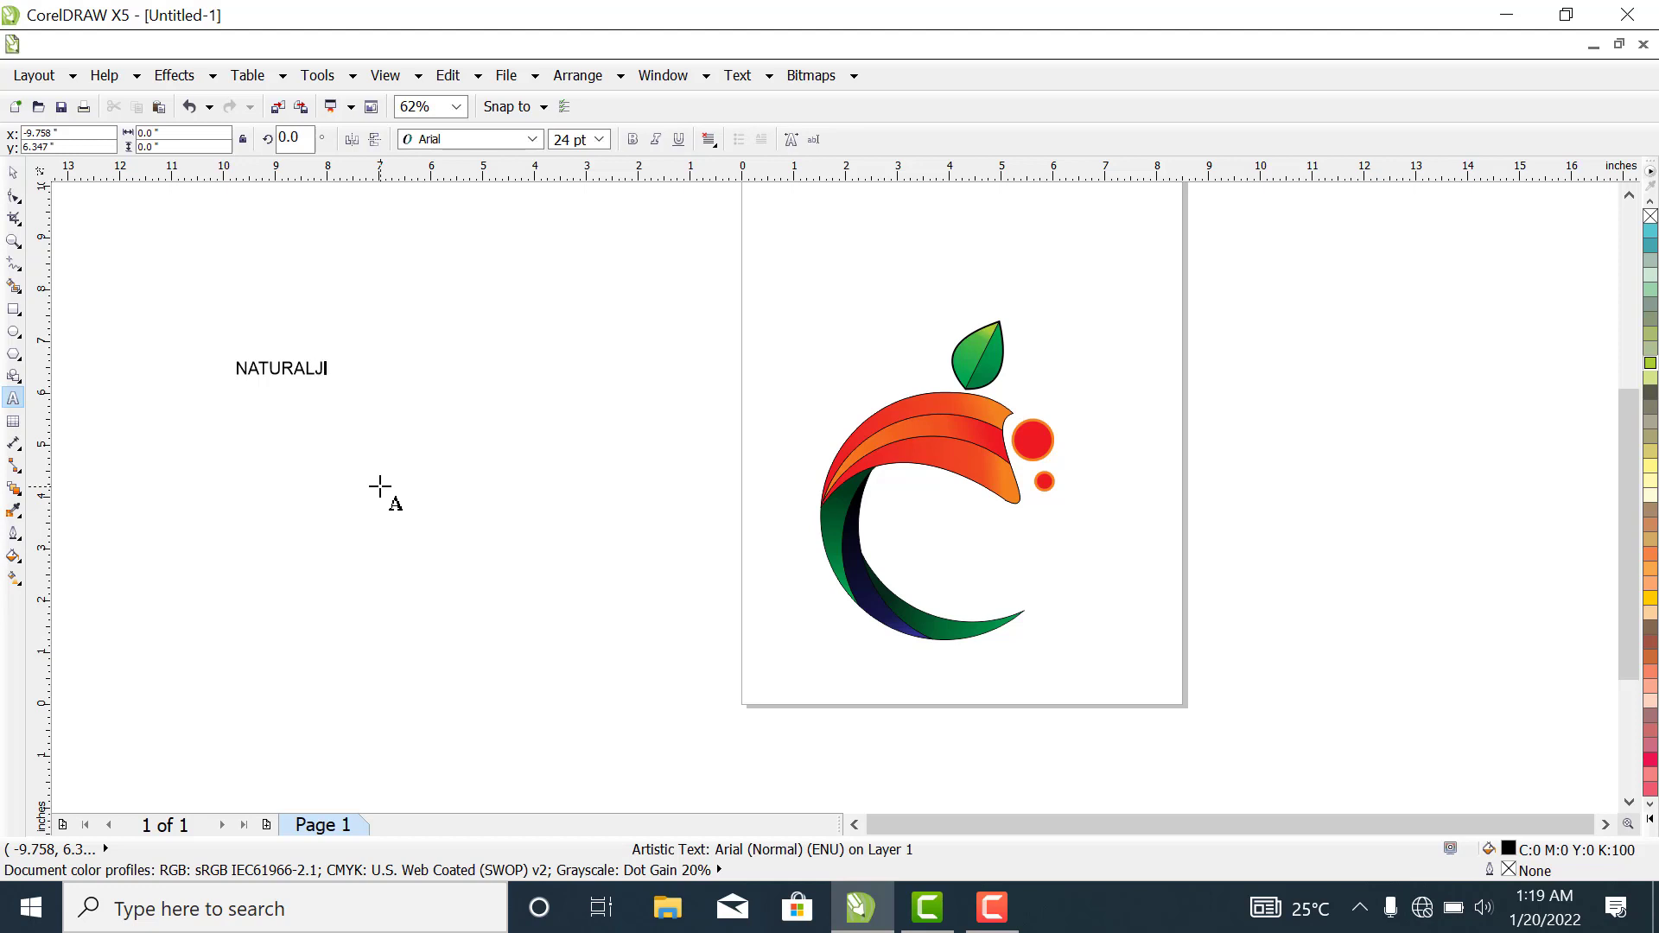
- Correct the artistic text so it reads NATURAL and finish editing it
key("BackSpace")
key("Escape")
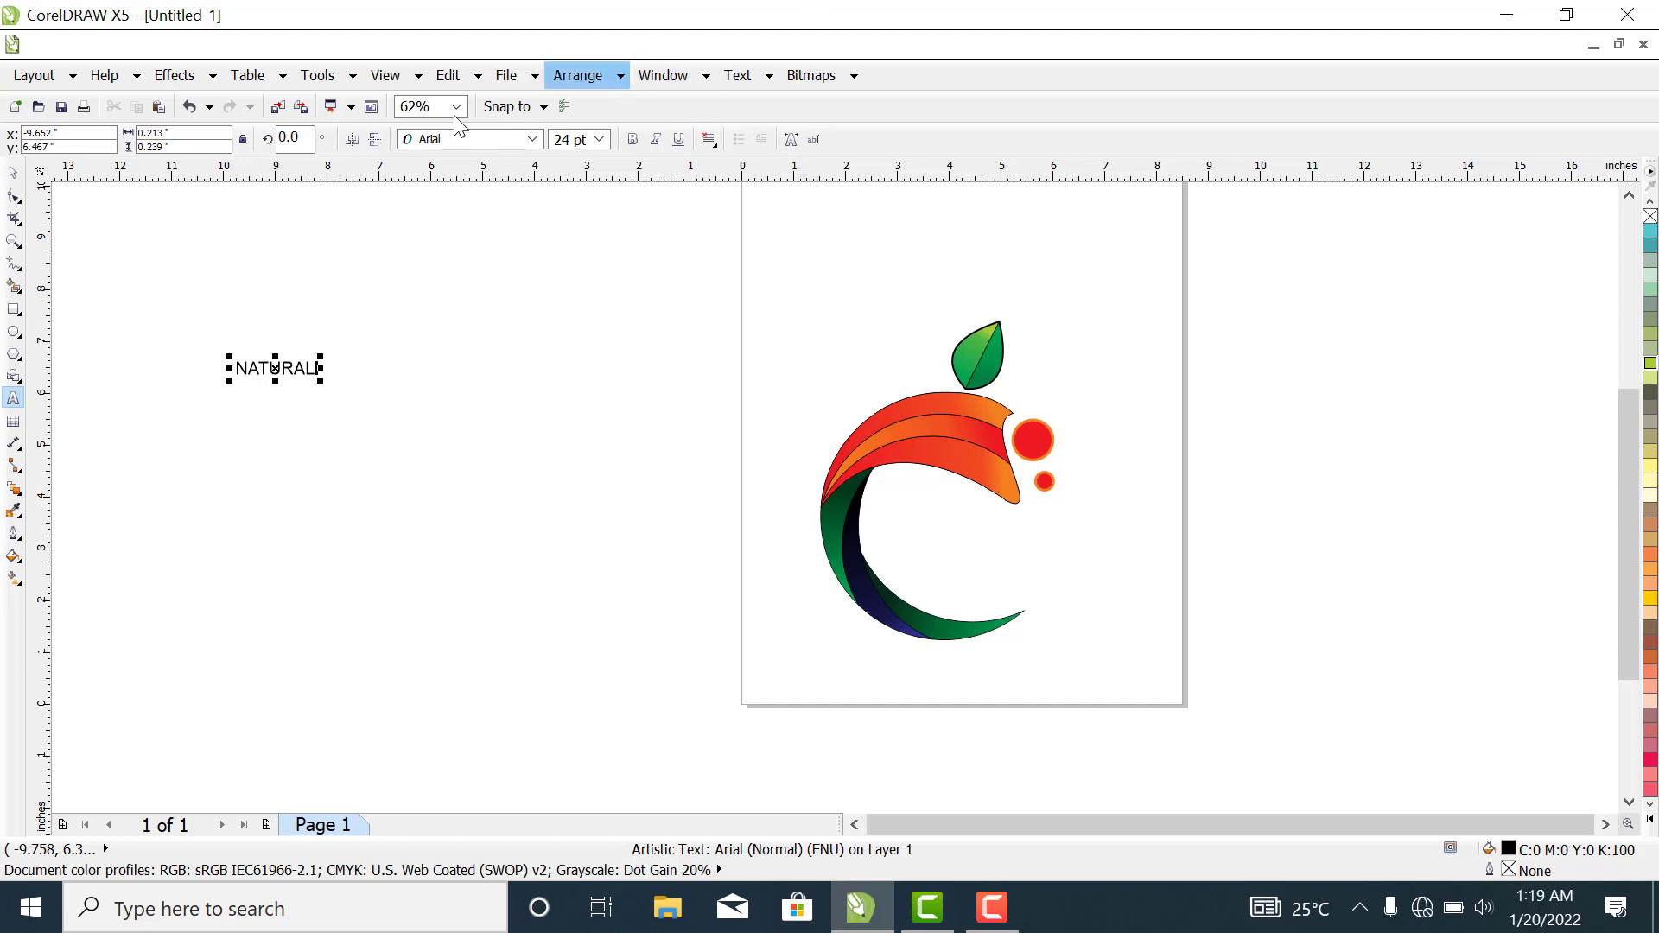
- Try the Bahnschrift SemiLight SemiConde and Arial Rounded MT Bold fonts on the NATURAL text, then undo the font change
left_click(532, 139)
key("Down")
key("Down")
key("Down")
key("Down")
key("Down")
key("Down")
key("Down")
key("Down")
key("Down")
key("Down")
key("Down")
key("Down")
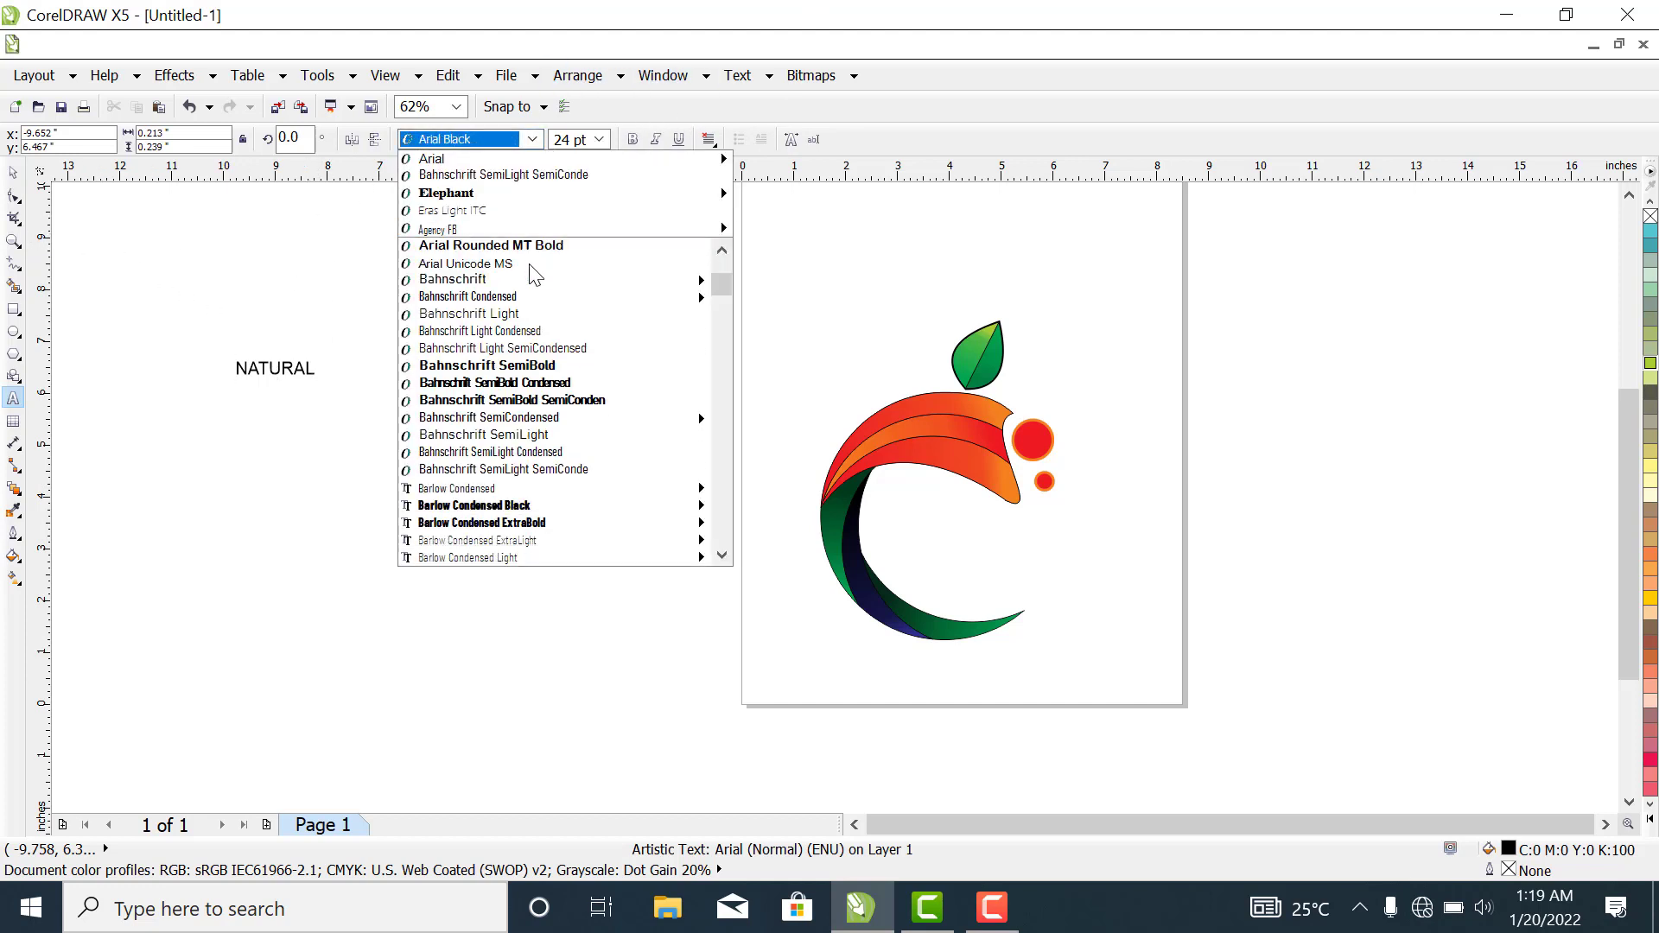
scroll(536, 285, "up", 6)
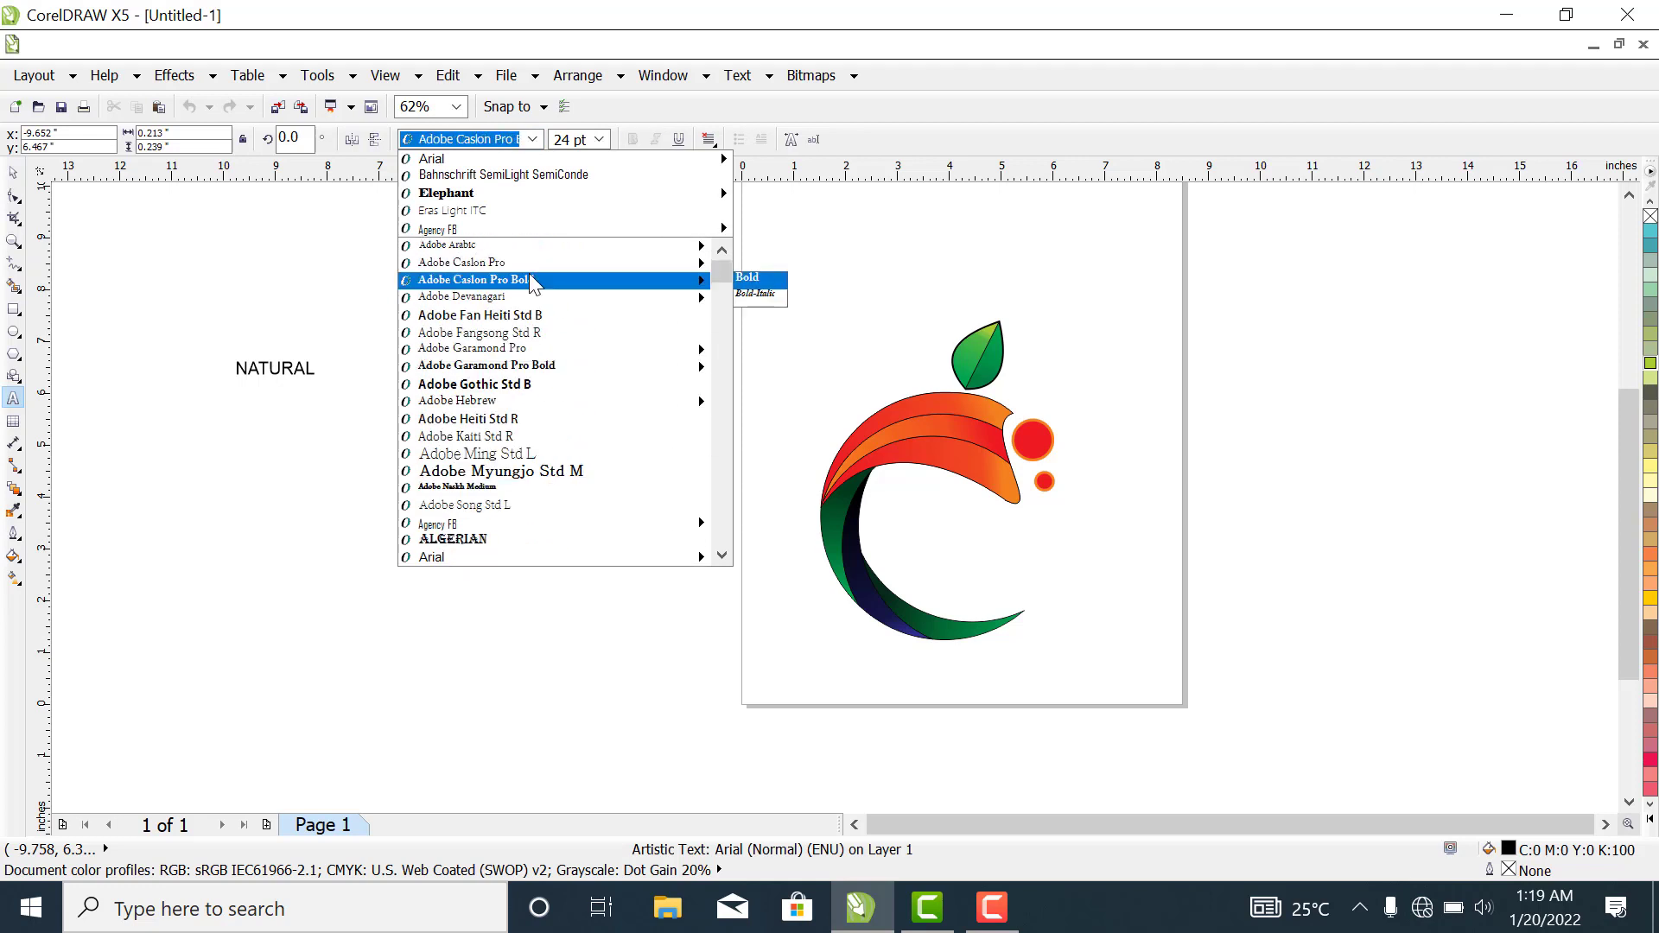
left_click(500, 176)
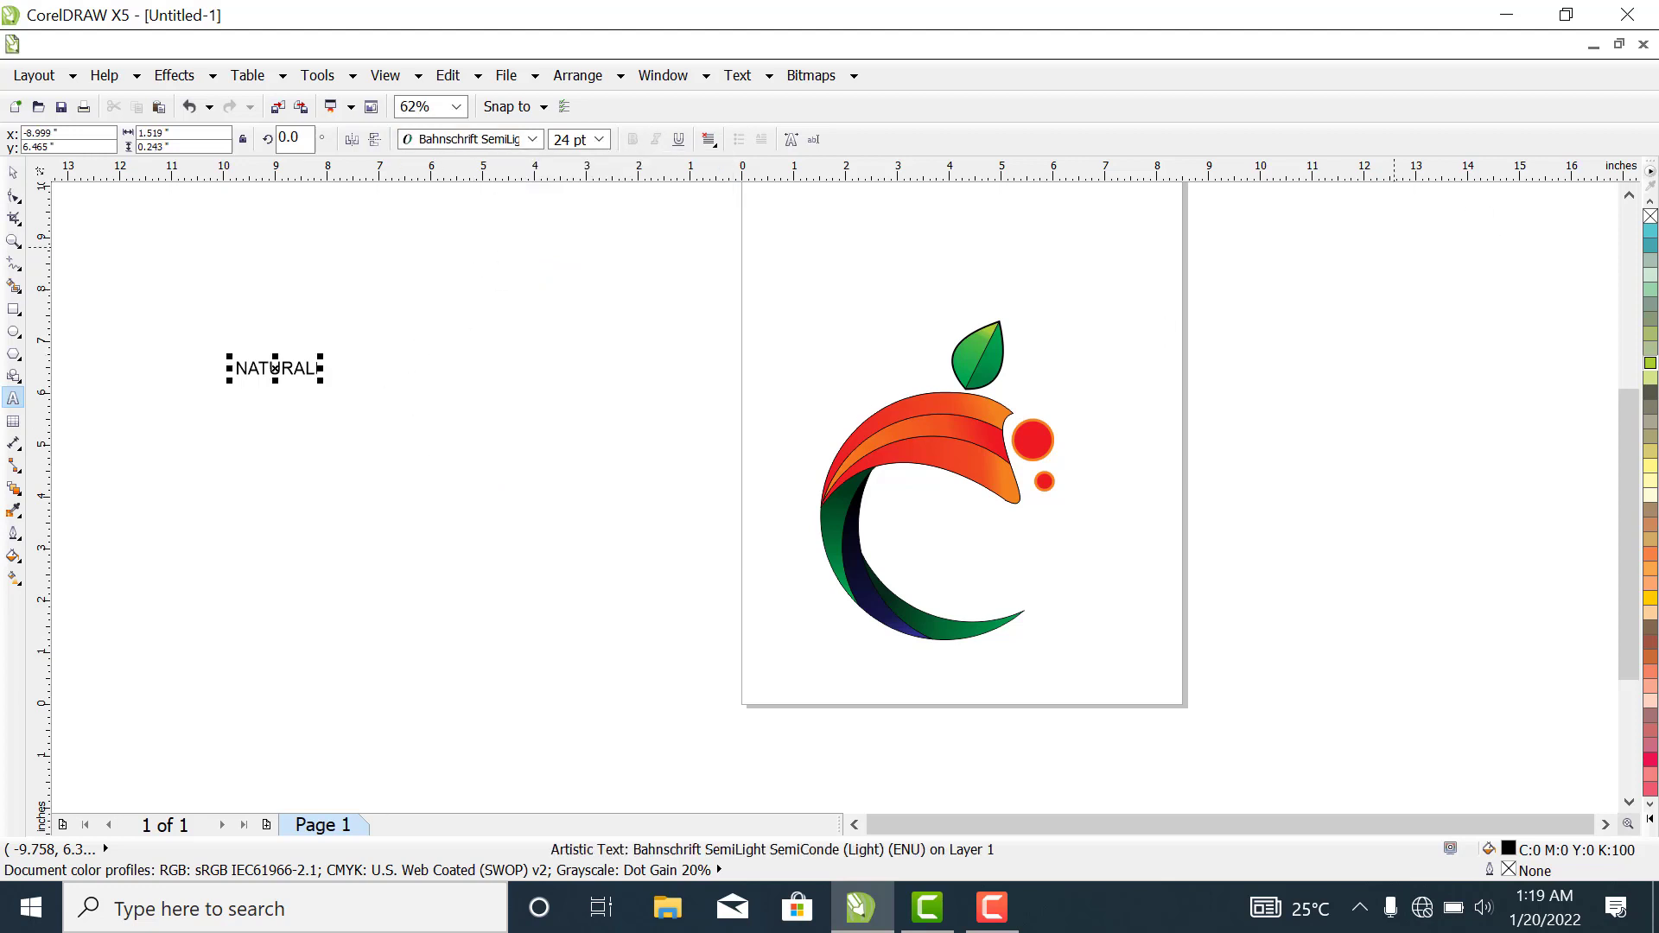
left_click(534, 139)
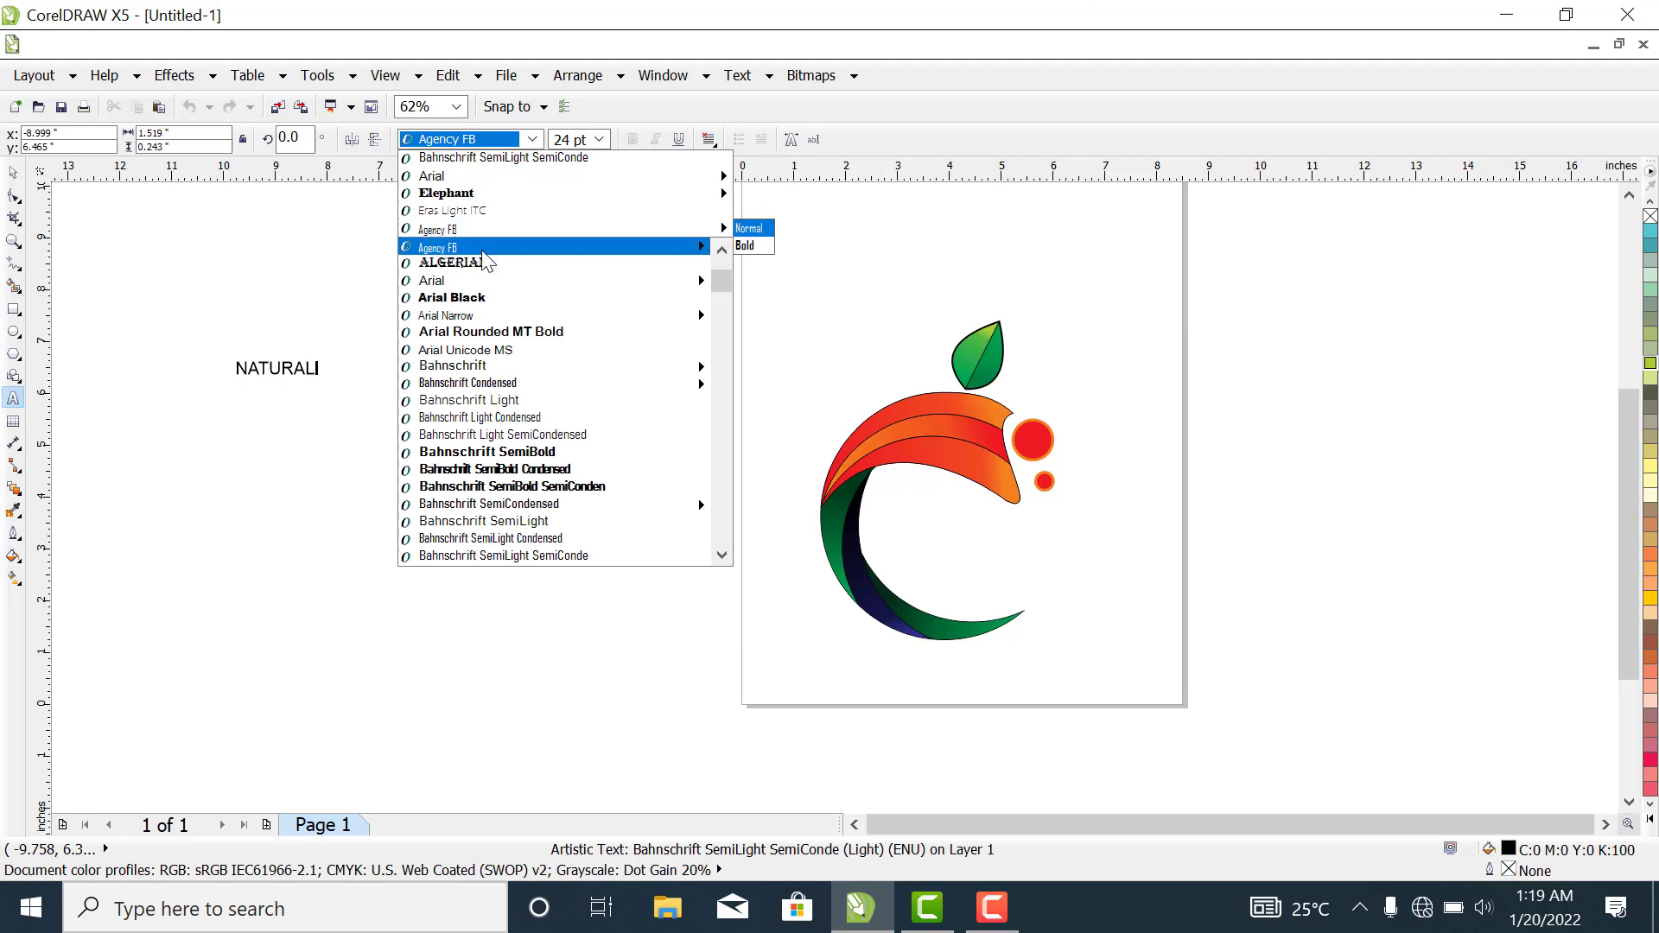
left_click(480, 334)
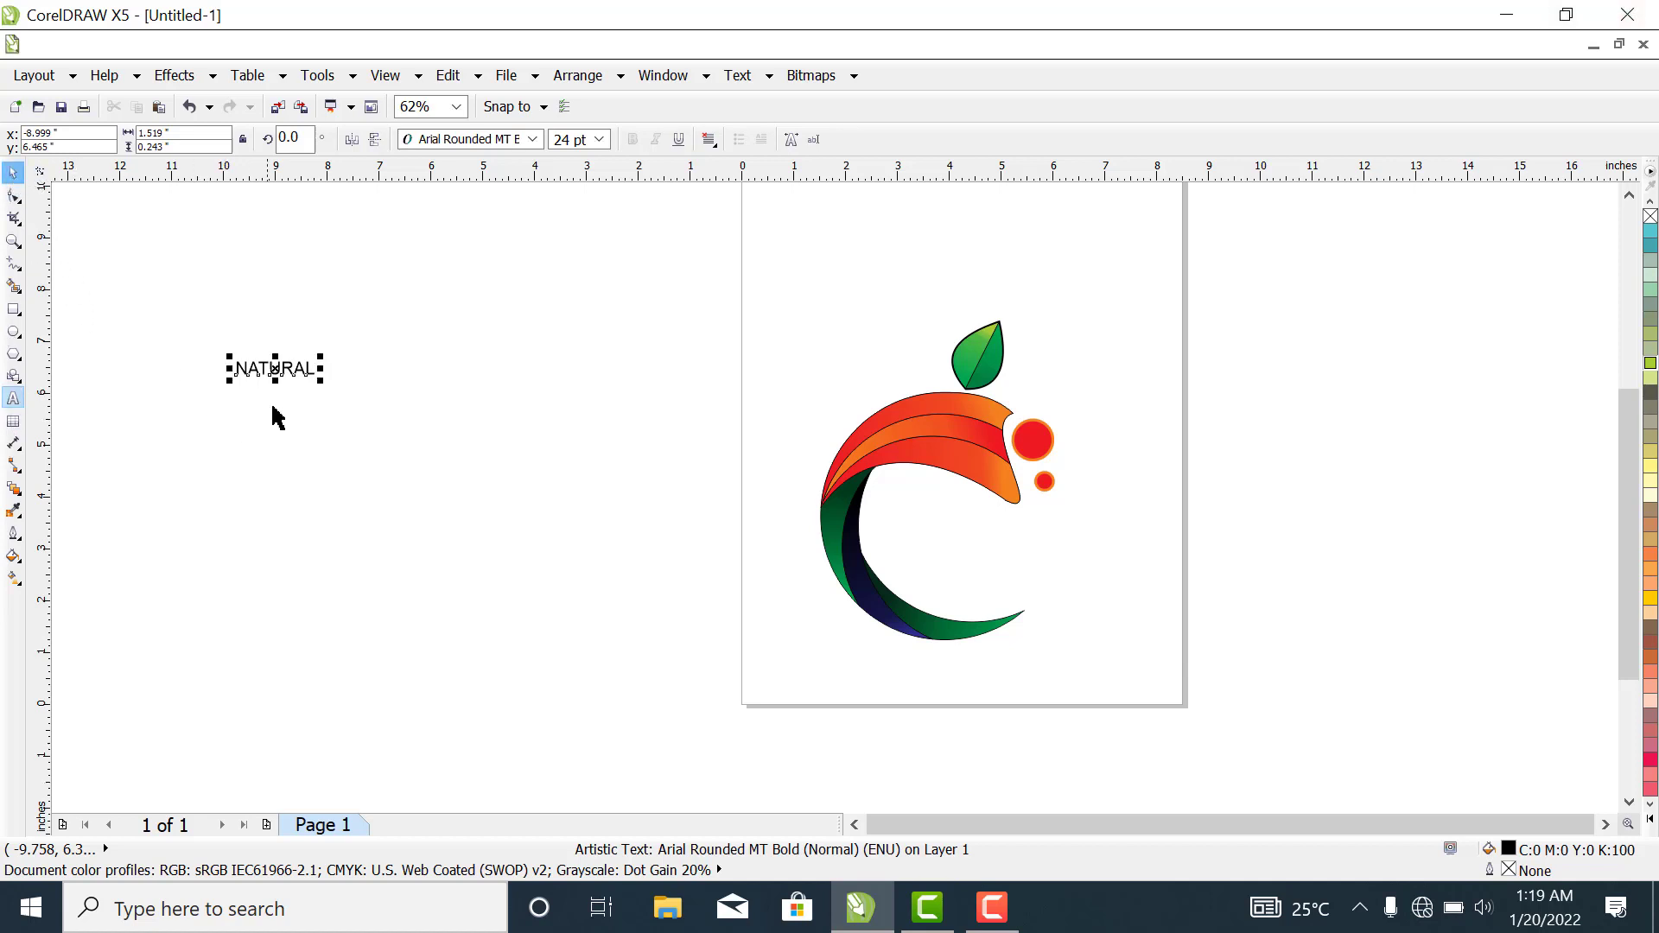
key("ctrl+z")
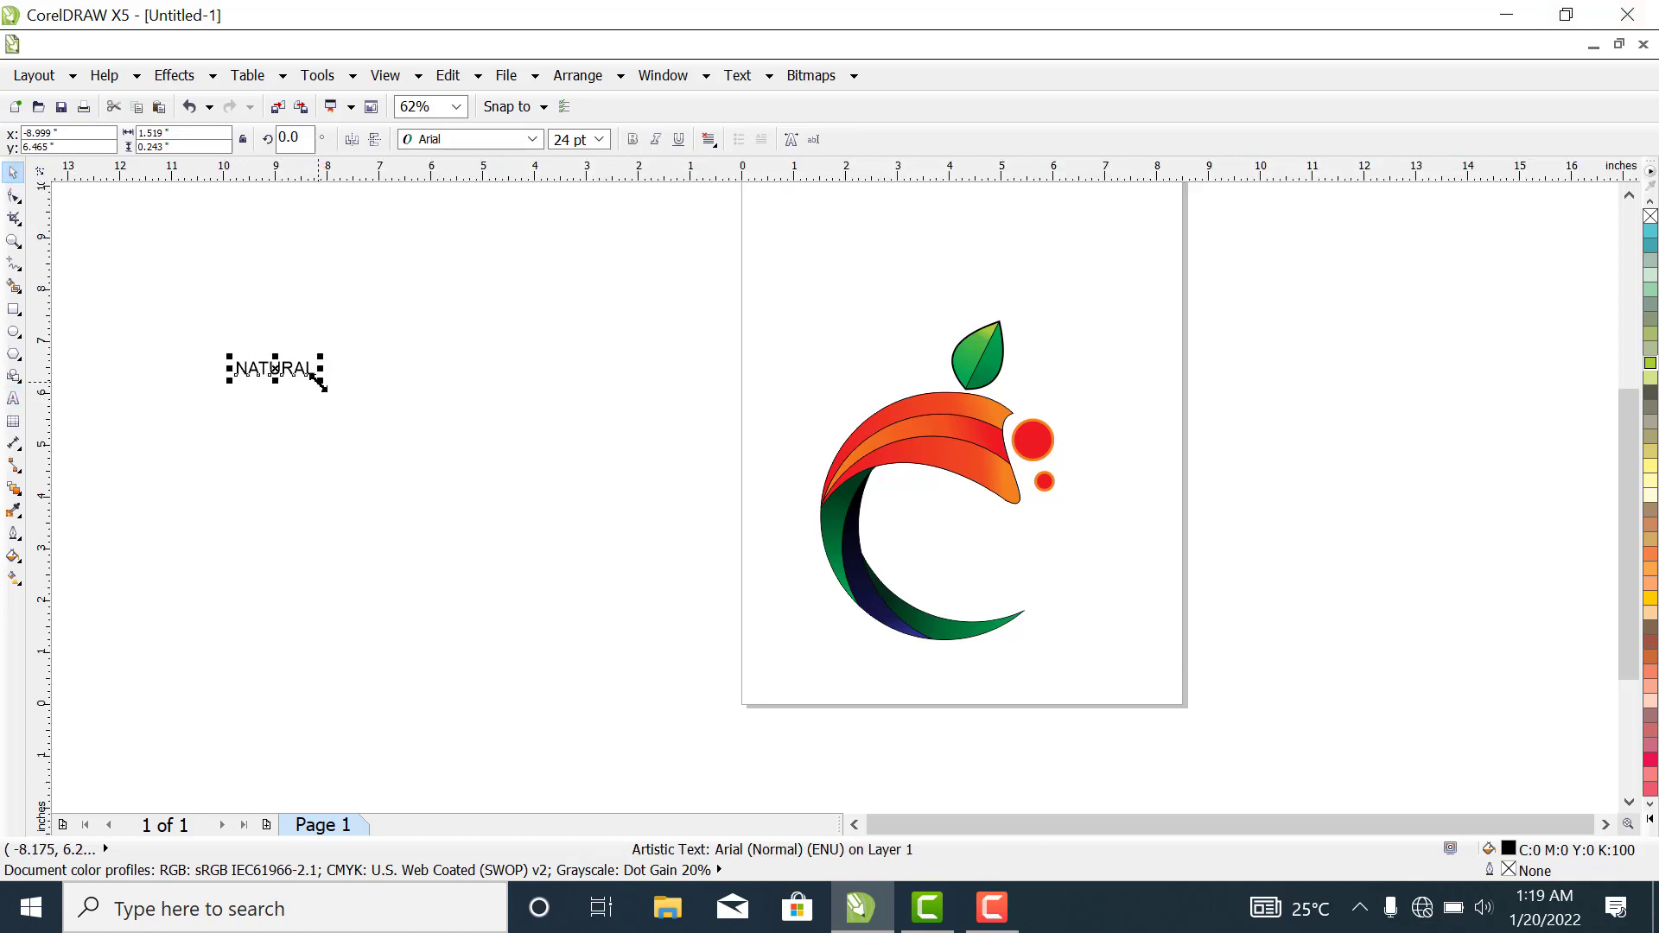
- Enlarge the NATURAL text to about 3.28 inches wide and set its font to Adobe Gothic Std B
left_click_drag(321, 383, 410, 449)
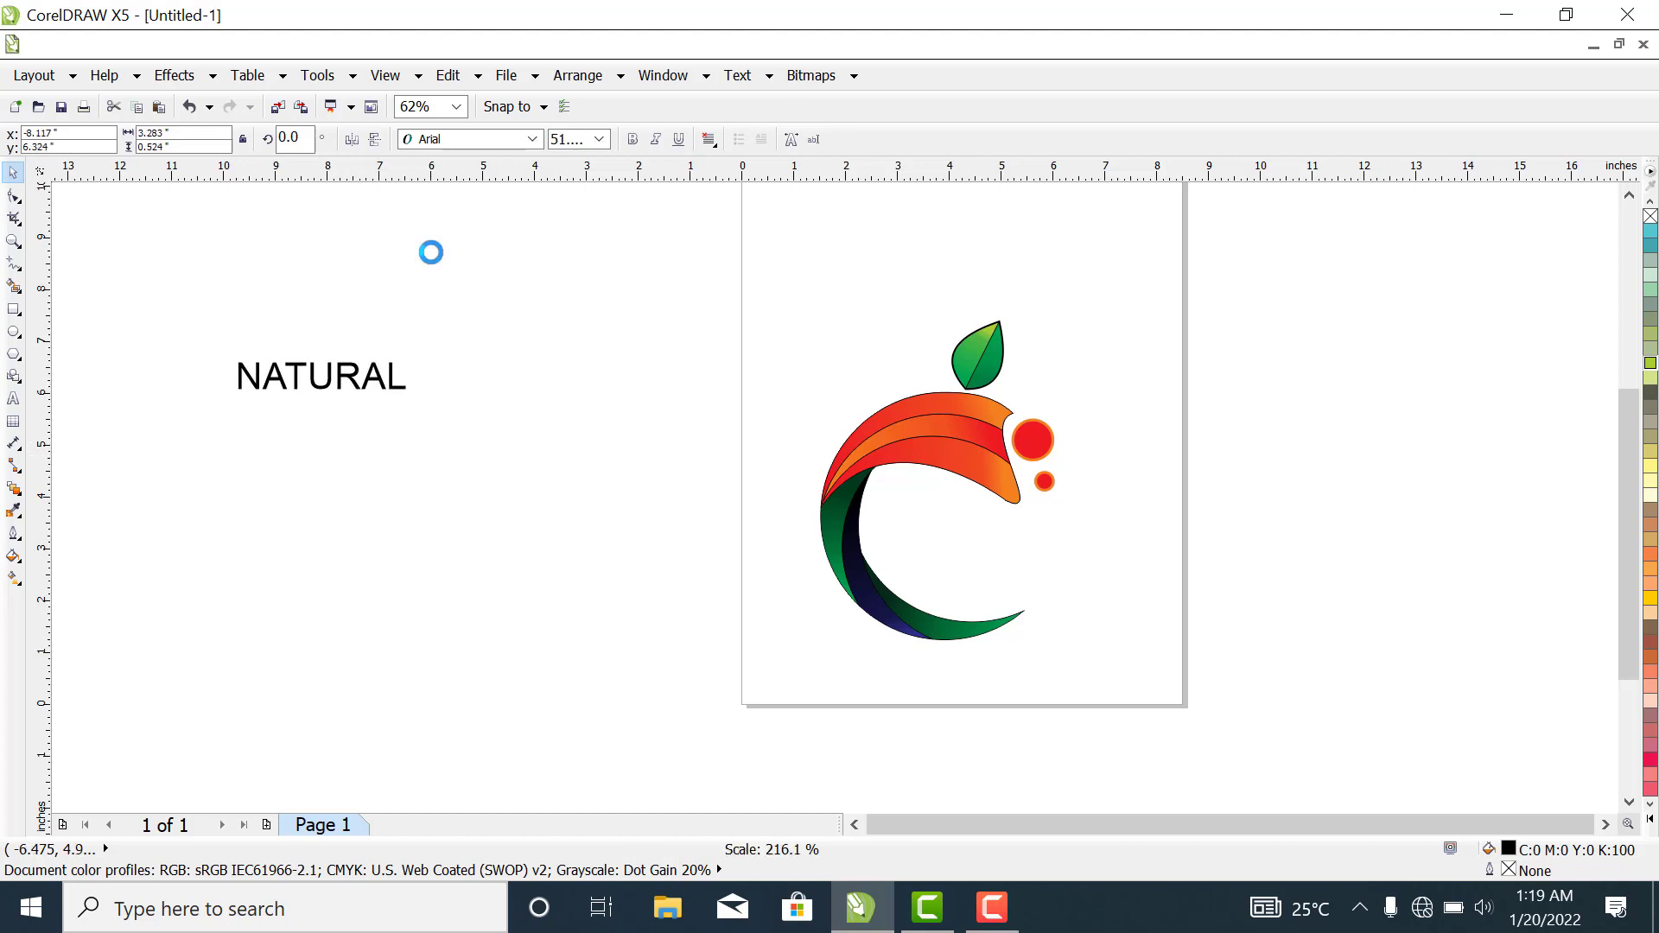
left_click(517, 140)
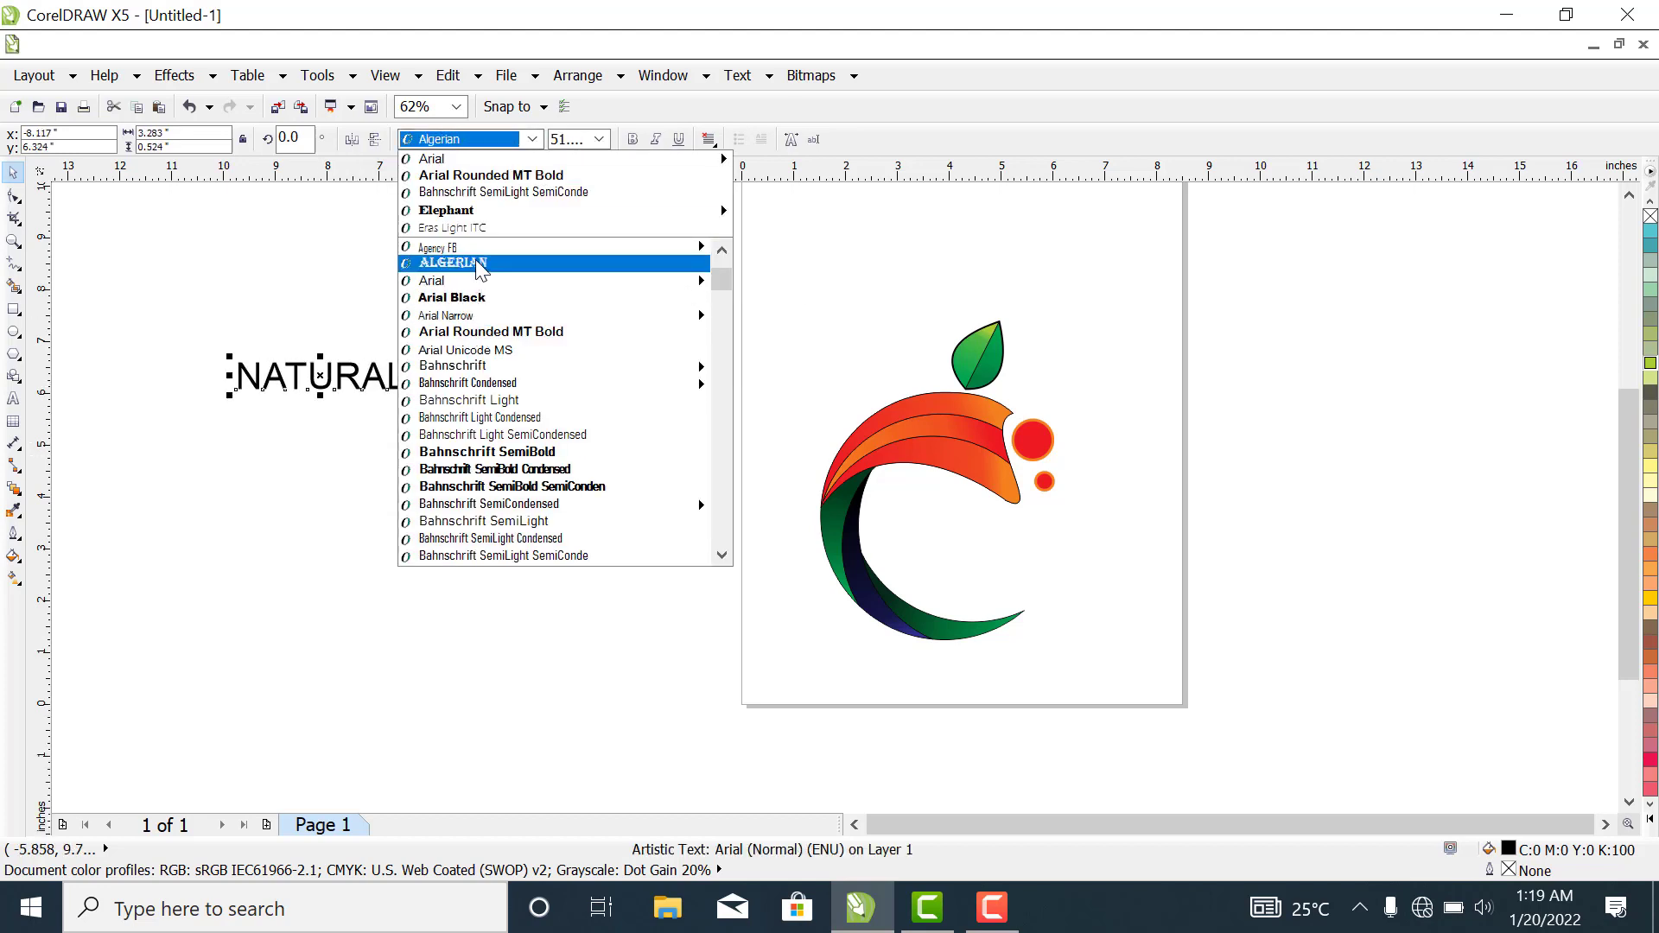
scroll(482, 269, "up", 3)
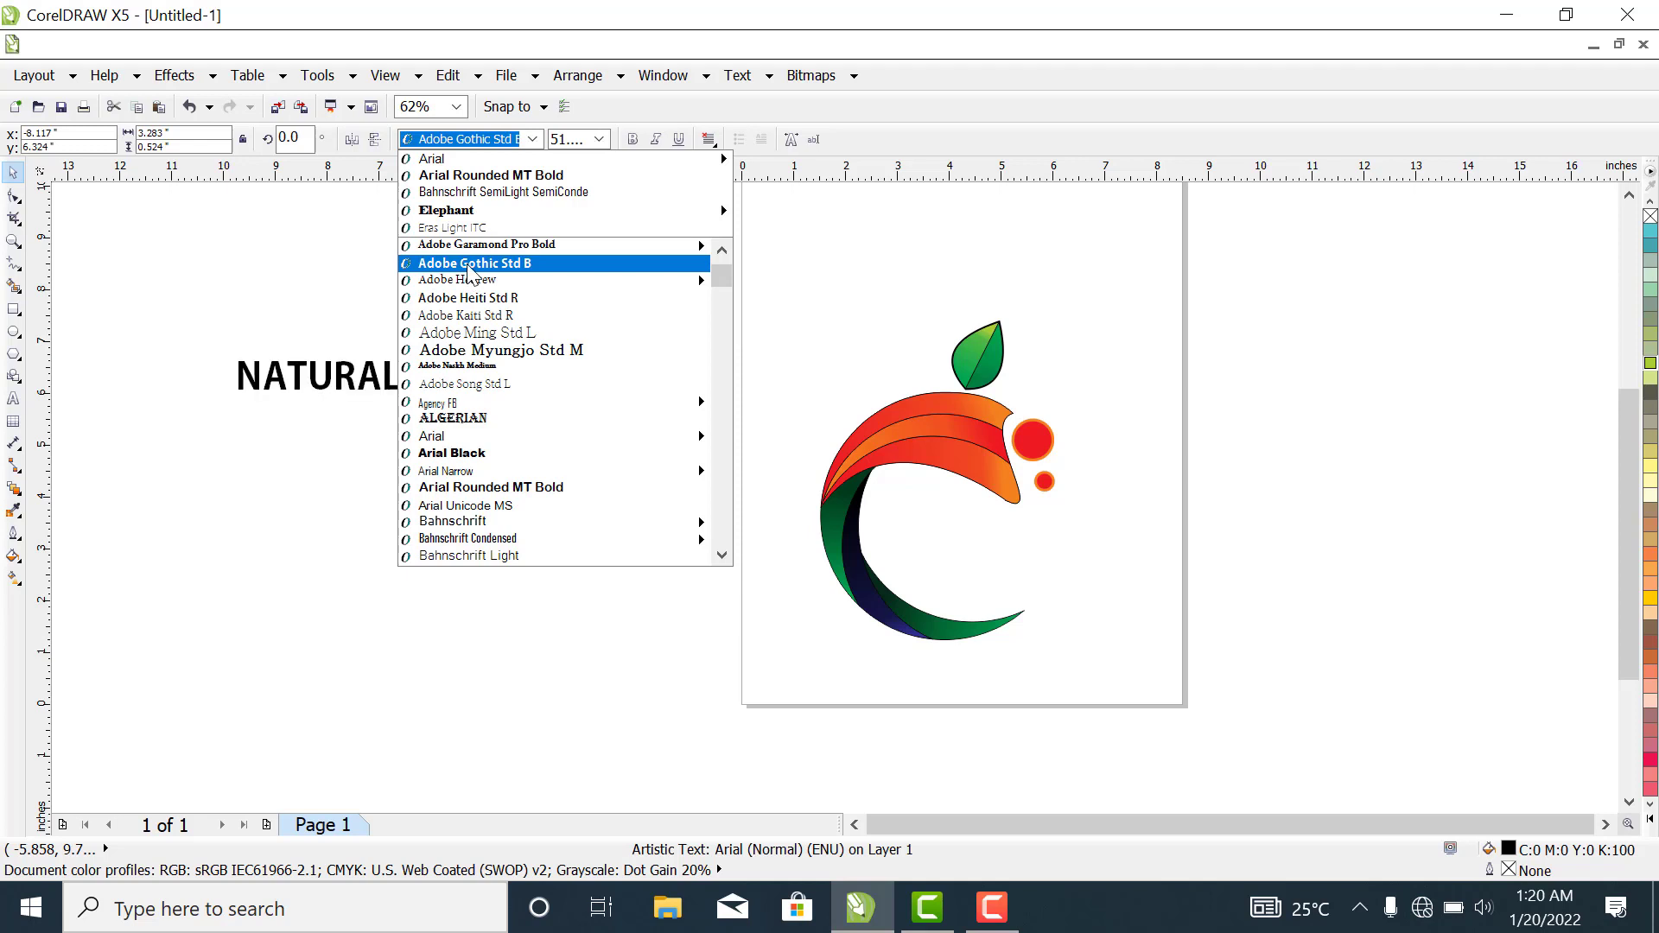
left_click(471, 263)
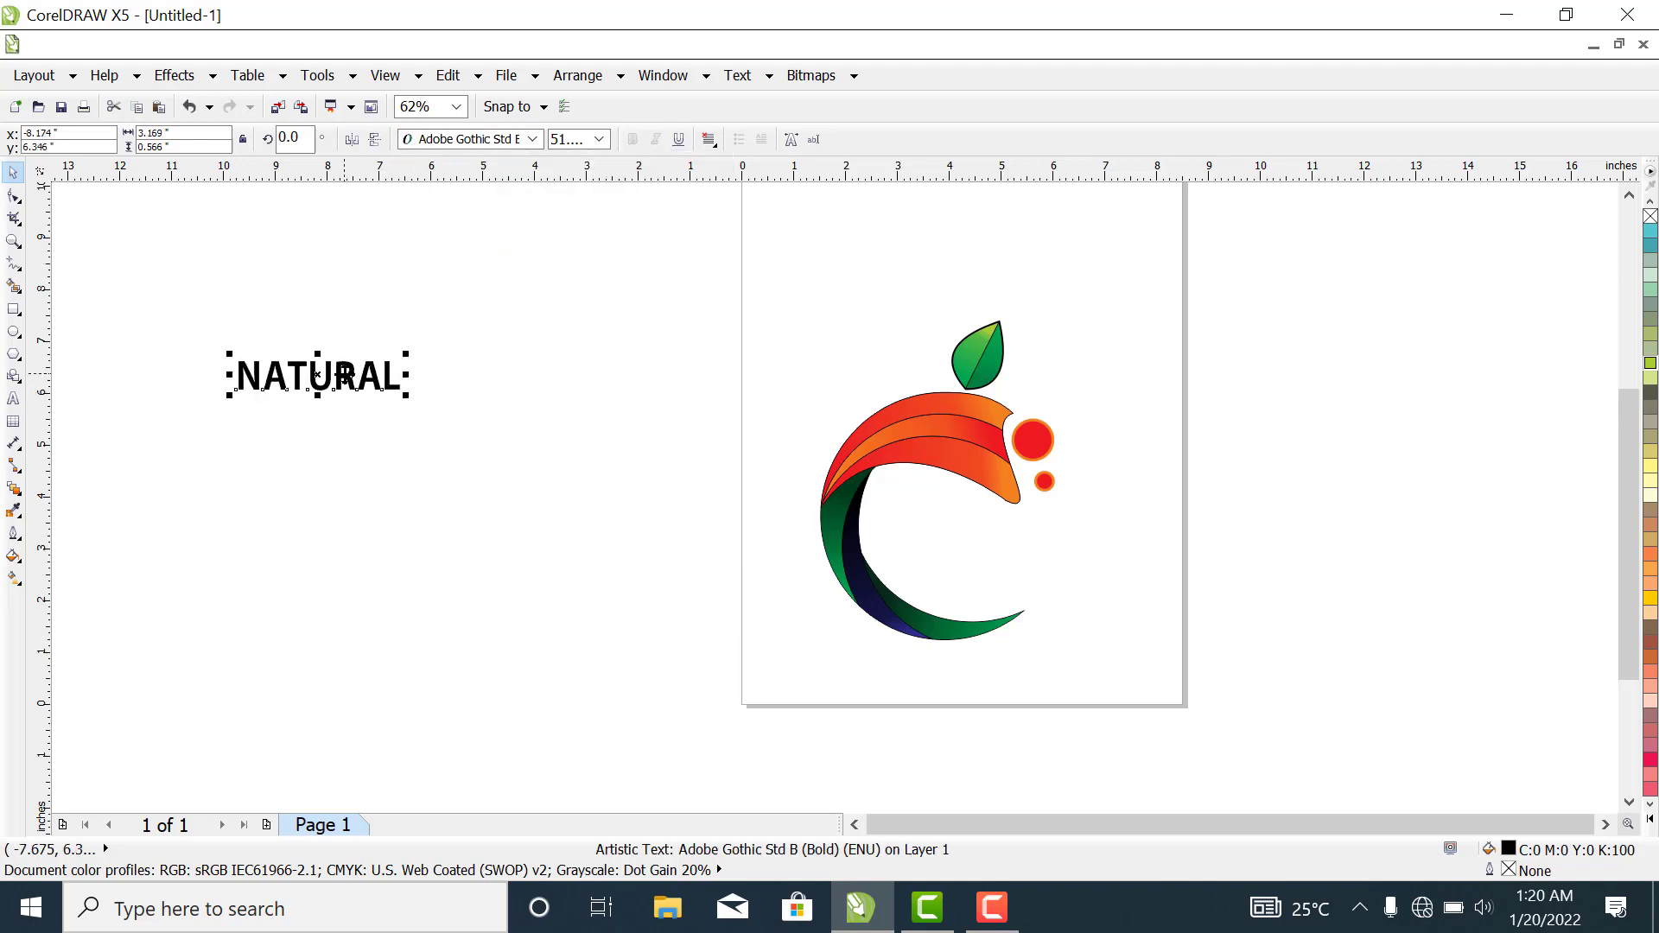
left_click(339, 489)
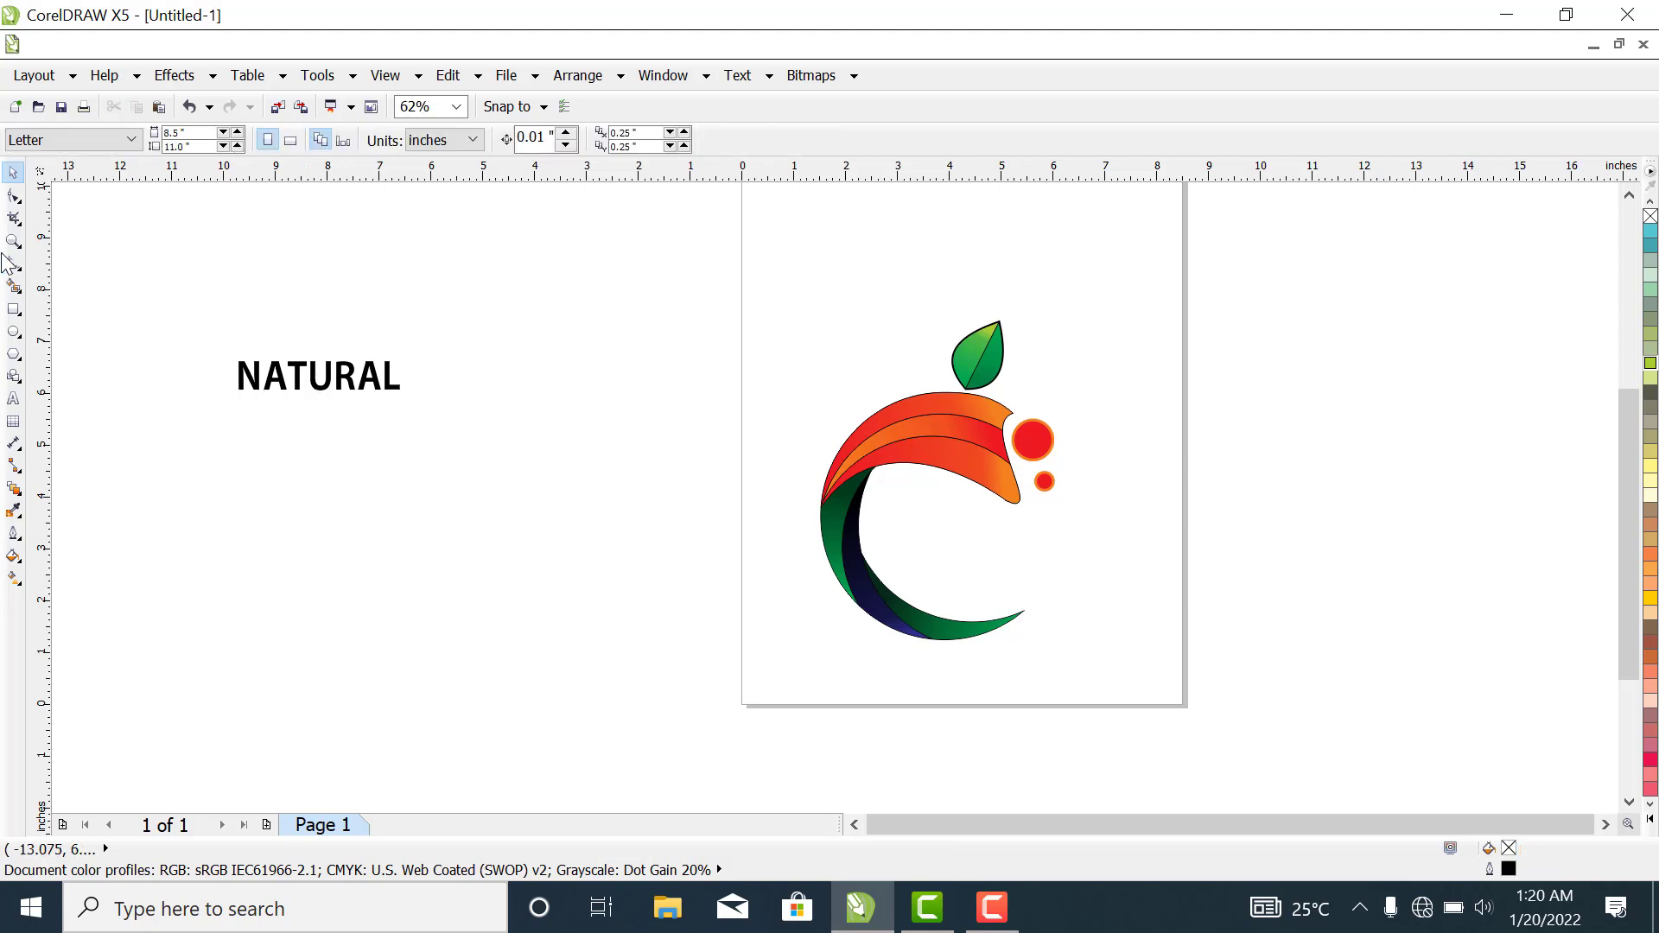
- Add a separate artistic text object reading JUICE in the empty area below NATURAL
left_click(13, 399)
left_click(228, 531)
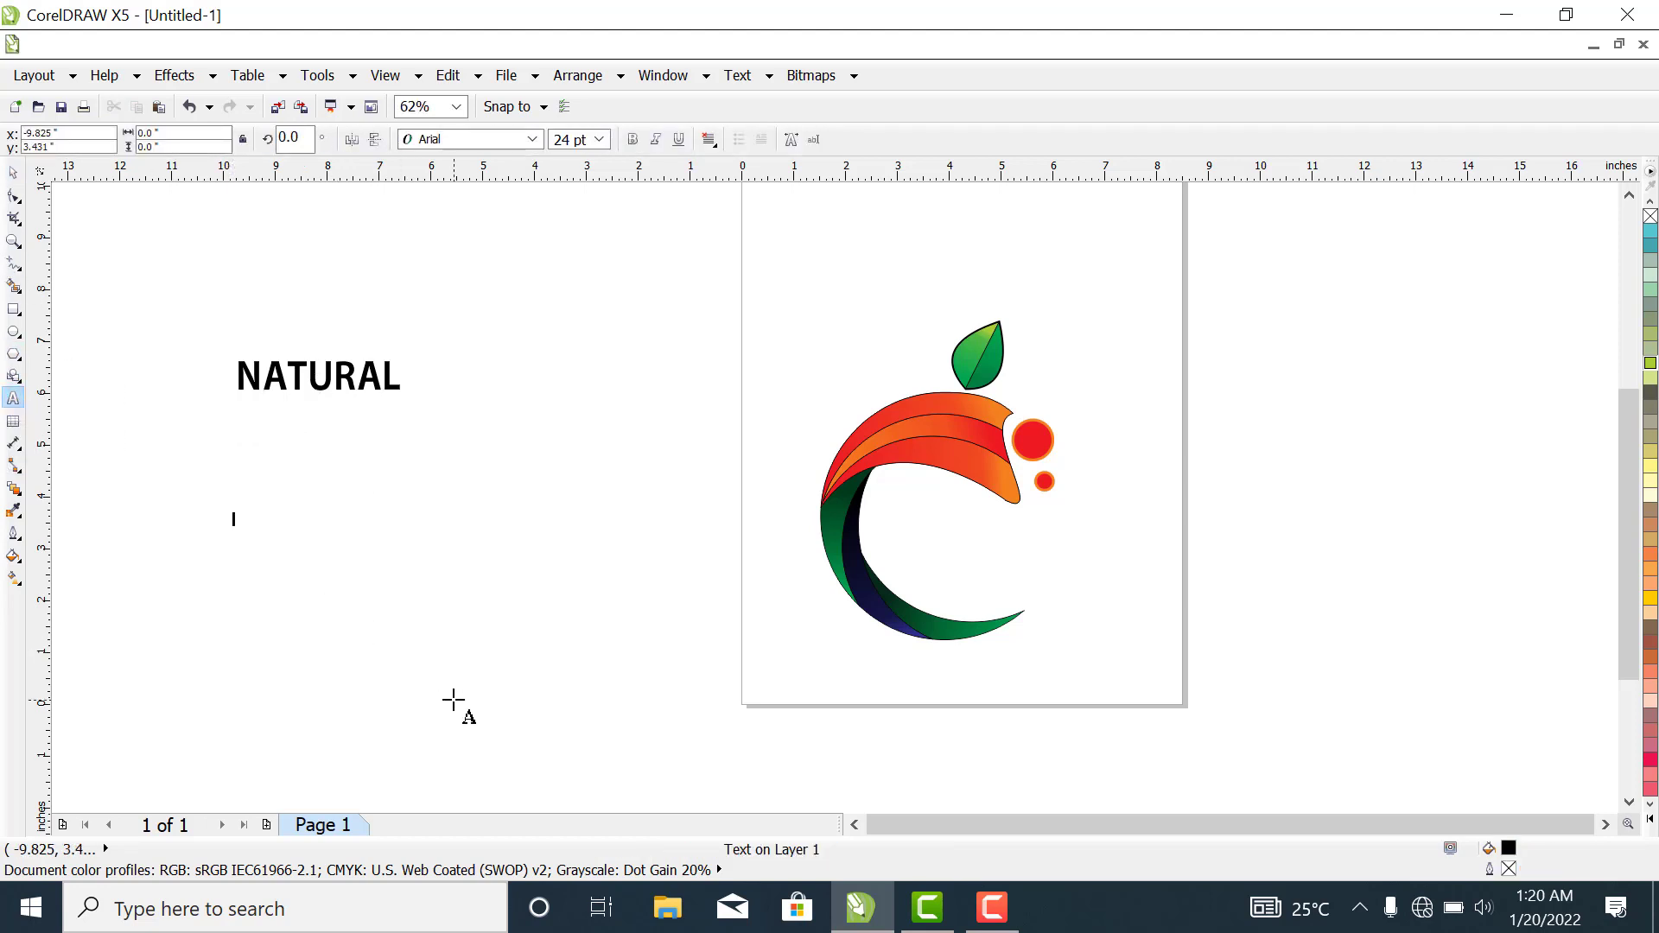
type("JUICE")
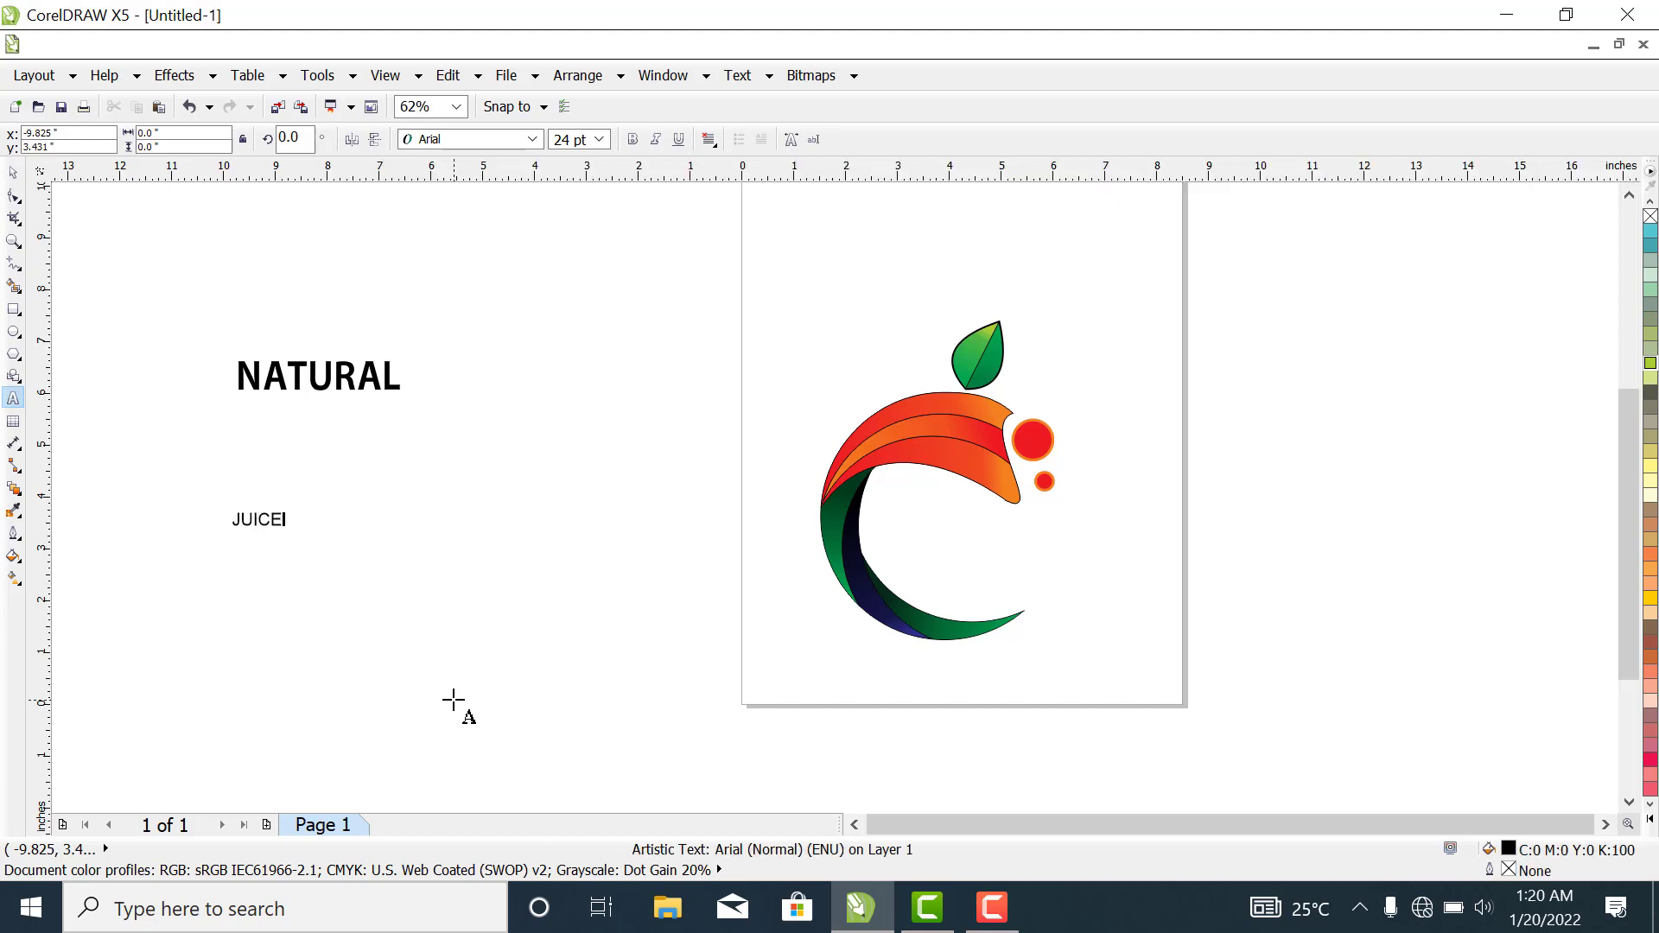
key("Escape")
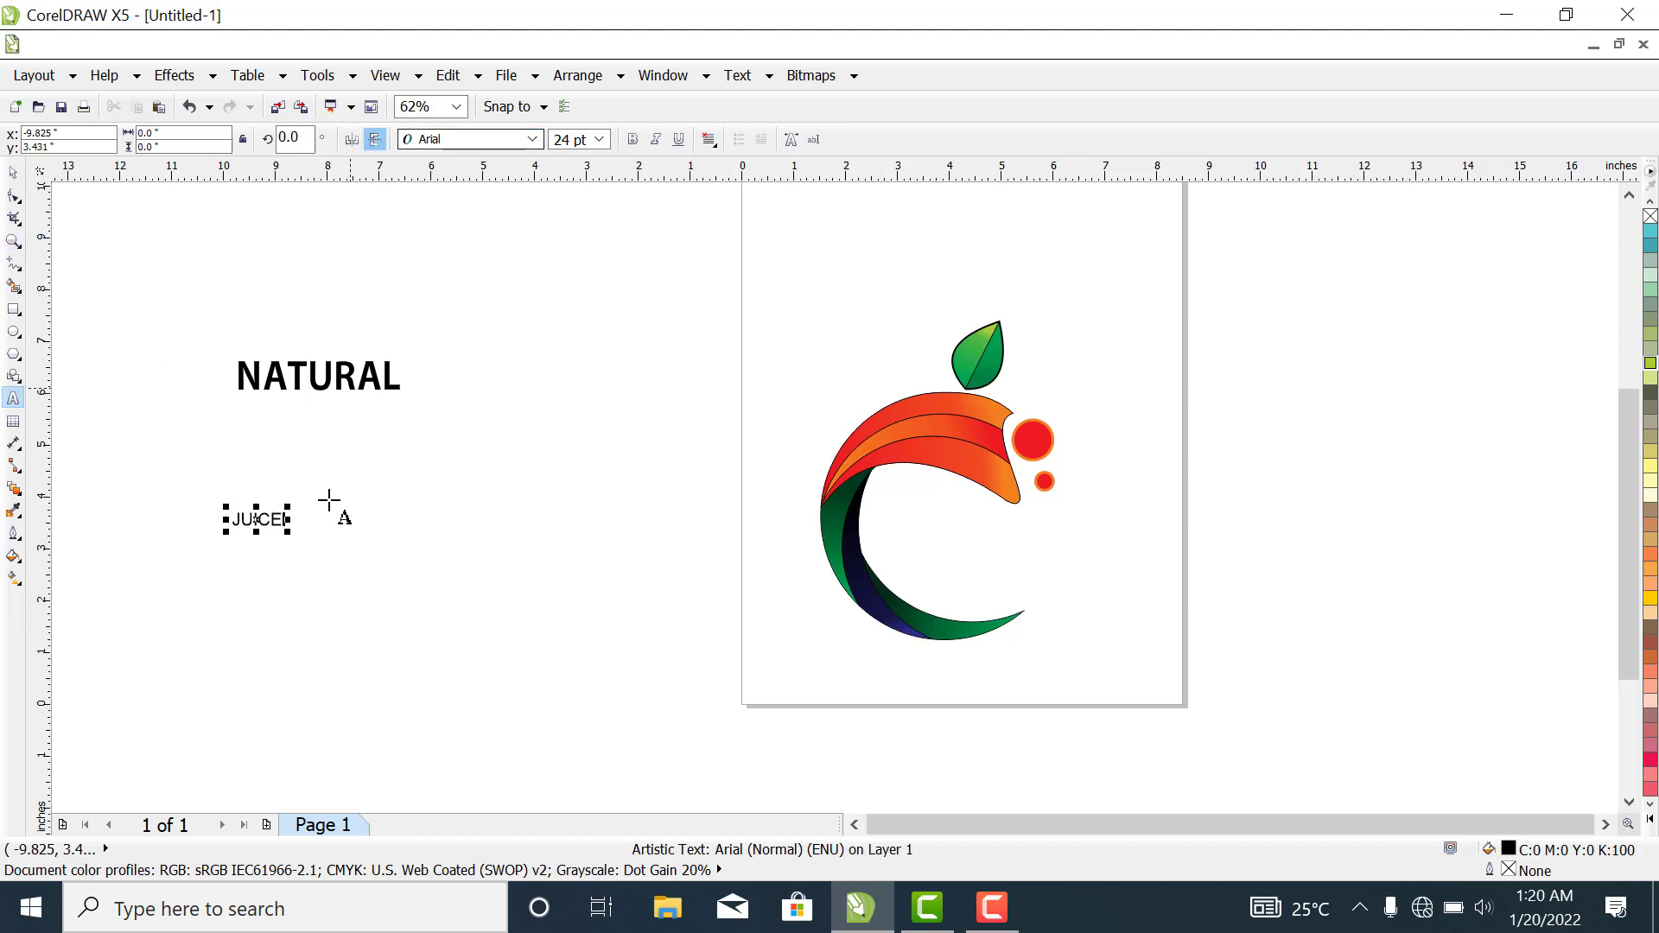
- Enlarge the JUICE text to about 3.87 inches wide and set its font to Elephant
key("space")
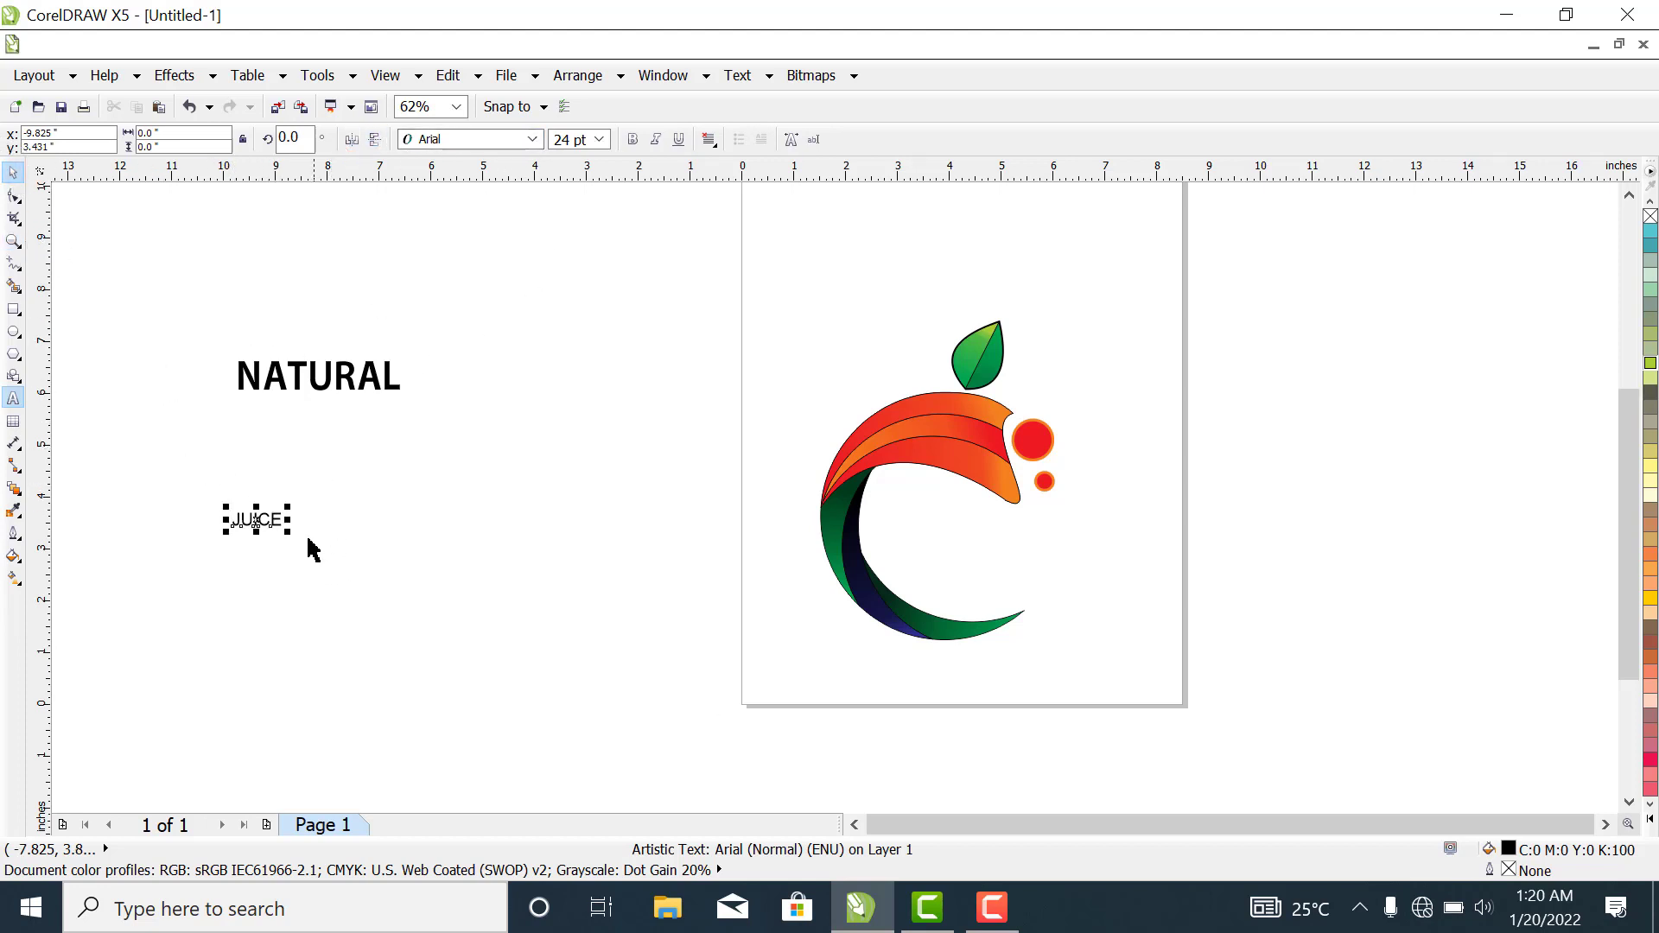
left_click_drag(292, 534, 482, 672)
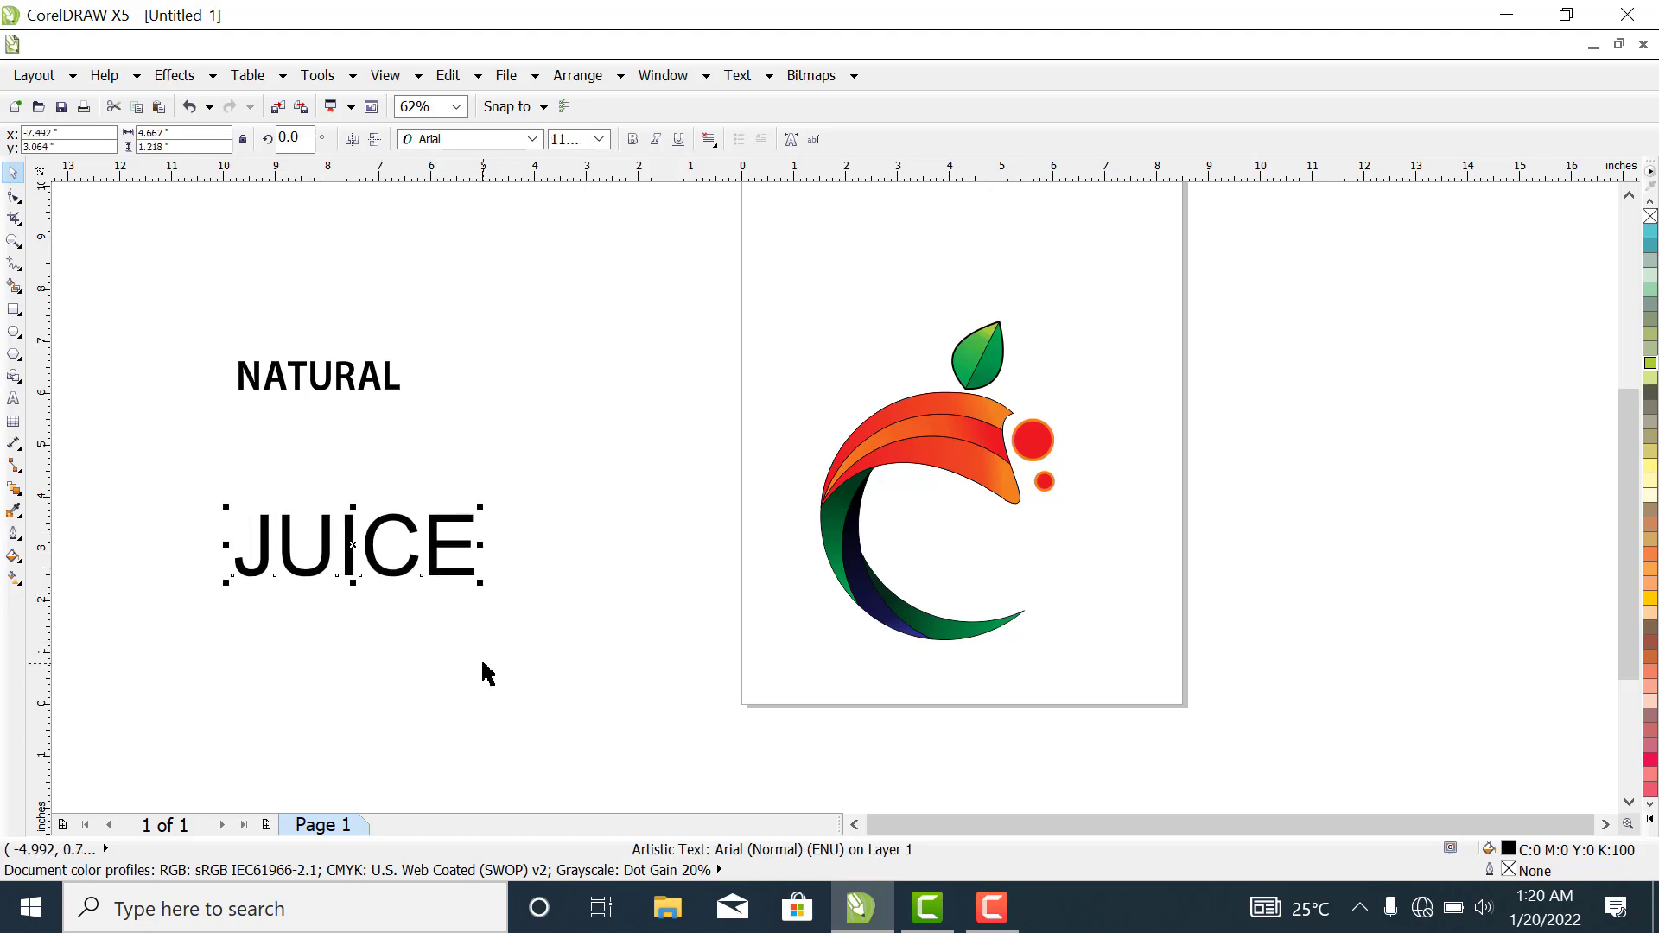
left_click_drag(481, 587, 475, 574)
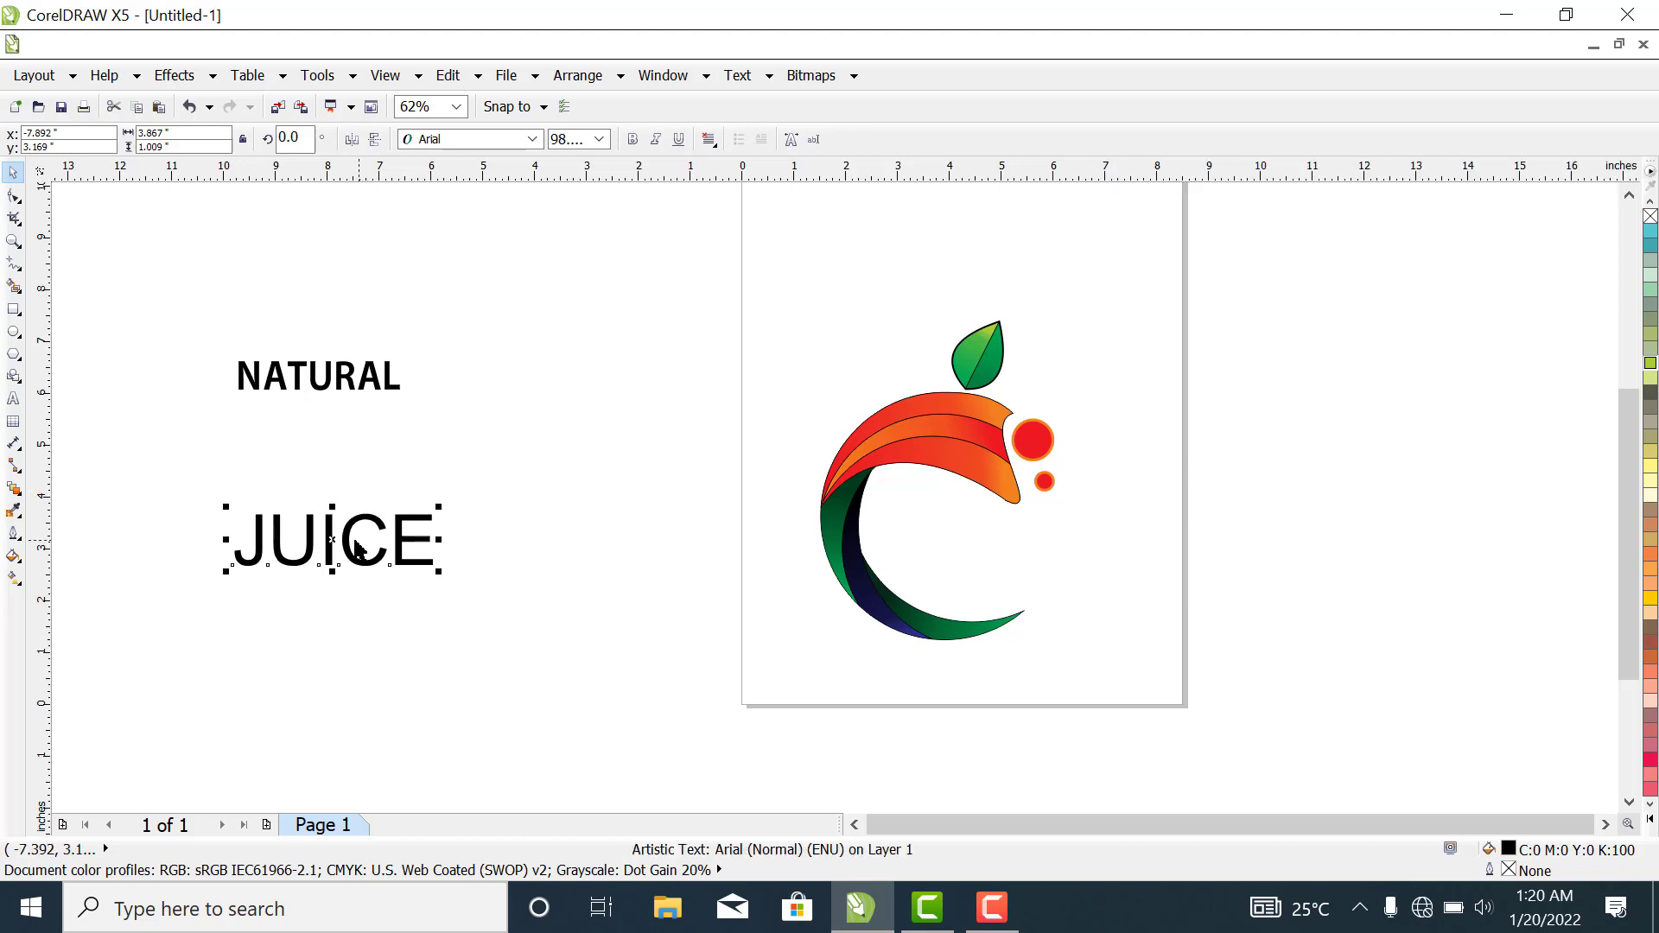
left_click_drag(335, 534, 456, 575)
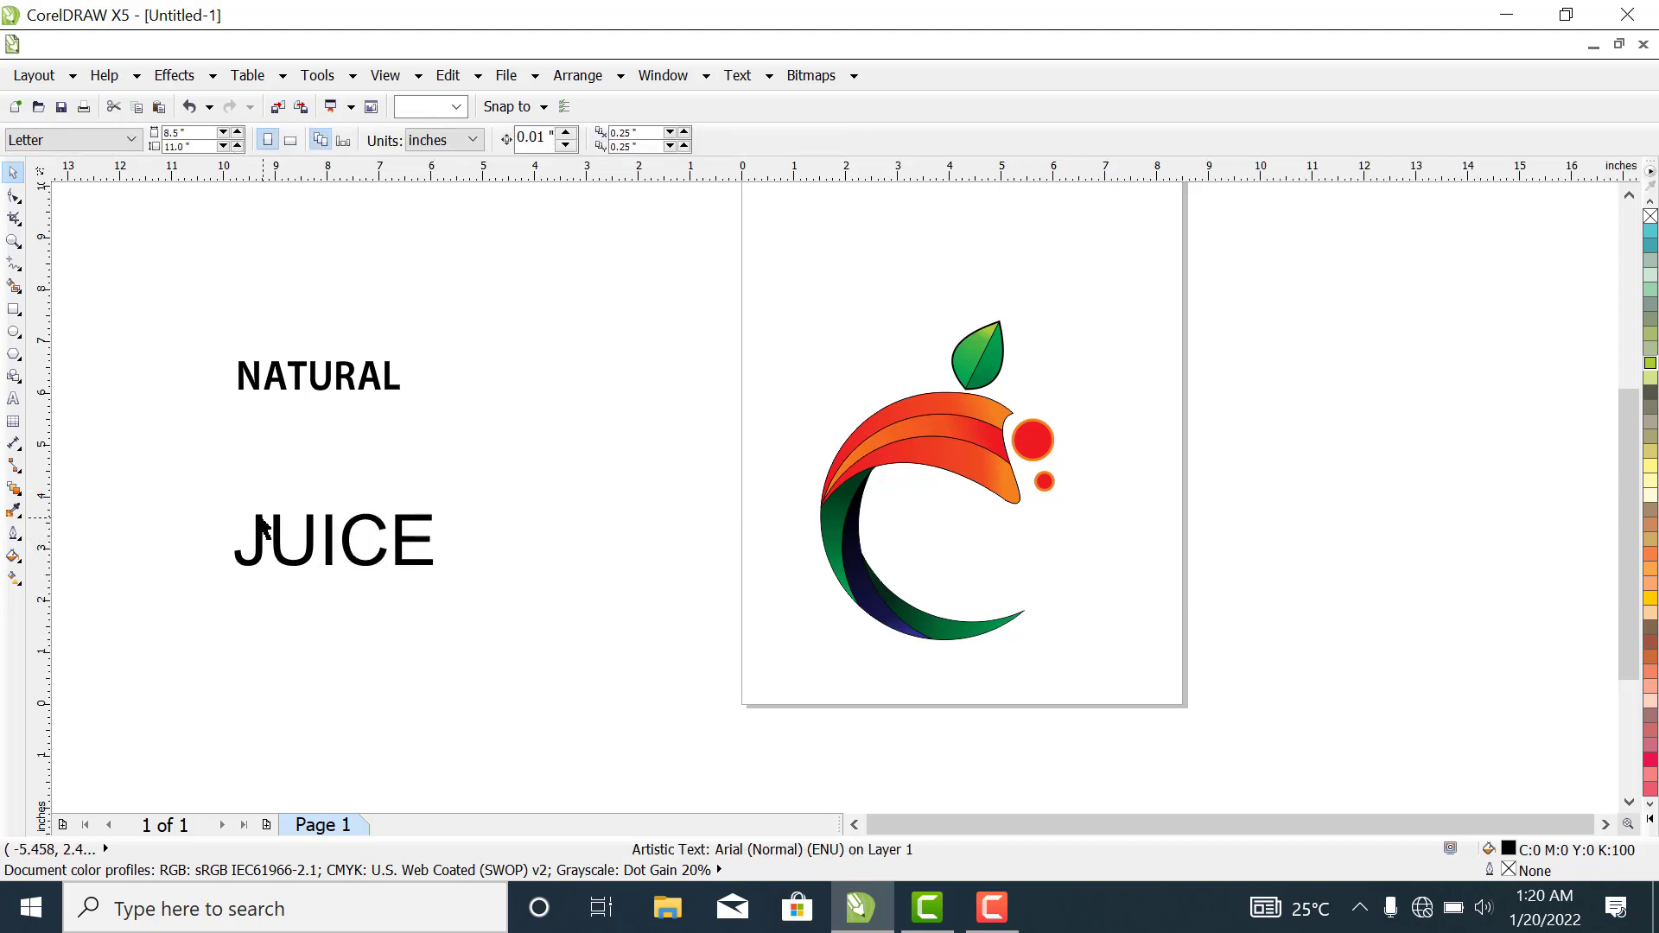
left_click_drag(198, 478, 474, 611)
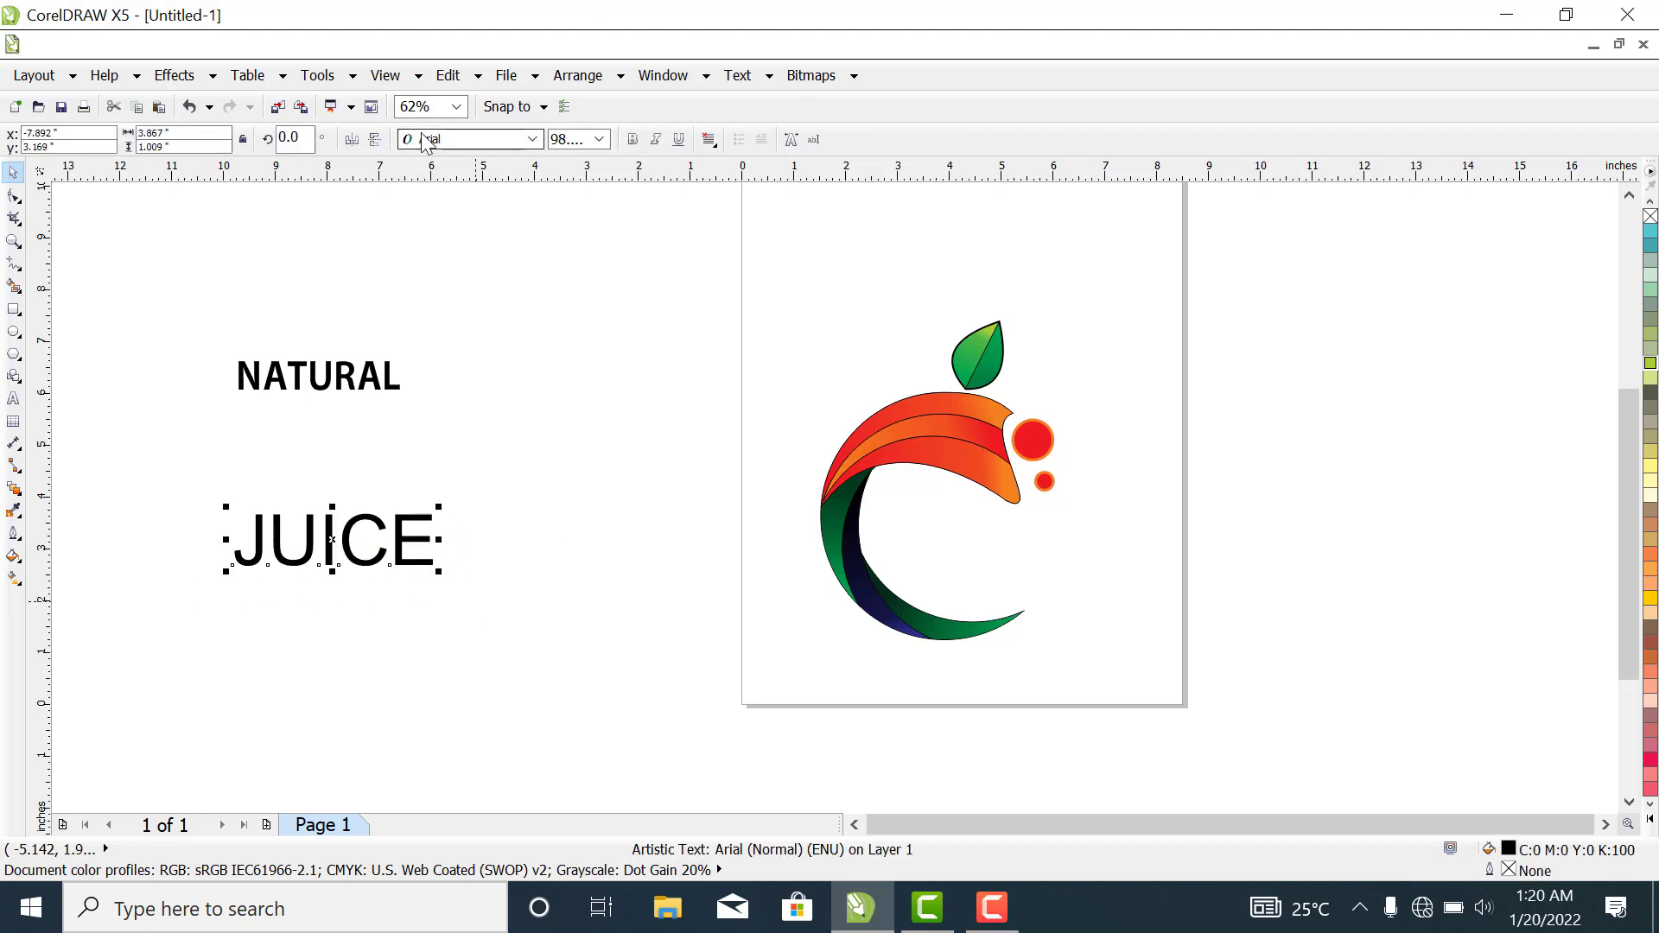
left_click(533, 139)
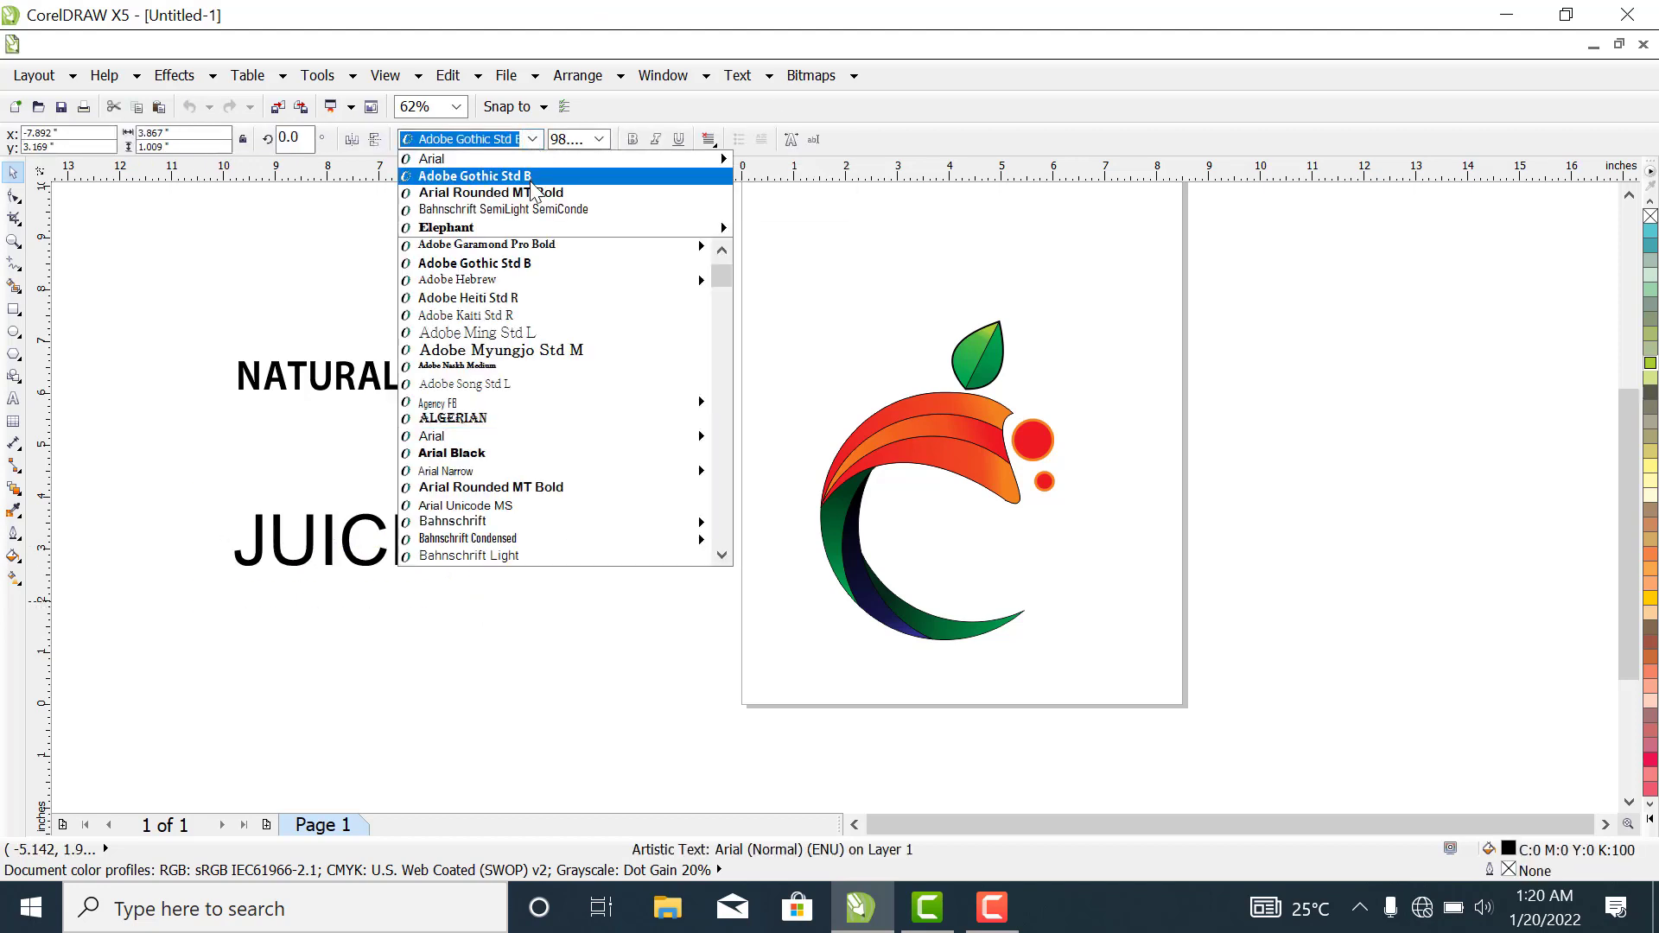
left_click(508, 230)
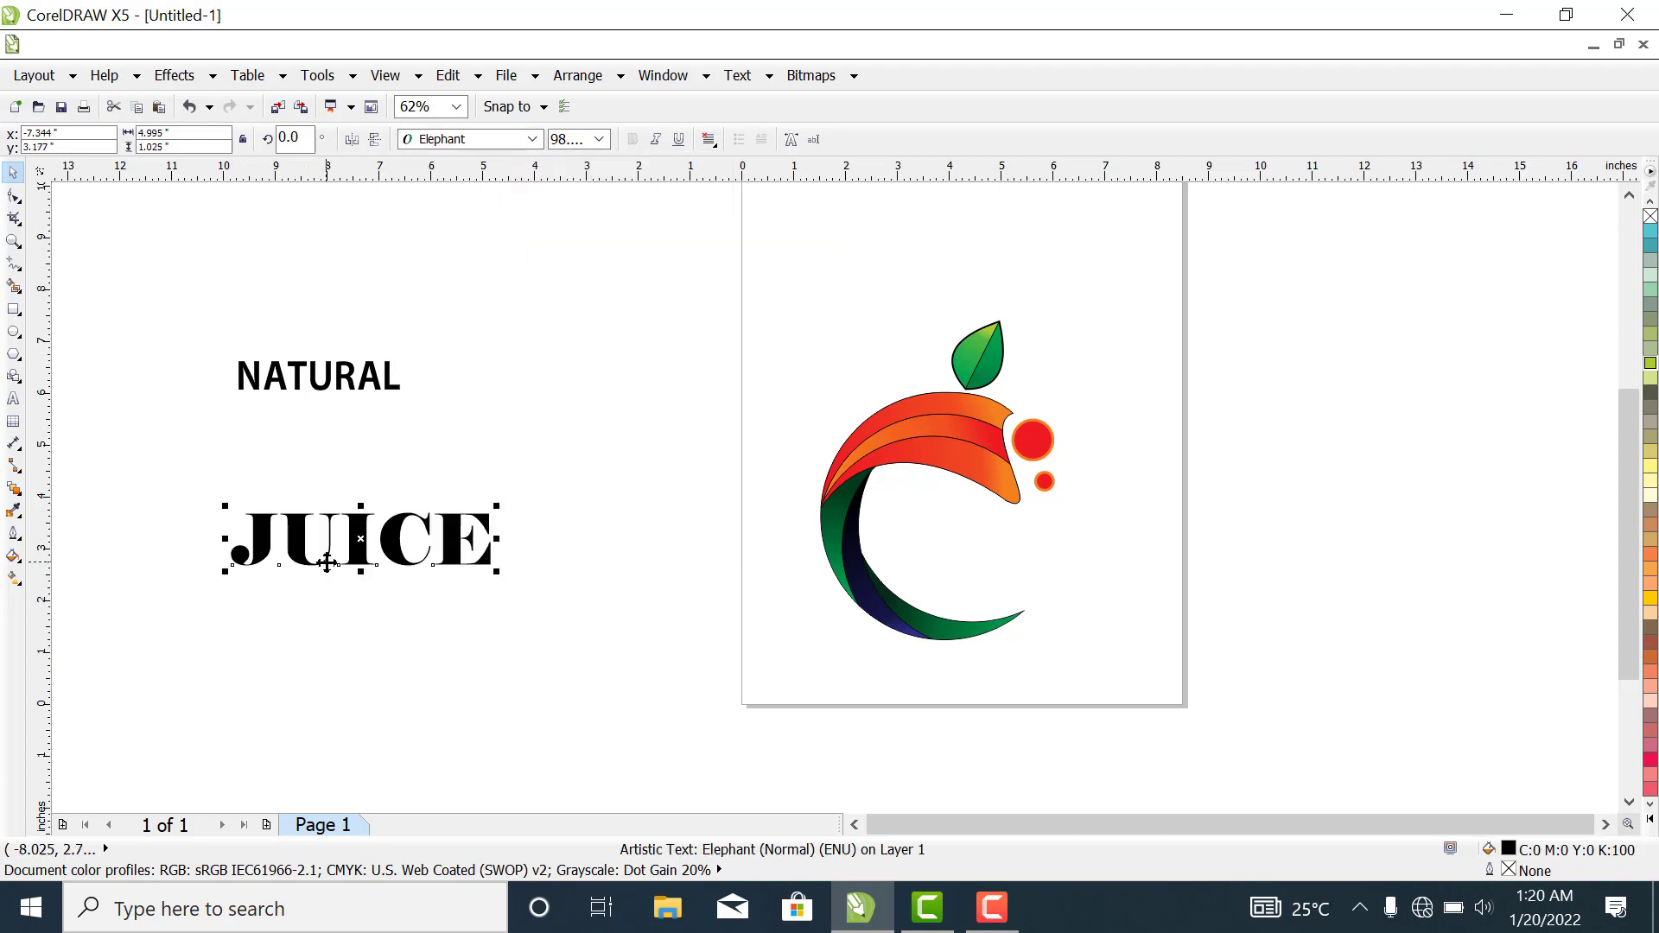
- Move JUICE directly beneath the circular figure and NATURAL just above it, beside the figure's lower green arc
left_click_drag(346, 553, 848, 696)
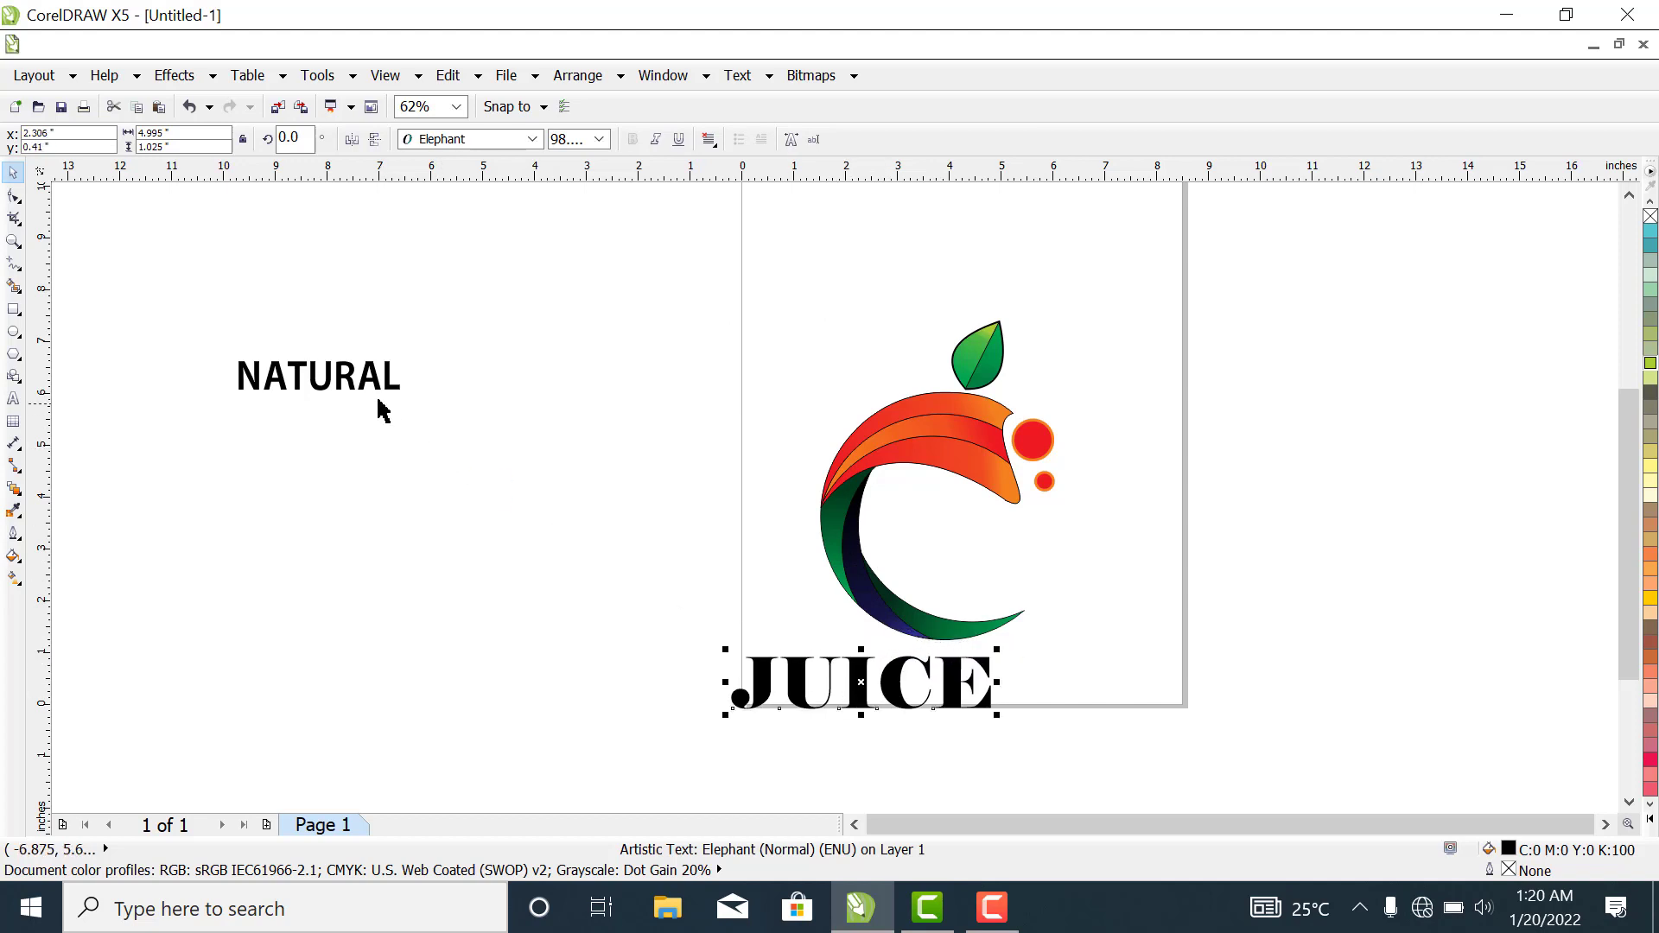
left_click_drag(367, 374, 387, 391)
left_click_drag(608, 499, 796, 596)
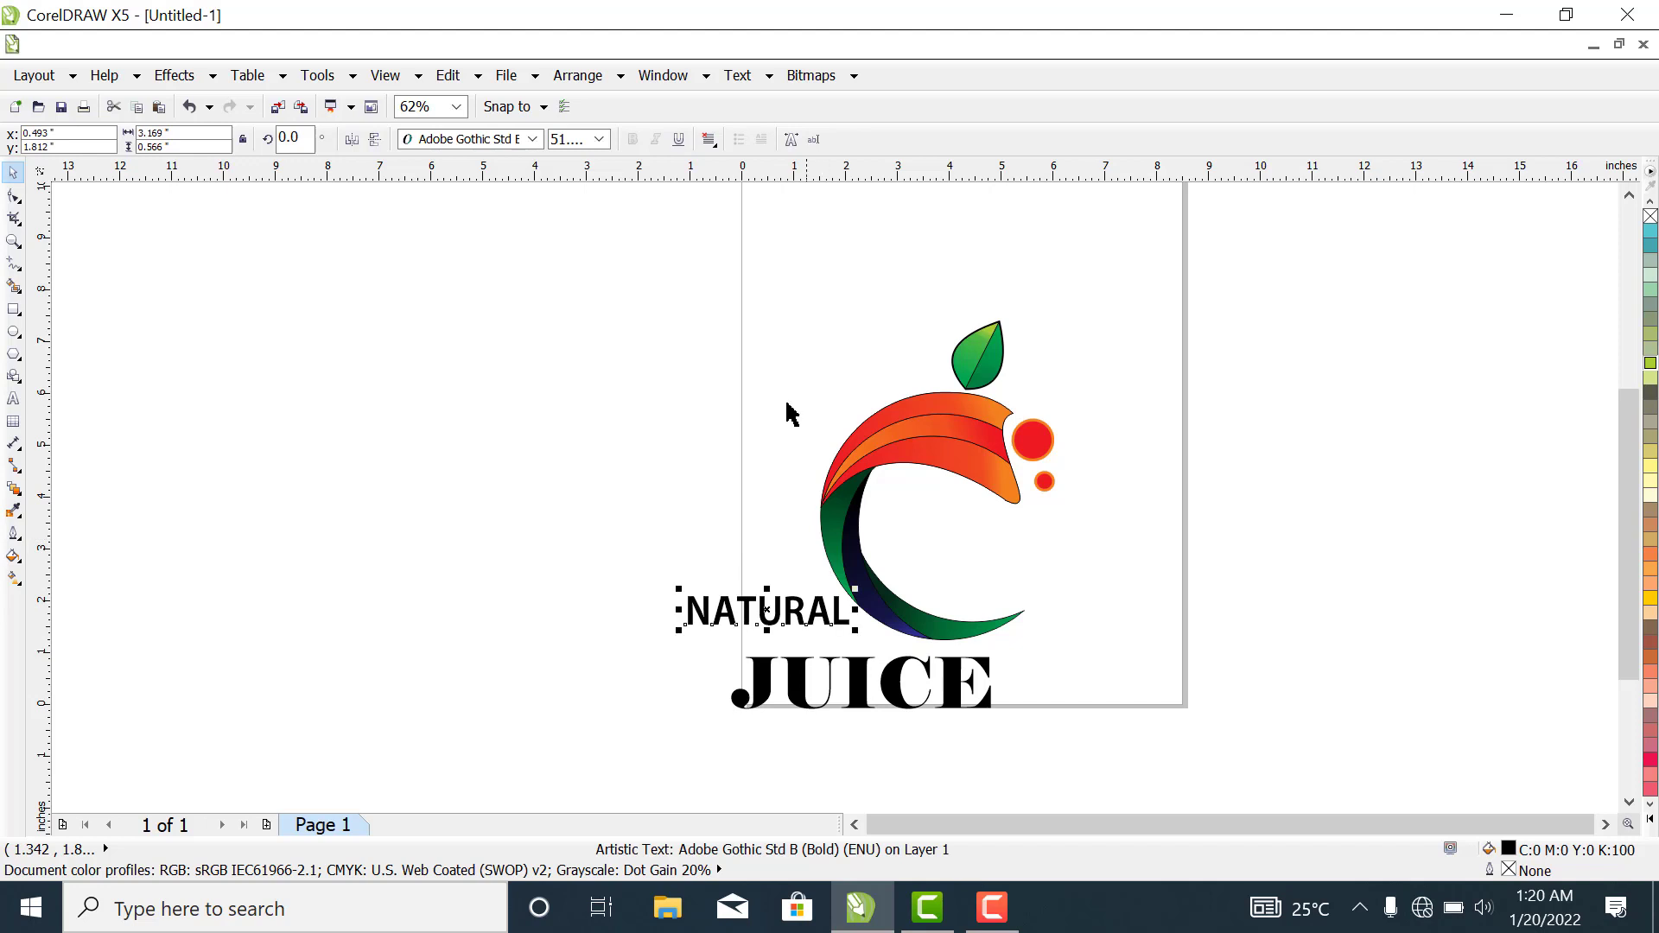
- Place the NATURAL text inside the opening of the circular figure and scale it down to about 2.5 inches wide
left_click(13, 241)
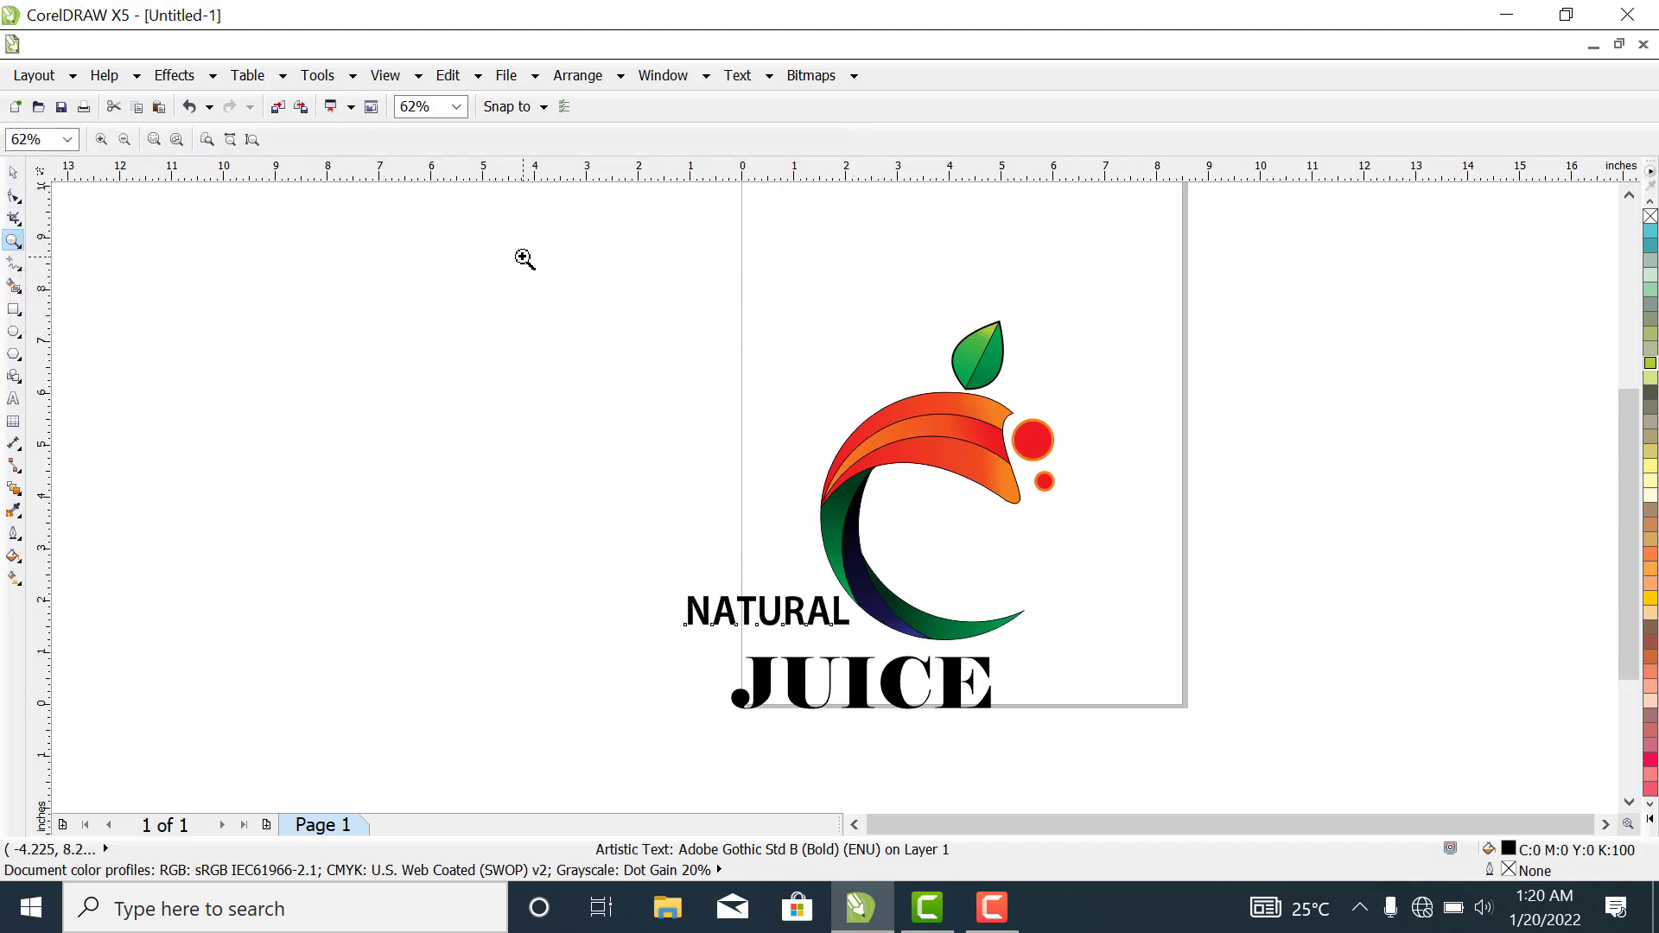
left_click_drag(521, 252, 1326, 748)
left_click_drag(419, 245, 1197, 791)
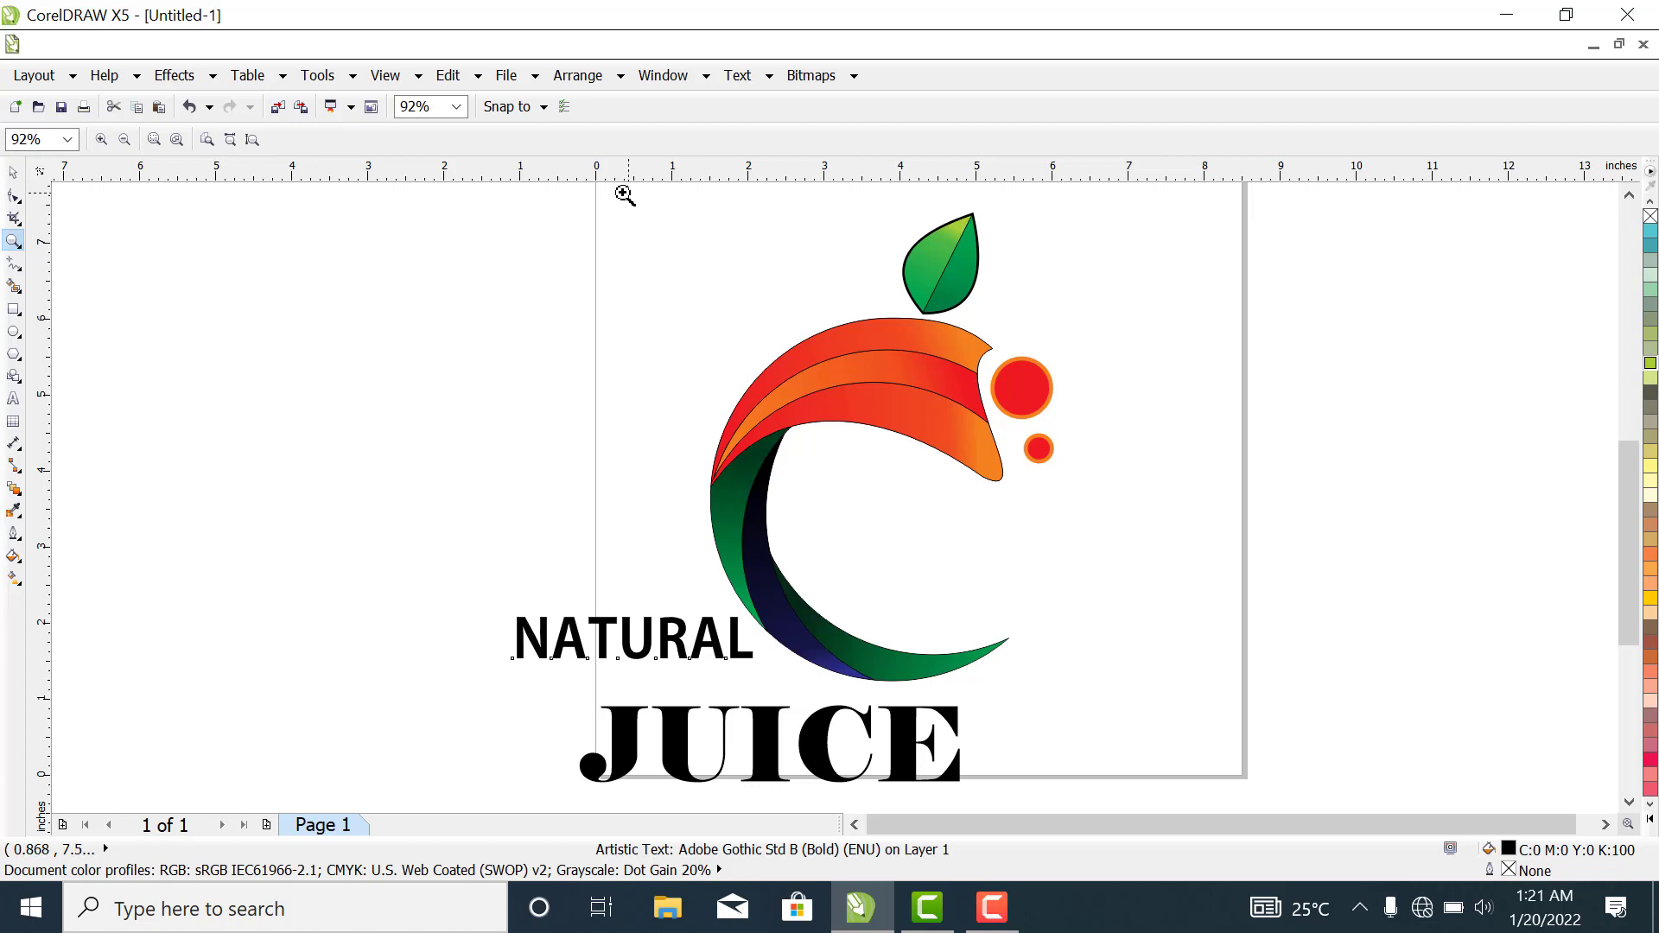
left_click_drag(578, 192, 584, 326)
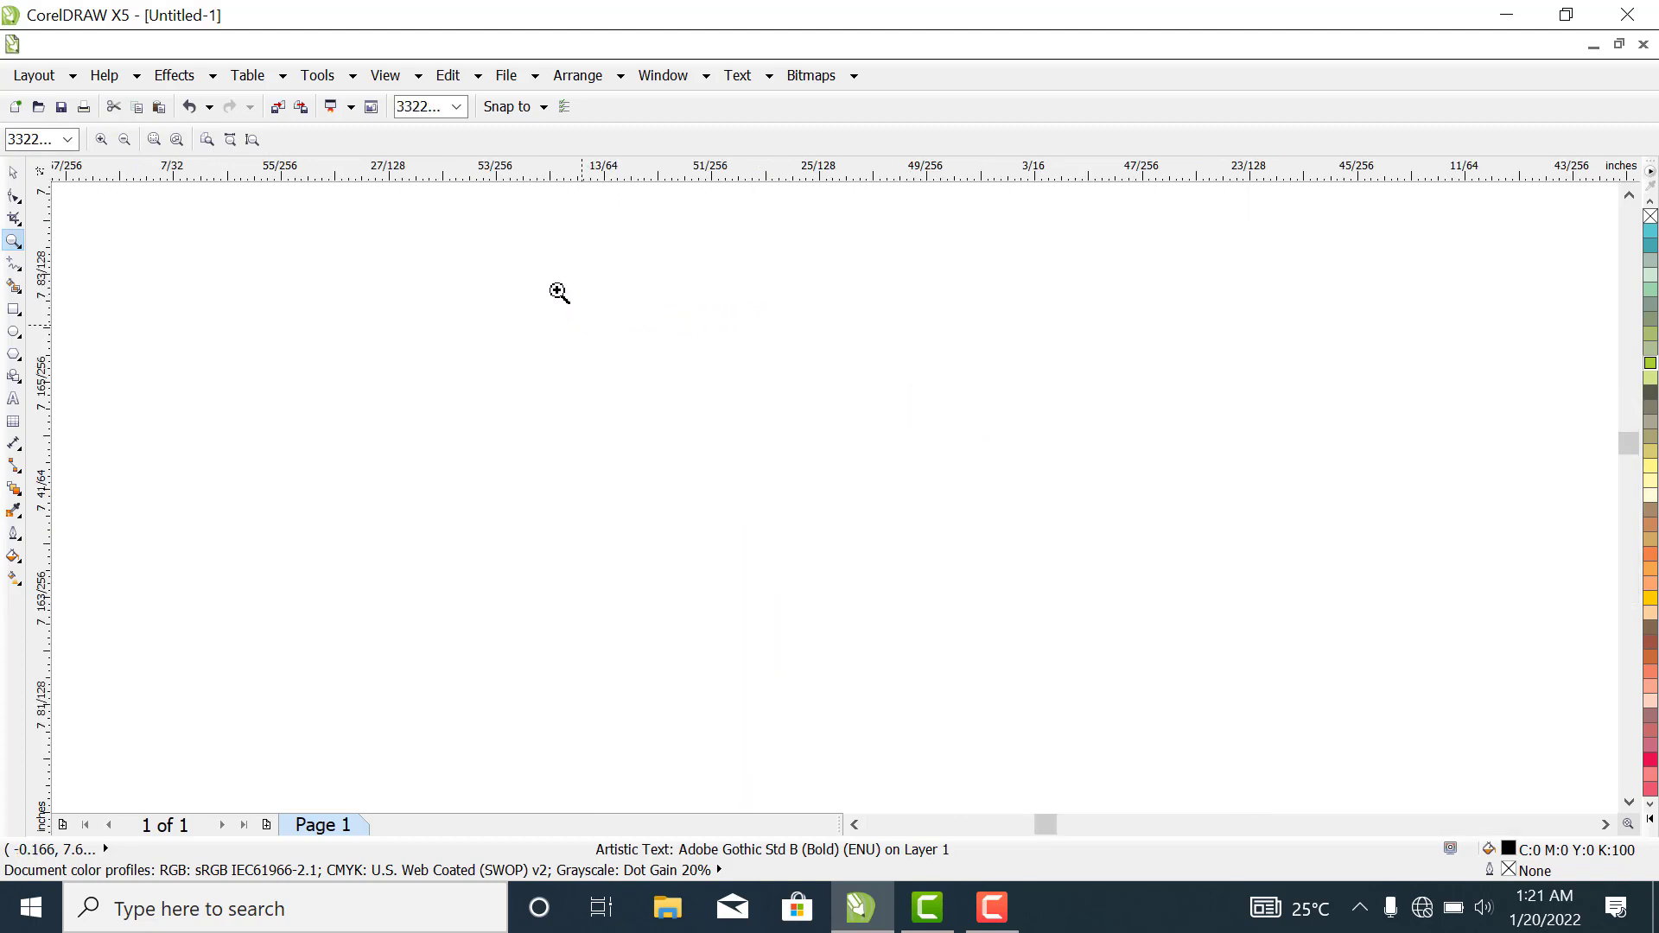
left_click(456, 107)
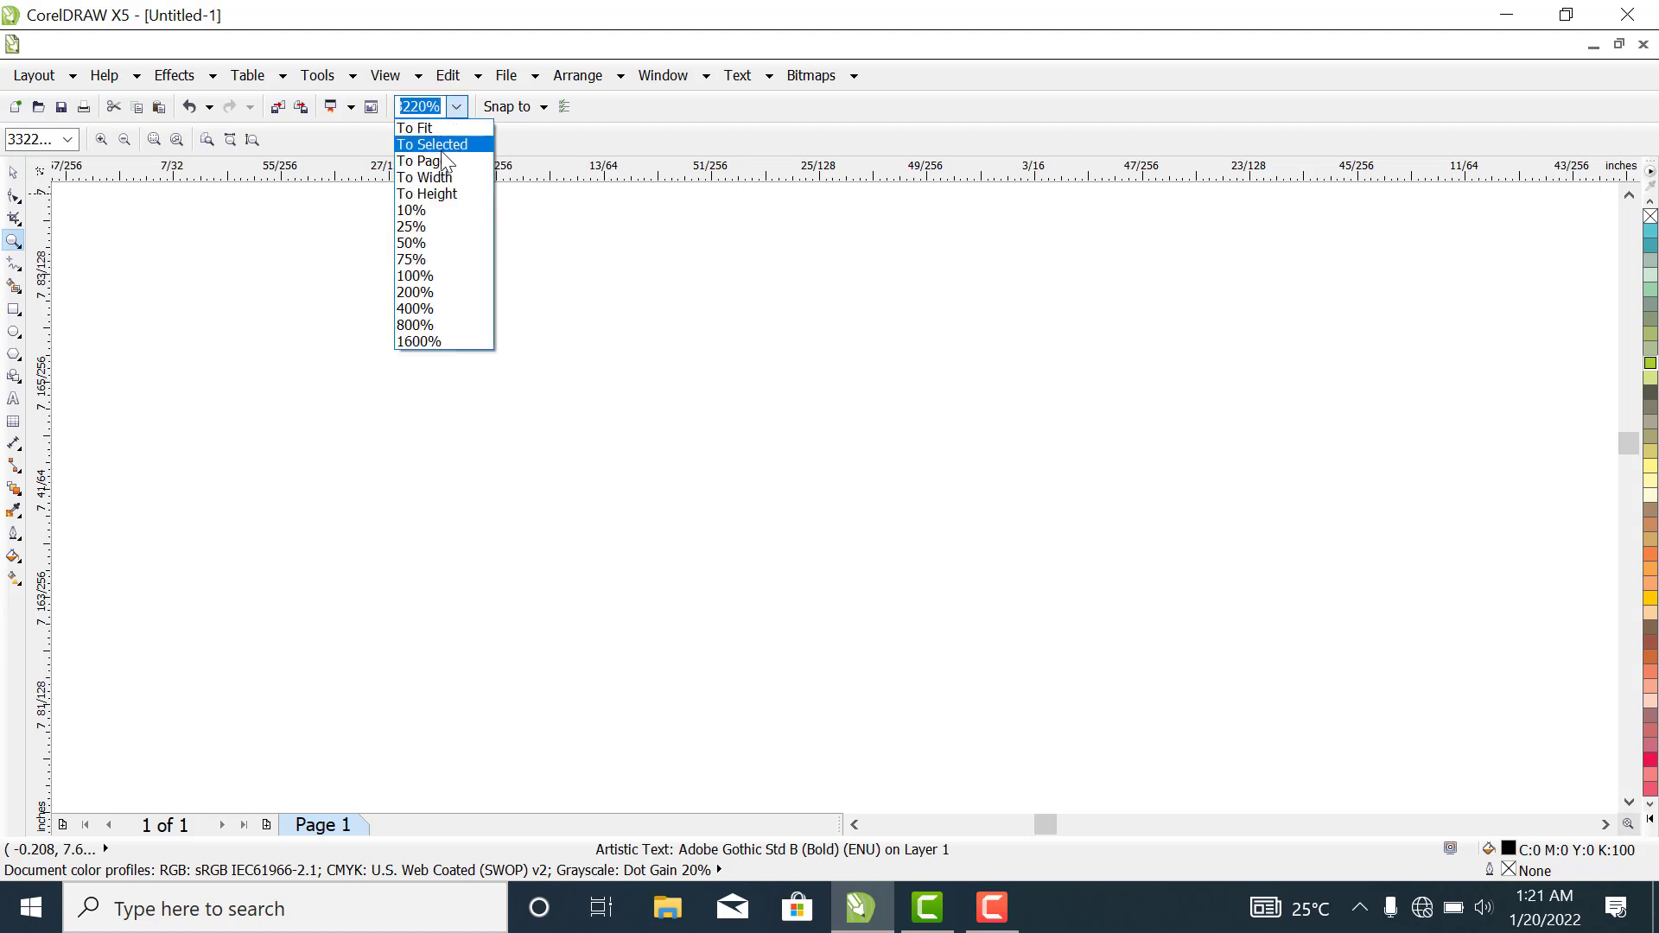
left_click(441, 161)
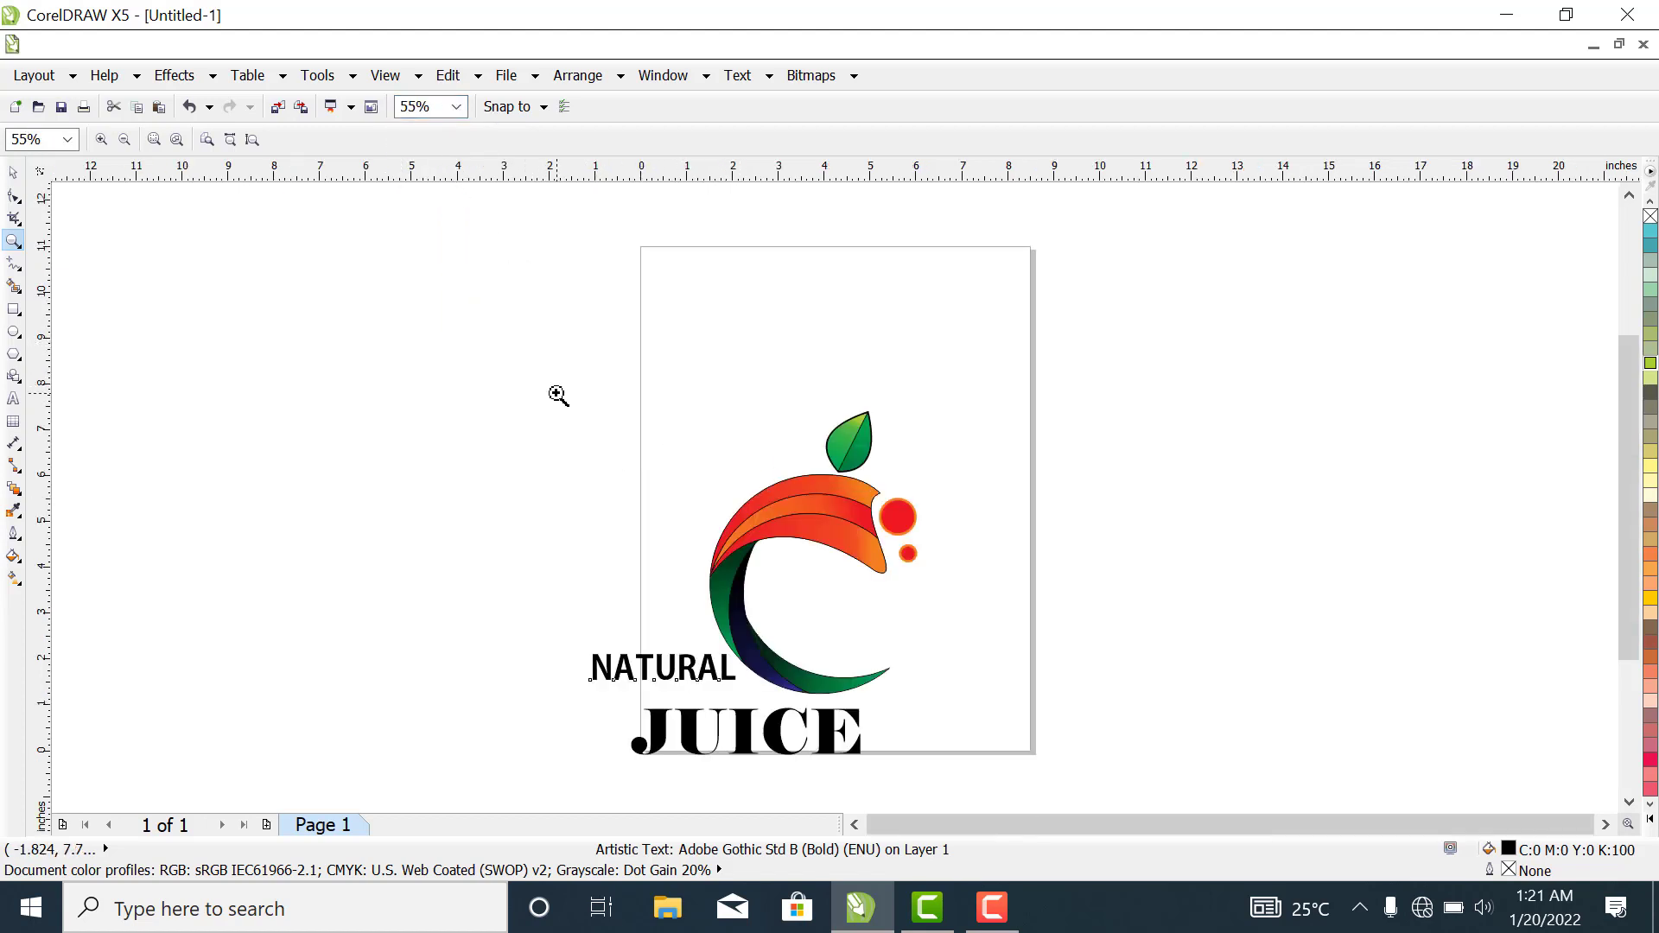
left_click_drag(557, 388, 1003, 760)
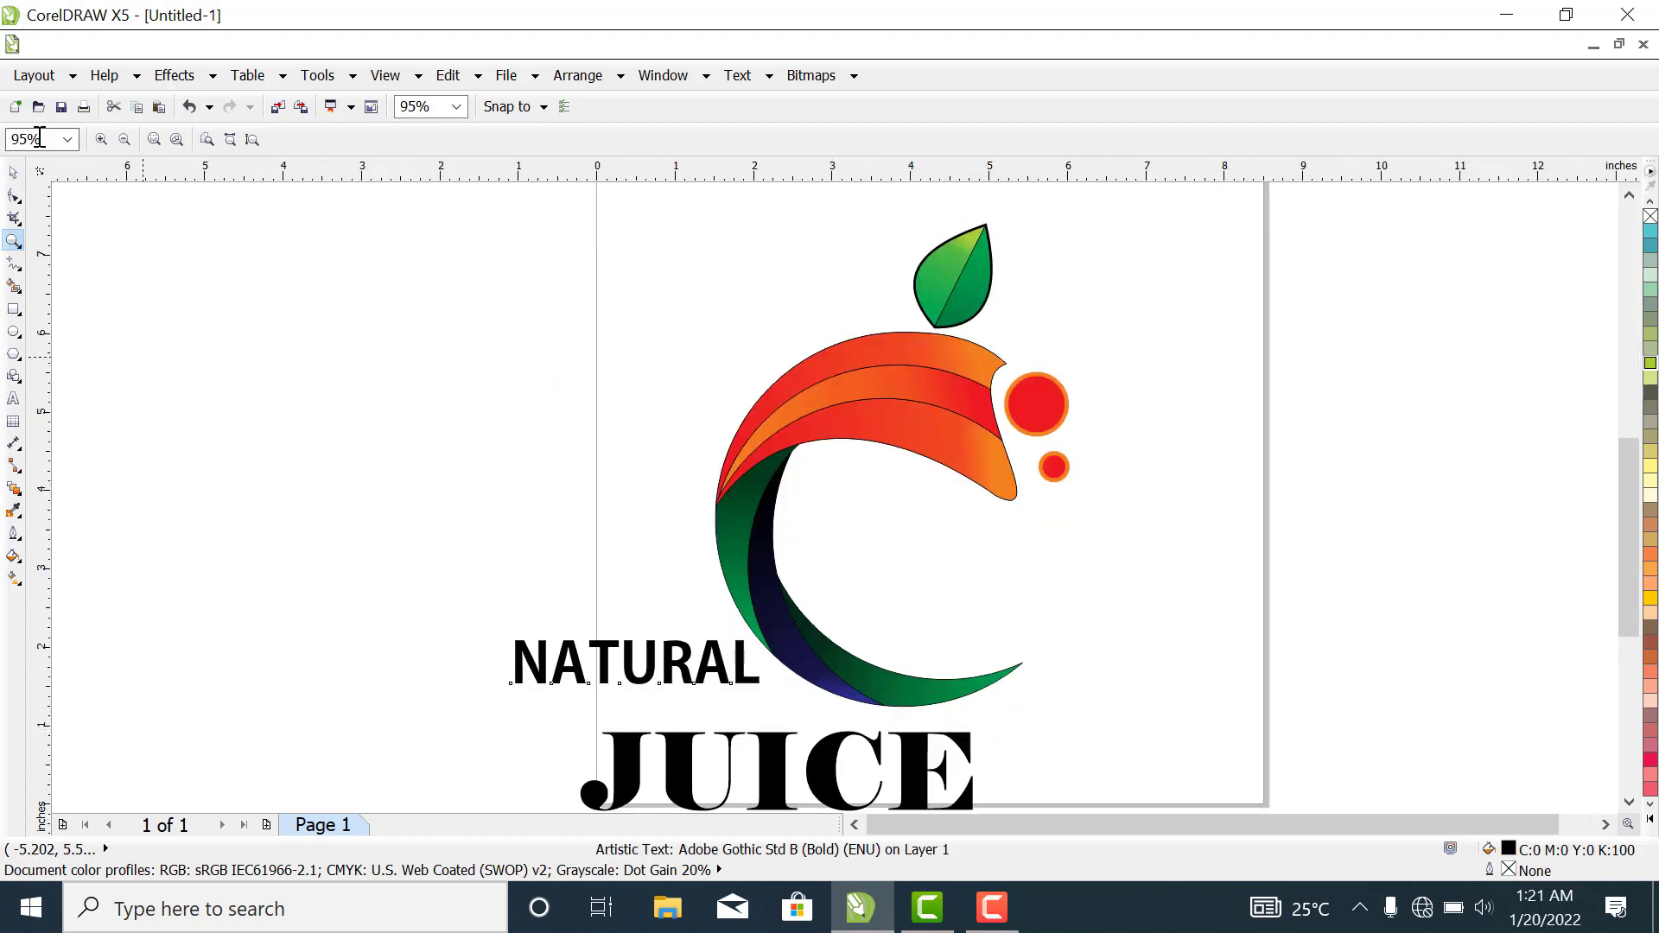
left_click(13, 173)
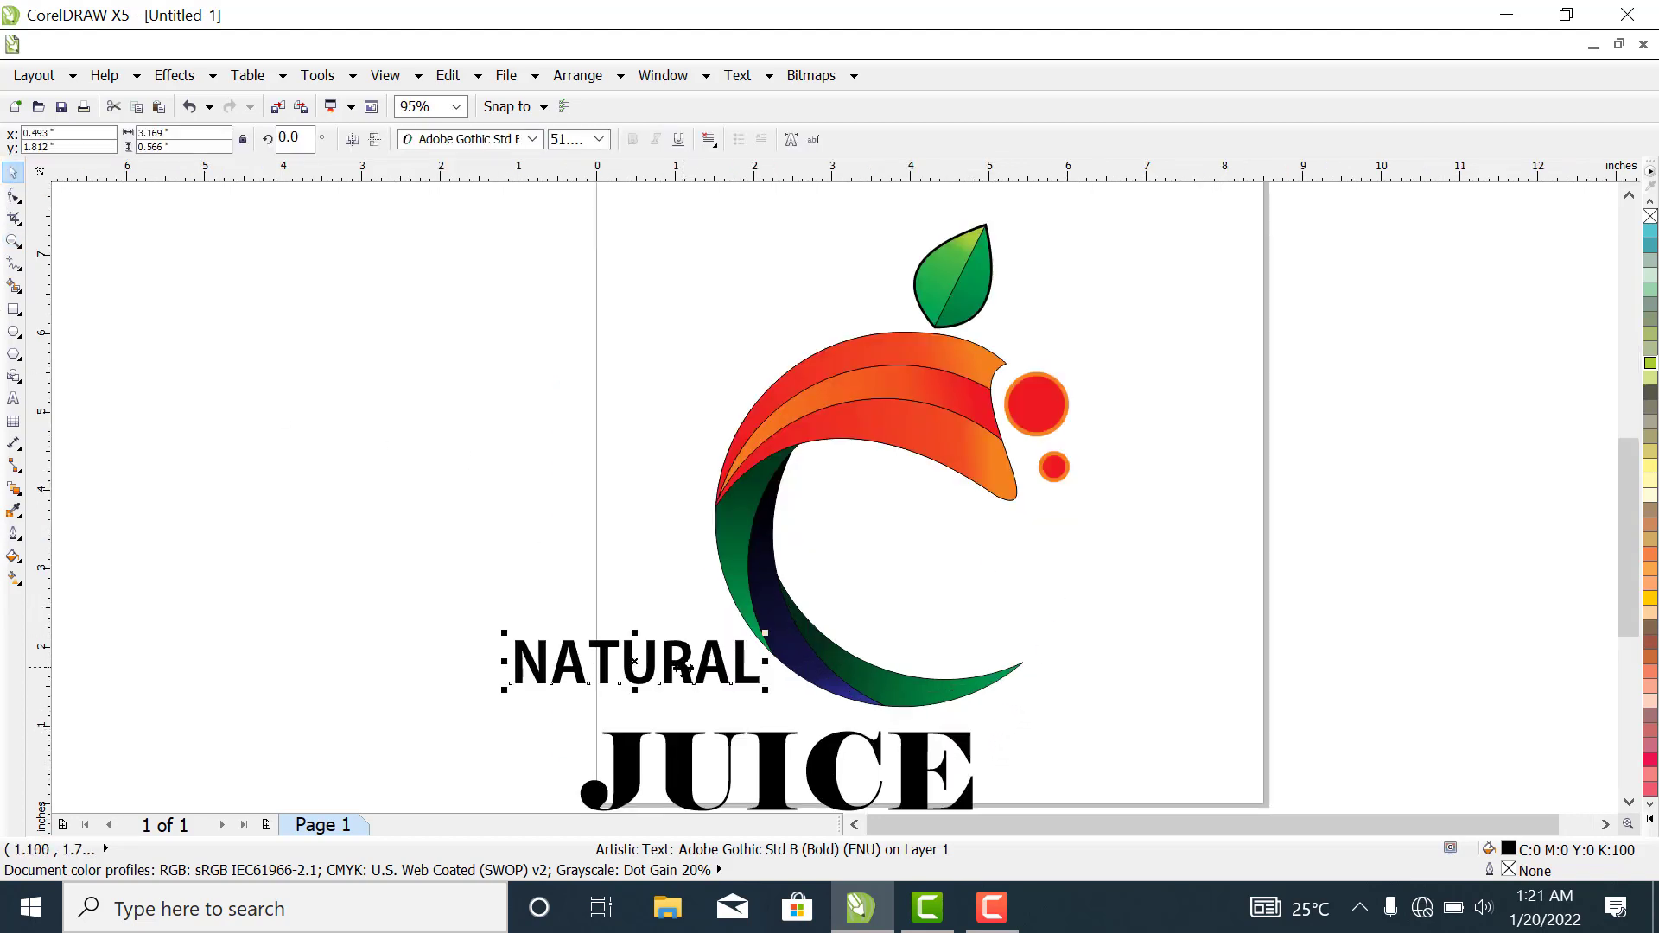
left_click_drag(683, 669, 1000, 551)
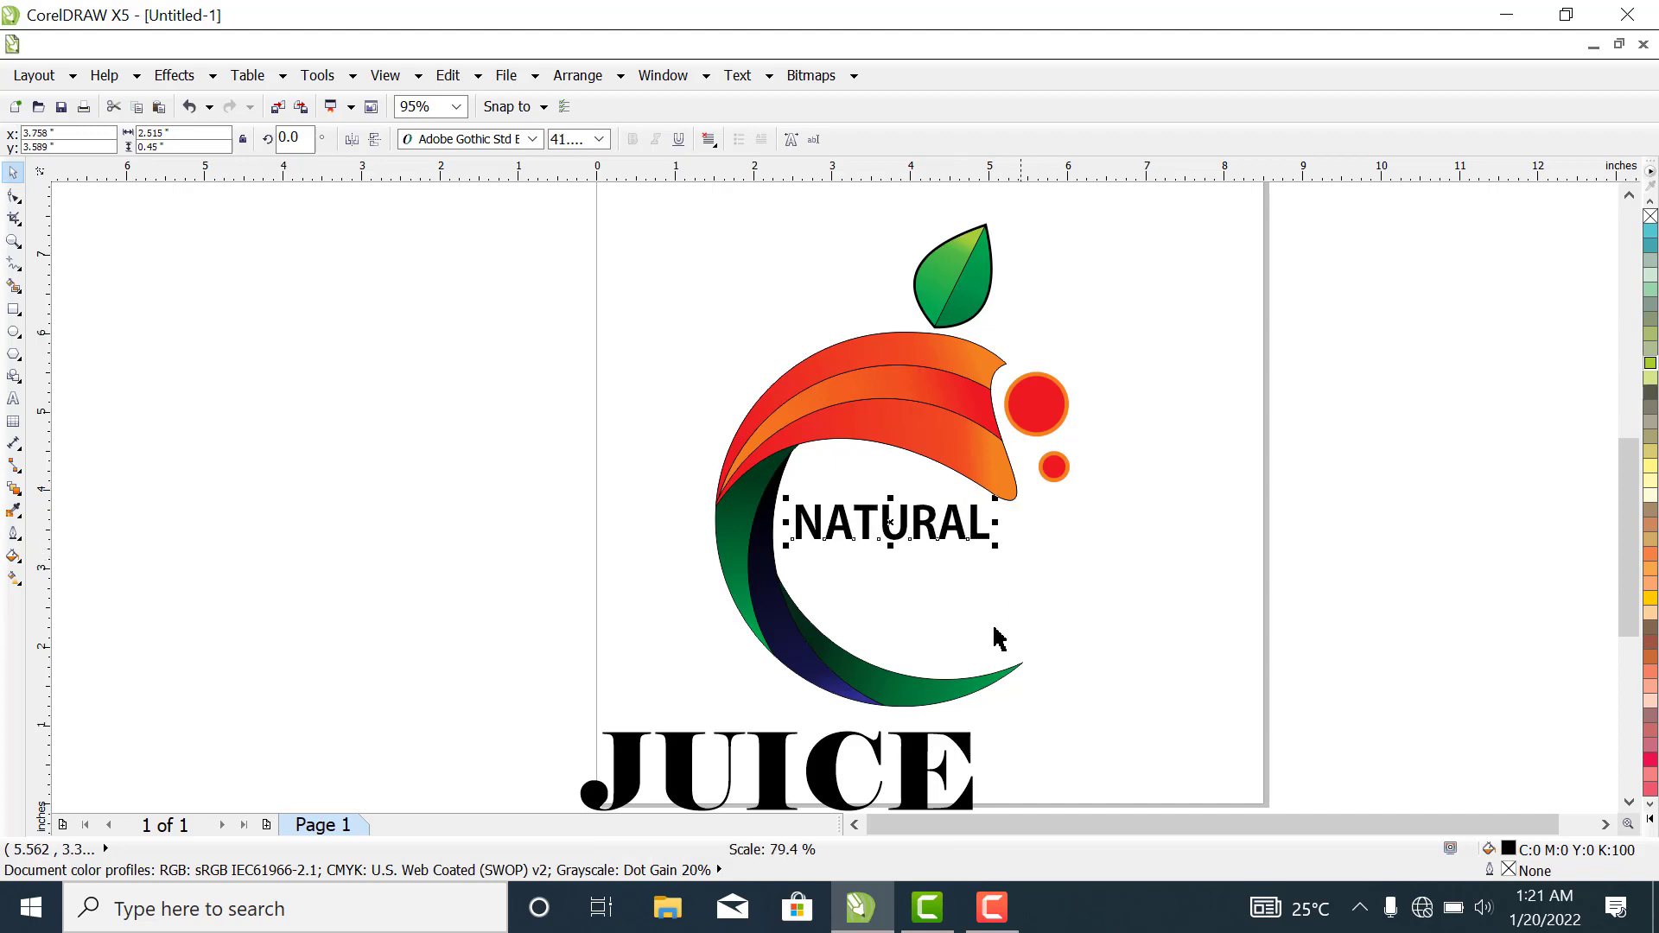
- Place the JUICE text directly under NATURAL inside the figure's opening and shrink it to about 3.23 inches wide
left_click_drag(856, 765, 1082, 595)
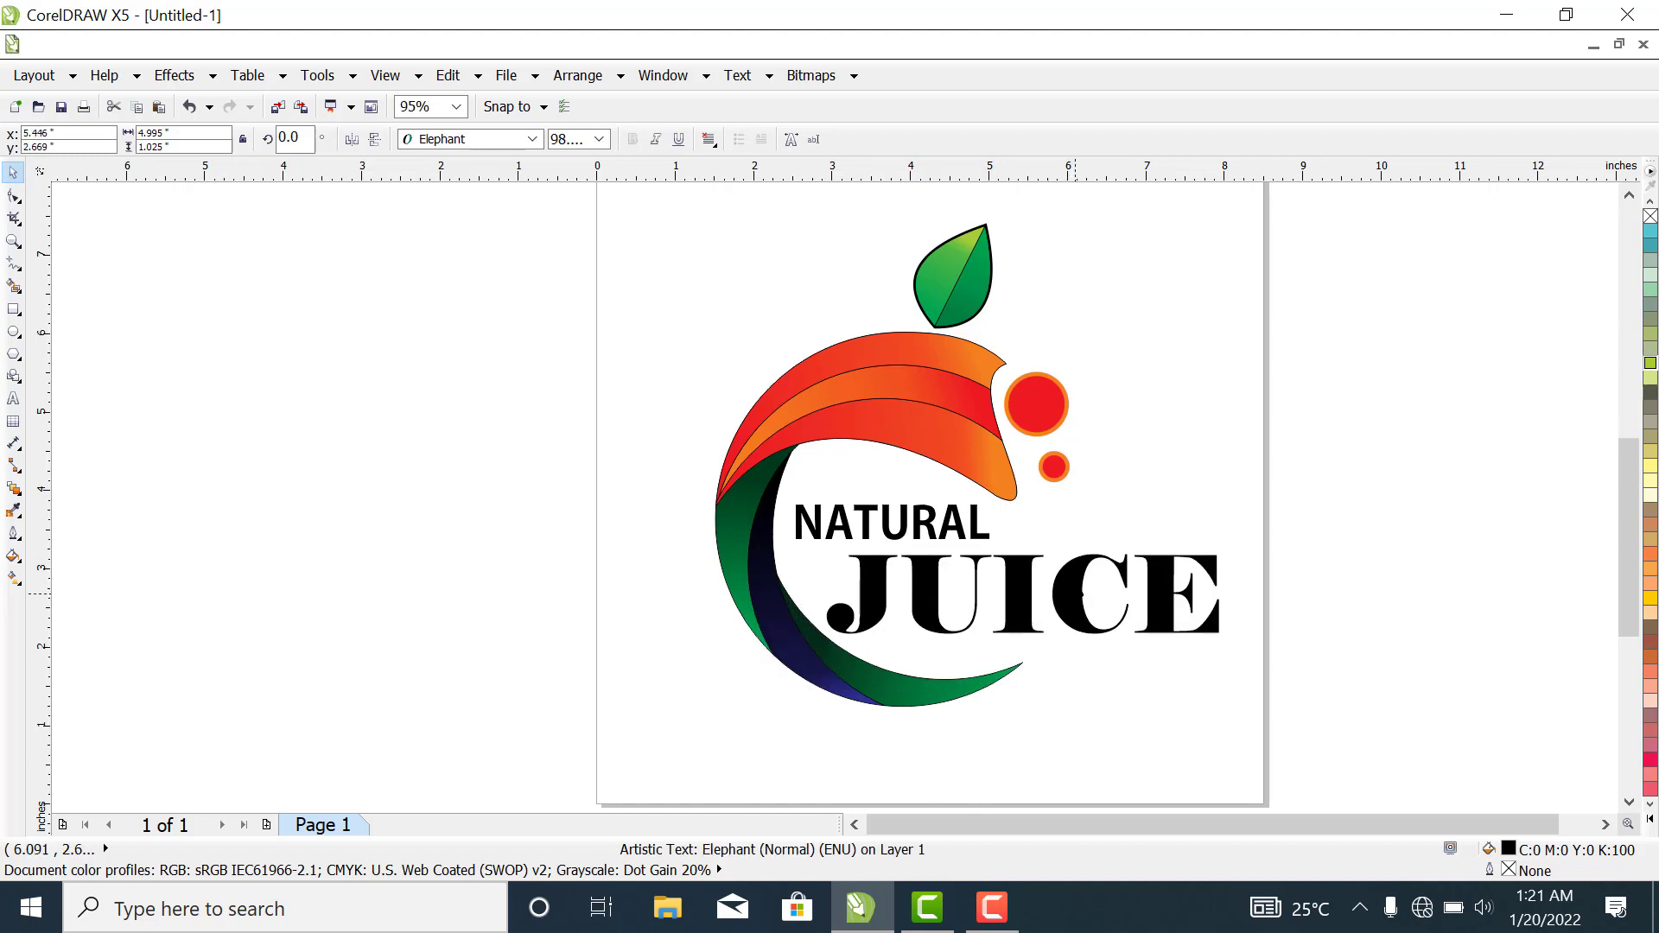
left_click_drag(1228, 646, 1087, 584)
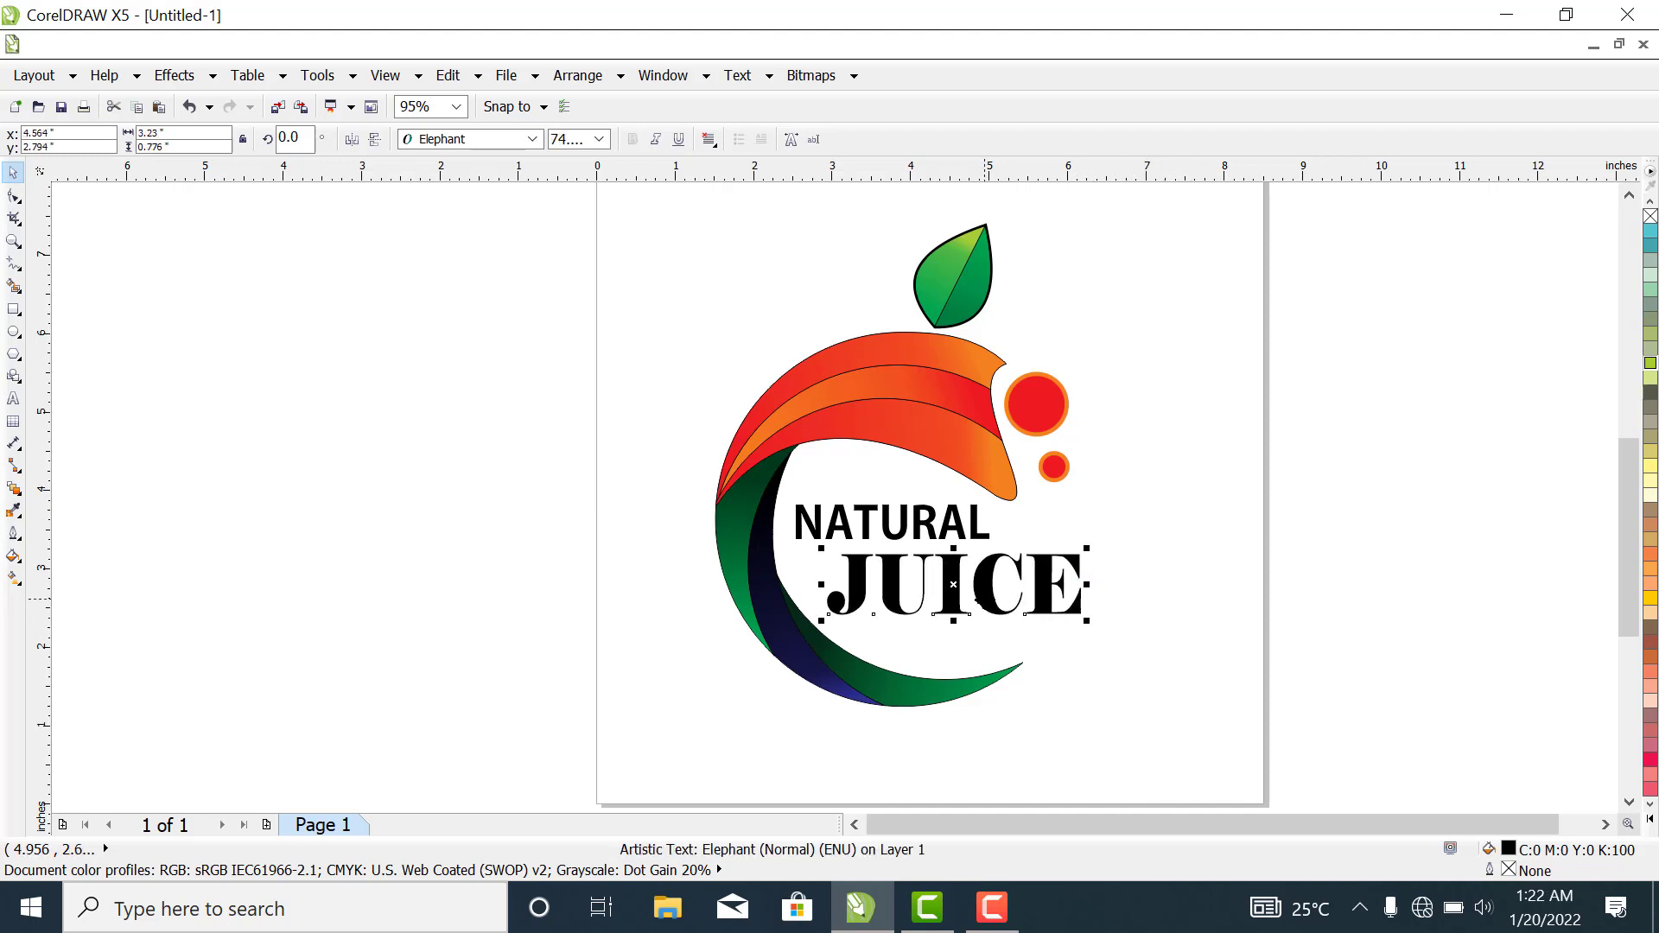
left_click_drag(986, 599, 974, 597)
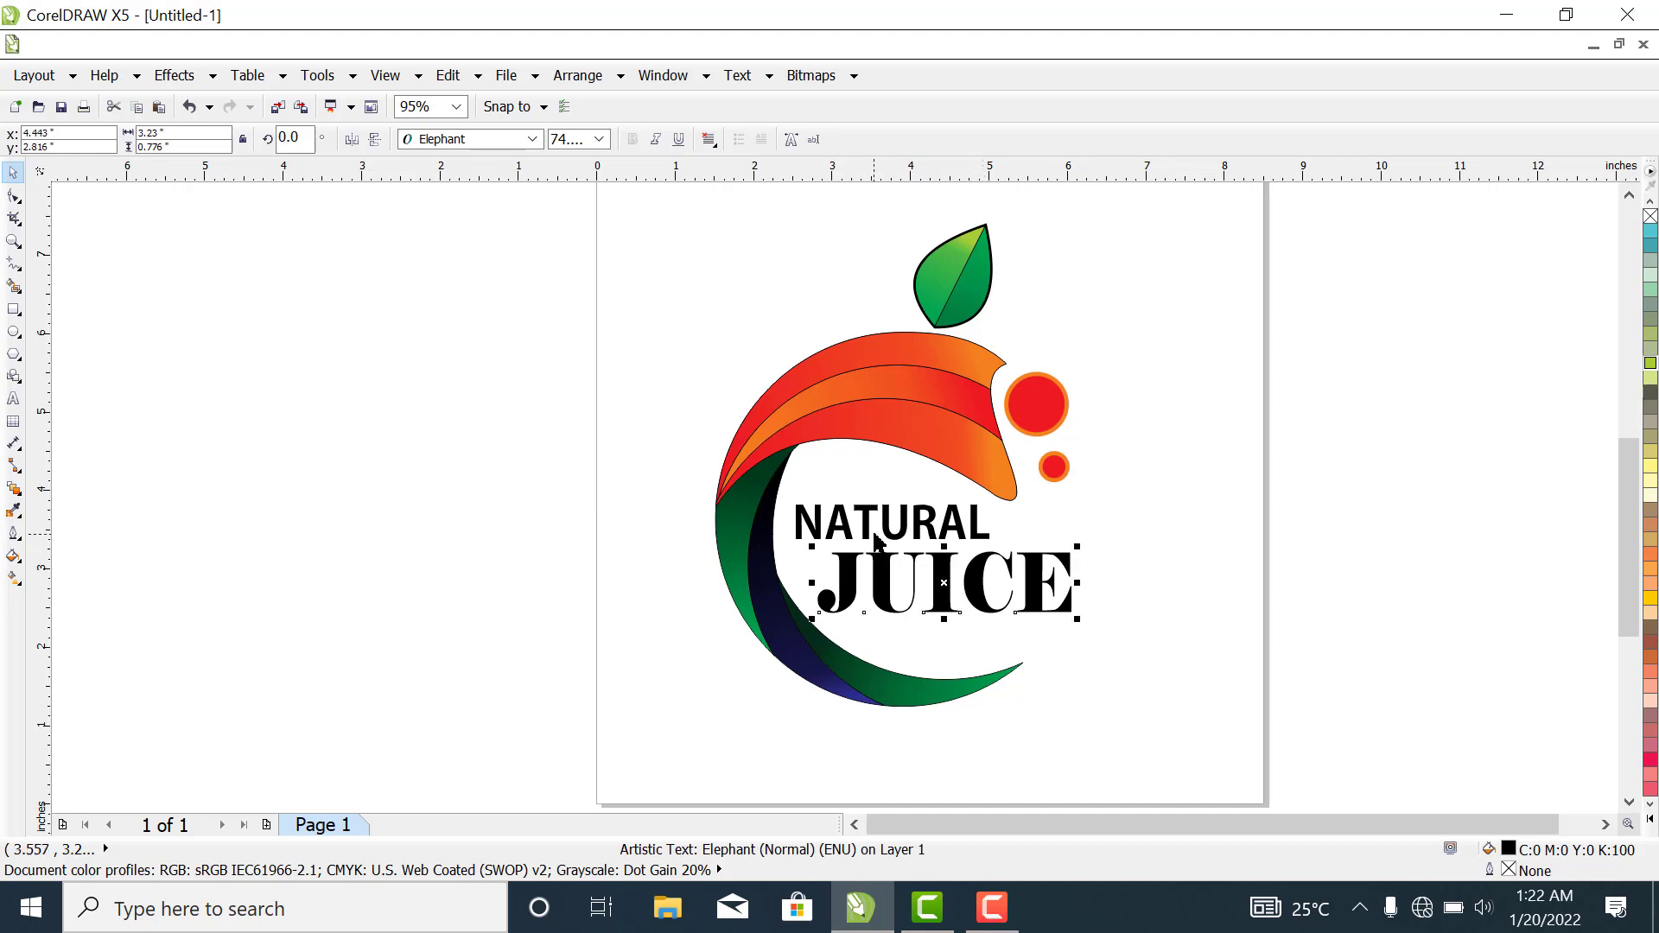
- Shift the NATURAL text so it sits centred directly above JUICE inside the figure's opening
key("Escape")
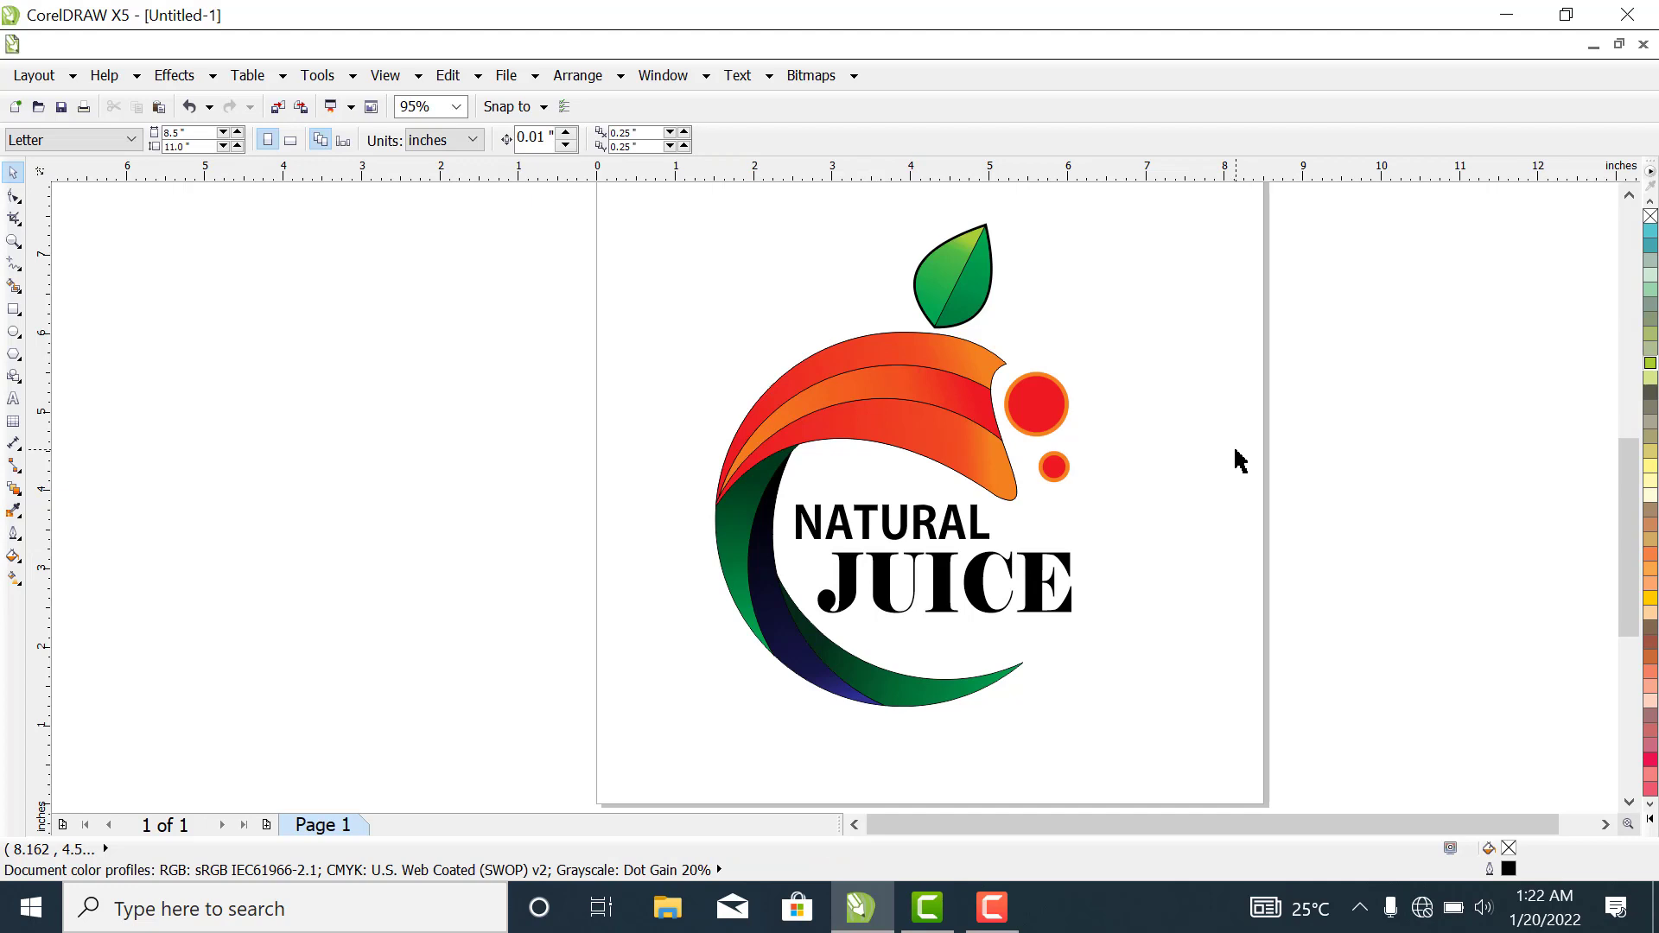
left_click(924, 534)
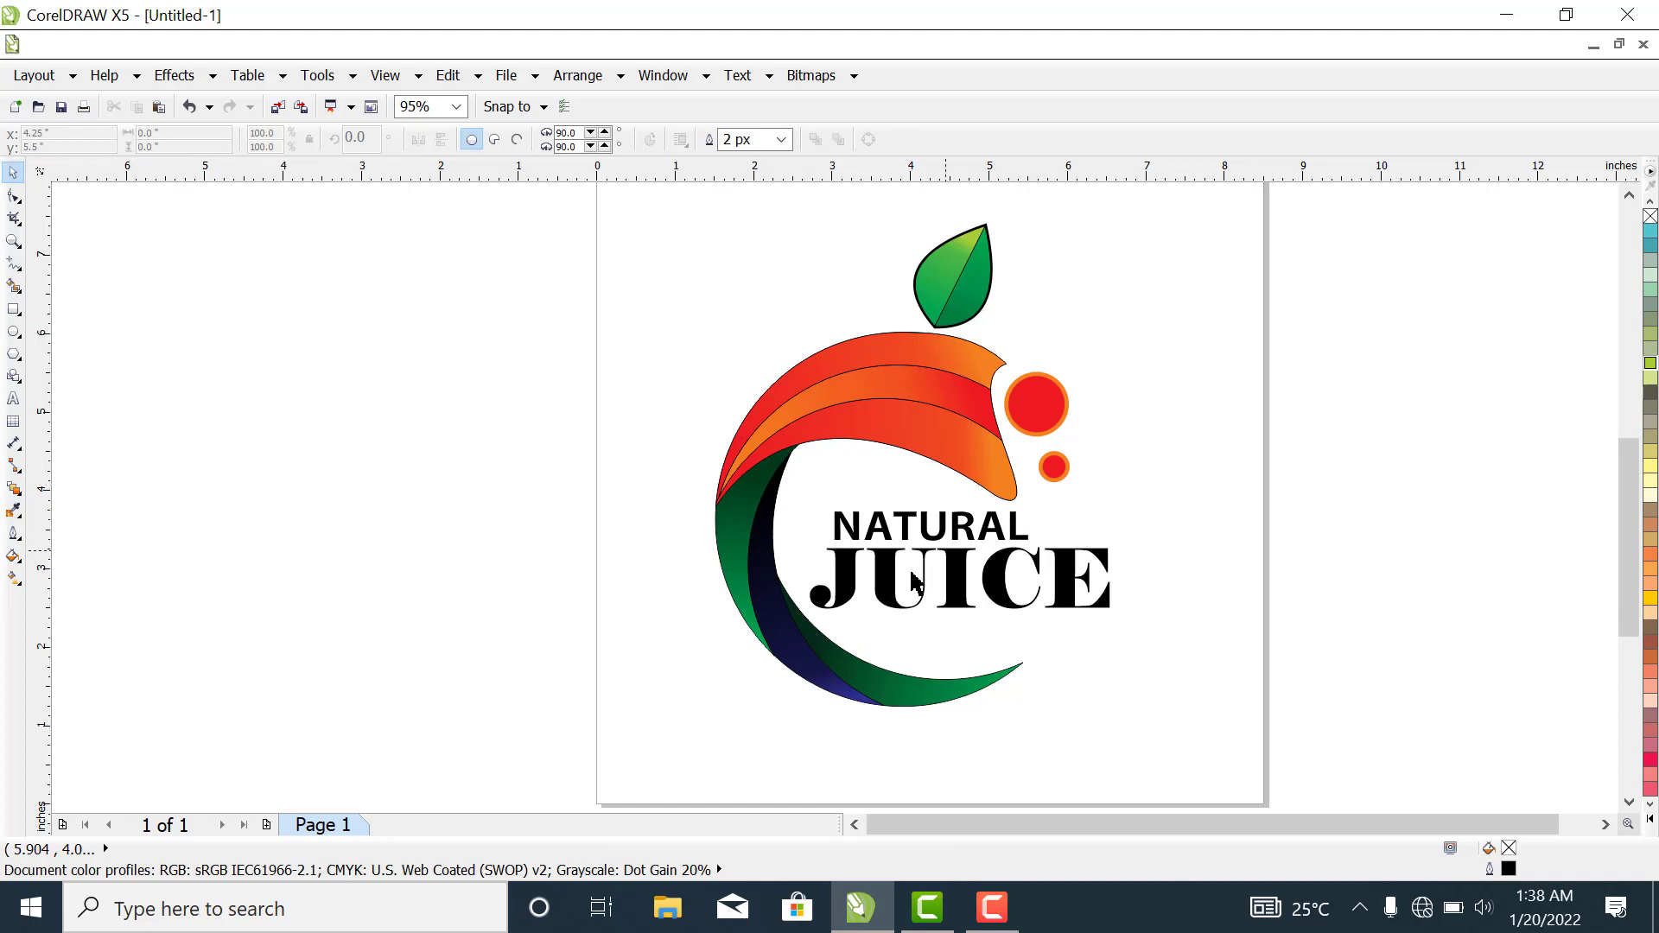
- Duplicate the smaller red circle beside the original and shrink the copy to about 0.1 inches in diameter
left_click(1054, 471)
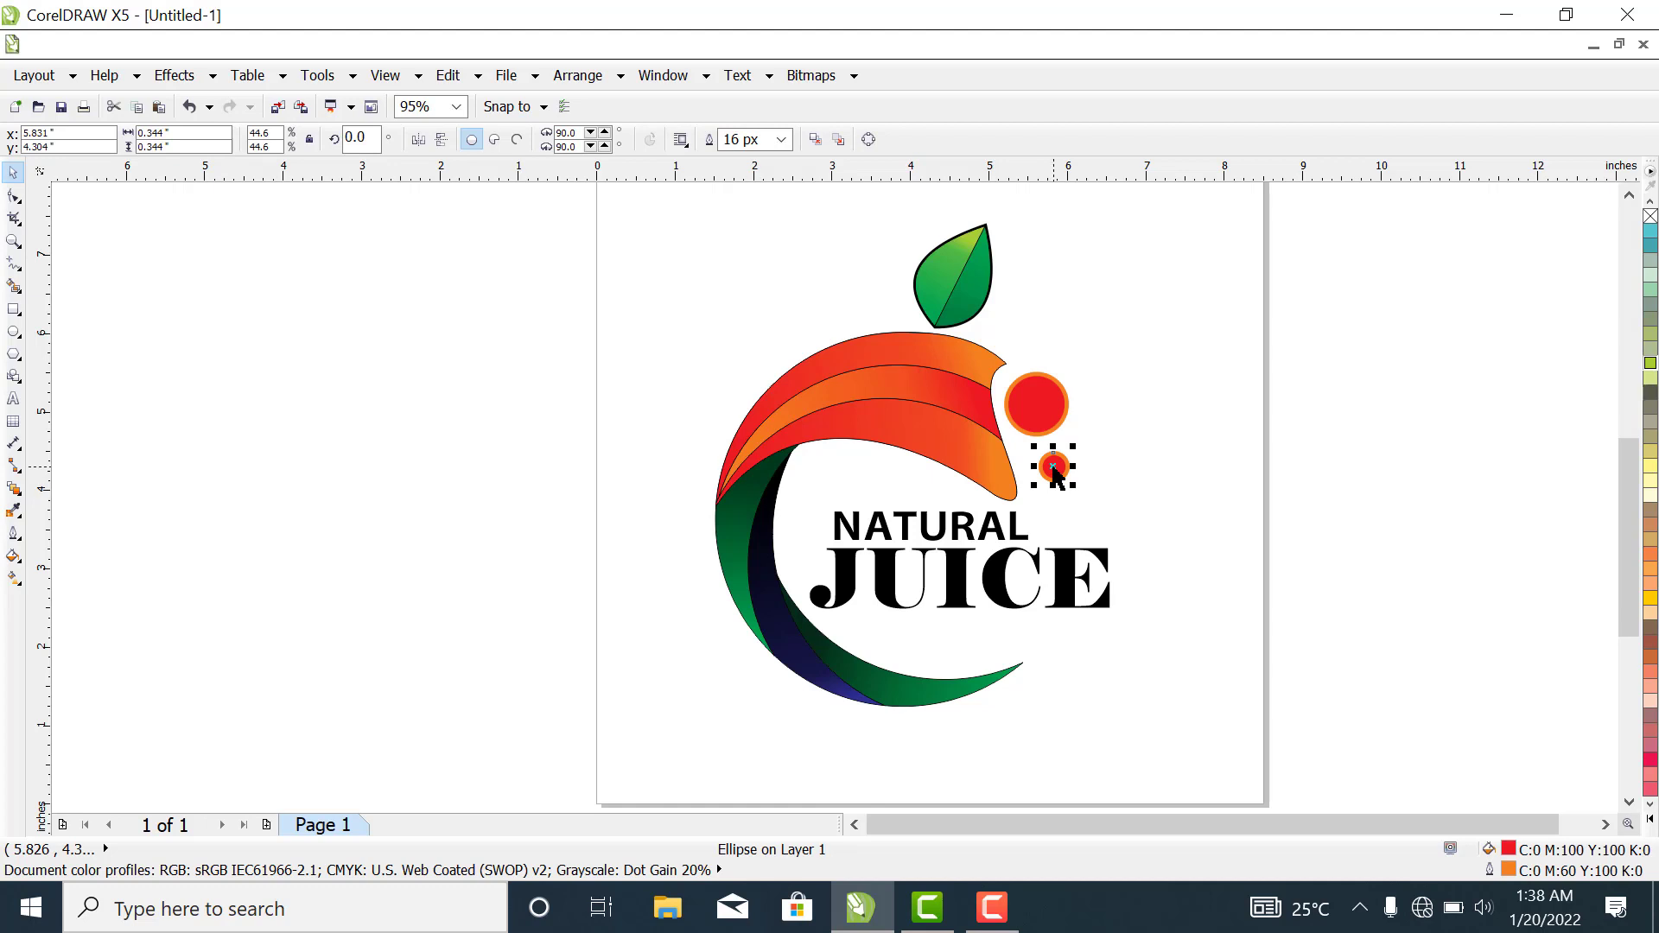
left_click_drag(1052, 466, 1097, 480)
right_click(1097, 480)
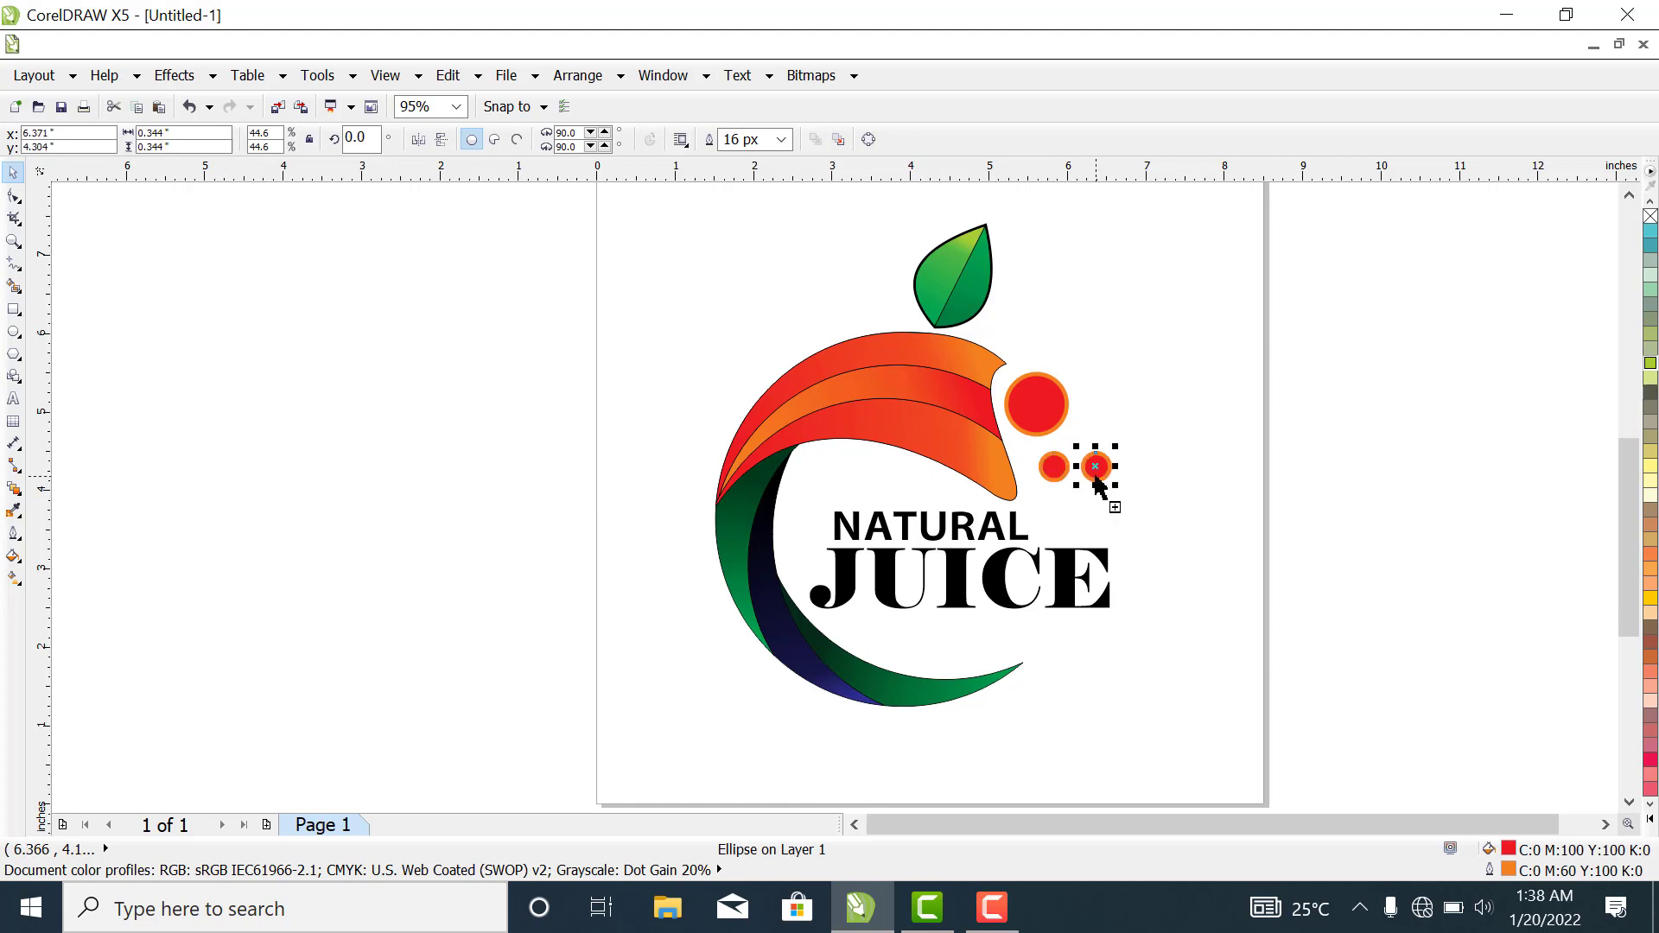
left_click_drag(1113, 486, 1104, 479)
left_click(1130, 507)
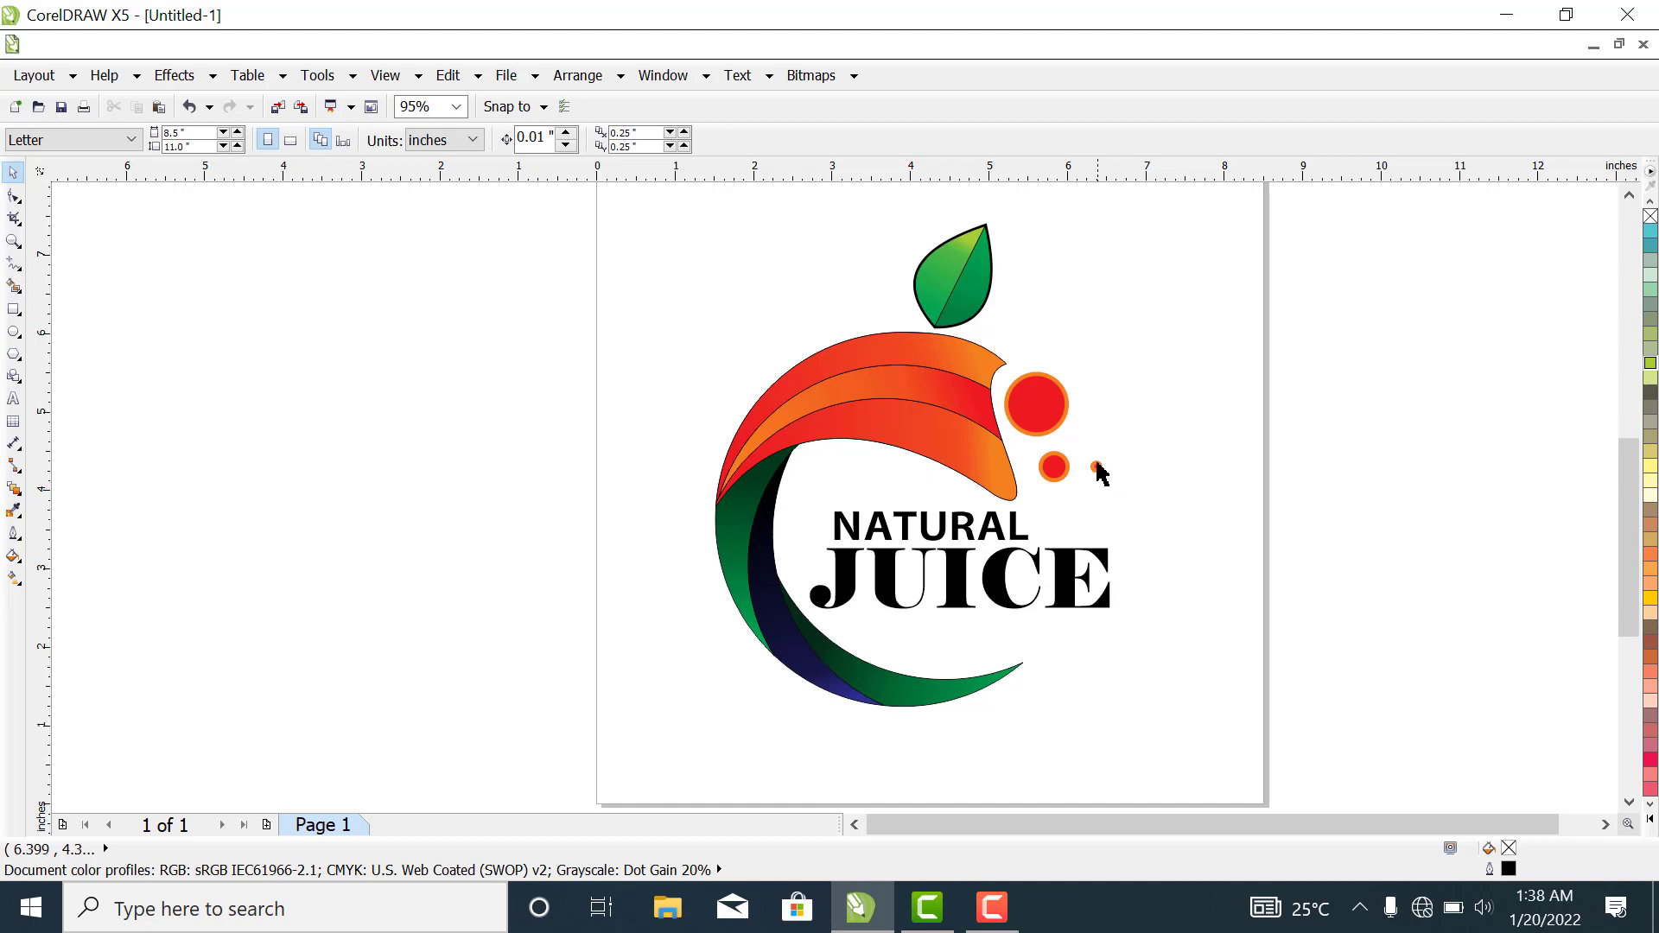
- Move the tiny circle into the opening of the U in JUICE and place a copy of it directly below
left_click_drag(1097, 465, 907, 570)
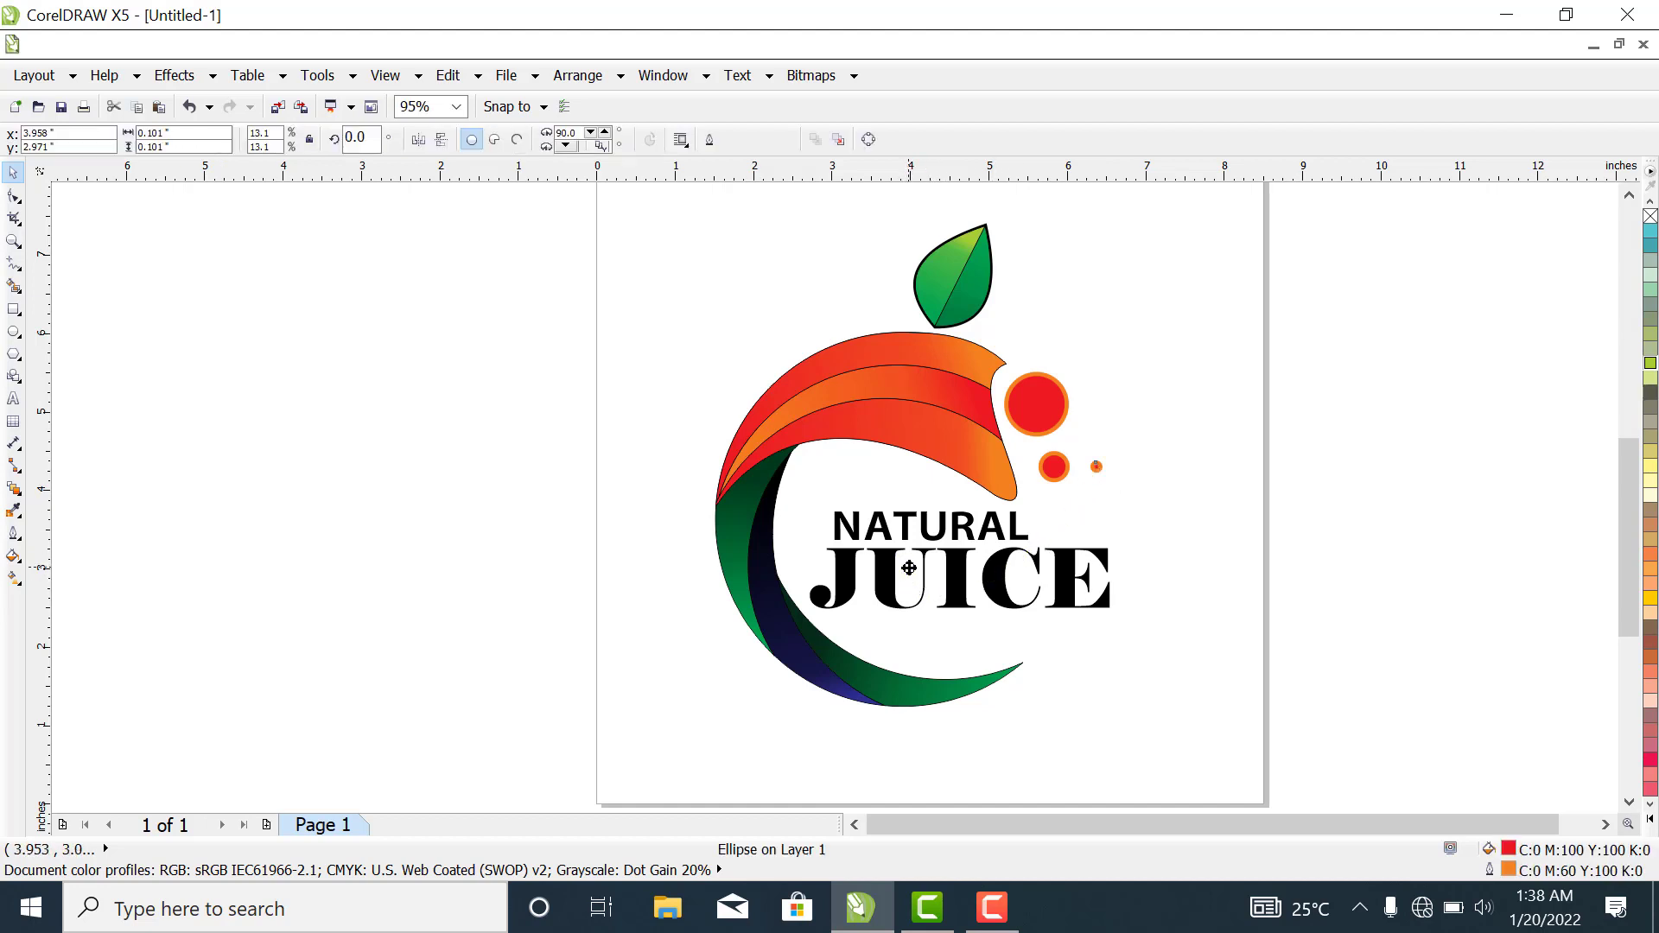
left_click(1206, 516)
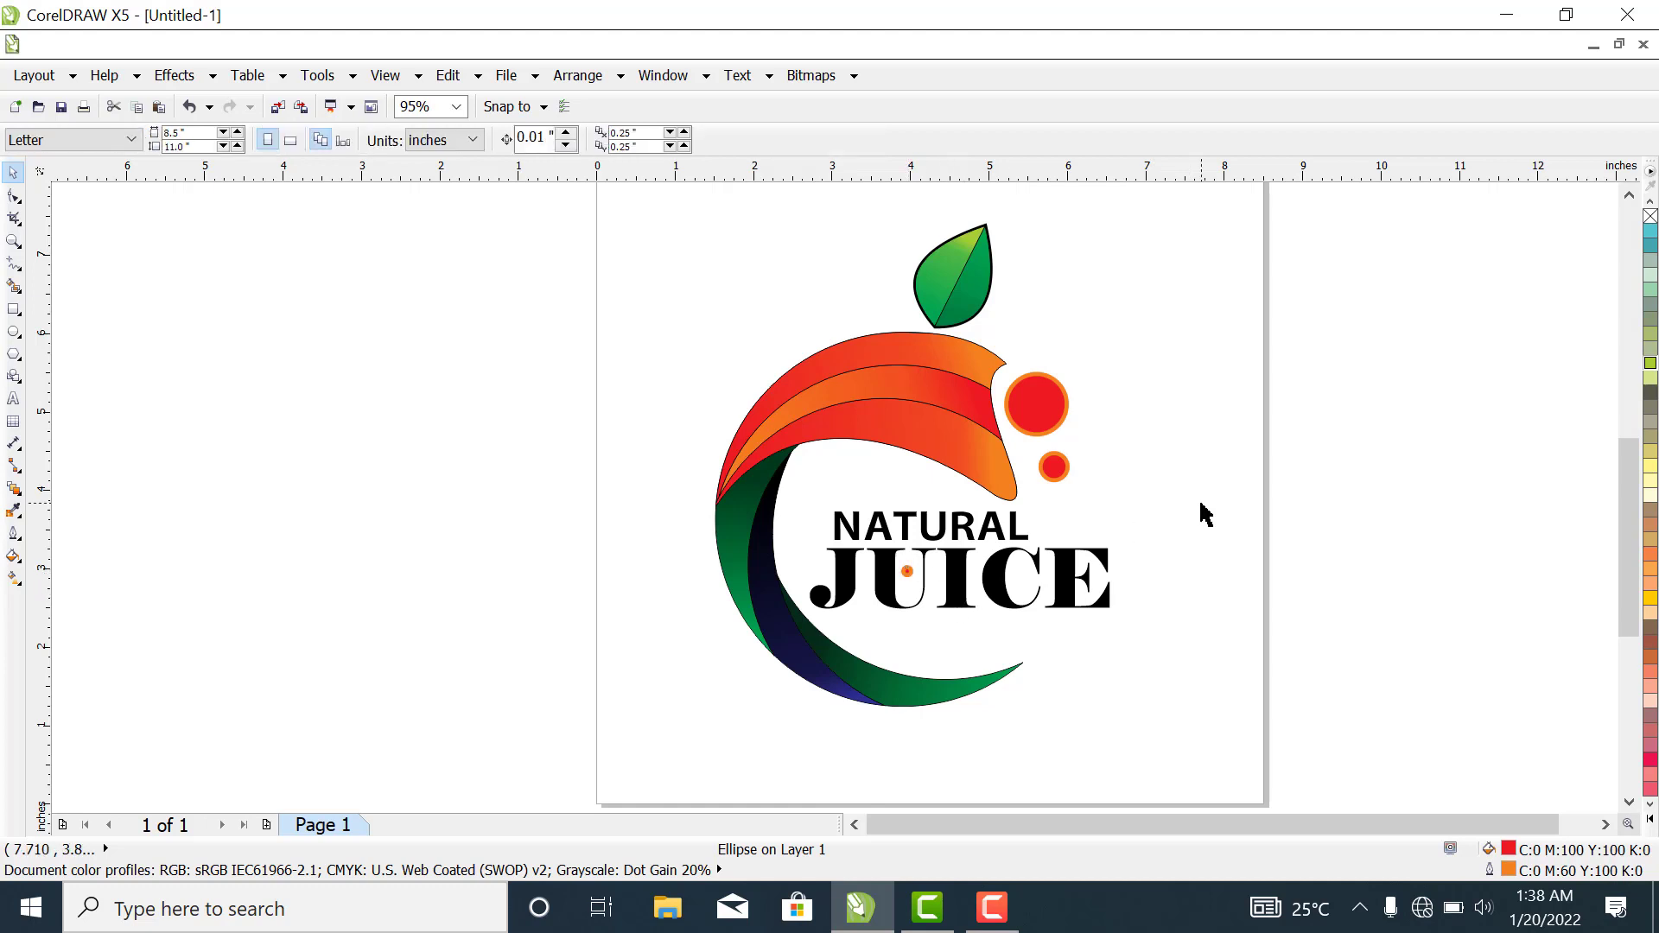
left_click(908, 572)
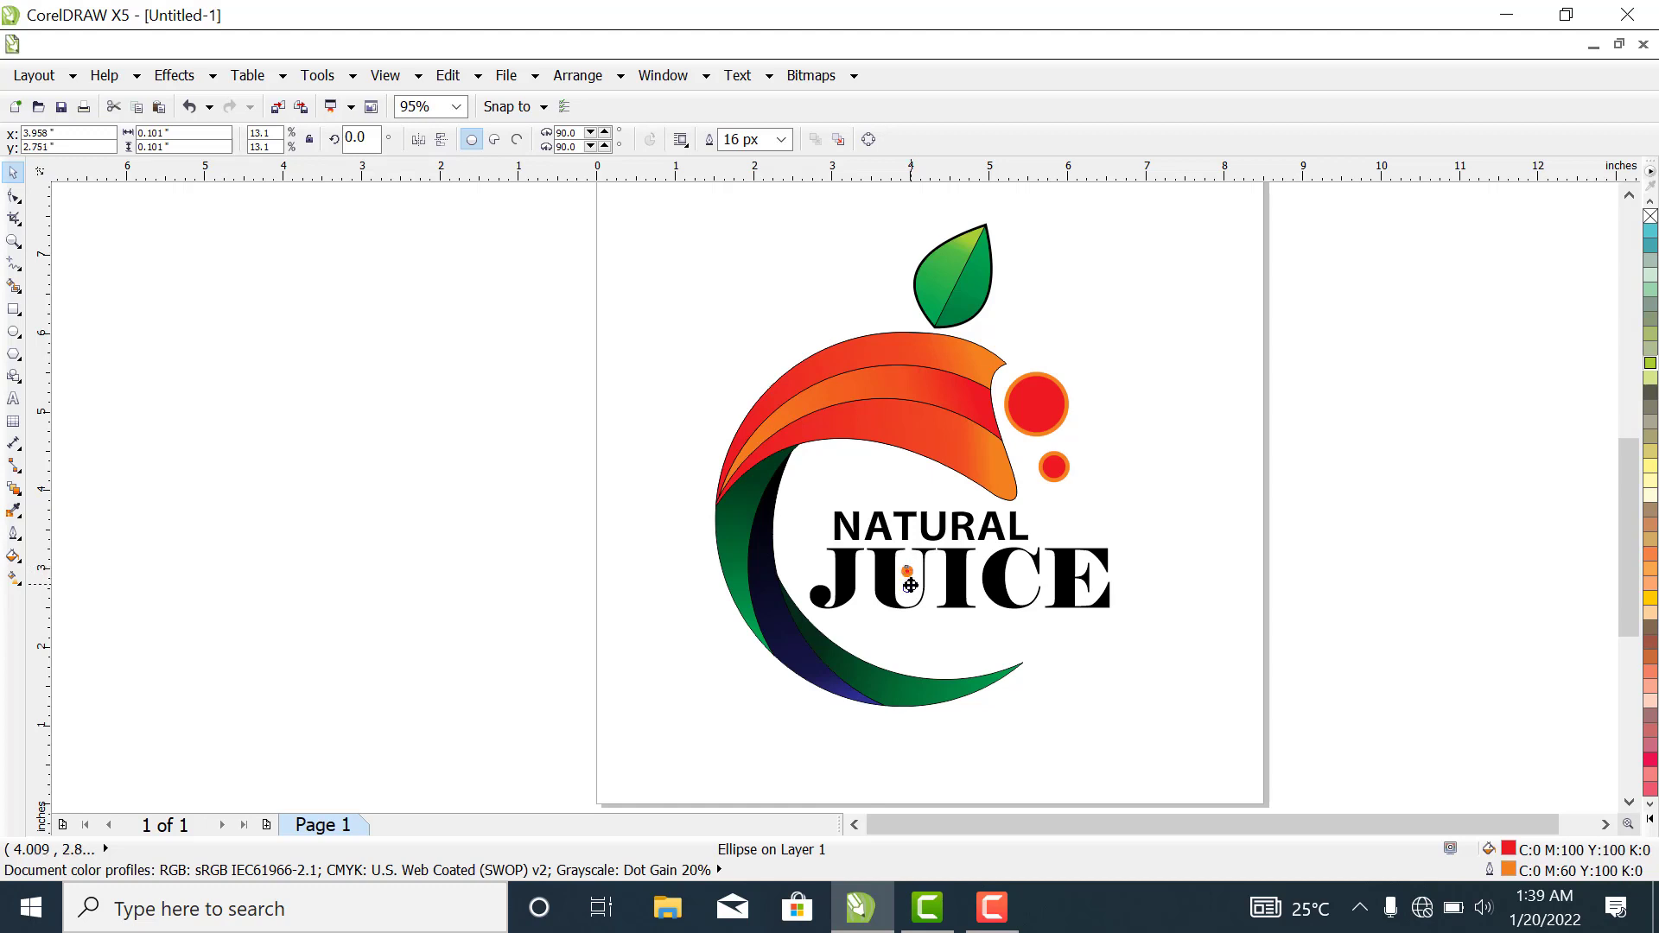
right_click(911, 585)
left_click_drag(911, 586, 911, 586)
left_click(1204, 551)
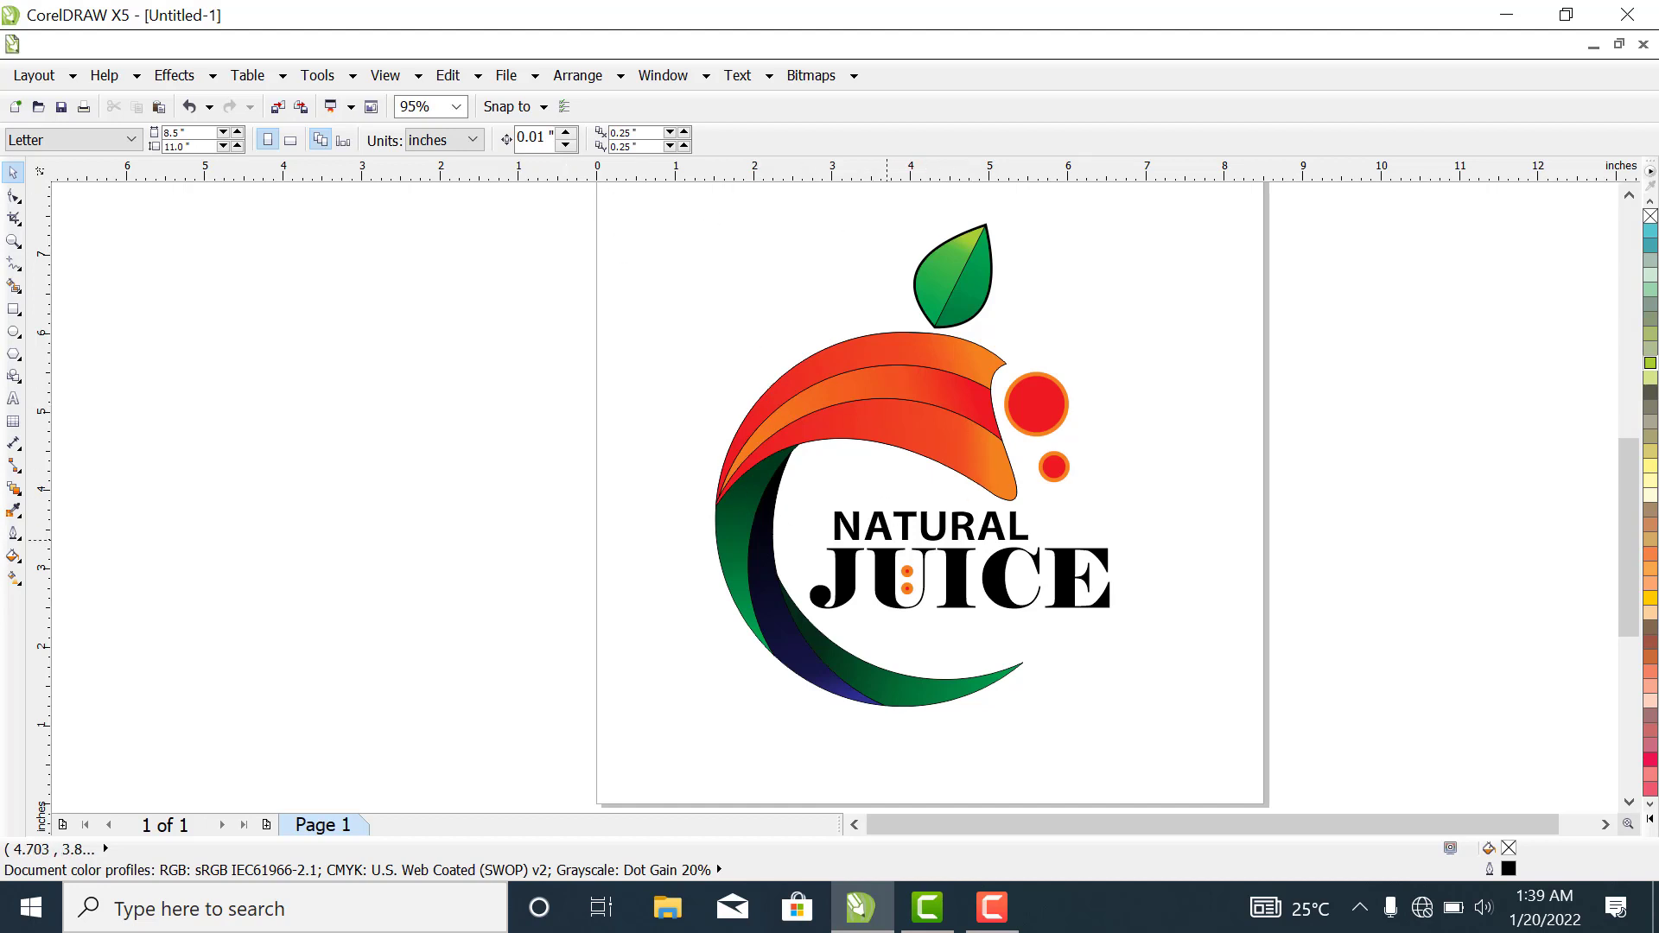
- Copy the green leaf, place the copy above the large red circle, and shrink it to about 0.37 inches wide
left_click(968, 270)
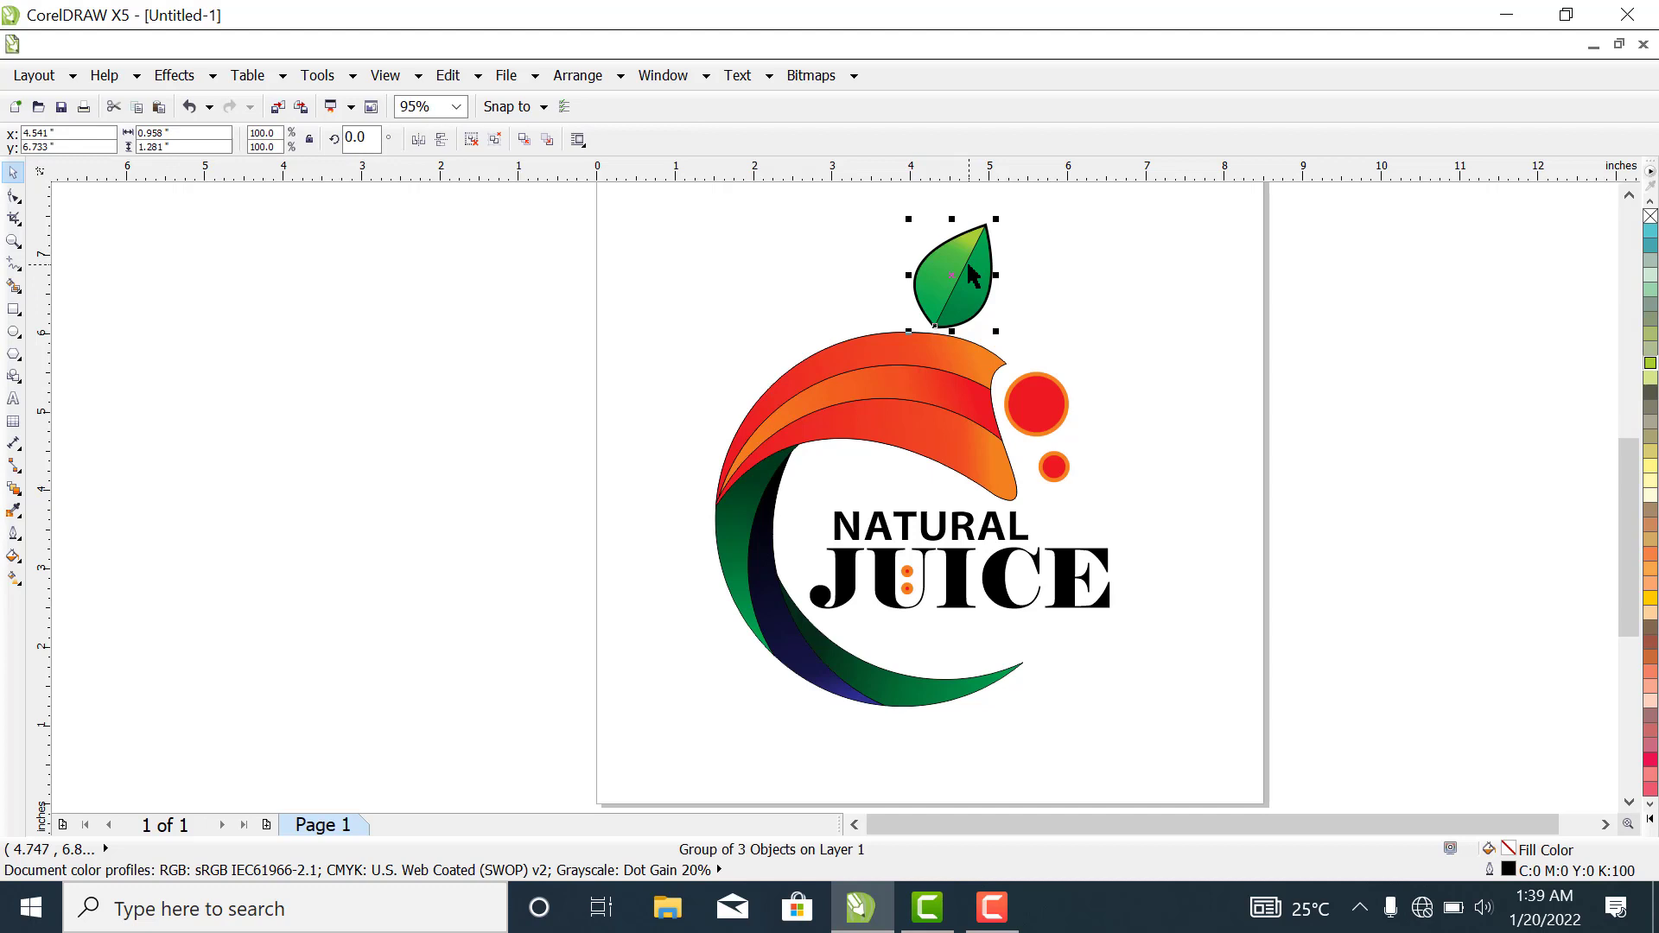
key("ctrl+c")
key("ctrl+v")
left_click_drag(977, 283, 1084, 312)
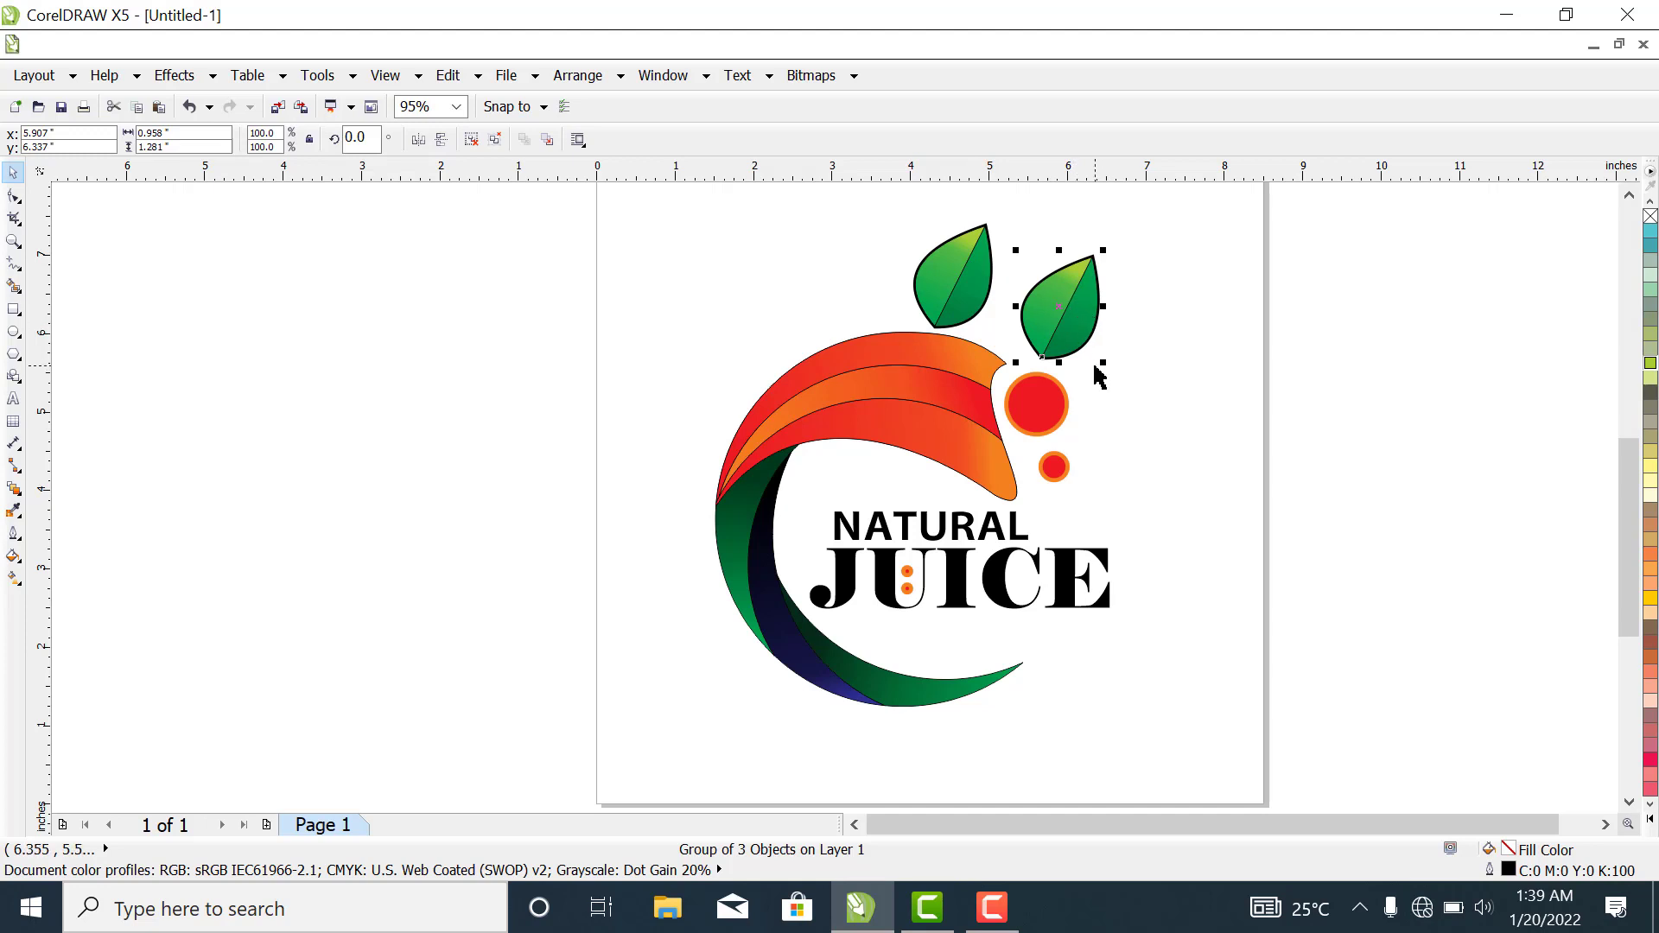
left_click_drag(1093, 352, 1080, 342)
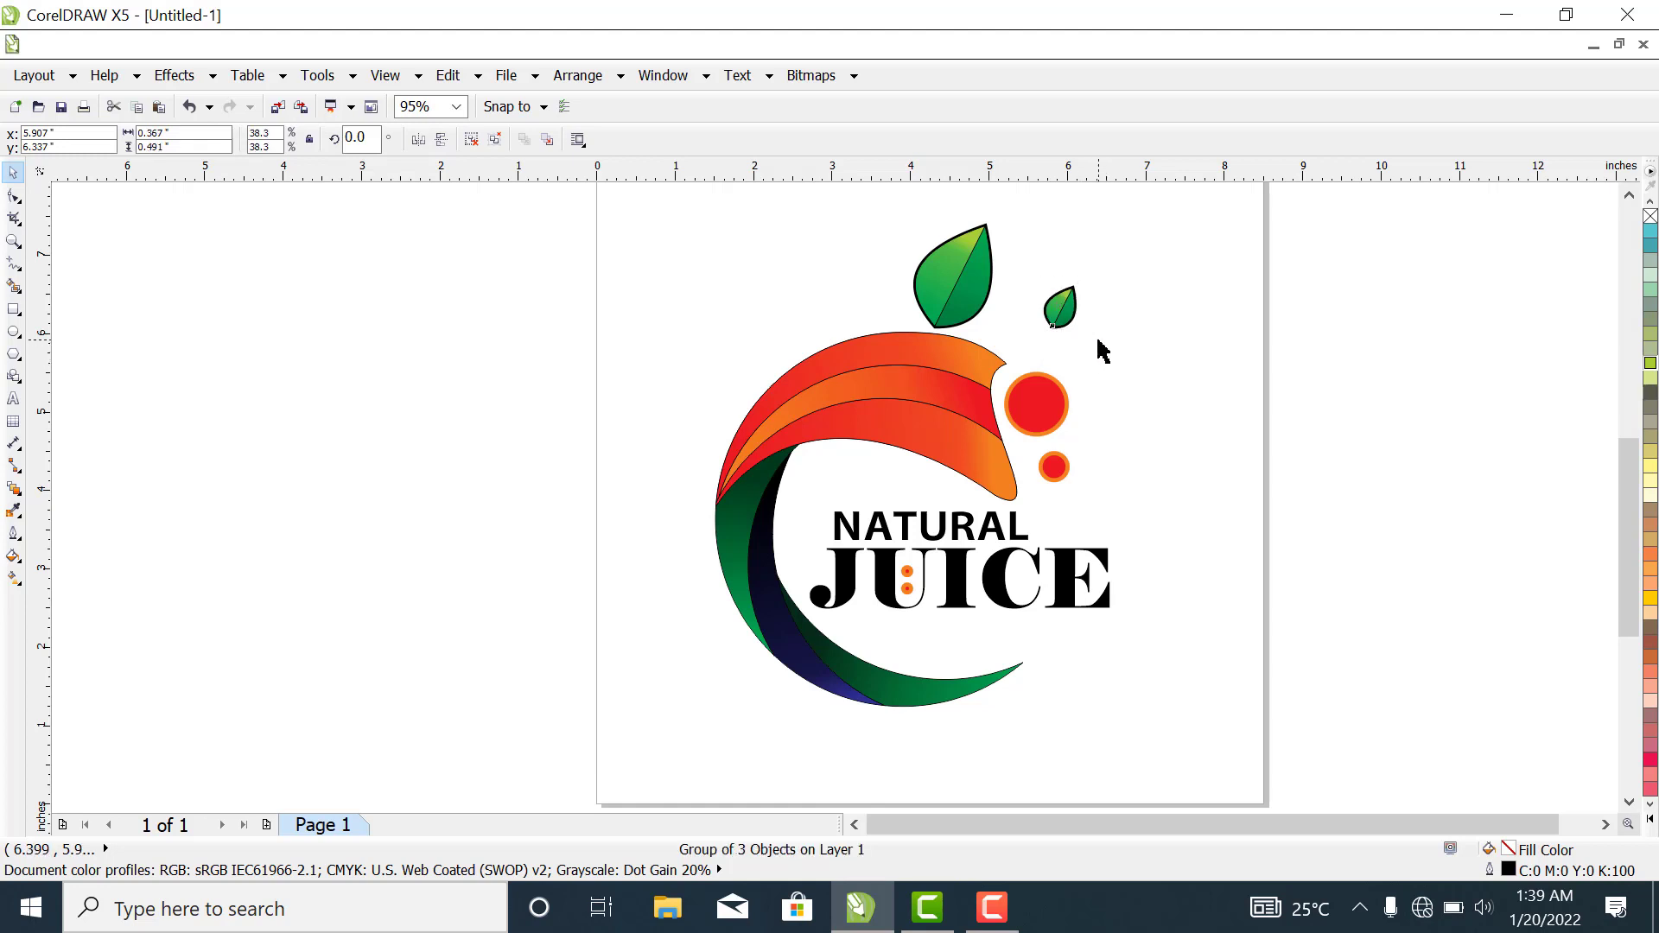
left_click(1100, 349)
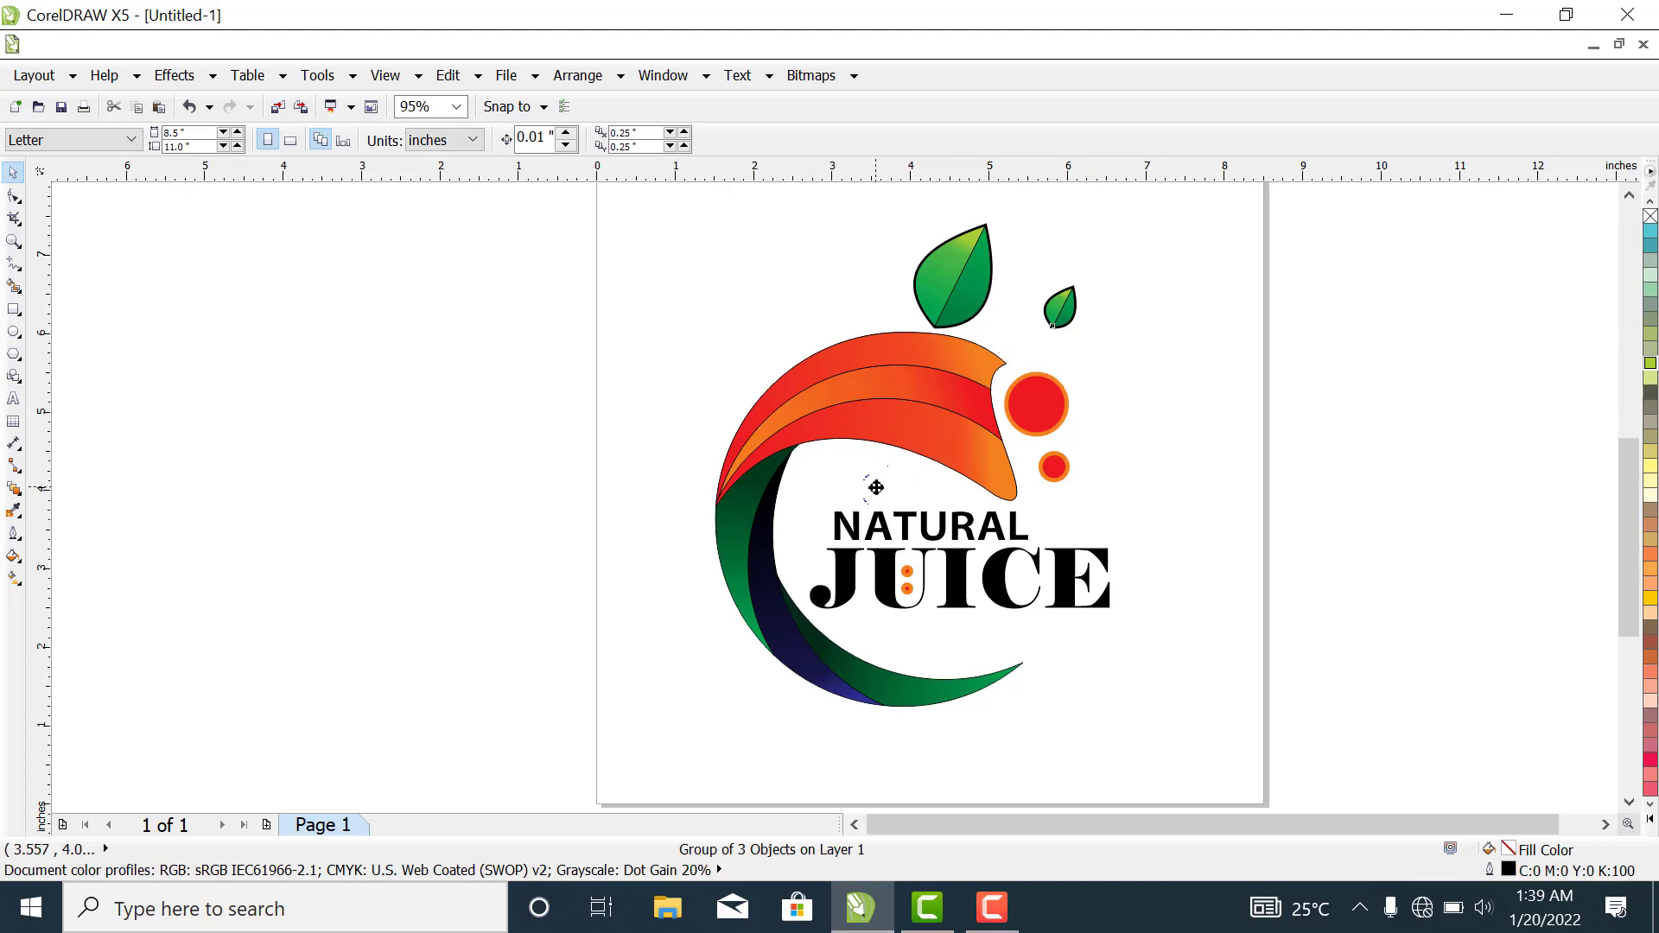
- Move the small leaf just above the first A of NATURAL and resize it to about 0.22 inches wide
left_click_drag(877, 489, 874, 482)
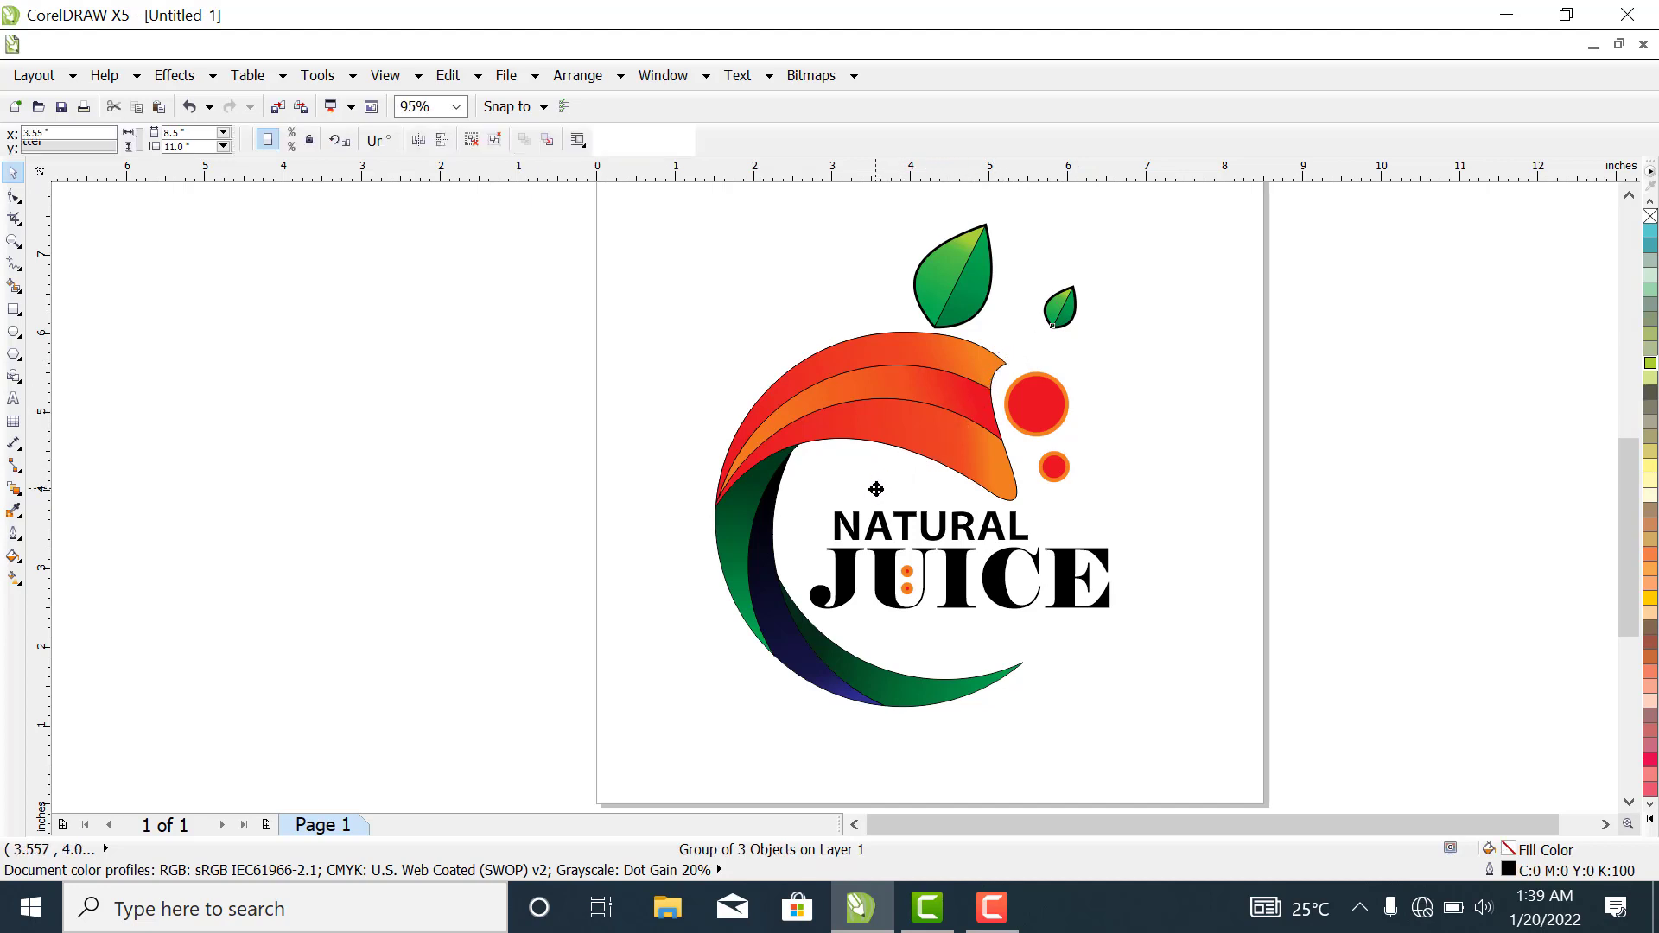
left_click(1189, 482)
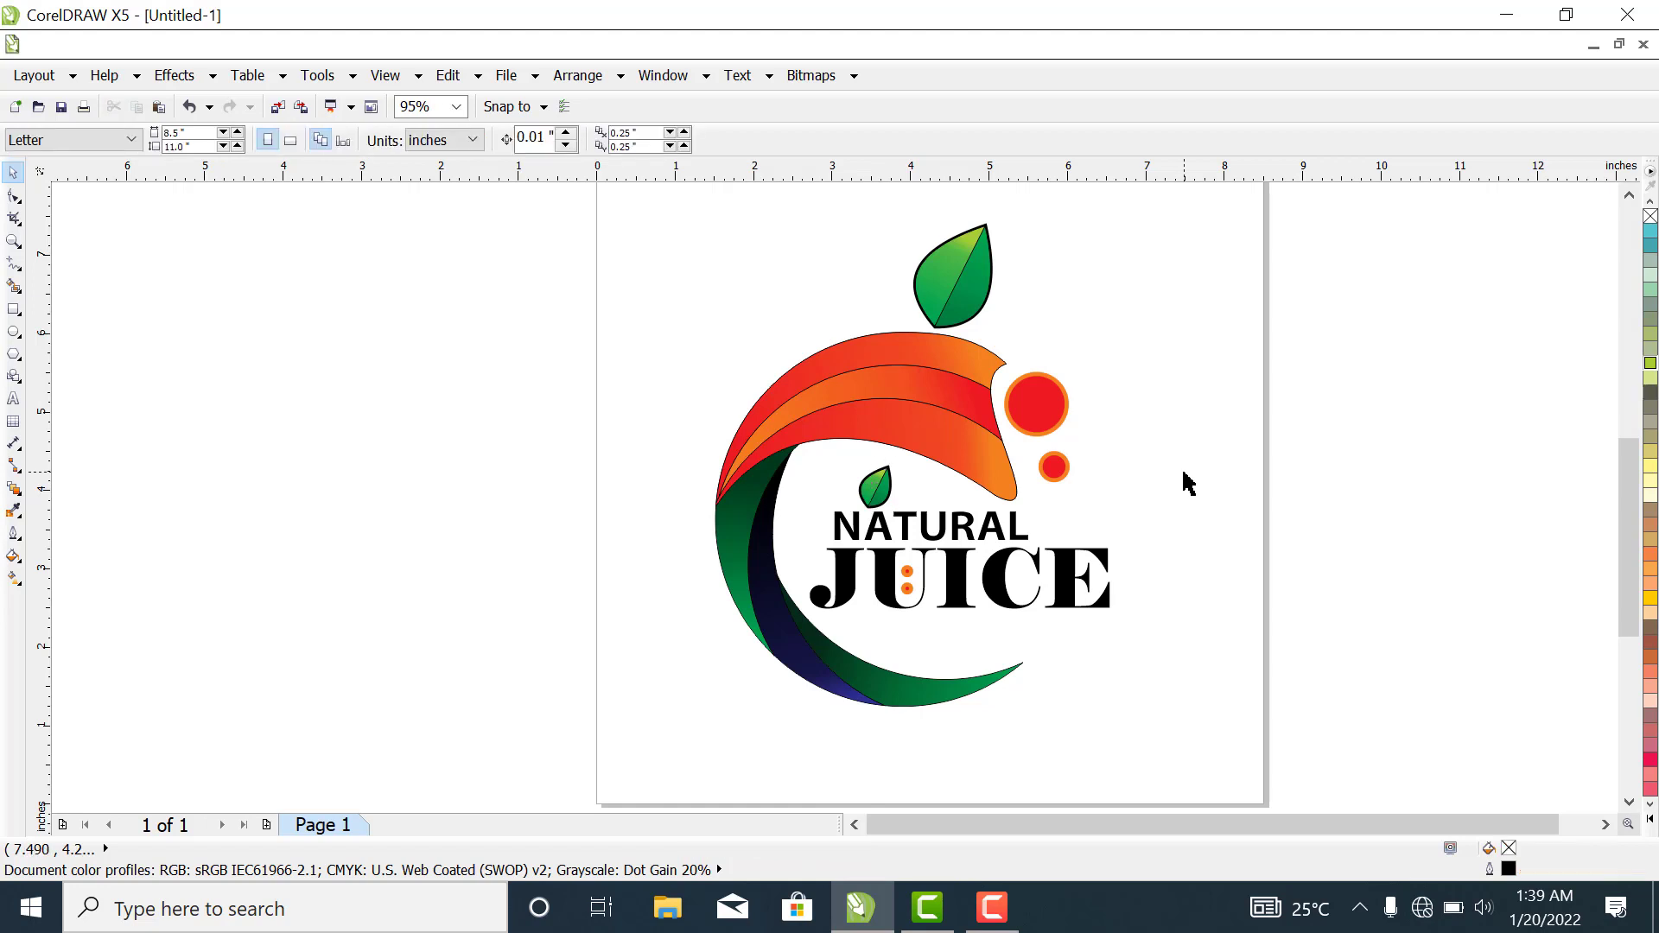
left_click(875, 495)
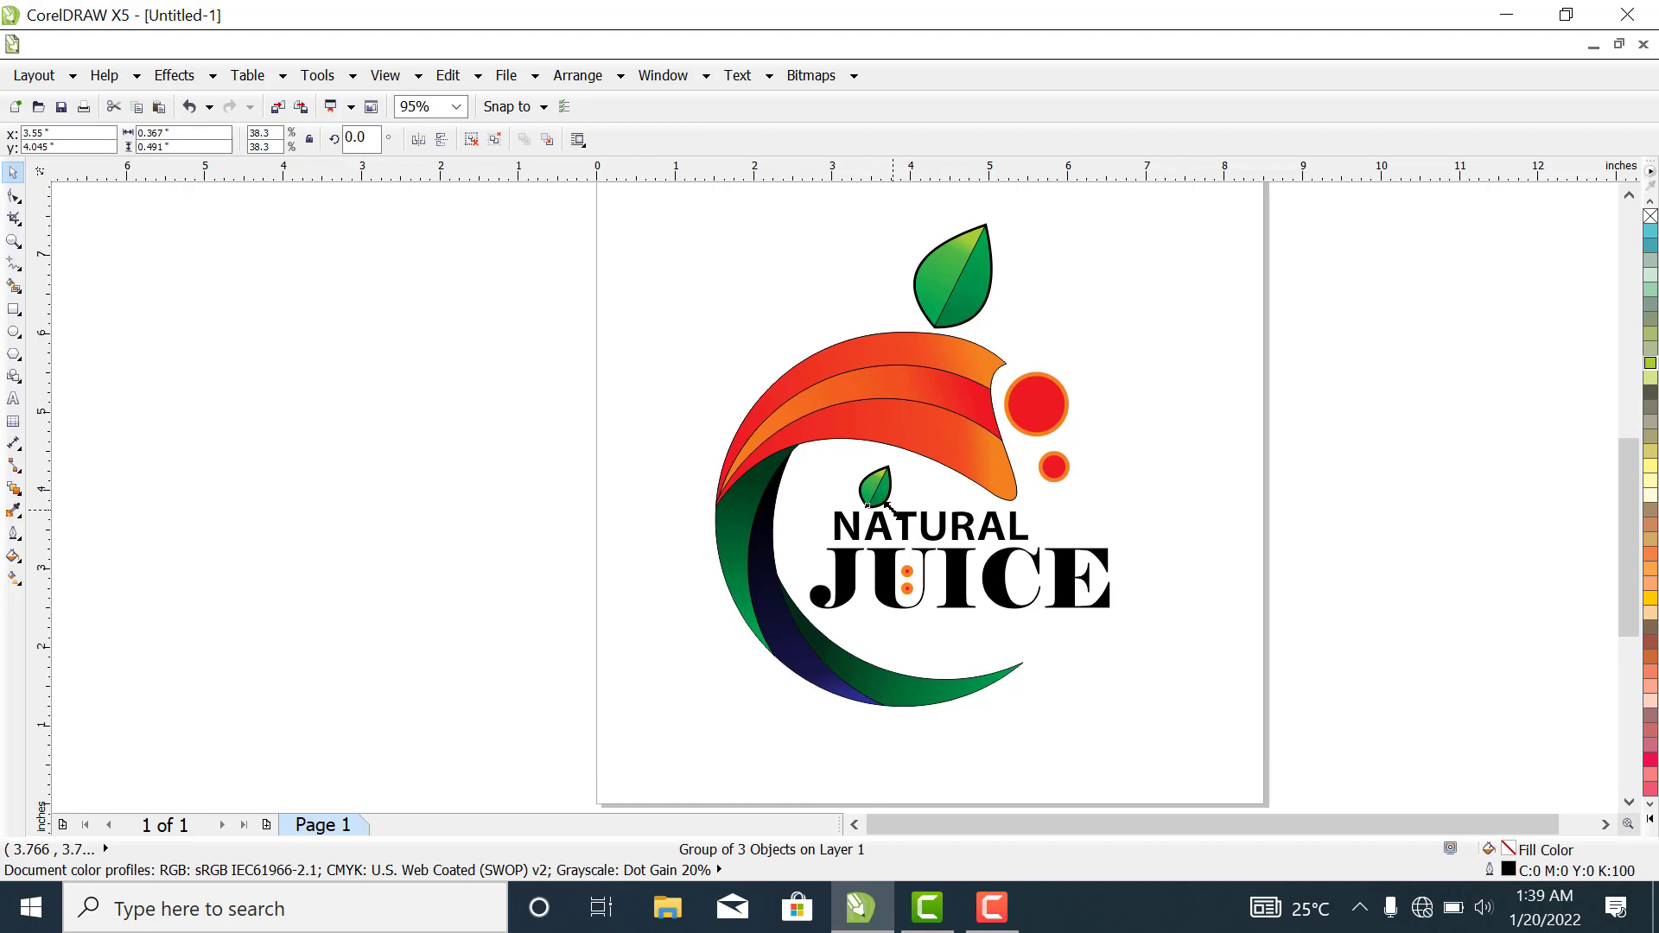
left_click_drag(888, 506, 875, 484)
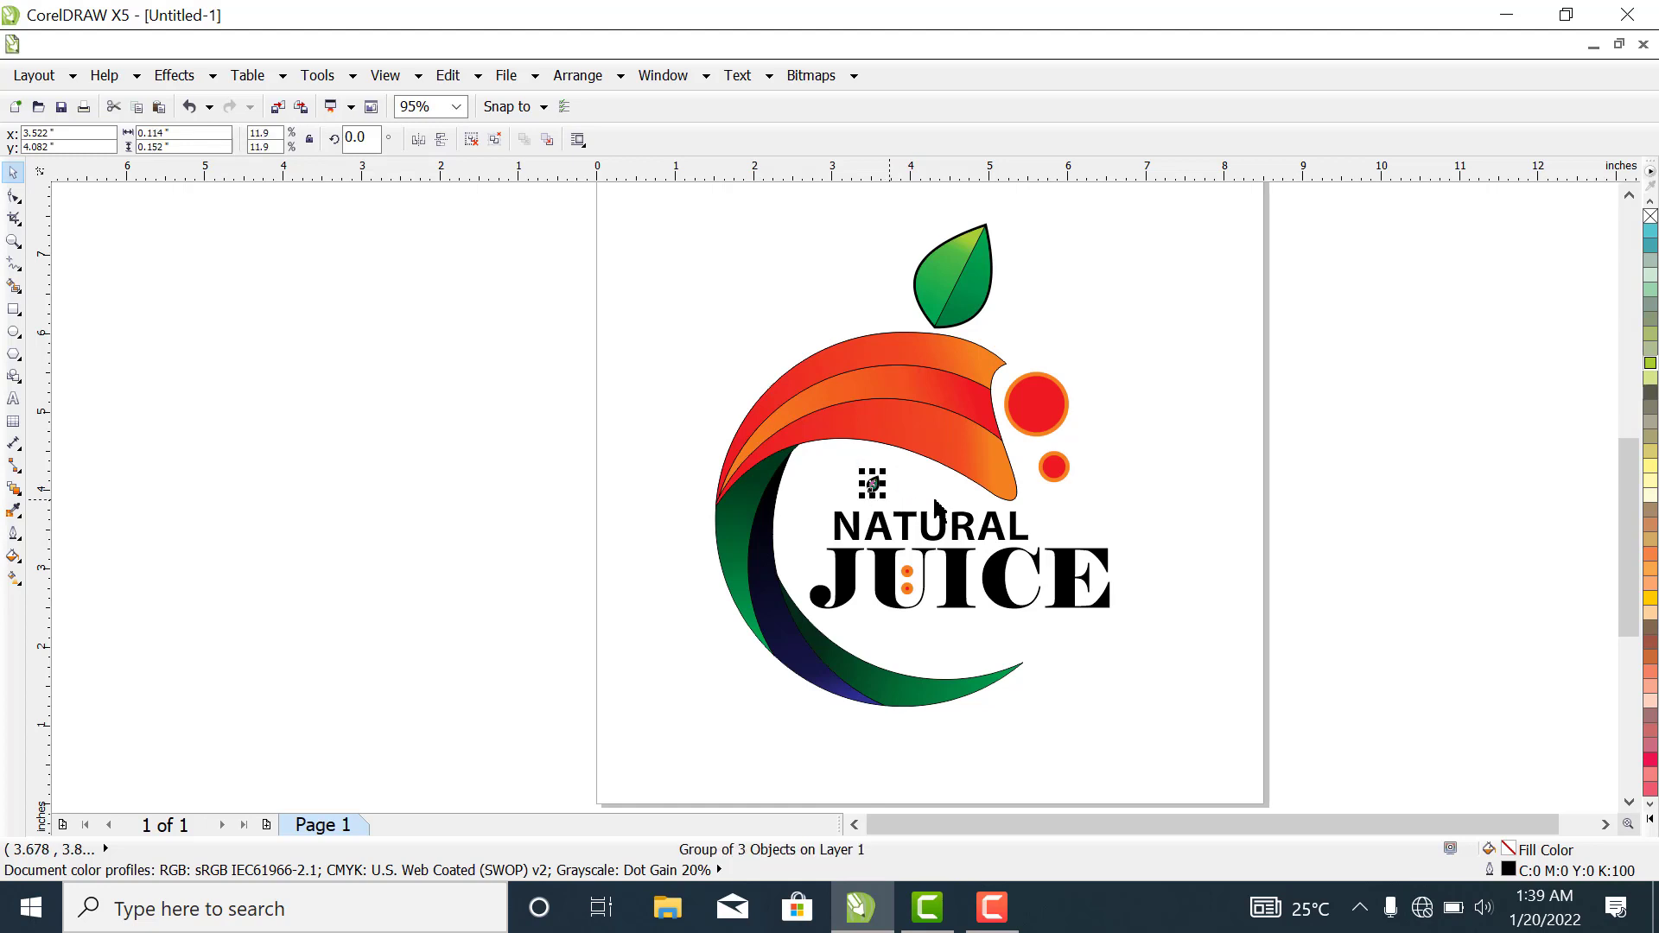
left_click(1115, 486)
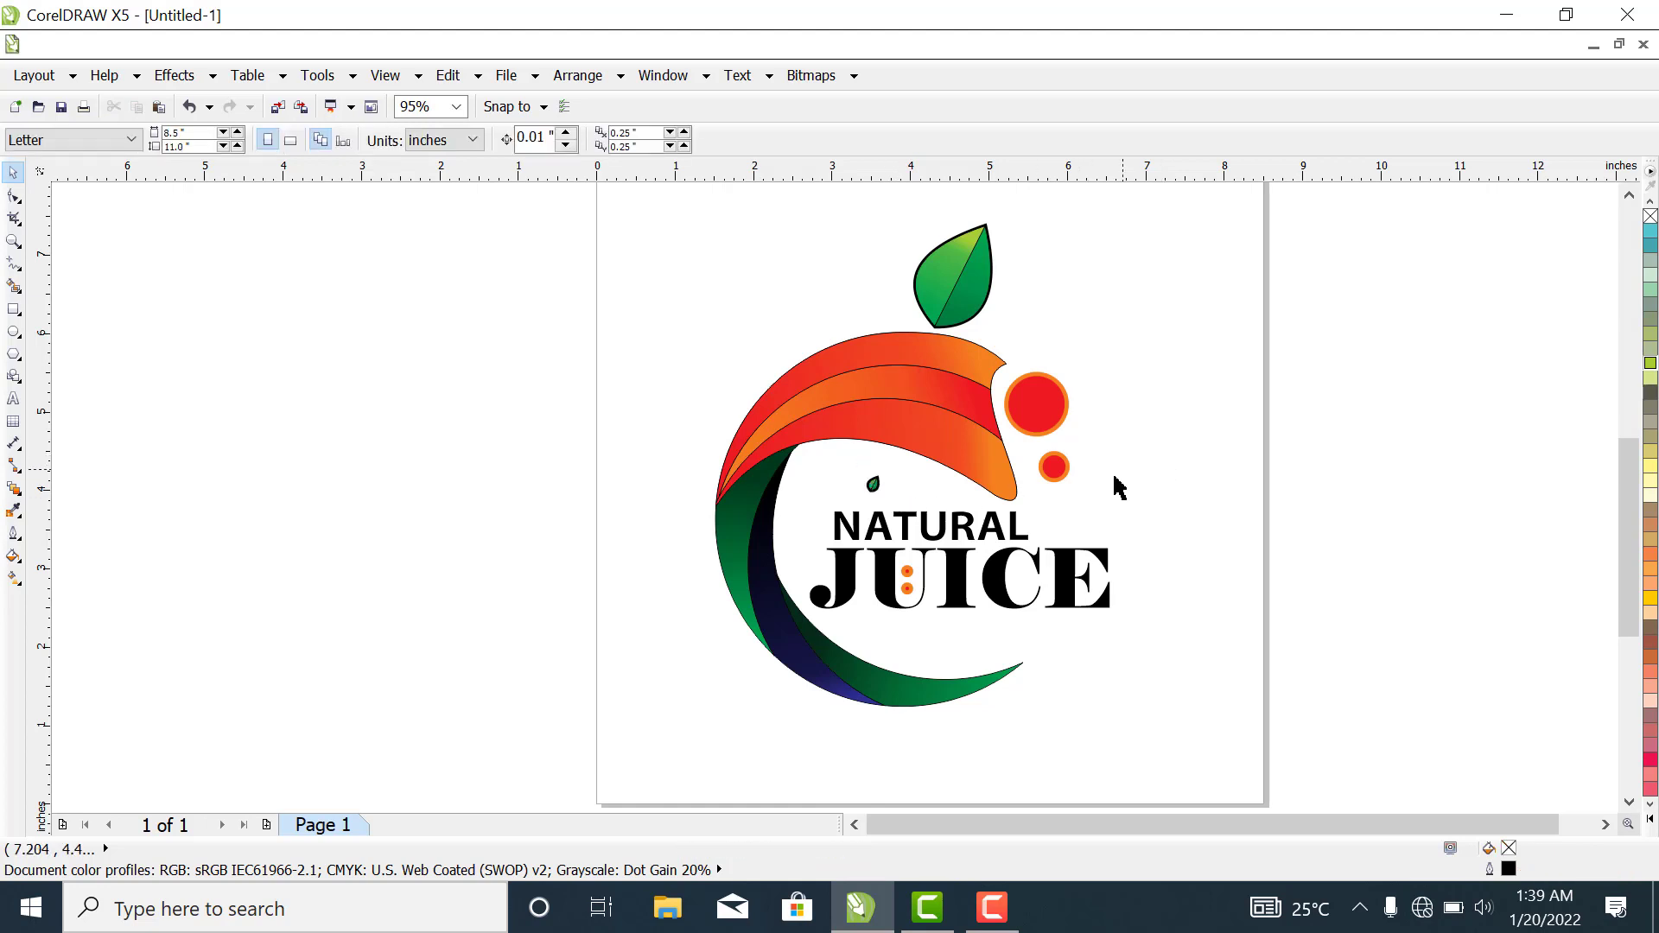
left_click(879, 487)
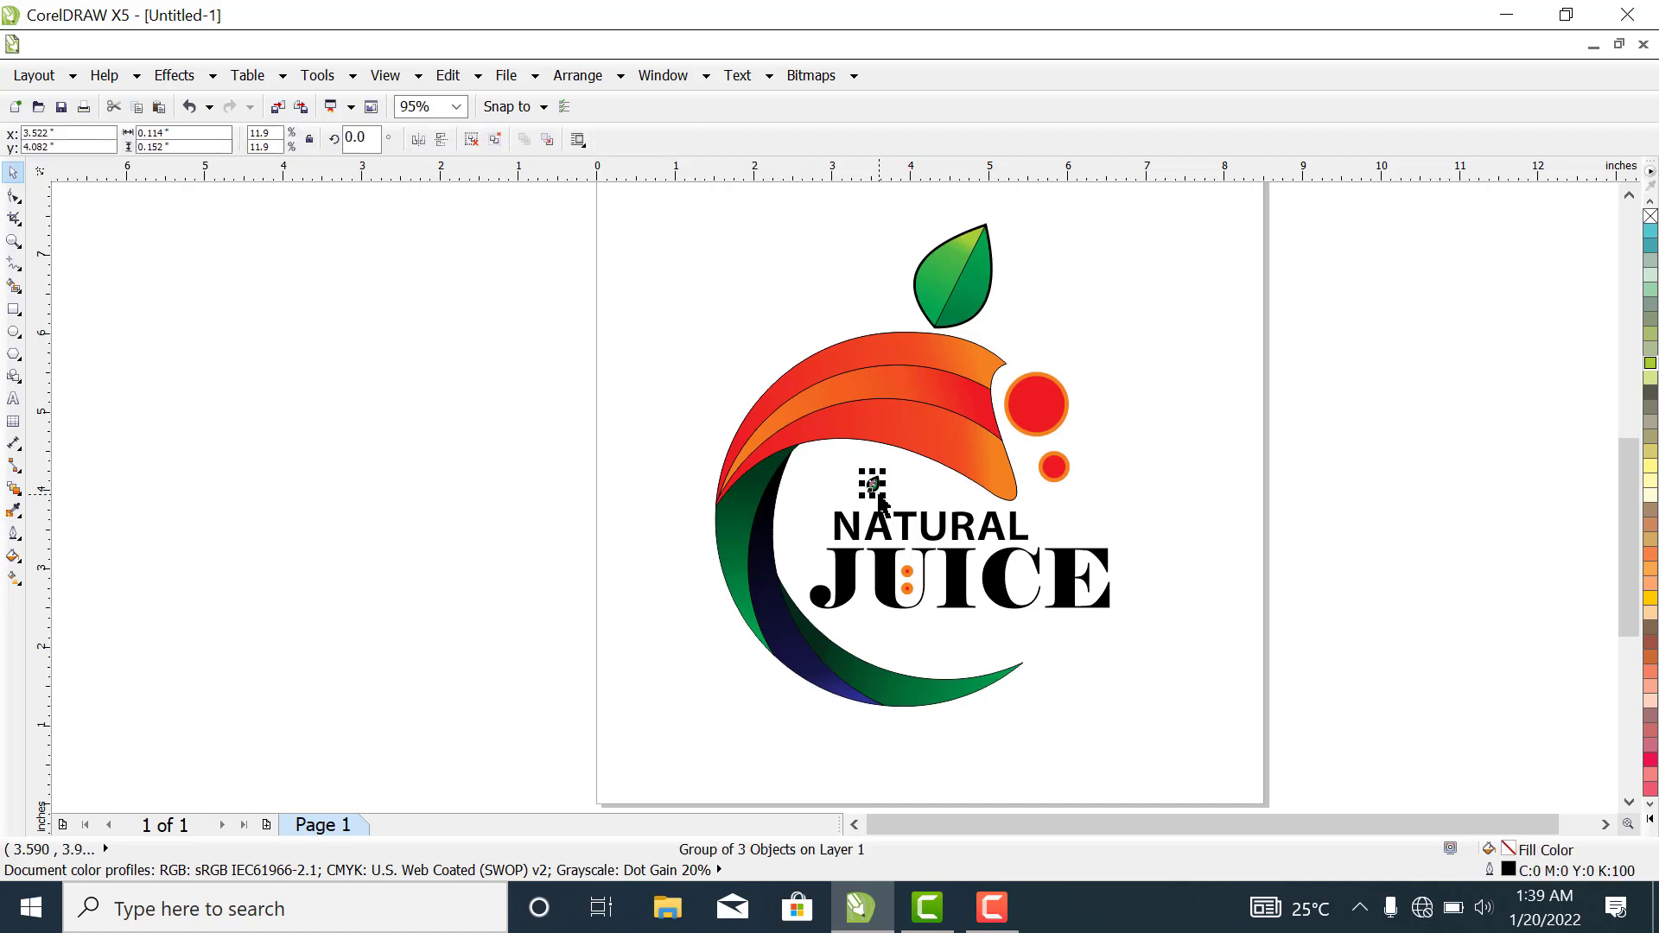
left_click_drag(878, 492, 884, 500)
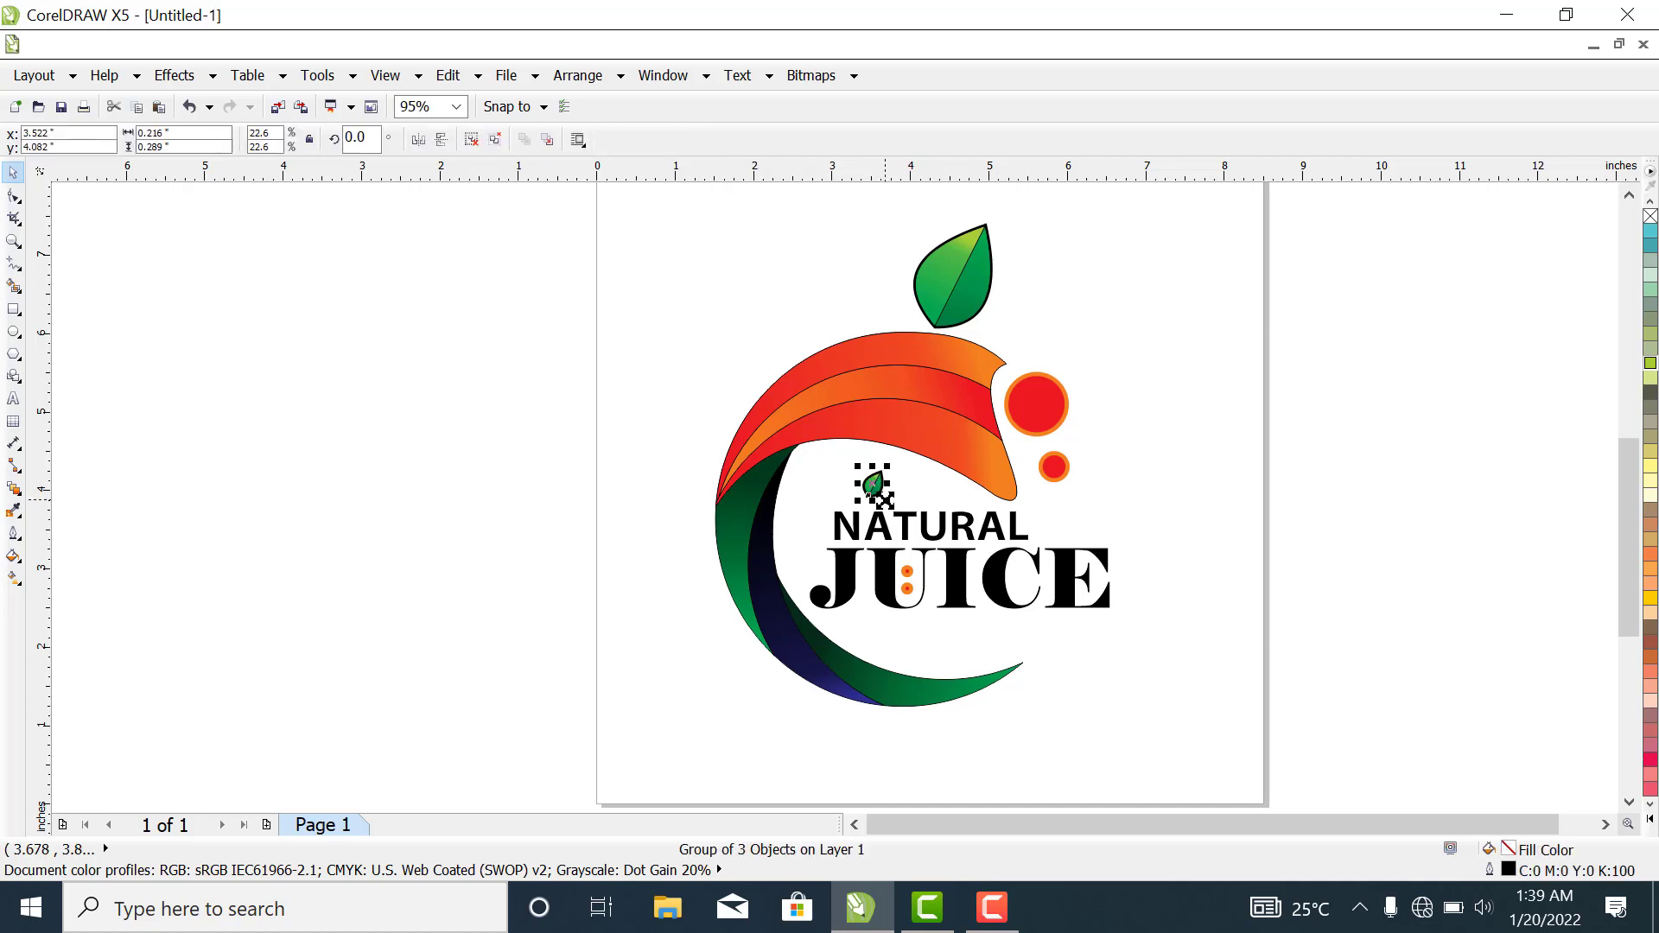
left_click(1203, 445)
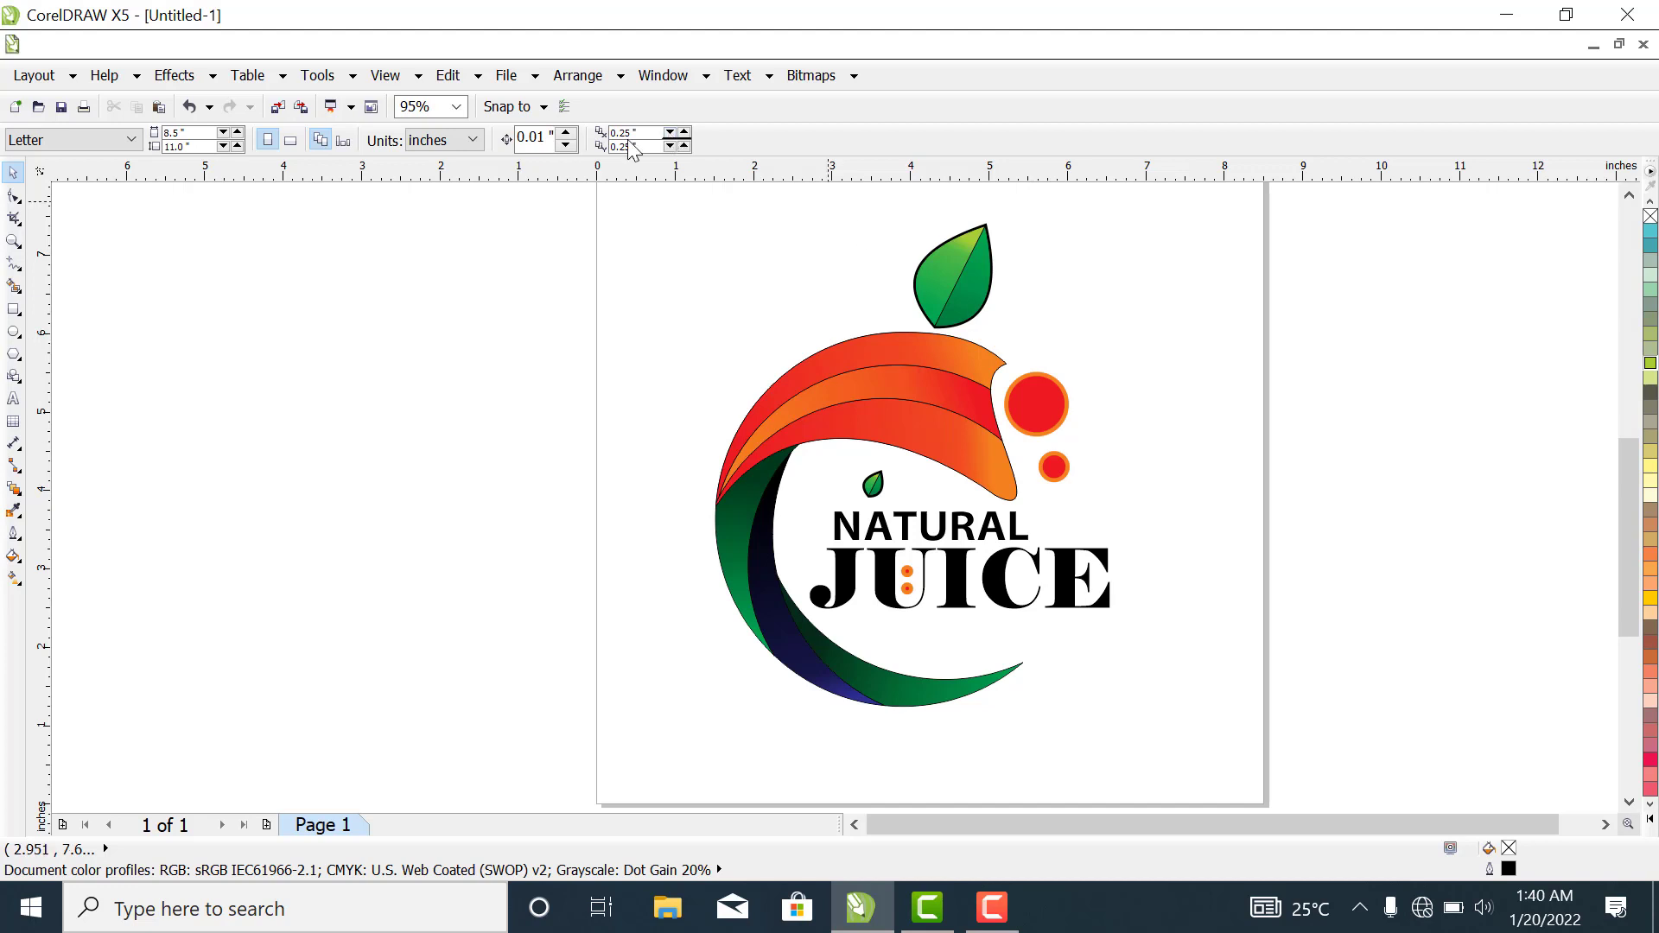
- Lower the small leaf until it rests on the top of the first A in NATURAL
left_click(870, 500)
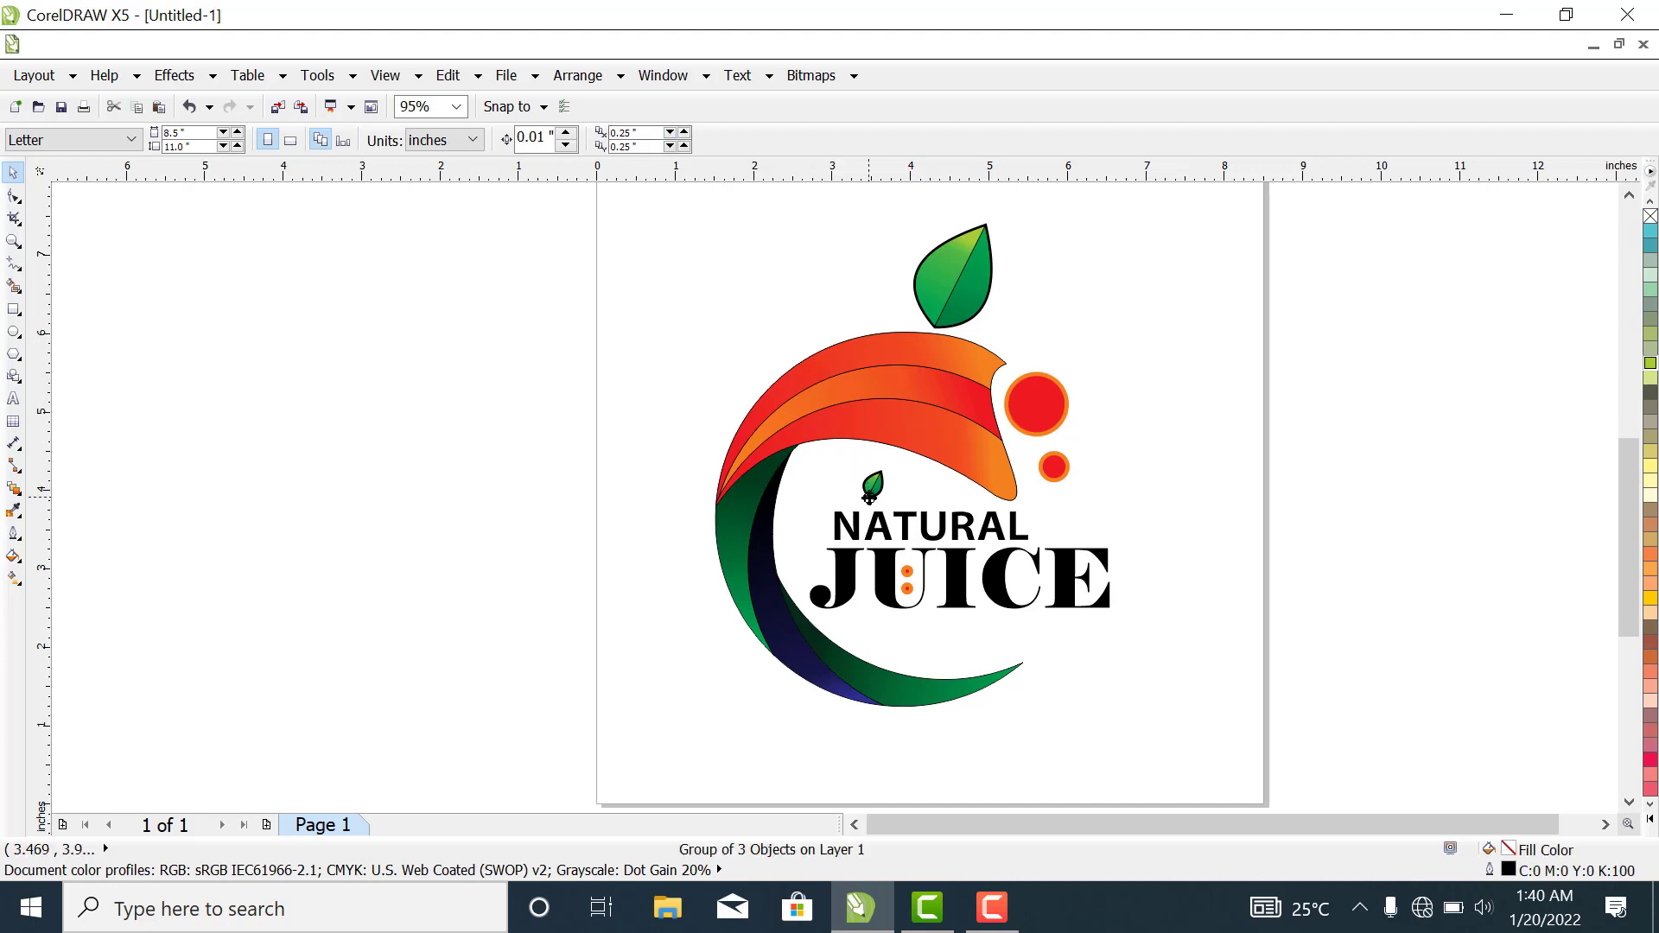
left_click(870, 501)
left_click(1169, 486)
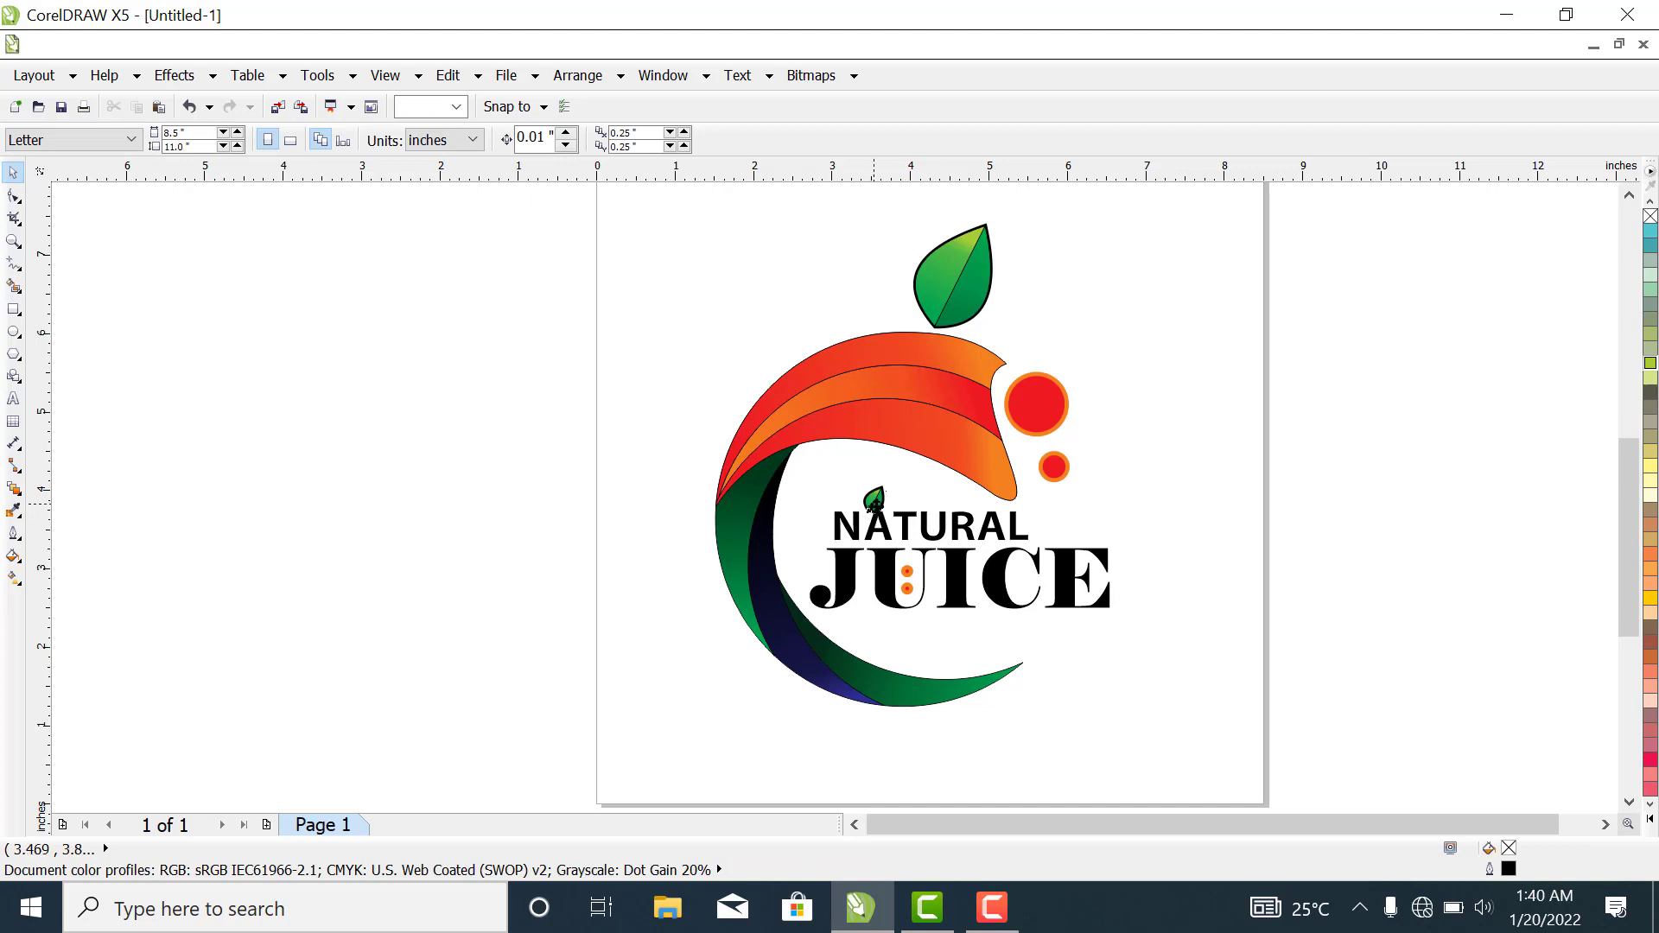
left_click(871, 501)
left_click(1093, 498)
- Group all the logo's objects and move the group slightly down and to the right on the page
left_click_drag(630, 208, 1231, 730)
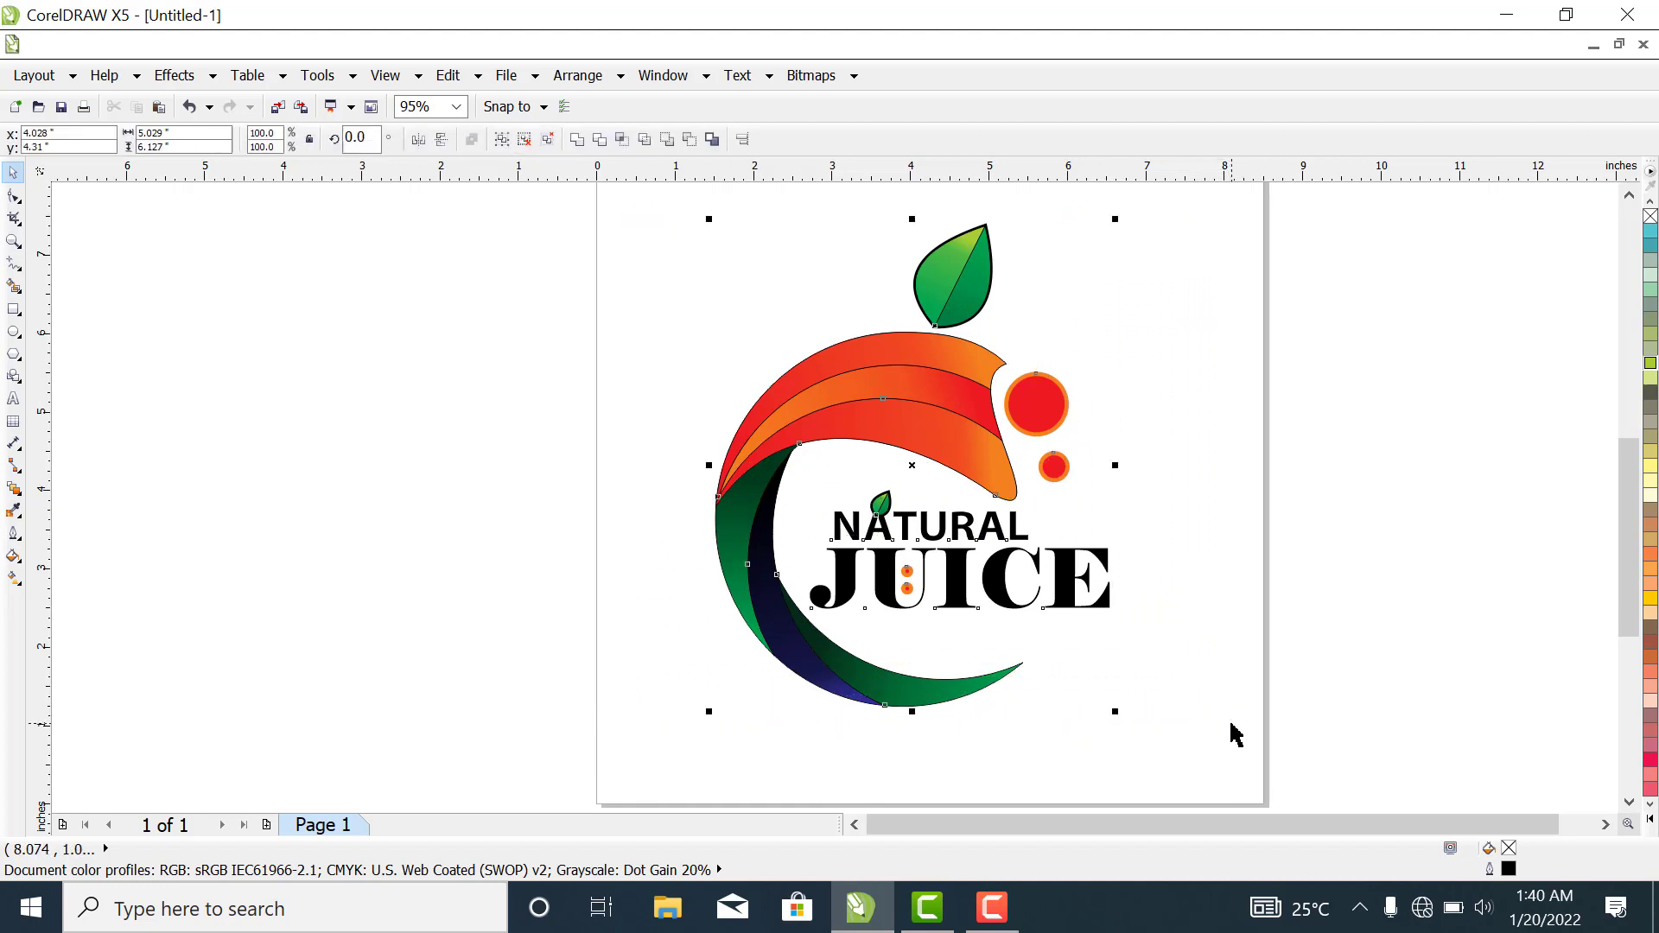
right_click(970, 448)
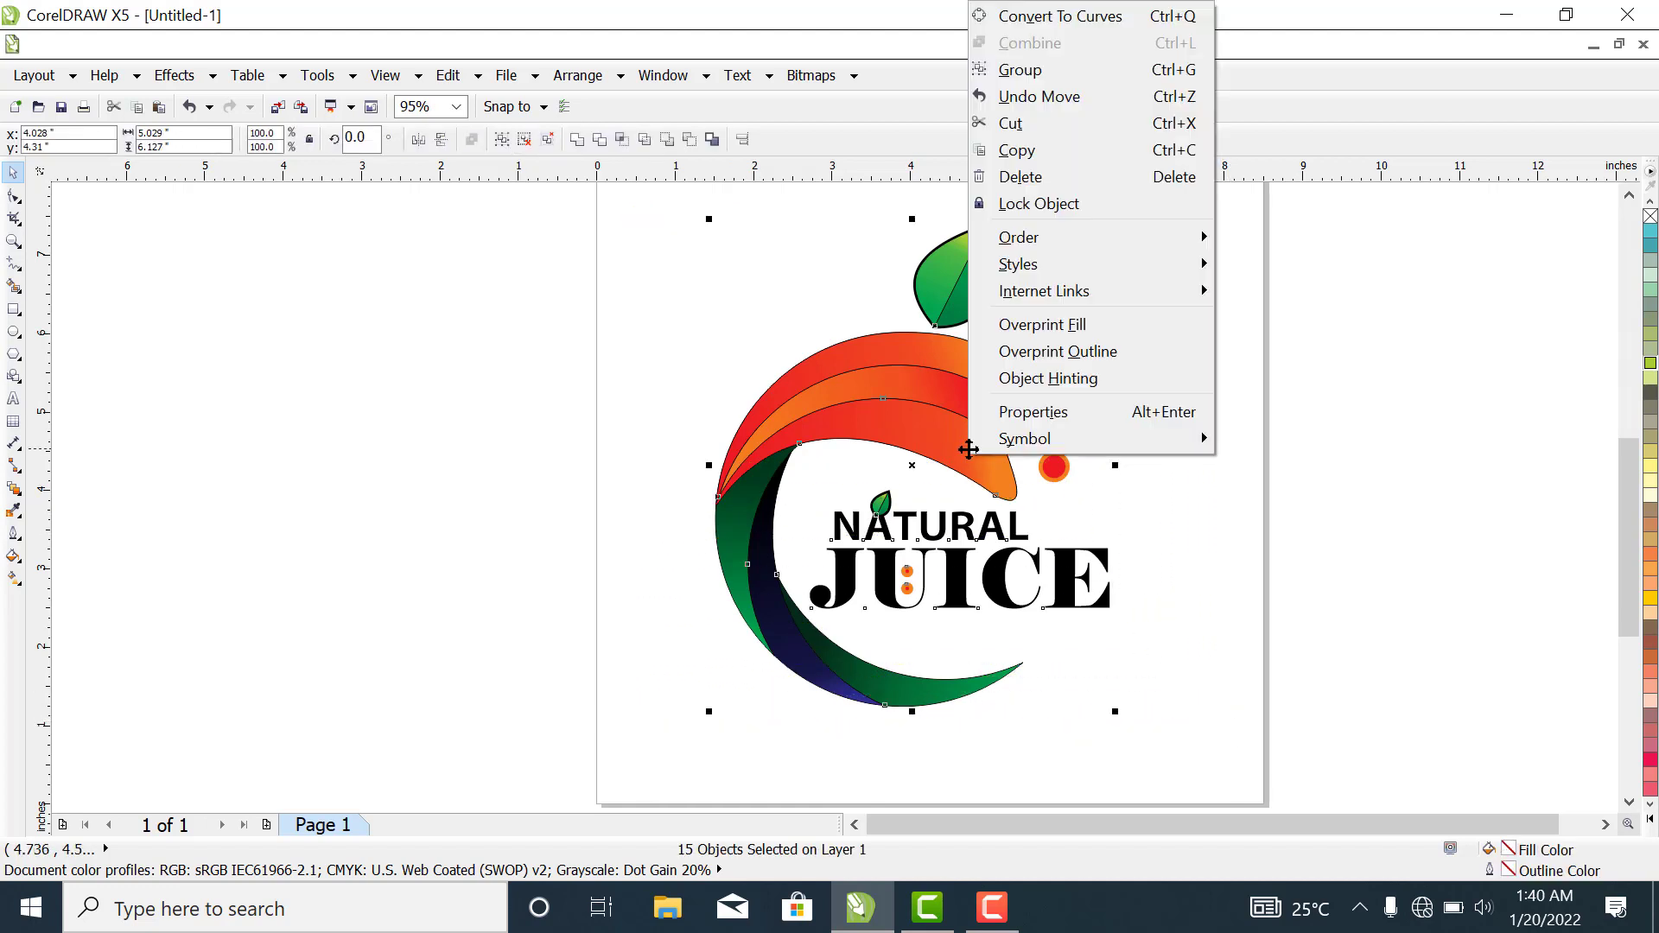
left_click(1031, 70)
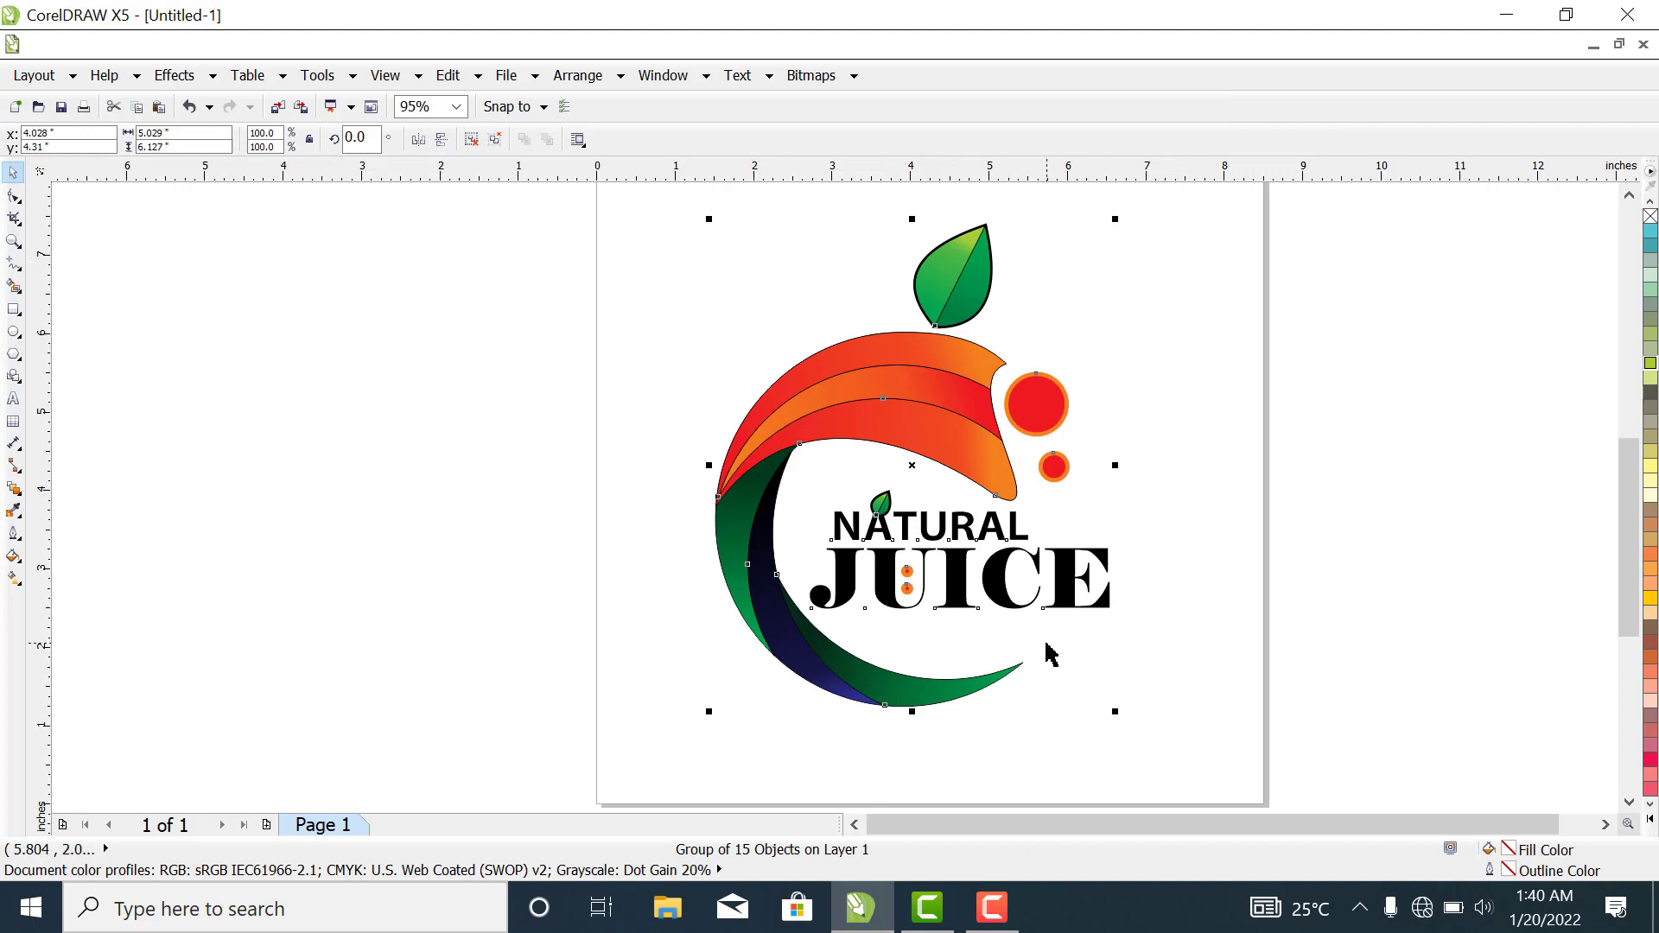
left_click(1421, 501)
mouse_move(933, 418)
left_mouse_down()
mouse_move(640, 529)
mouse_move(563, 459)
mouse_move(955, 474)
mouse_move(947, 441)
left_mouse_up()
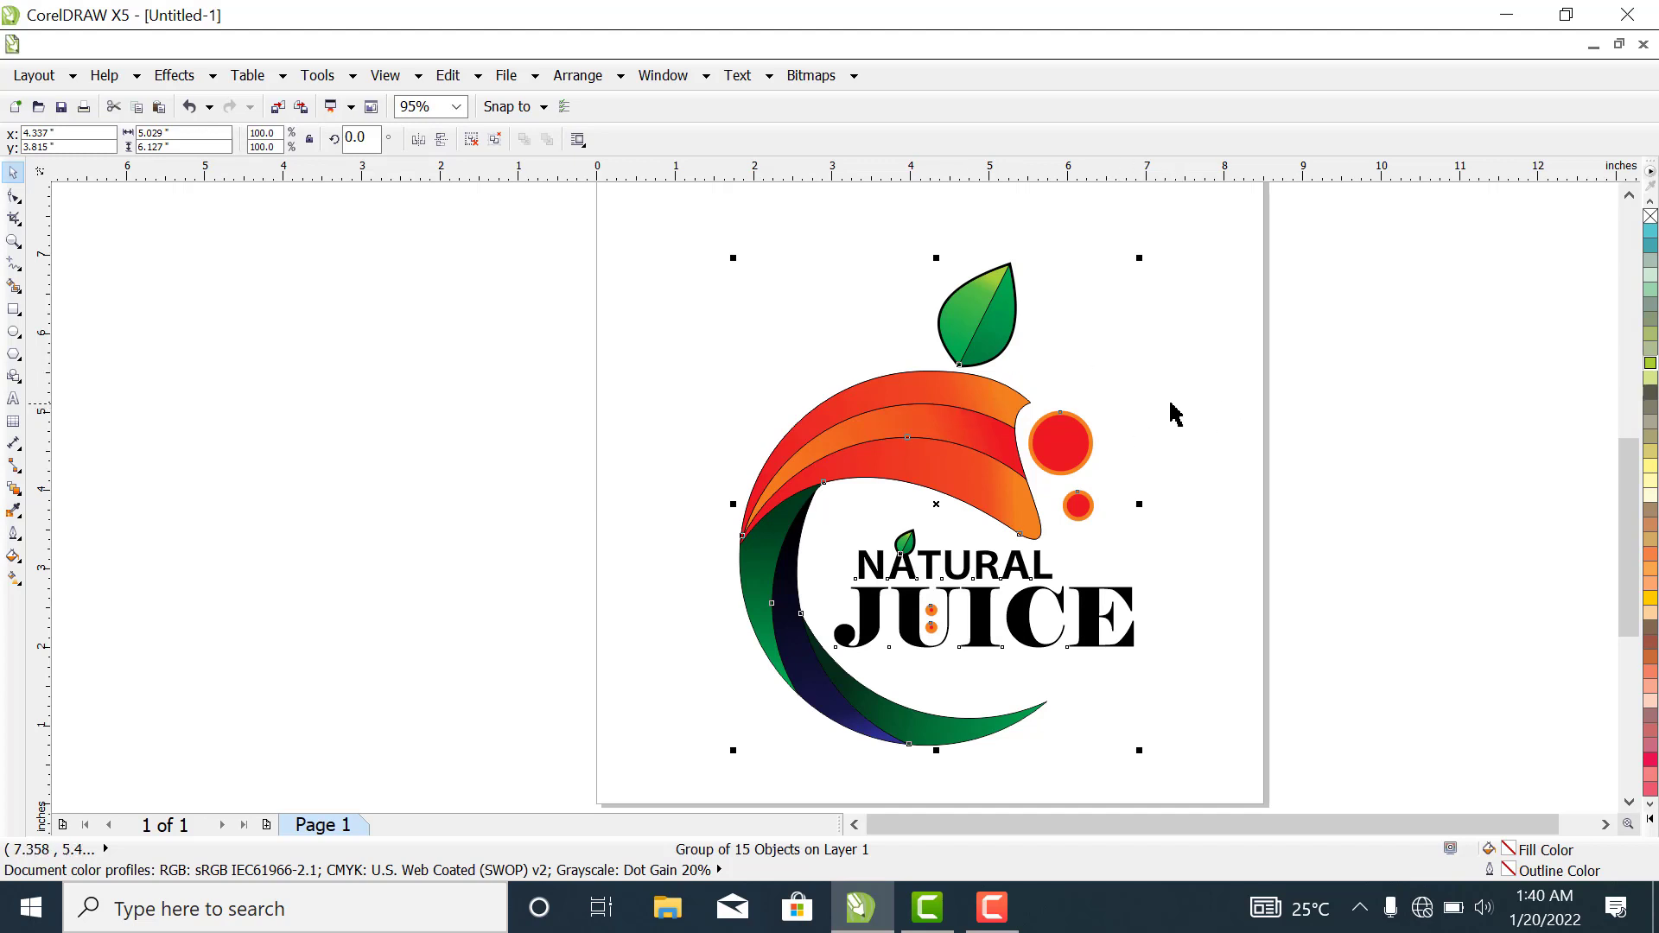
key("Escape")
- Remove the outlines from the grouped logo and shift it slightly up and to the left on the page
left_click(933, 473)
right_click(1651, 216)
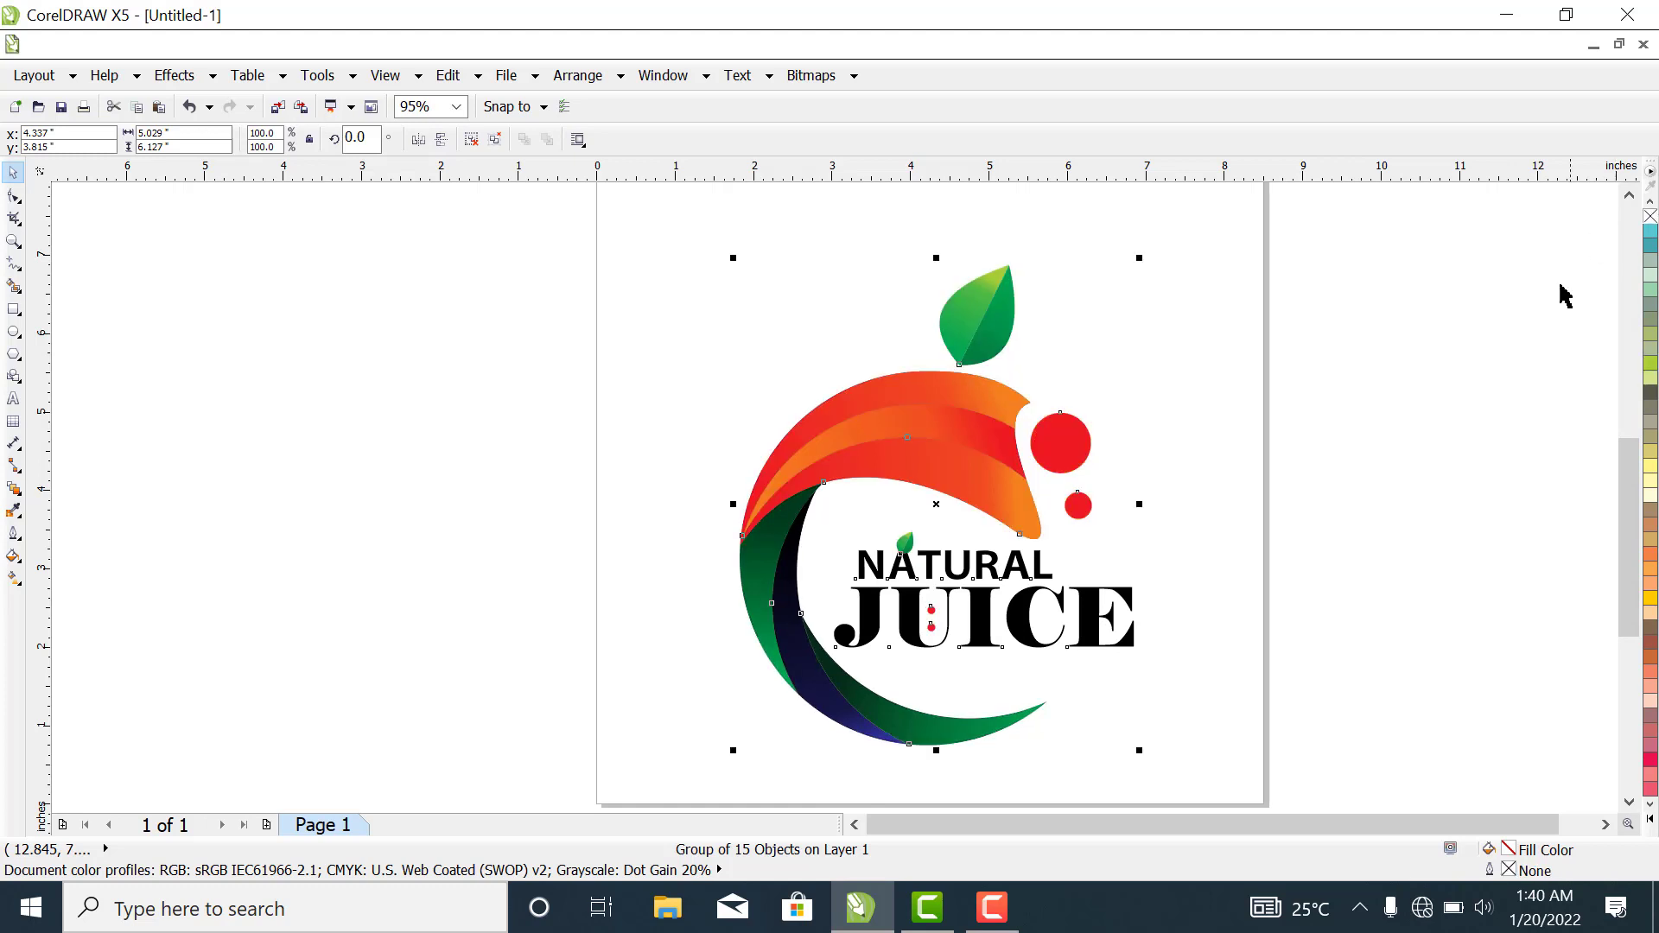
left_click(1466, 424)
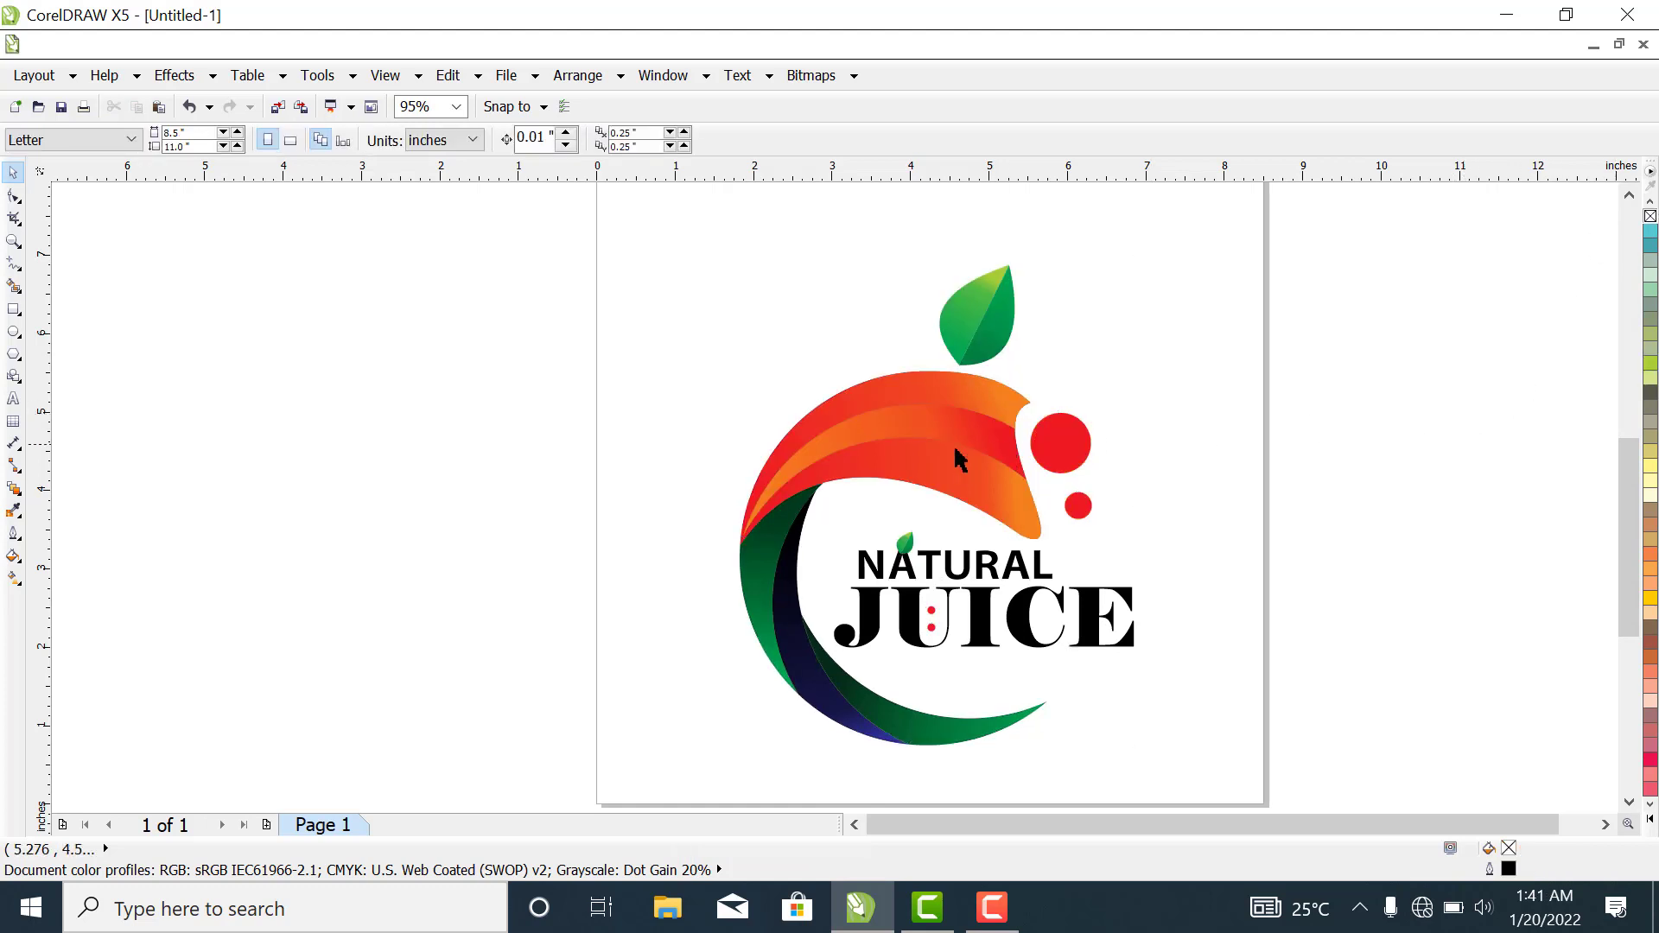
left_click_drag(955, 450, 941, 425)
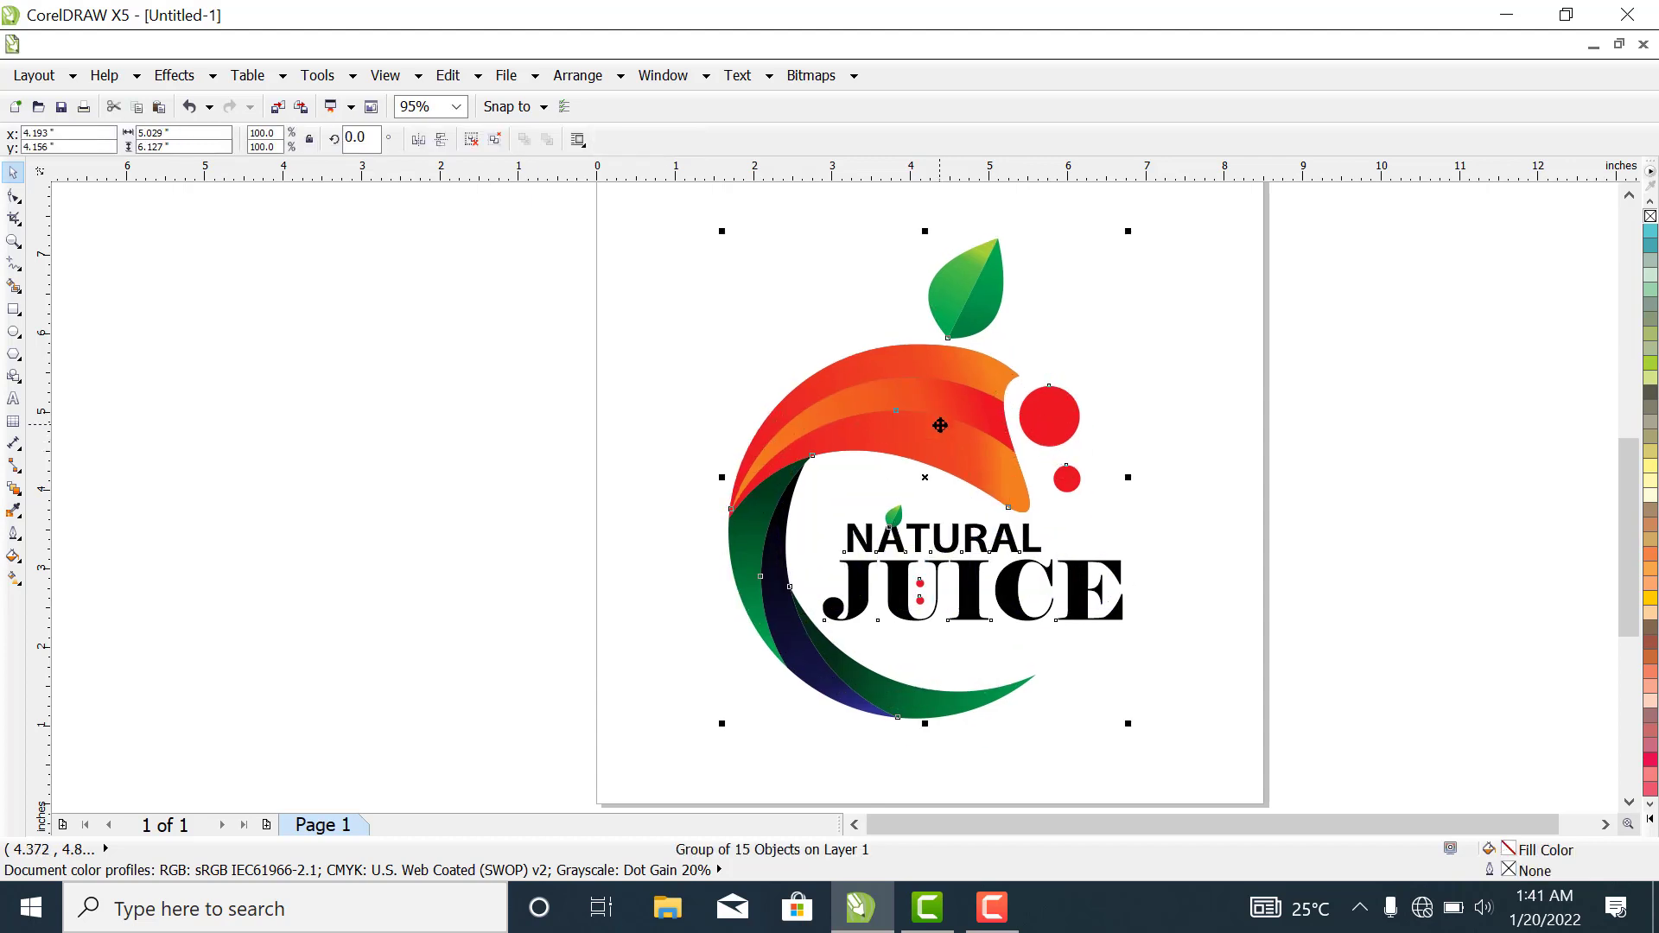
left_click(1408, 426)
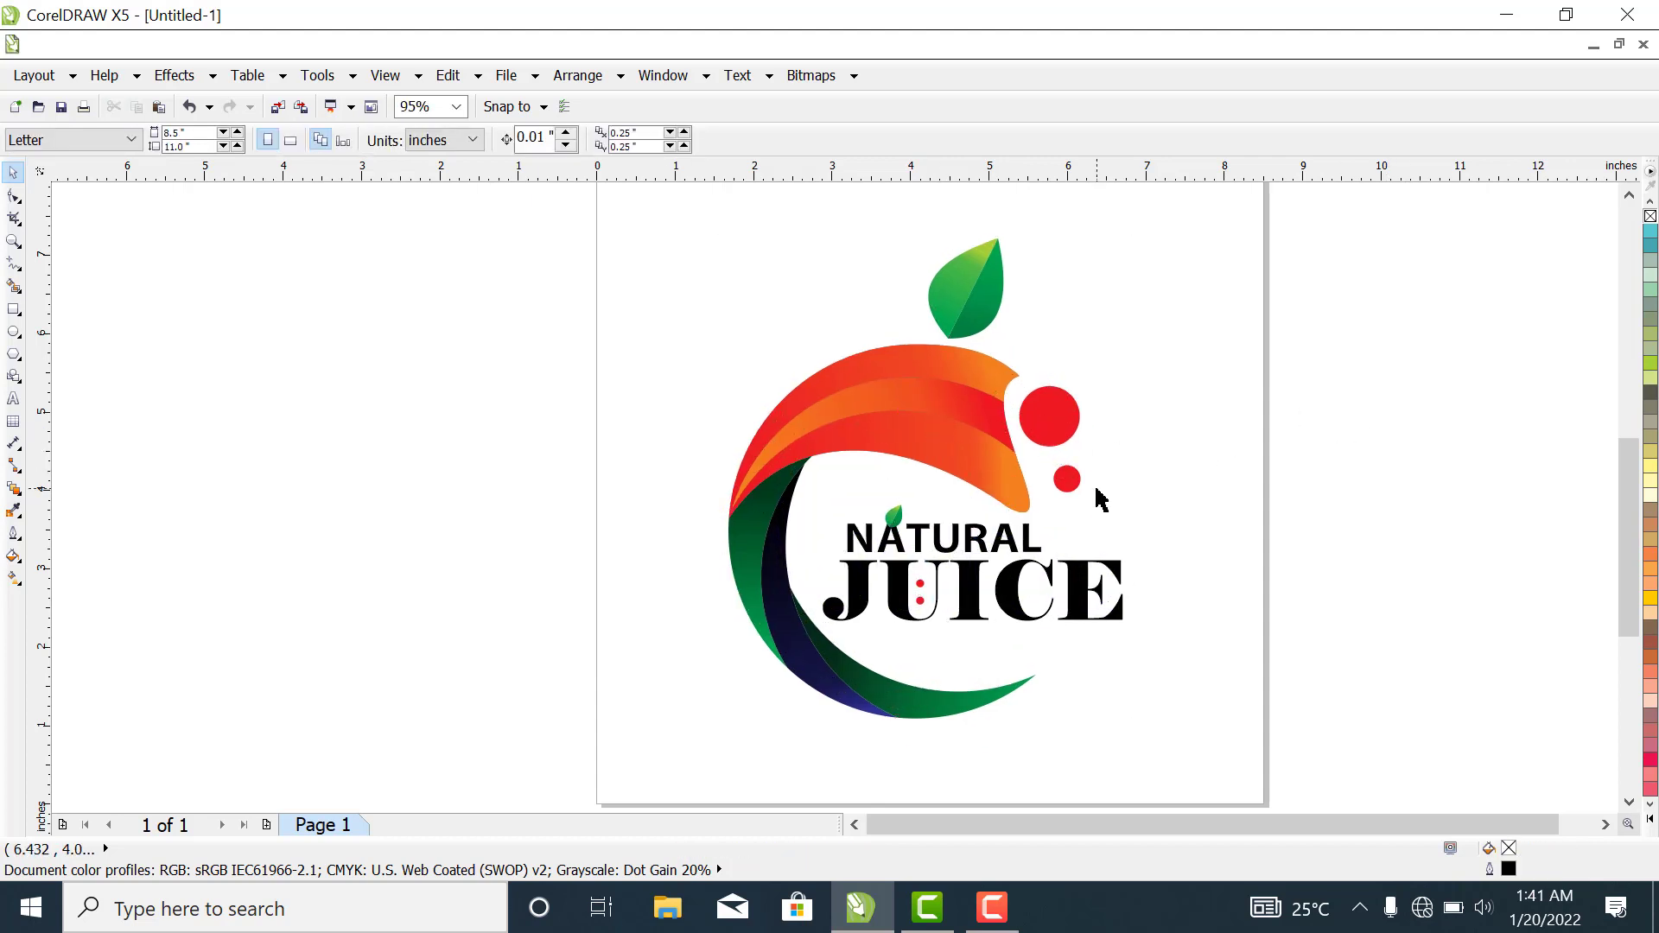